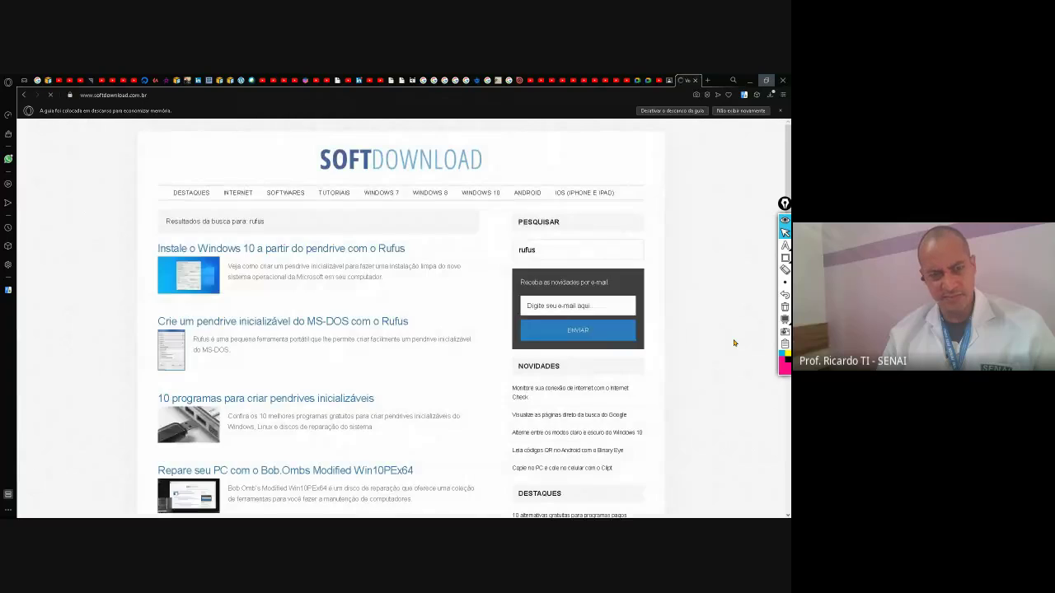
Zoom the search results in two levels and open the '10 programas para criar pendrives inicializáveis' article.
key(ctrl+plus)
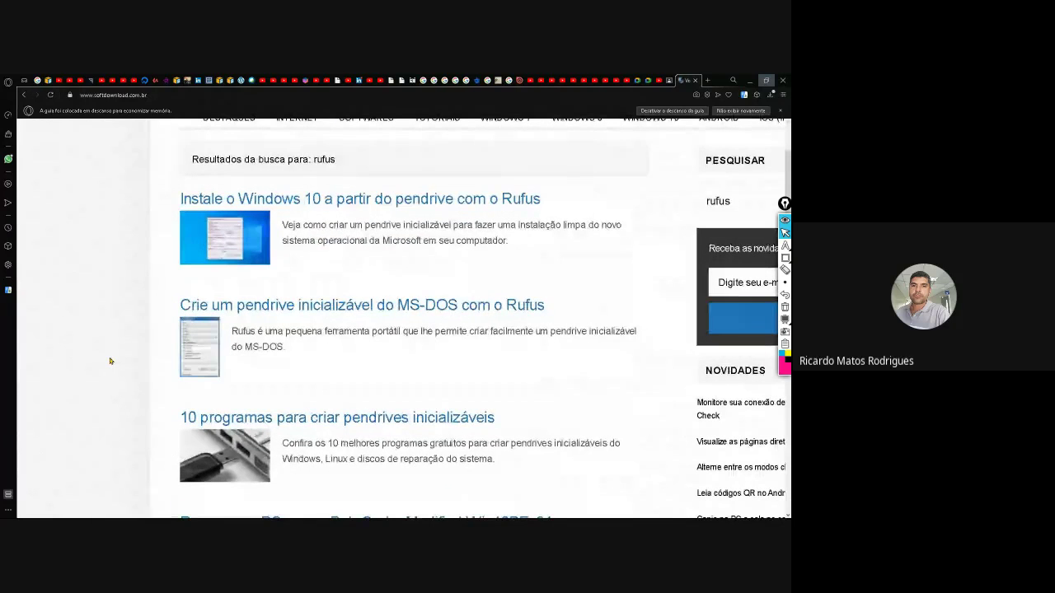
key(ctrl+plus)
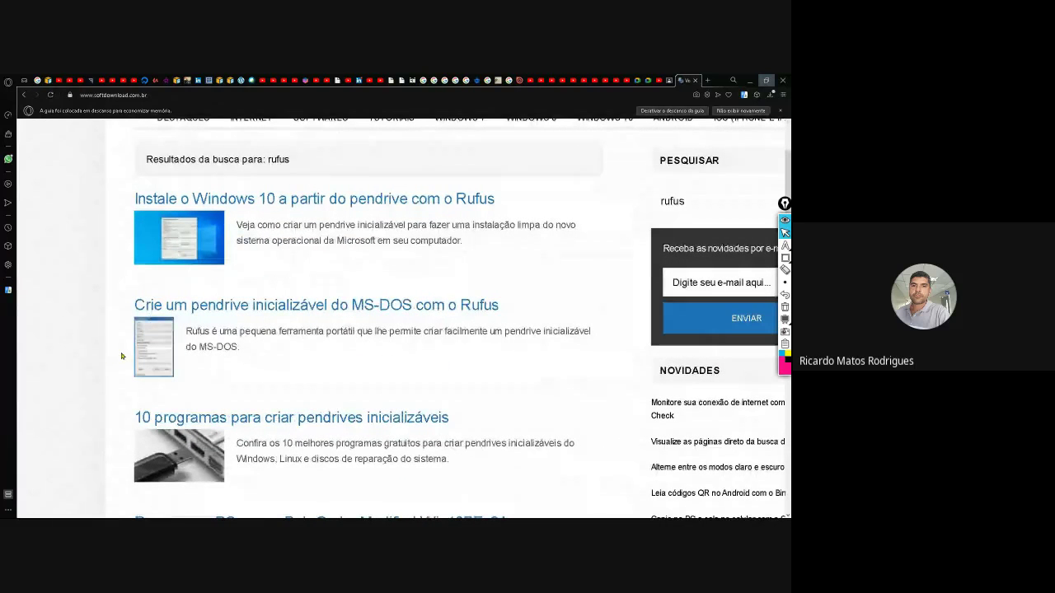
scroll(121, 356, down, 3)
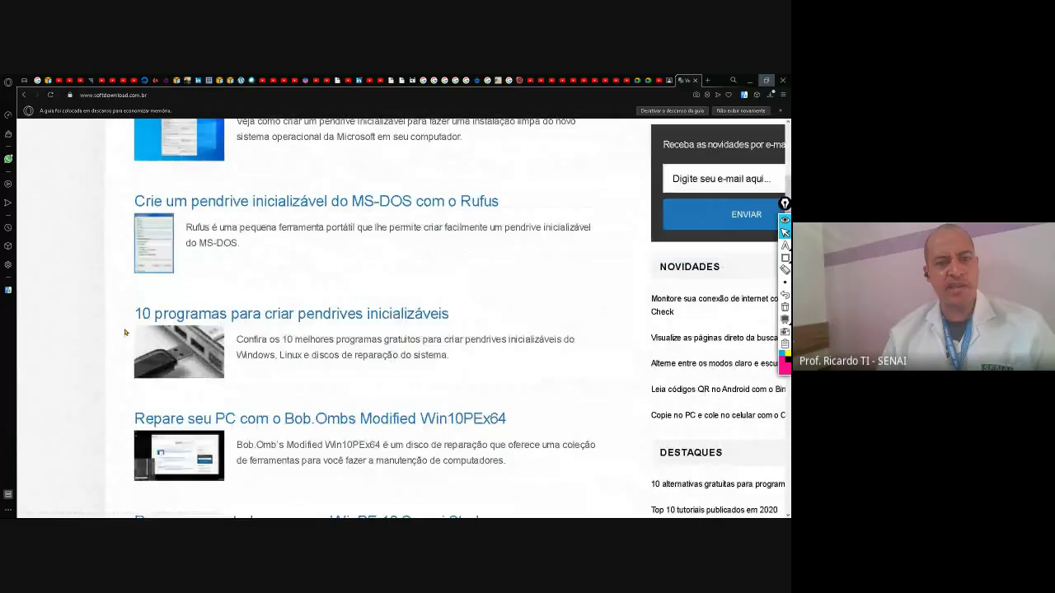
scroll(124, 332, down, 3)
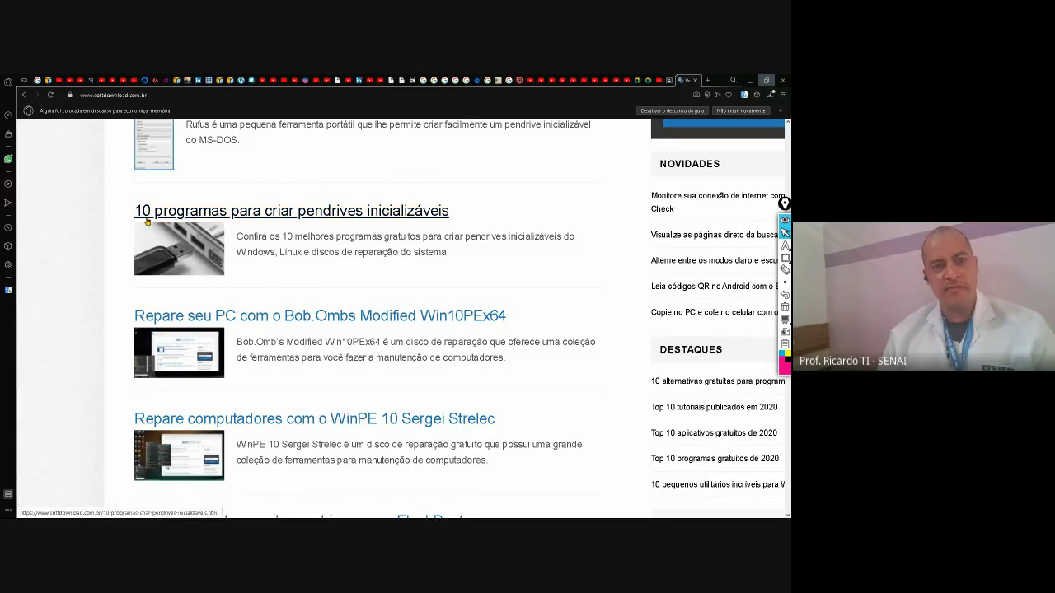
click(330, 212)
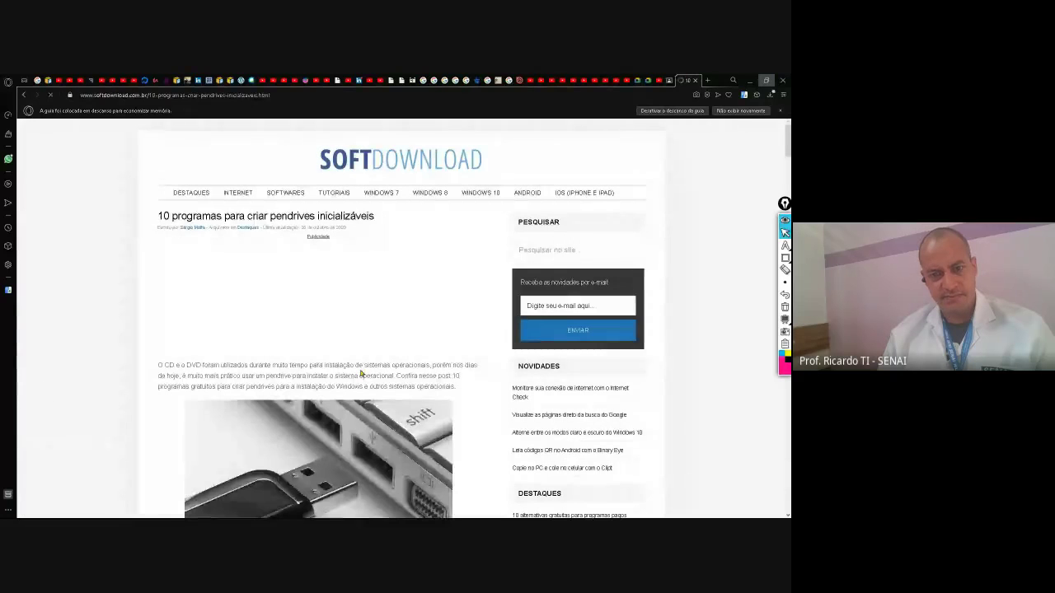
Scroll through the article until the Rufus section and its screenshot are in view.
scroll(360, 374, down, 5)
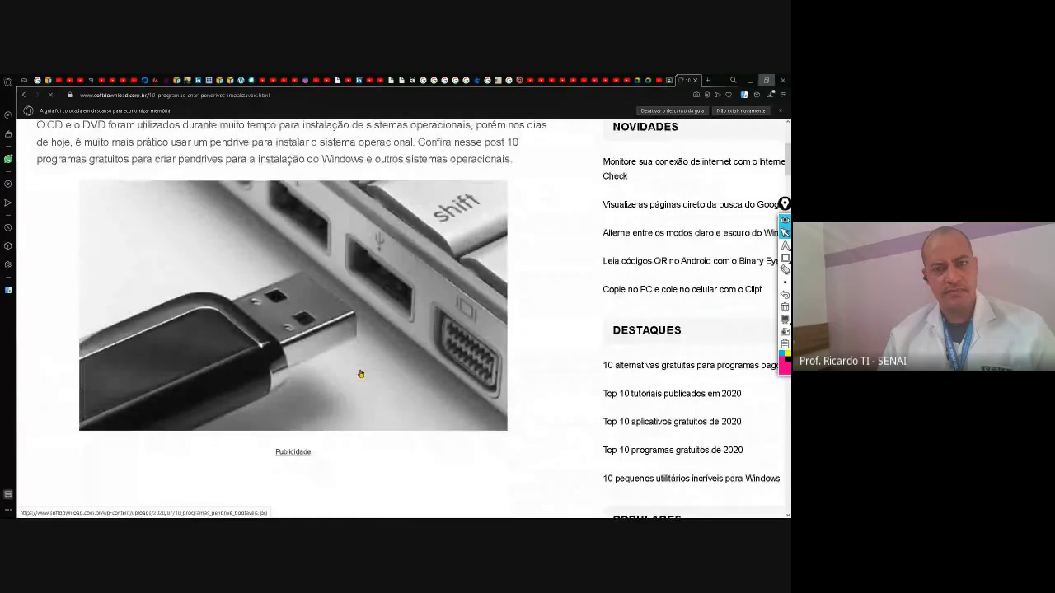
scroll(360, 373, down, 3)
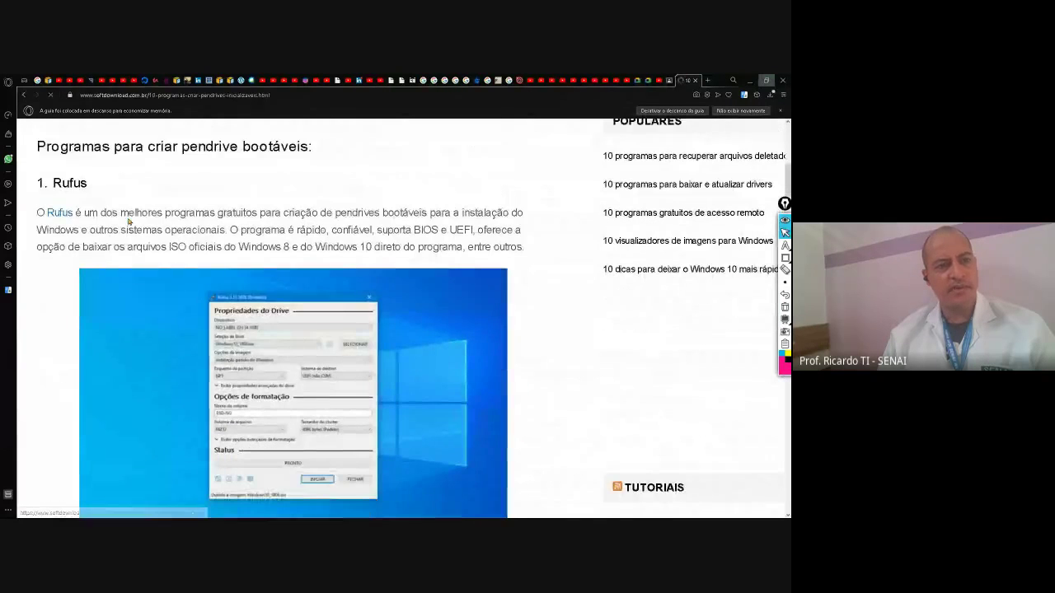
scroll(66, 325, down, 4)
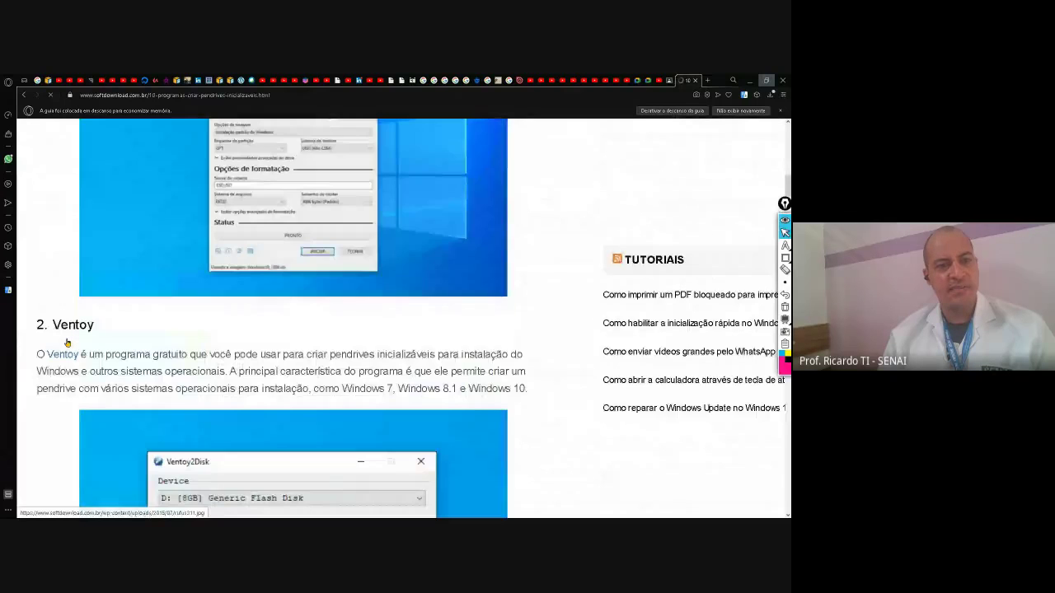
scroll(96, 343, down, 2)
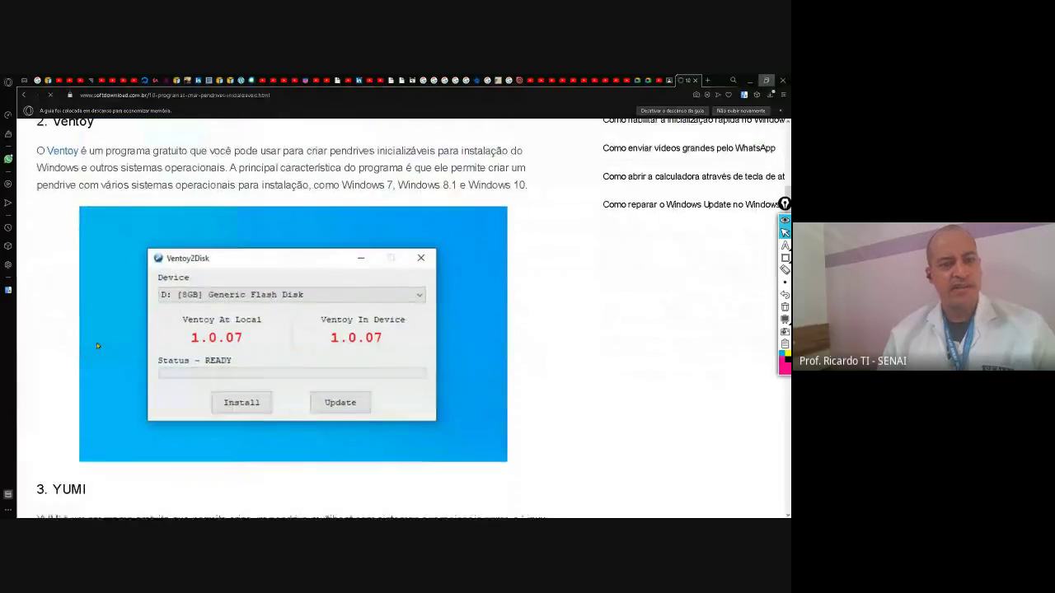
scroll(246, 423, down, 4)
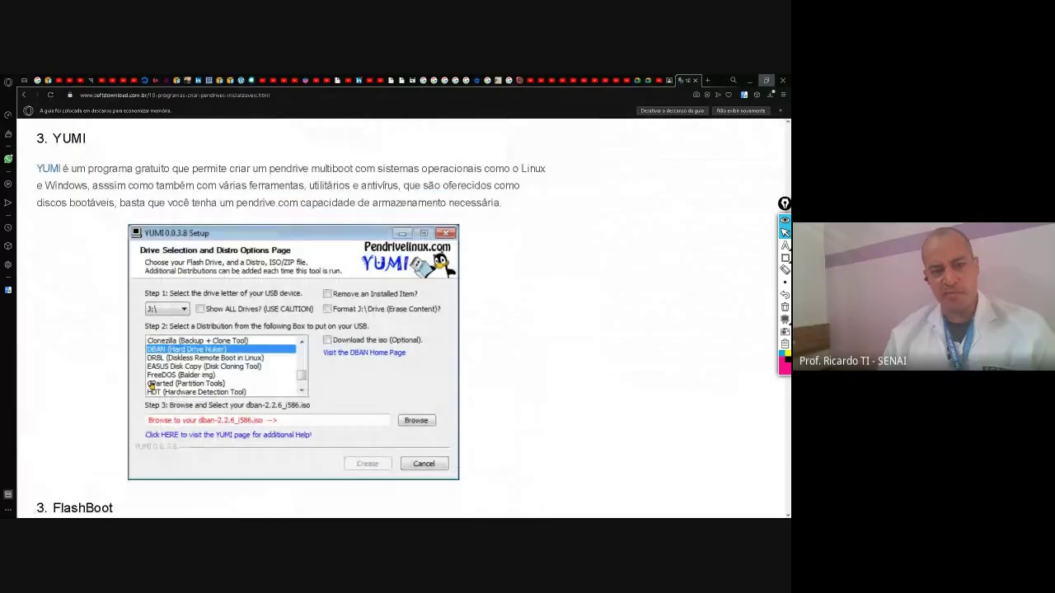
scroll(104, 384, down, 4)
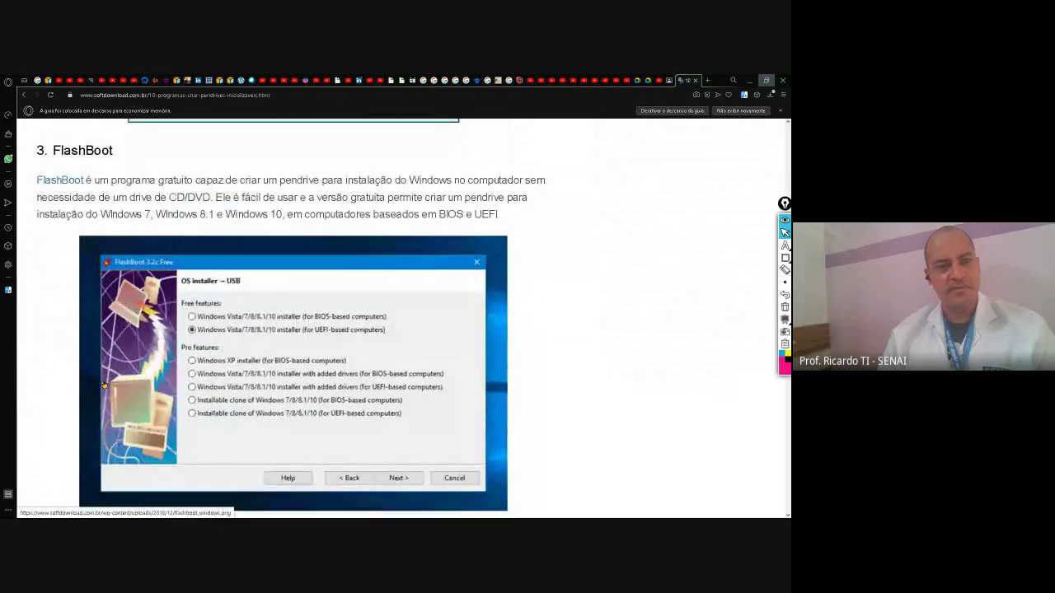
scroll(104, 384, up, 10)
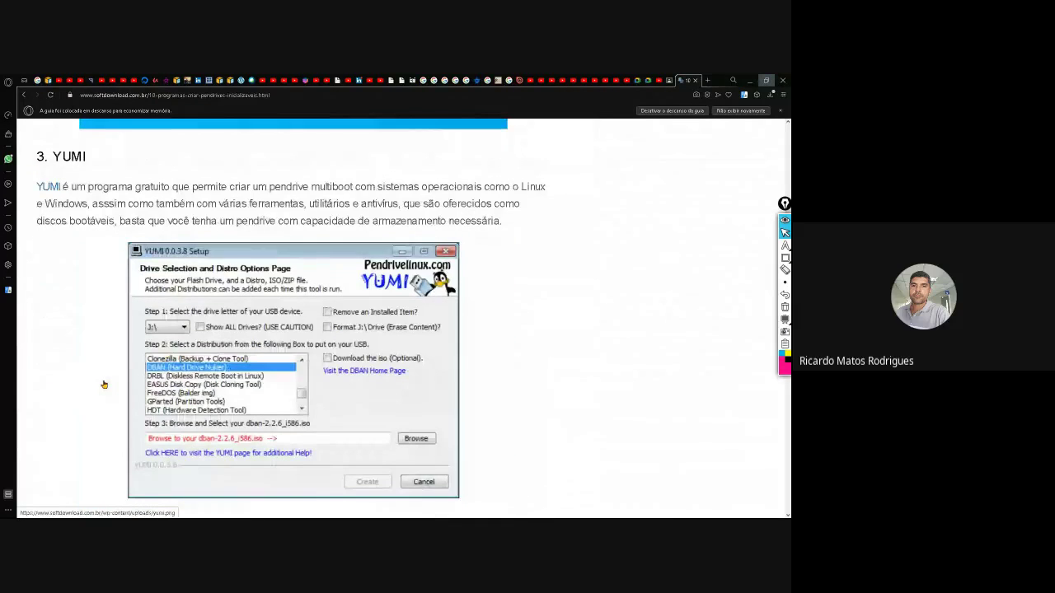
scroll(104, 384, up, 3)
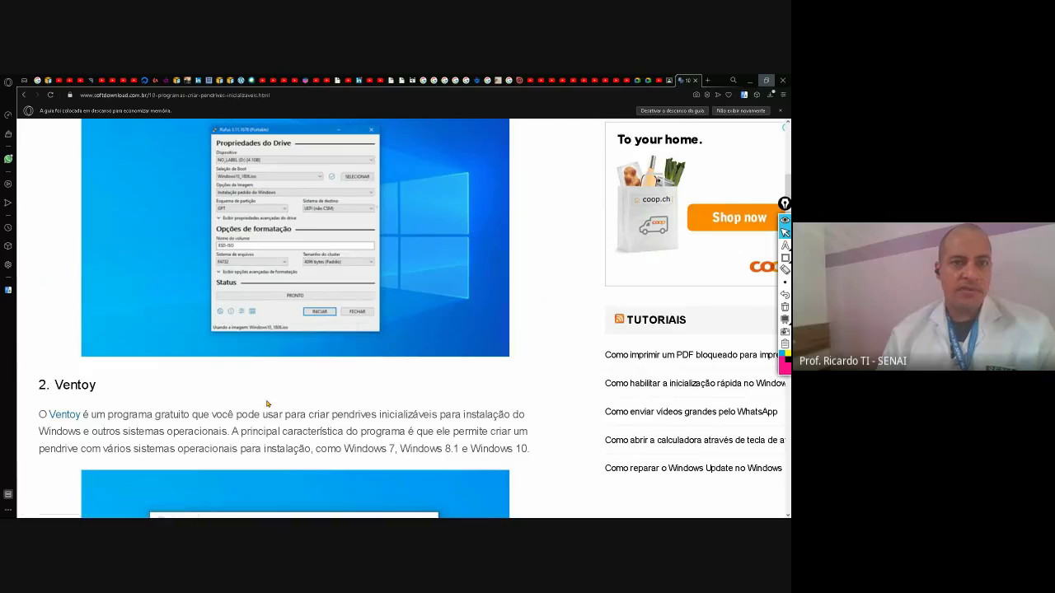
scroll(267, 403, down, 3)
scroll(267, 310, up, 5)
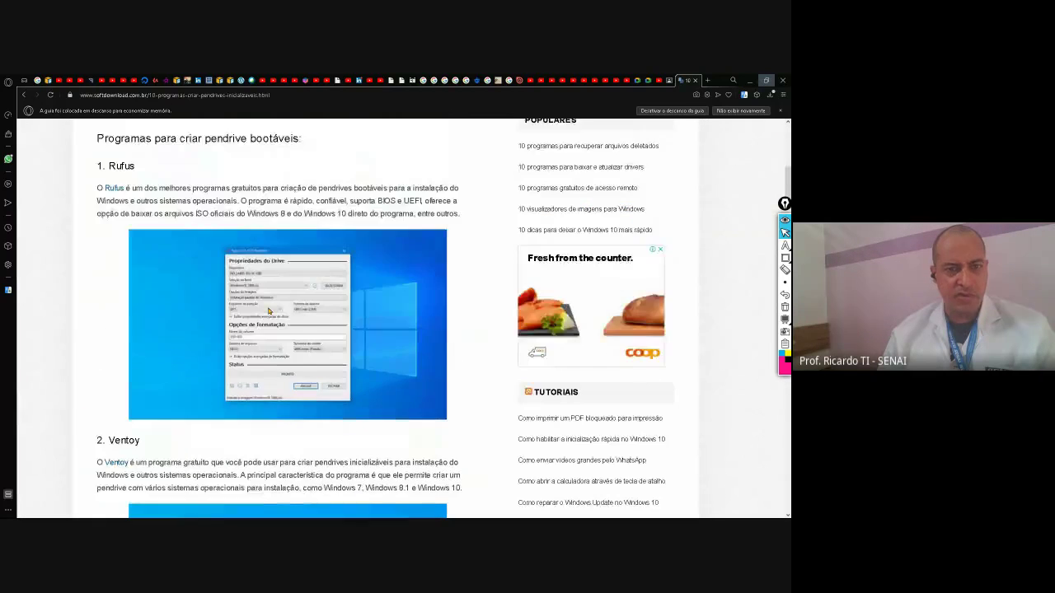
scroll(268, 311, down, 3)
scroll(248, 281, up, 3)
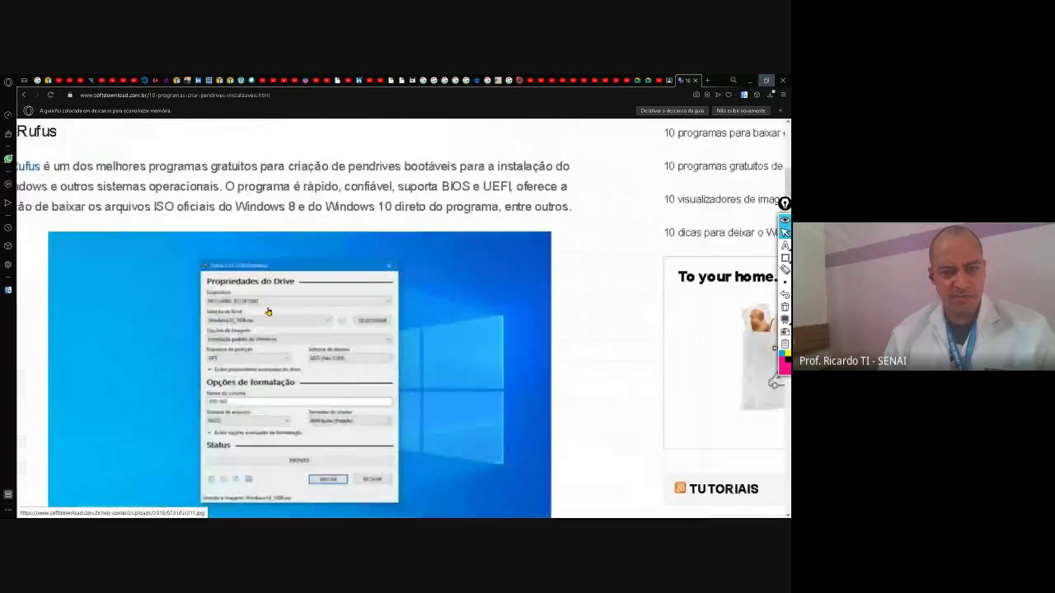
scroll(215, 246, down, 2)
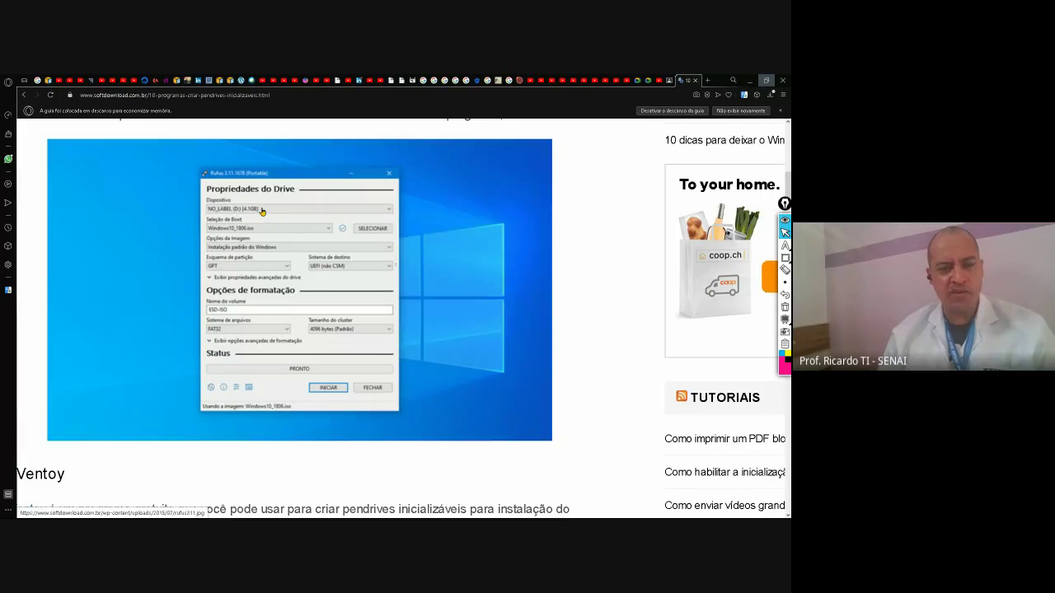
Open the Rufus screenshot full-size in the lightbox viewer and pick Epic Pen's rectangle tool.
click(262, 212)
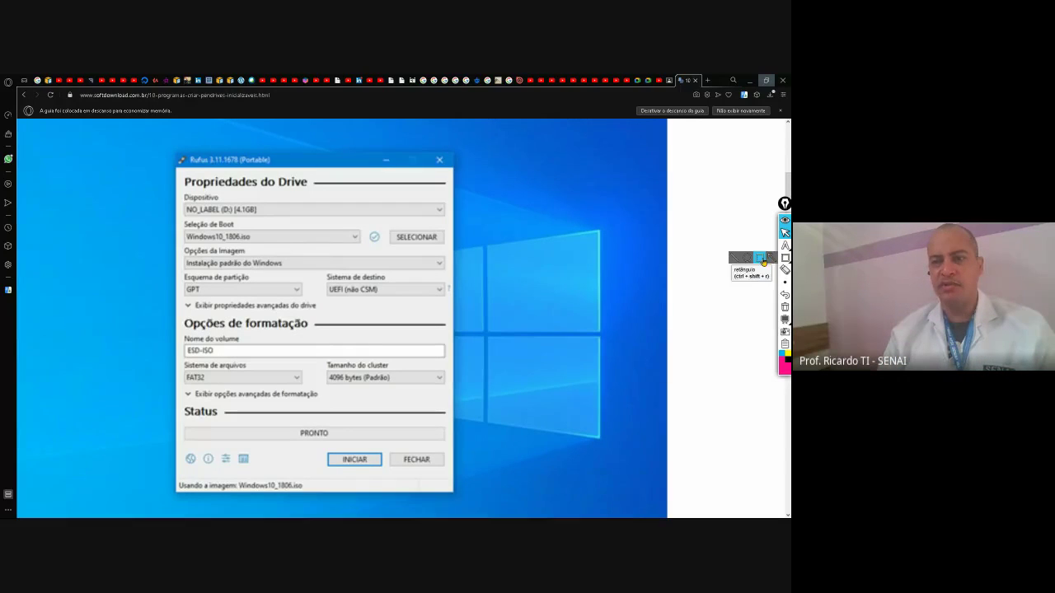
click(758, 259)
Draw a tall magenta box, a second box over the desktop image, and a thin bar inside it.
drag(487, 168, 585, 339)
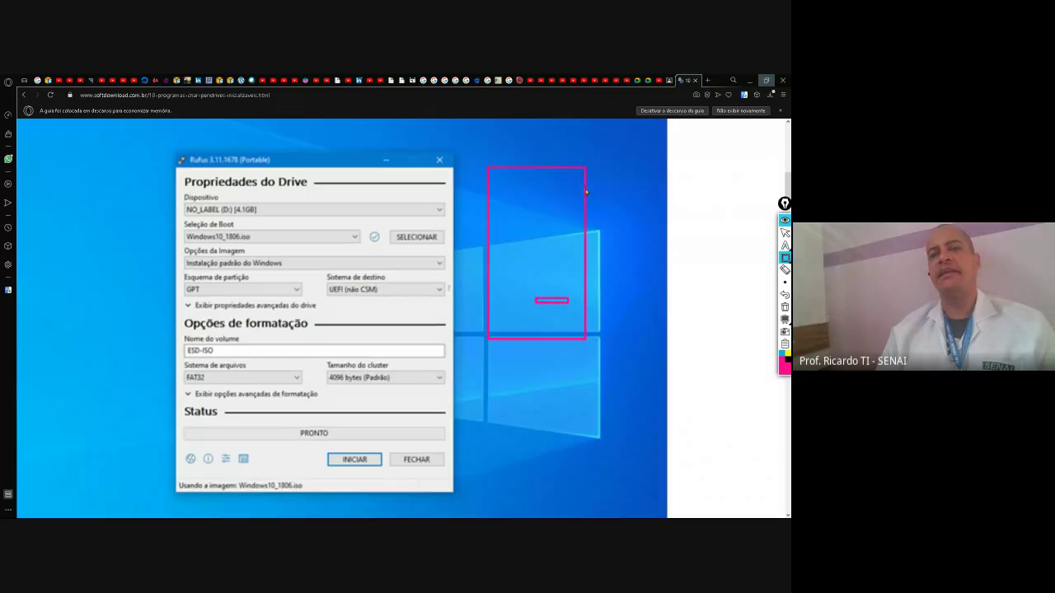
mouse_move(601, 142)
mouse_down()
mouse_move(725, 258)
mouse_move(744, 250)
mouse_up()
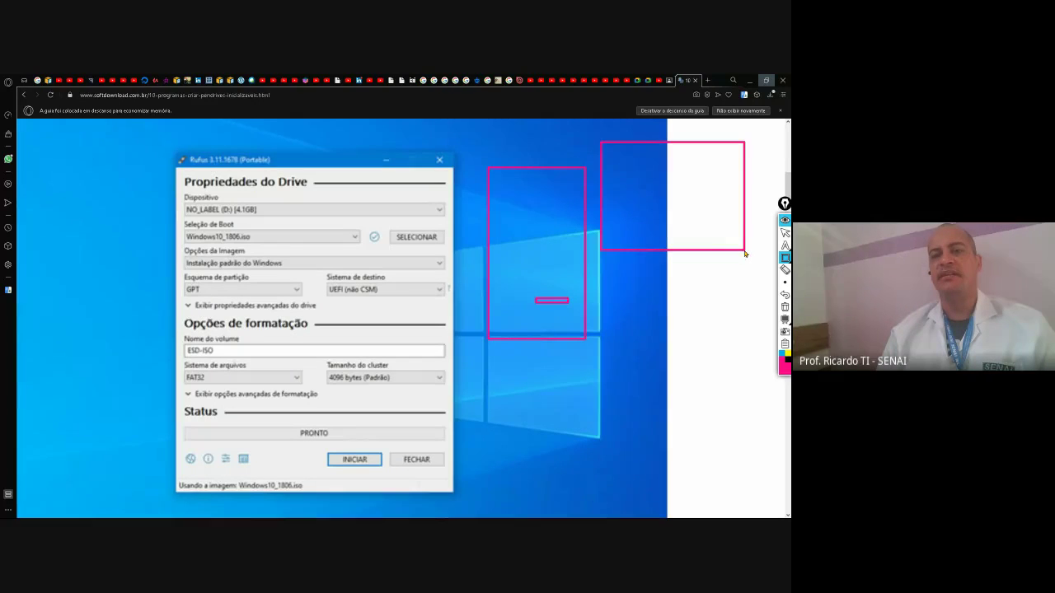
drag(614, 211, 664, 216)
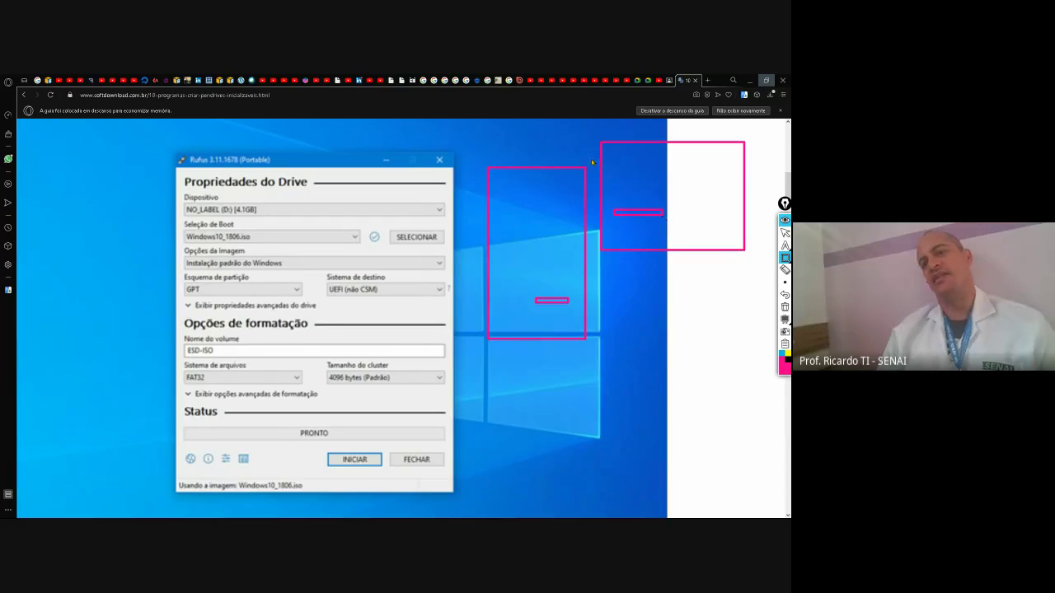
Label the second box with the text 'Opções de BOOT'.
click(785, 245)
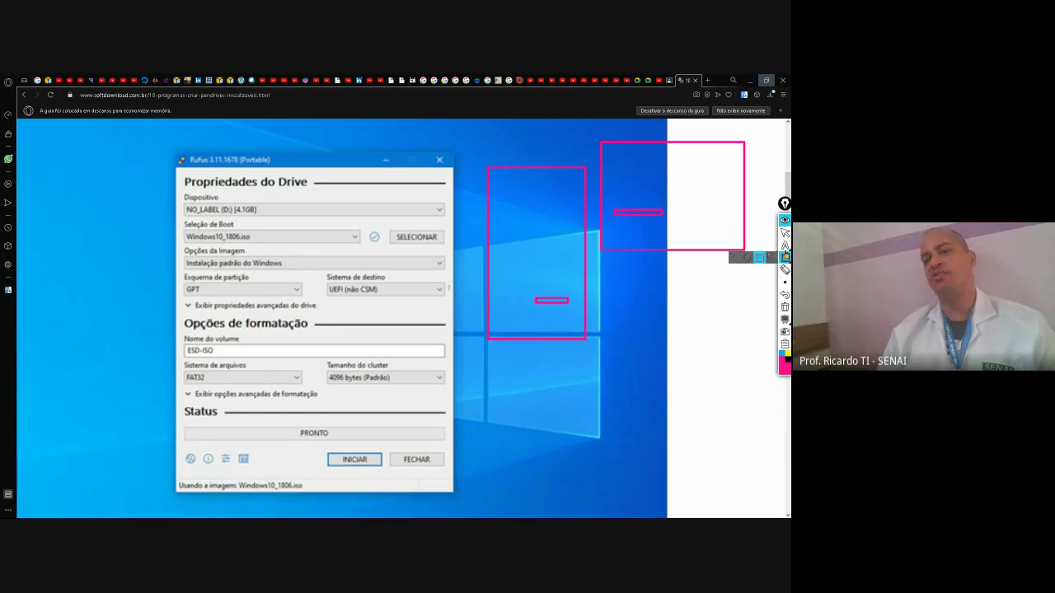
click(759, 246)
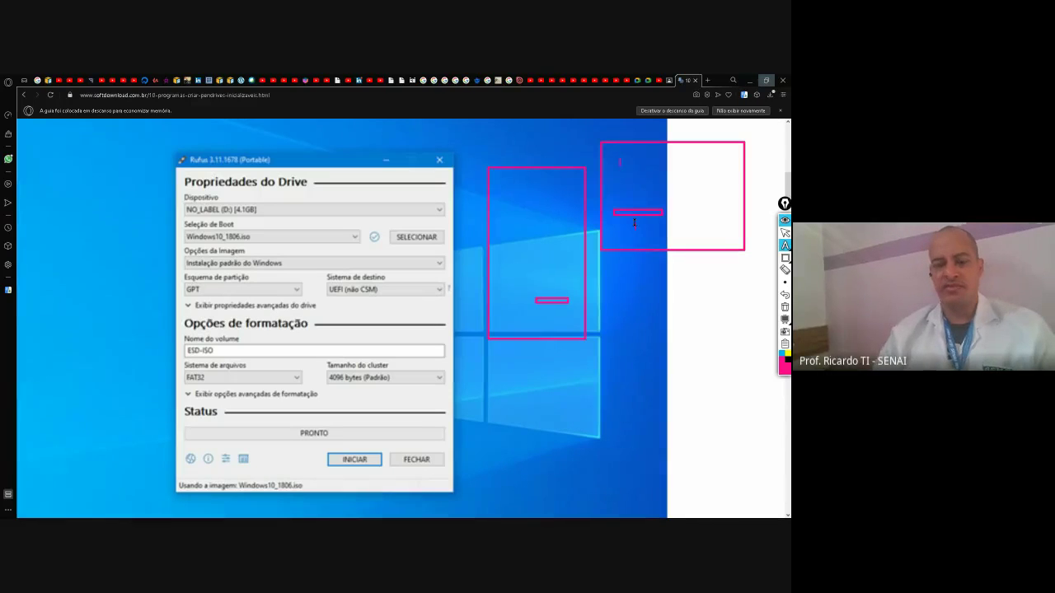
text(Opç)
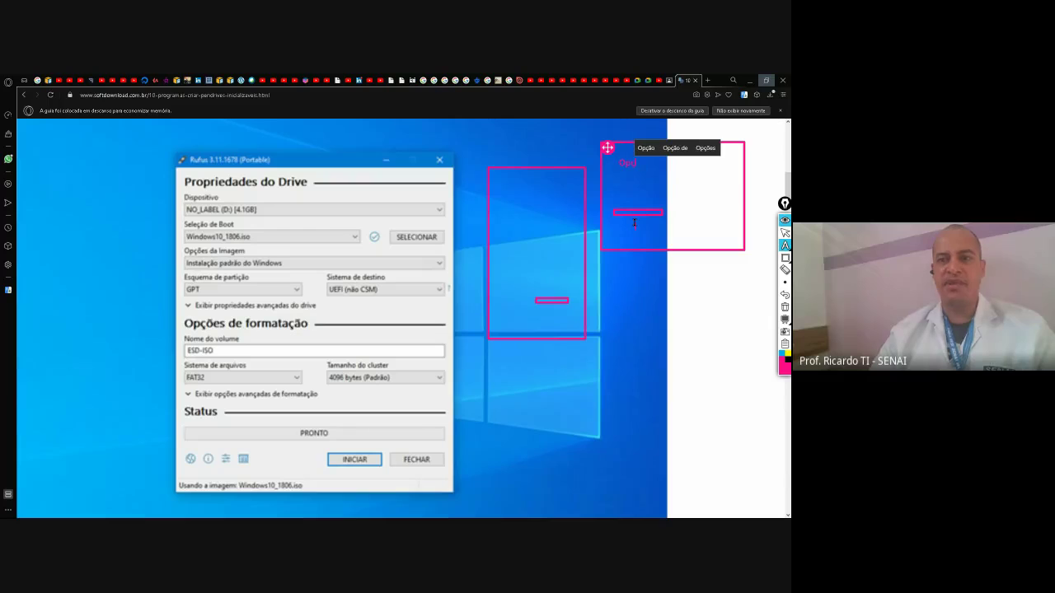
text(ões de )
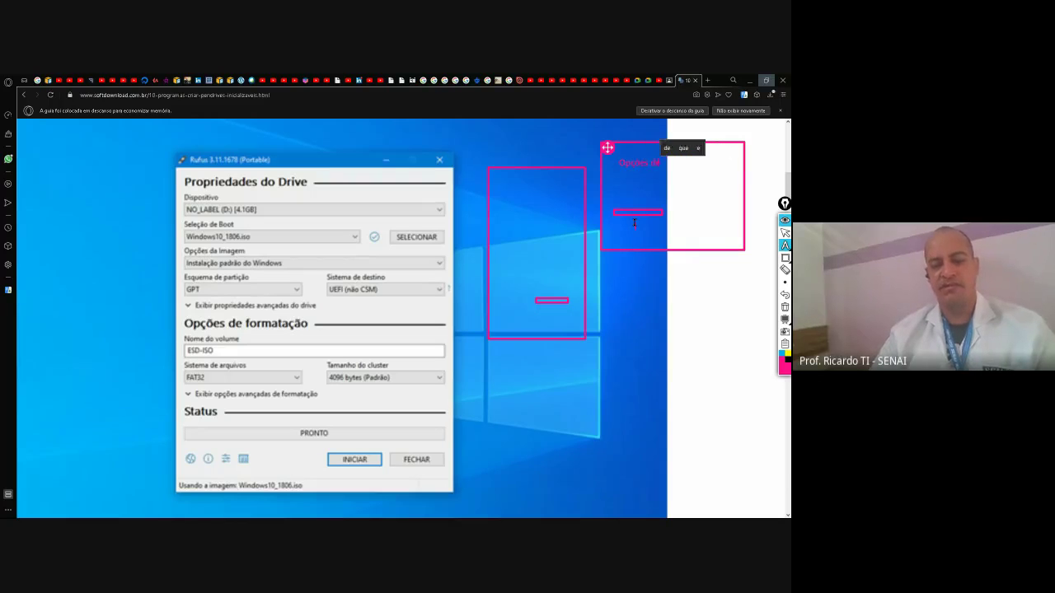
text(BOOT)
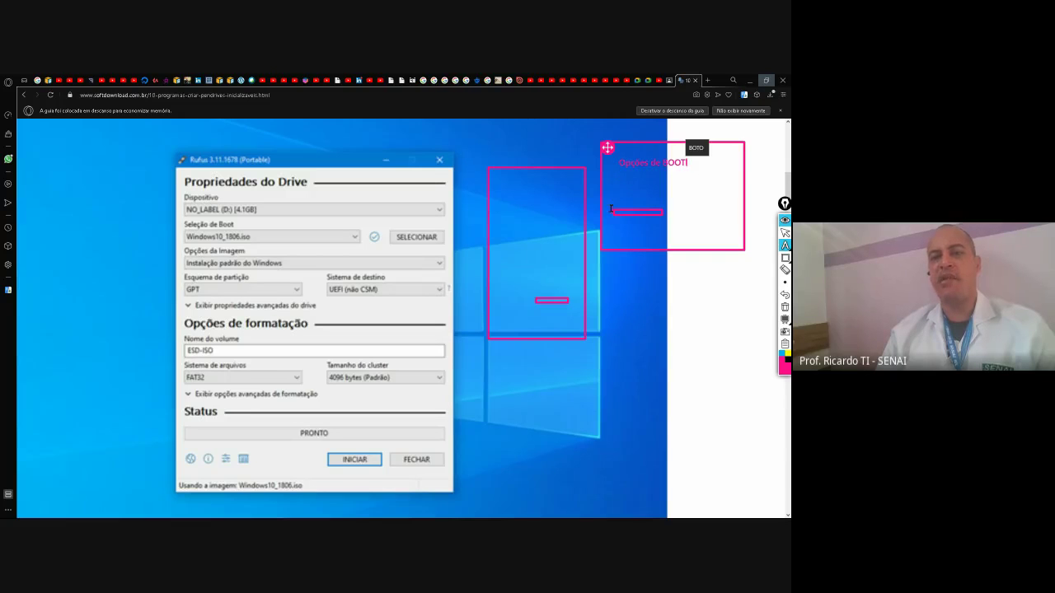
click(607, 211)
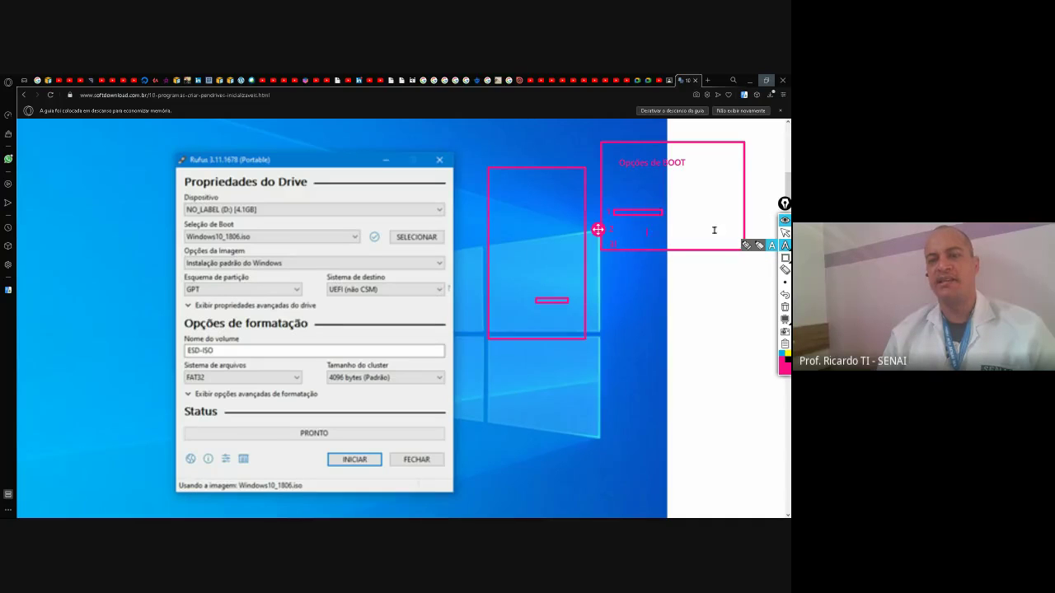
Add more boxes, outlining the Rufus dialog, the Windows10_1806.iso entry and its '1806' version.
click(784, 257)
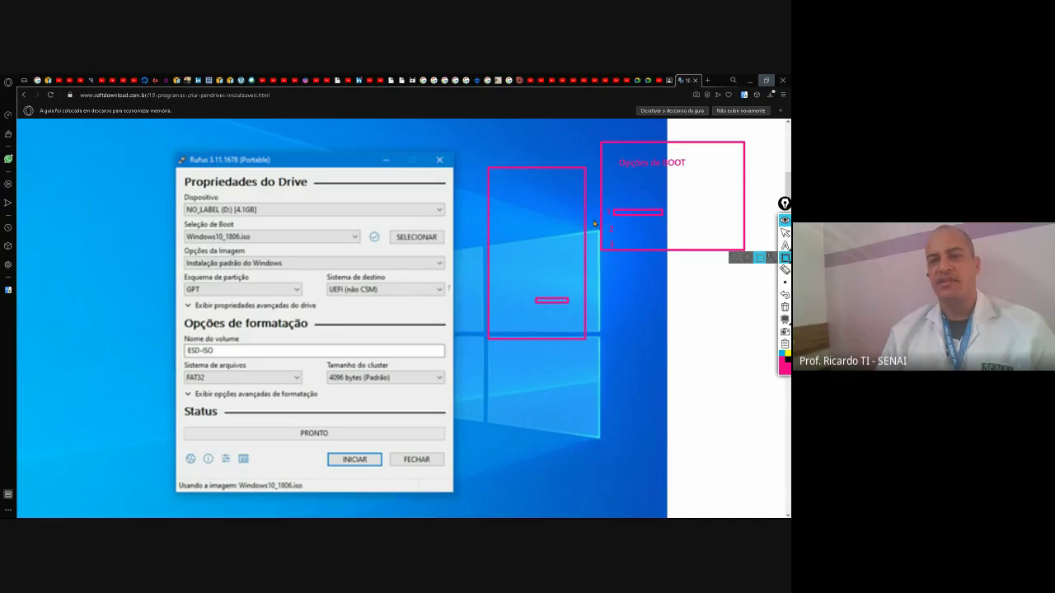
mouse_move(618, 226)
mouse_down()
mouse_move(674, 232)
mouse_move(680, 246)
mouse_up()
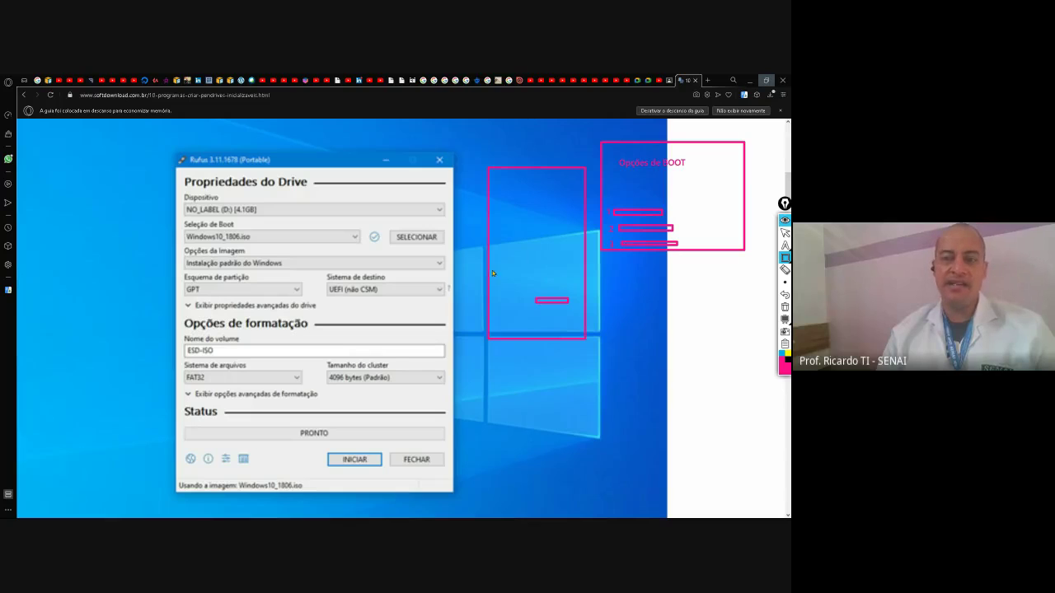
drag(498, 257, 536, 281)
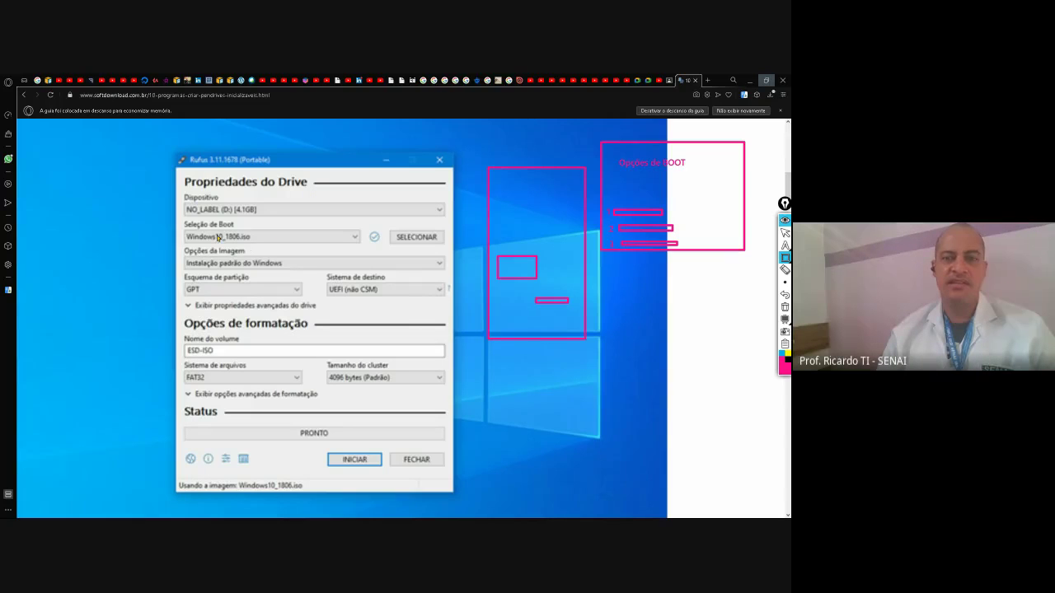
drag(165, 161, 471, 364)
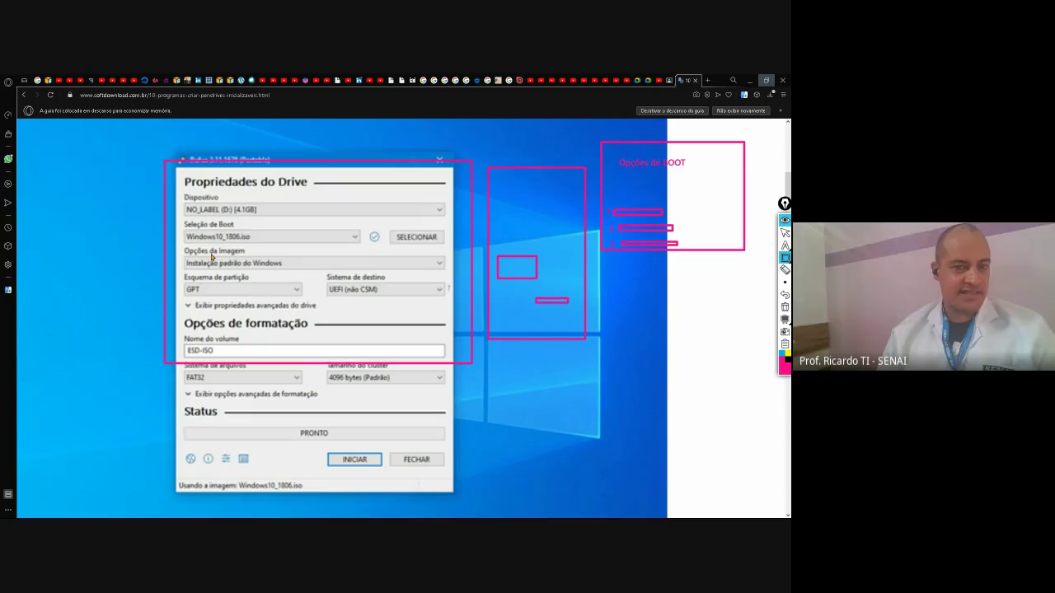
drag(177, 229, 305, 244)
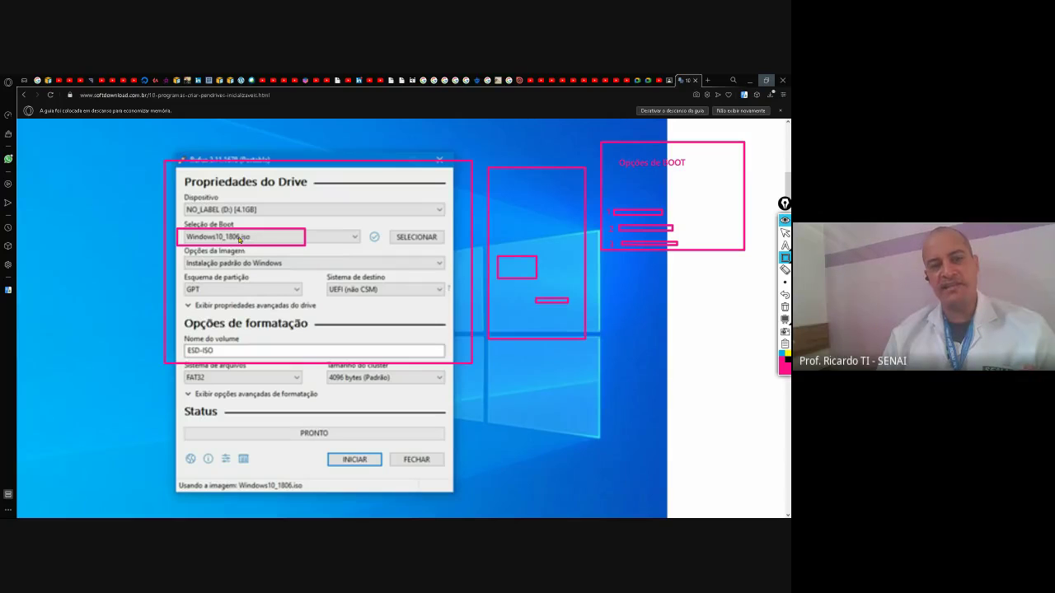
mouse_move(236, 231)
mouse_down()
mouse_move(266, 262)
mouse_move(262, 248)
mouse_up()
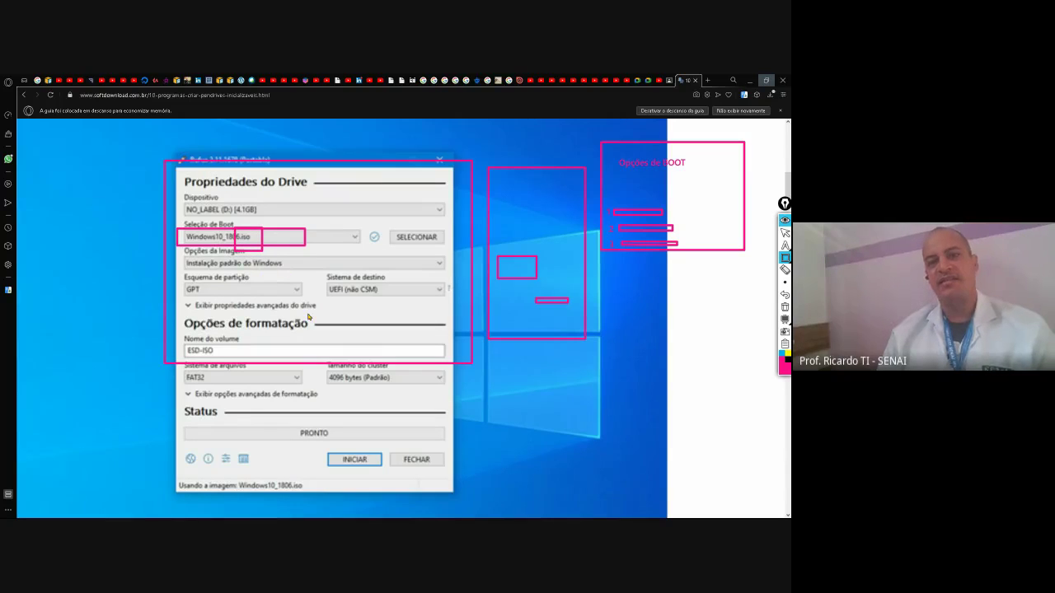
Return to the normal pointer and clear all Epic Pen annotations from the screen.
key(super)
click(403, 385)
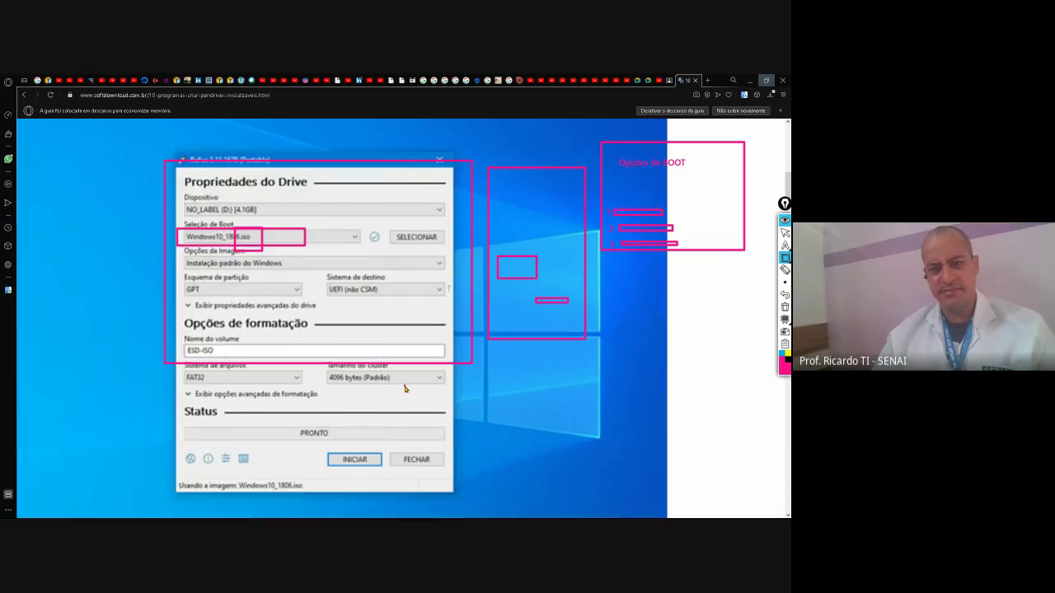
click(784, 232)
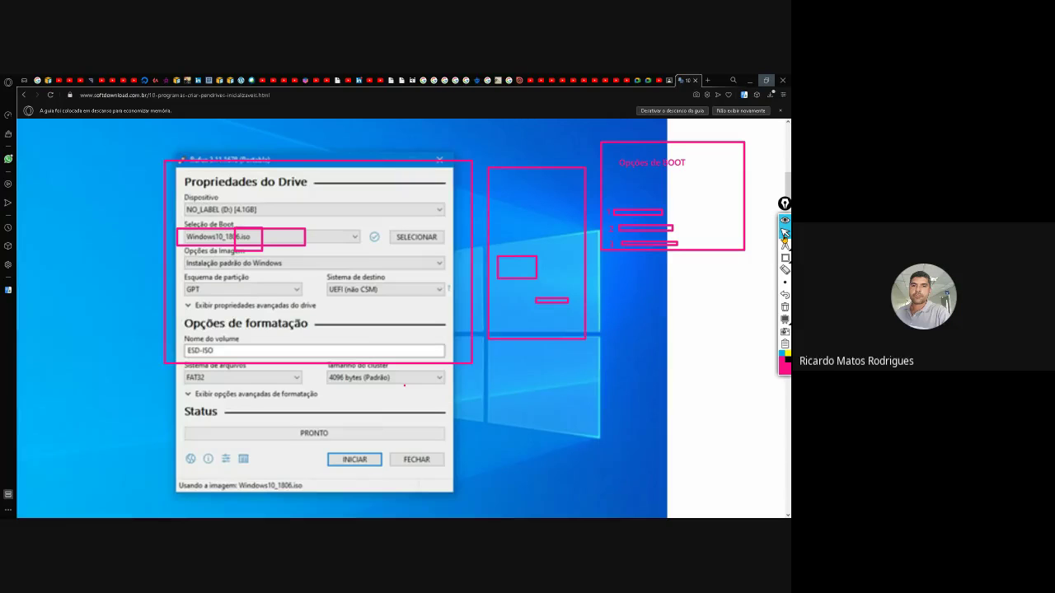
click(787, 312)
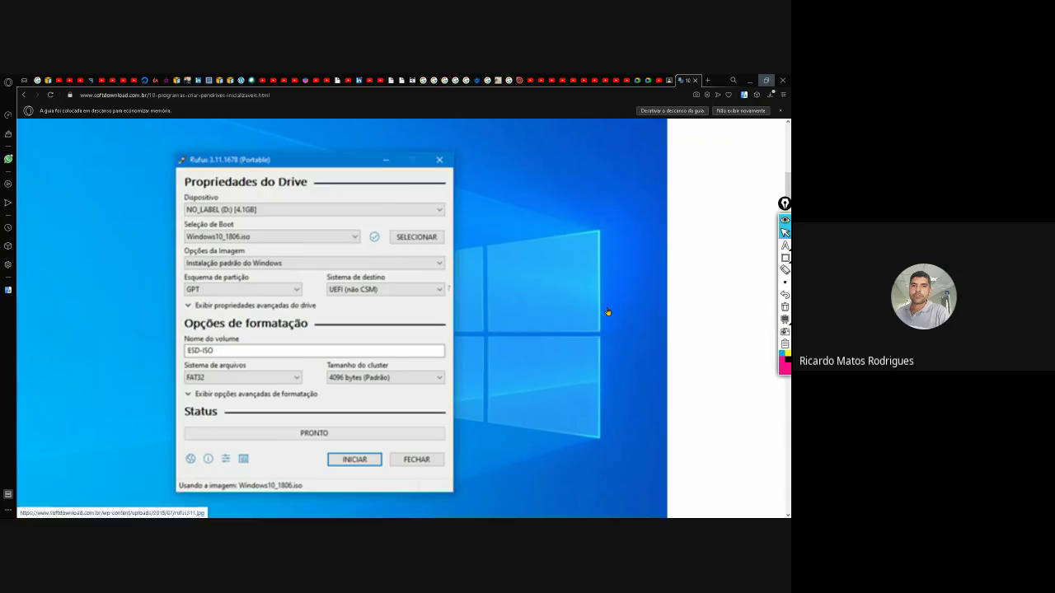
Scroll down to the '2. Ventoy' heading, then bring up the Start menu.
scroll(607, 312, down, 2)
scroll(608, 312, up, 3)
scroll(607, 312, down, 3)
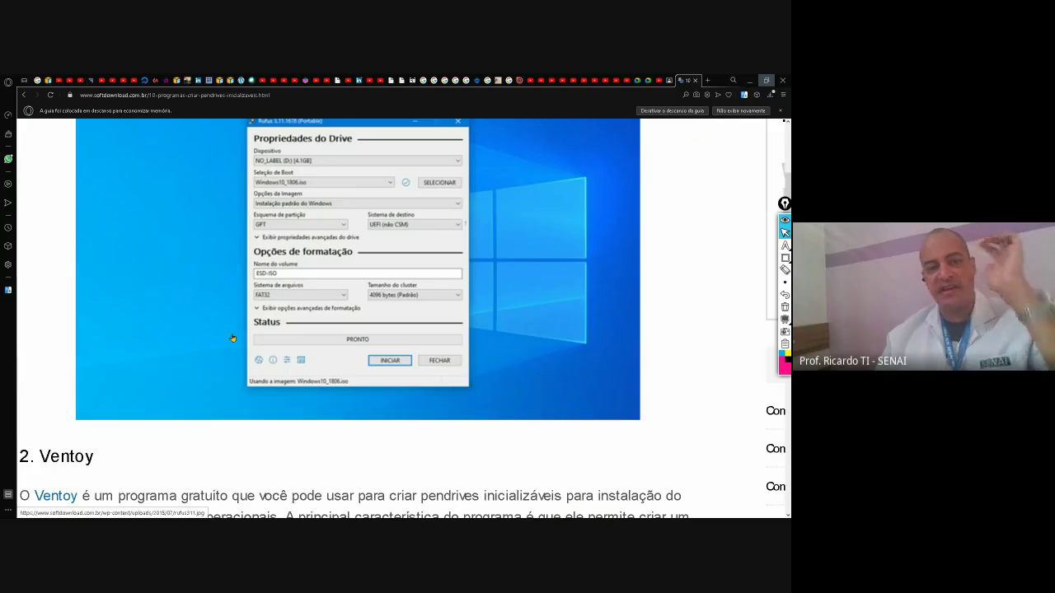
key(super)
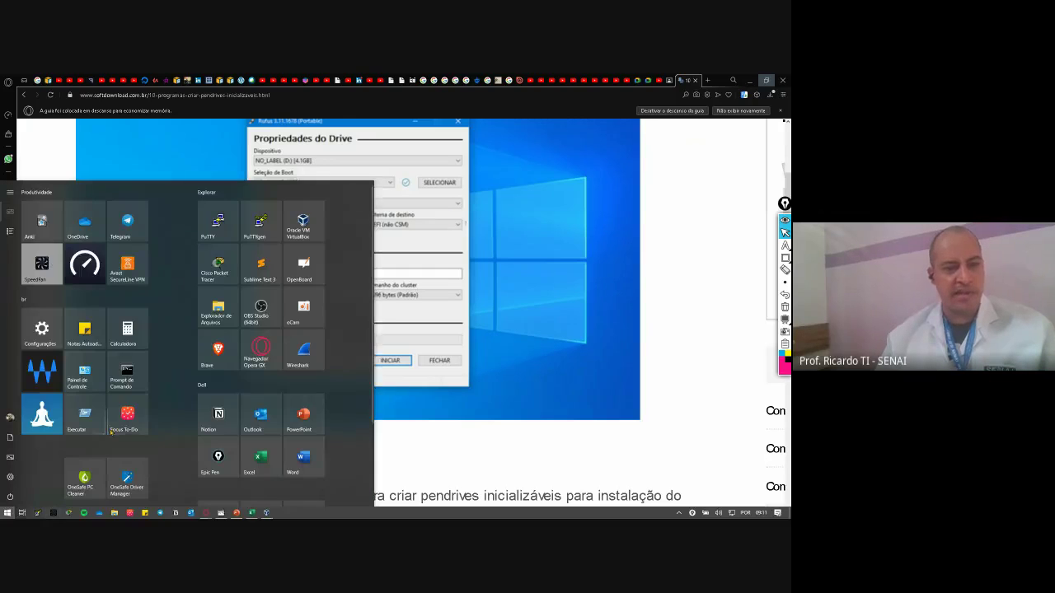
Search Start for 'ruf' and choose the rufus-3-6.exe result.
text(ruf)
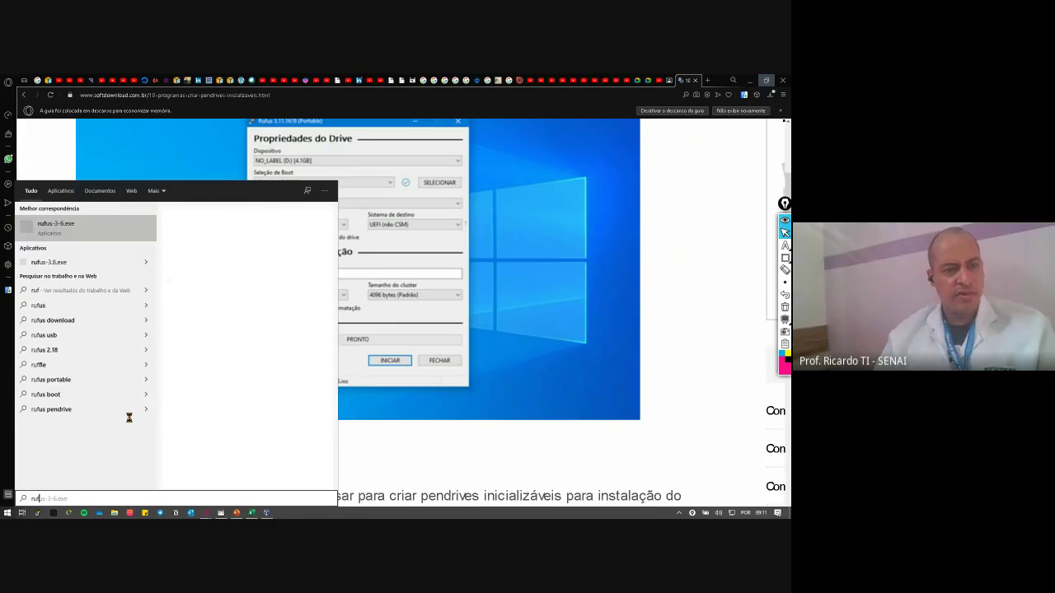
click(52, 236)
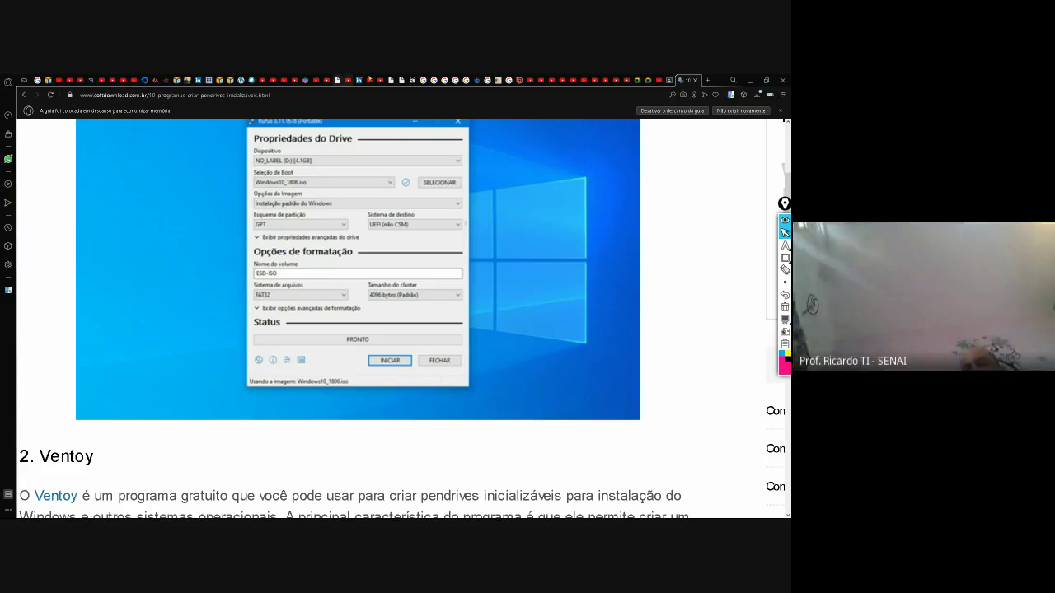
Open and dismiss the browser tab's options menu, then bring up the Start menu.
right_click(427, 80)
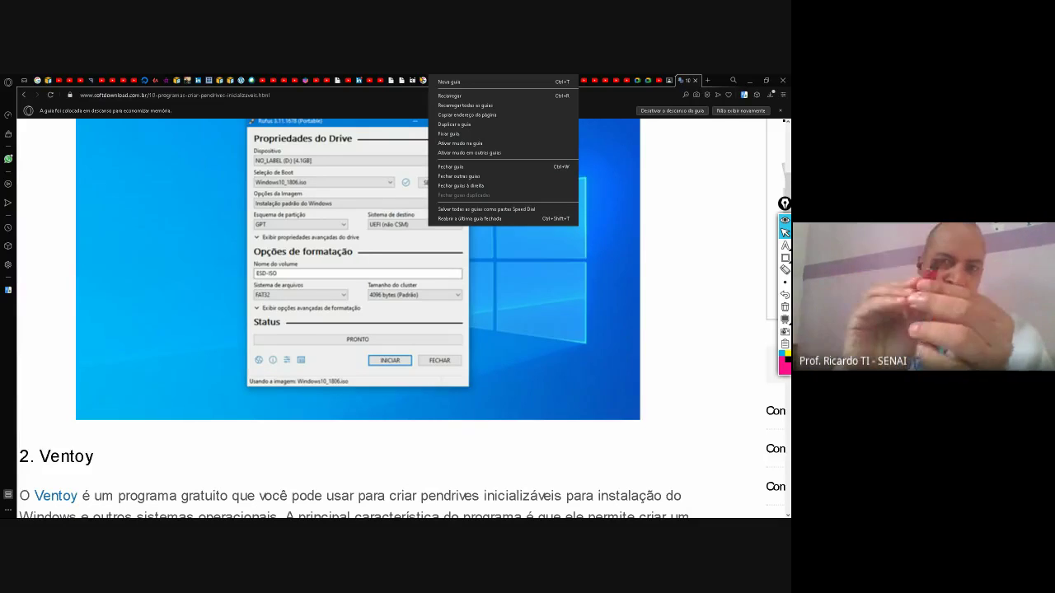
click(723, 263)
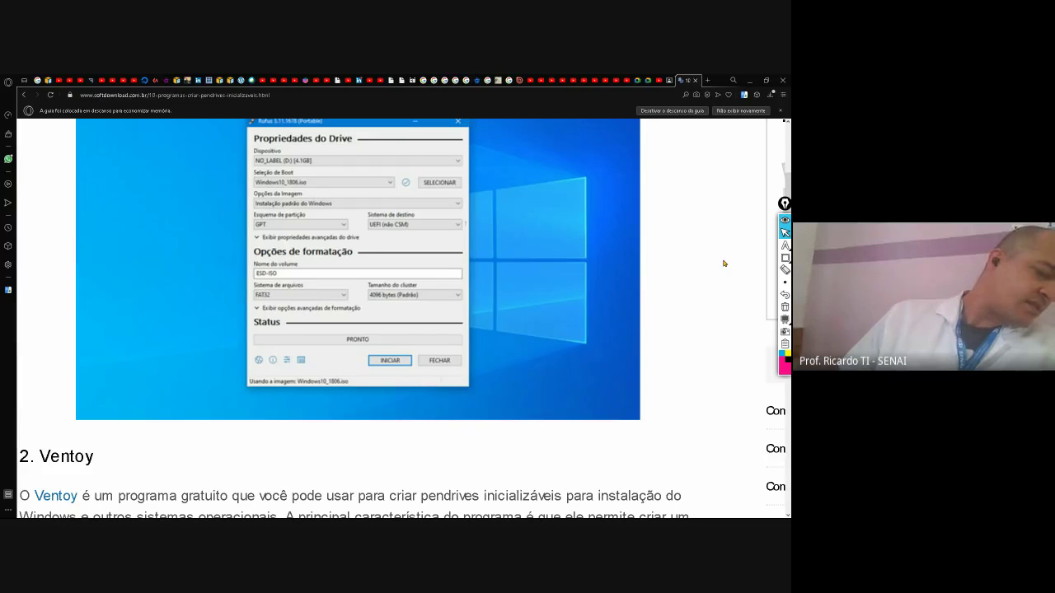
key(super)
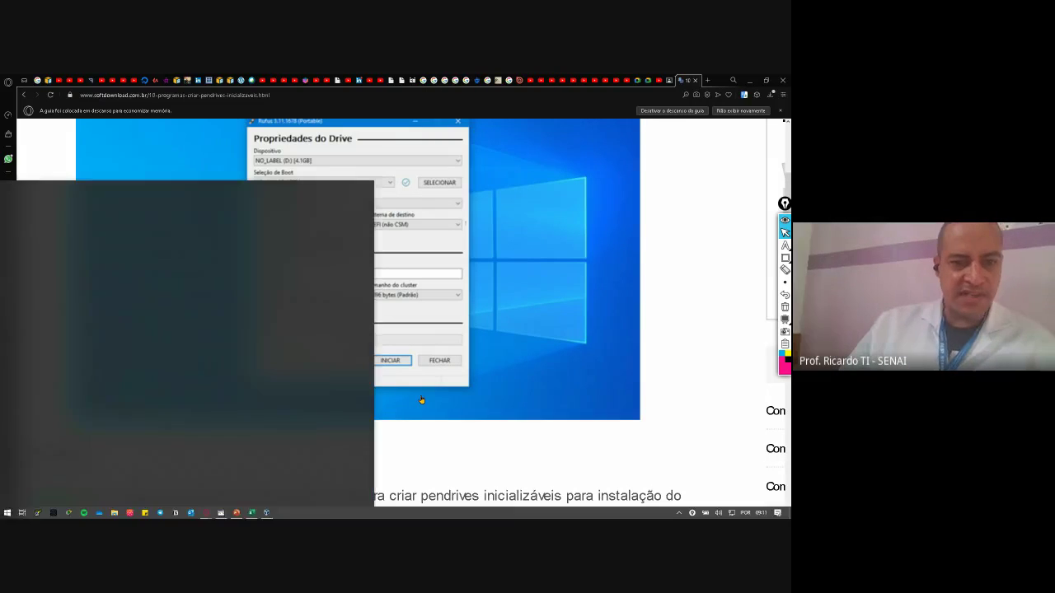
mouse_move(164, 514)
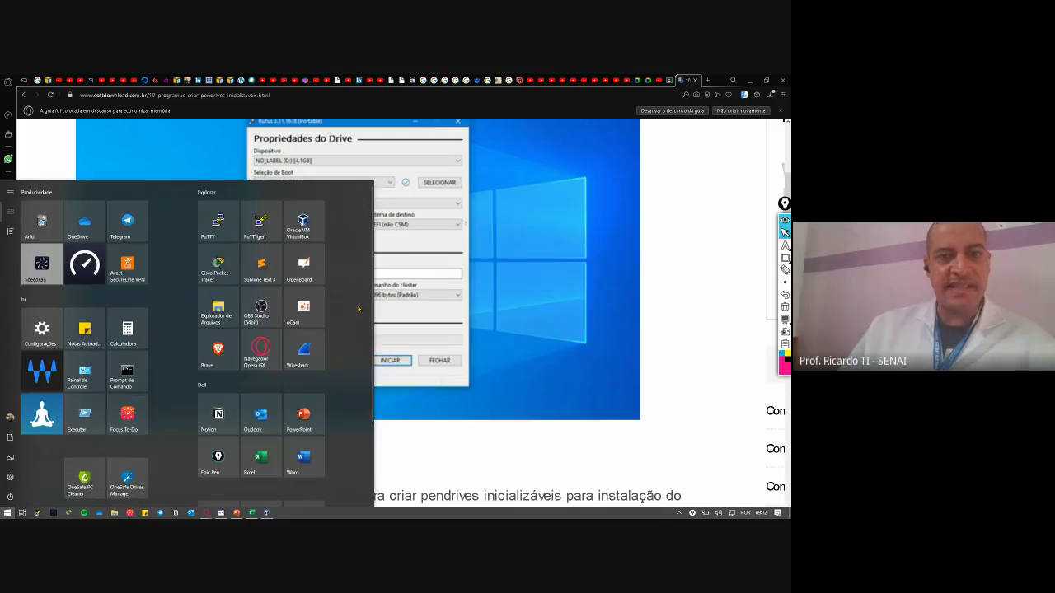
Open File Explorer, shift it right, and show Este Computador with the removable D: drive.
key(super+e)
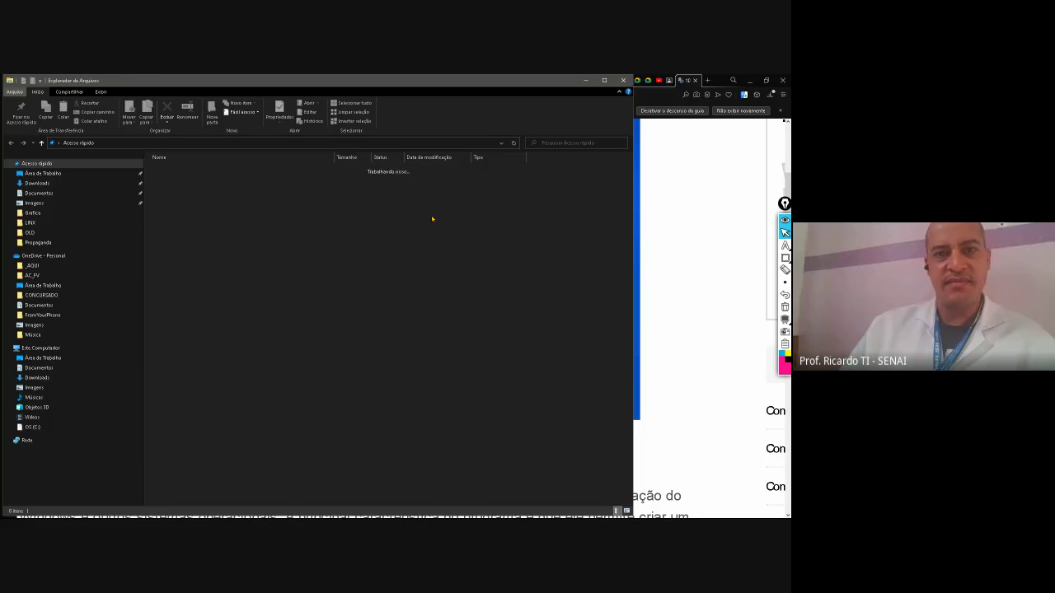
drag(429, 80, 497, 80)
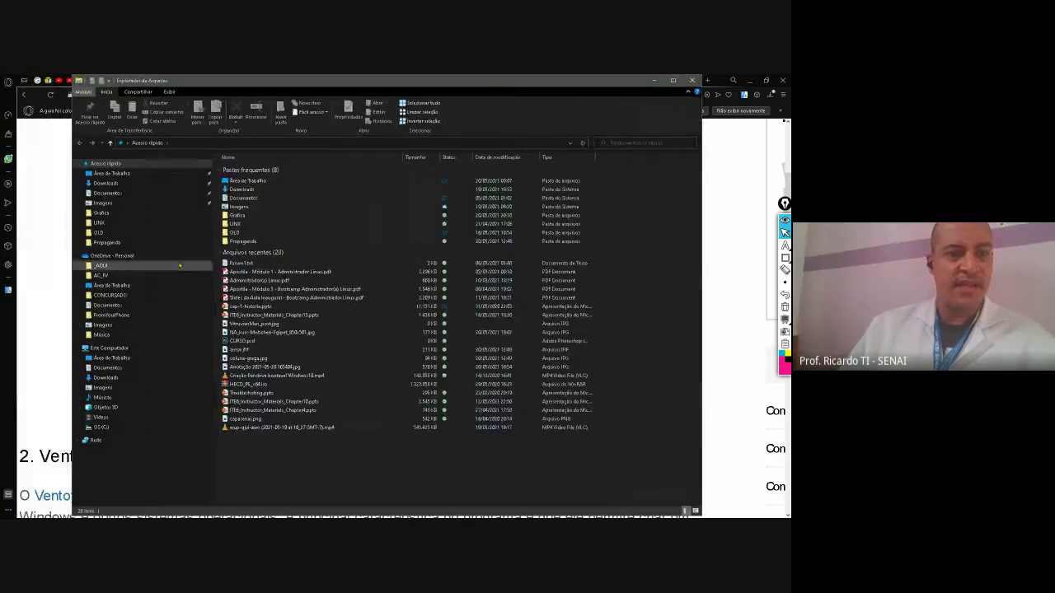
click(114, 350)
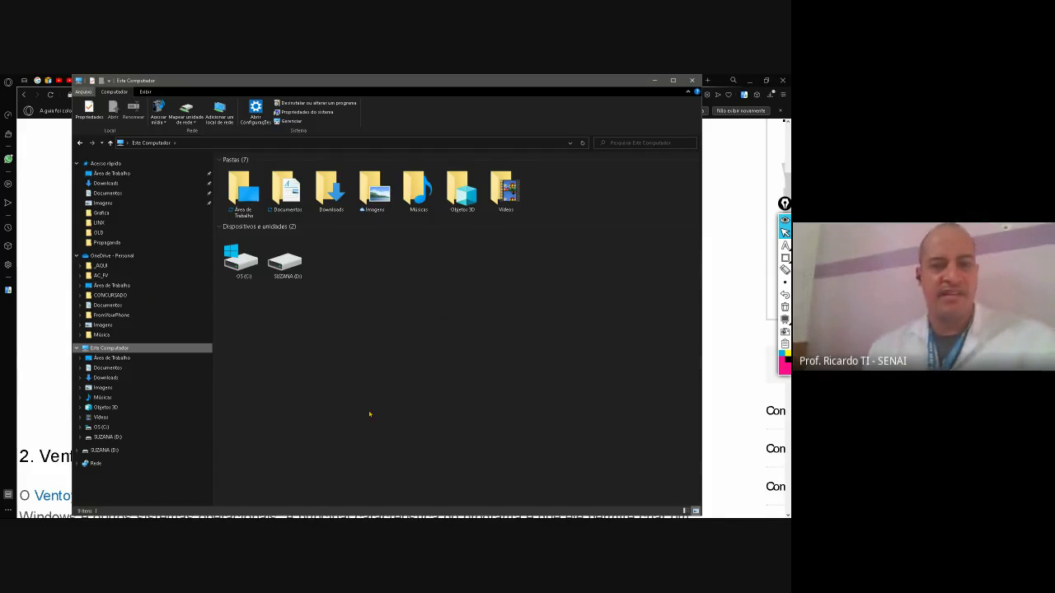
drag(337, 313, 272, 247)
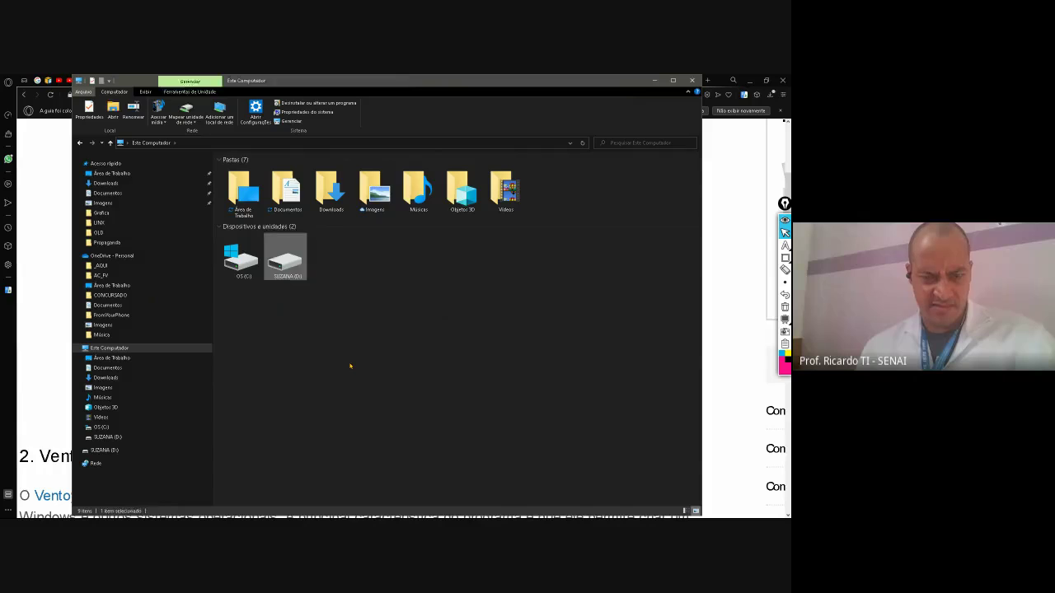
click(353, 368)
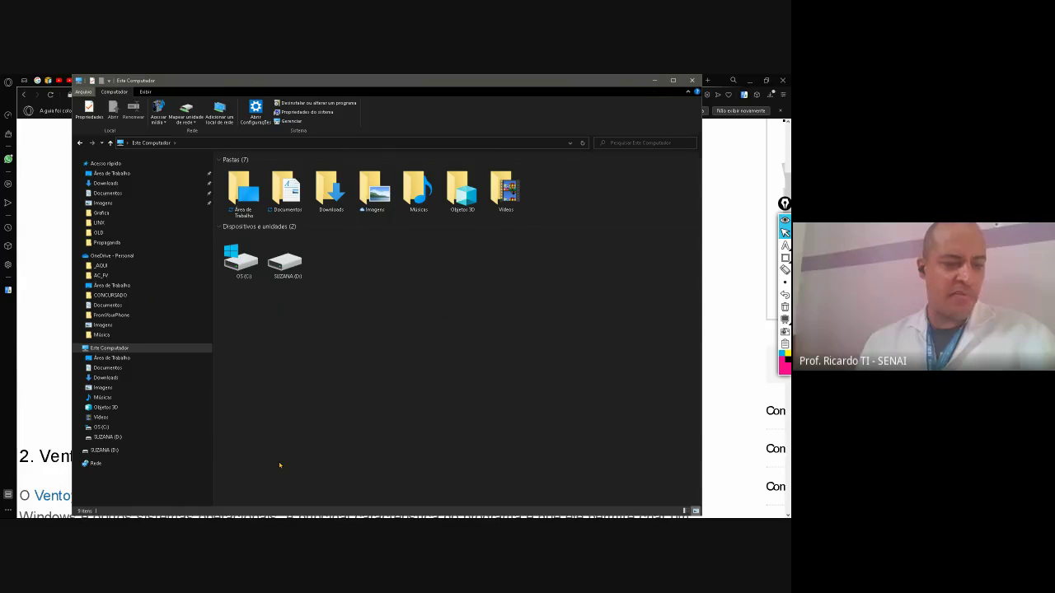
Search the Start menu for 'rufus' and launch rufus-3-6.exe.
key(super)
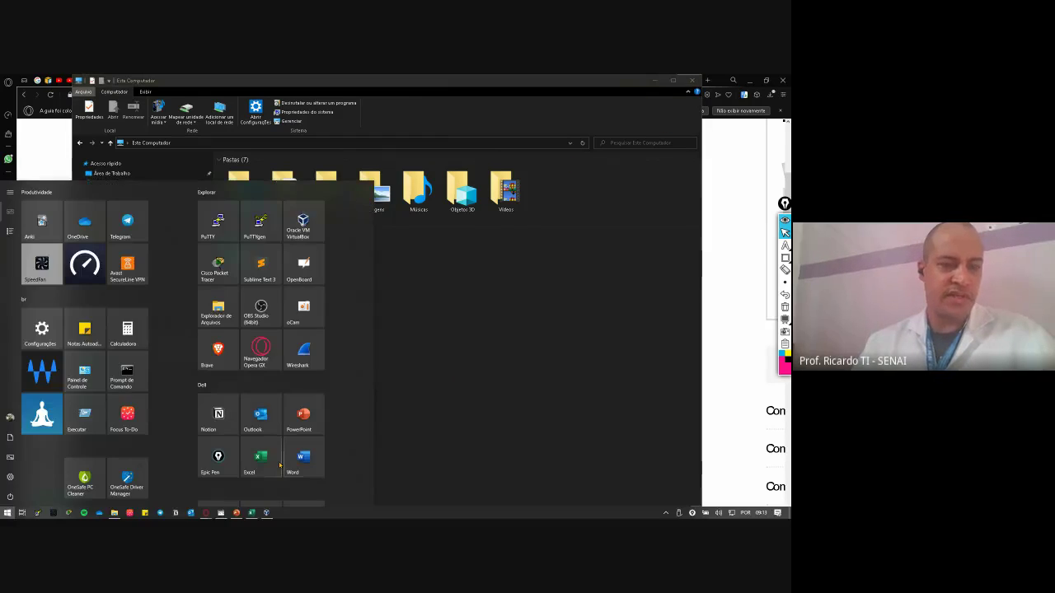
text(rufus)
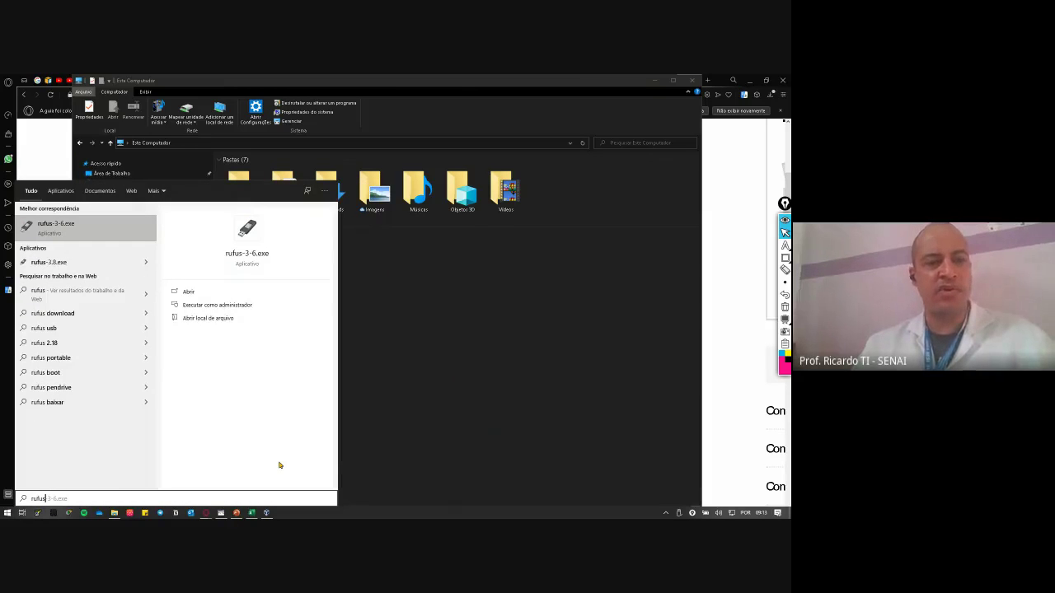
key(Return)
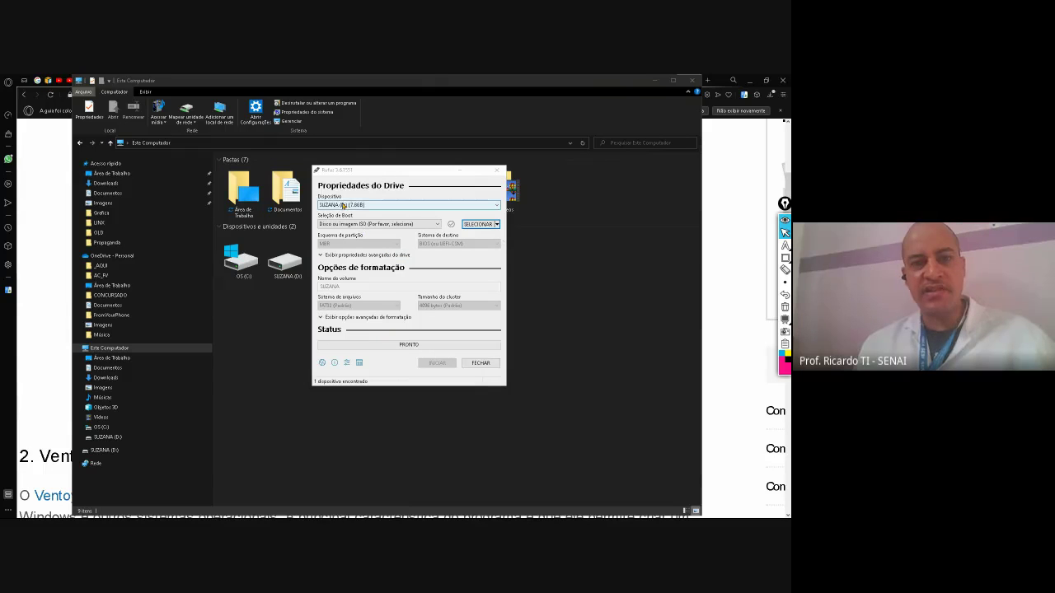
drag(386, 174, 511, 185)
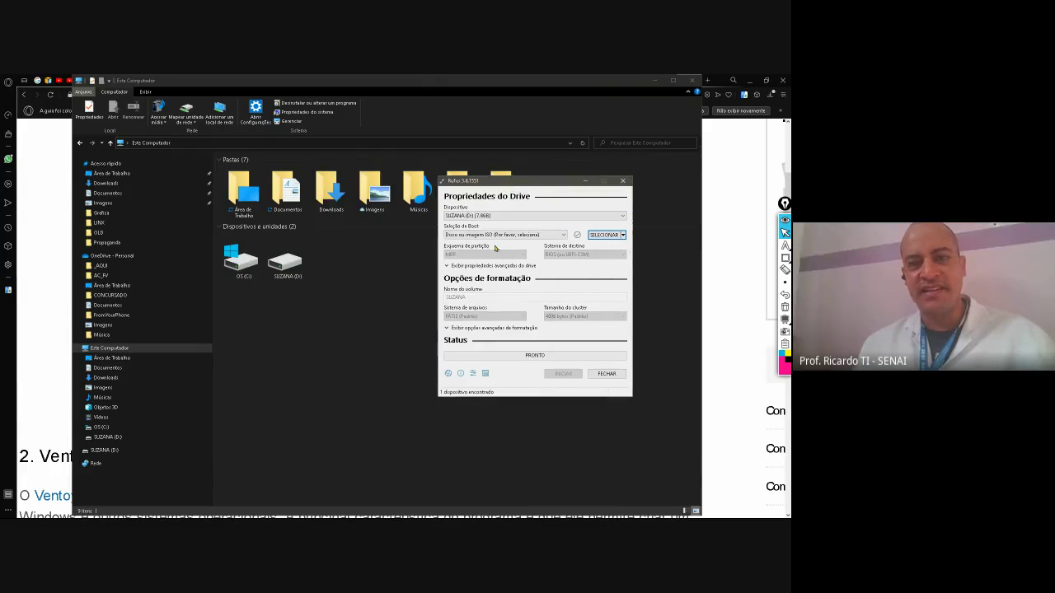
click(466, 216)
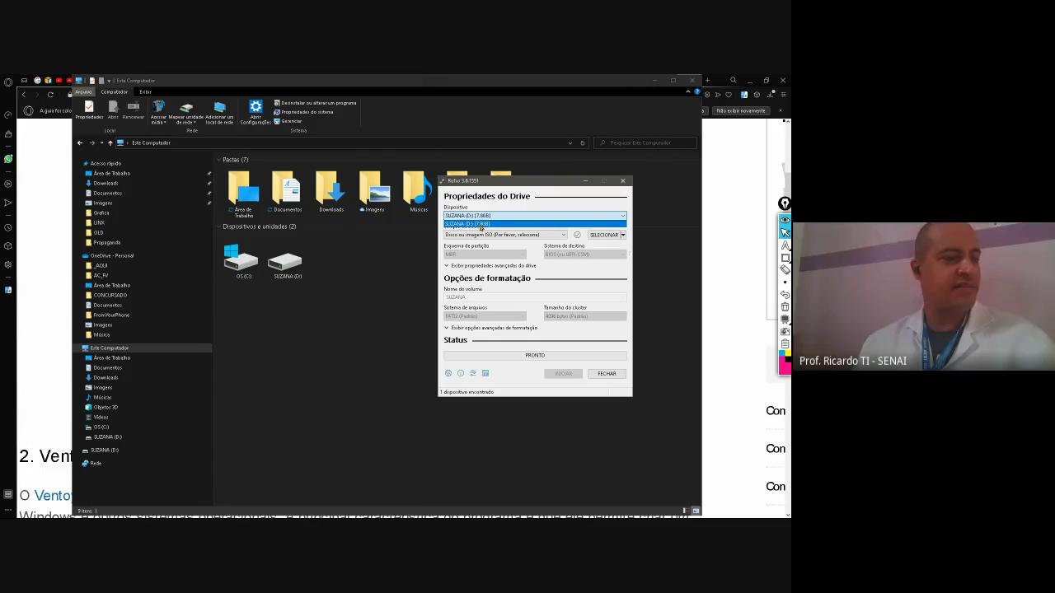
click(485, 225)
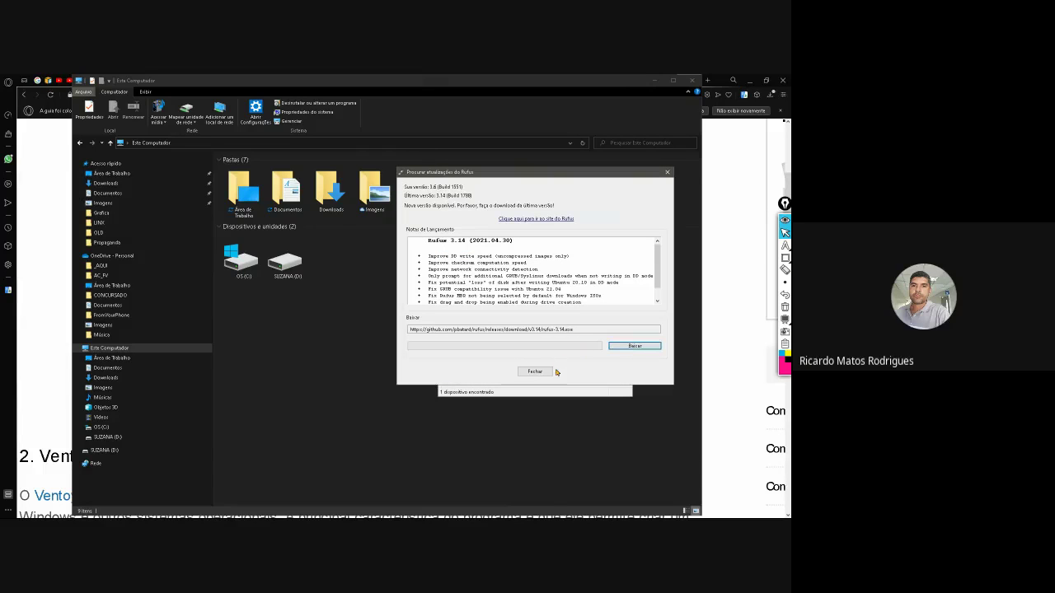
drag(497, 178, 174, 176)
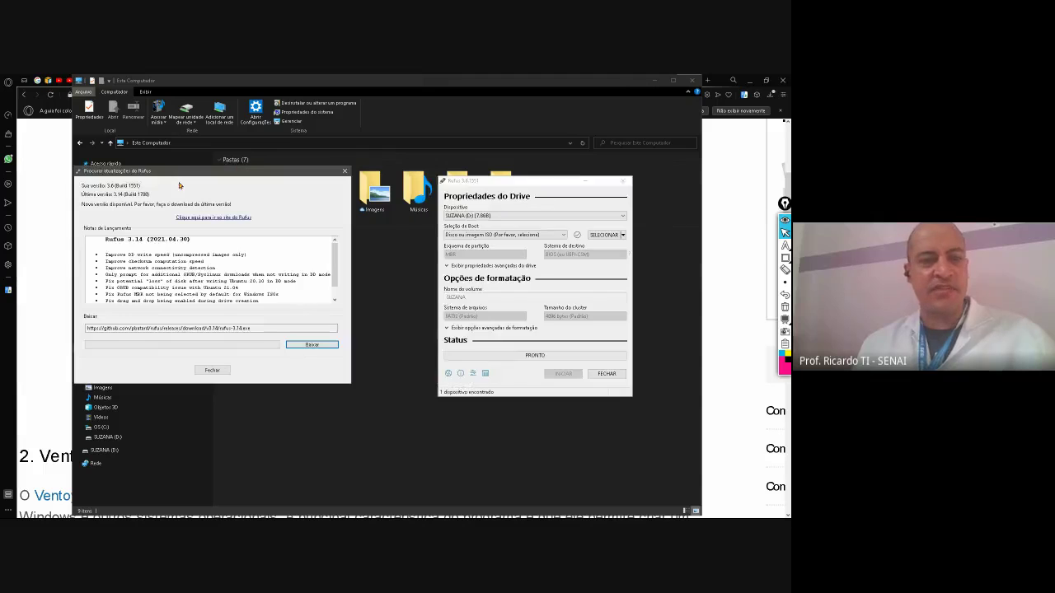
click(213, 370)
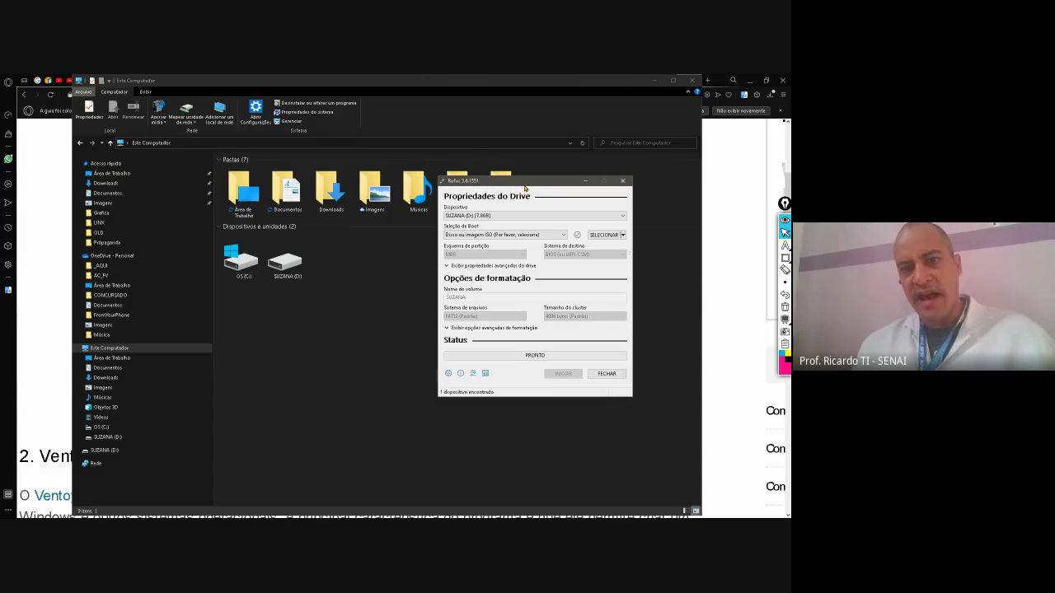
Keep Disco ou imagem ISO as the boot selection and browse for an image file with SELECIONAR.
drag(525, 188, 413, 236)
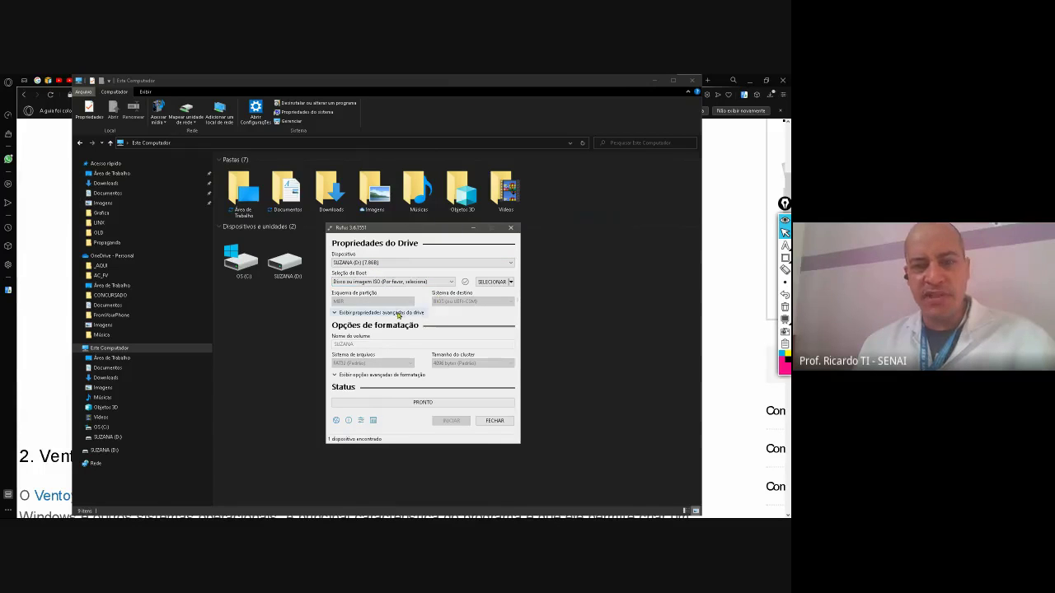
click(385, 284)
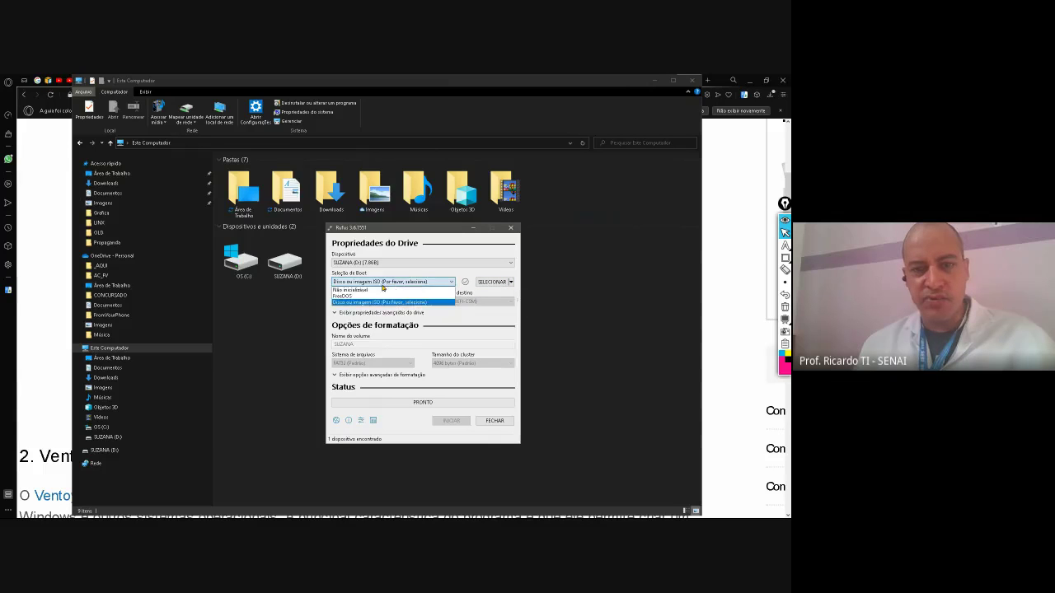
click(397, 283)
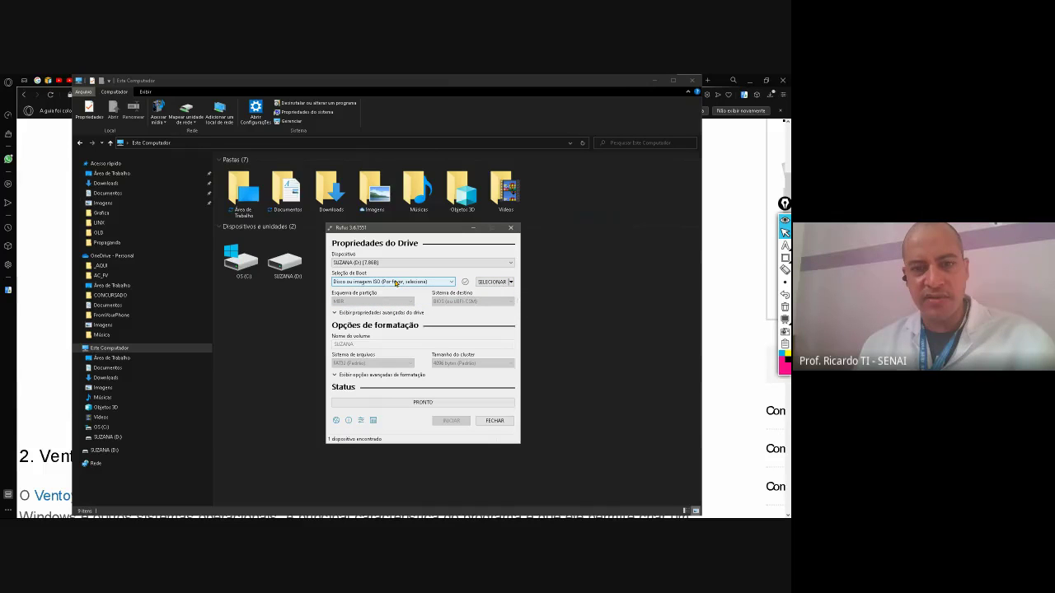
click(511, 282)
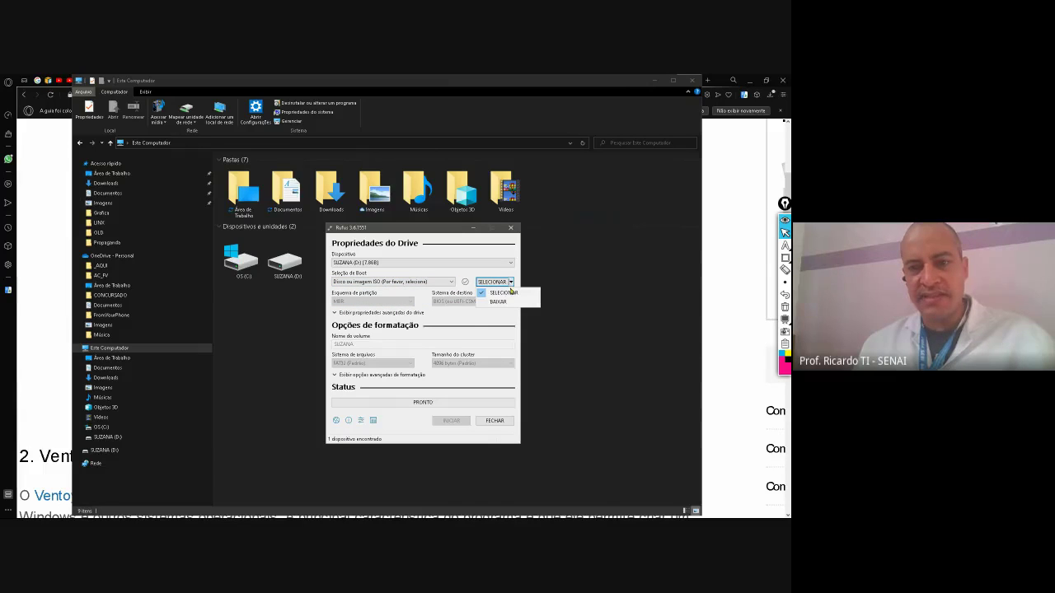
click(503, 294)
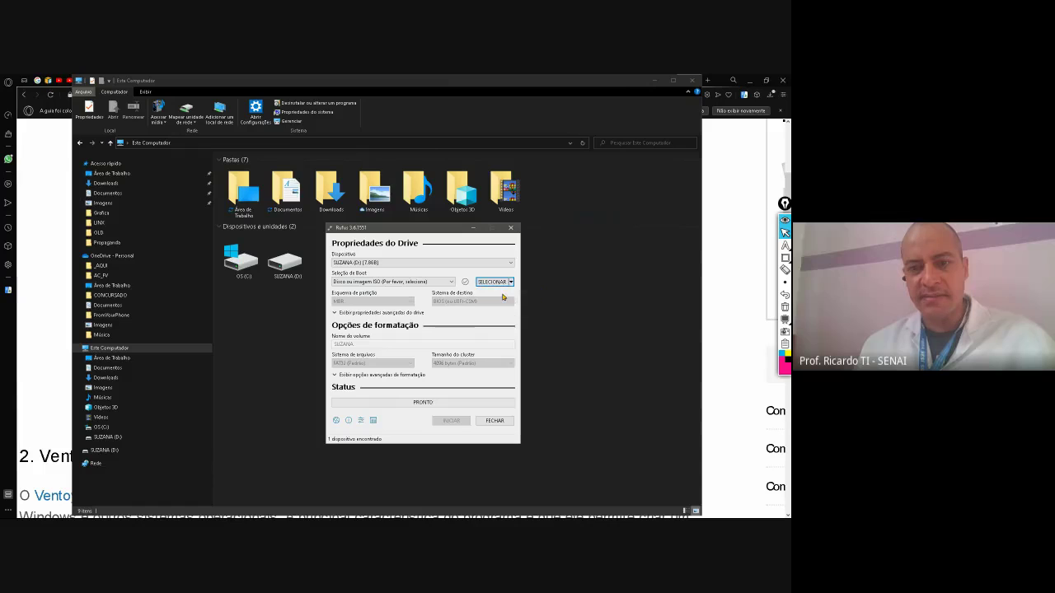
click(452, 282)
click(451, 282)
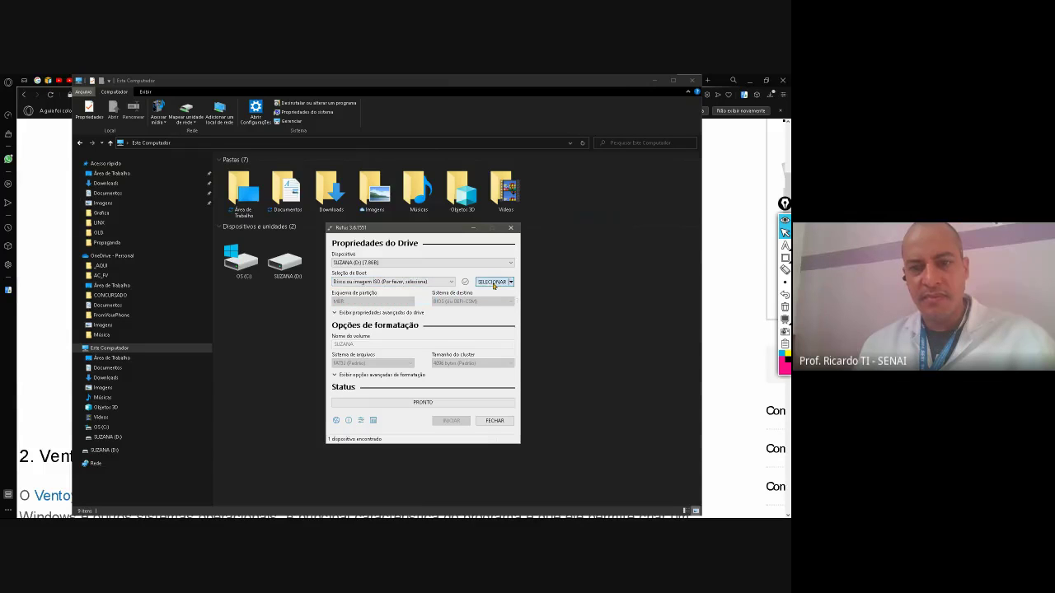
click(492, 282)
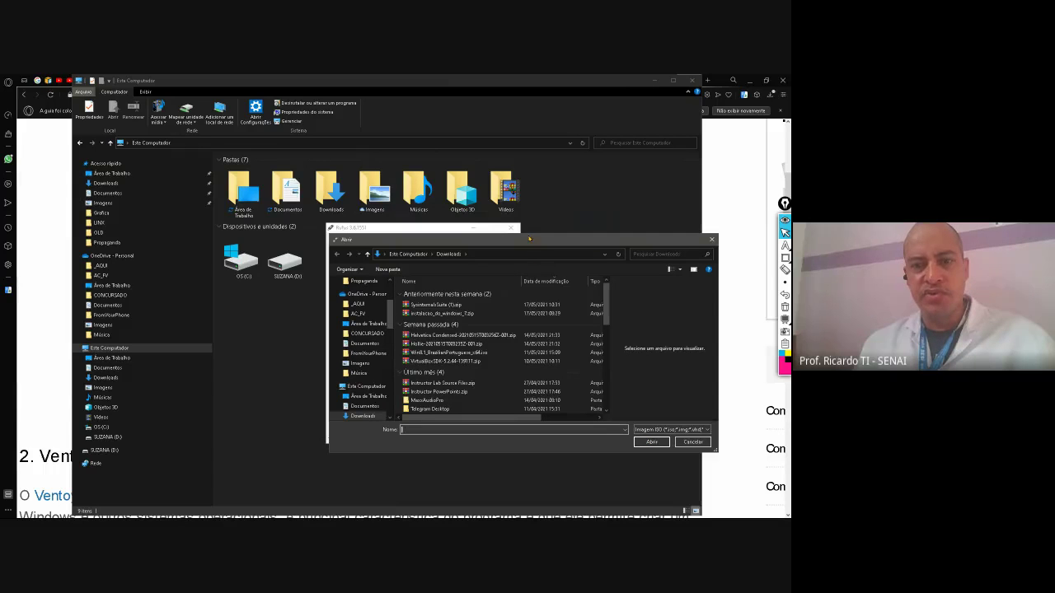
Load HBCD_PE_x64.iso from the C:\MMA folder as Rufus's boot image.
drag(529, 239, 511, 163)
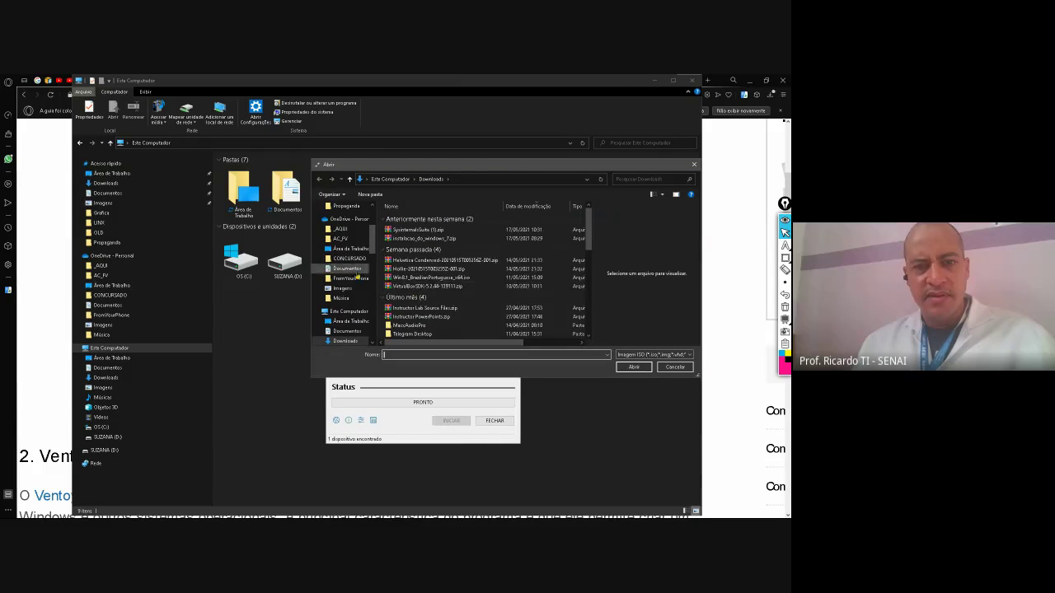
mouse_move(372, 245)
mouse_down()
mouse_move(367, 226)
mouse_move(365, 238)
mouse_up()
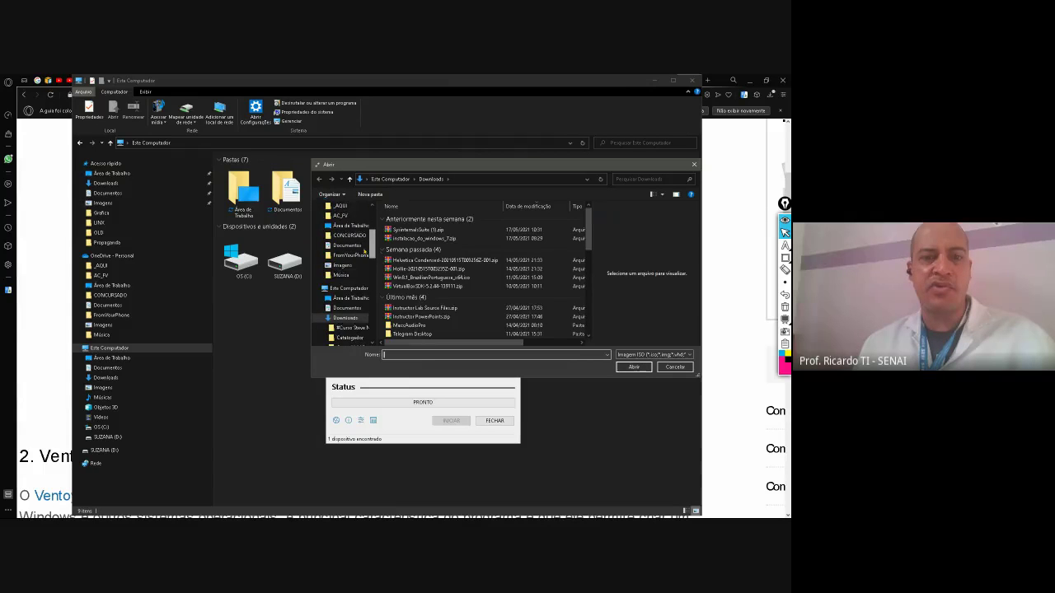
scroll(321, 297, down, 1)
click(318, 290)
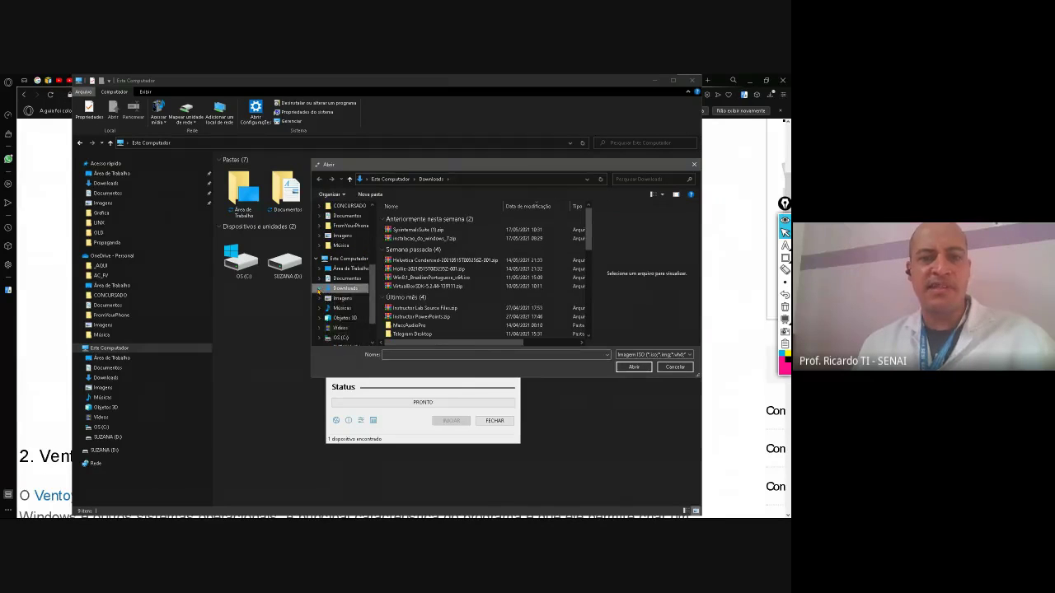
scroll(375, 321, up, 1)
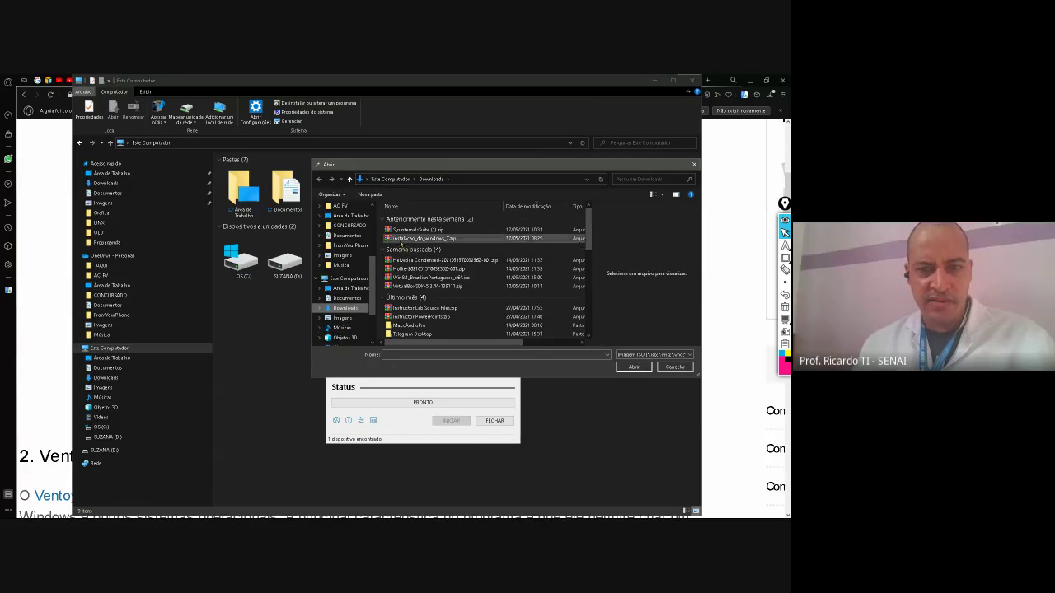
scroll(350, 321, down, 2)
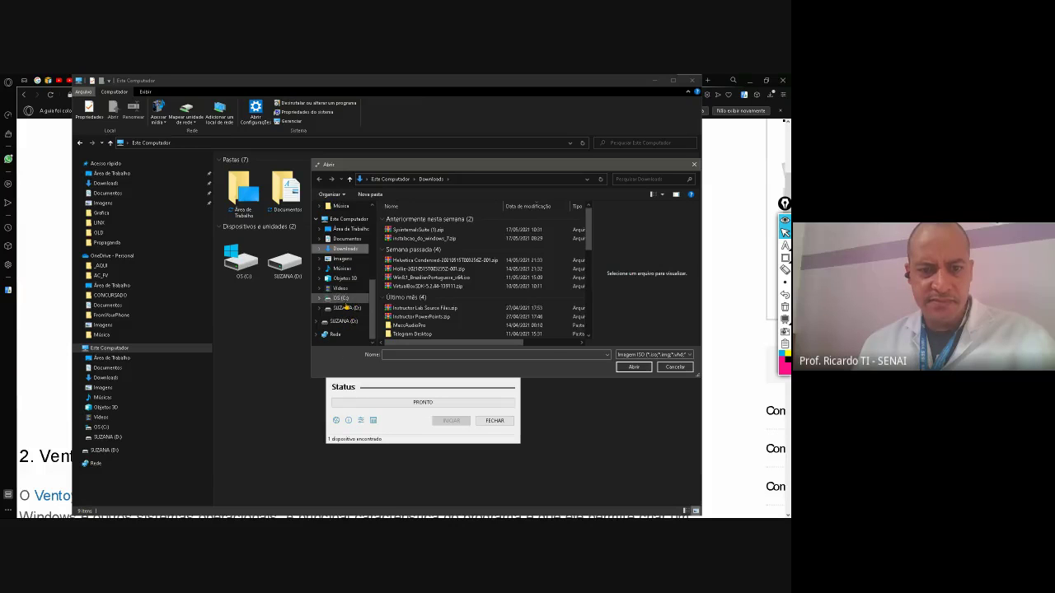
click(340, 297)
scroll(422, 263, down, 4)
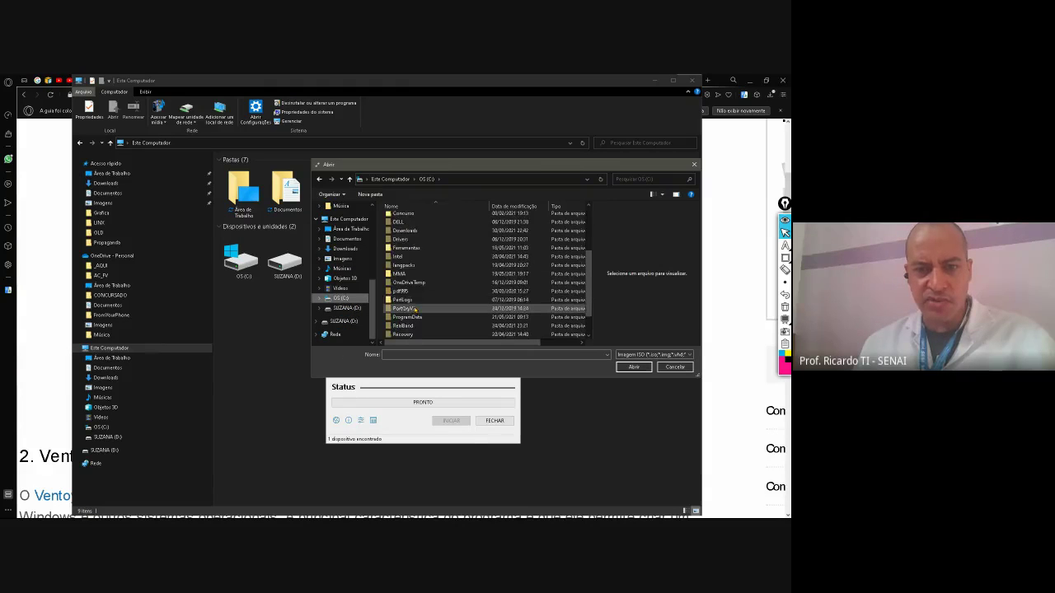
double_click(397, 248)
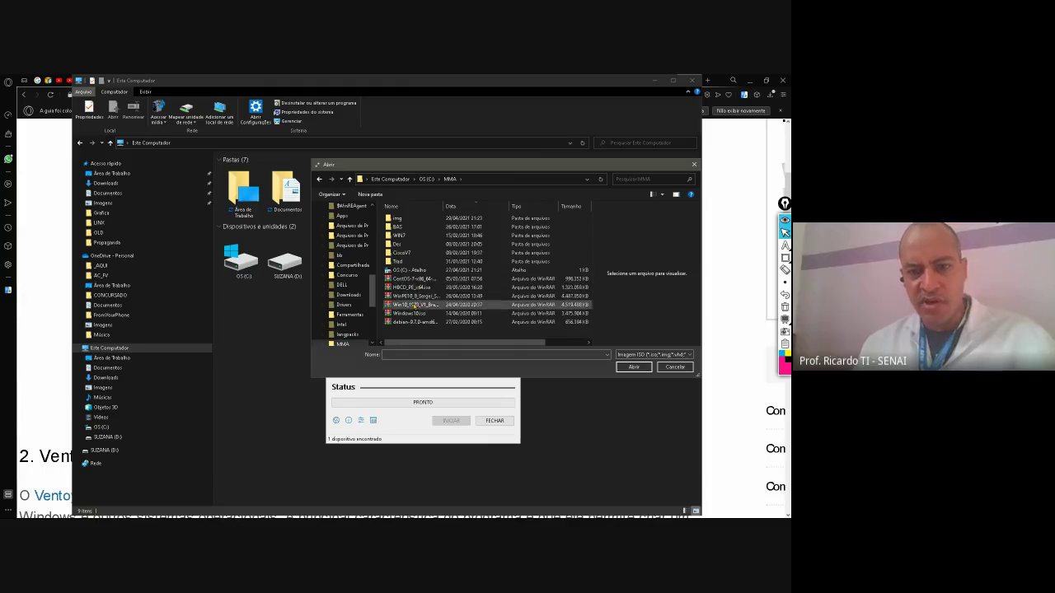
click(402, 290)
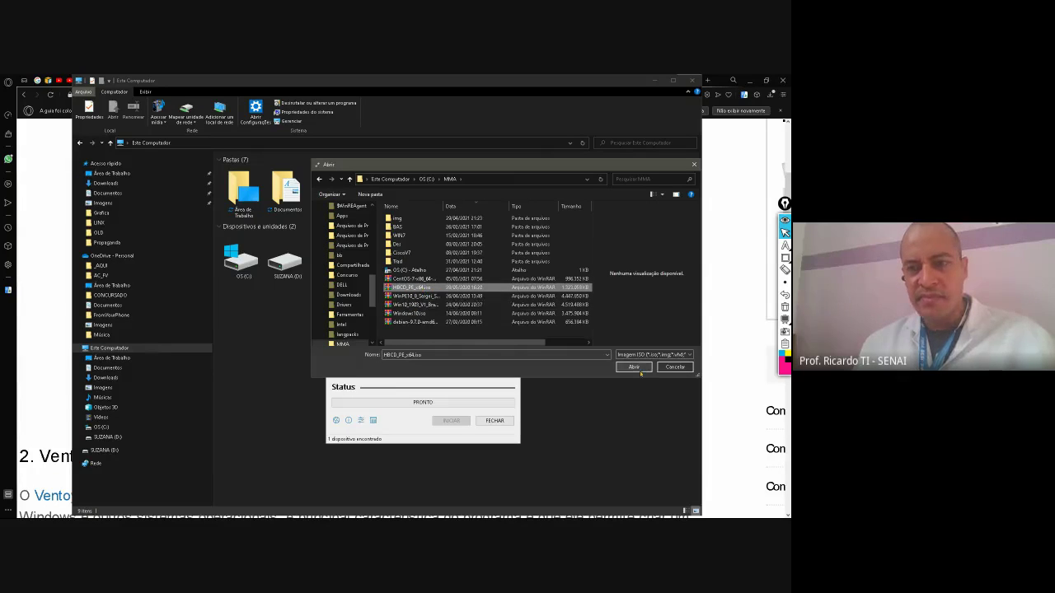
double_click(428, 288)
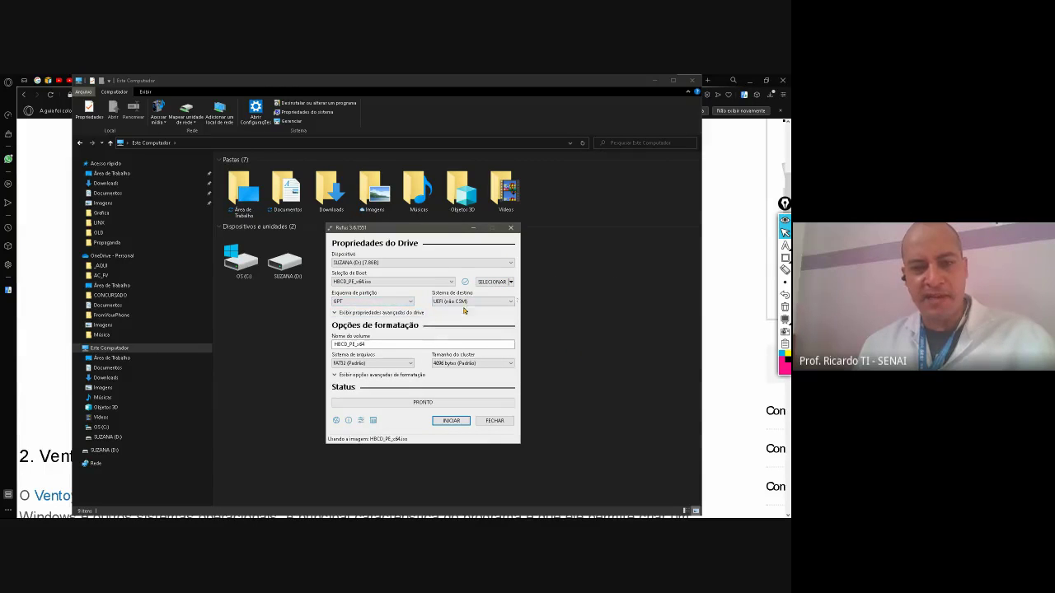
Check the HBCD_PE_x64 volume label, then close Rufus without writing to the drive.
drag(412, 346, 316, 343)
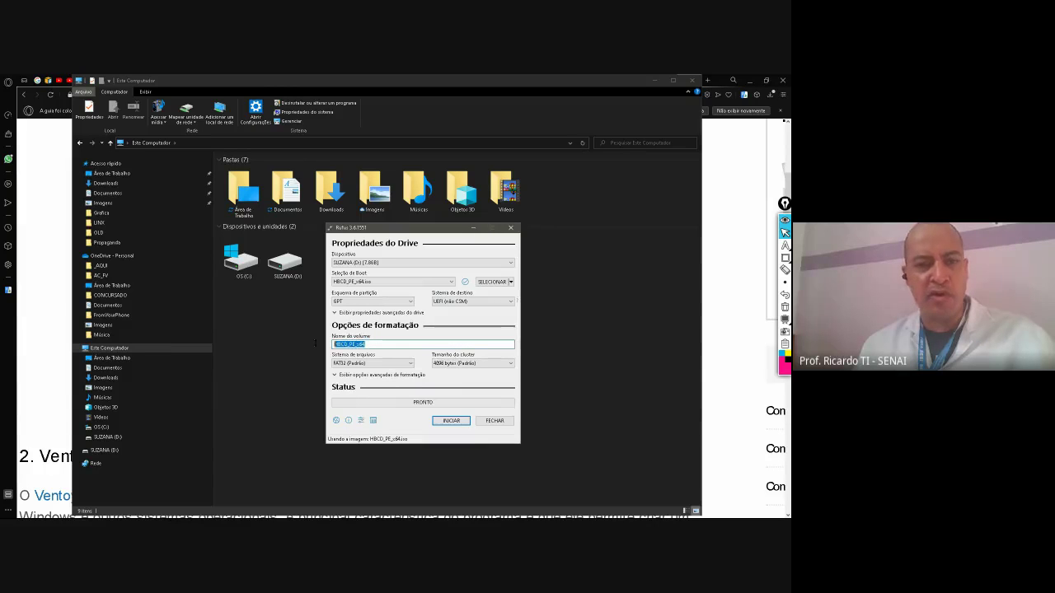
click(422, 341)
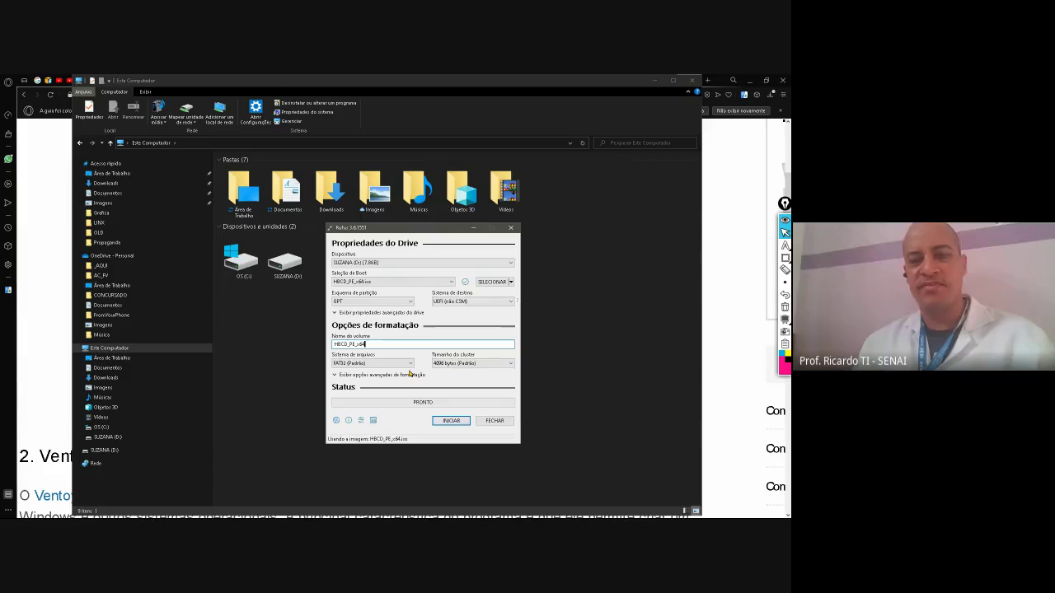
click(497, 421)
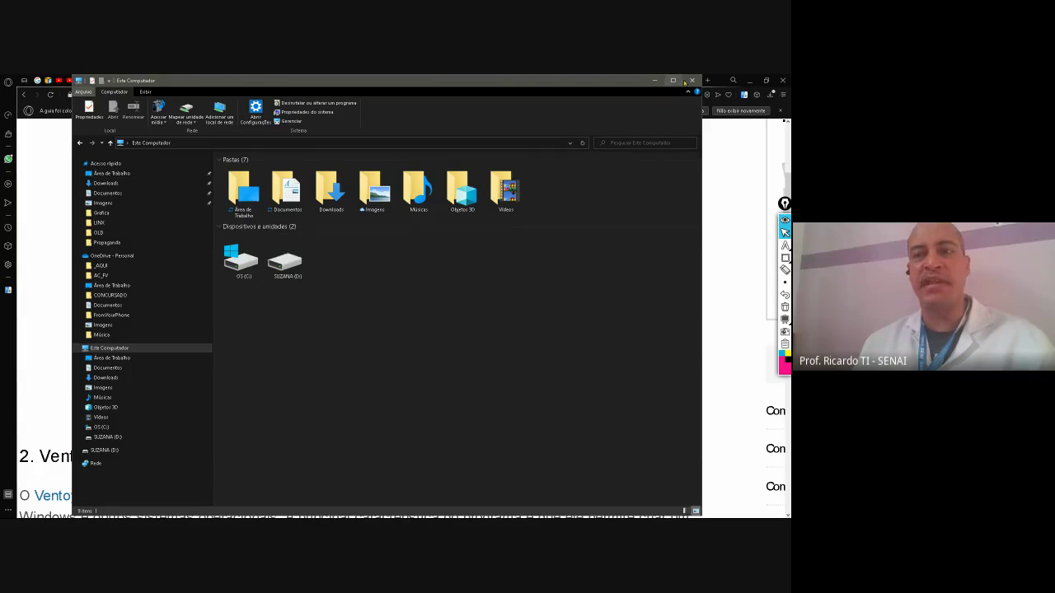
Close the download article, view the Criação de Pendrive Bootável post, and return to the Meet call.
click(654, 81)
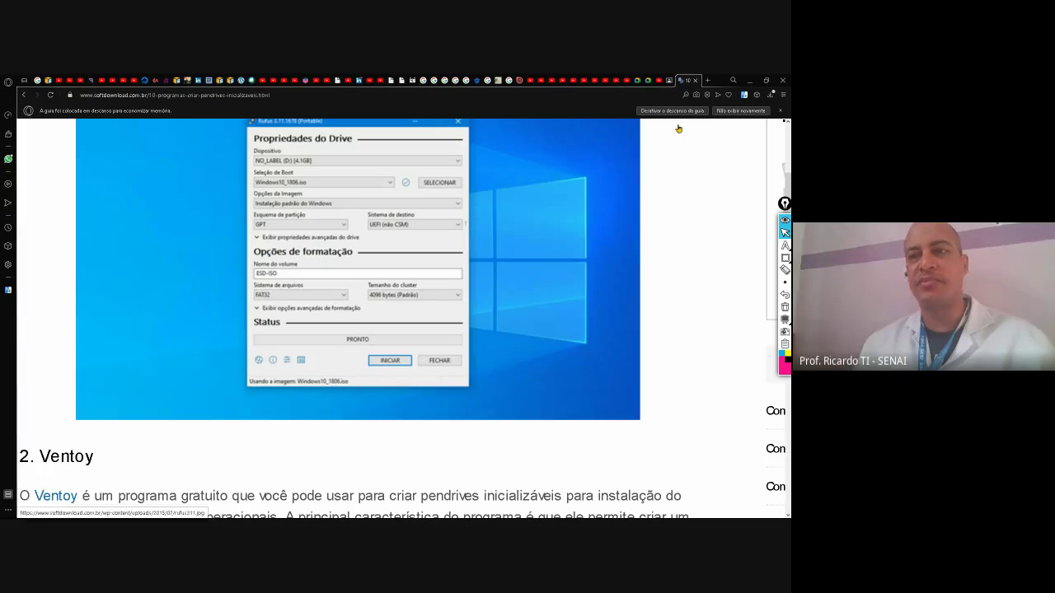
click(696, 81)
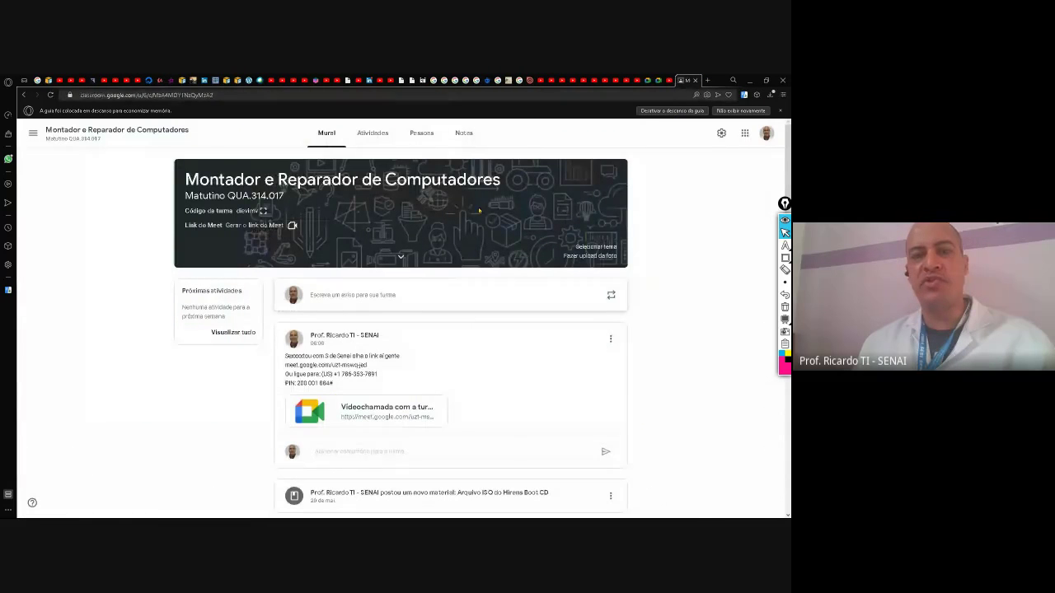
scroll(377, 375, down, 5)
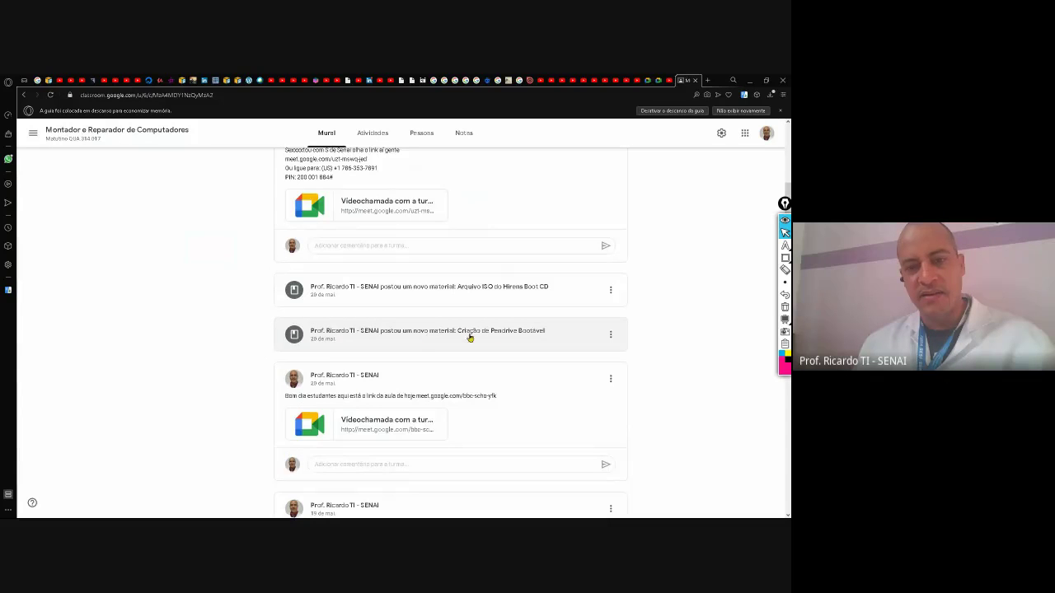
click(543, 338)
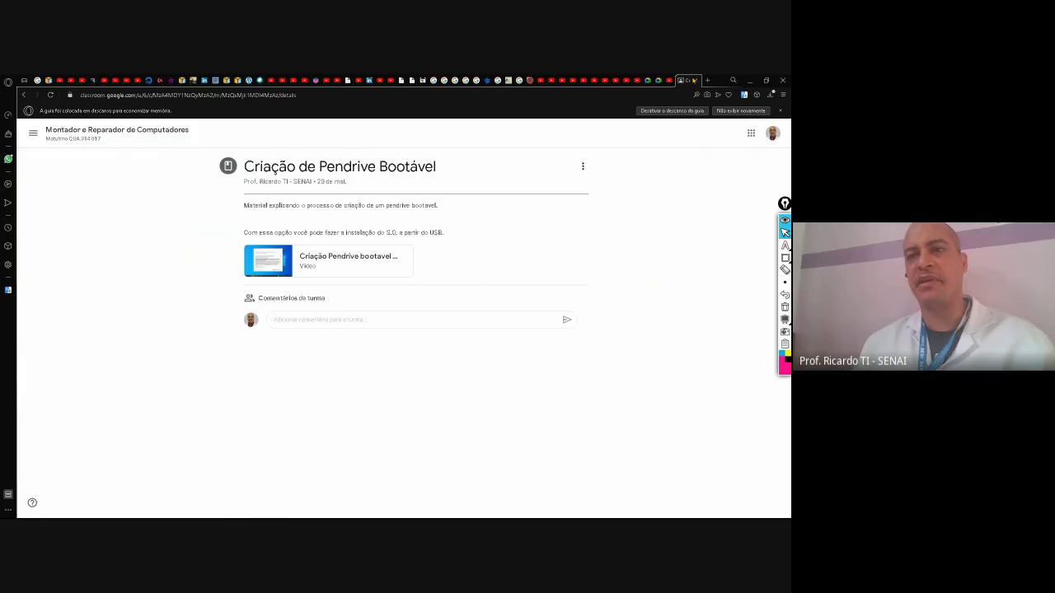
click(647, 81)
click(662, 81)
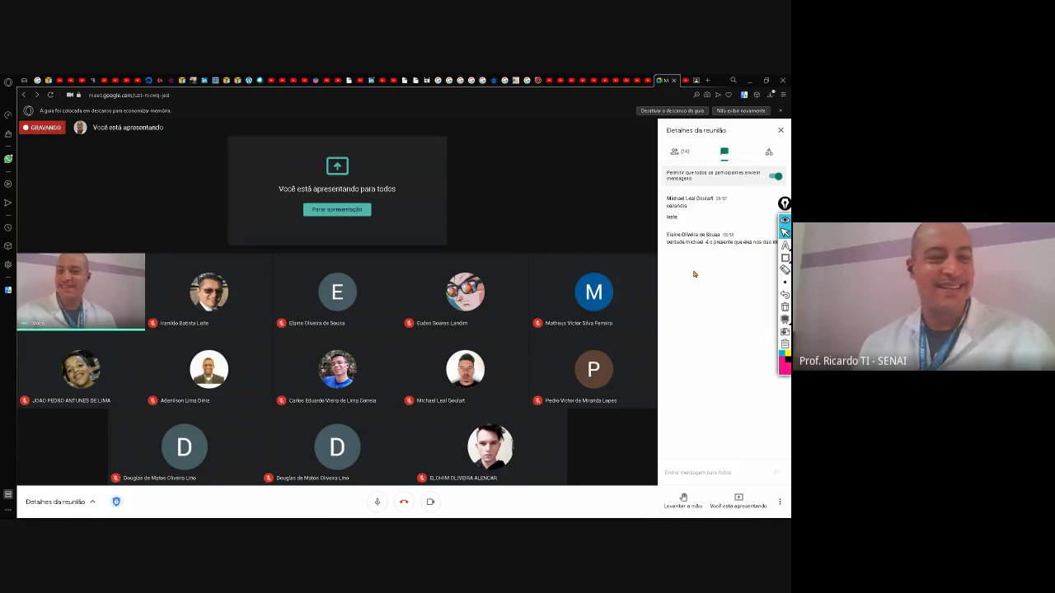
Minimize the browser to reveal the VirtualBox Manager window.
click(749, 80)
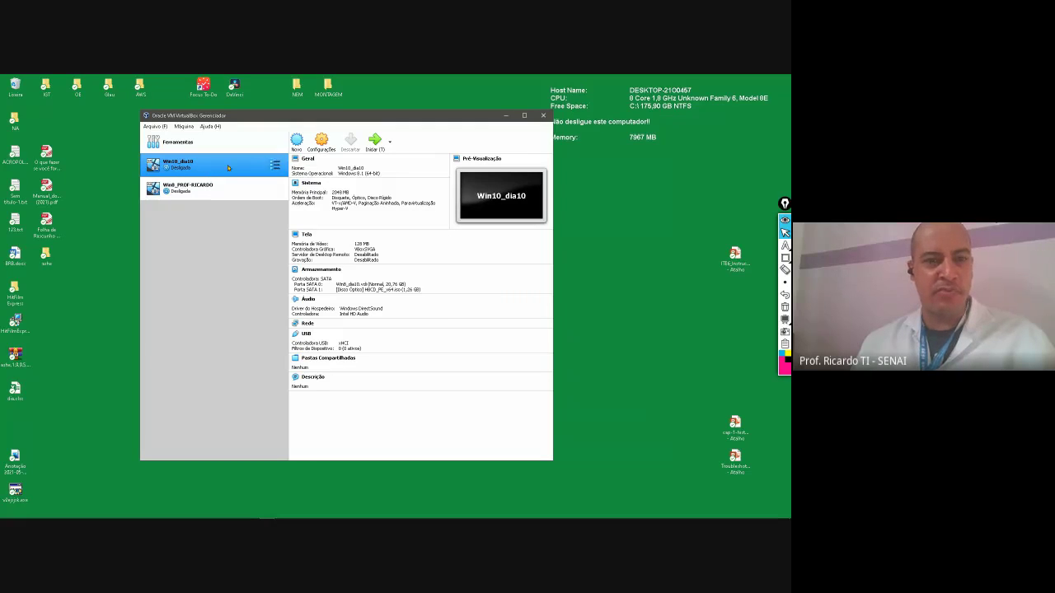
Open the Win10_dia10 settings at the Sistema page.
click(275, 165)
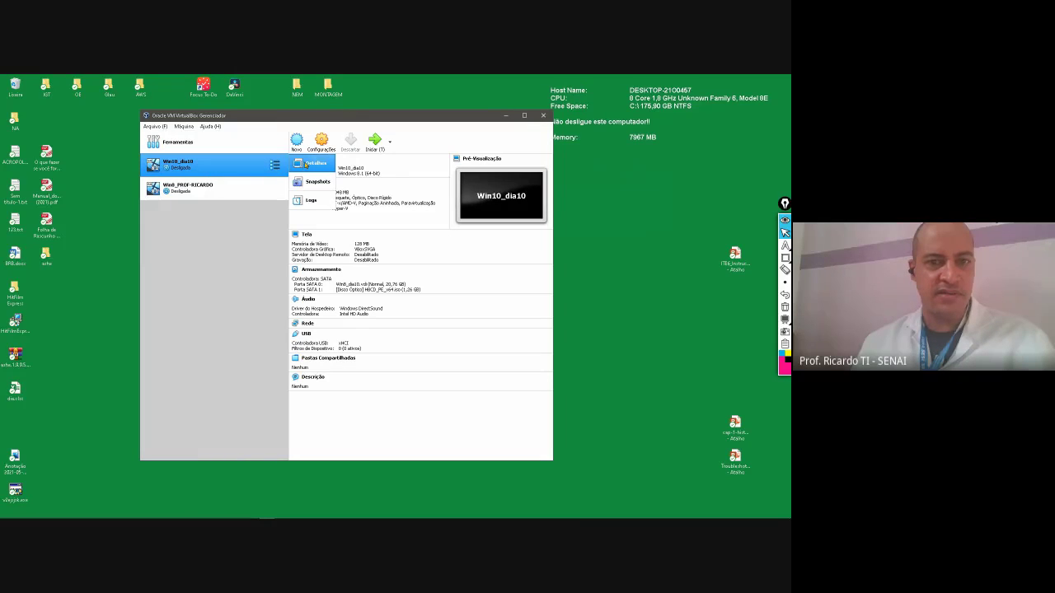
click(310, 163)
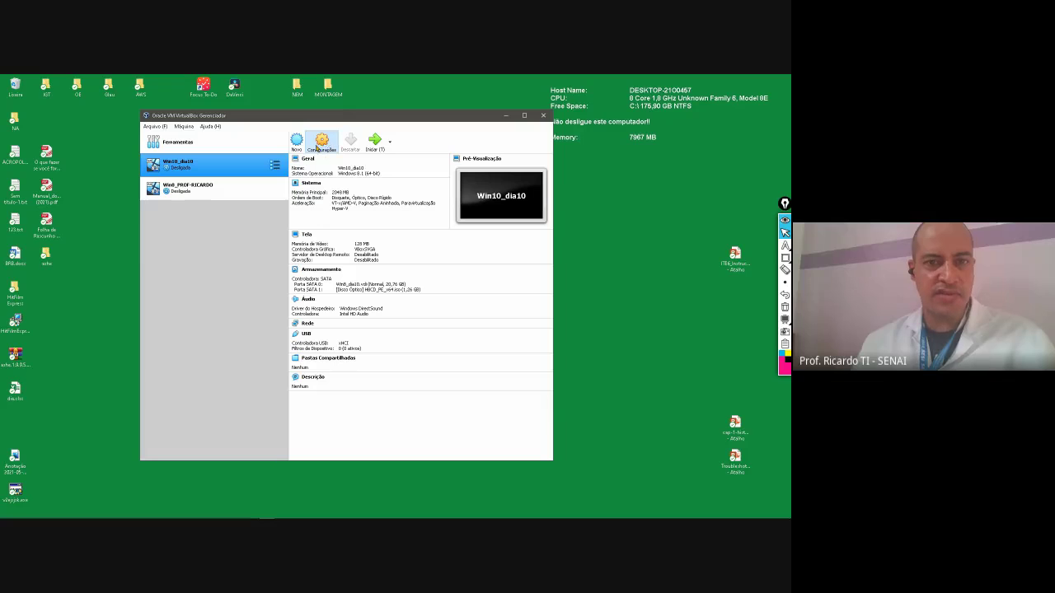
click(321, 145)
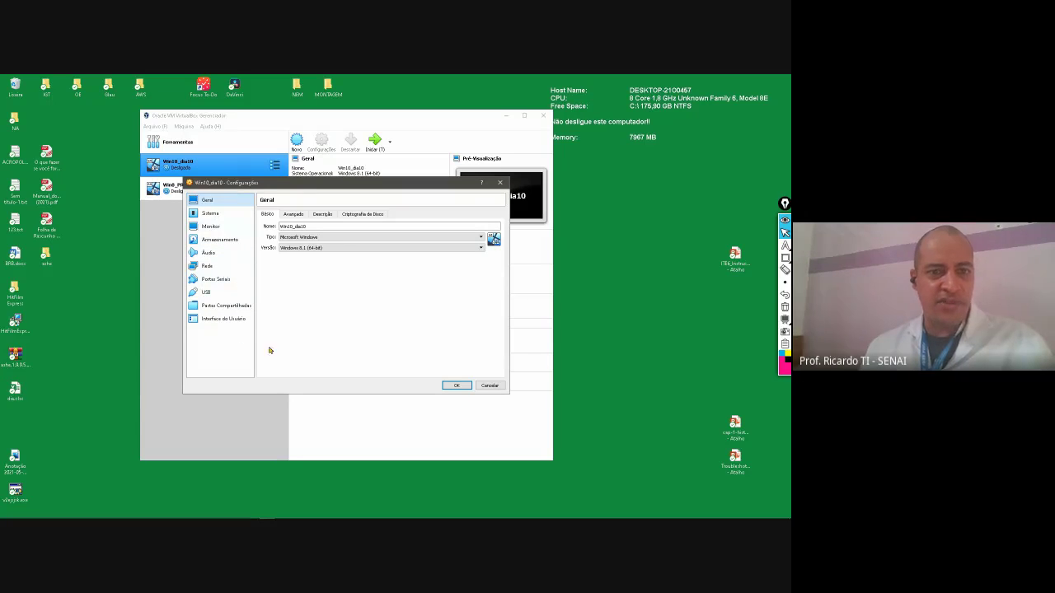
click(222, 216)
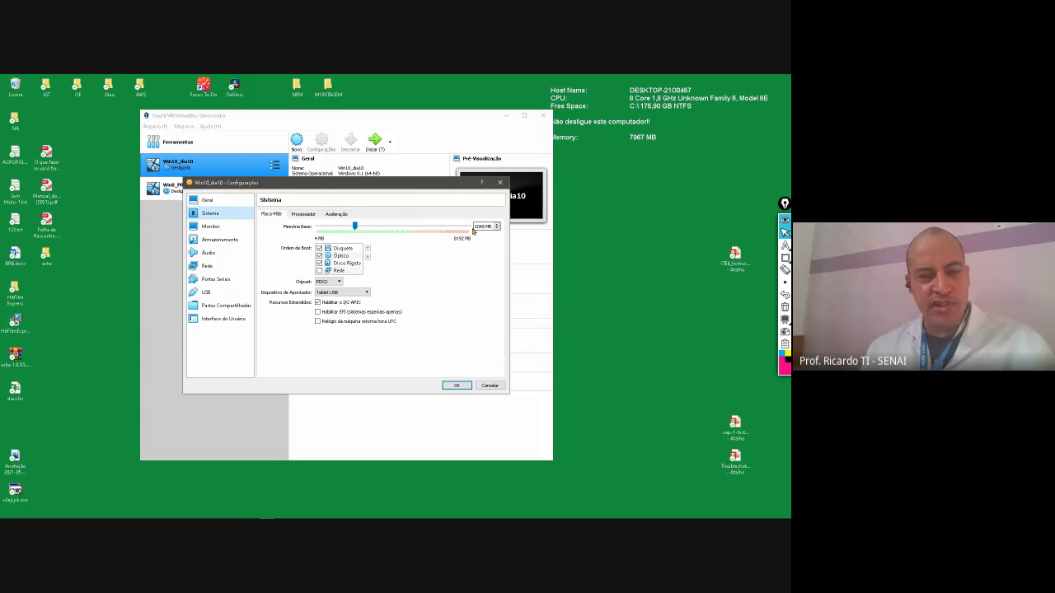
Reorder the boot devices to Óptico first, then hard disk, then Disquete.
click(343, 256)
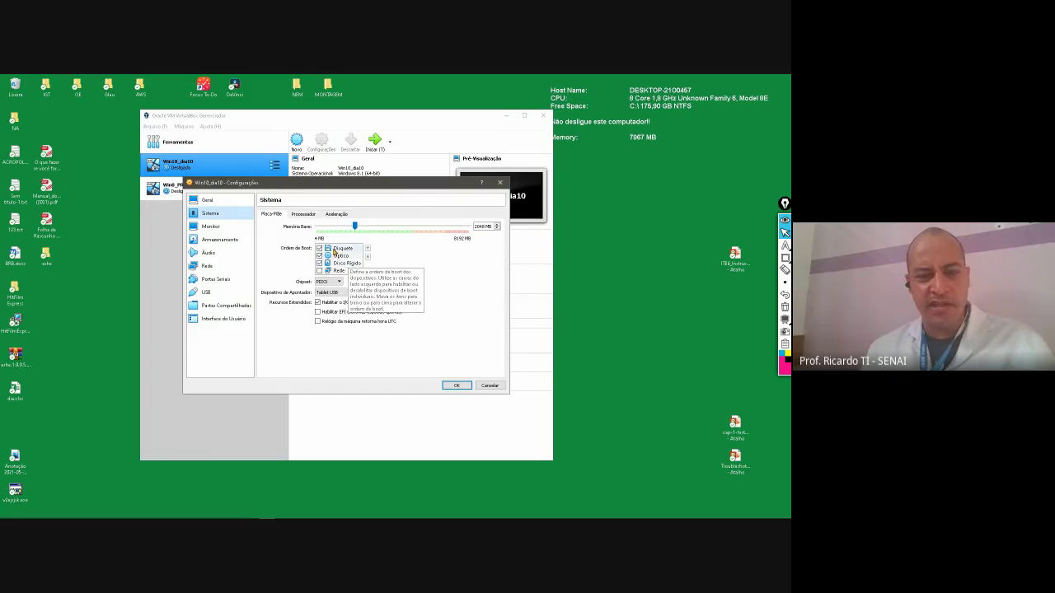
click(334, 251)
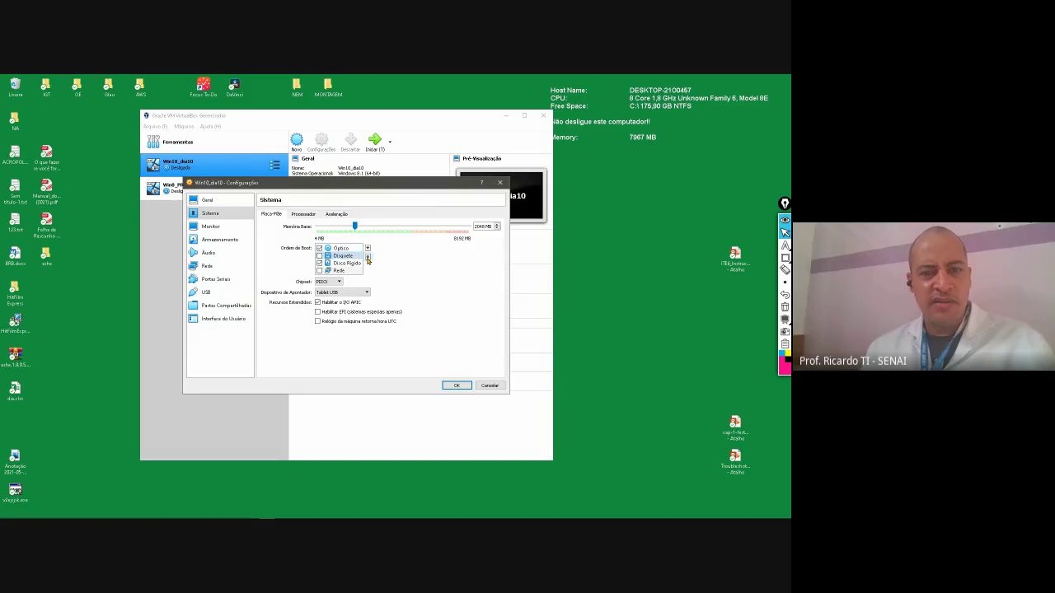
click(367, 258)
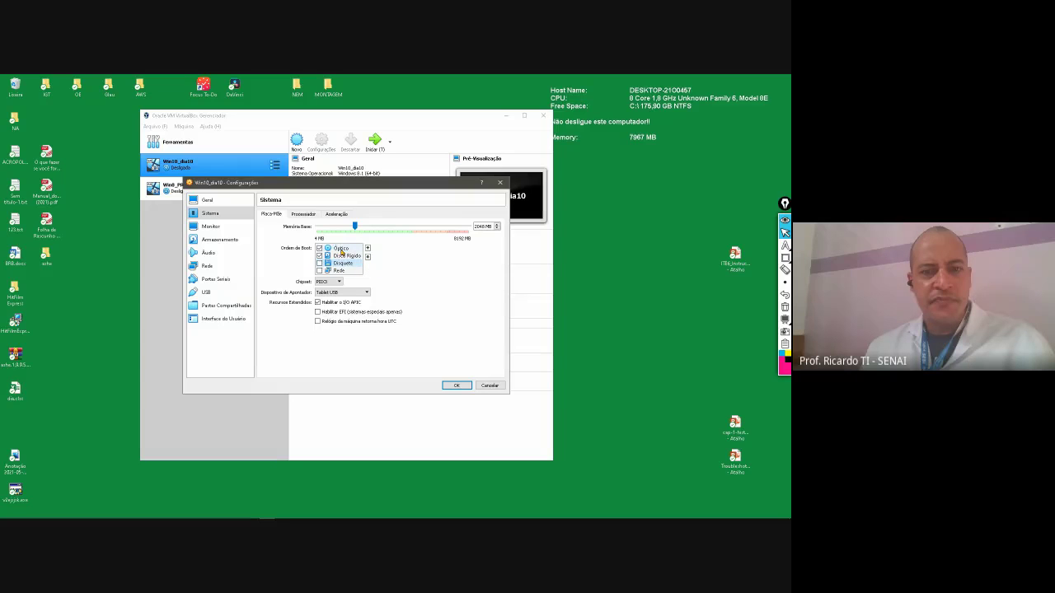
click(337, 251)
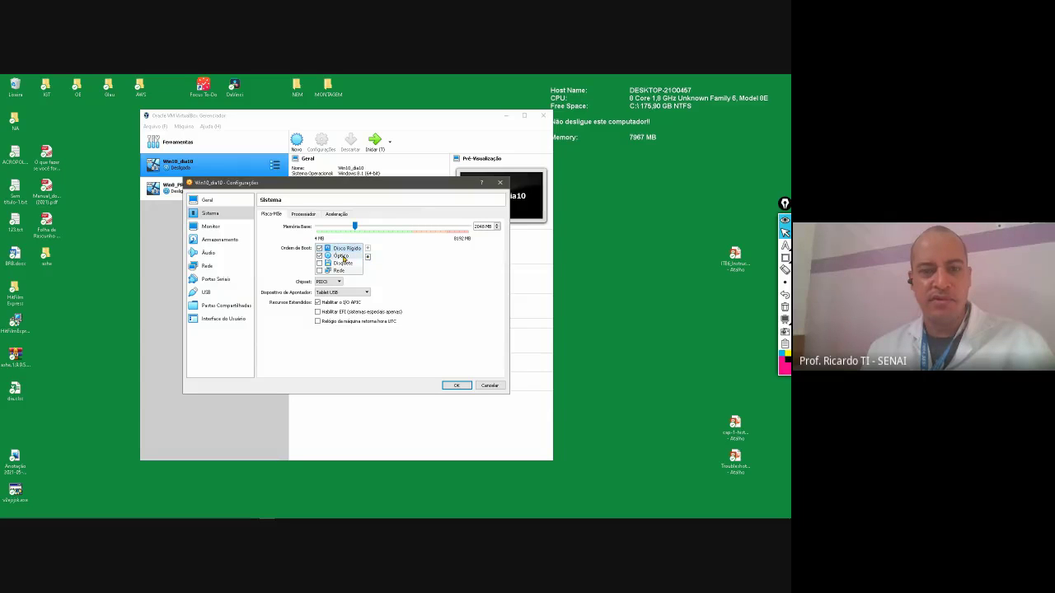
click(340, 256)
drag(340, 257, 334, 251)
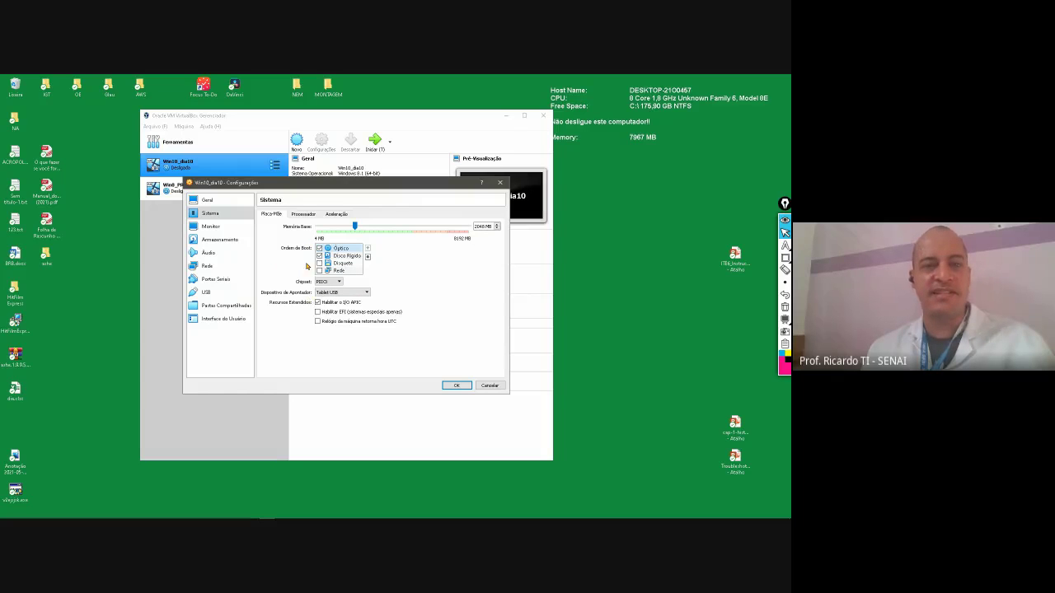
click(214, 240)
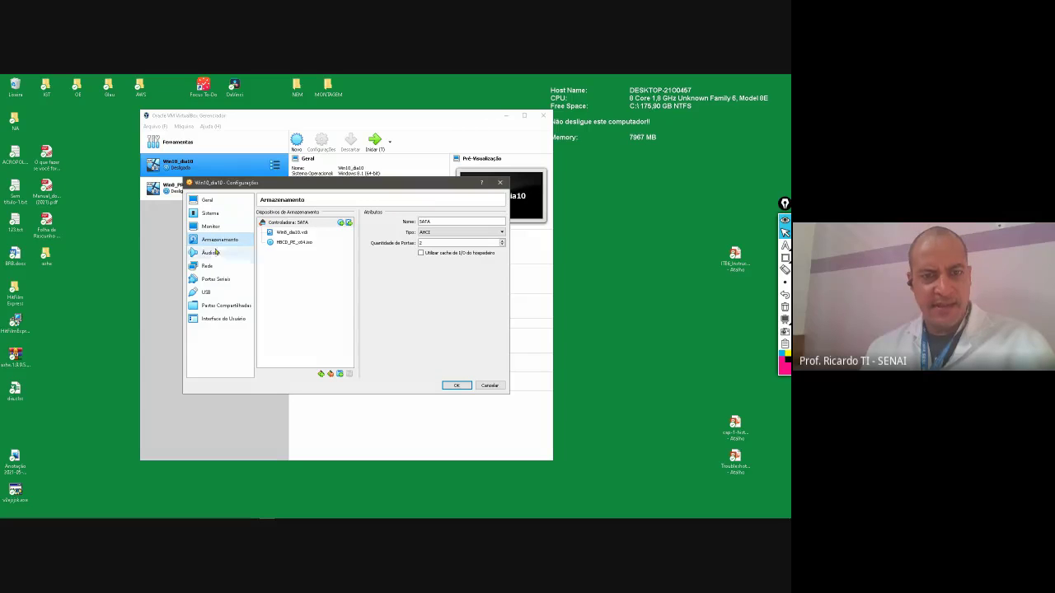
Eject HBCD_PE_x64.iso from the optical drive on SATA Porta 1, leaving it Vazio.
click(294, 242)
click(501, 223)
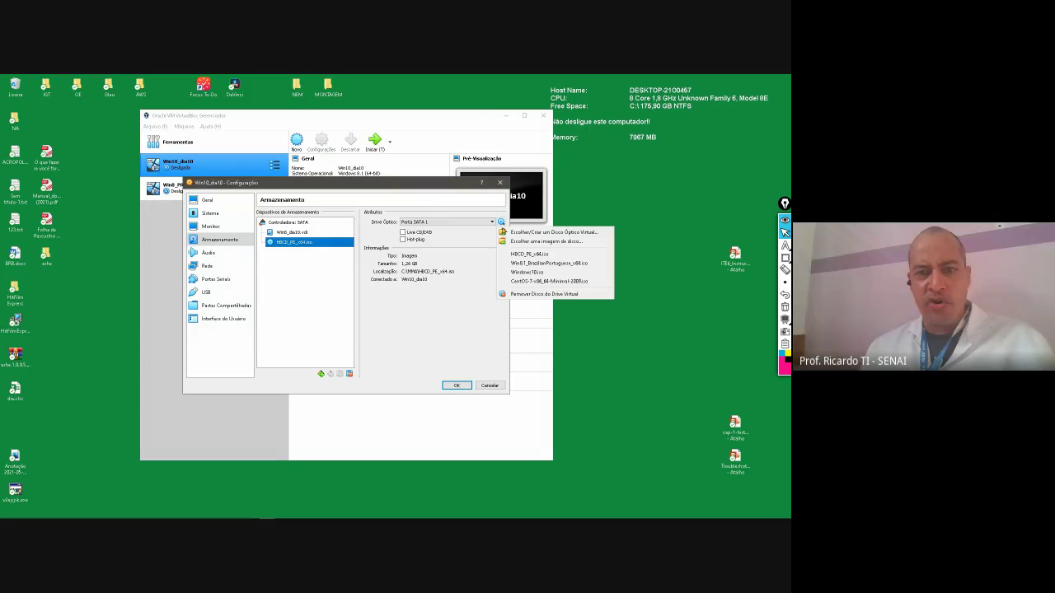
click(266, 248)
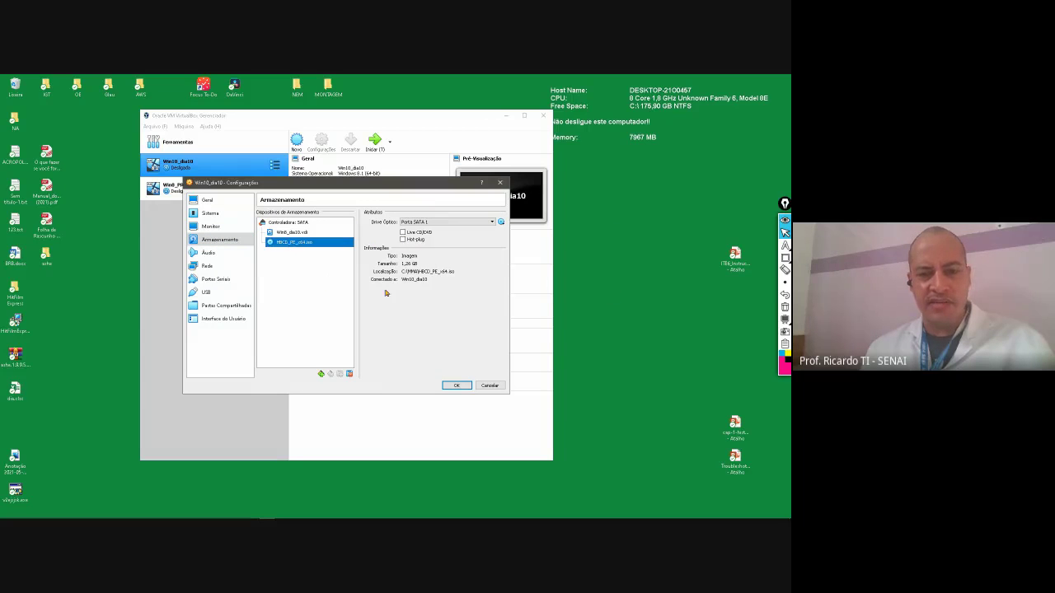
click(501, 222)
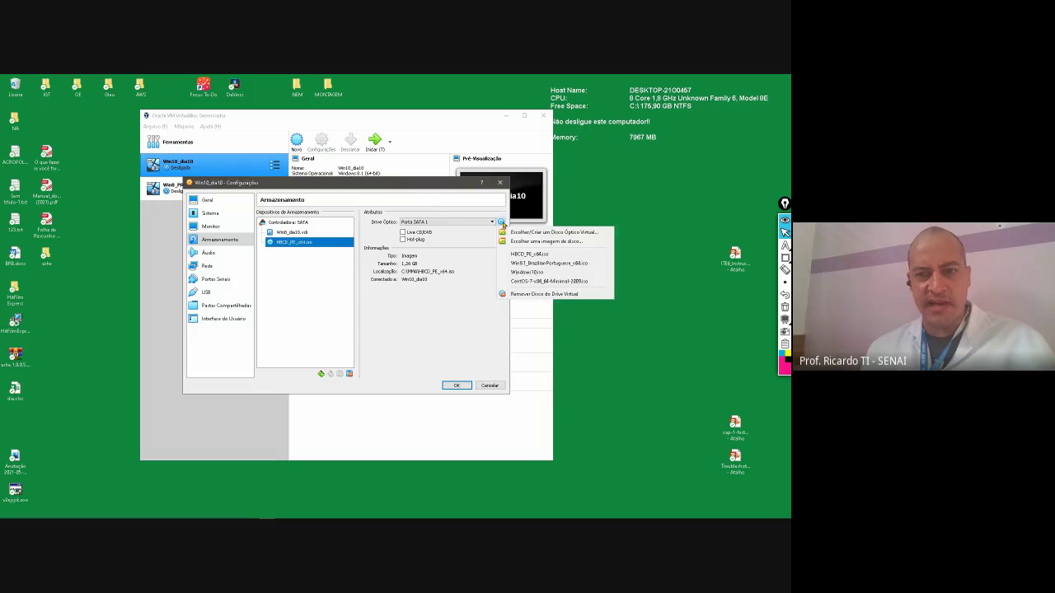
click(528, 295)
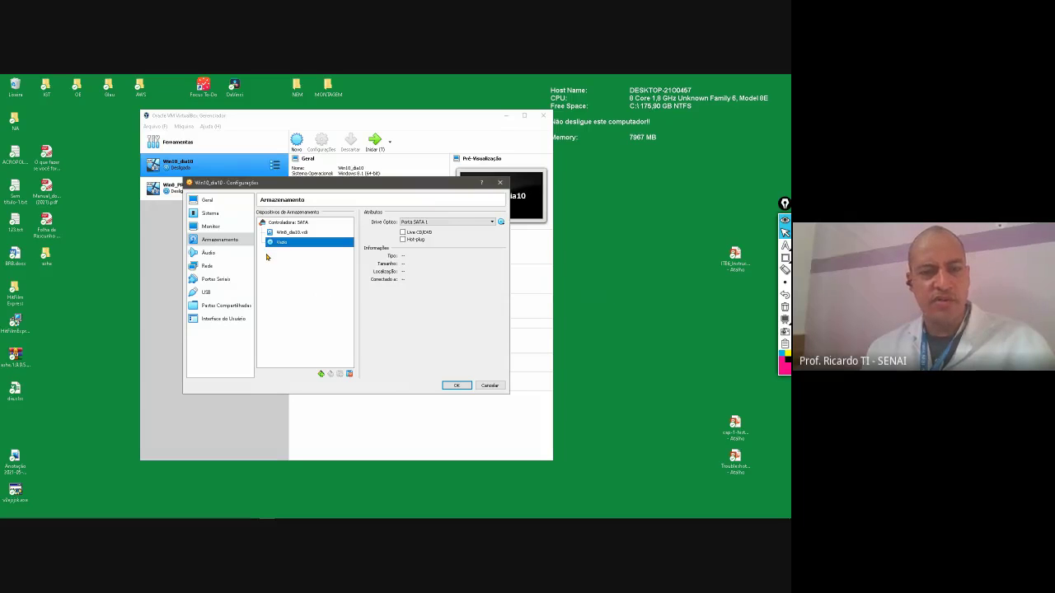
Compare the virtual hard disk's details with the now-empty optical drive's.
click(297, 234)
click(280, 242)
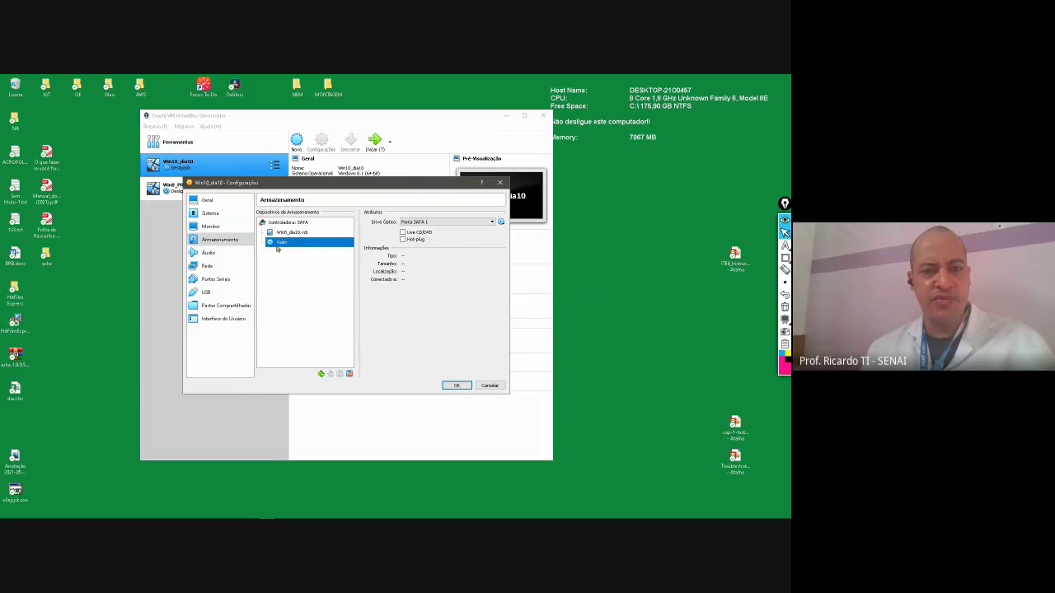
click(279, 235)
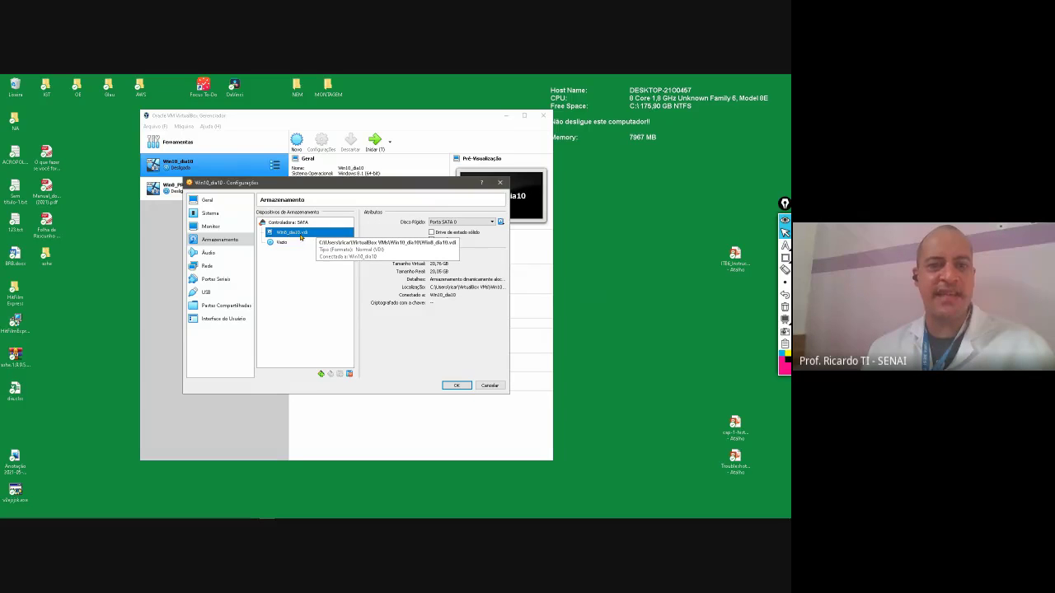
click(293, 244)
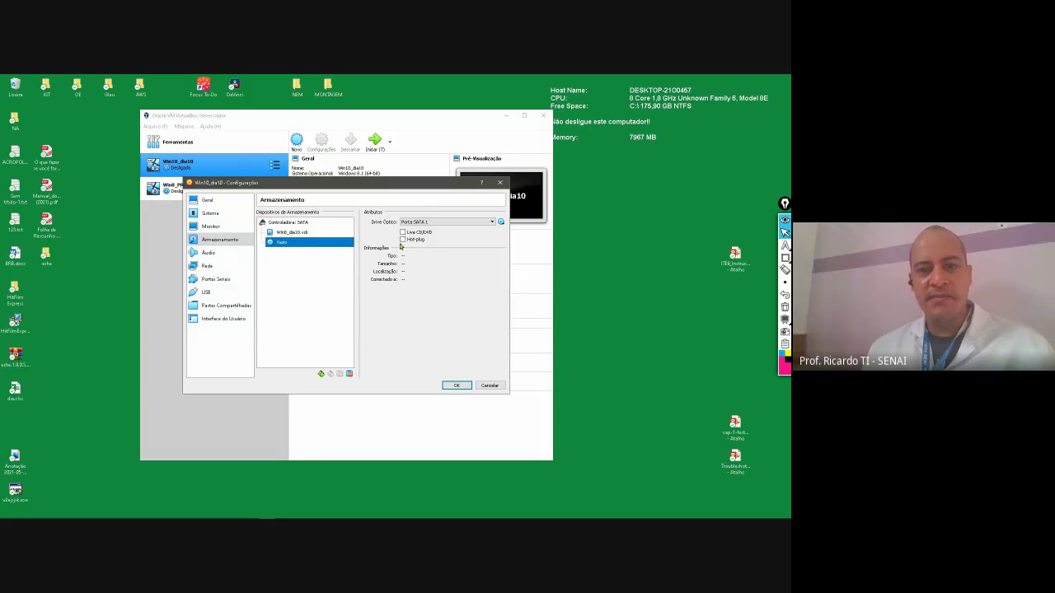
click(500, 222)
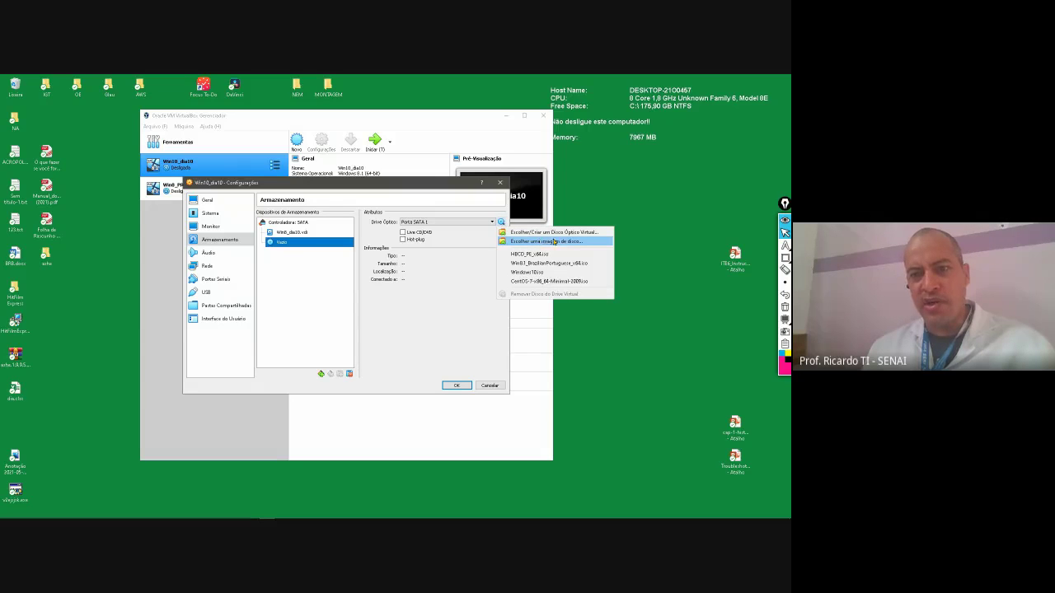
Attach HBCD_PE_x64.iso (1,26 GB) to the optical drive and save the settings with OK.
click(590, 246)
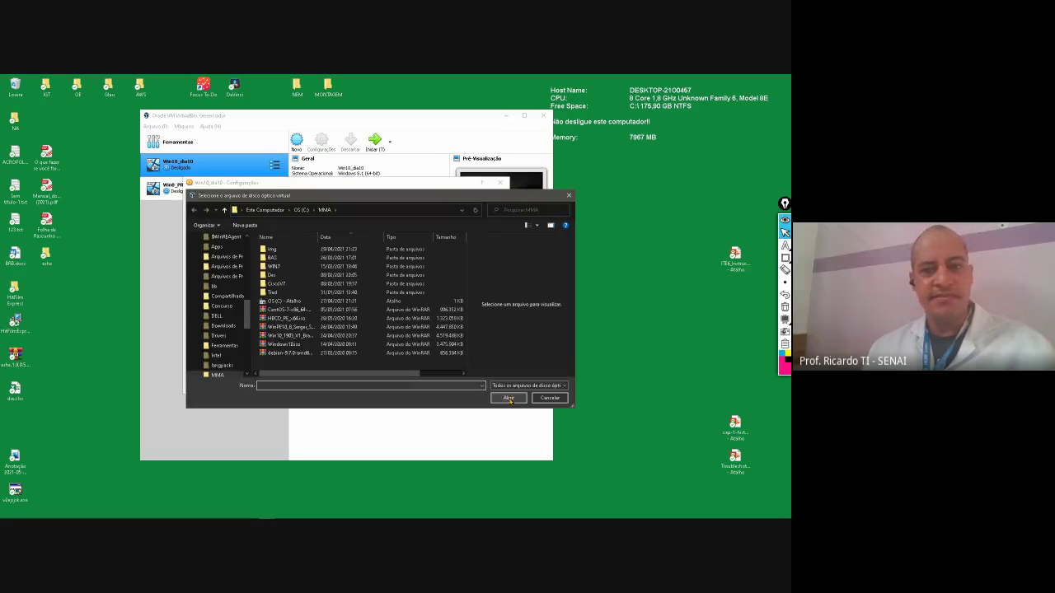
click(274, 319)
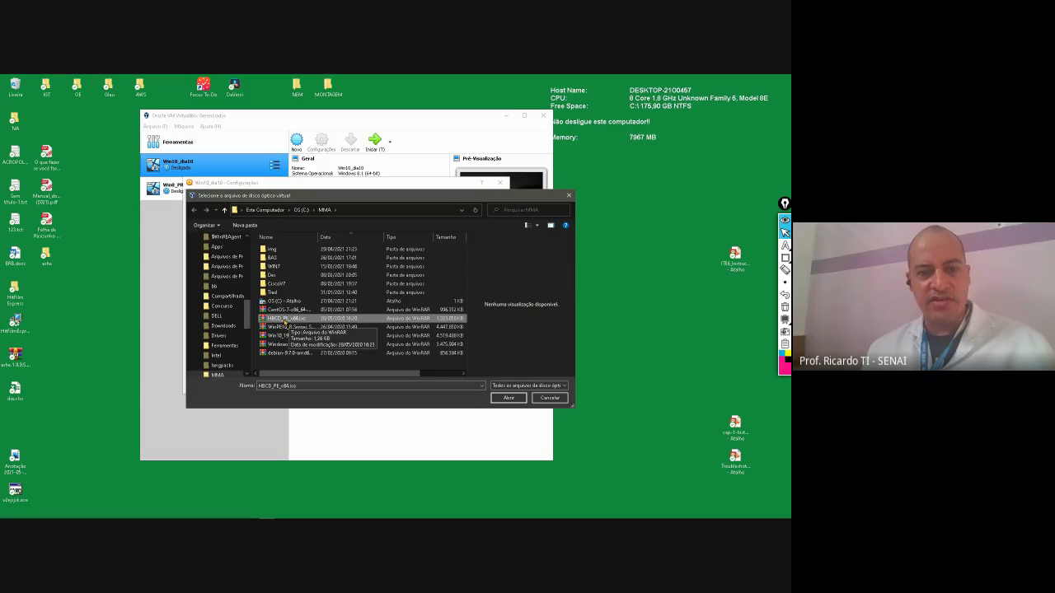
click(509, 398)
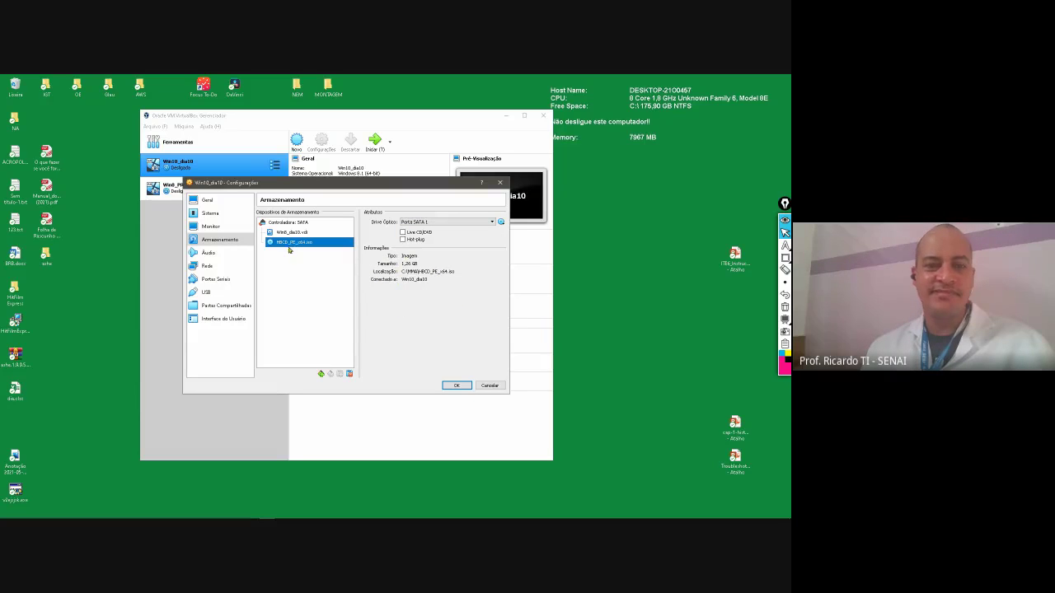
click(452, 385)
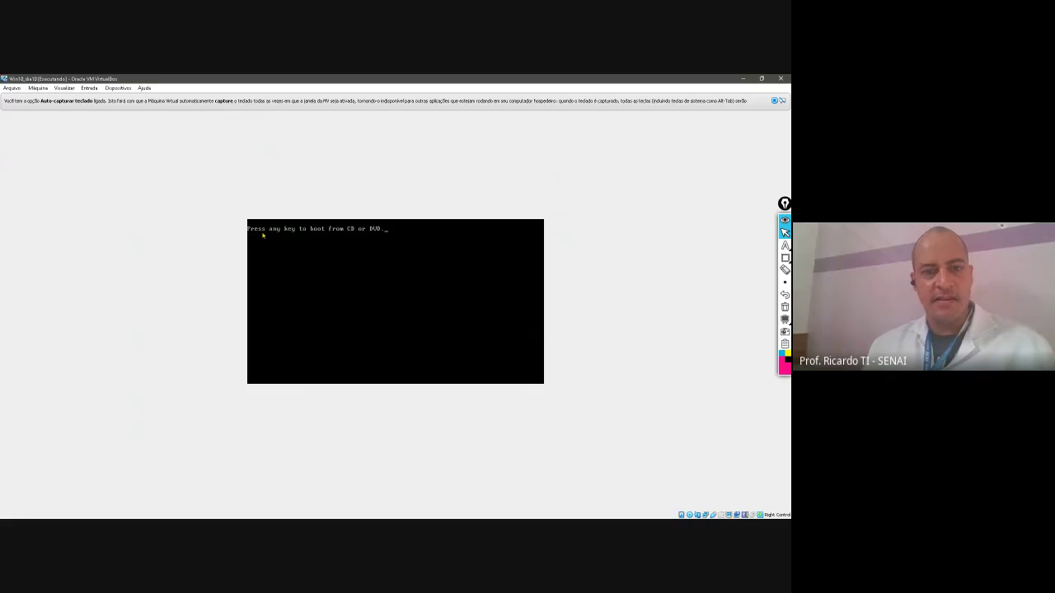
Answer the press-any-key prompt so the VM boots Hiren's BootCD PE from the CD.
key(Return)
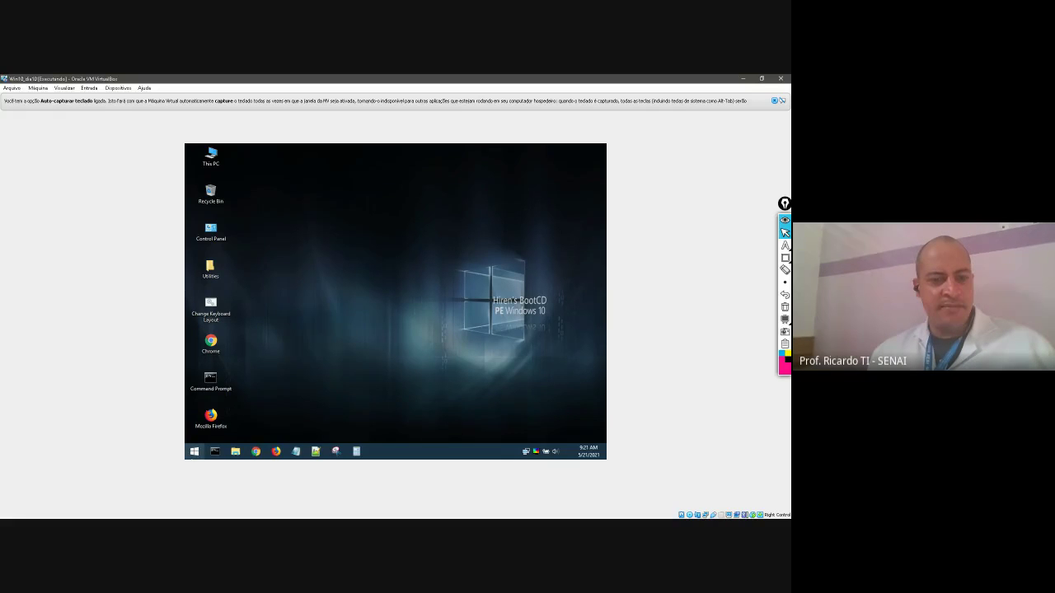
Open the guest's Start menu and expand All Programs to list every program folder.
click(195, 452)
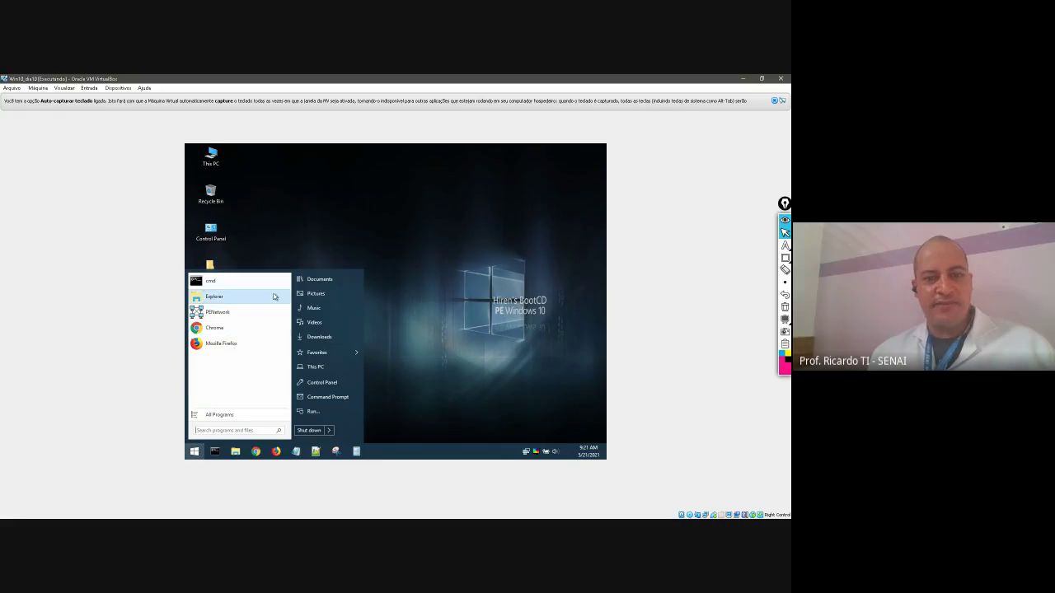
click(491, 310)
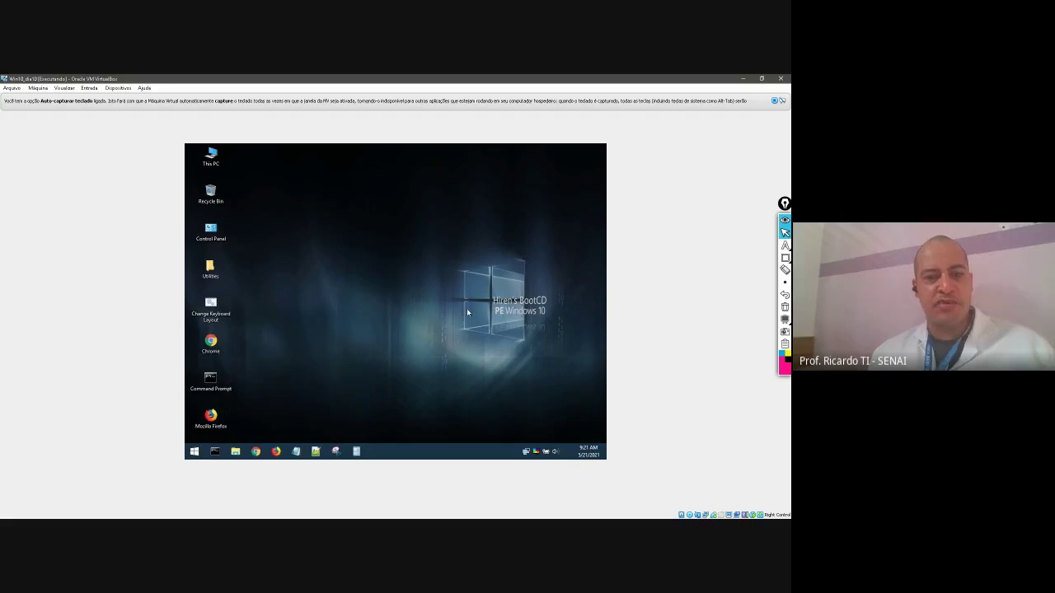
click(193, 453)
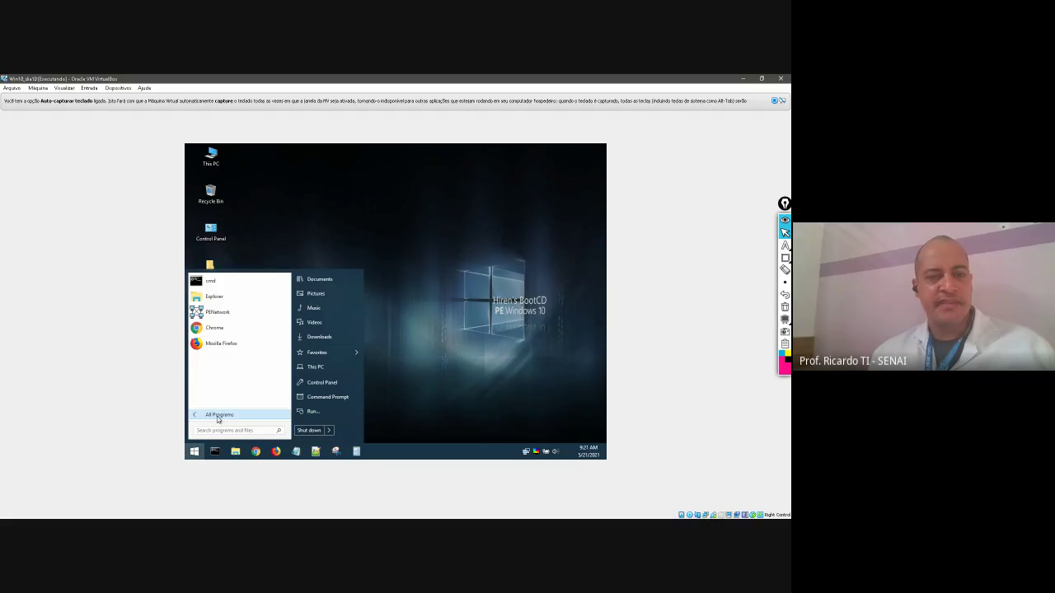
click(218, 415)
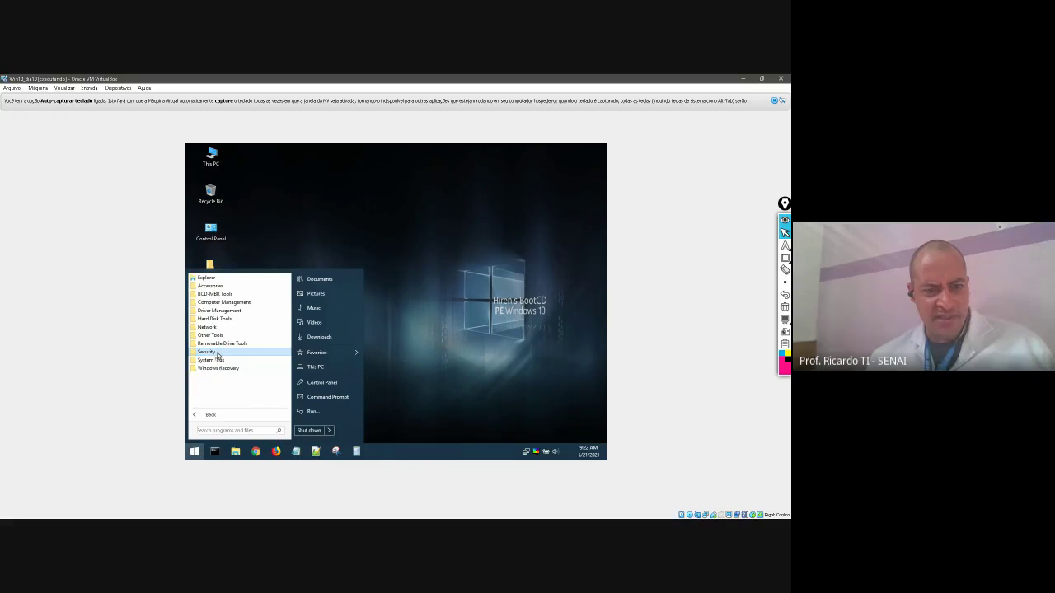
Browse the Security, Removable Drive, Other, Network, Hard Disk, Driver, Computer Management and BCD-MBR folders.
click(217, 352)
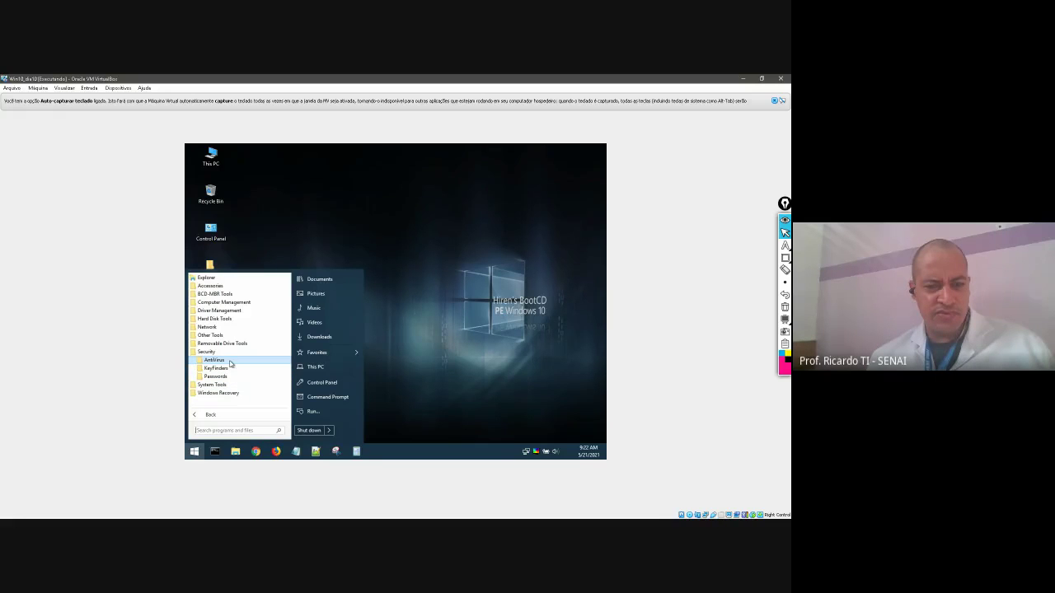
click(218, 344)
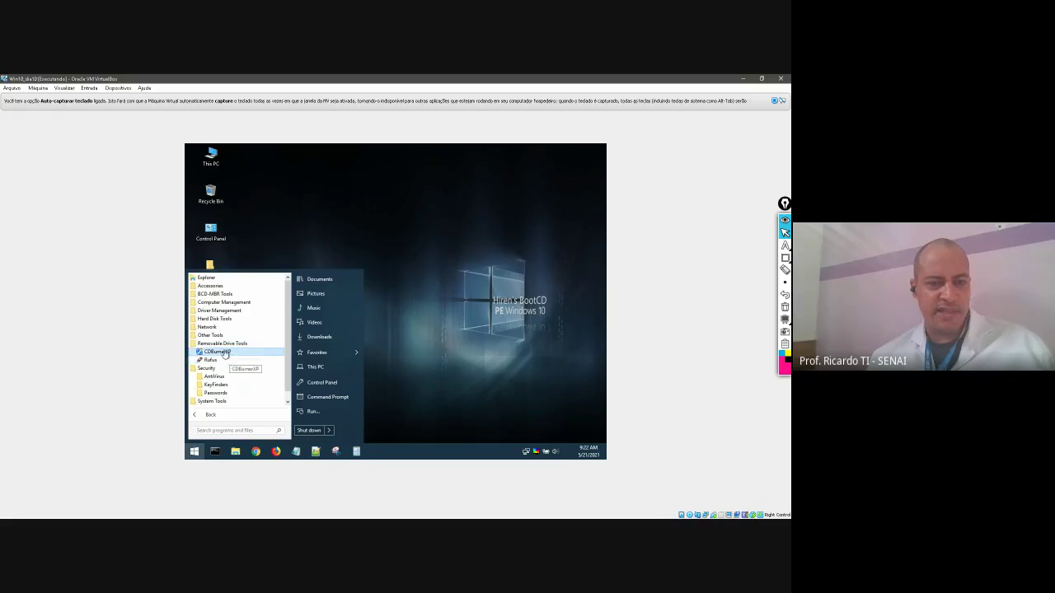
click(218, 336)
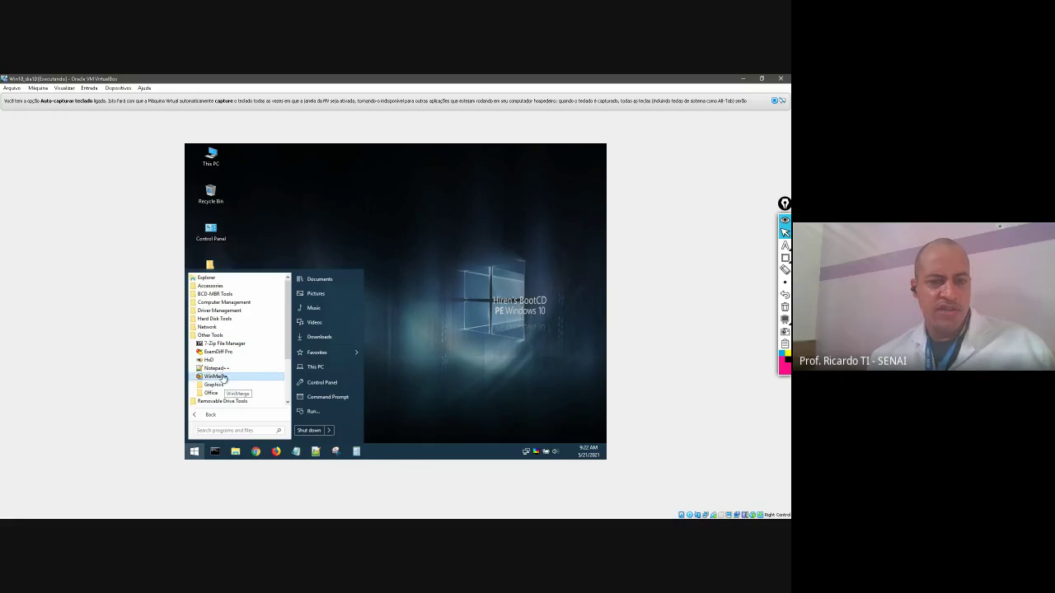
click(215, 336)
click(216, 327)
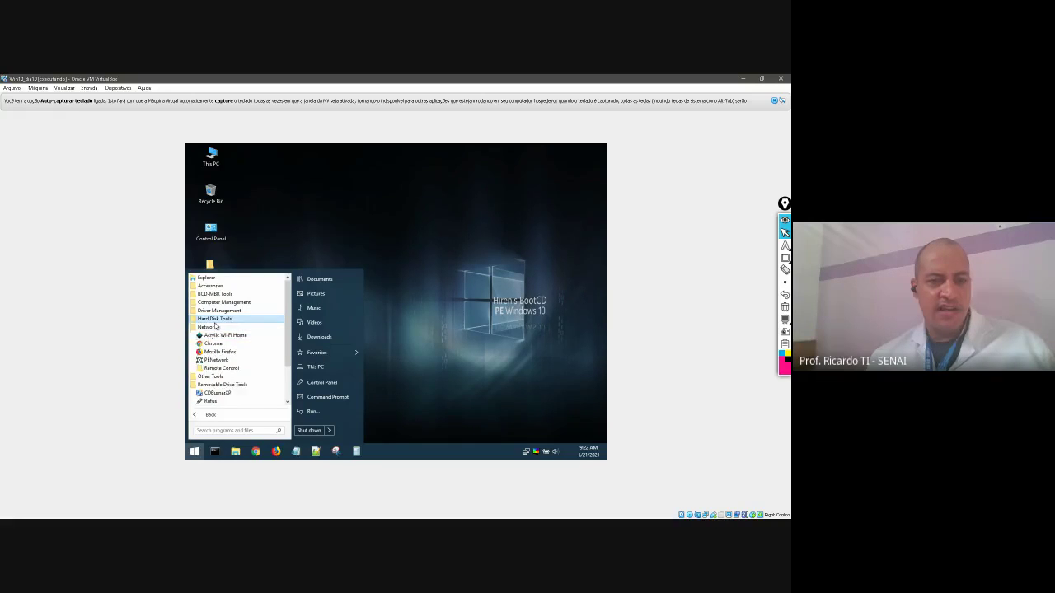
click(215, 320)
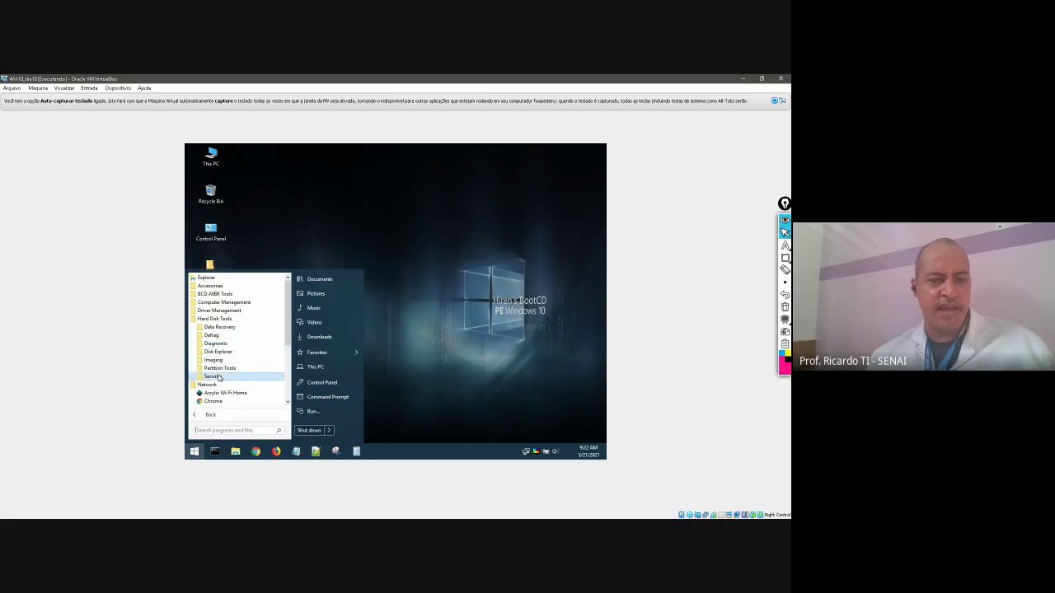
click(221, 311)
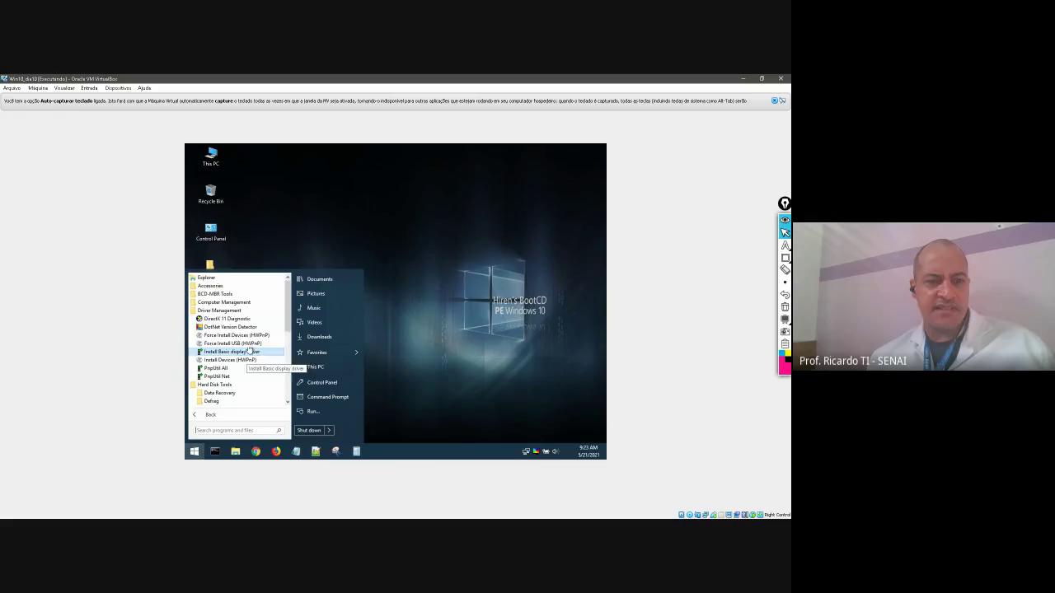
click(221, 311)
click(222, 306)
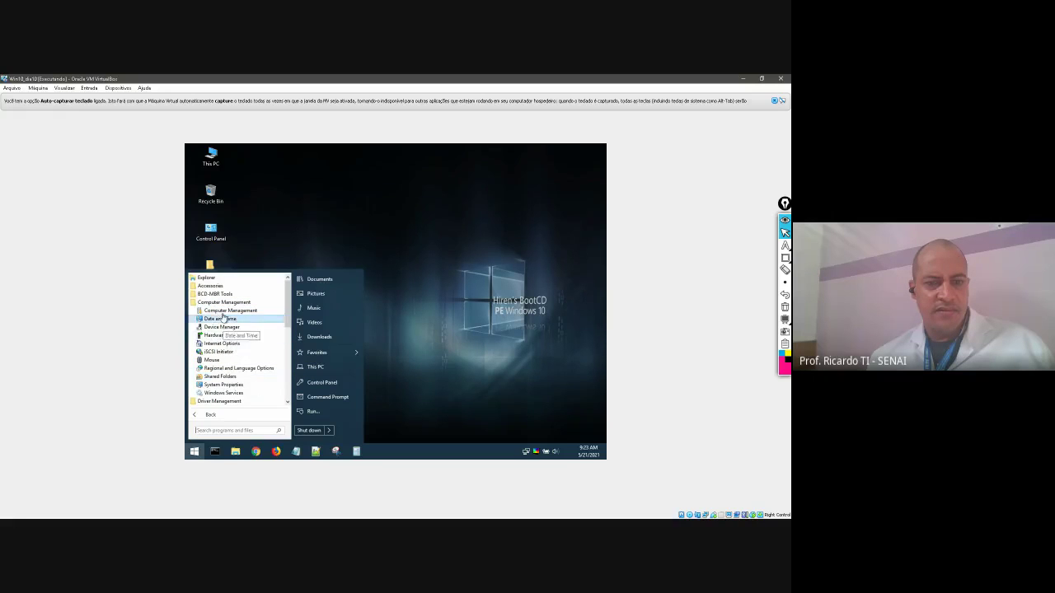
click(221, 304)
click(229, 295)
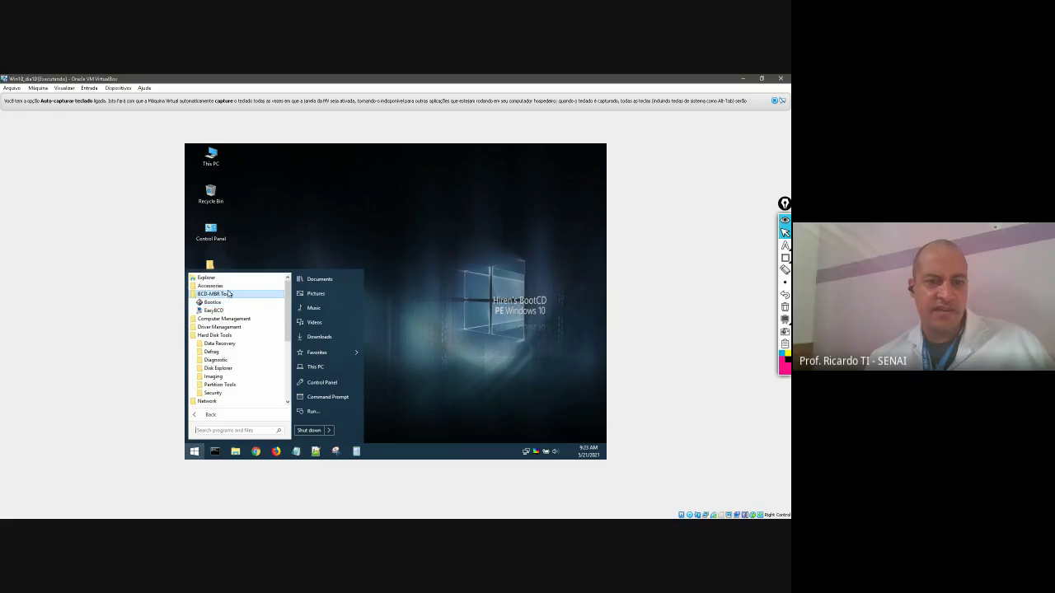
Check Accessories and Windows Recovery, then launch CCleaner from System Tools.
click(229, 287)
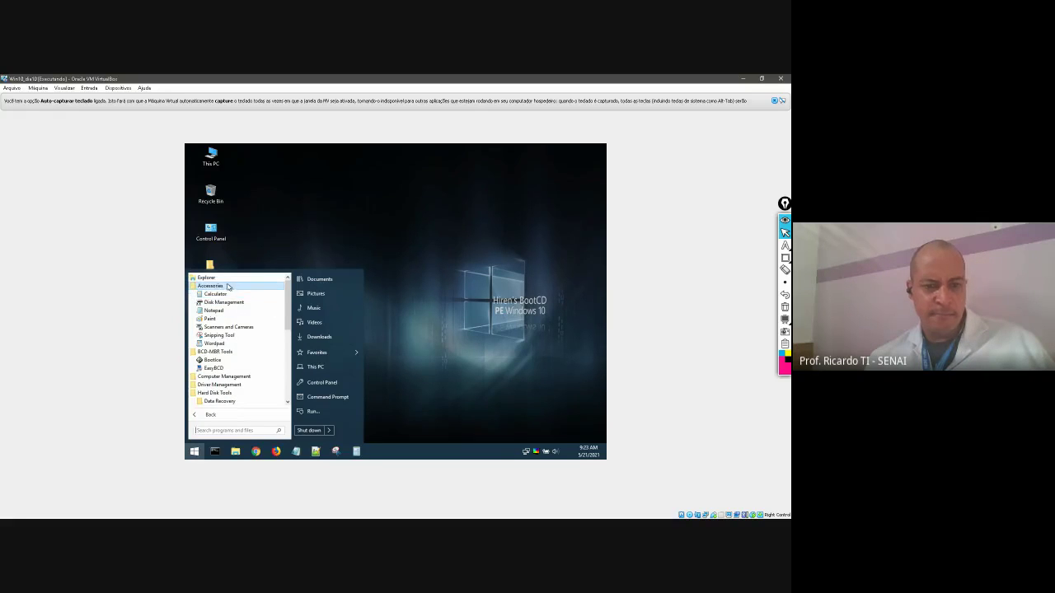
click(227, 287)
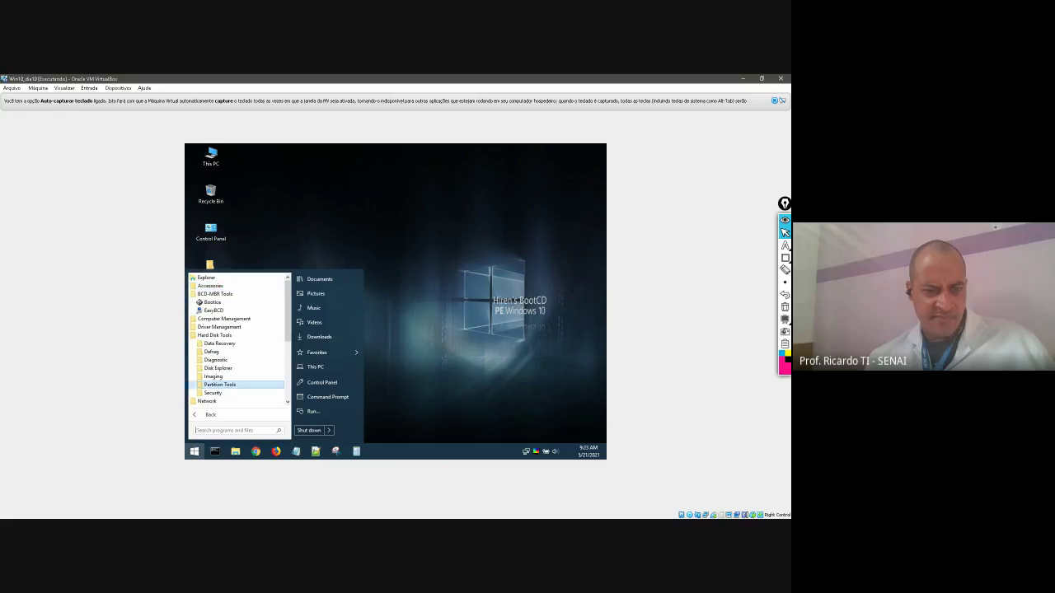
click(216, 336)
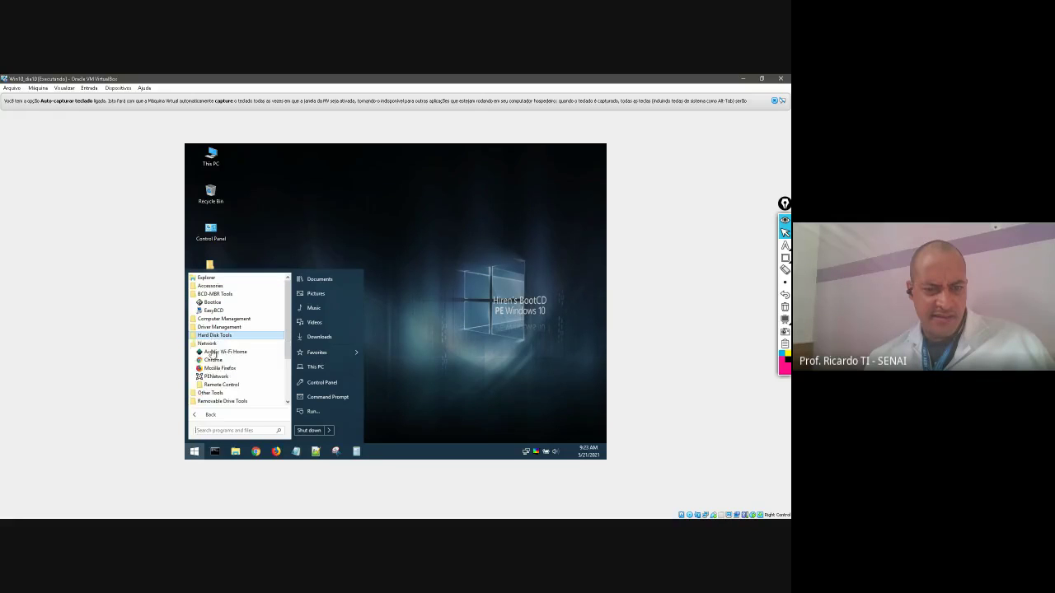
click(221, 344)
click(221, 343)
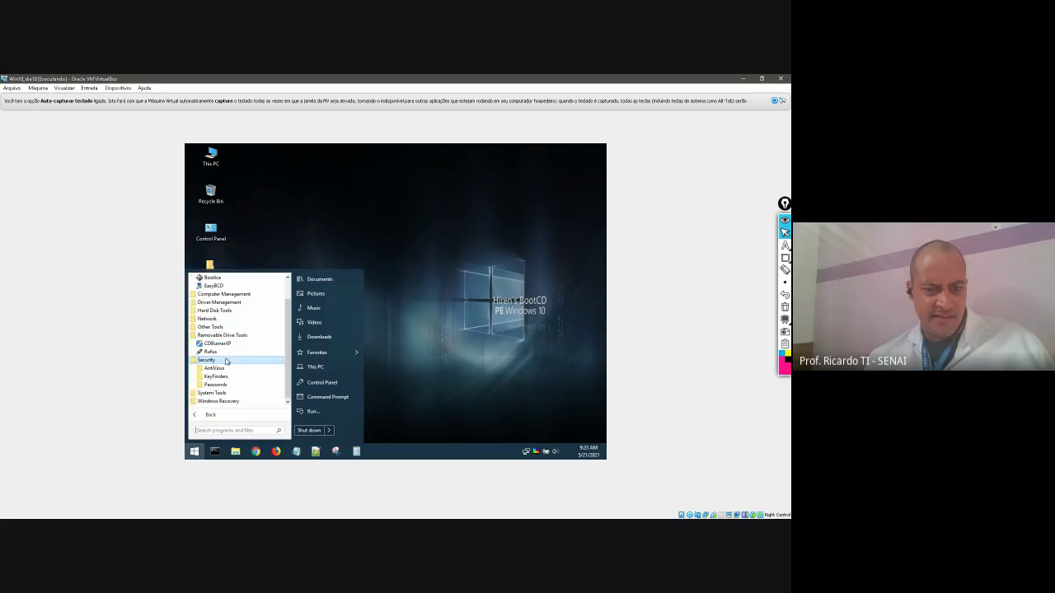
scroll(235, 396, down, 1)
click(235, 401)
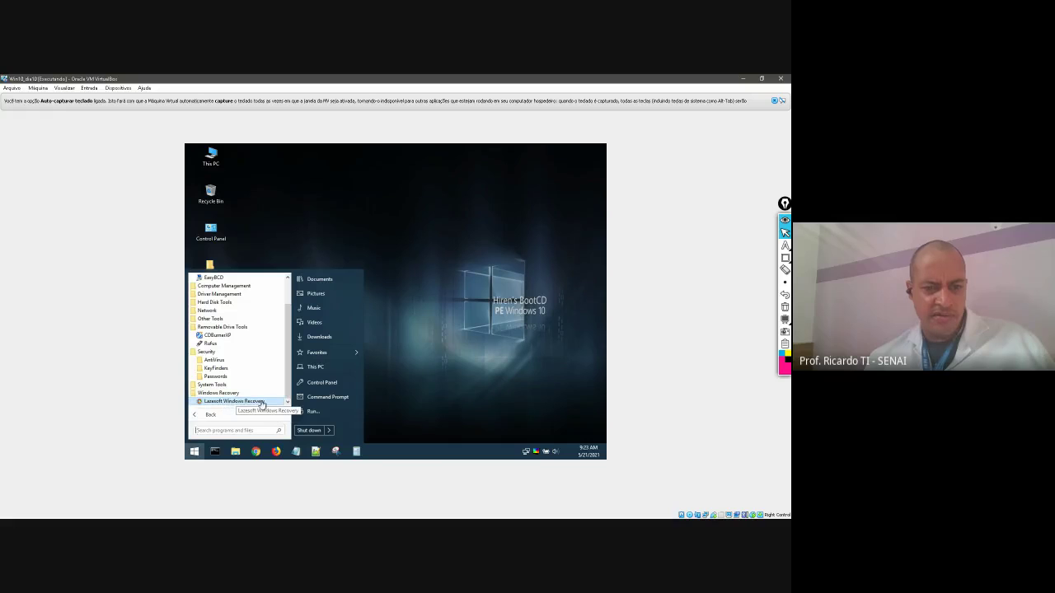
click(221, 385)
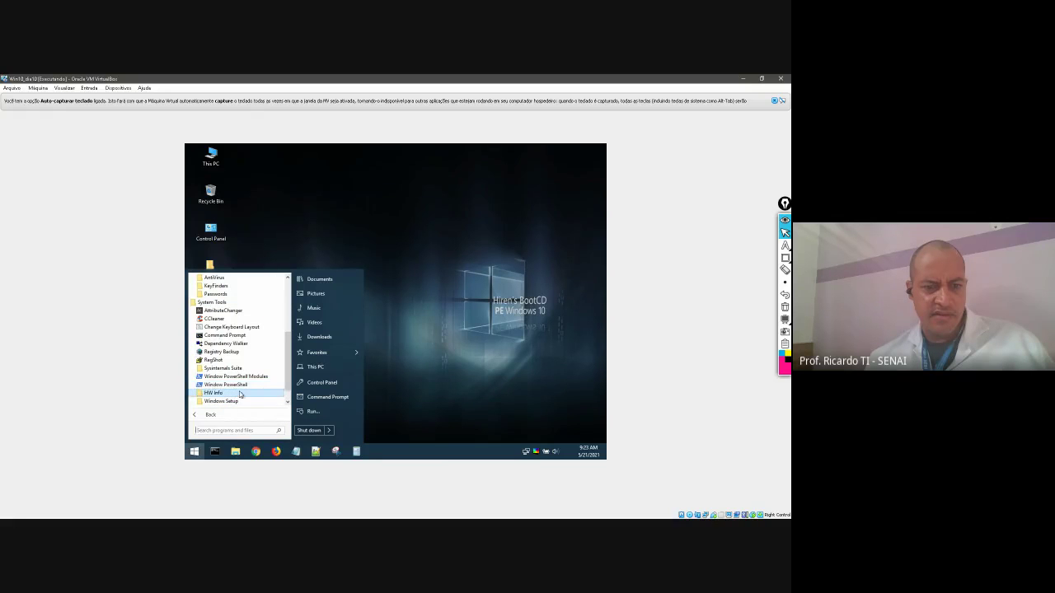
click(216, 319)
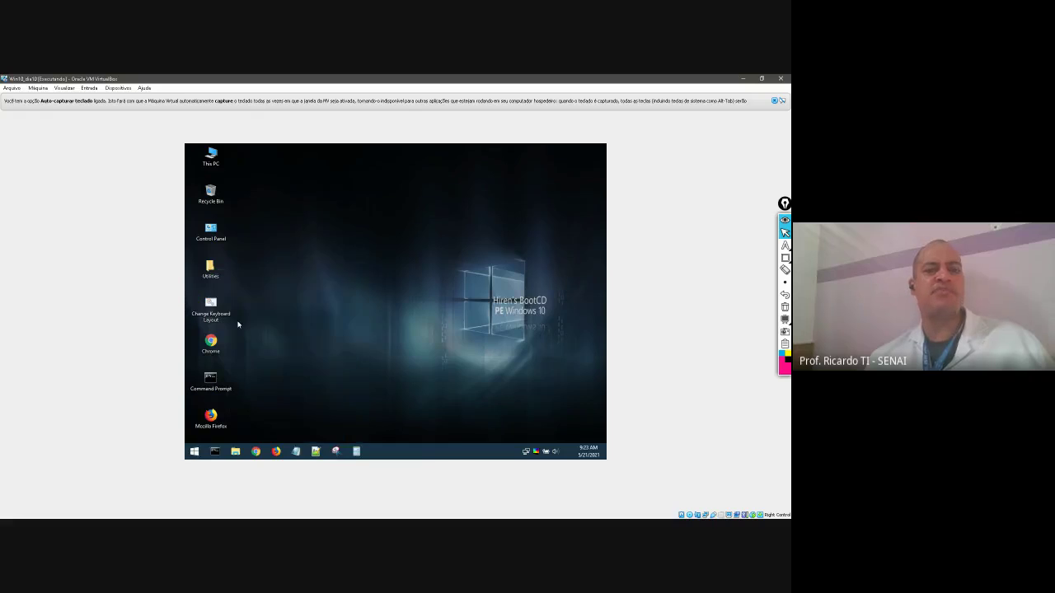
Run CCleaner's Cleaner on the checked Windows items and confirm deleting the files.
drag(363, 205, 301, 174)
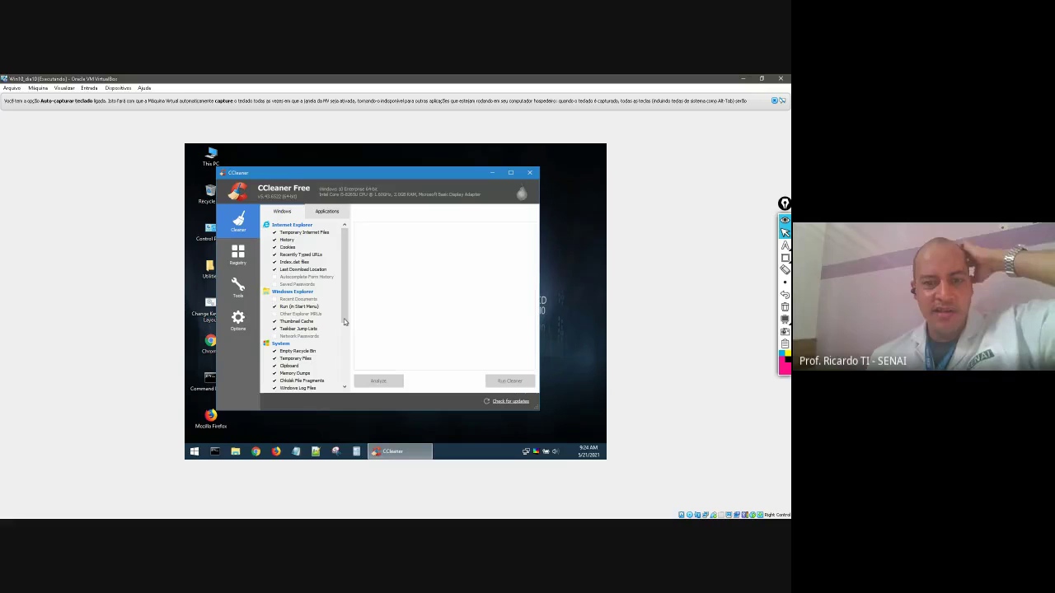
scroll(345, 319, down, 3)
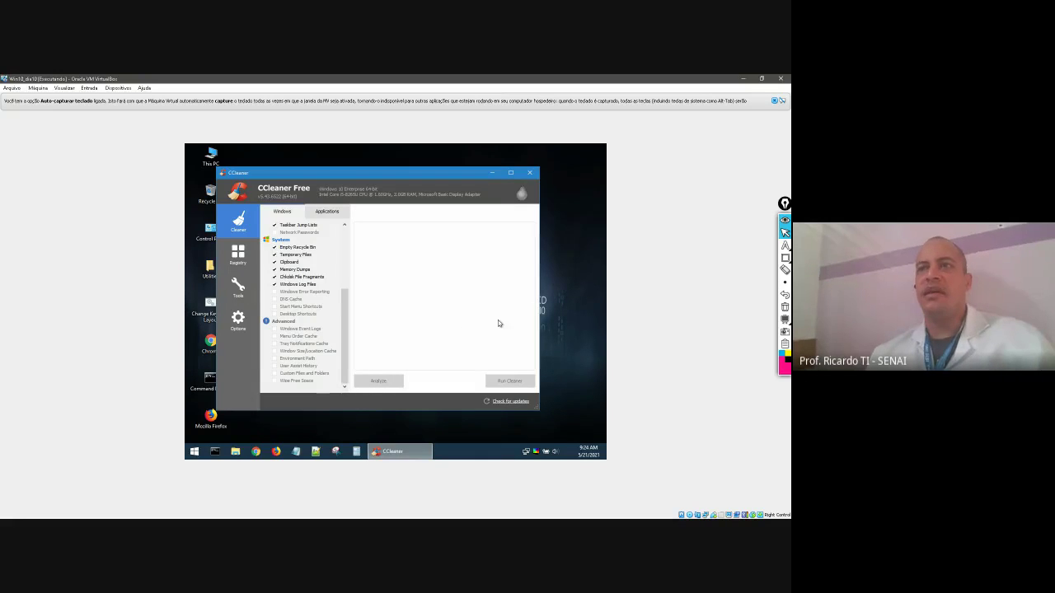
click(237, 255)
click(238, 232)
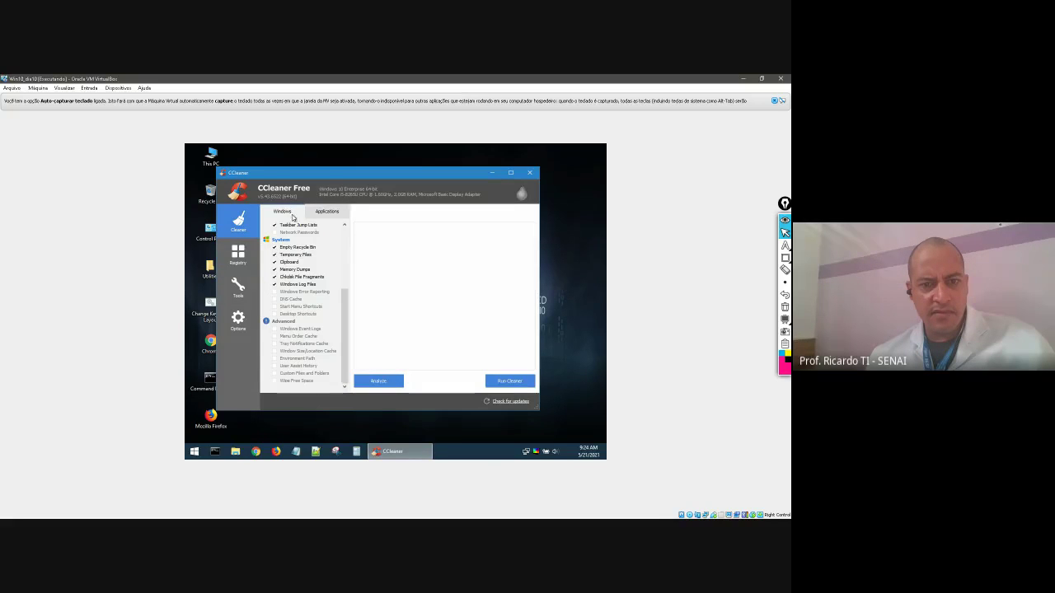
scroll(342, 303, up, 5)
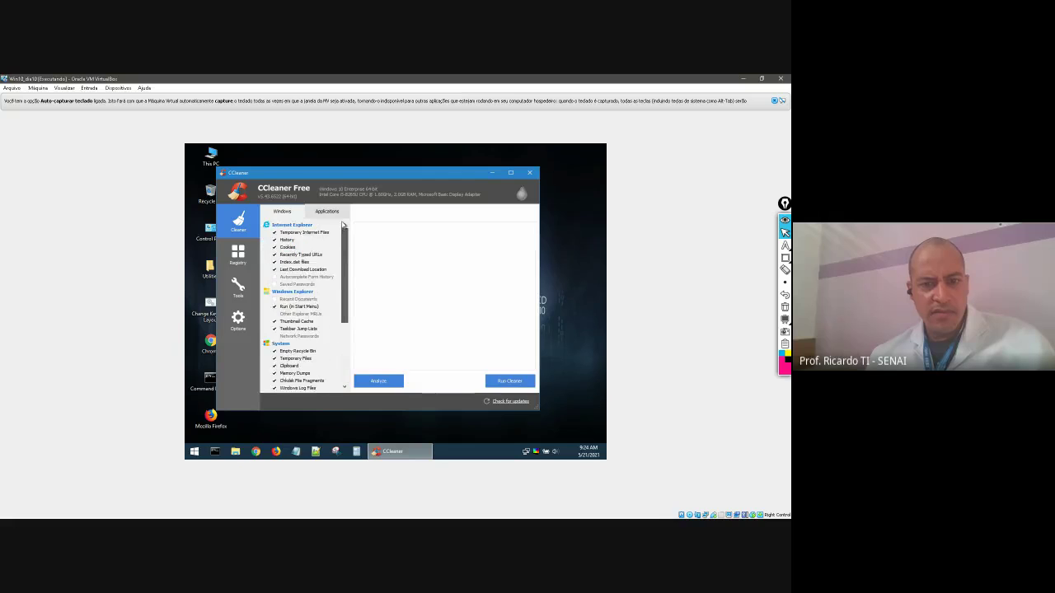
scroll(343, 354, down, 5)
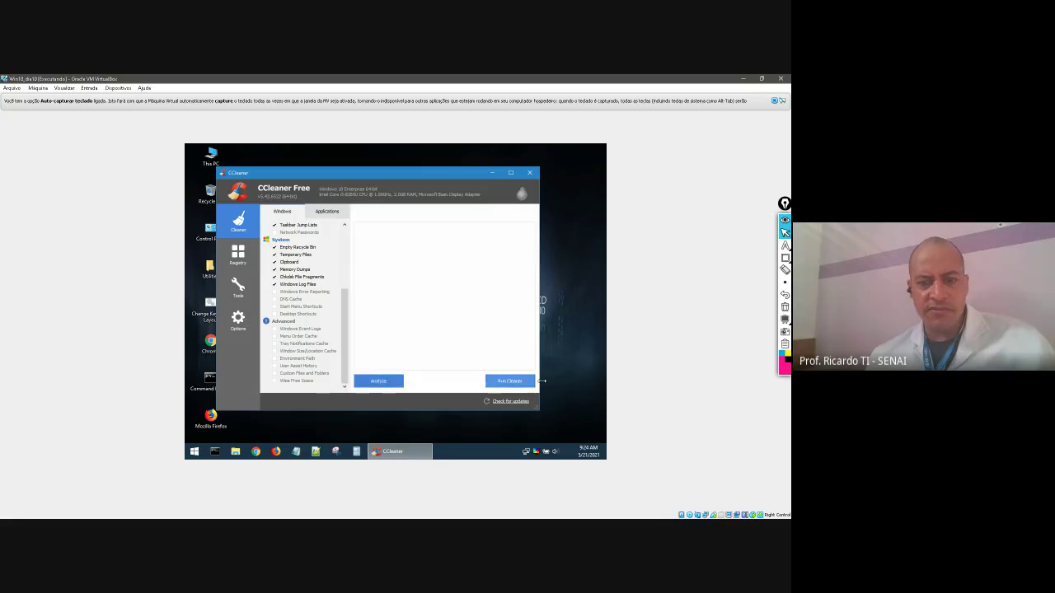
click(515, 382)
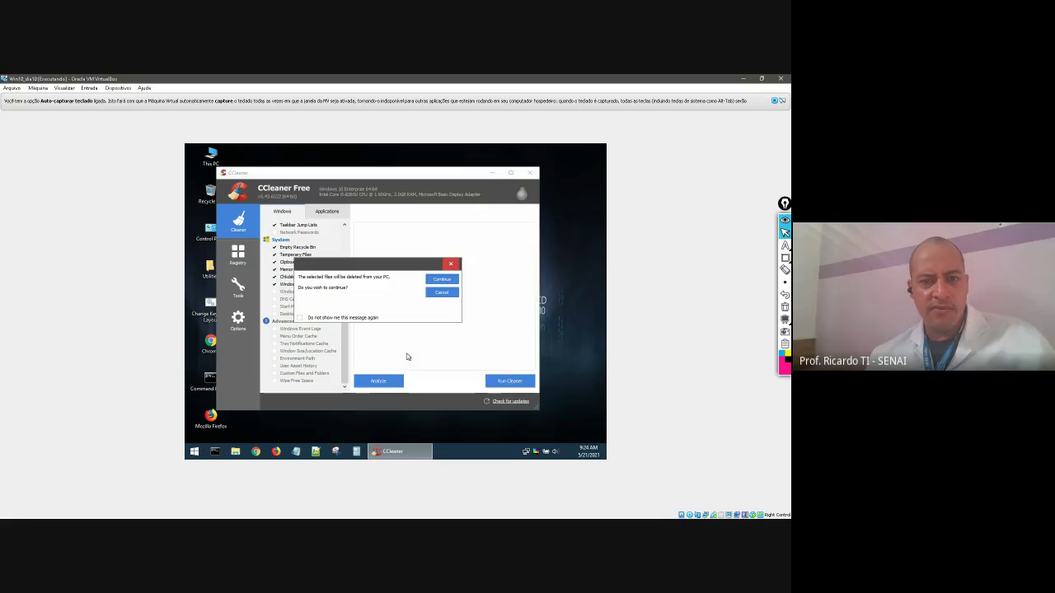
click(449, 281)
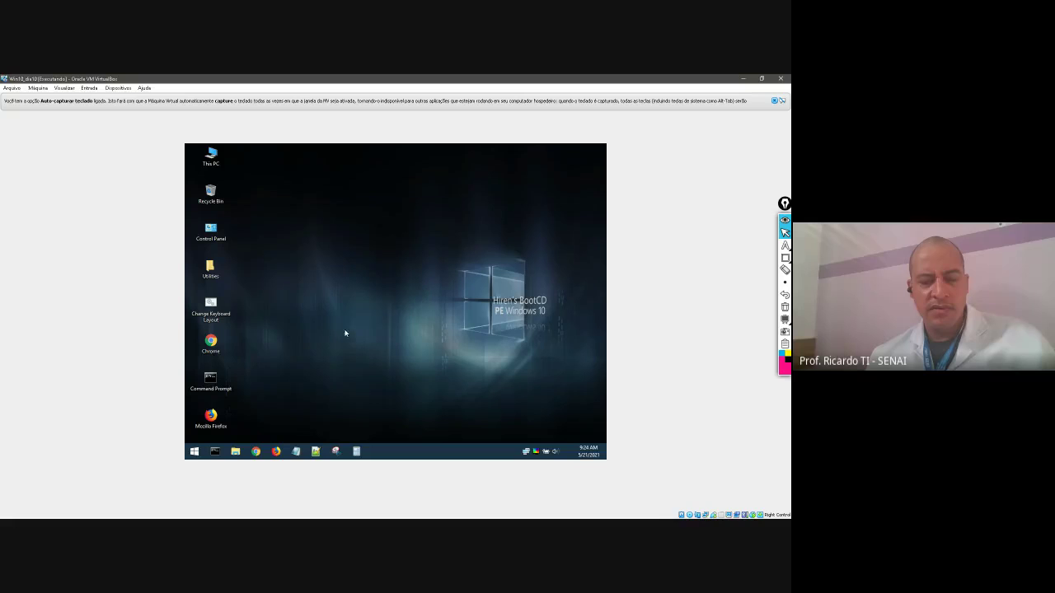
Peek into BCD-MBR Tools and Computer Management under All Programs, then open the desktop Utilities folder.
click(190, 453)
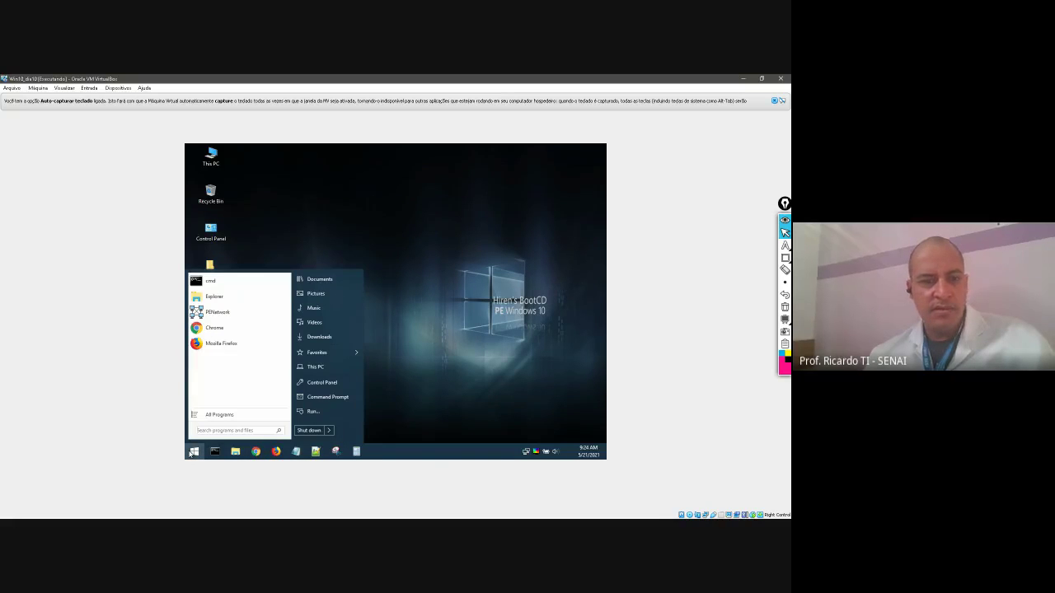
click(221, 415)
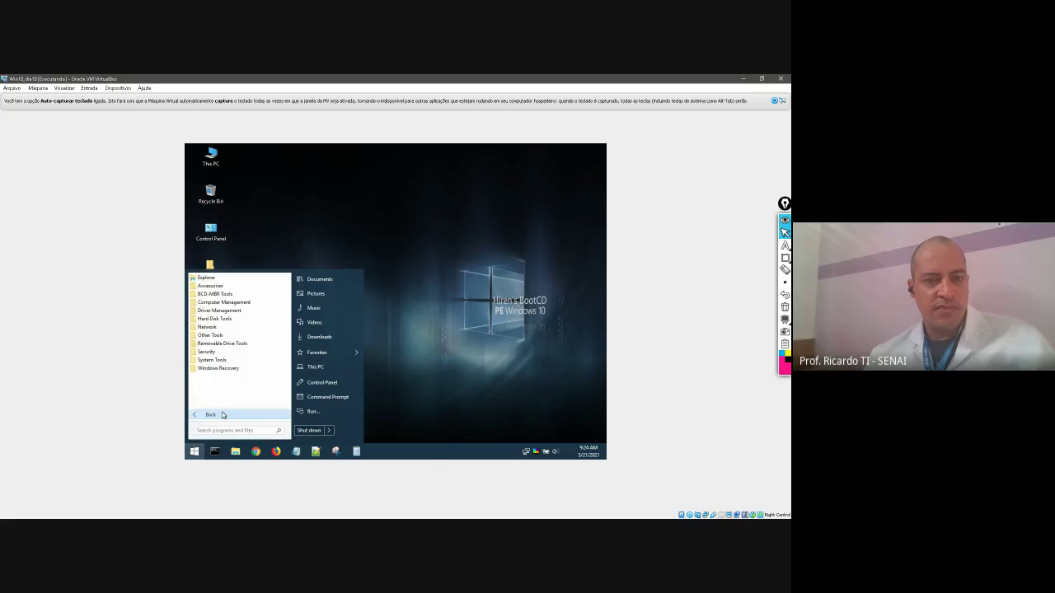
click(232, 295)
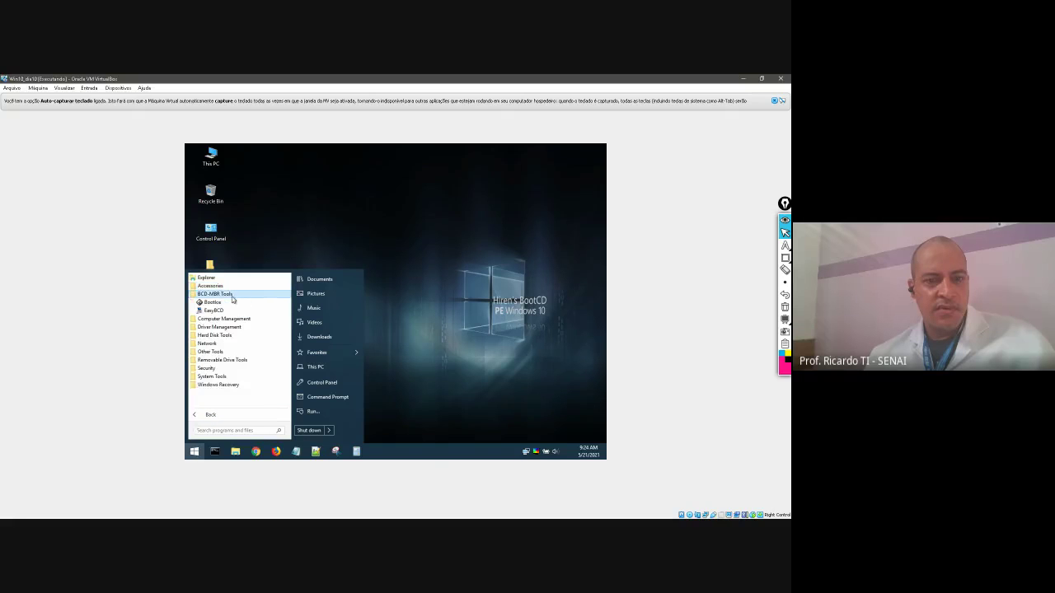
click(232, 294)
click(229, 303)
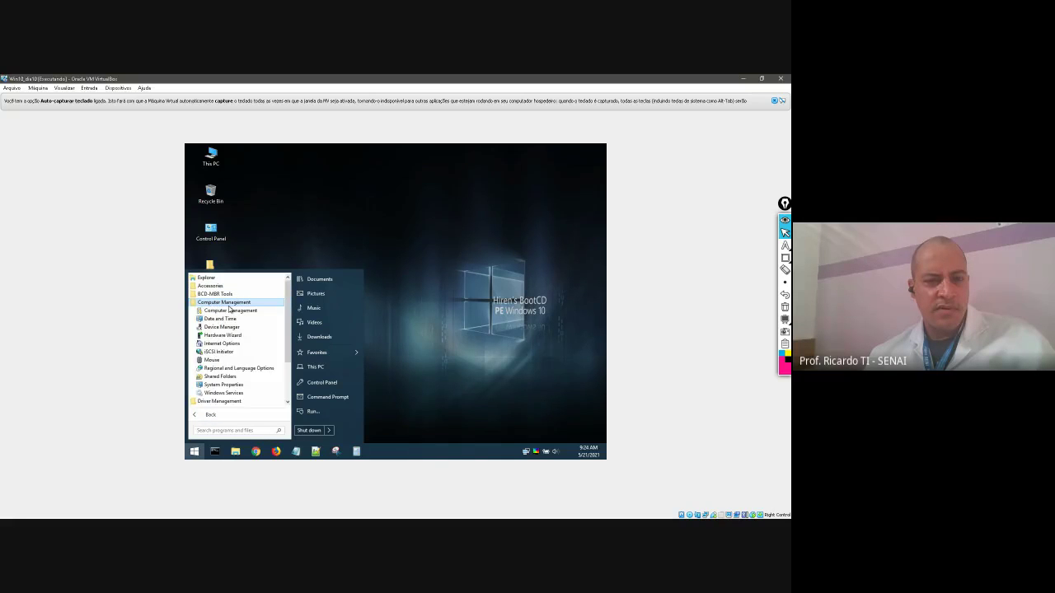
click(229, 303)
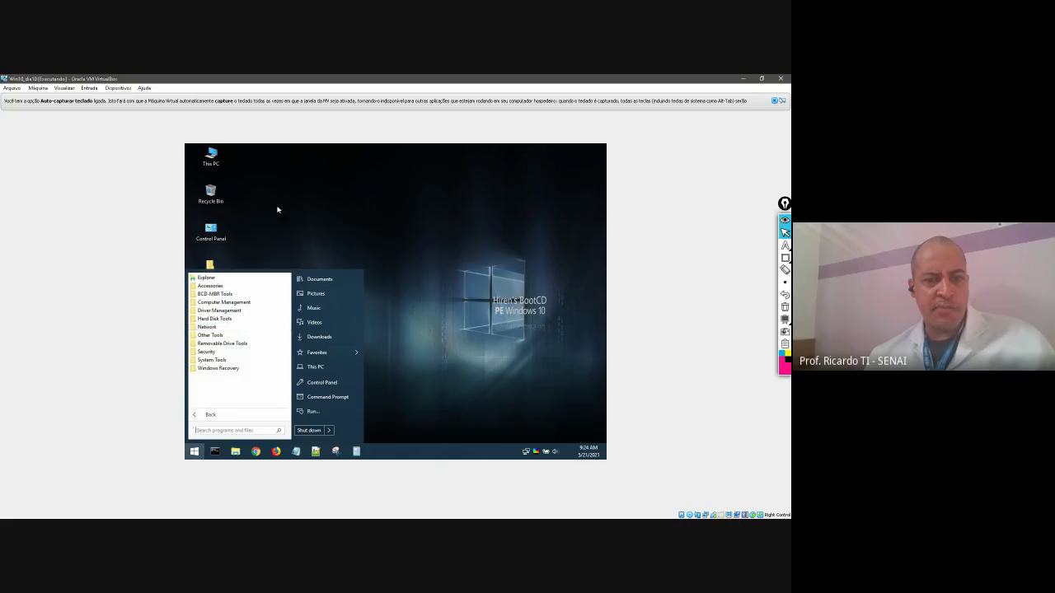
click(216, 270)
double_click(216, 269)
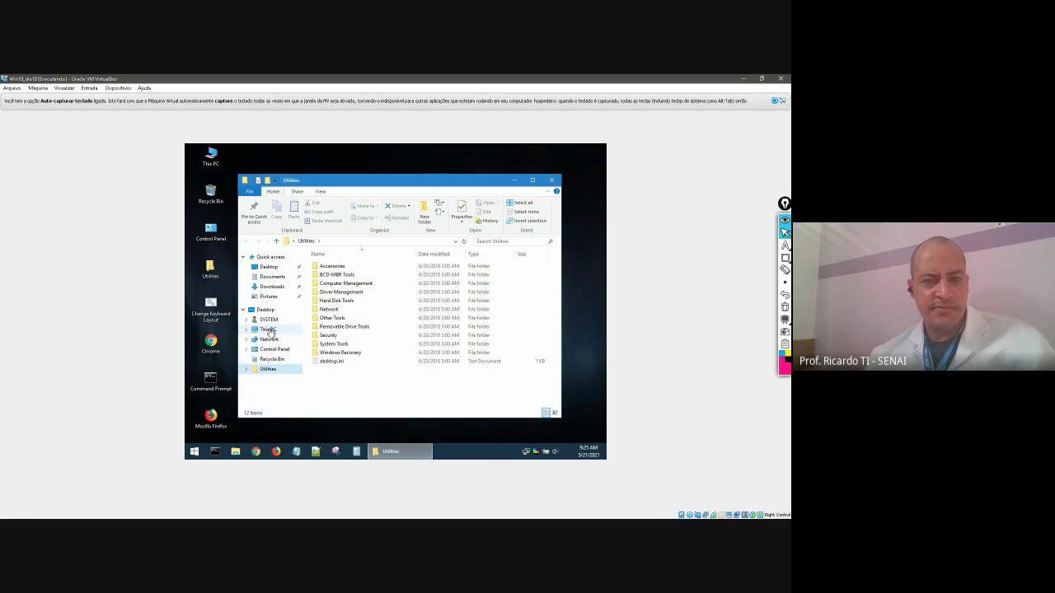
Go to This PC and open the Reservado pelo Sistema (C:) drive.
click(269, 330)
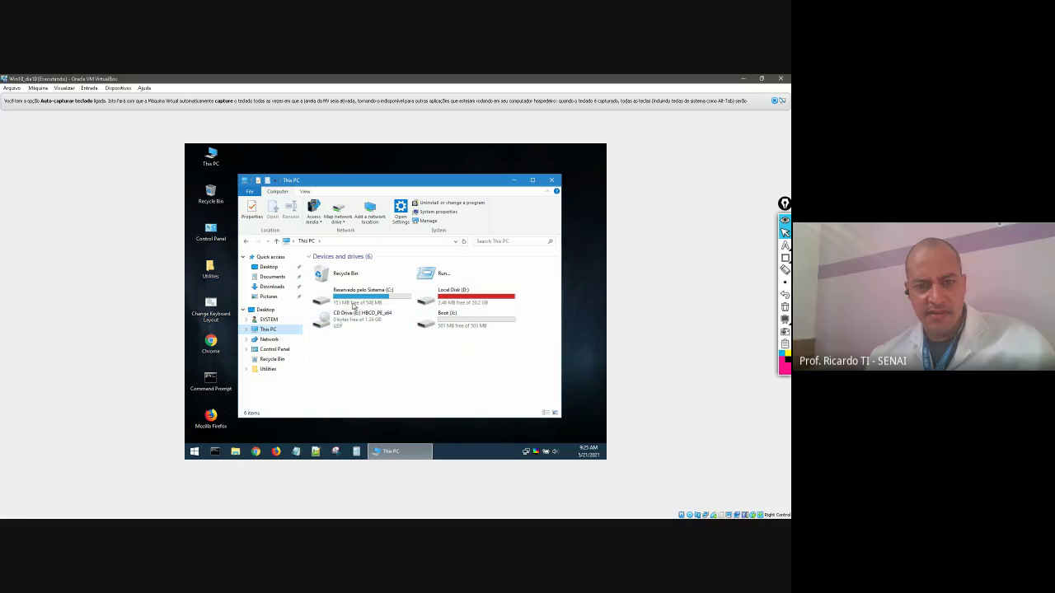
click(384, 301)
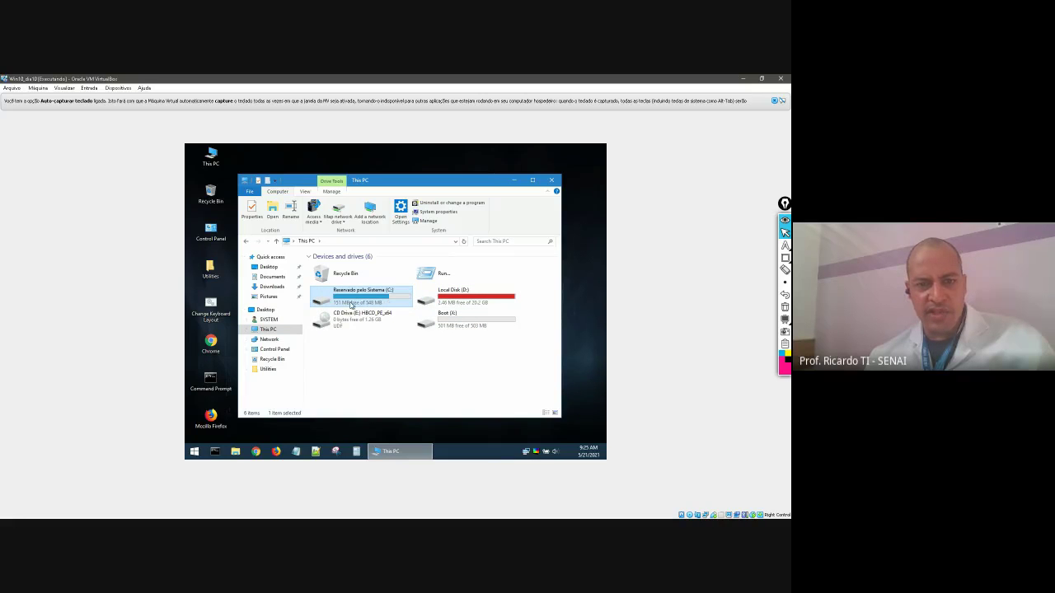
click(475, 324)
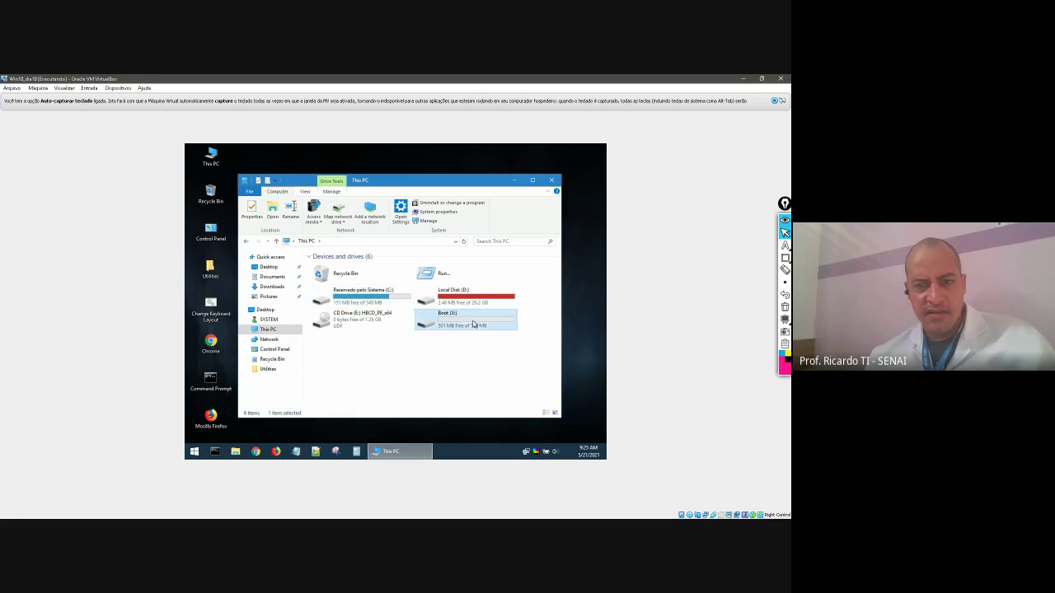
click(474, 302)
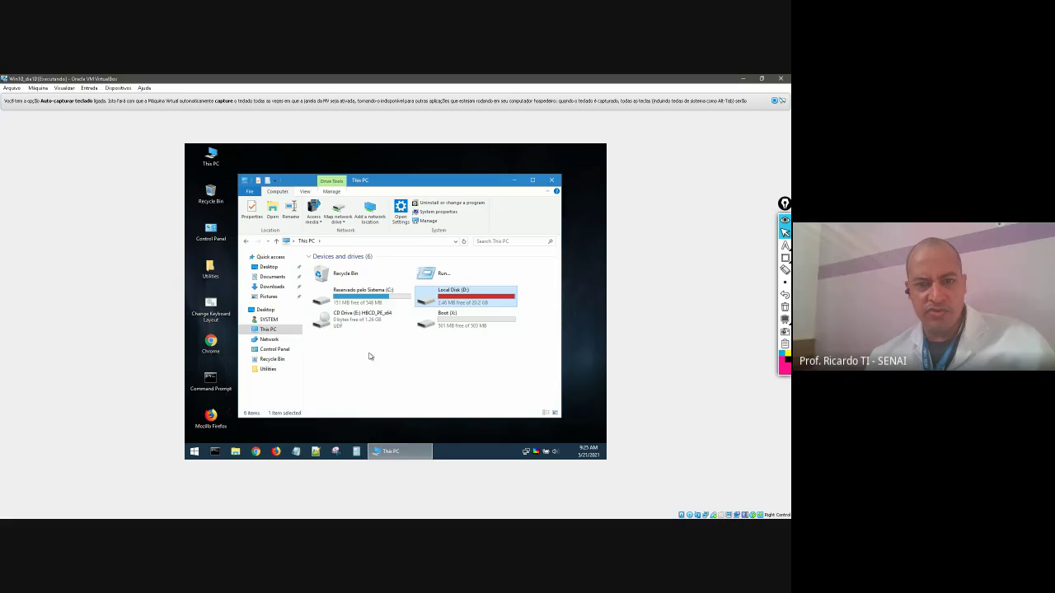
double_click(347, 302)
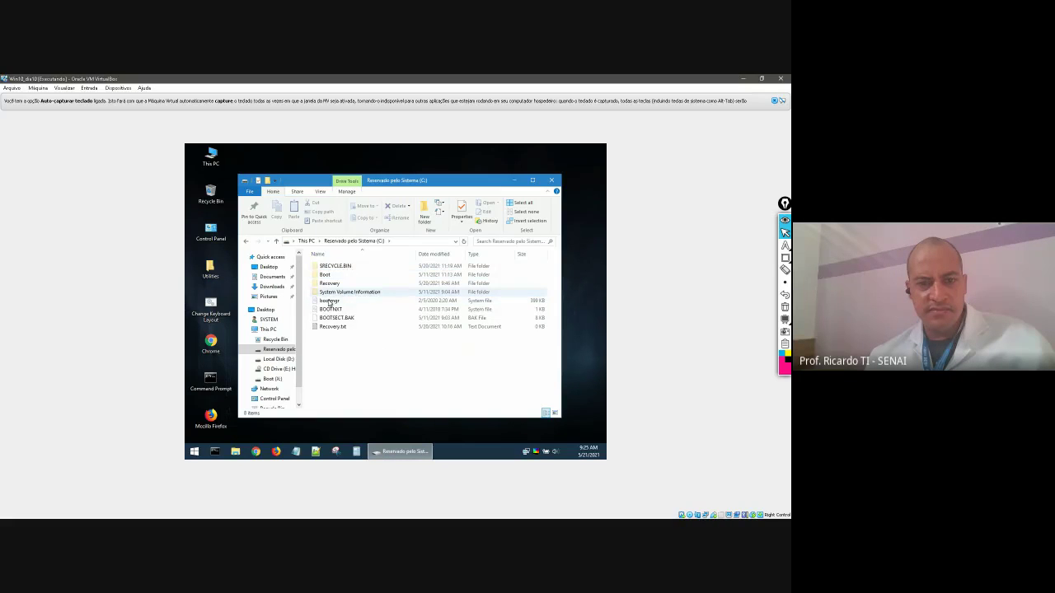
Return to This PC, open Local Disk (D:), then close the Explorer window.
click(292, 240)
click(305, 242)
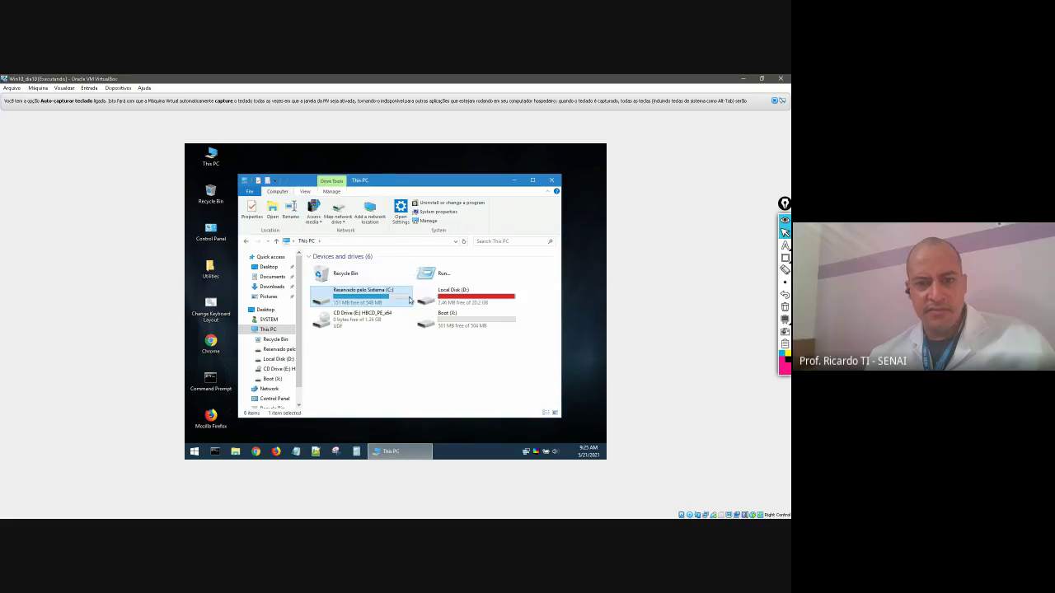
double_click(466, 302)
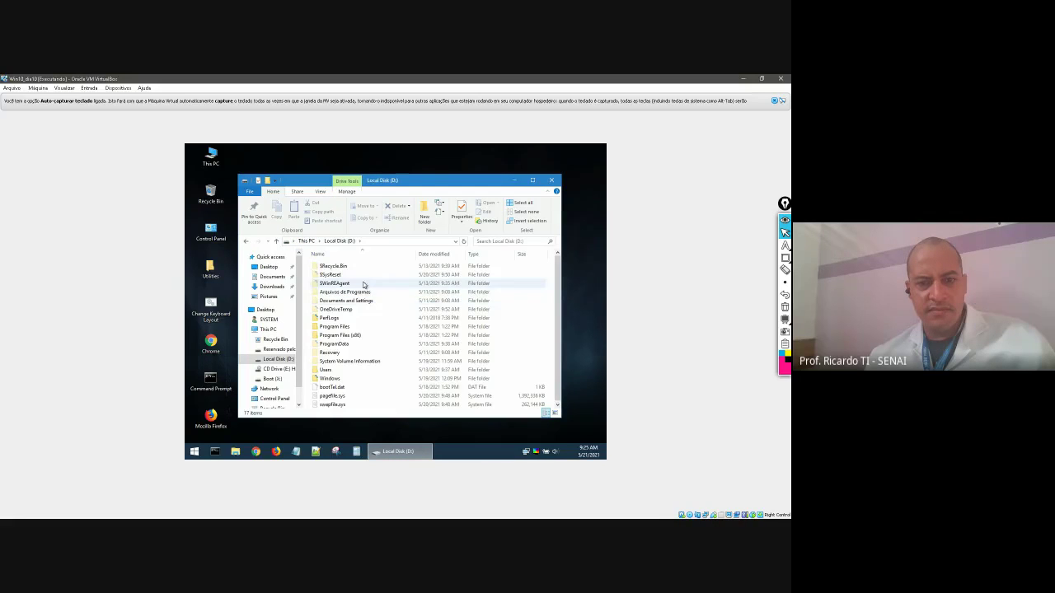
click(345, 380)
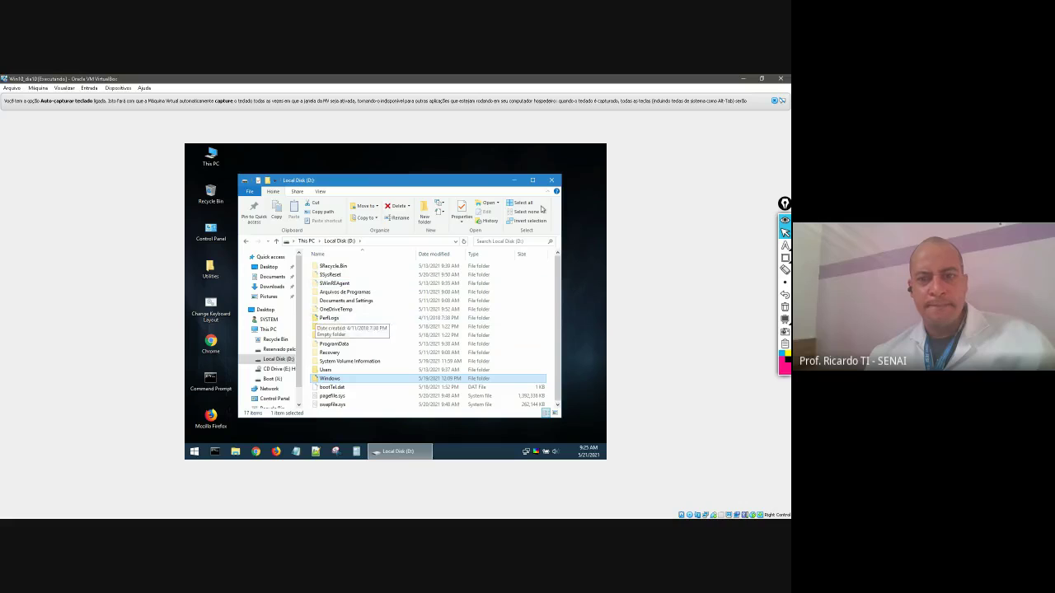
click(551, 179)
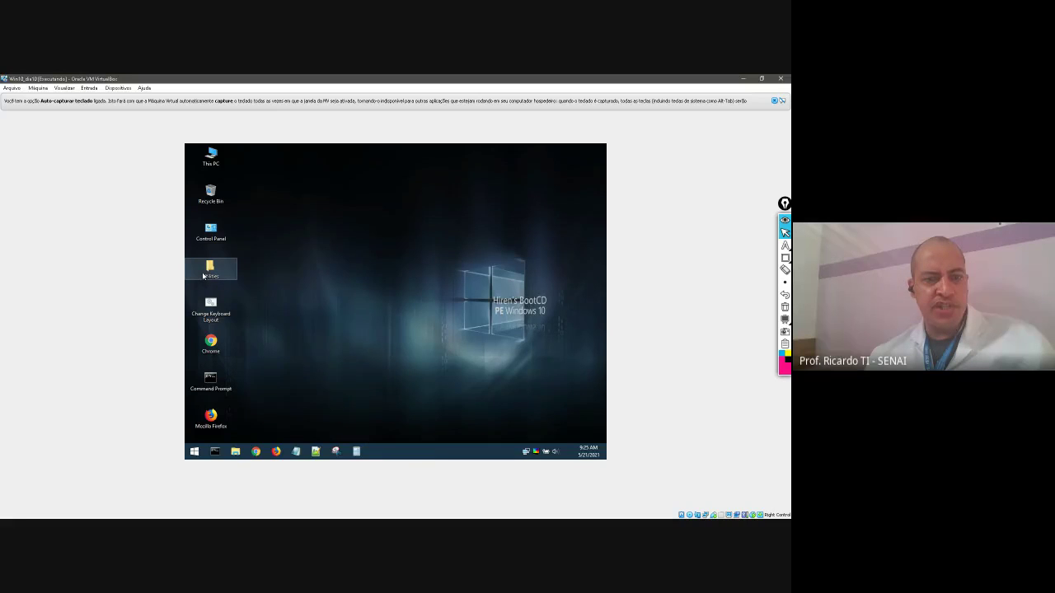
Open the Utilities folder and look inside Other Tools, then return to Utilities.
double_click(209, 270)
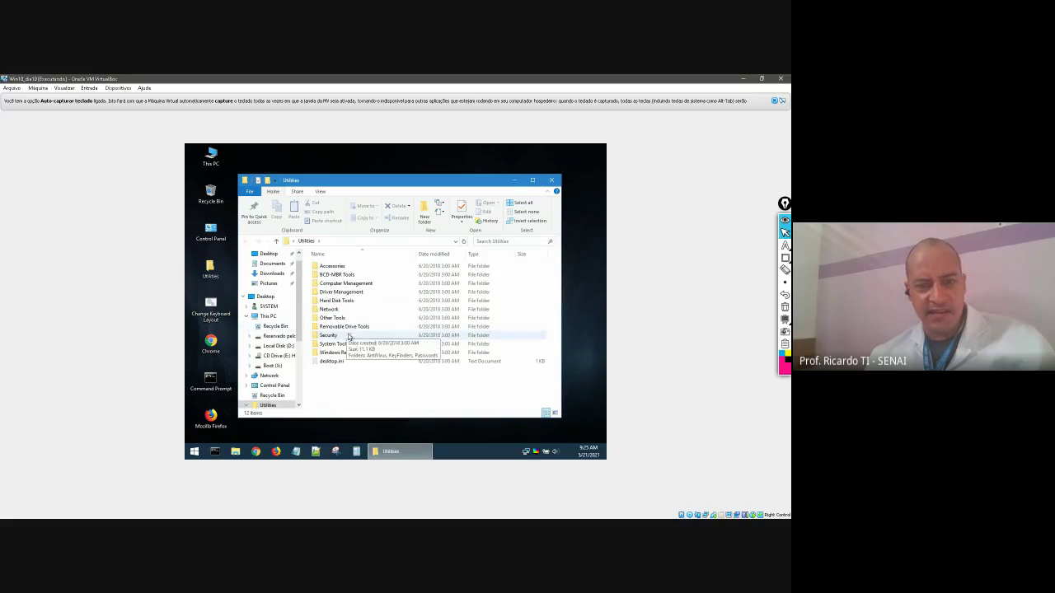
click(190, 453)
click(449, 382)
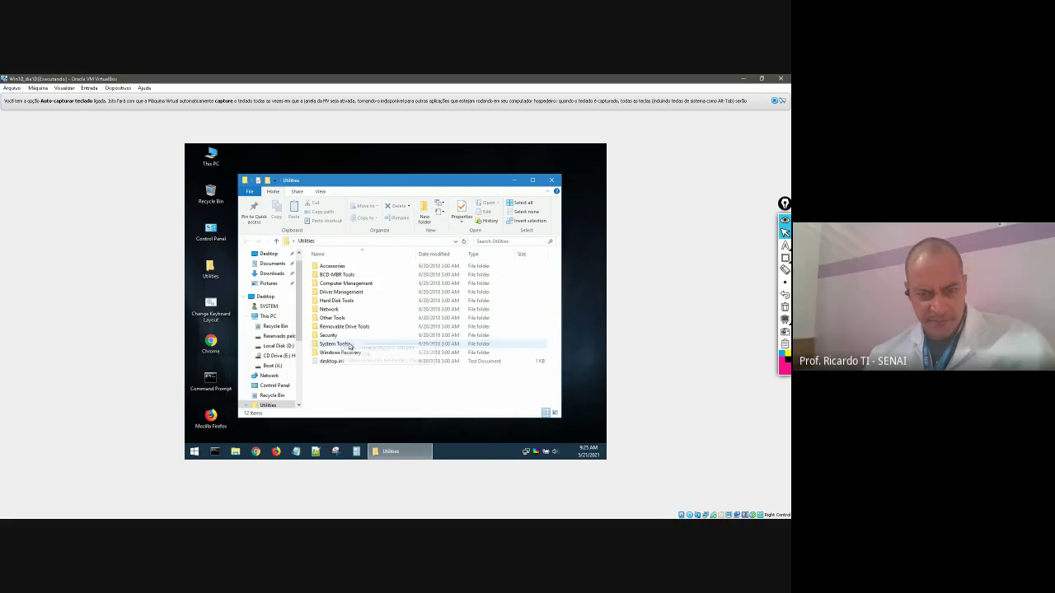
double_click(332, 318)
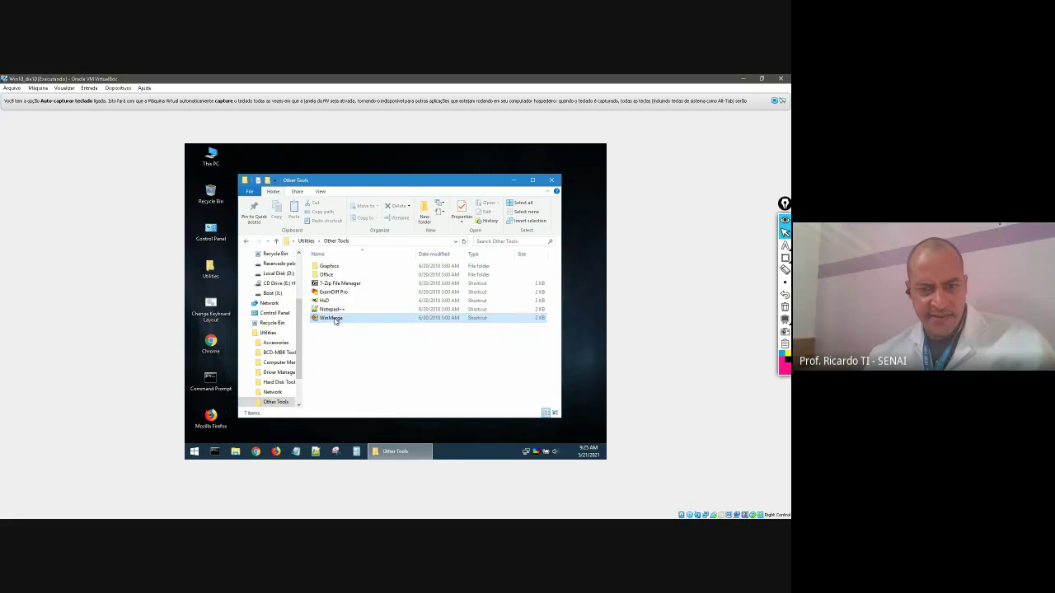
click(335, 320)
click(336, 335)
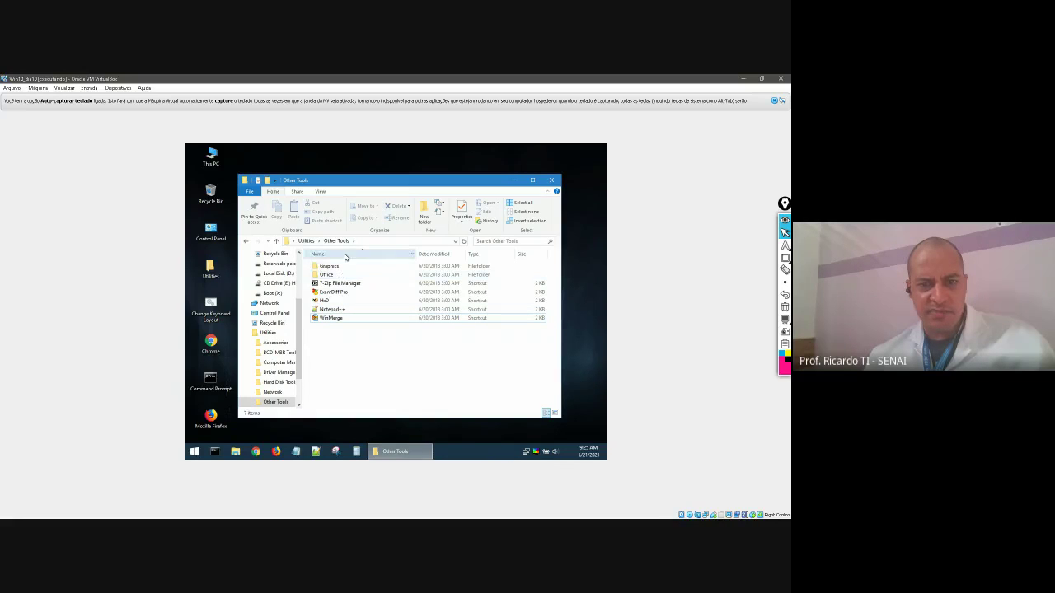
click(305, 241)
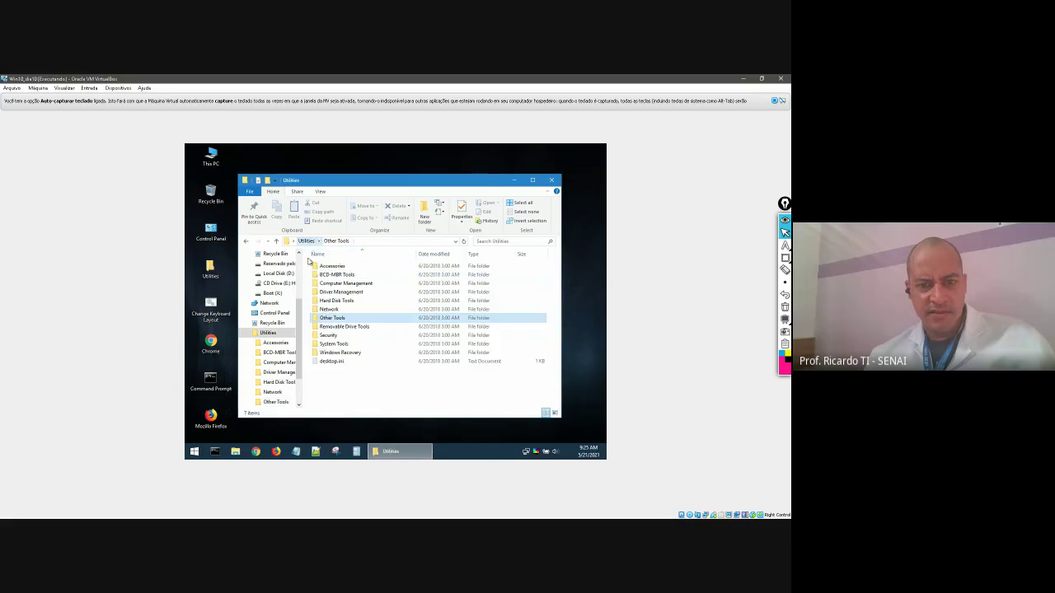
Look inside Hard Disk Tools, Driver Management and Windows Recovery, then open System Tools.
double_click(336, 302)
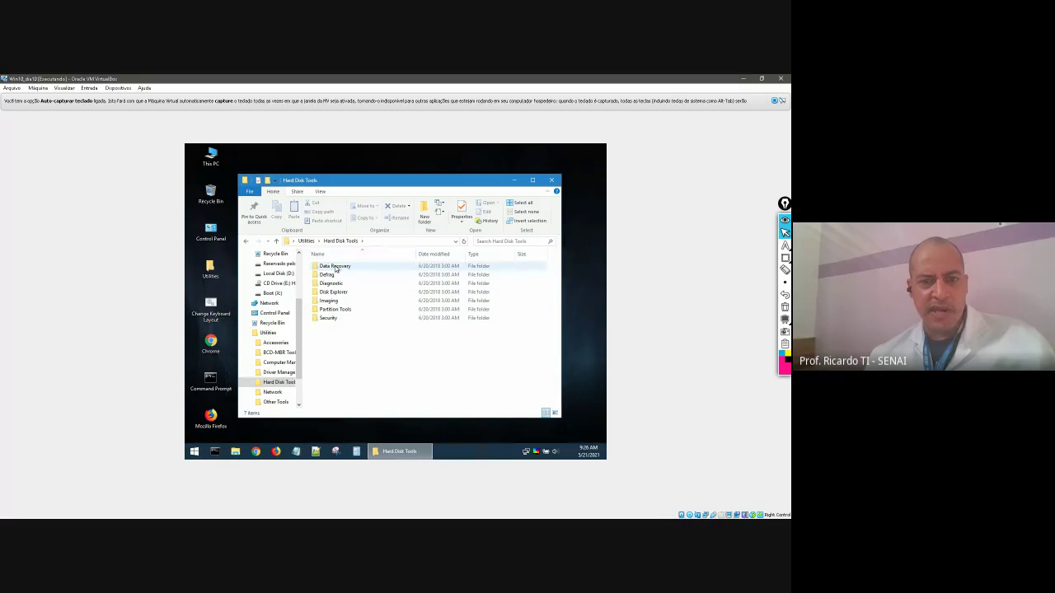
click(307, 242)
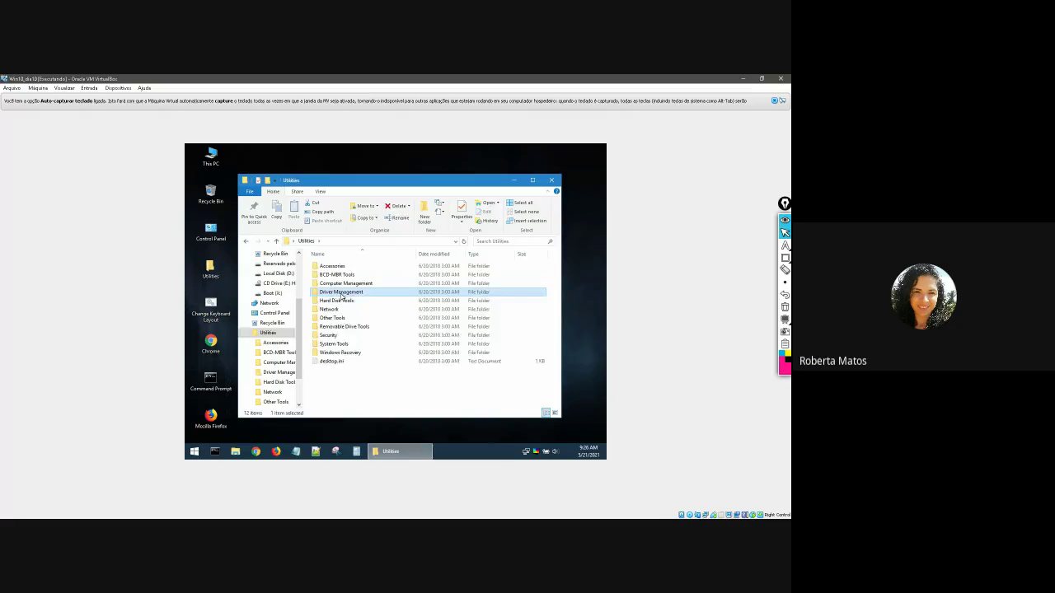
double_click(341, 292)
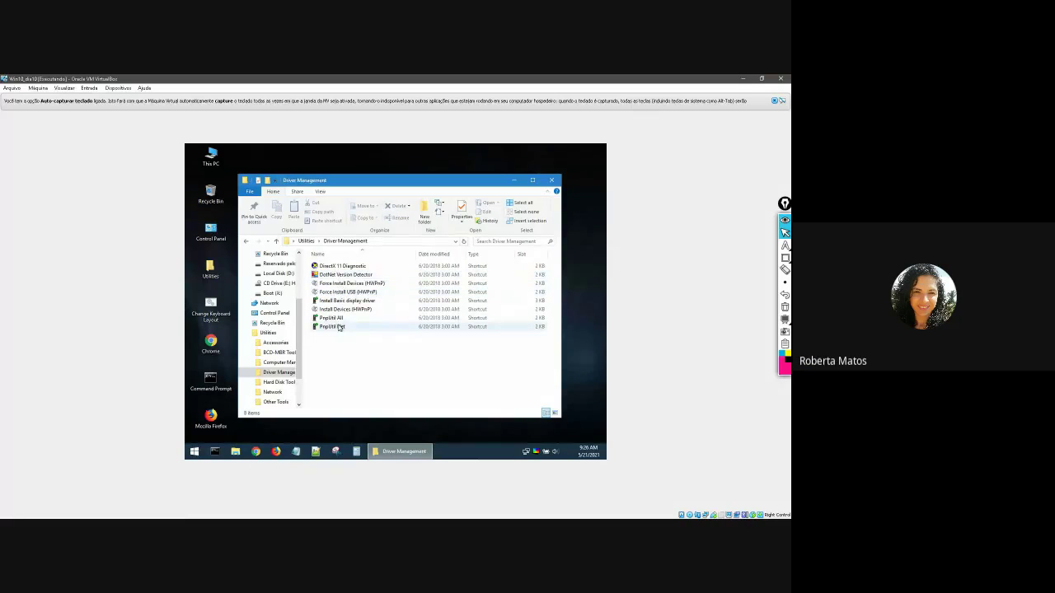
click(307, 241)
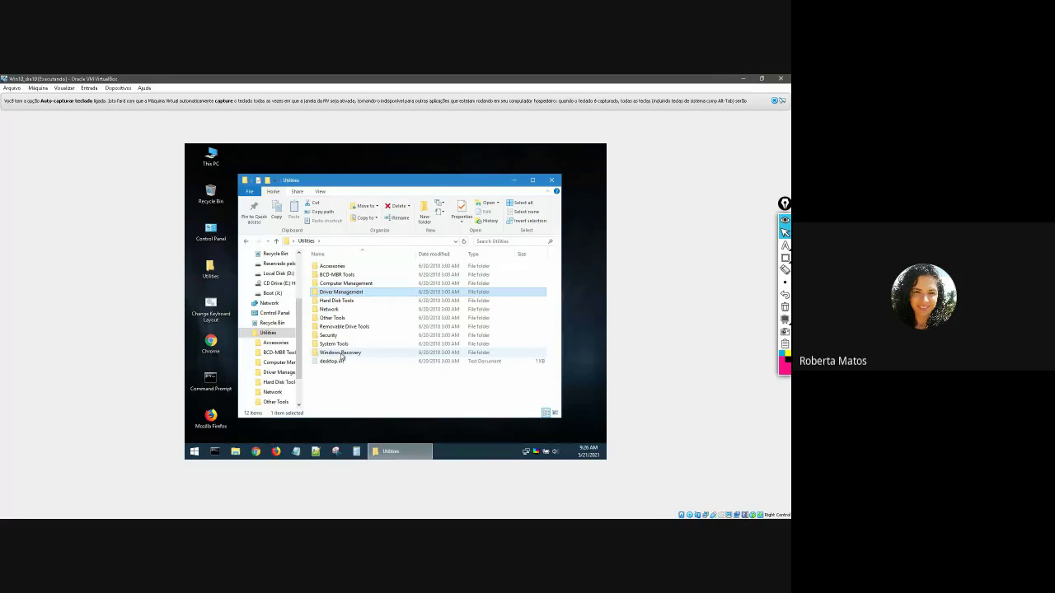
double_click(341, 353)
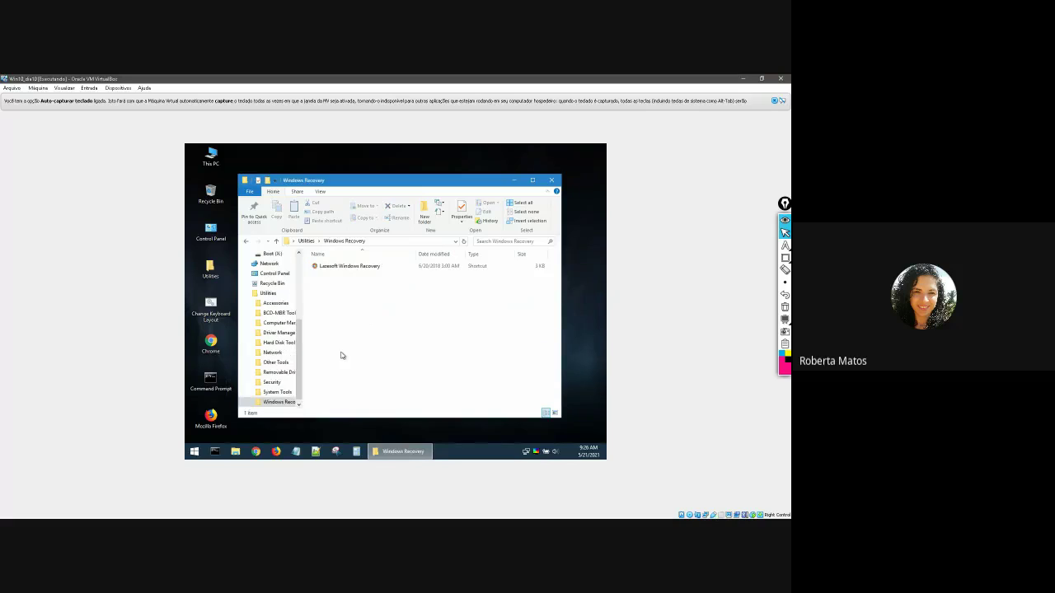
key(BackSpace)
key(Up)
key(Return)
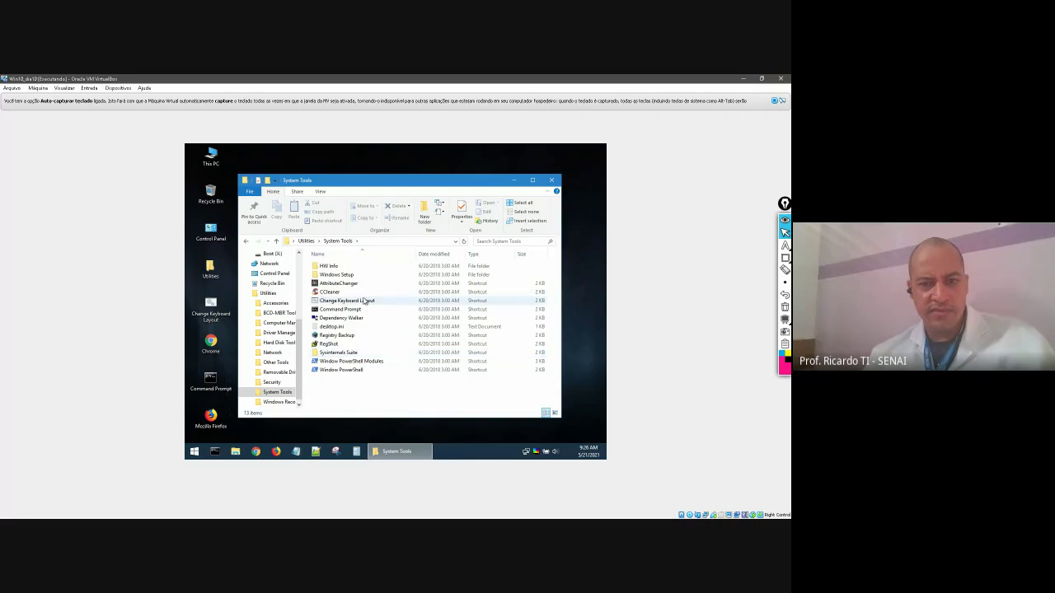
double_click(334, 292)
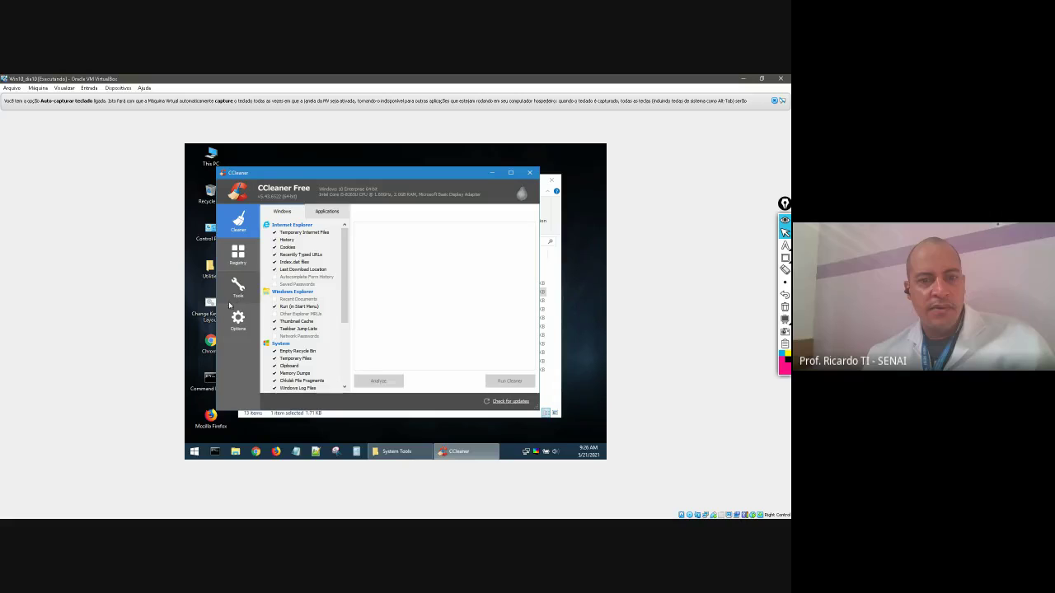
scroll(348, 272, down, 6)
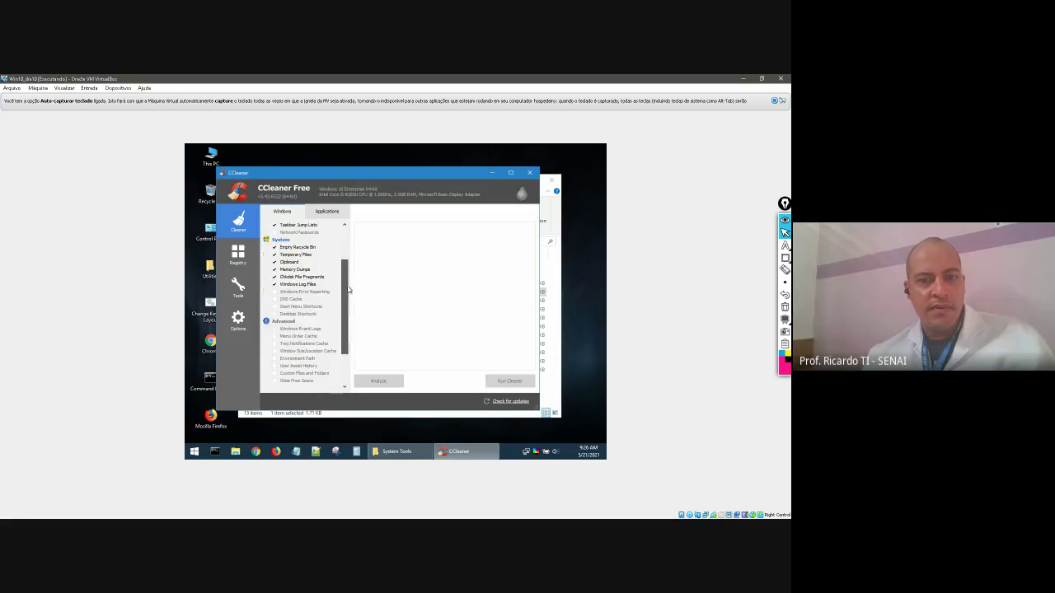
scroll(348, 290, up, 6)
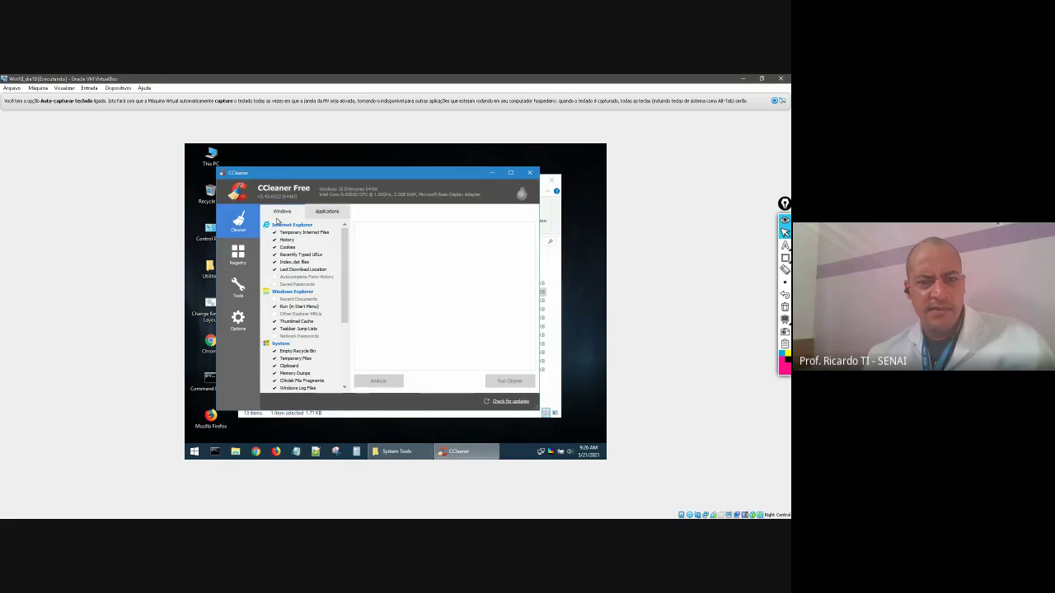
click(334, 213)
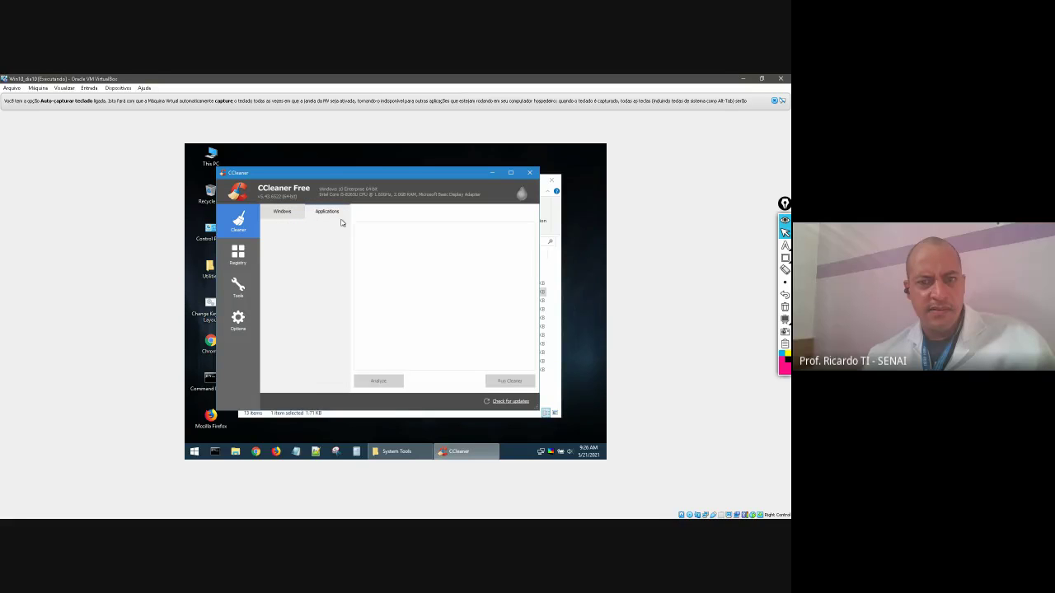
click(282, 213)
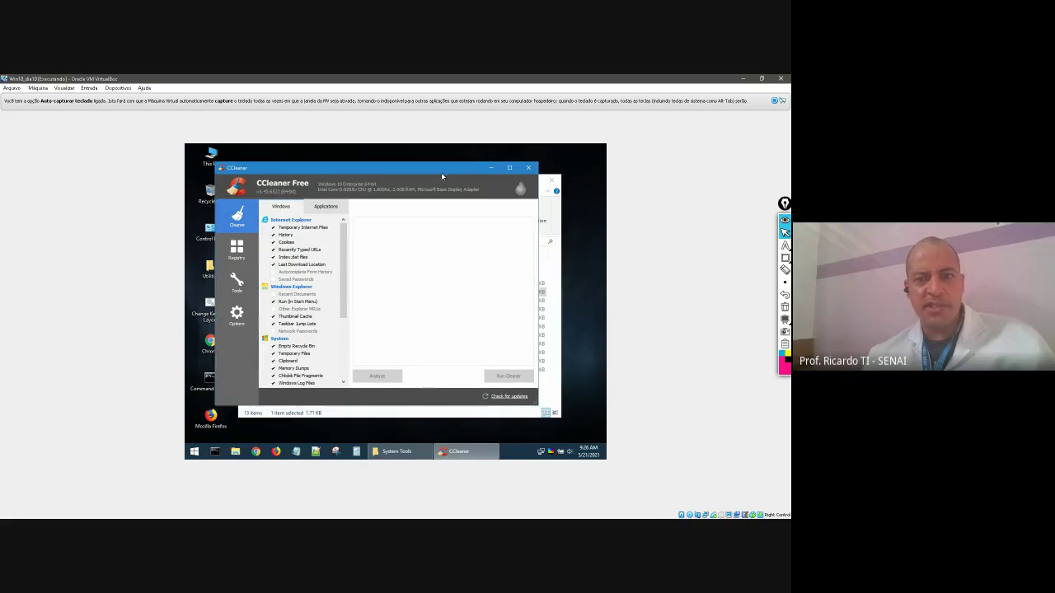
drag(444, 179, 442, 174)
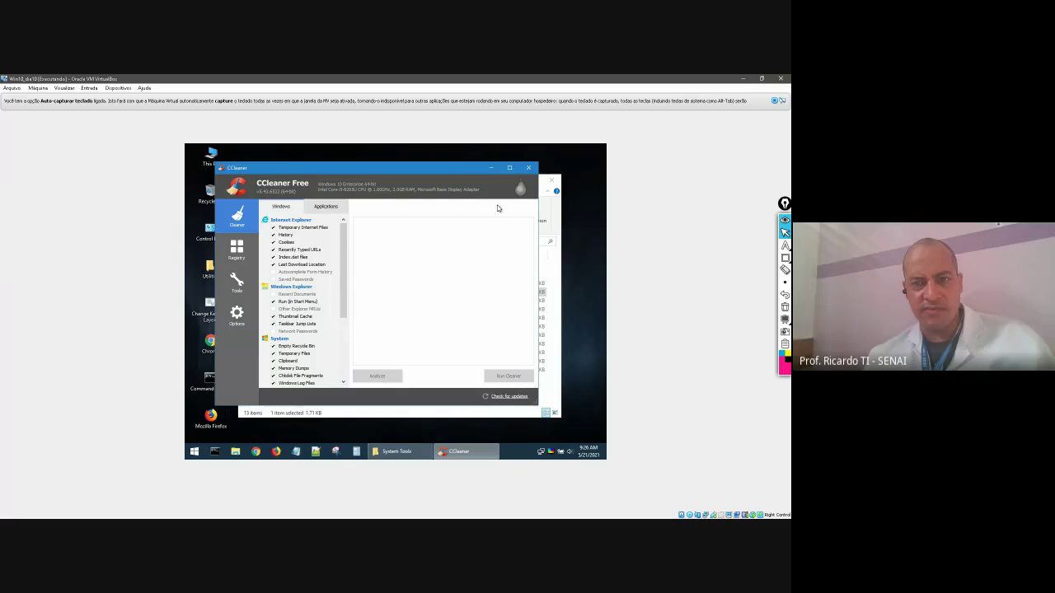
click(528, 167)
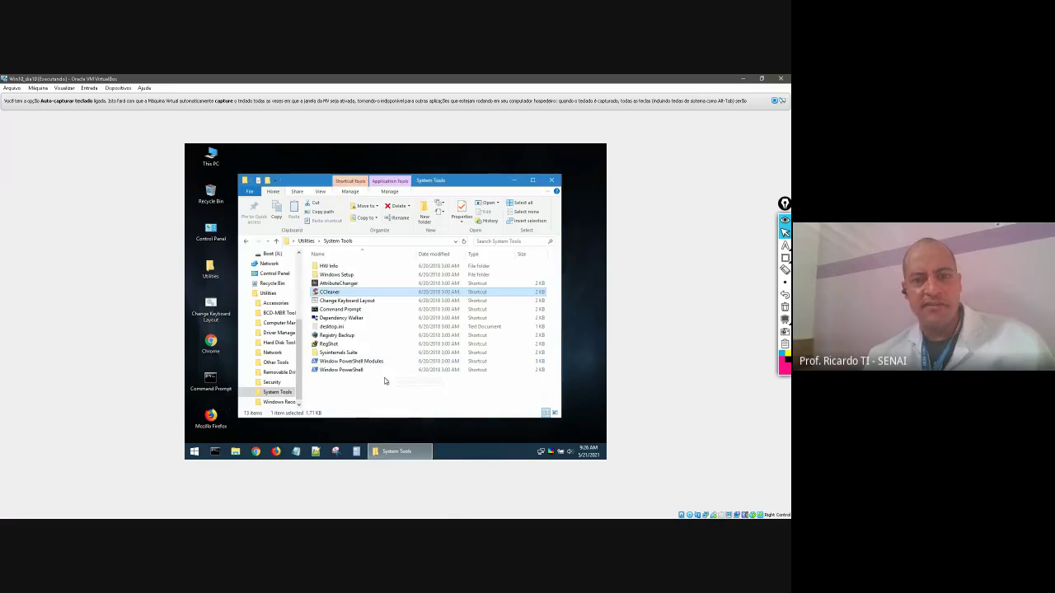
Clear the System Tools selection and browse the programs in the Sysinternals Suite folder.
click(319, 395)
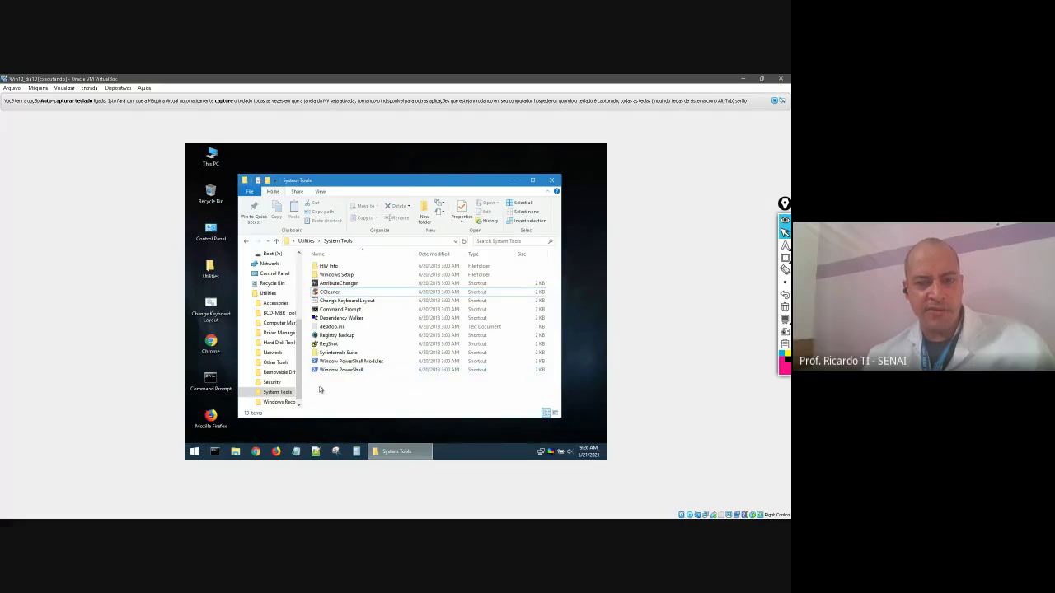
double_click(379, 353)
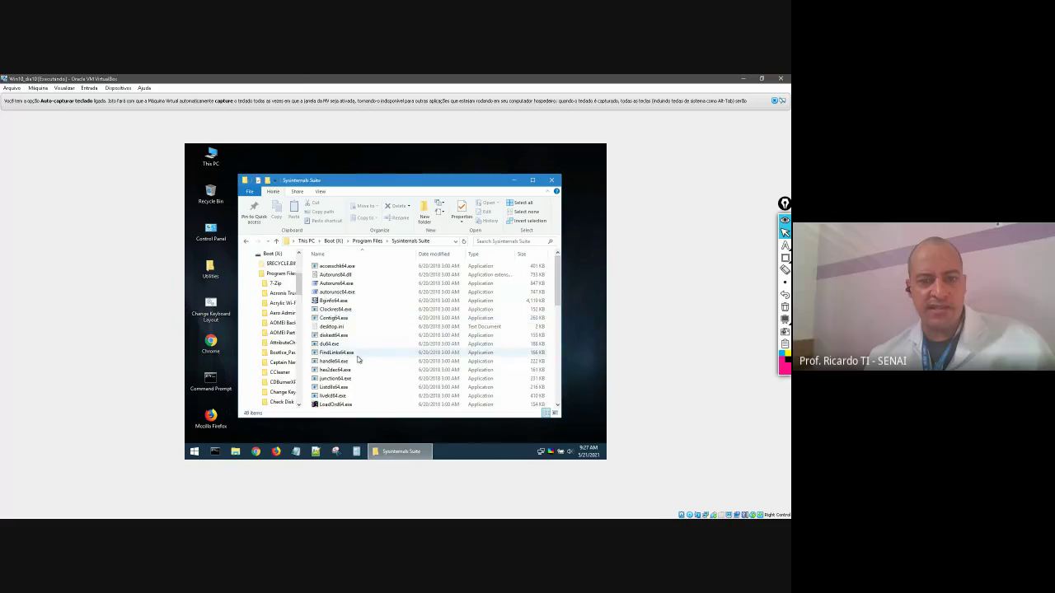
click(359, 350)
scroll(359, 354, down, 8)
scroll(358, 360, down, 2)
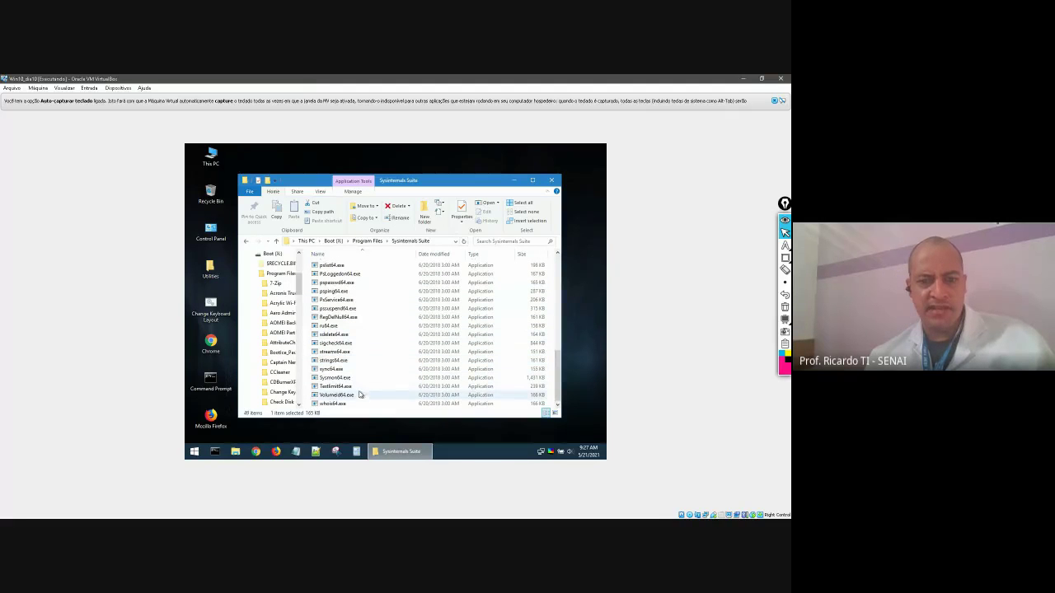
scroll(362, 351, up, 6)
scroll(362, 346, up, 5)
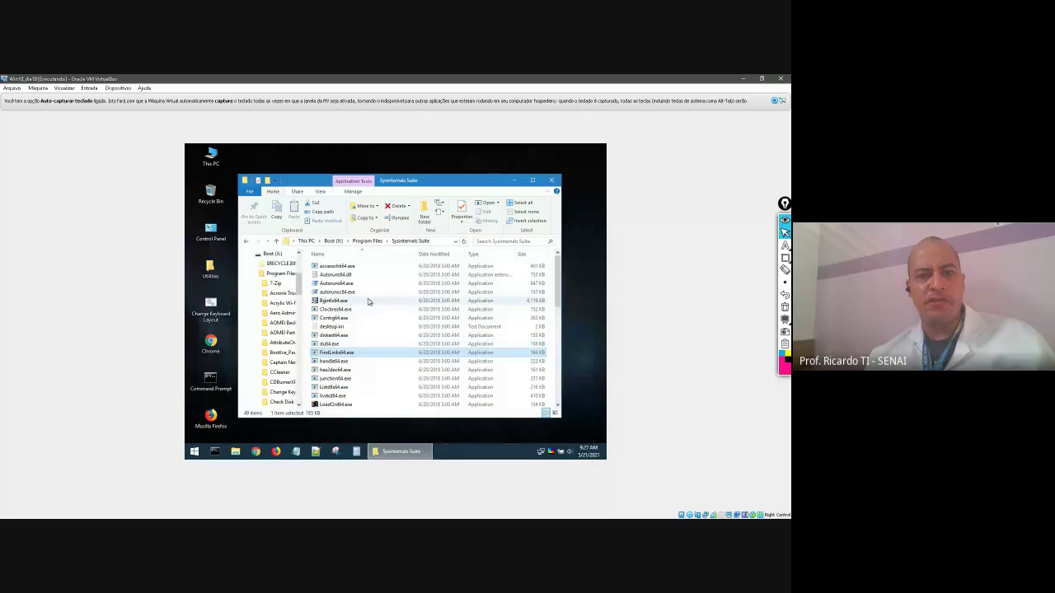
Launch Recuva64.exe from Program Files > Recuva.
click(368, 241)
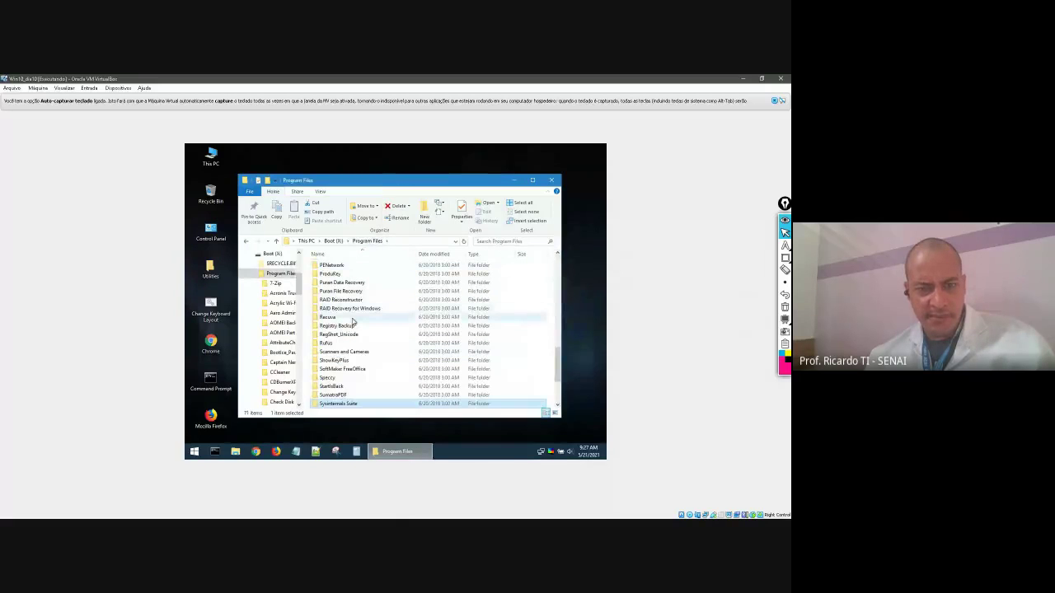
double_click(351, 319)
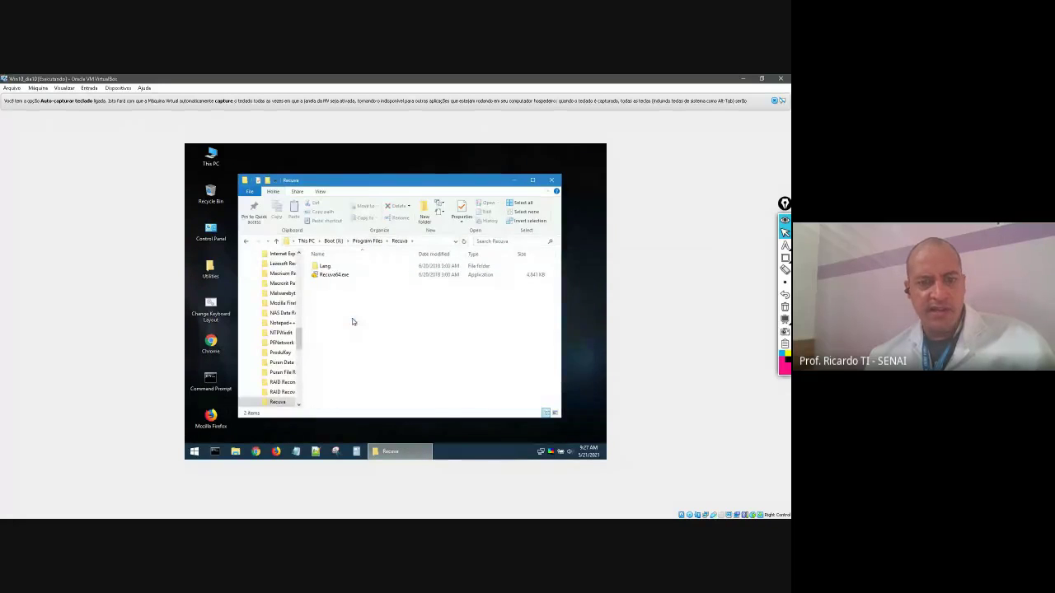
double_click(345, 276)
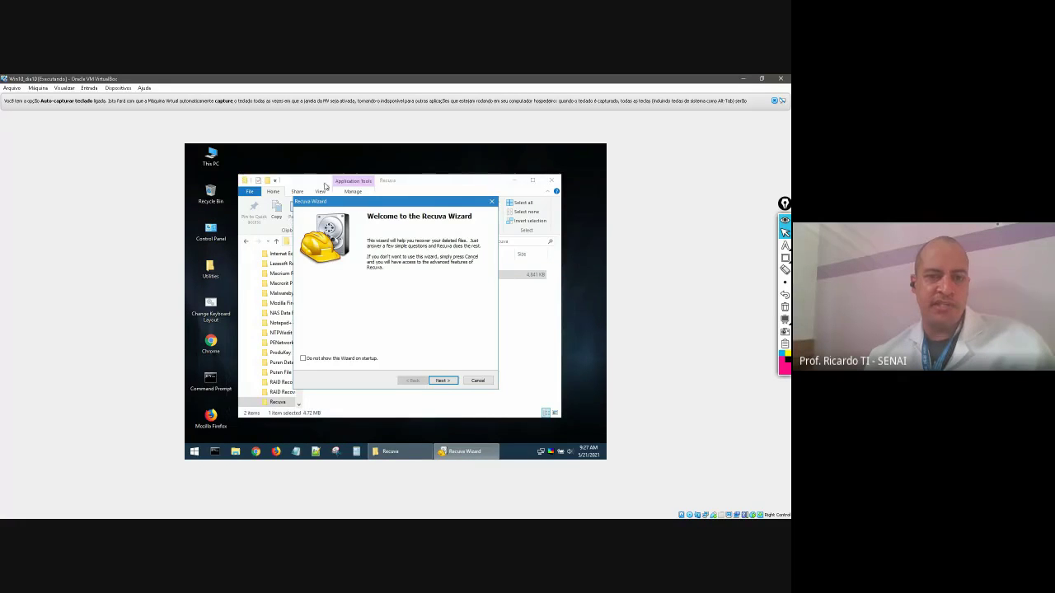
Pass the Recuva welcome page, try Pictures and Documents, then continue with All Files.
click(439, 380)
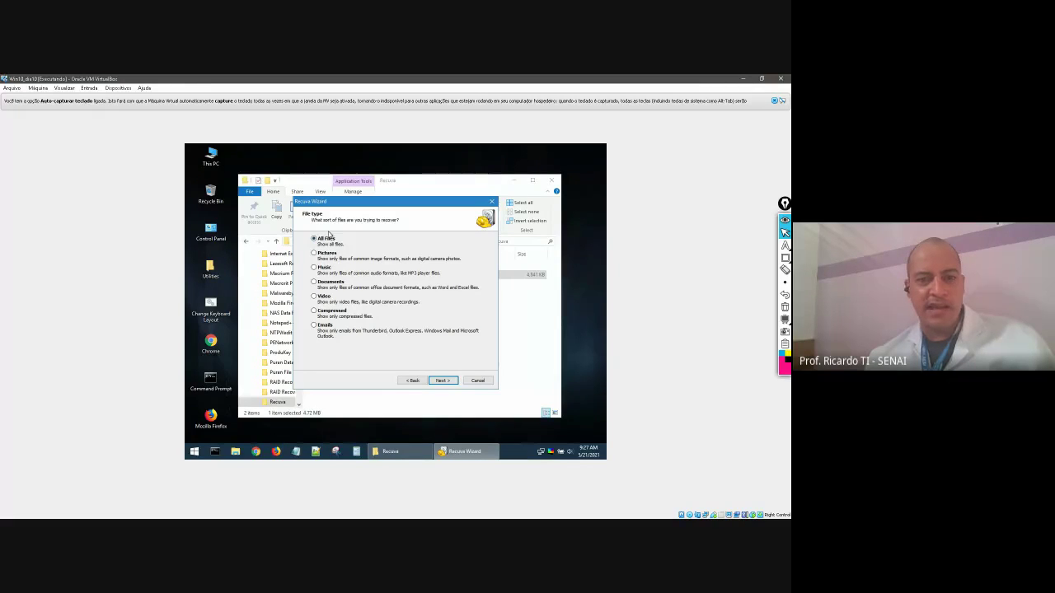
click(331, 258)
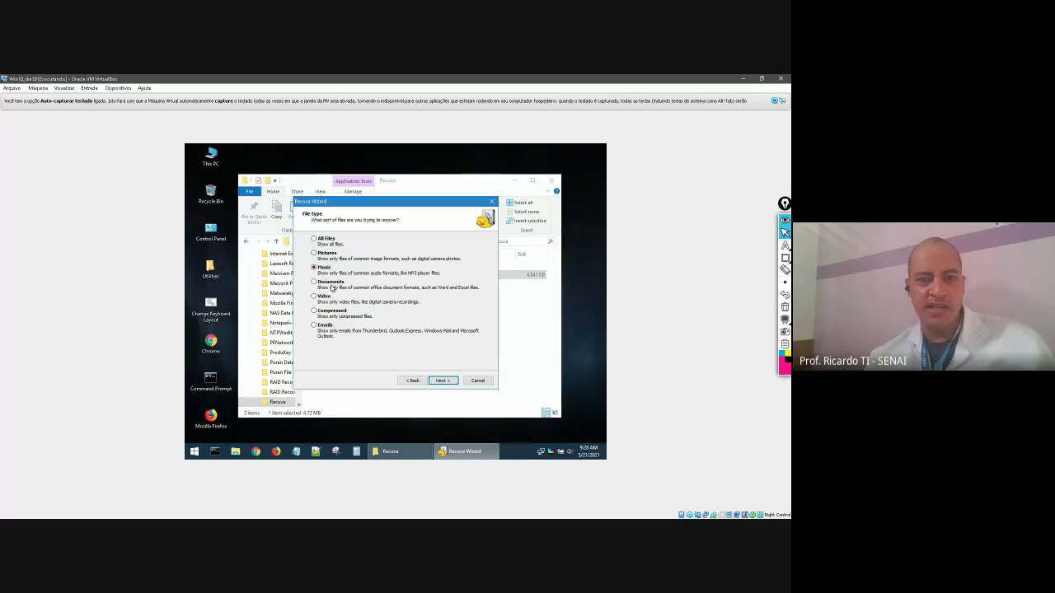
click(314, 282)
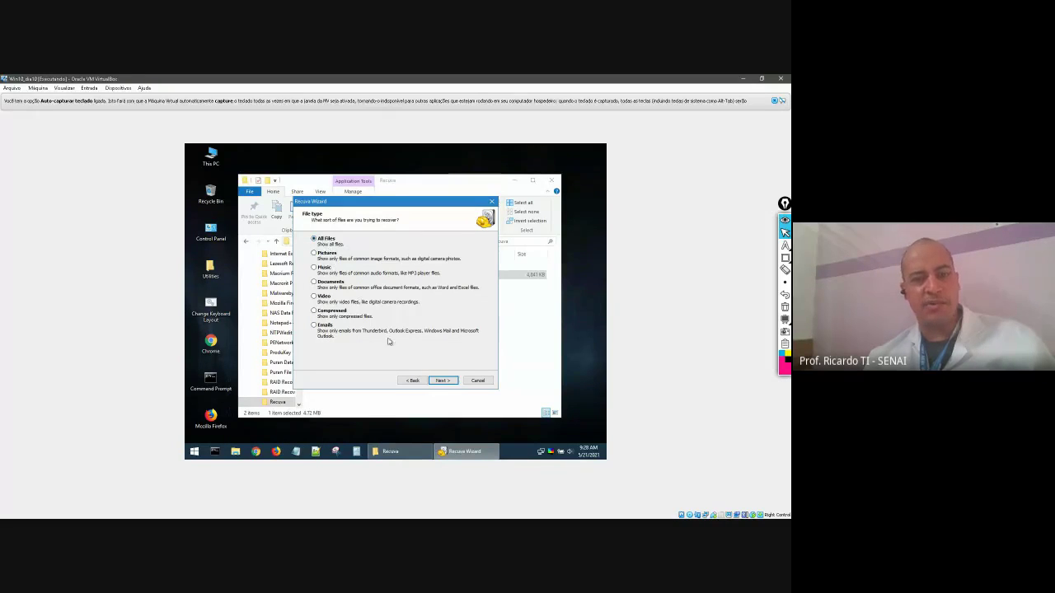
click(442, 380)
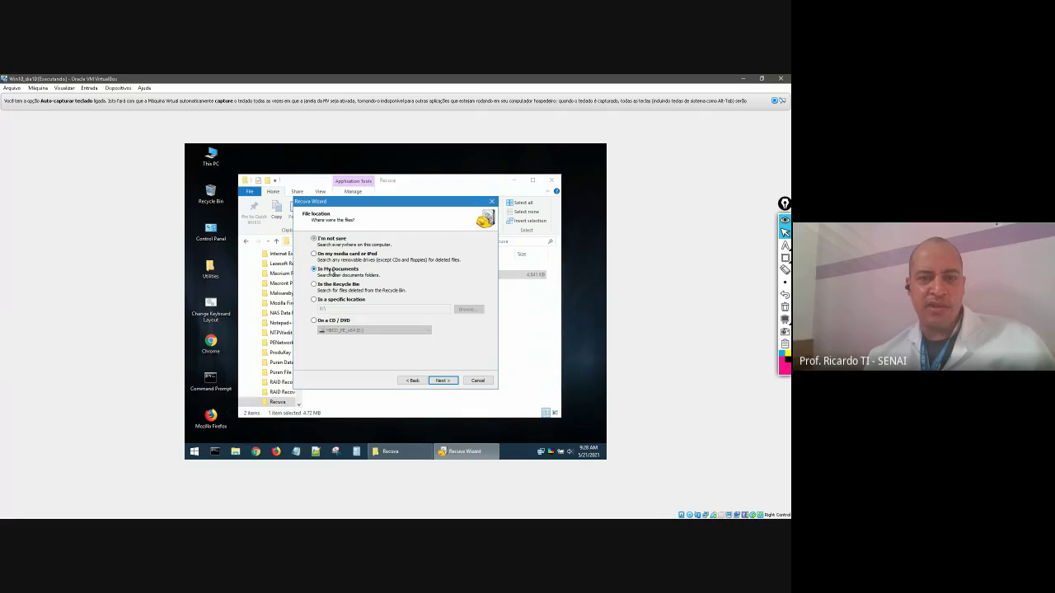
Choose a specific search location and open the folder picker, checking Users on Boot (X:).
click(333, 300)
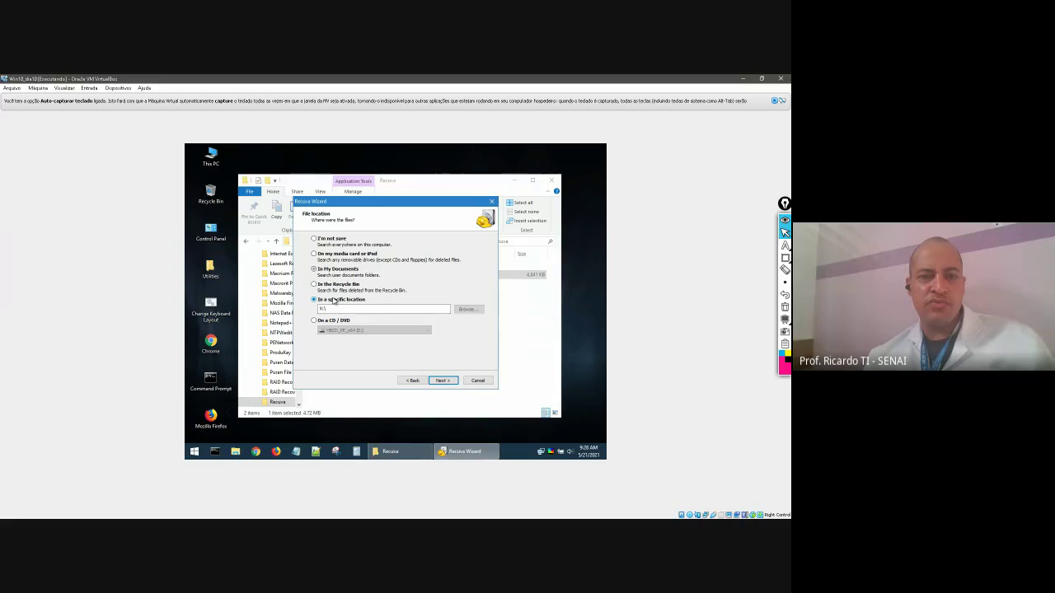
click(464, 309)
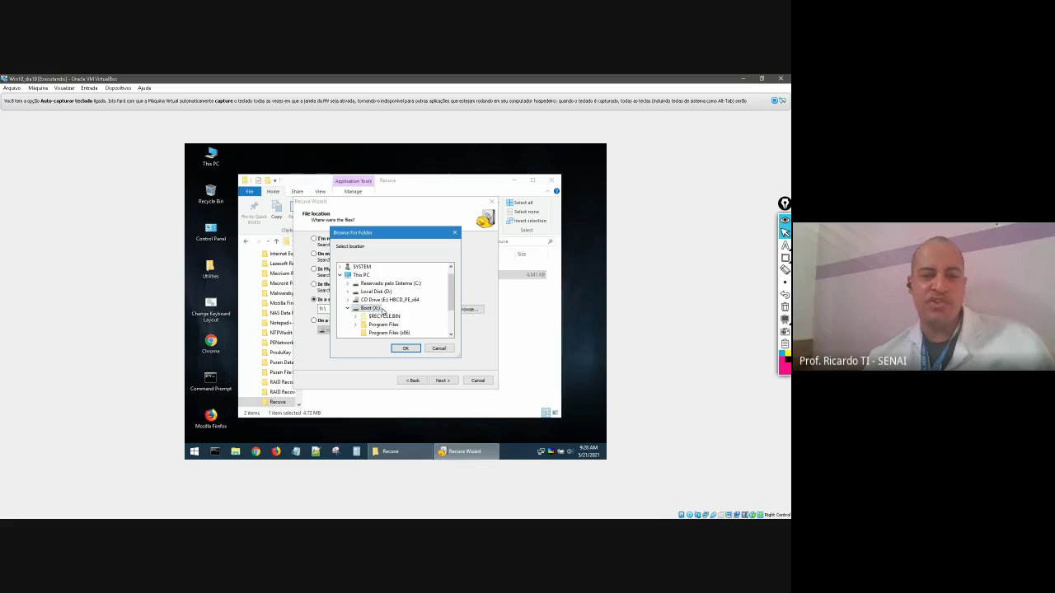
scroll(453, 317, down, 2)
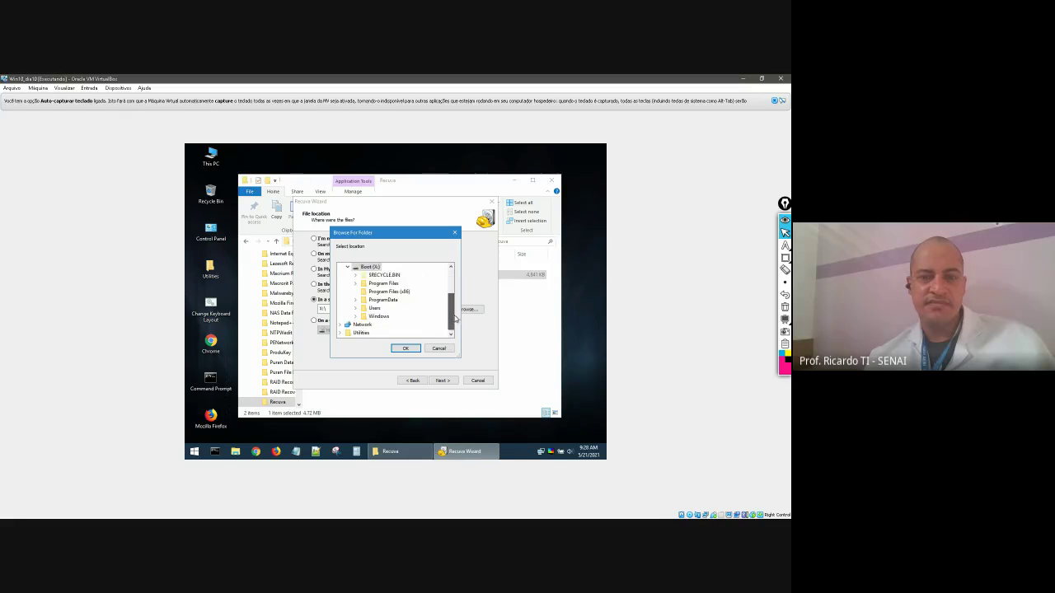
double_click(373, 309)
click(355, 310)
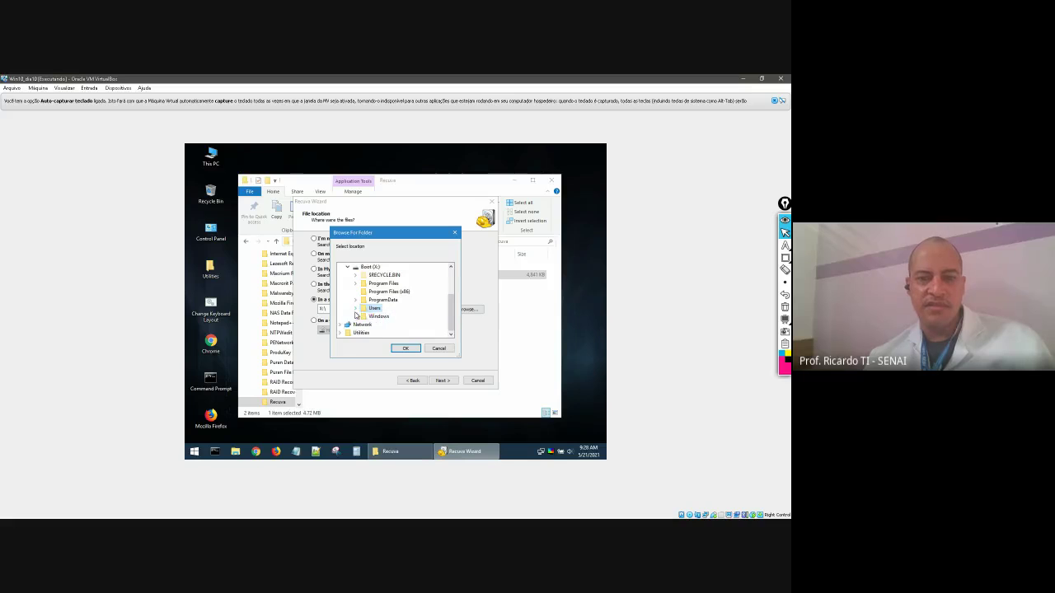
click(355, 309)
click(355, 309)
scroll(400, 325, up, 2)
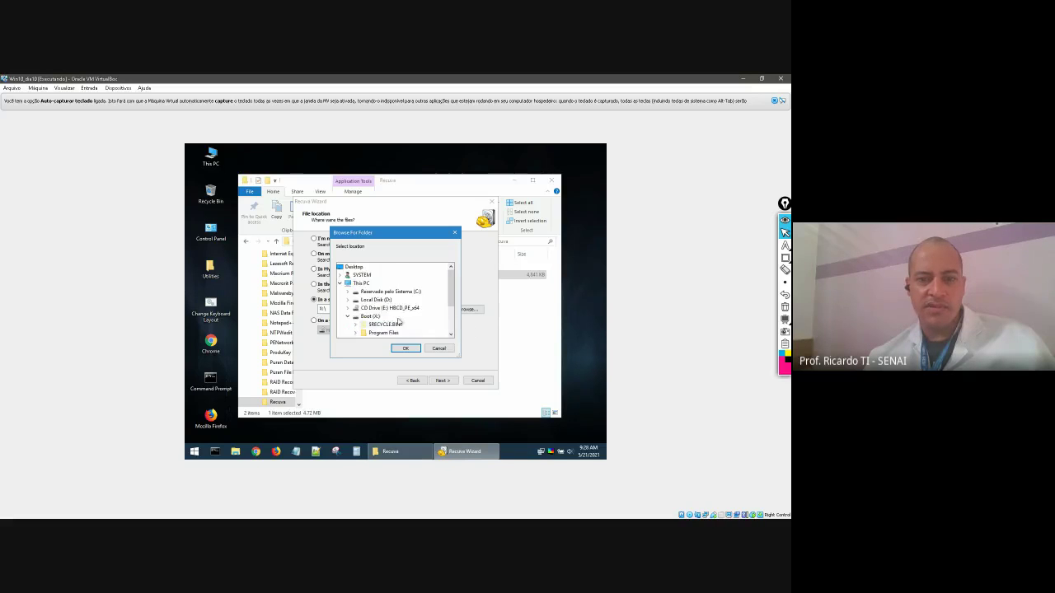
Expand Local Disk (D:) down to Users and the user's profile folder.
click(352, 302)
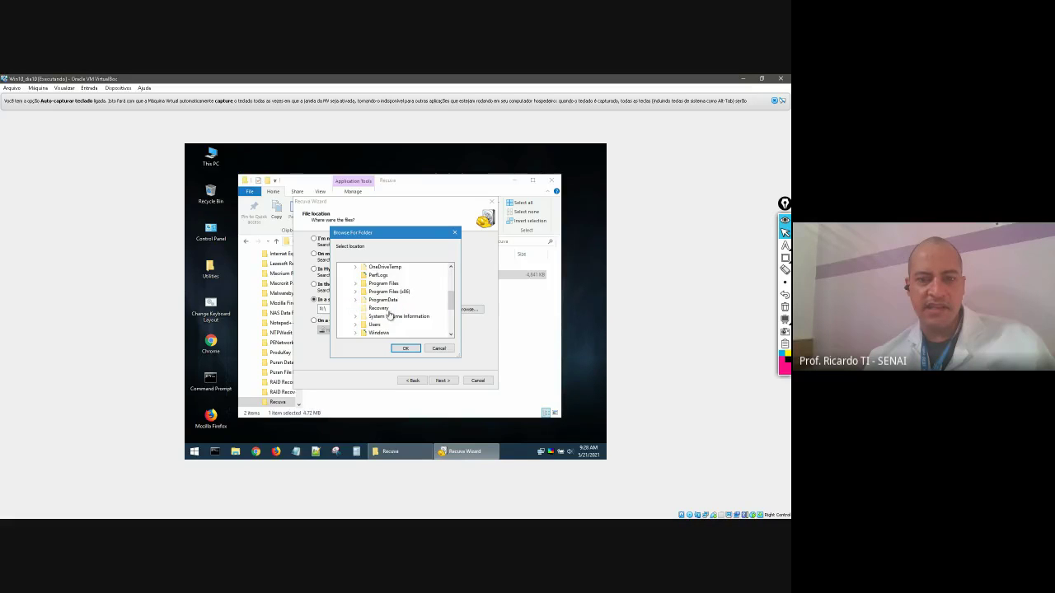
scroll(394, 319, down, 1)
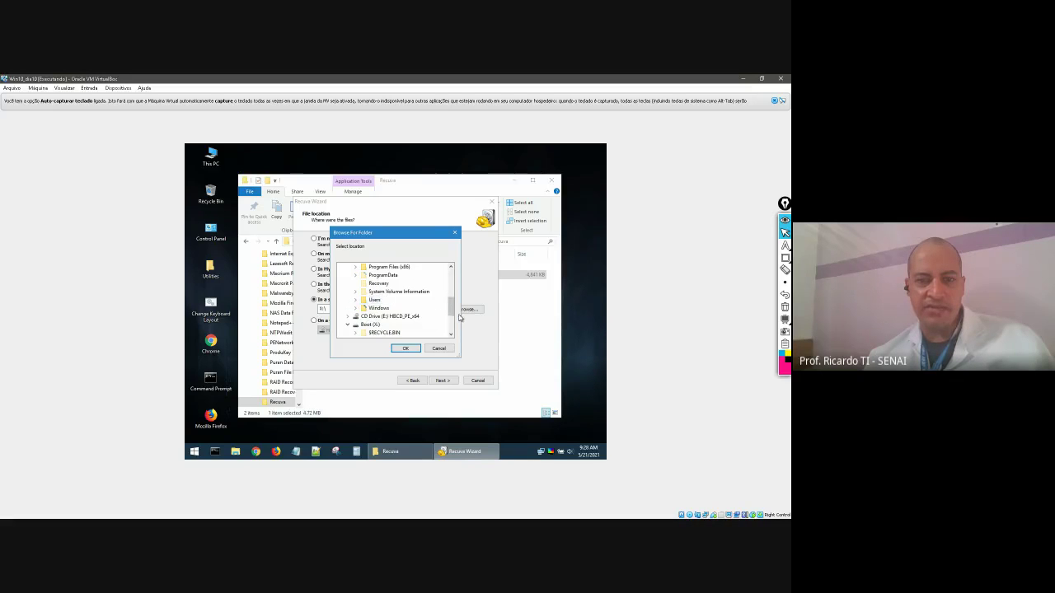
drag(452, 309, 451, 278)
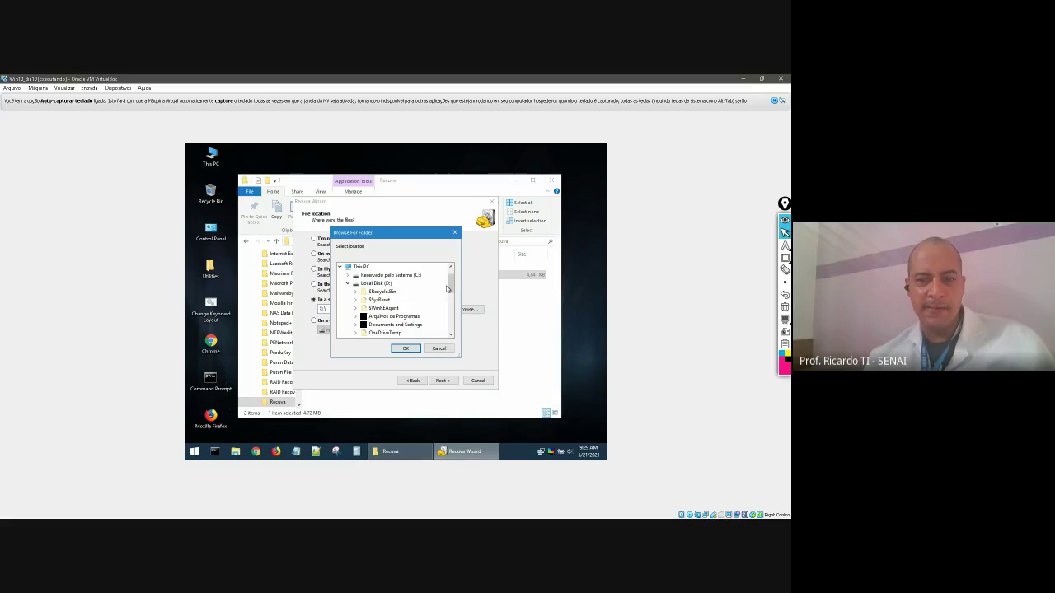
drag(451, 285, 449, 309)
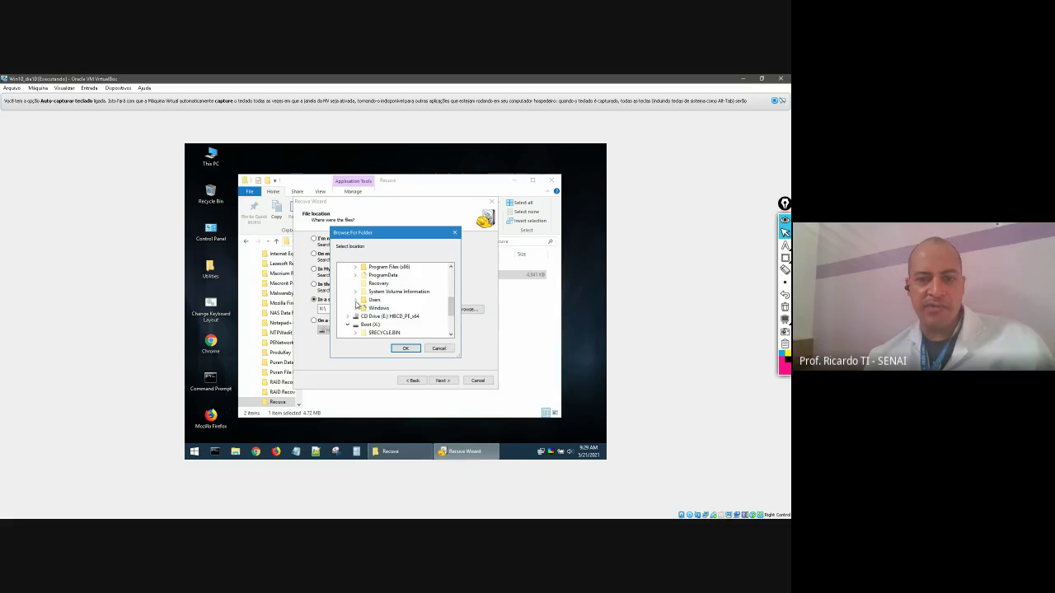
click(355, 300)
double_click(387, 317)
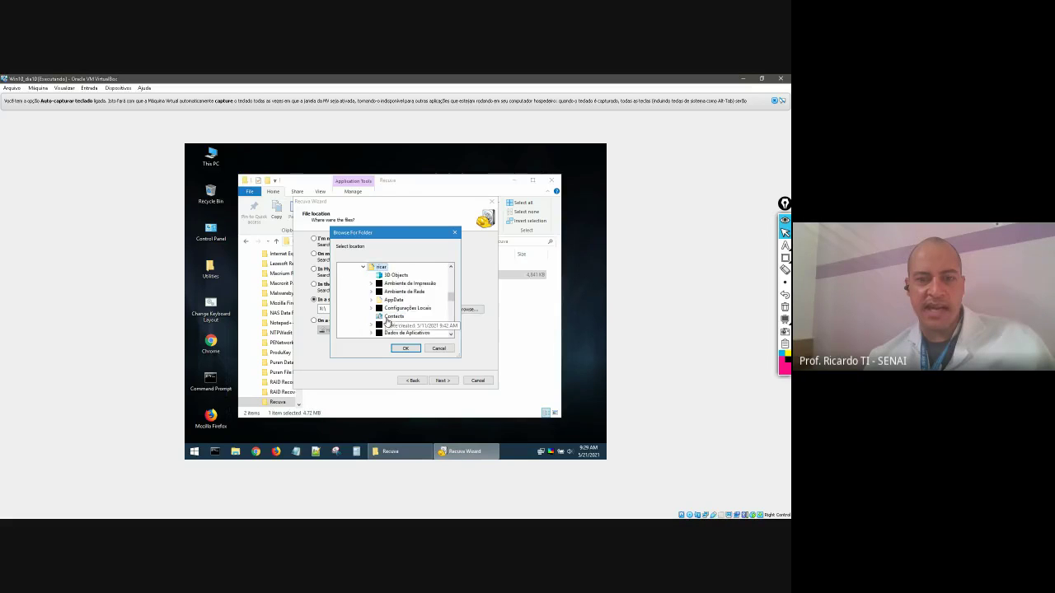
drag(453, 305, 452, 272)
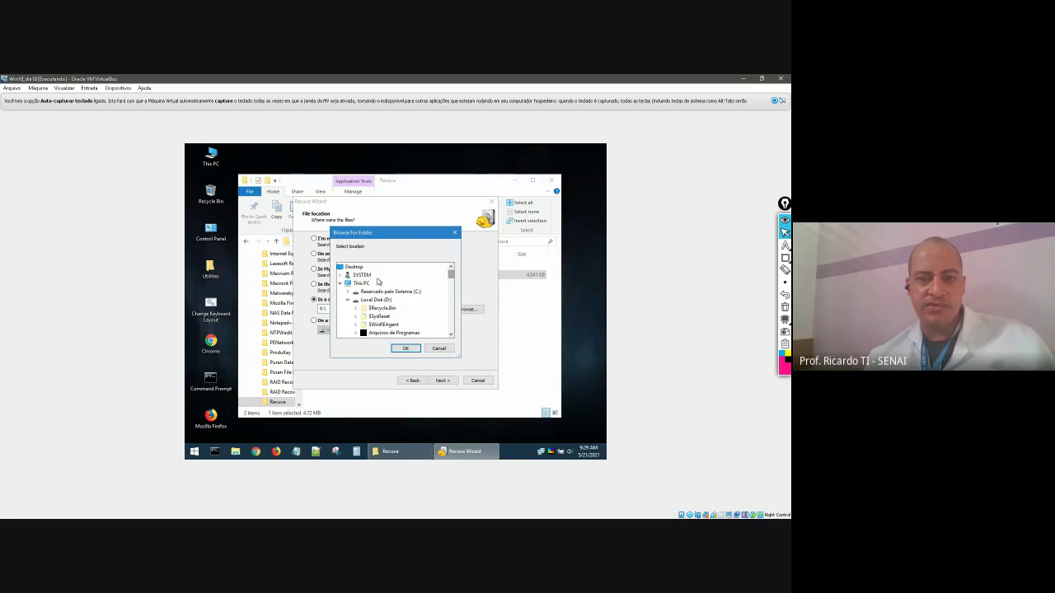
click(351, 291)
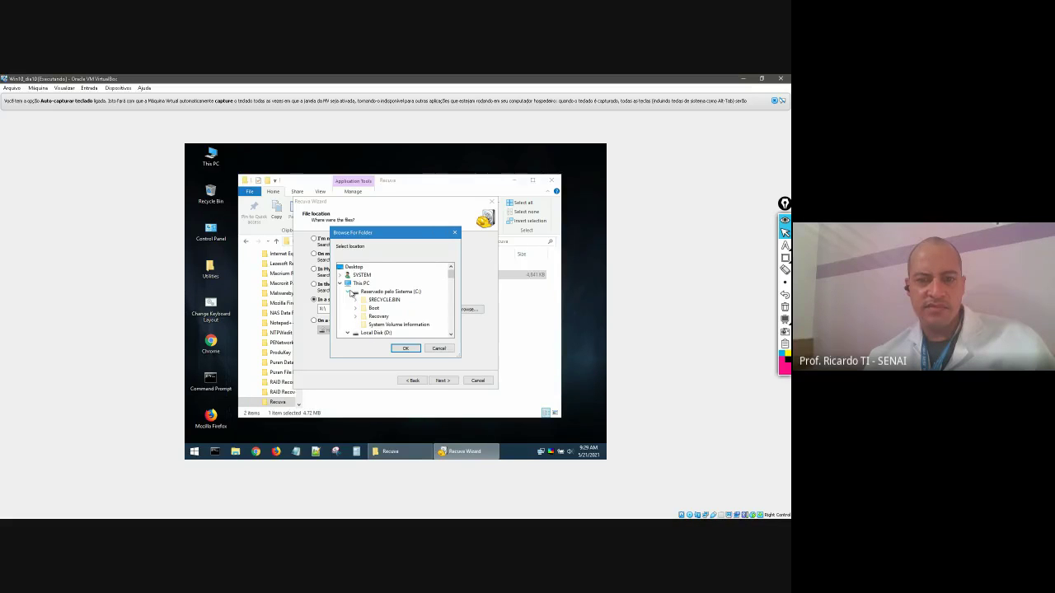
click(351, 293)
scroll(395, 306, down, 4)
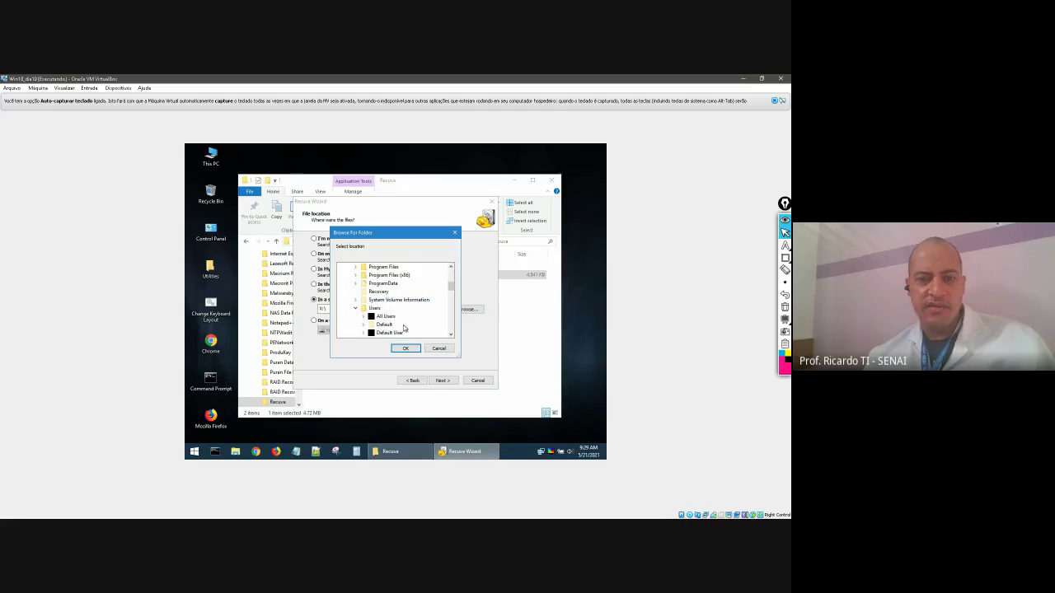
scroll(404, 323, down, 2)
double_click(384, 308)
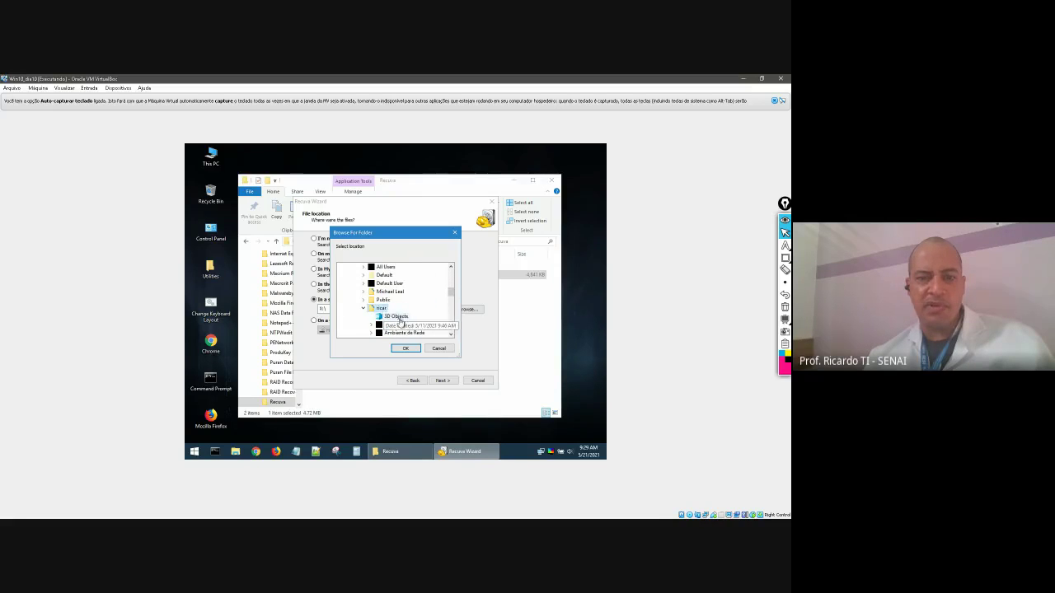
scroll(398, 313, down, 1)
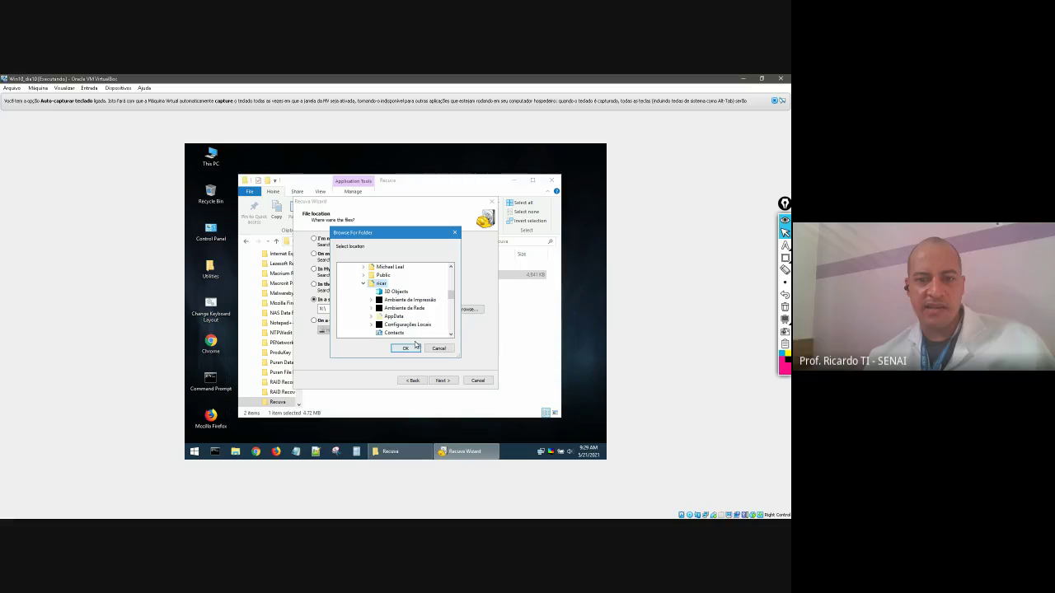
Select the user's Desktop folder and confirm it as the Recuva search location.
click(447, 334)
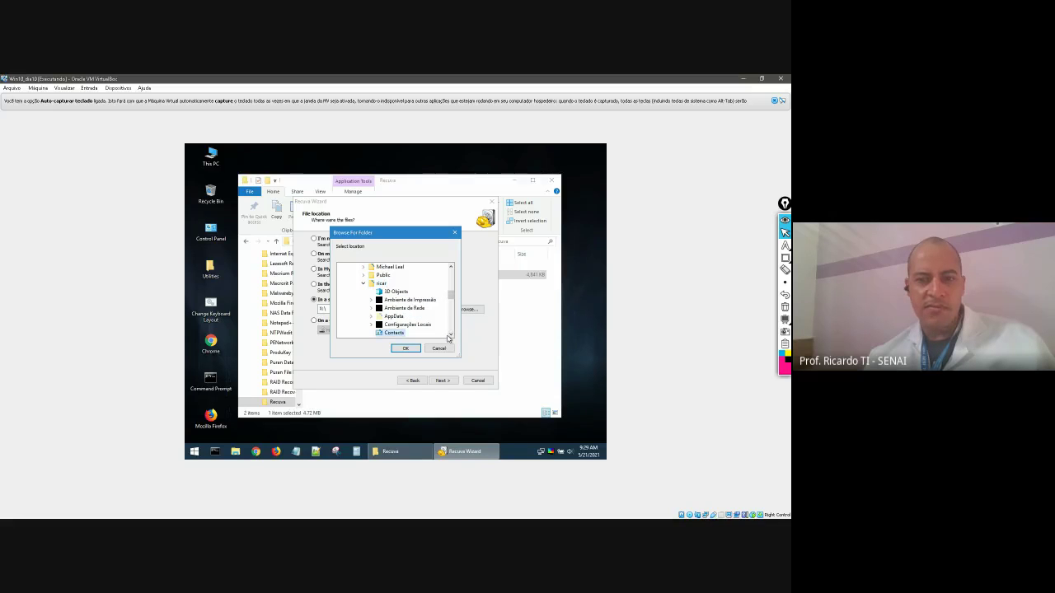
click(451, 335)
click(451, 336)
click(450, 336)
click(450, 335)
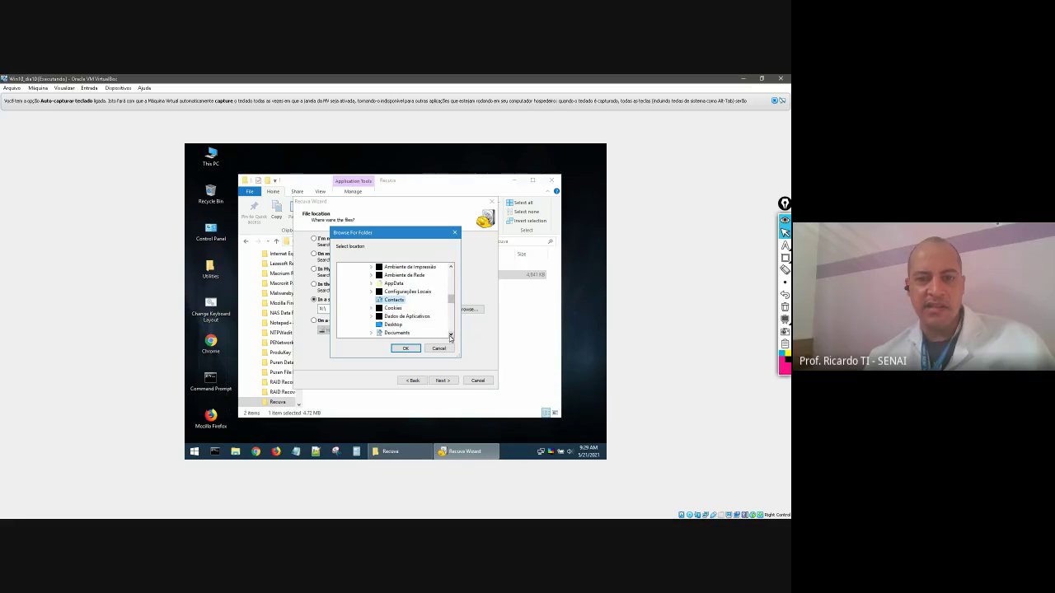
click(451, 336)
click(390, 318)
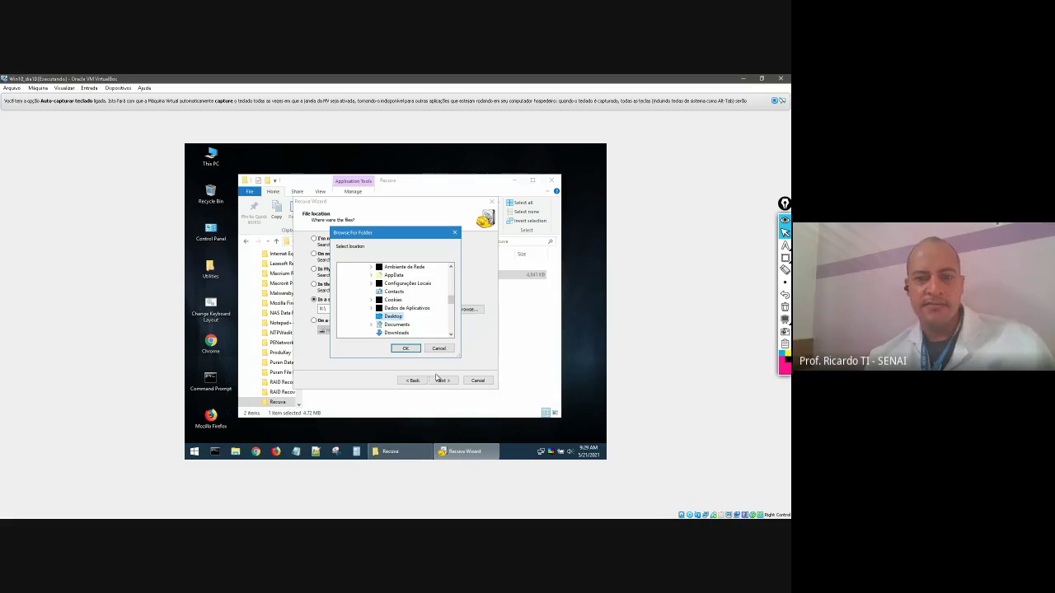
click(412, 350)
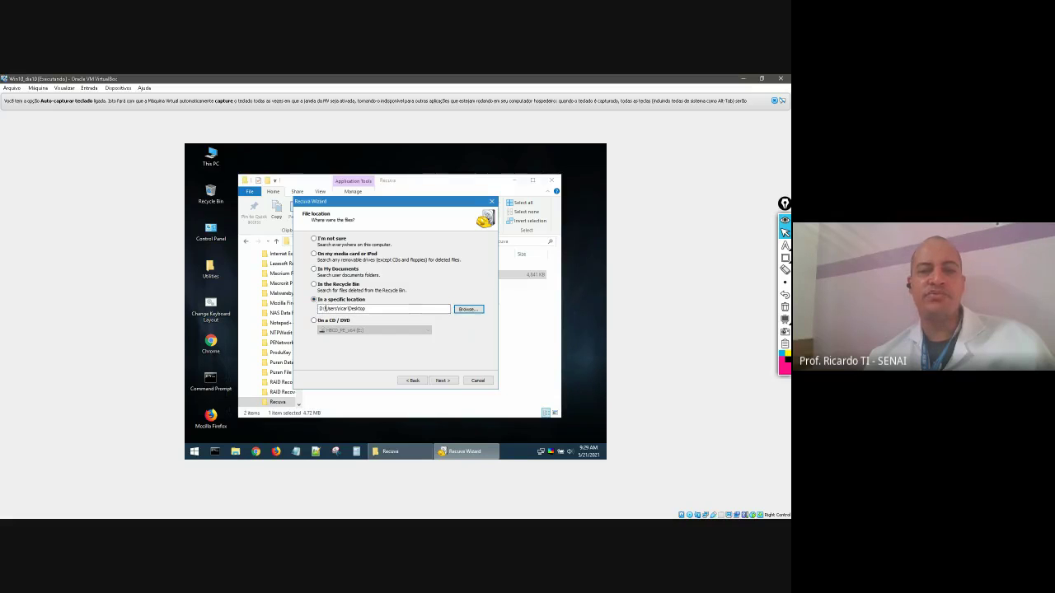
Advance to the ready page, cancel the Recuva wizard, and close Recuva.
click(440, 380)
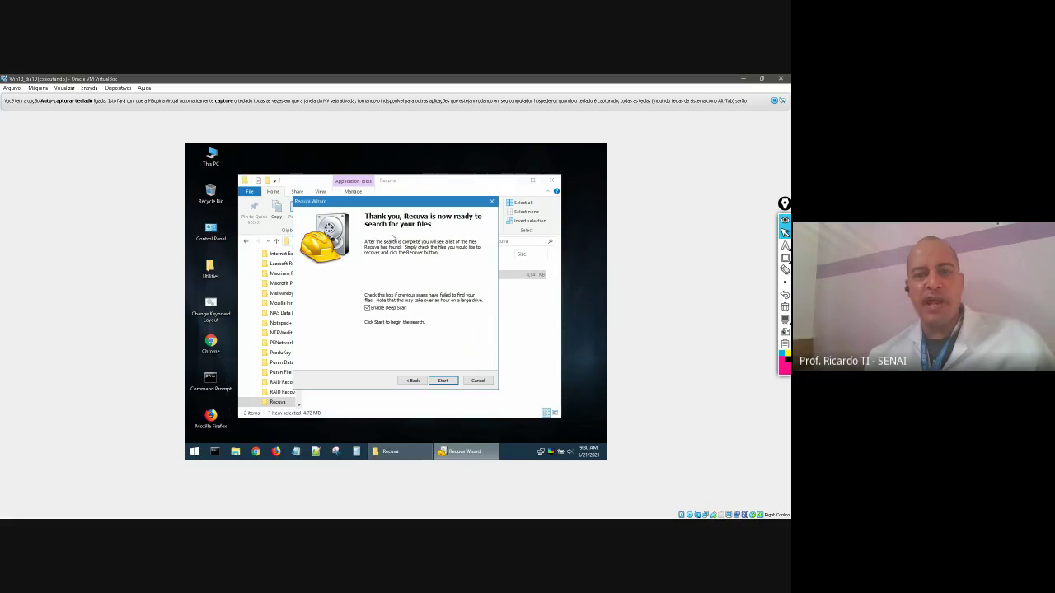
click(478, 382)
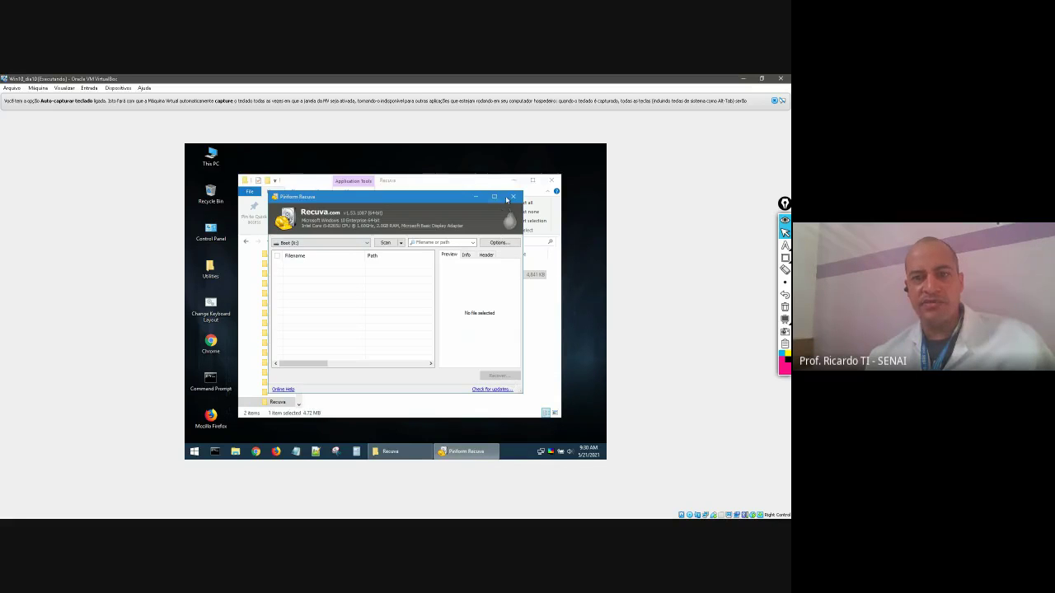
click(513, 198)
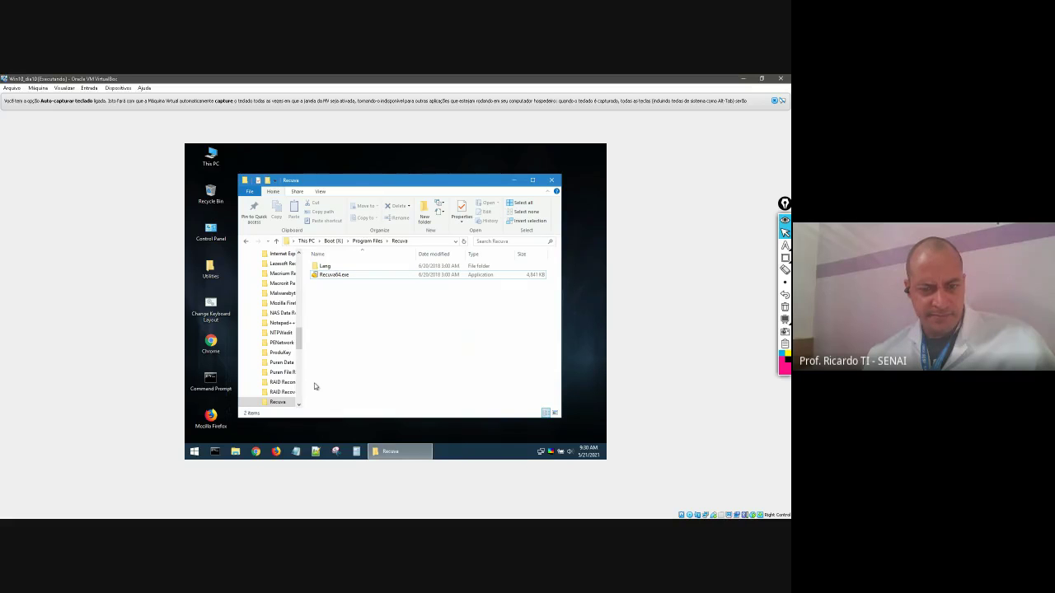
Widen the folder pane, open Program Files, then close the file browser.
scroll(299, 353, down, 3)
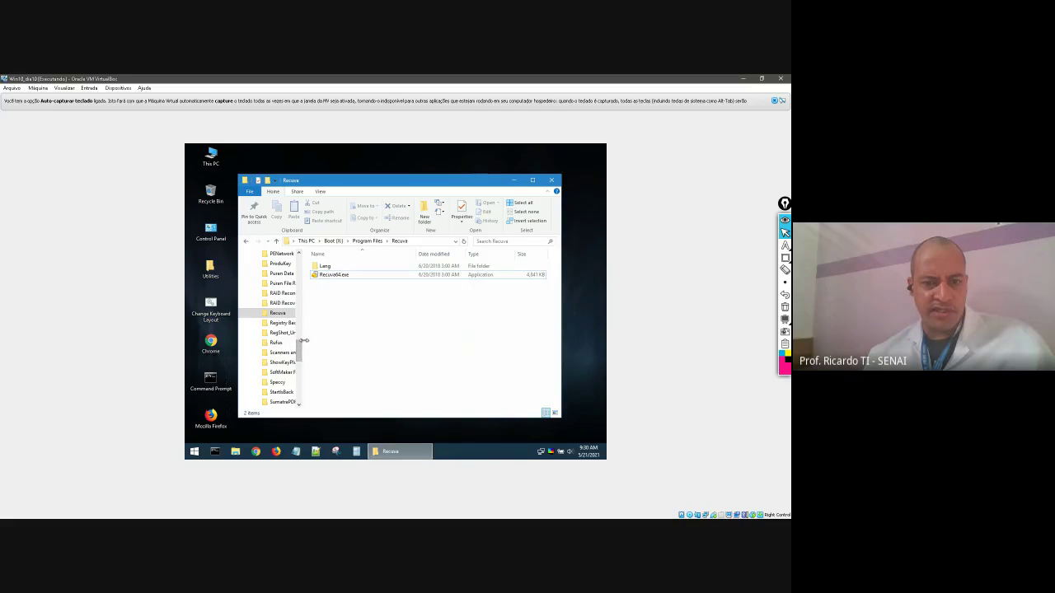
drag(299, 346, 339, 262)
scroll(338, 361, down, 2)
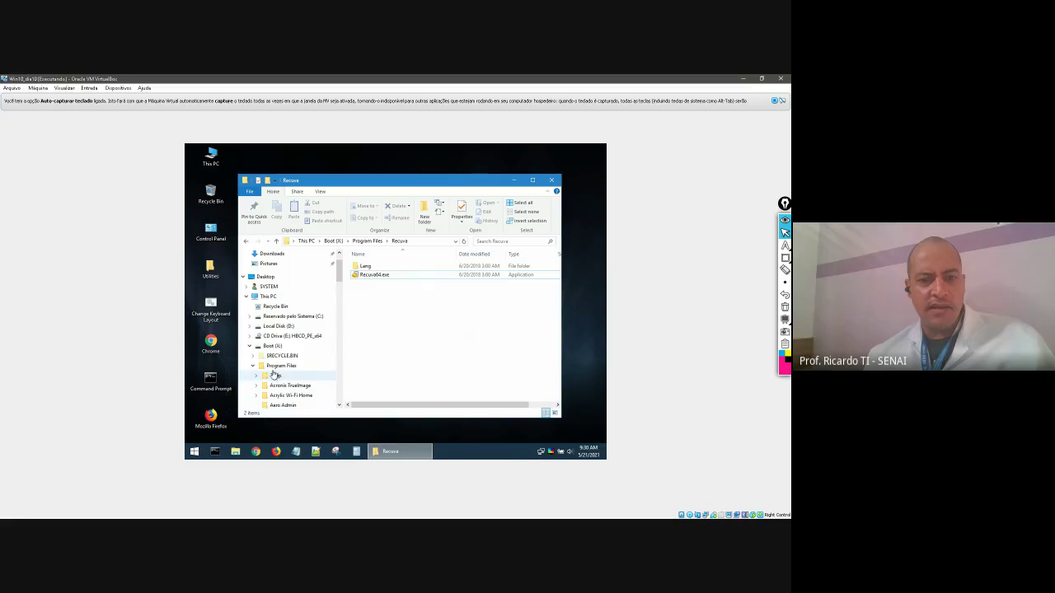
click(277, 367)
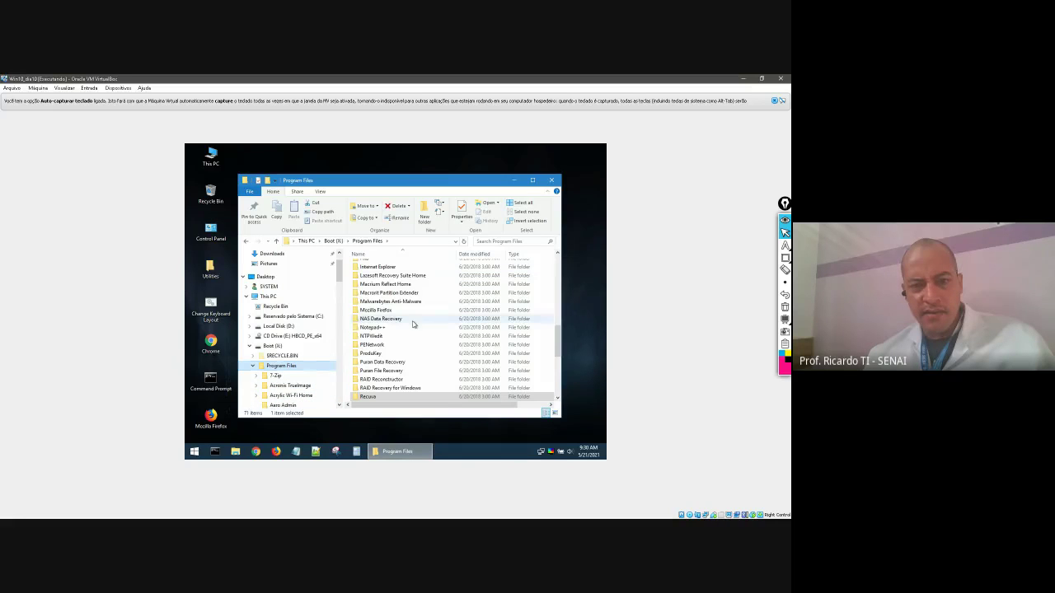
click(551, 180)
Open the Utilities, Hard Disk Tools and Data Recovery folders from the desktop.
double_click(211, 269)
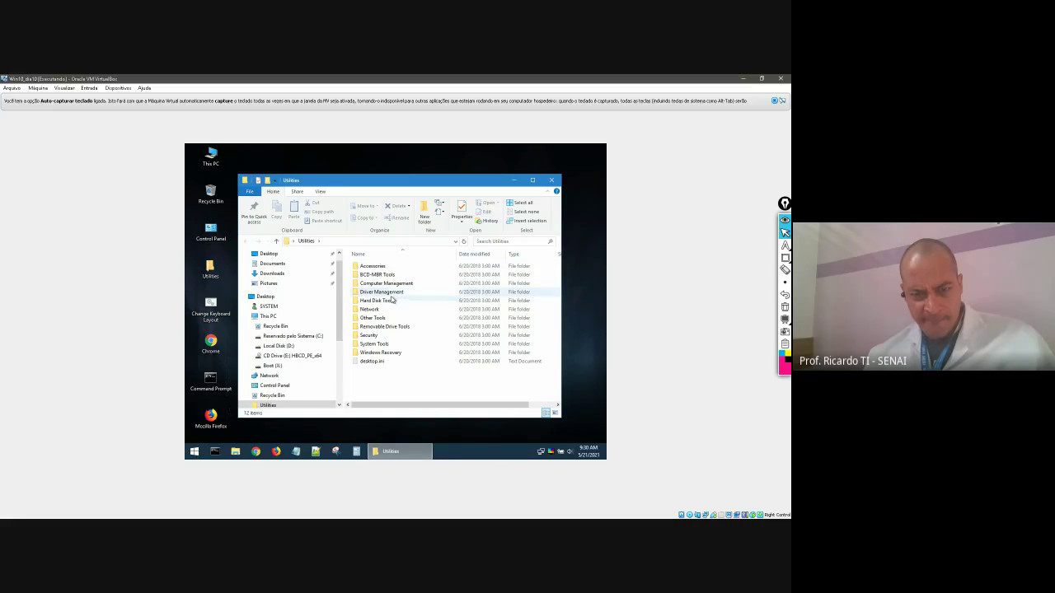
double_click(391, 302)
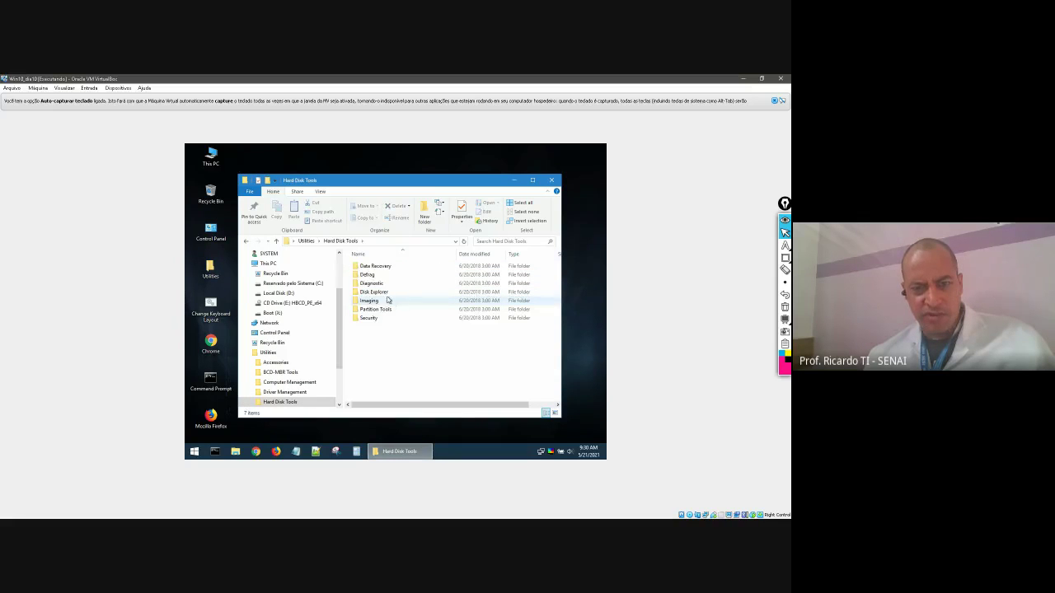
double_click(376, 266)
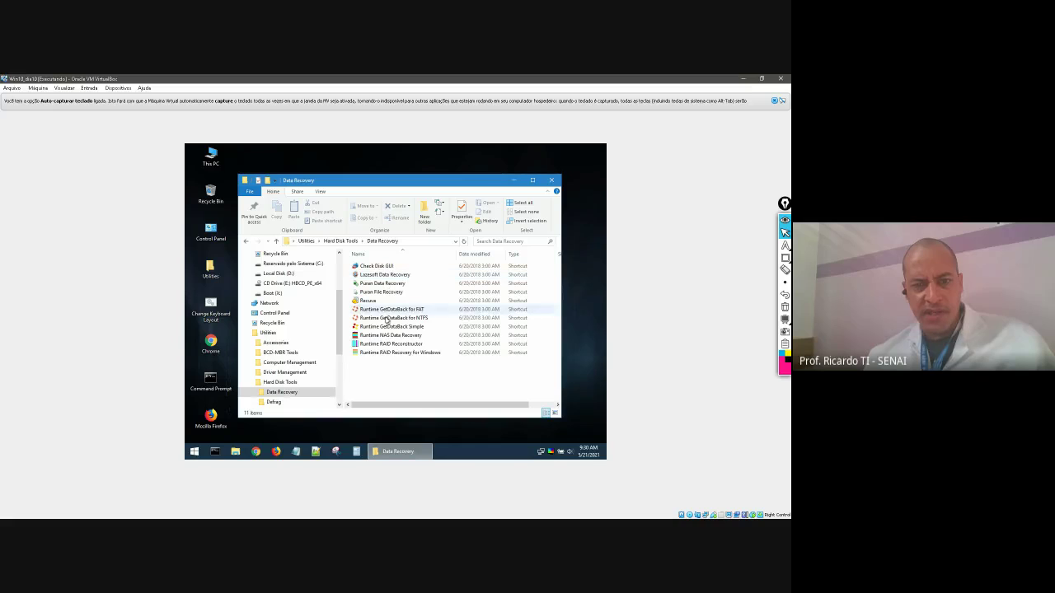
Look over the Recuva and Runtime recovery shortcuts, then launch GetDataBack for NTFS.
click(377, 301)
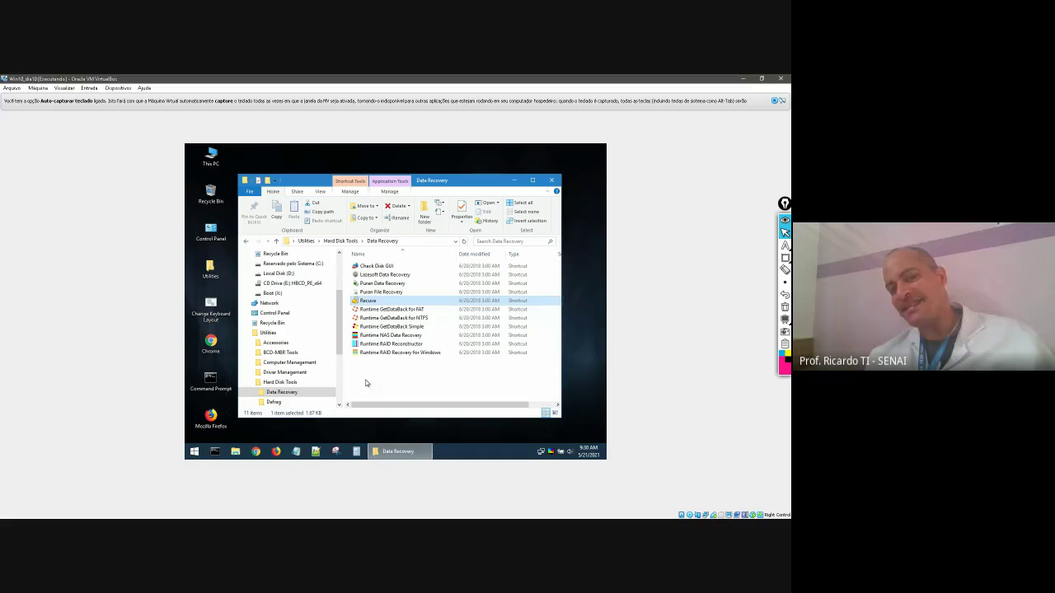
click(393, 309)
click(389, 336)
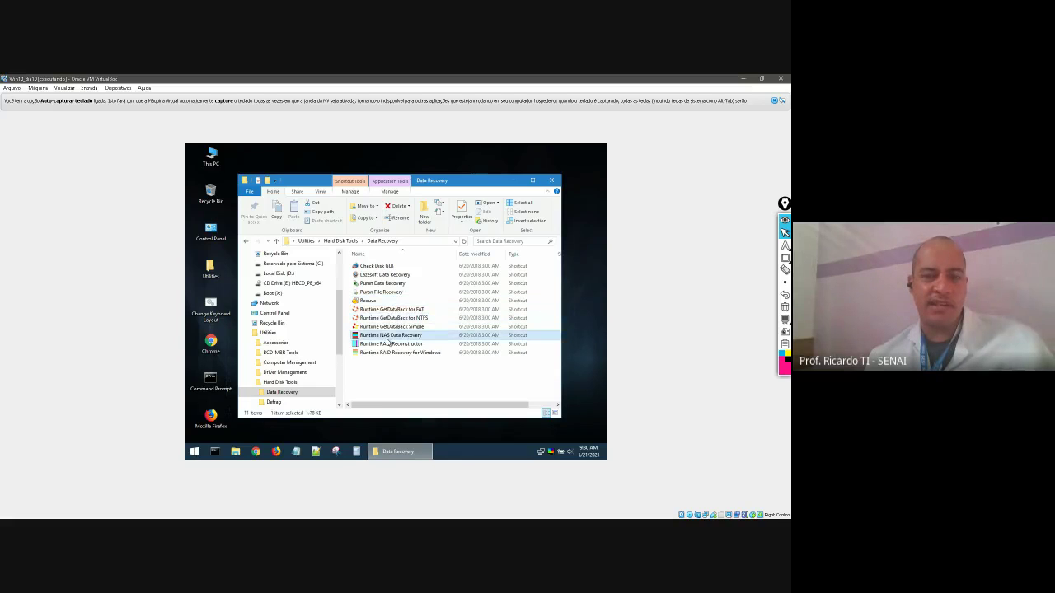
click(389, 354)
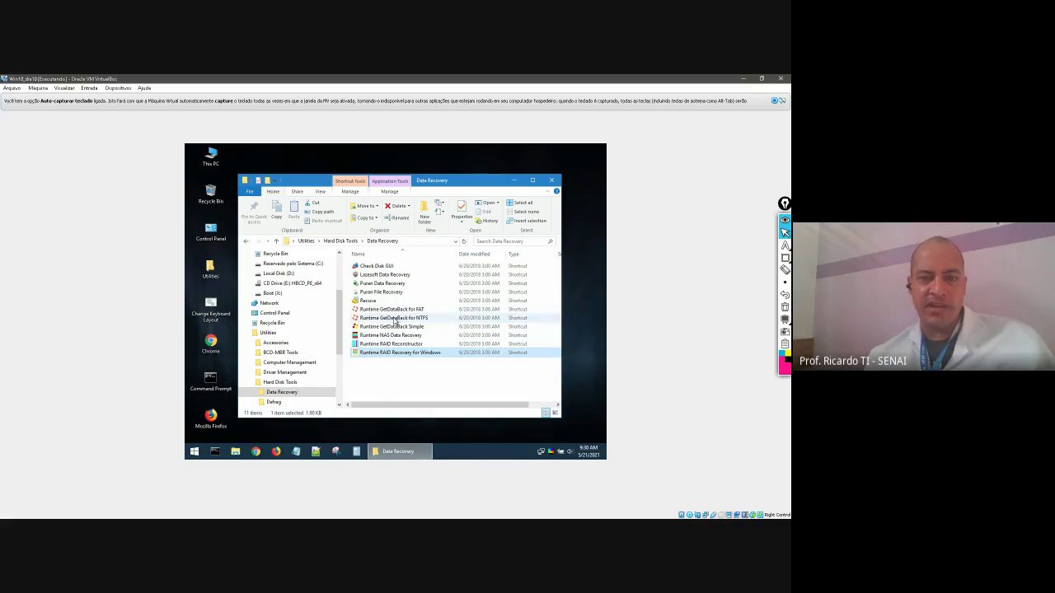
click(418, 318)
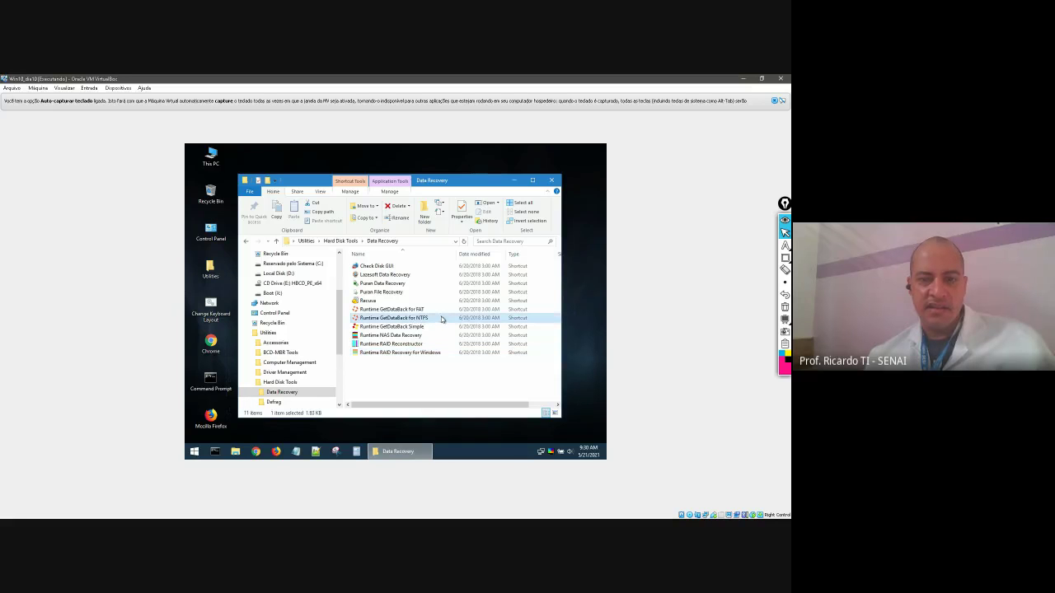
double_click(427, 320)
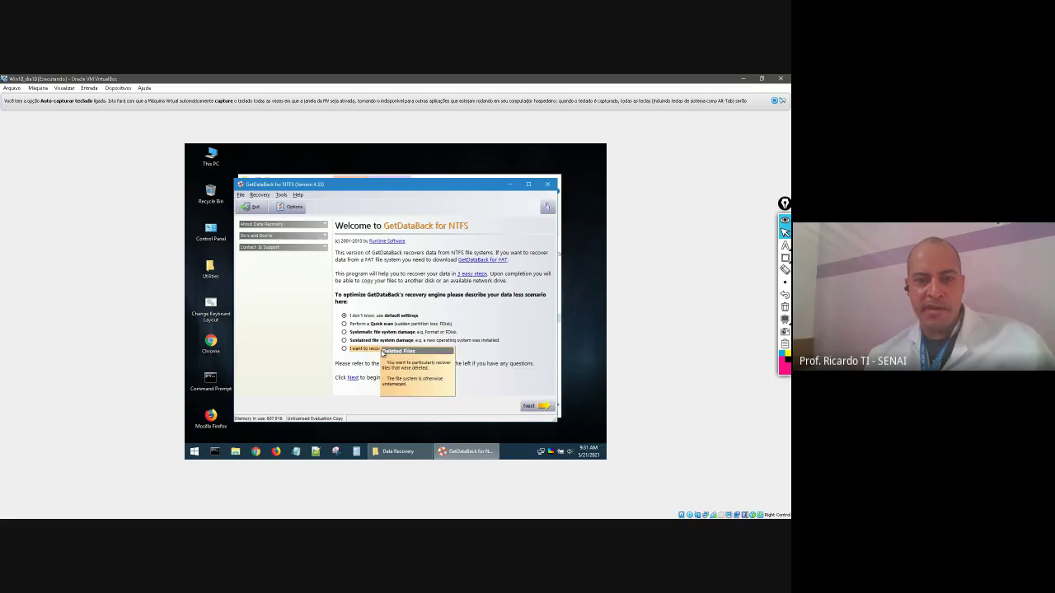
Choose the 'I want to recover deleted files' scenario and continue to drive selection.
click(372, 352)
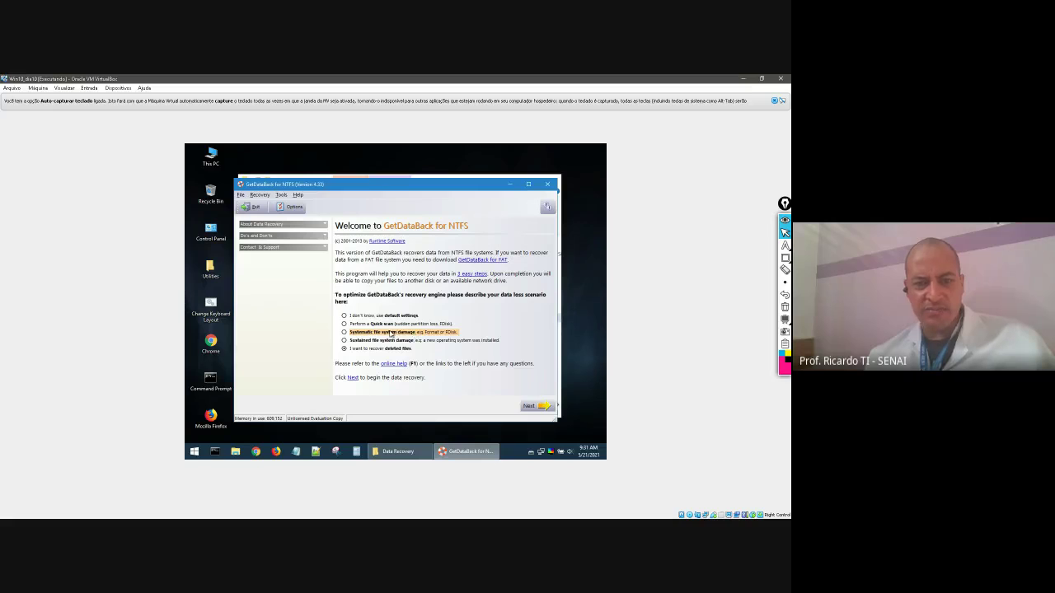
mouse_move(391, 334)
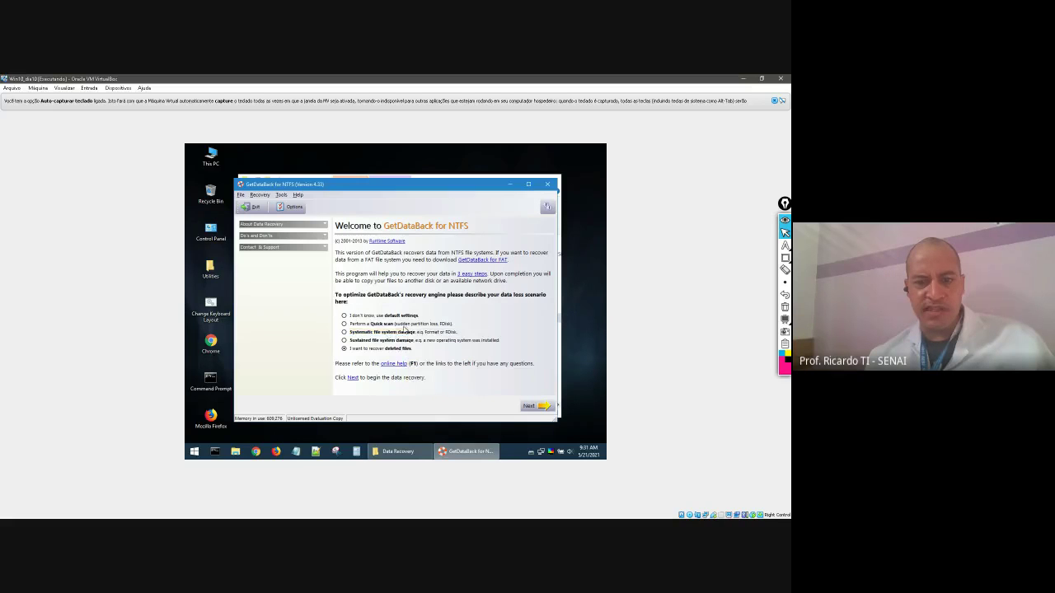
mouse_move(437, 326)
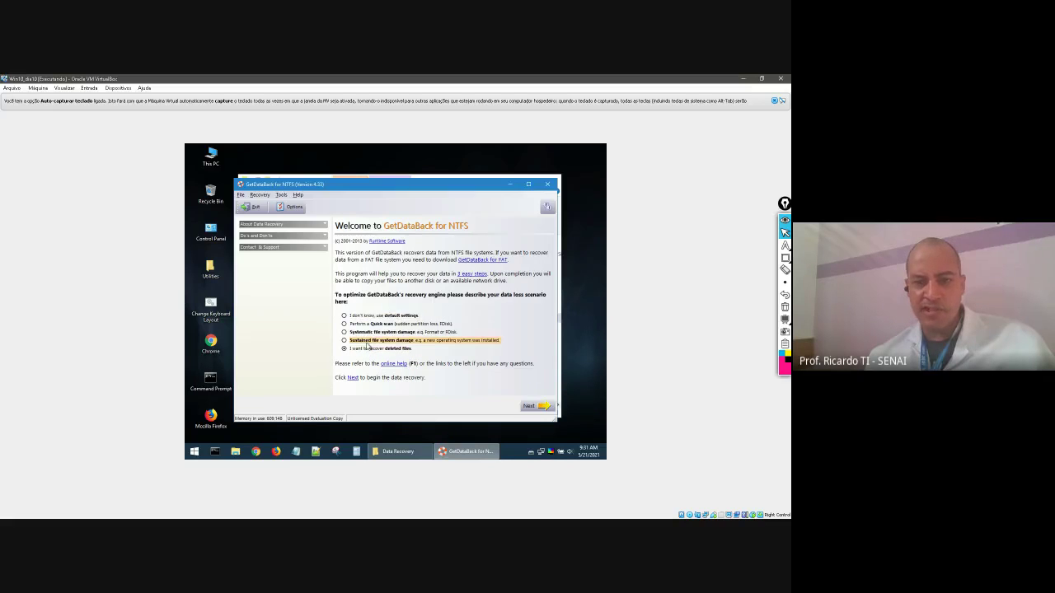
click(536, 406)
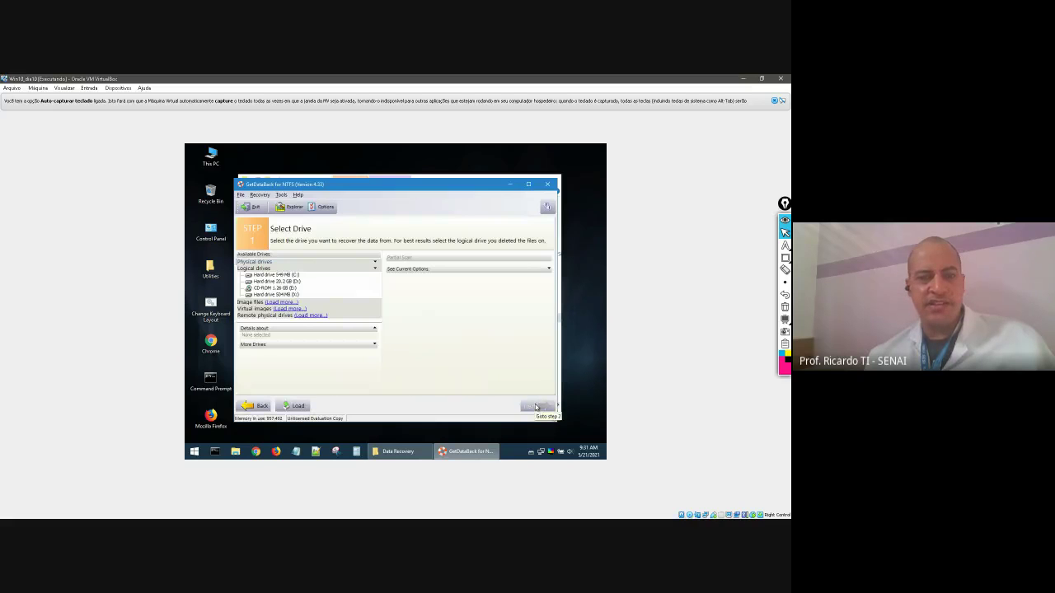
Scan the 20.2 GB D: drive and accept the found NTFS file system.
click(278, 282)
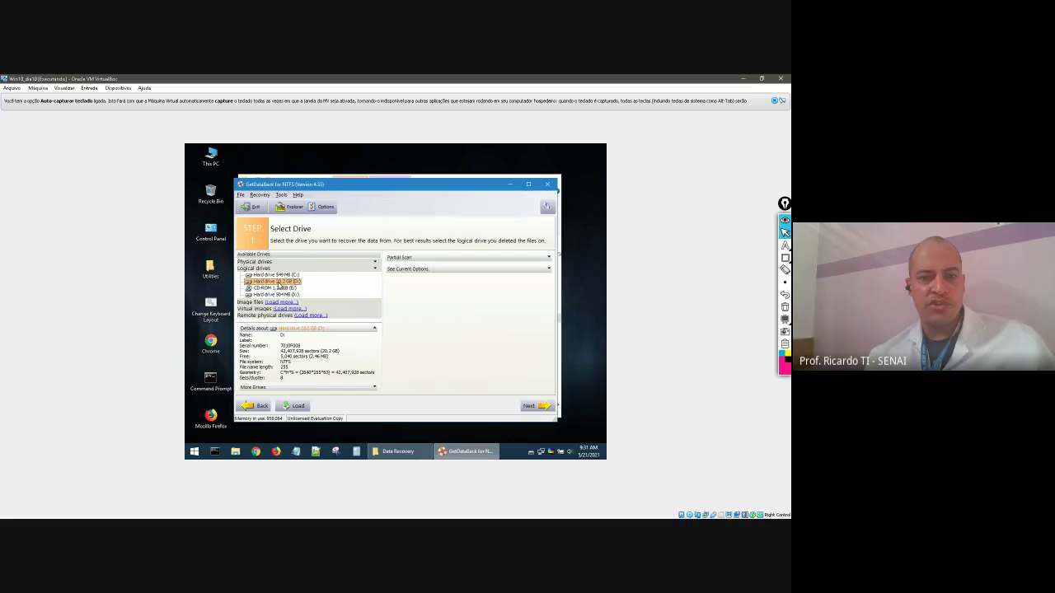
click(534, 407)
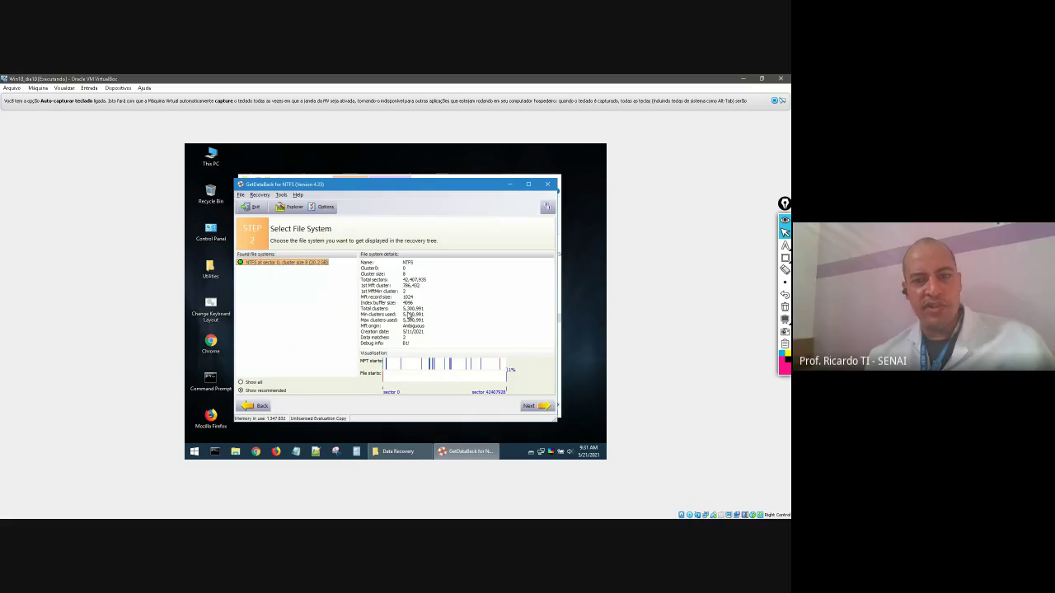
click(542, 407)
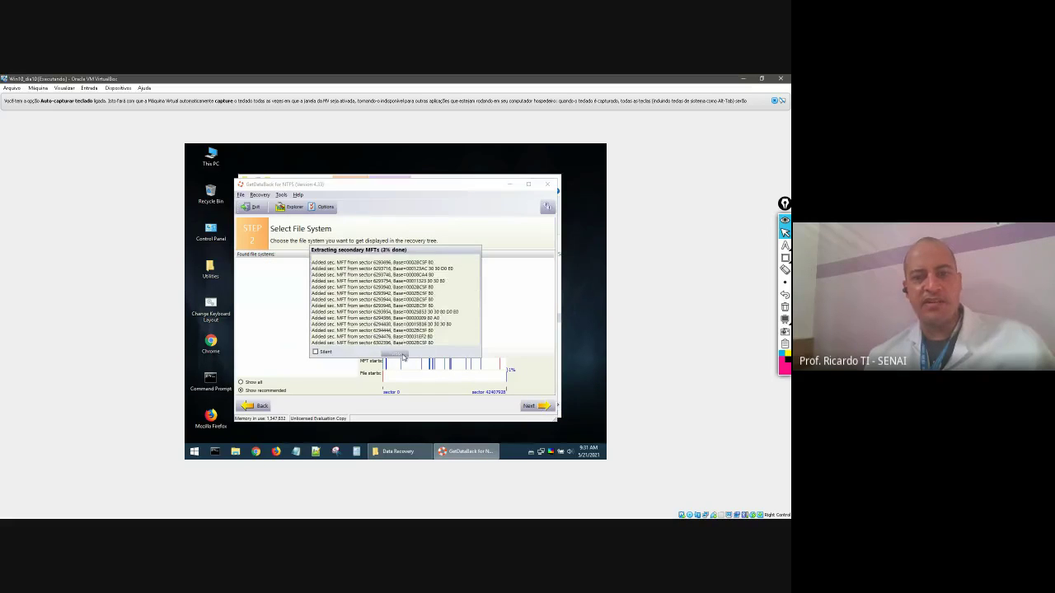
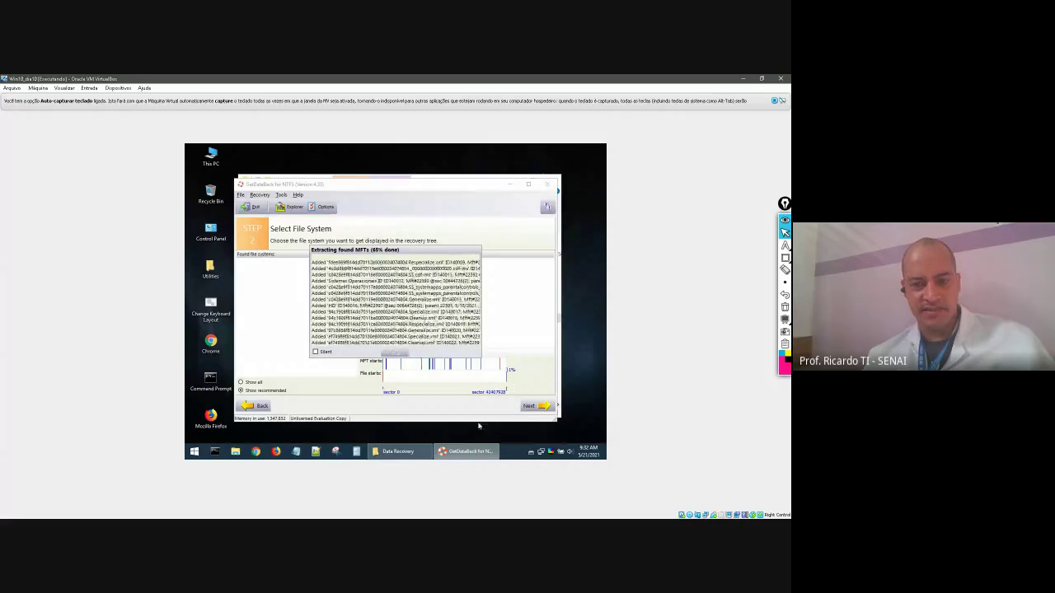
Close GetDataBack for NTFS mid-extraction from its taskbar preview and confirm exiting.
mouse_move(475, 452)
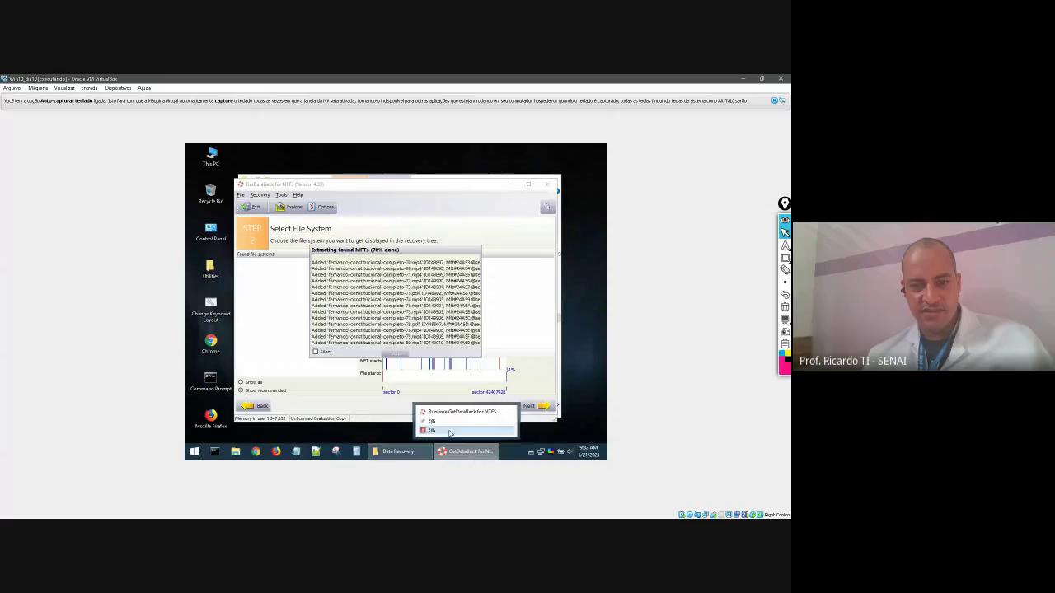
click(438, 431)
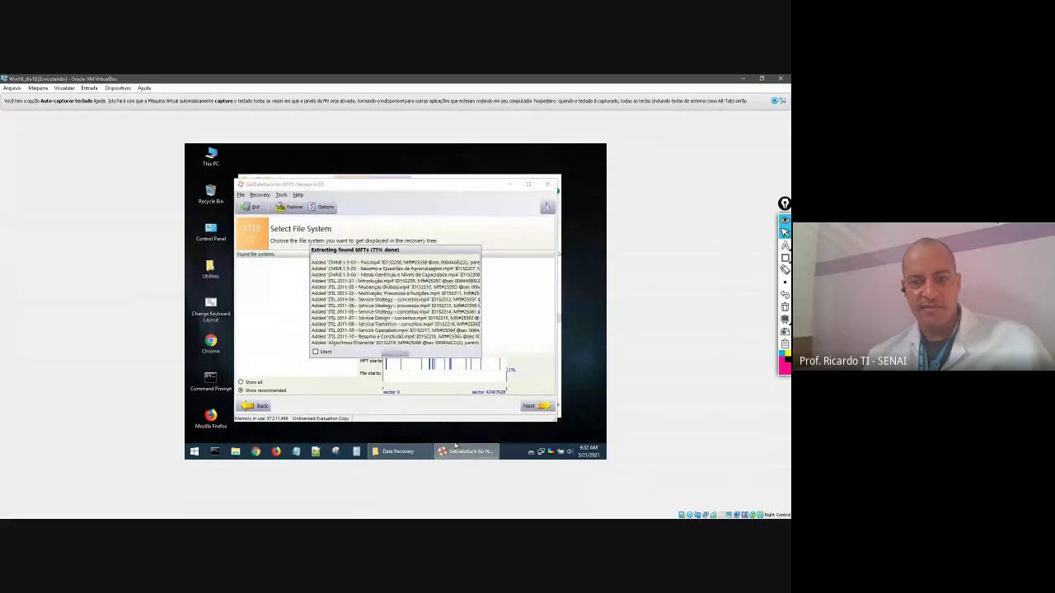
mouse_move(460, 446)
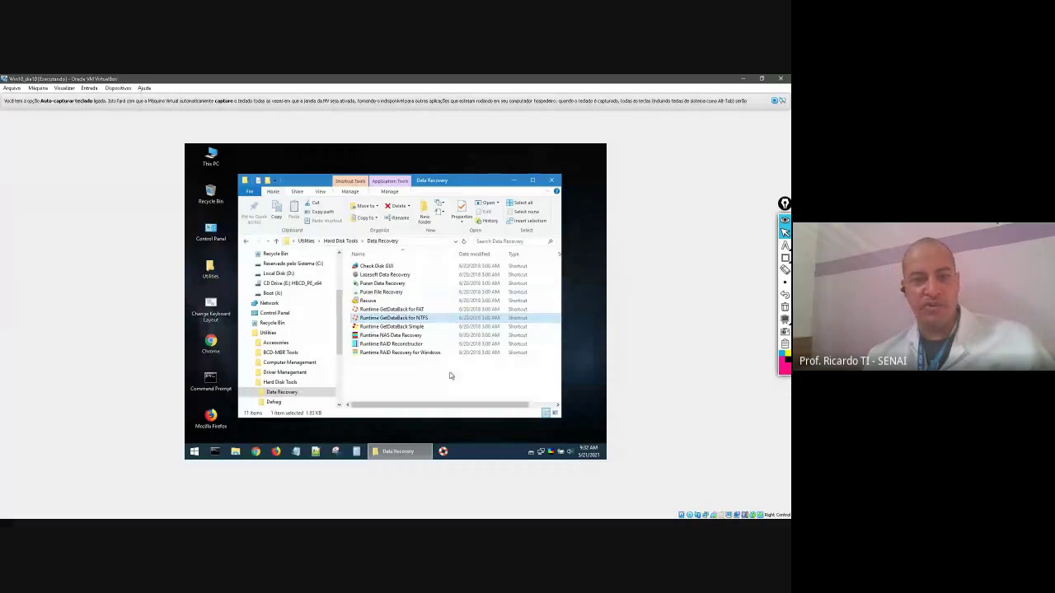
Select the Recuva and GetDataBack for NTFS shortcuts in the Data Recovery folder.
click(522, 391)
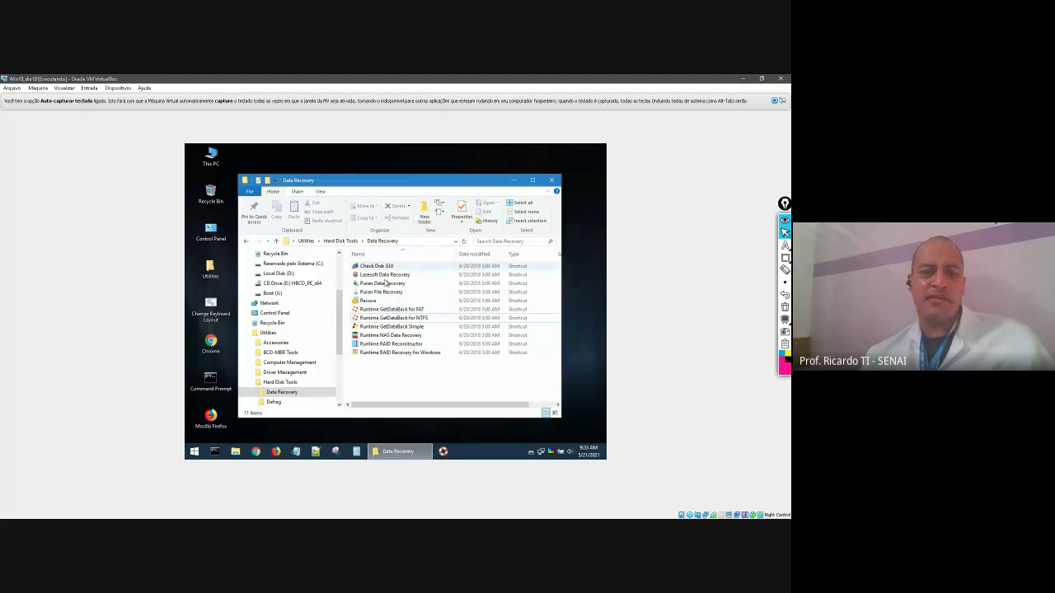
drag(429, 389, 394, 262)
click(397, 371)
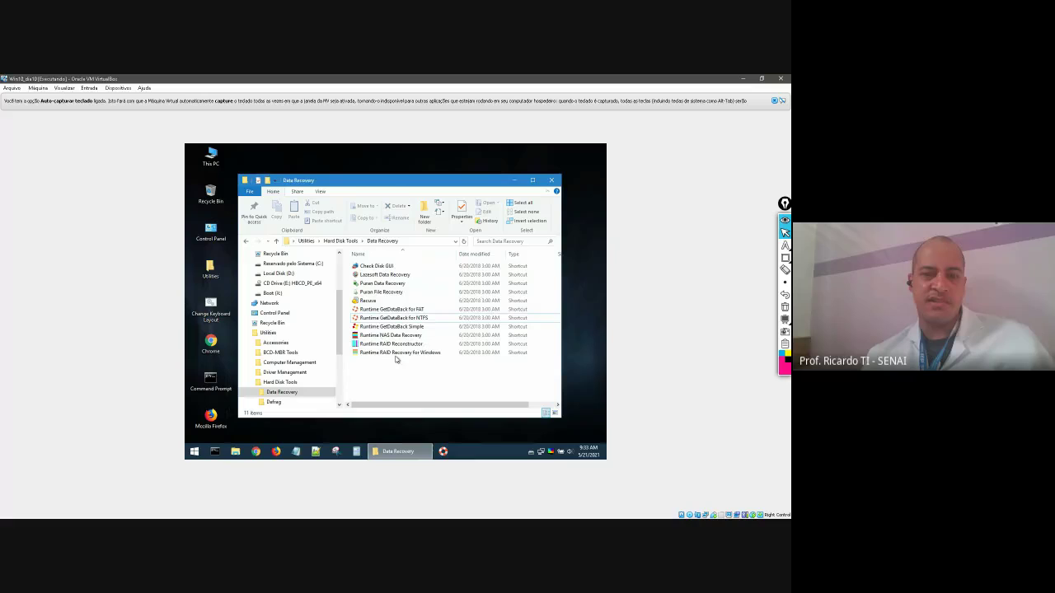
click(366, 300)
click(383, 318)
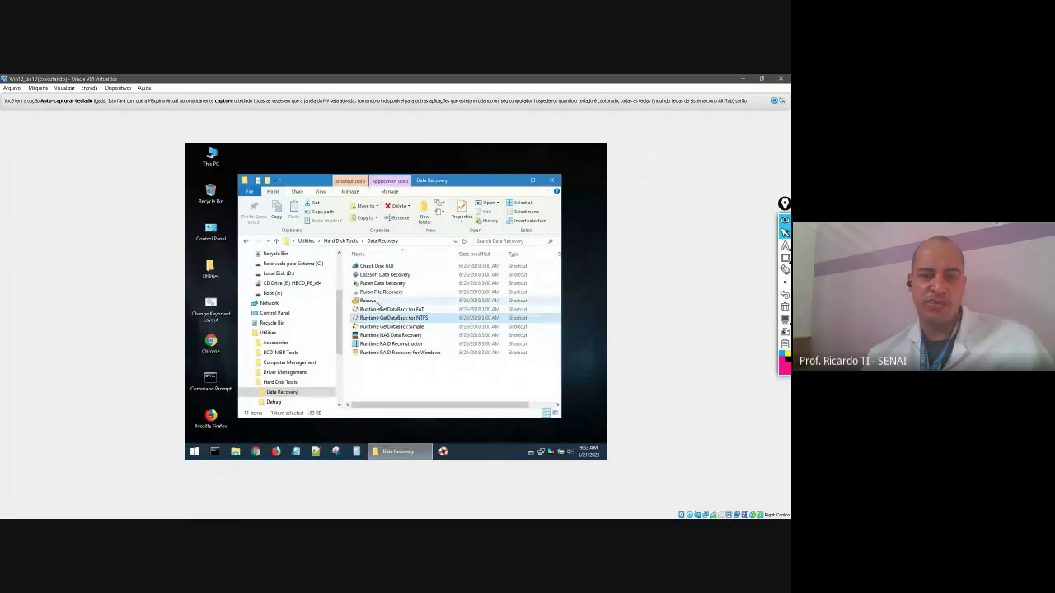
click(377, 302)
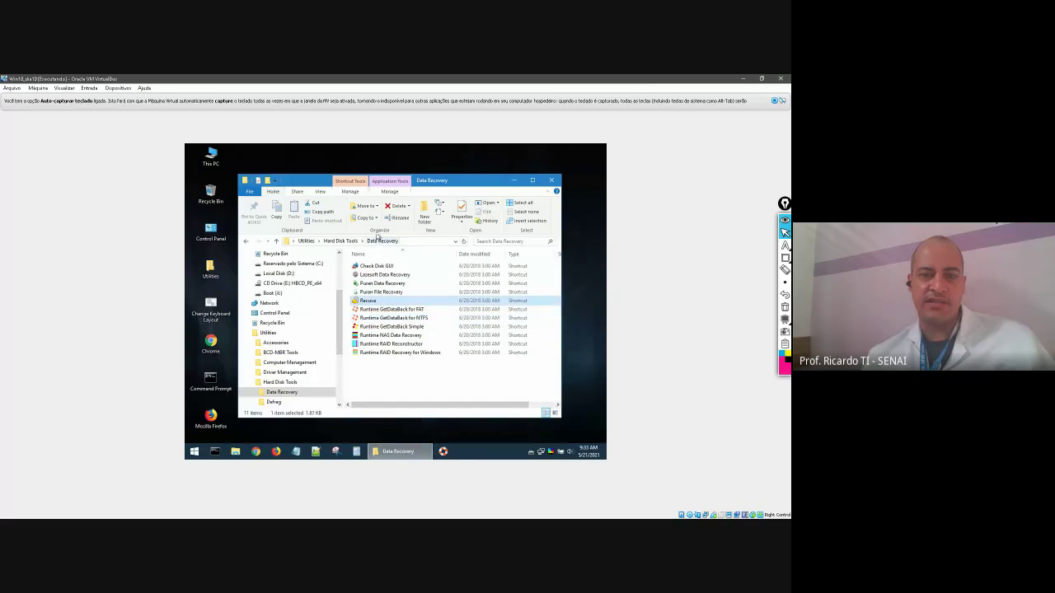
Go up to Hard Disk Tools, open the Defrag folder and launch Defraggler.
click(341, 241)
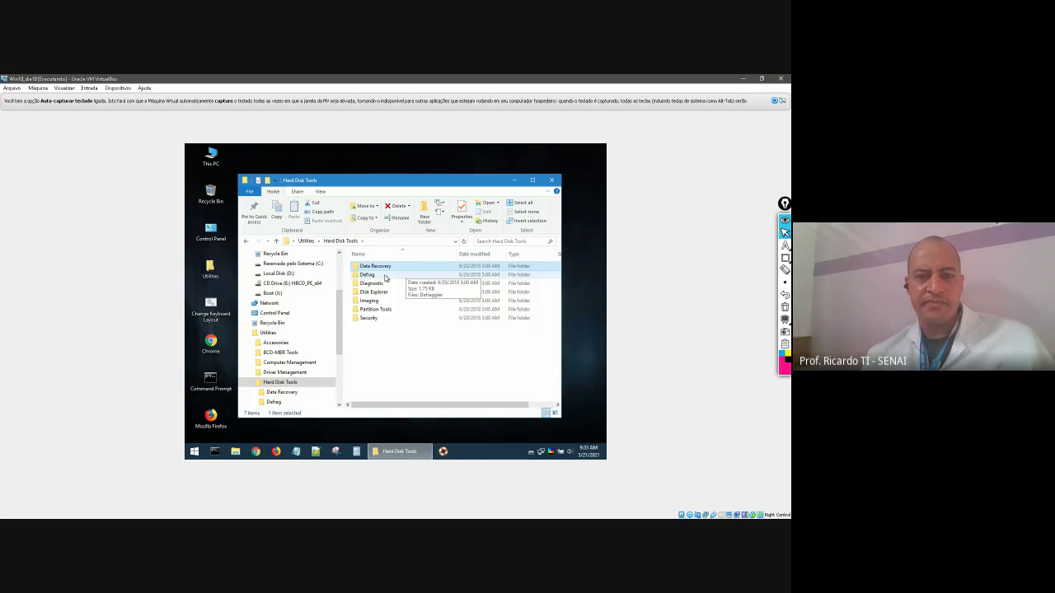
double_click(370, 275)
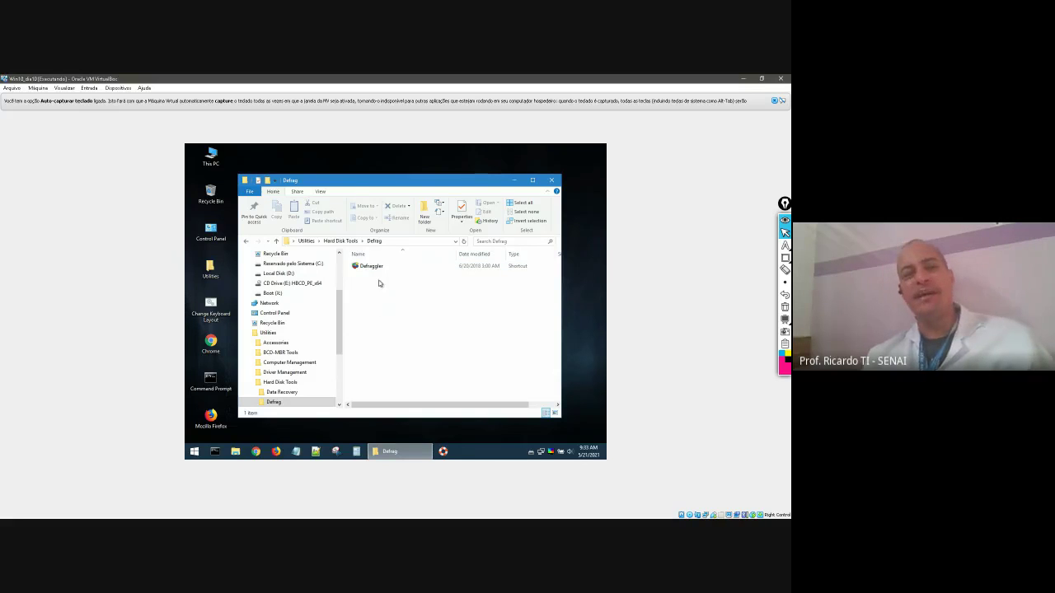
double_click(380, 271)
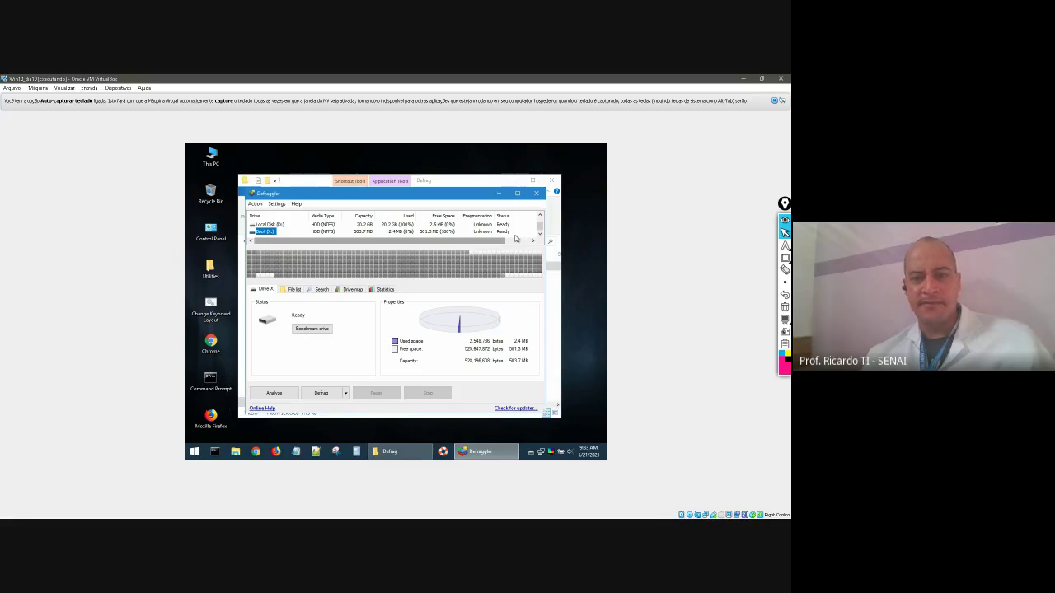
Analyze fragmentation of the Local Disk drive in Defraggler.
scroll(407, 231, up, 1)
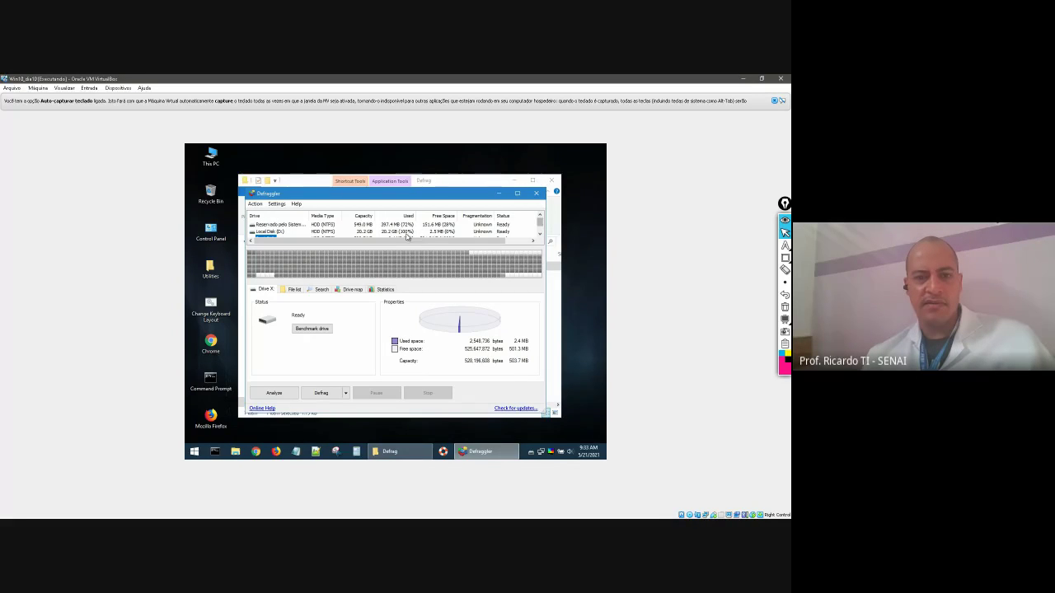
click(267, 234)
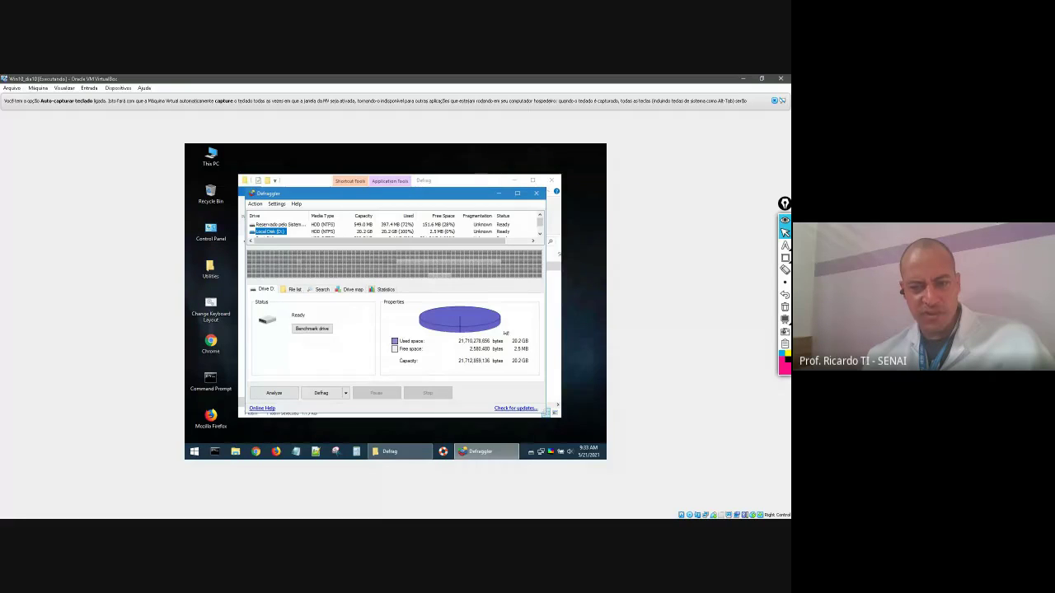
click(274, 393)
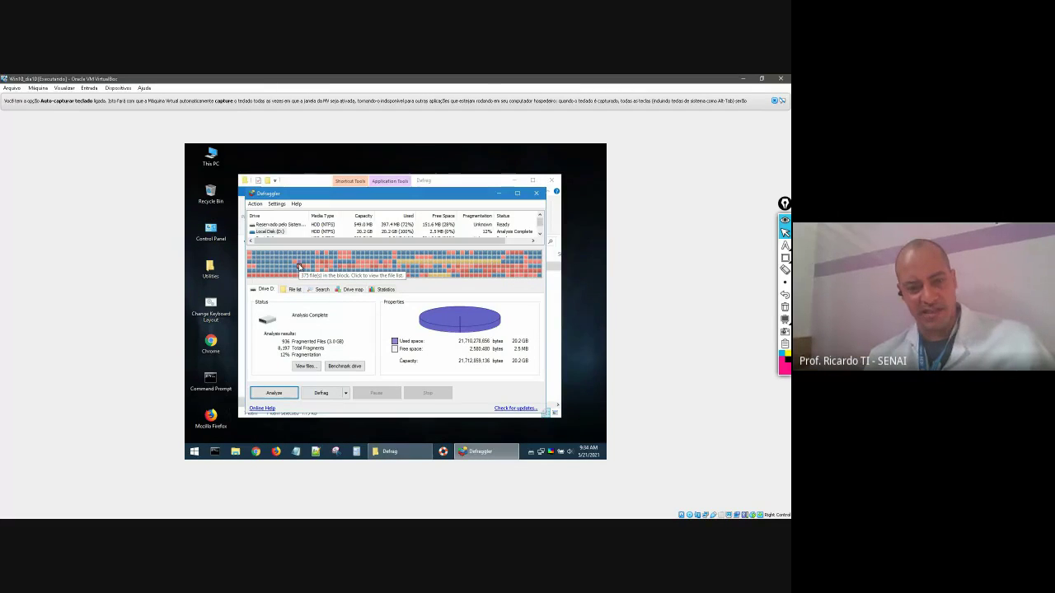
Start a Quick Defrag despite the low free space warning, abort it, and close Defraggler.
click(346, 393)
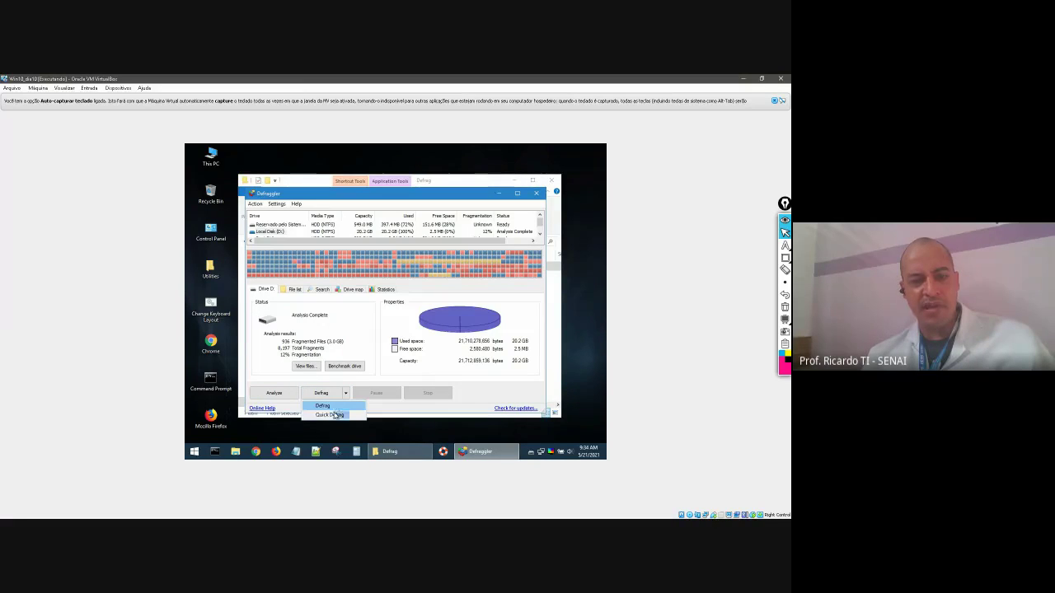
click(340, 415)
click(438, 332)
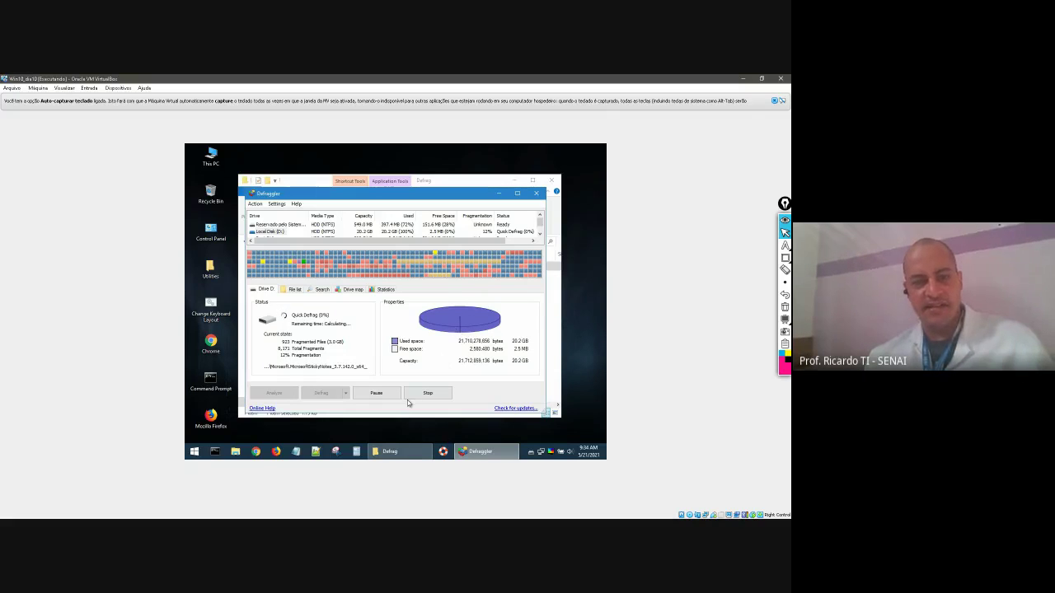
click(444, 396)
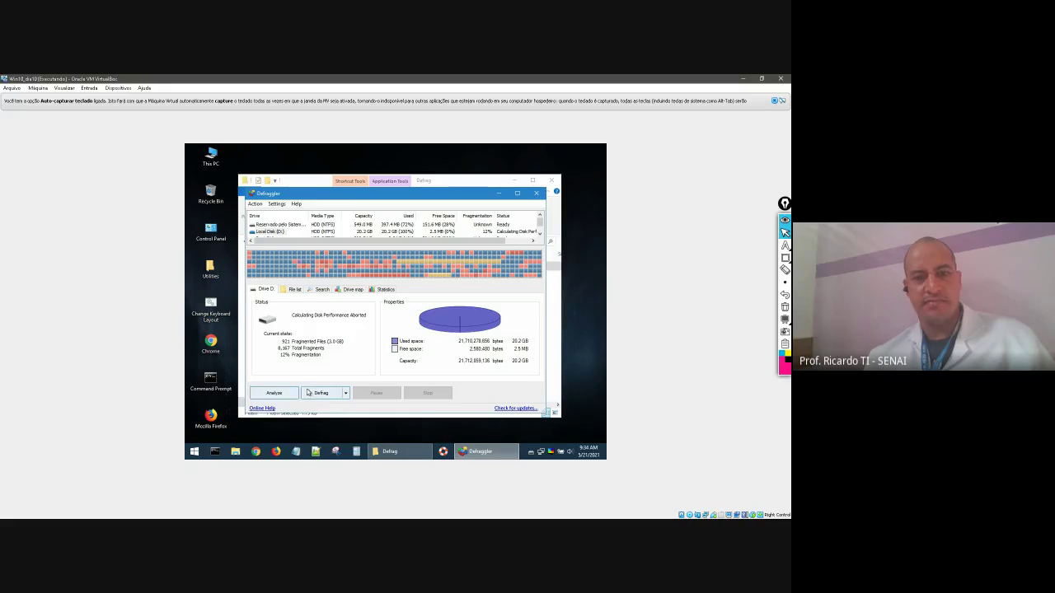
click(536, 194)
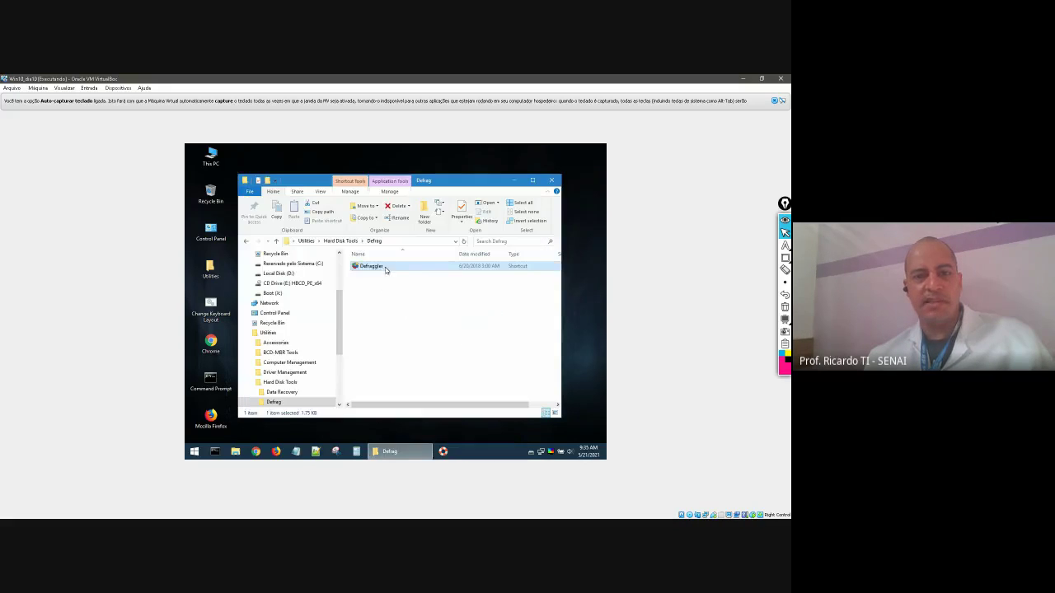
Open Hard Disk Tools > Diagnostic and launch HDDScan, closing a stray Utilities window.
click(340, 241)
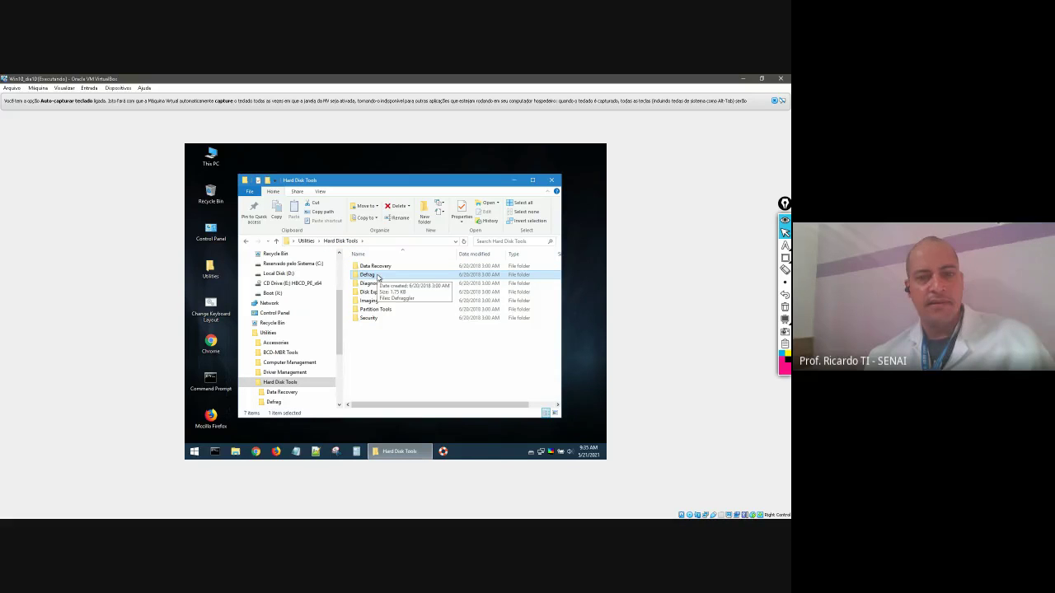
double_click(378, 283)
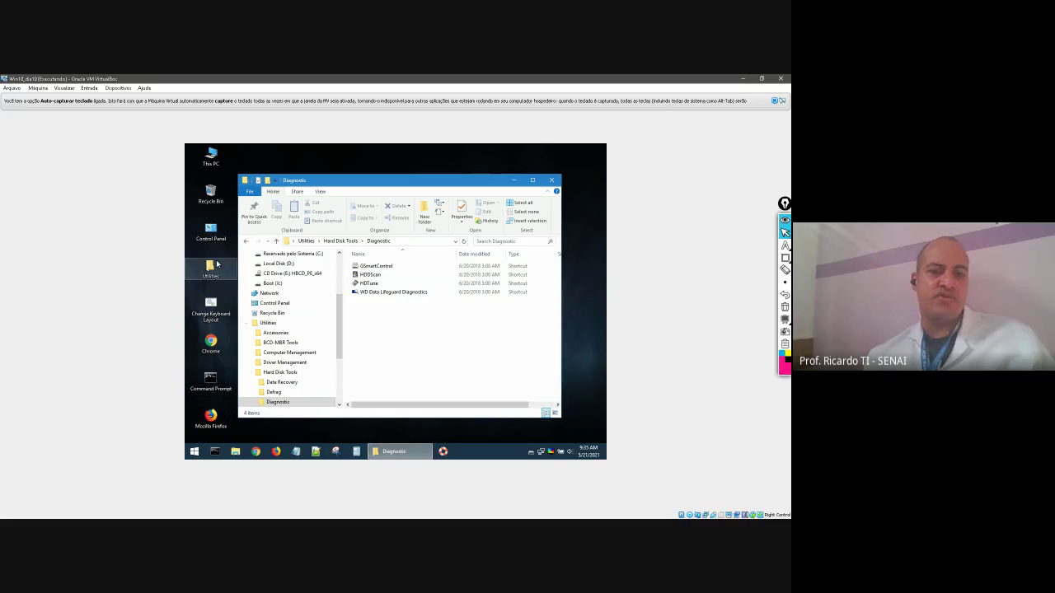
double_click(212, 266)
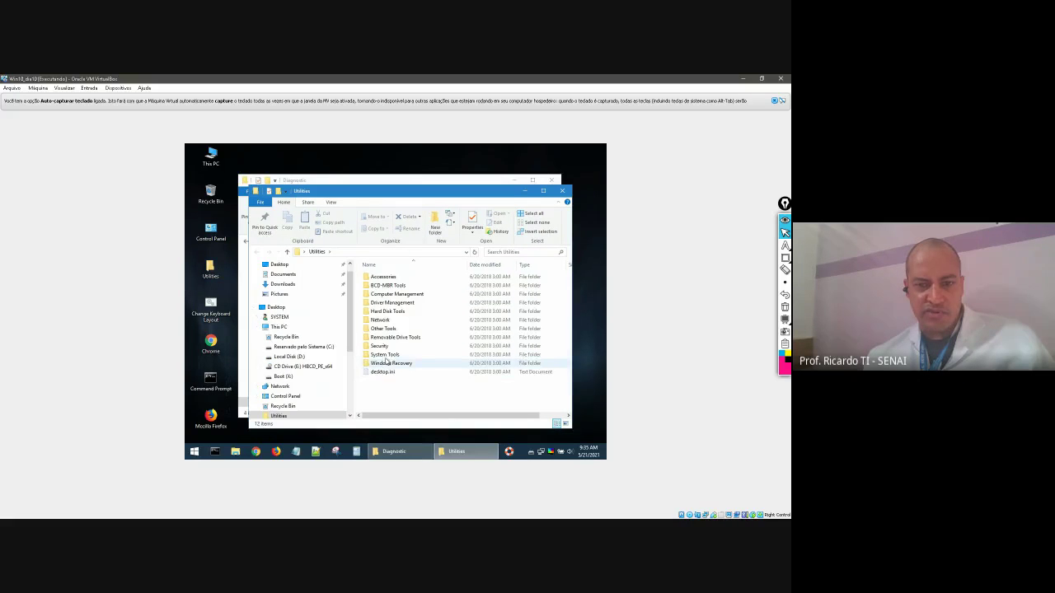
click(562, 190)
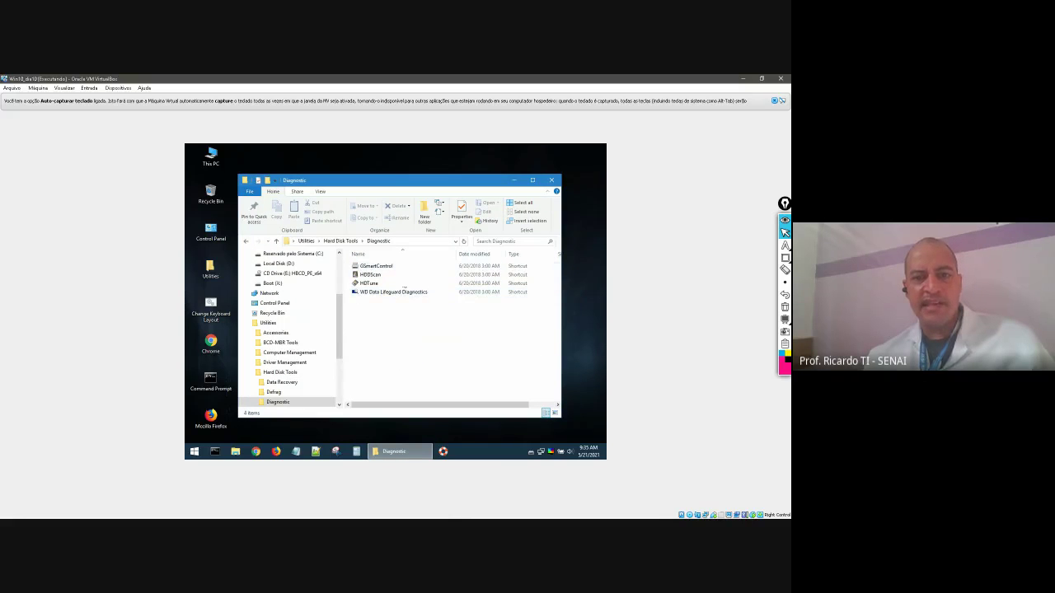
double_click(382, 278)
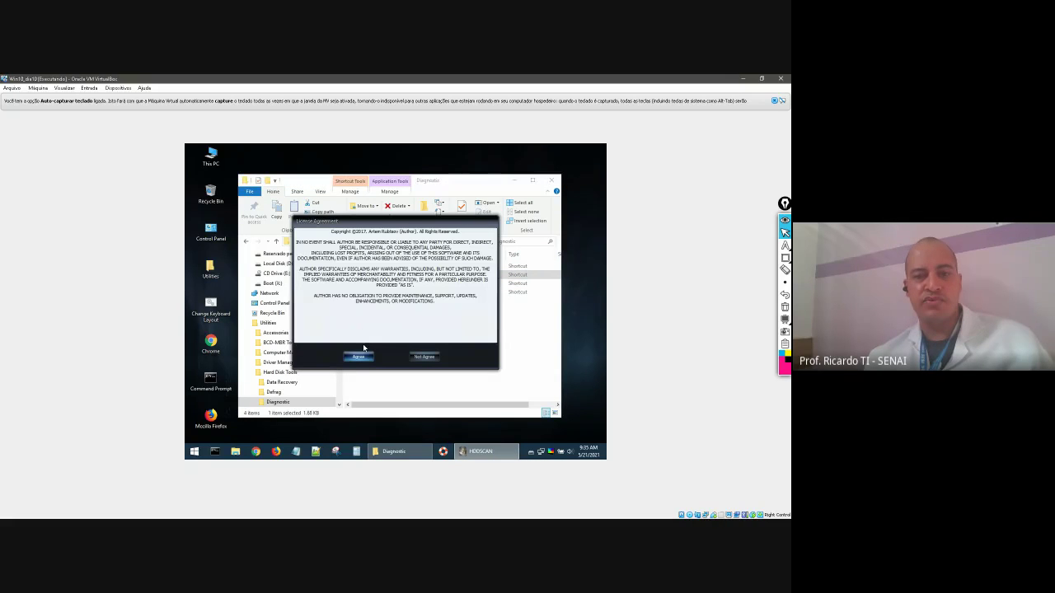
Accept the HDDScan licence and start a READ test on the VBOX HARDDISK with default settings.
click(365, 356)
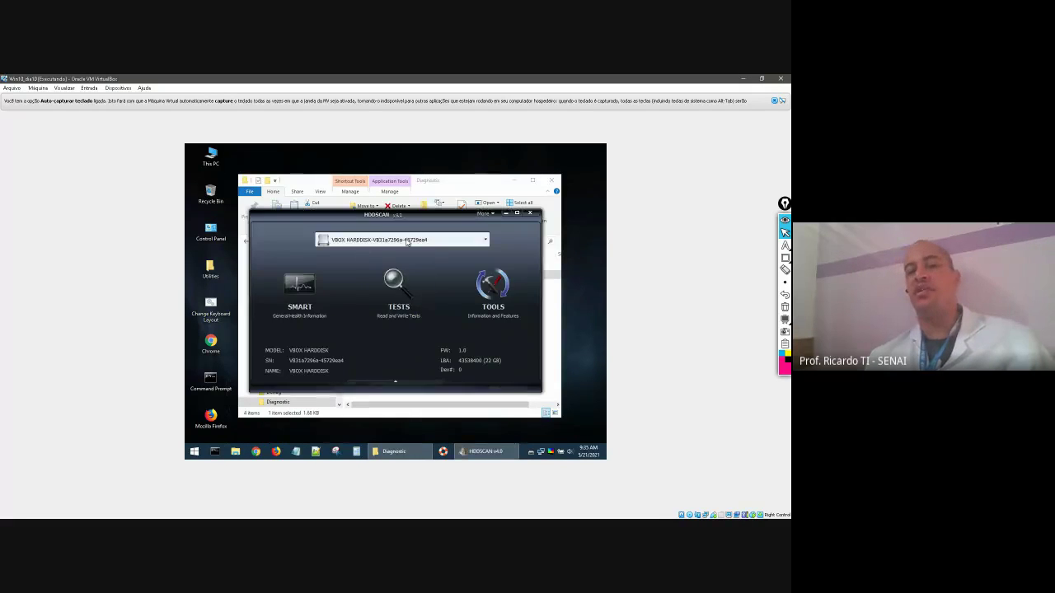
click(411, 302)
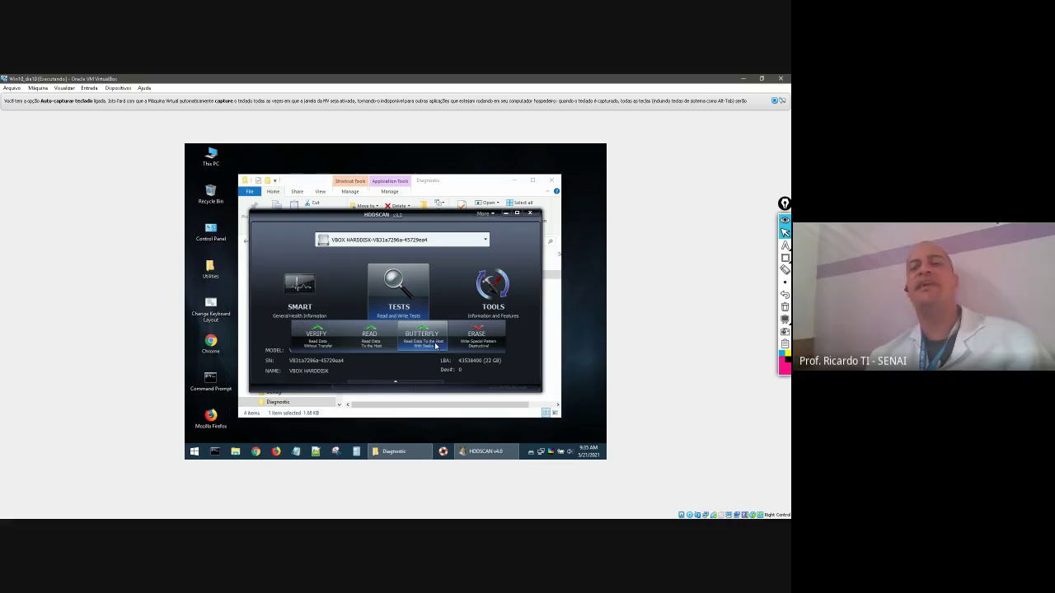
click(376, 341)
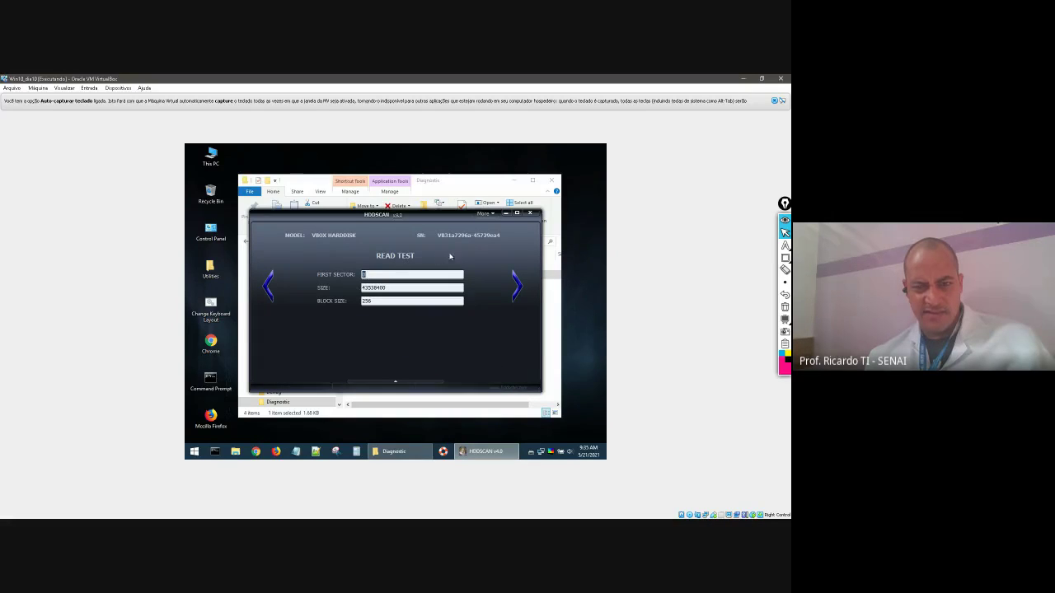
click(516, 286)
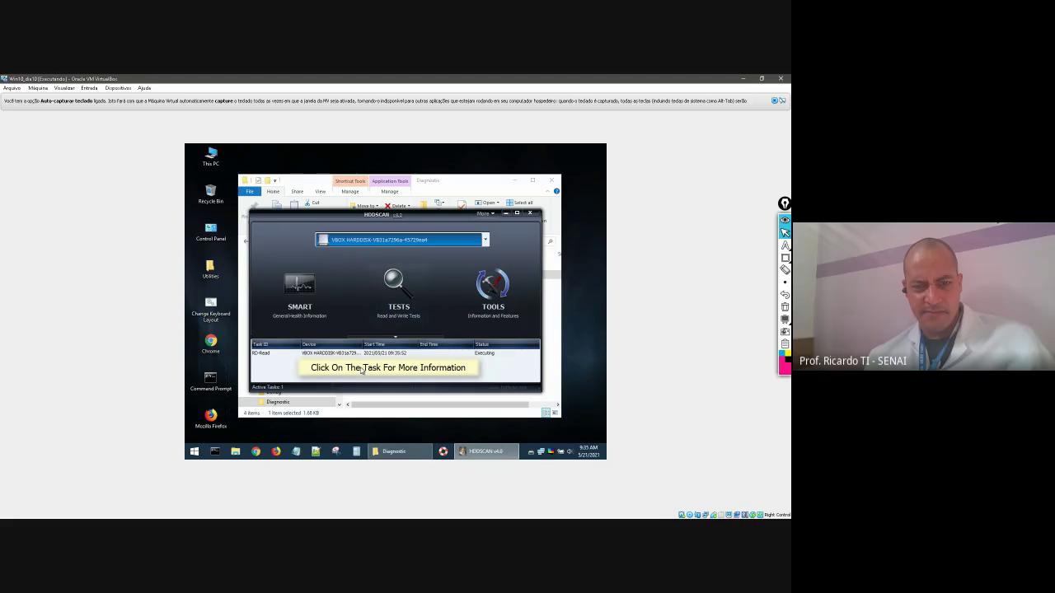
Delete the running RD-Read task so it is listed as Finished.
click(338, 354)
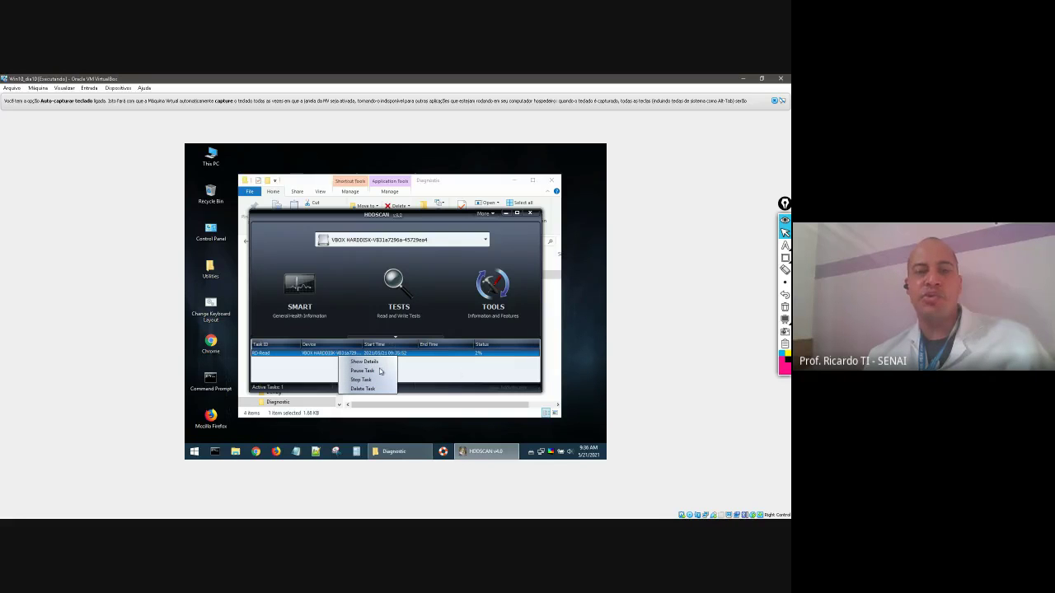
click(457, 370)
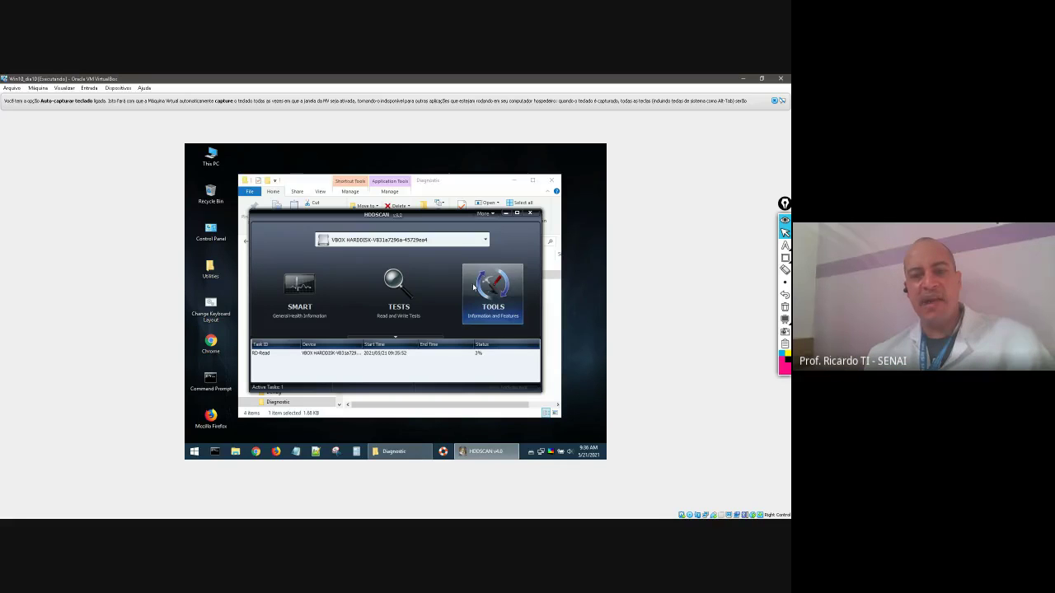
right_click(352, 358)
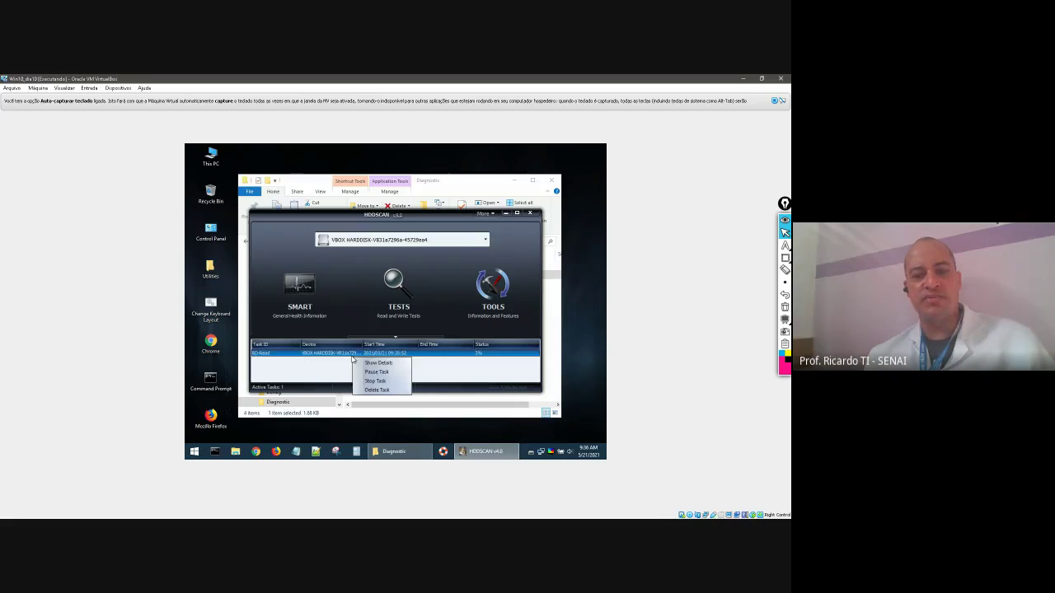
click(385, 390)
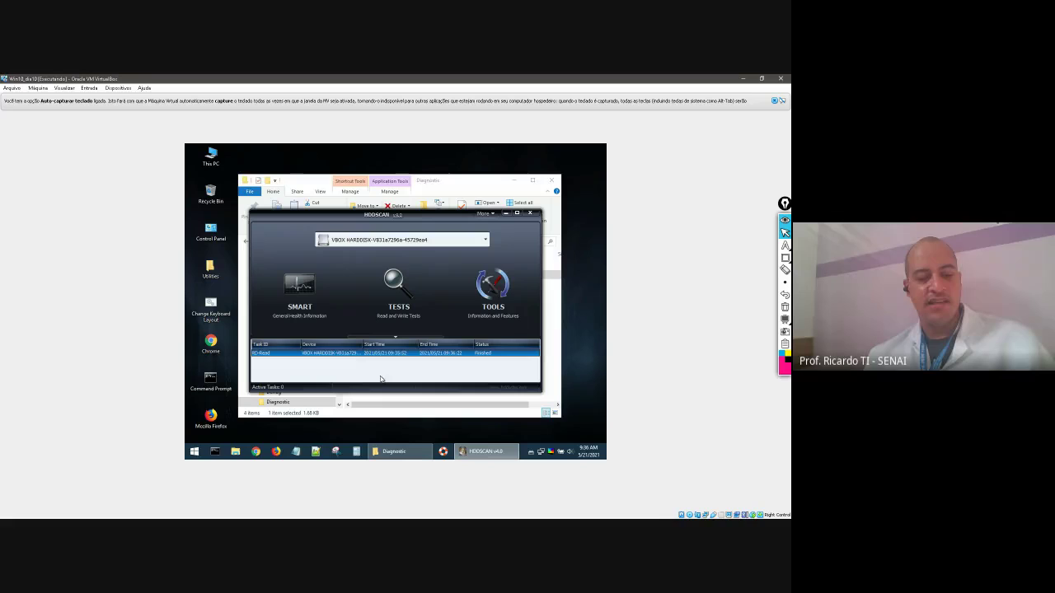
click(493, 293)
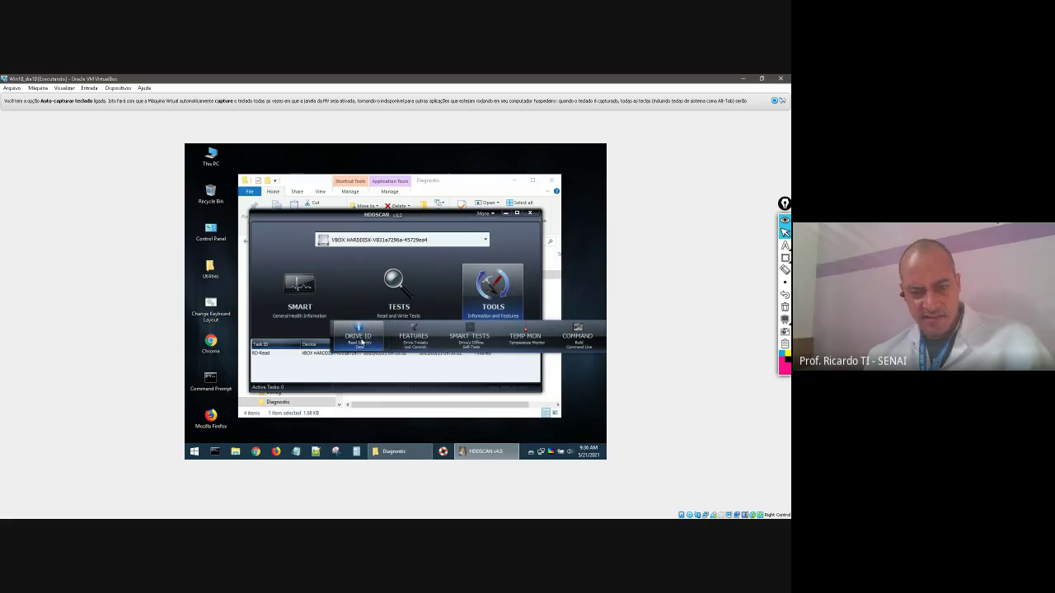
Start the drive temperature monitor and show its live readout details.
click(534, 344)
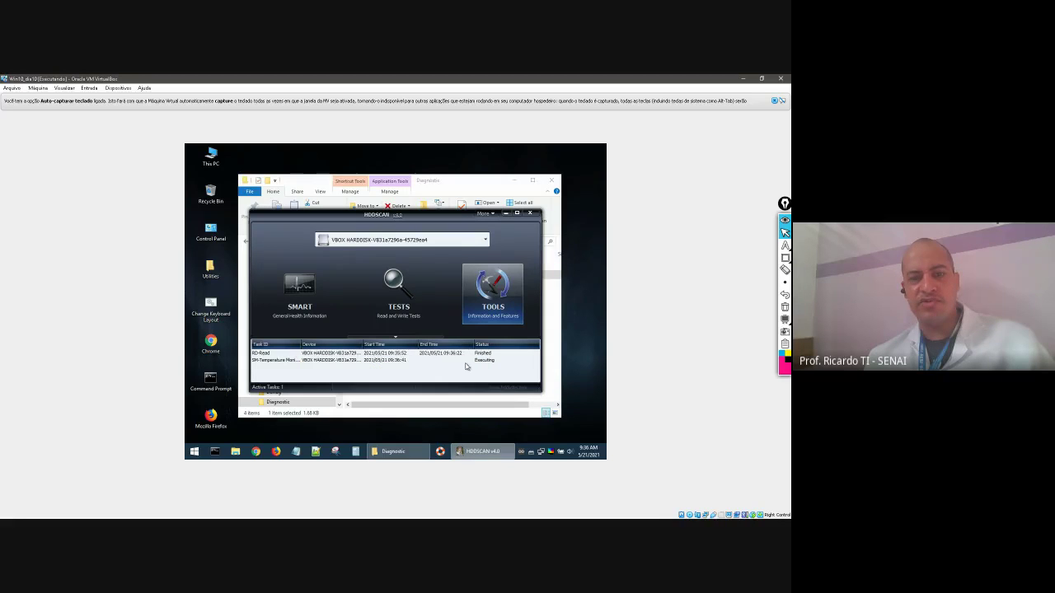
right_click(383, 361)
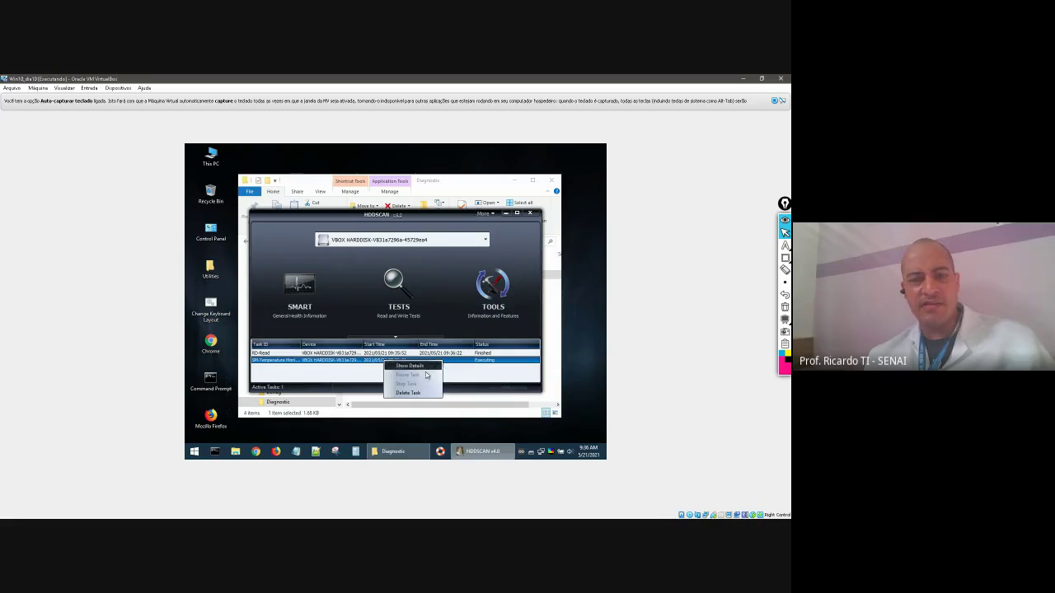
click(417, 367)
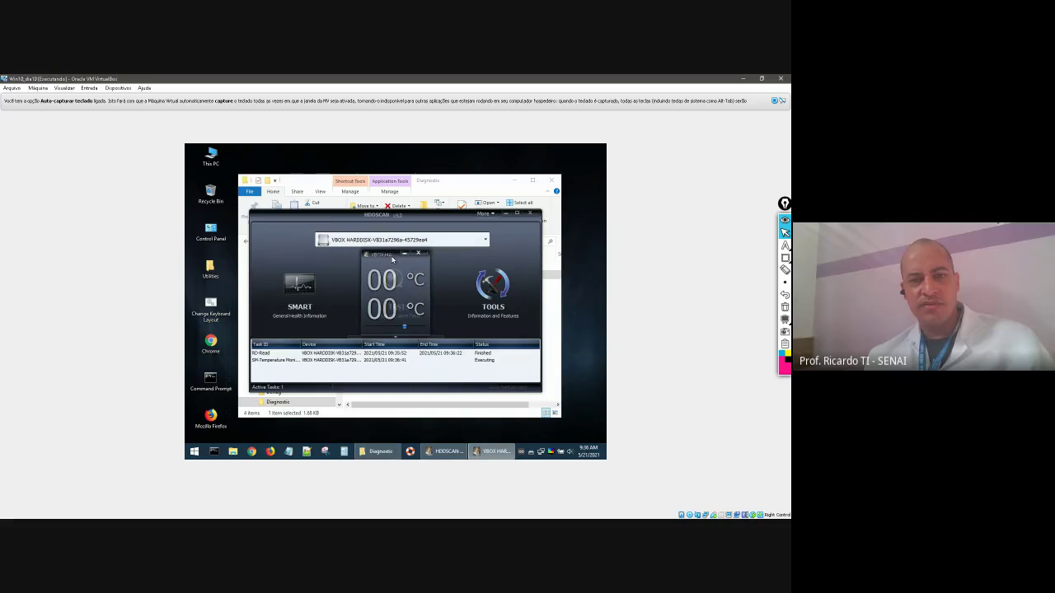
drag(389, 255, 350, 247)
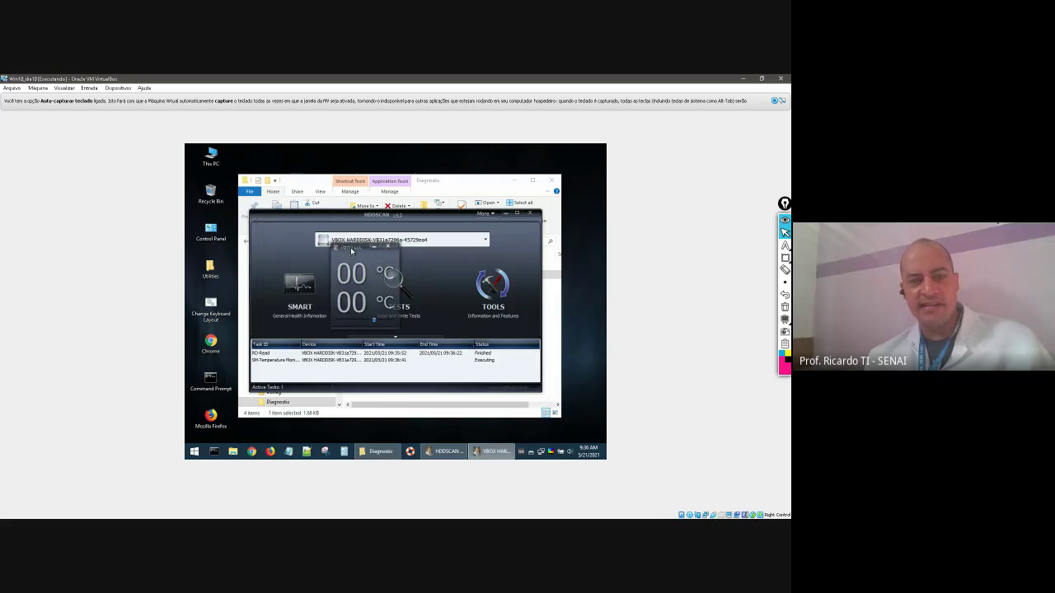
click(349, 360)
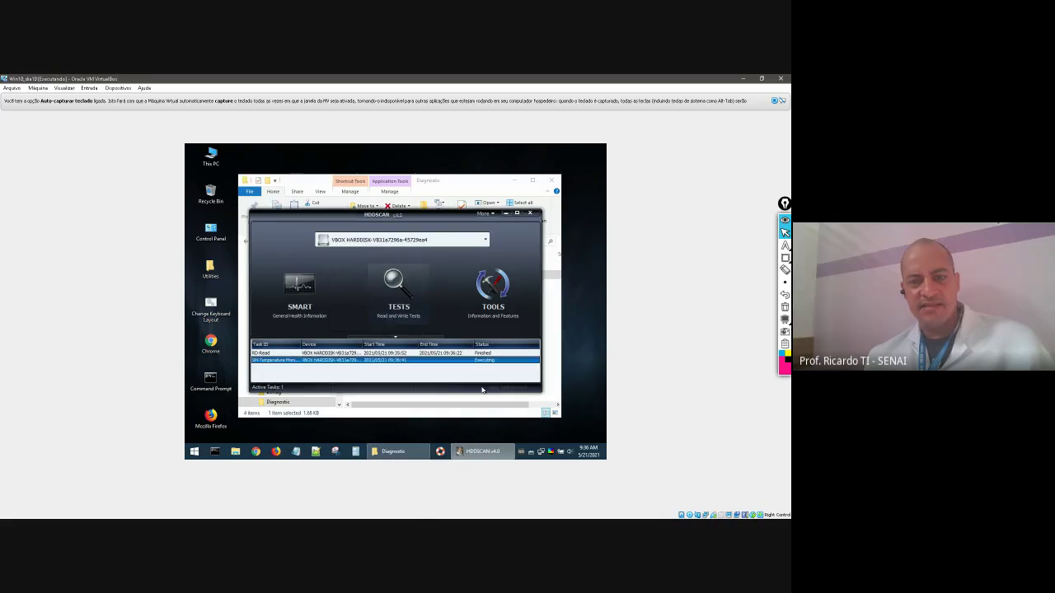
Stop the RD-Read task, dismiss the cannot-terminate error, and close HDDScan.
right_click(355, 355)
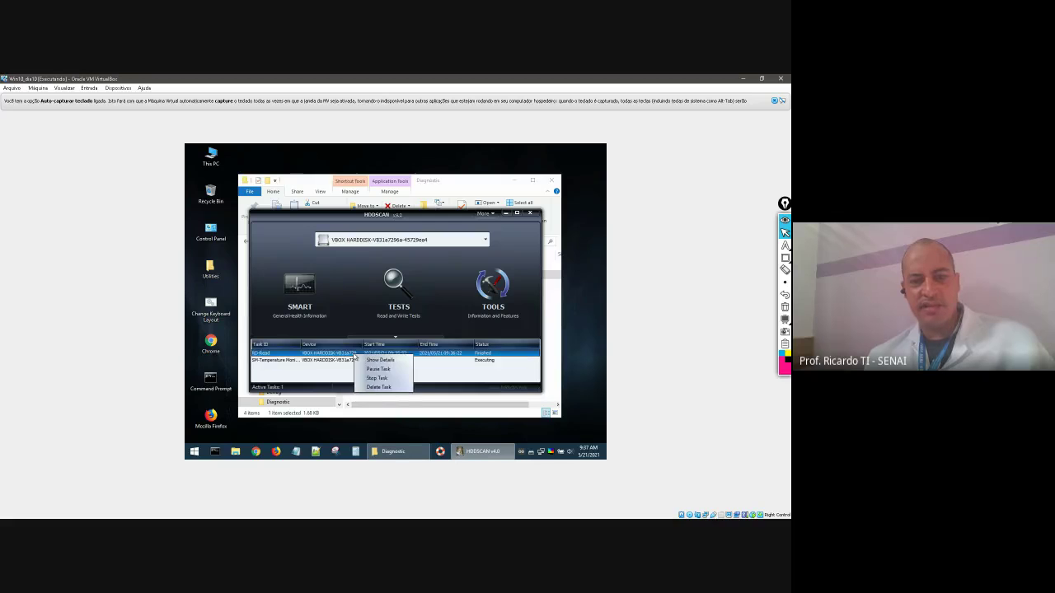
click(375, 378)
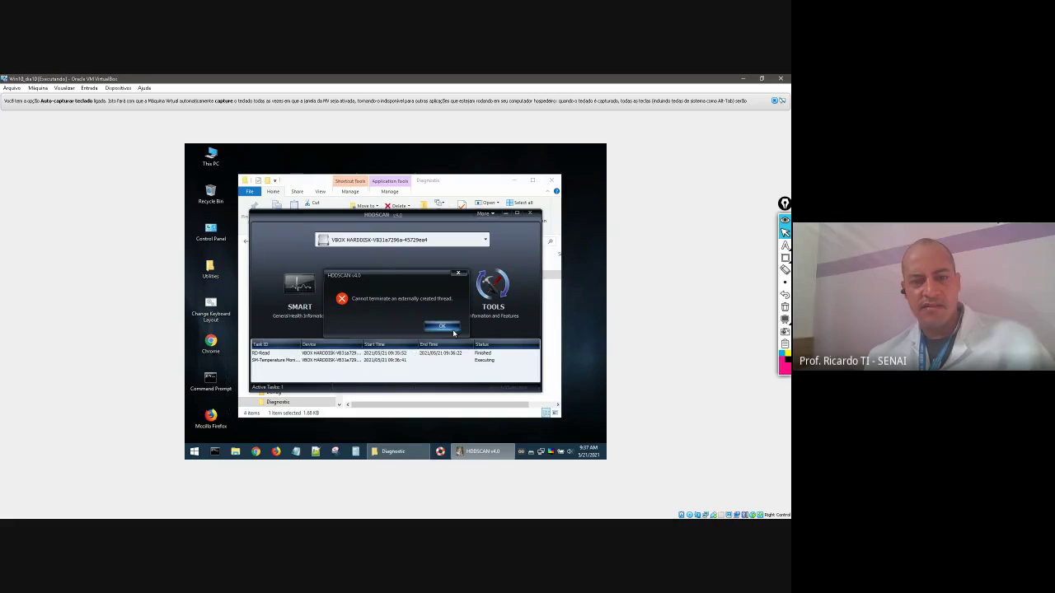
click(442, 327)
click(384, 346)
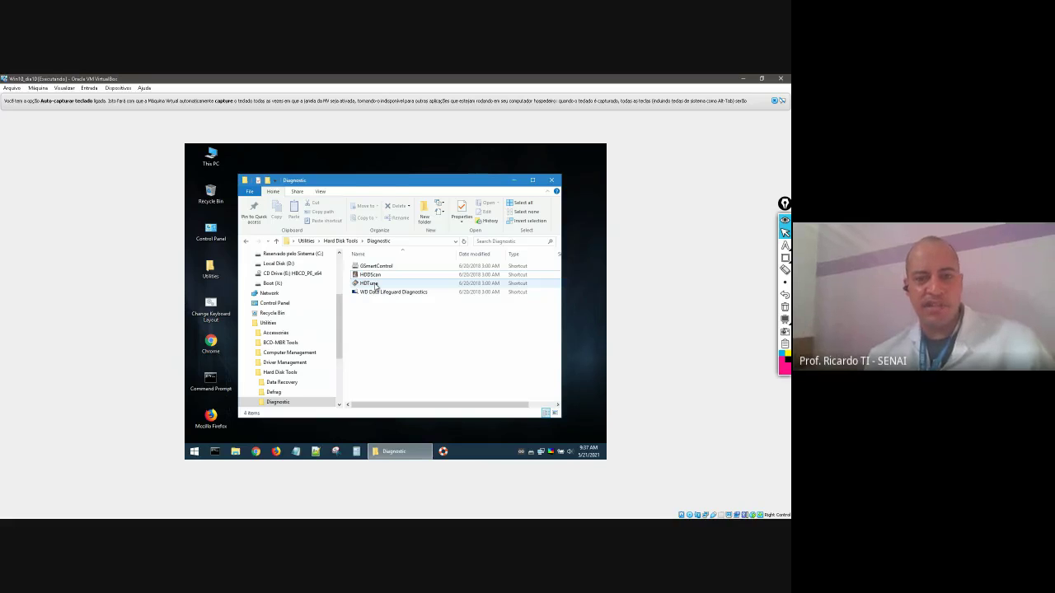
Launch HD Tune and run a transfer-rate benchmark on the 22 GB VBOX HARDDISK.
double_click(375, 286)
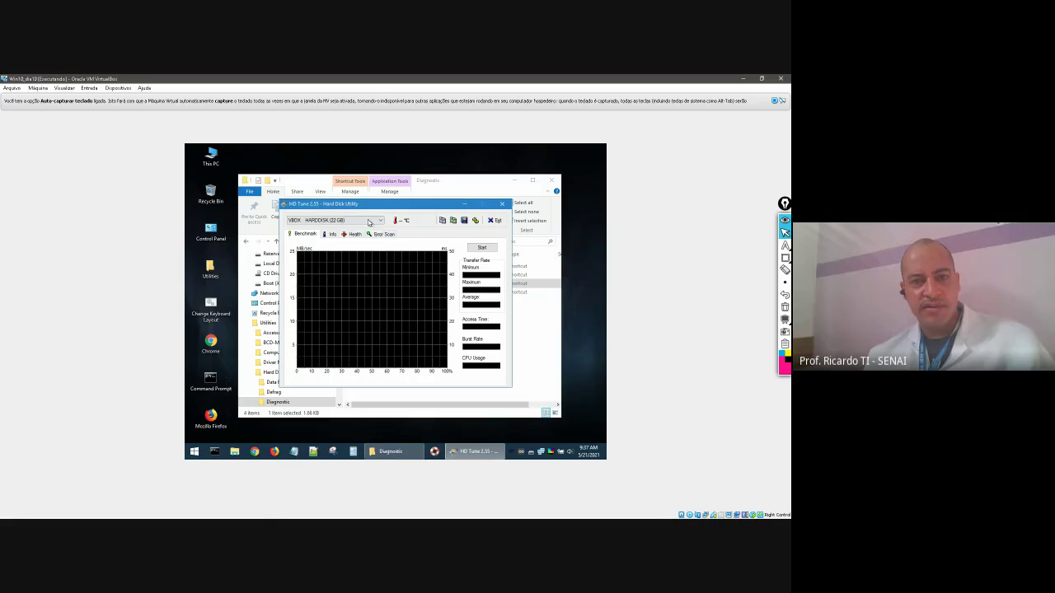
click(330, 221)
click(319, 227)
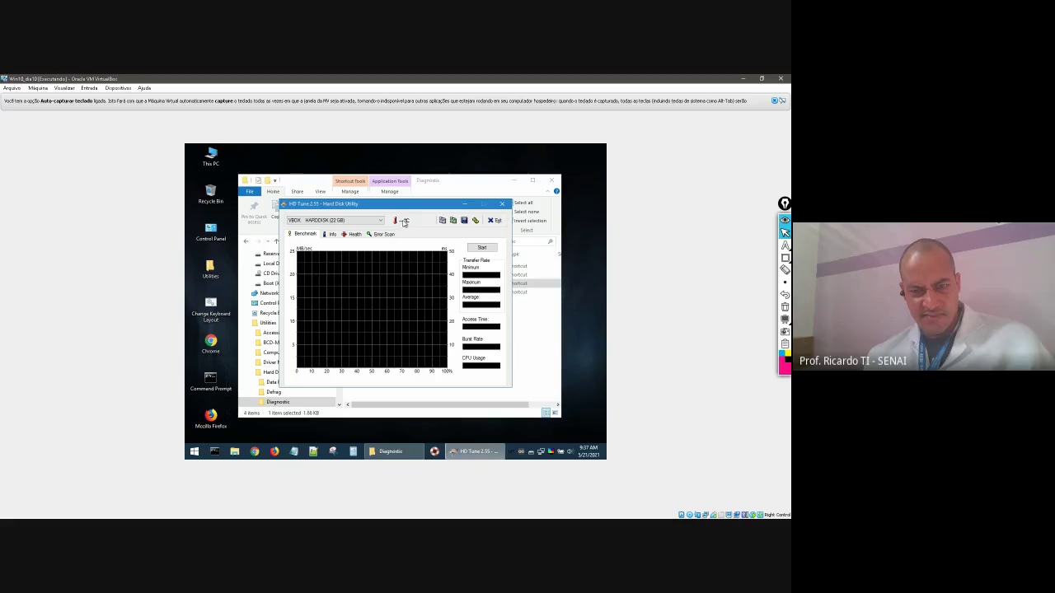
click(481, 248)
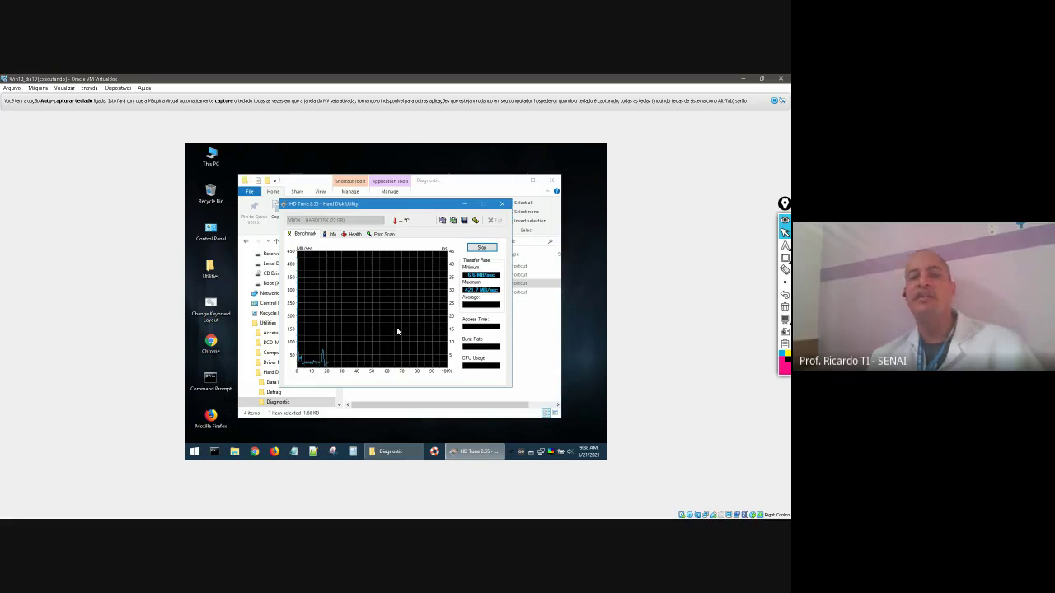
click(486, 247)
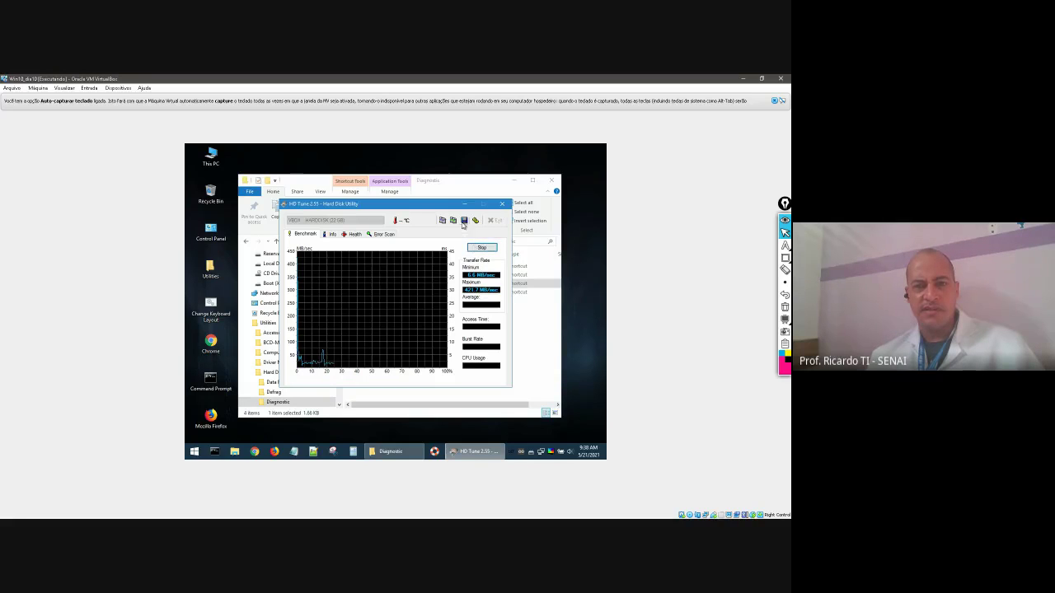
Save the benchmark graph as a PNG with the default name on the Desktop.
click(464, 221)
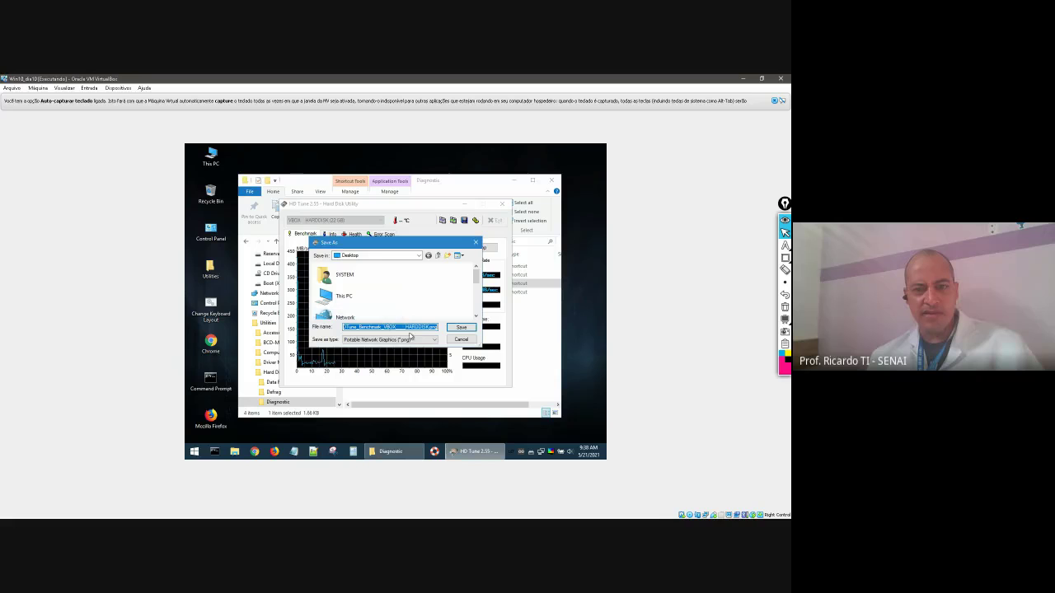
click(412, 328)
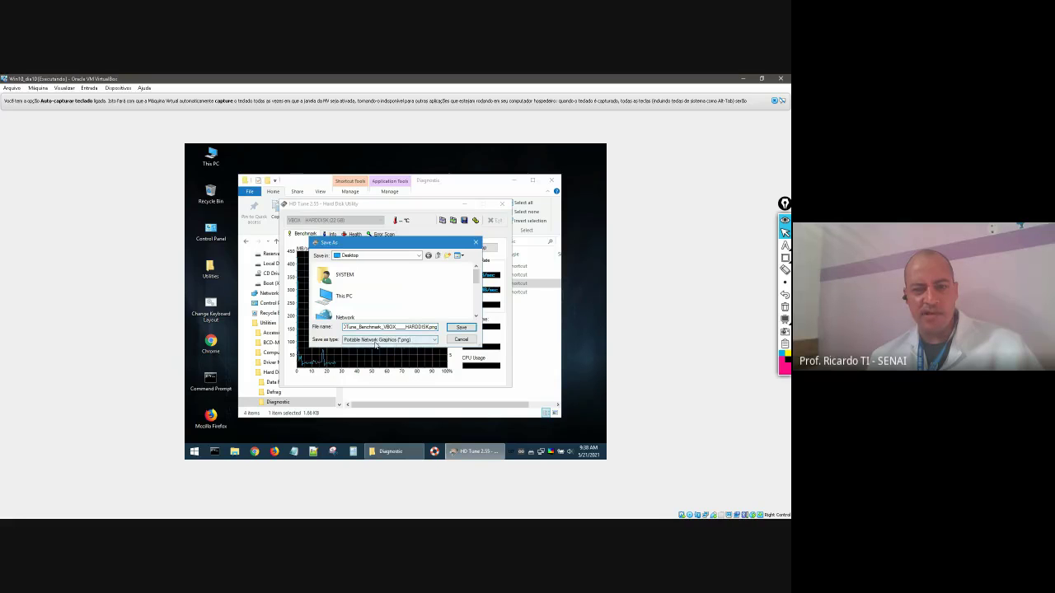
click(462, 331)
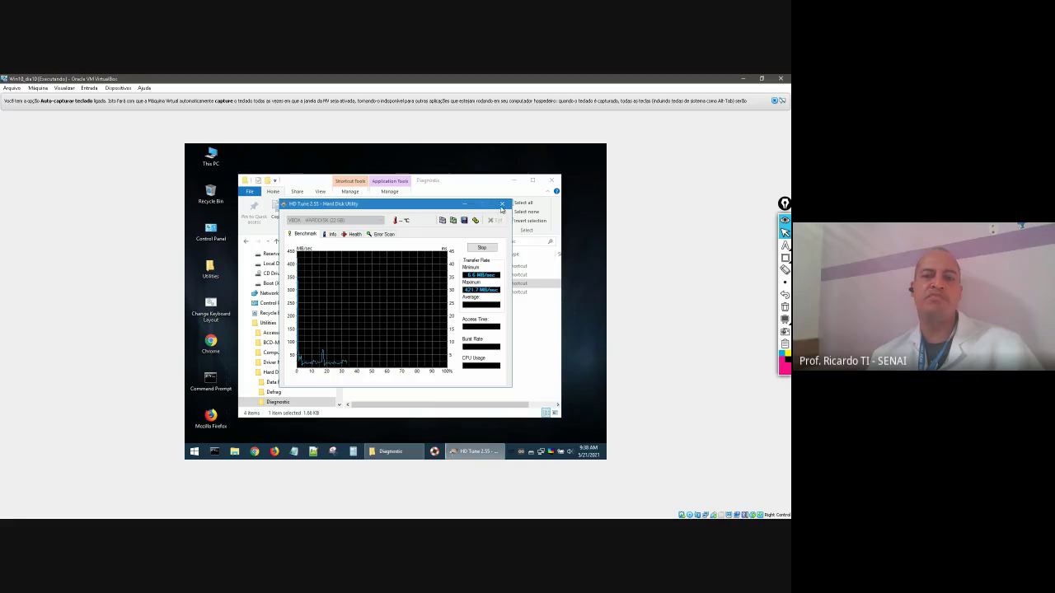
Stop the HD Tune benchmark, exit HD Tune, and clear the Diagnostic folder selection.
click(487, 248)
click(495, 220)
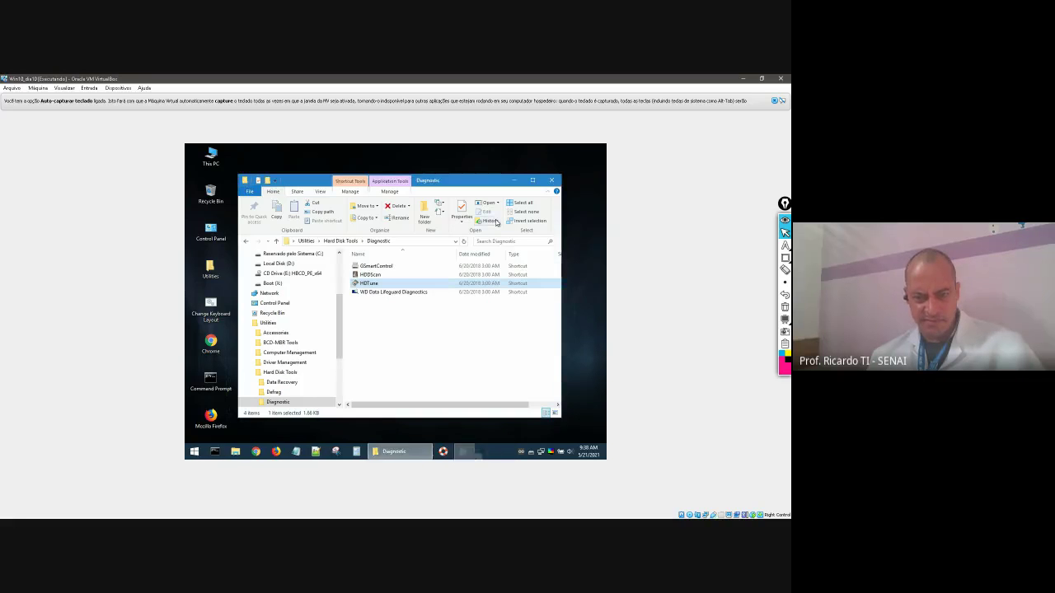
click(406, 335)
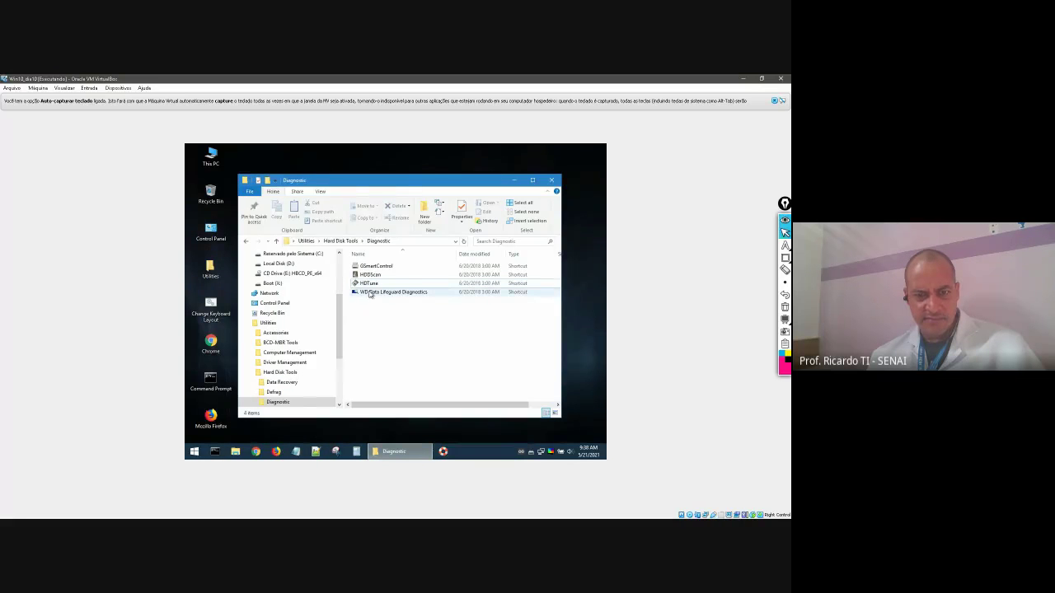
Launch WD Data Lifeguard Diagnostics accepting its licence, then go up to Hard Disk Tools.
double_click(370, 294)
click(333, 351)
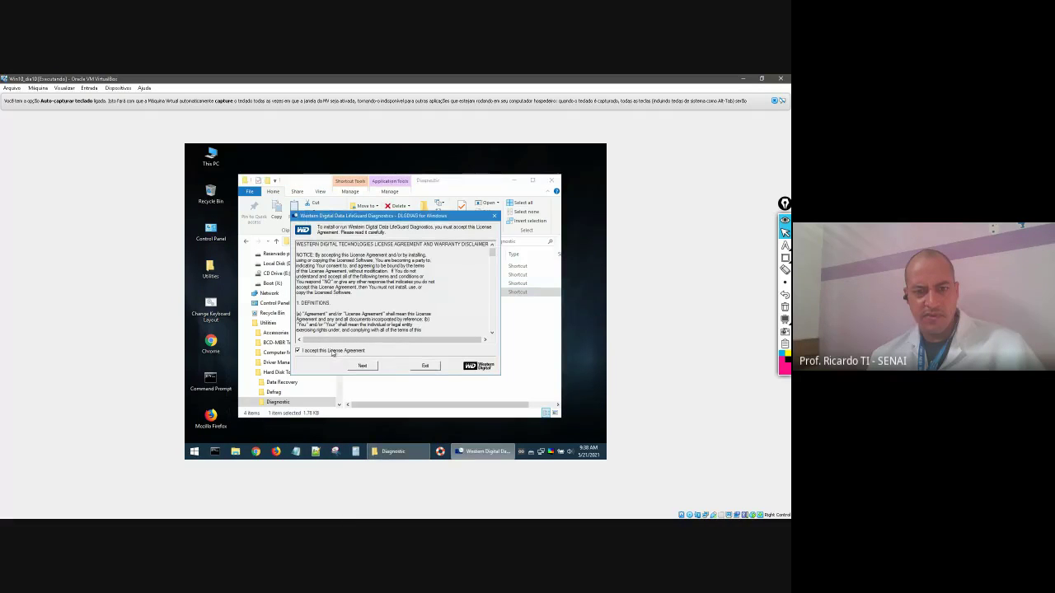
click(374, 368)
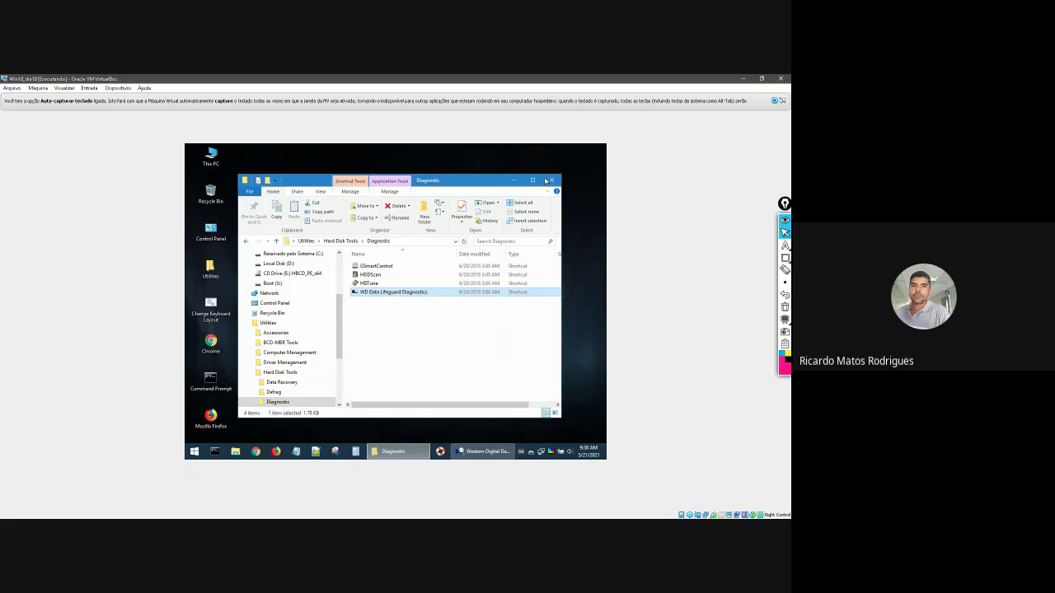
click(277, 241)
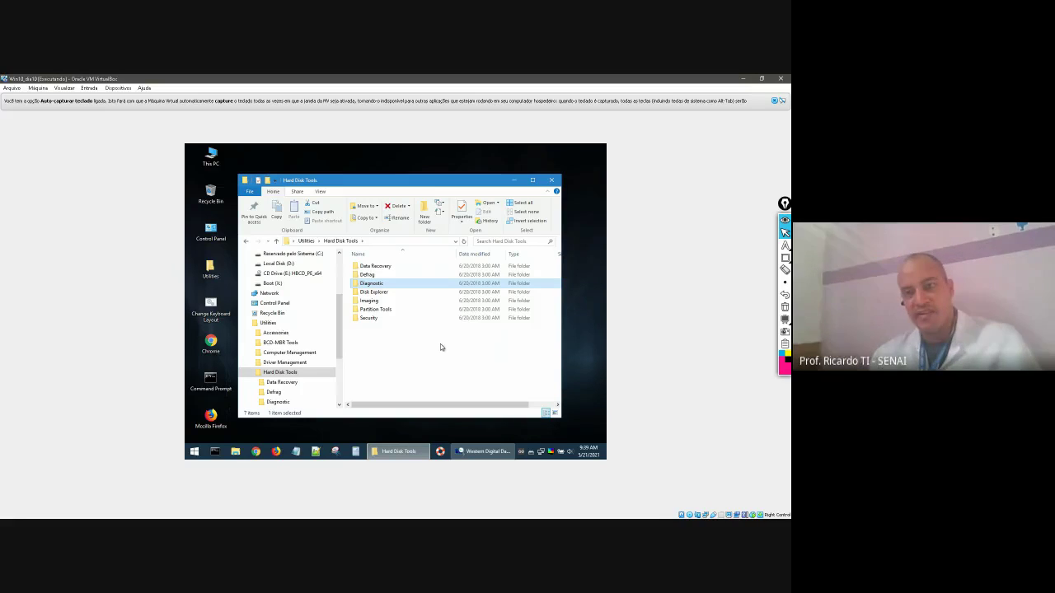
click(784, 245)
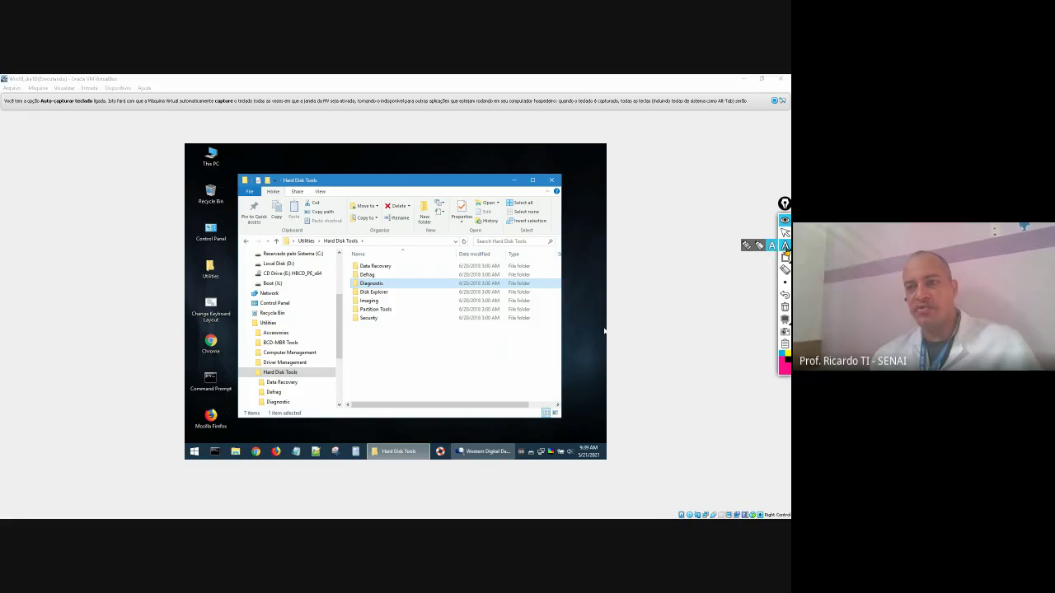
Write a pink 'Hirens boot cd' note on three lines at the upper left of the screen.
click(119, 269)
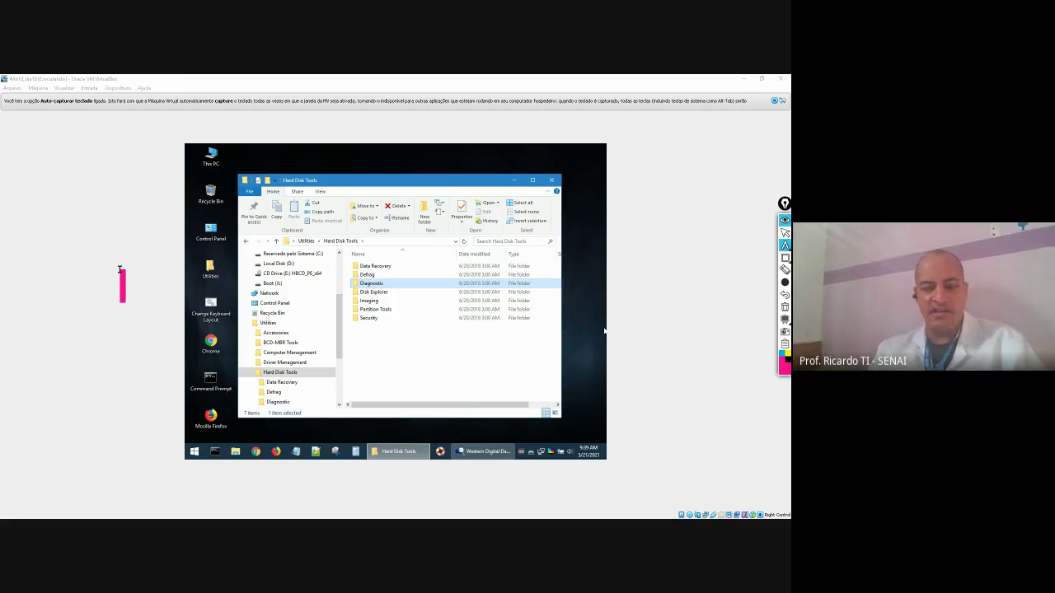
text(Hiren)
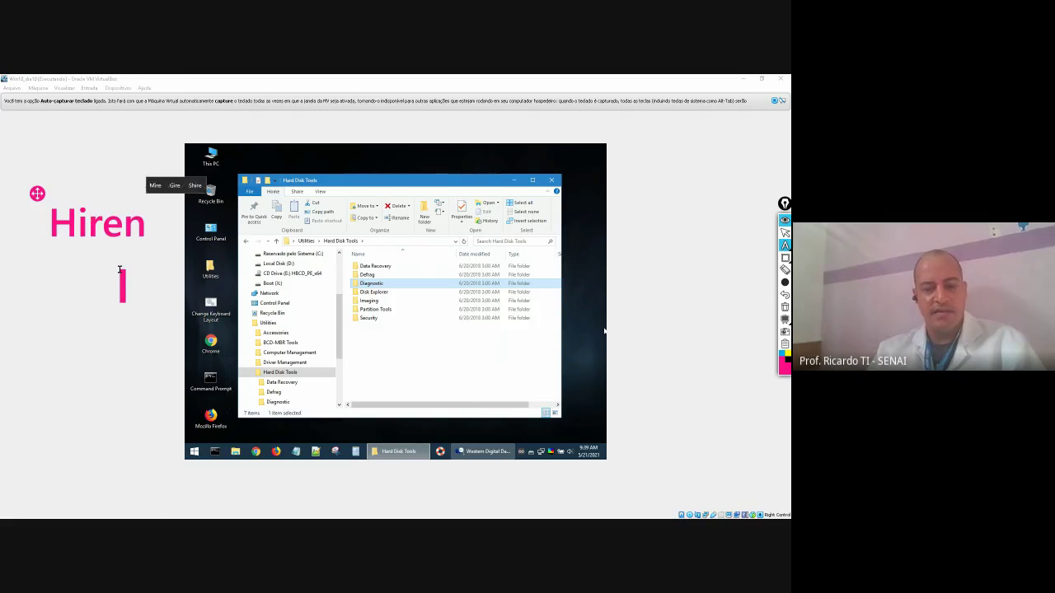
text(s)
key(Return)
text(b)
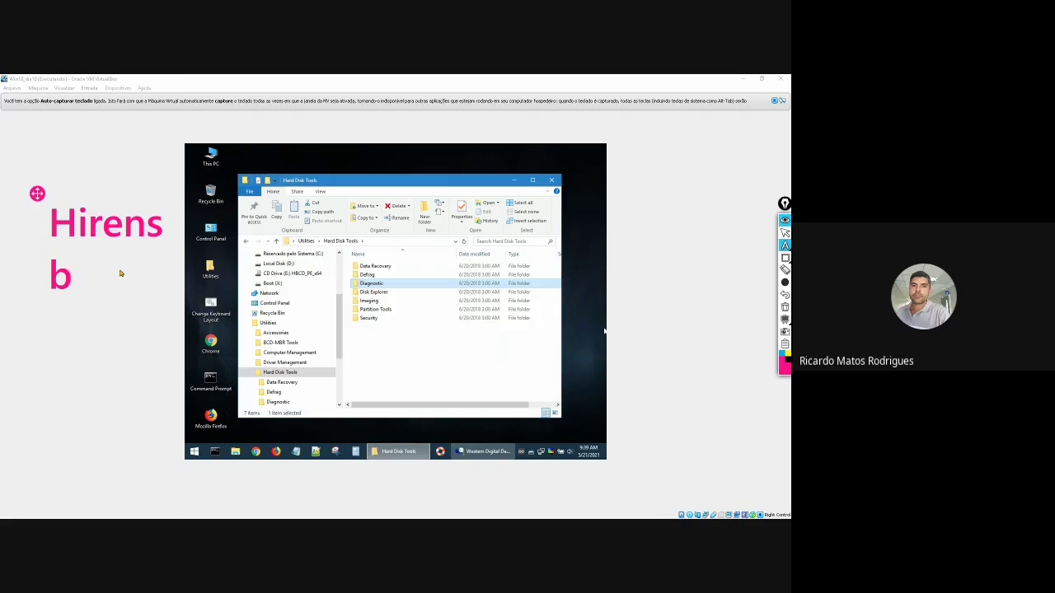
text(oot)
key(Return)
text(b)
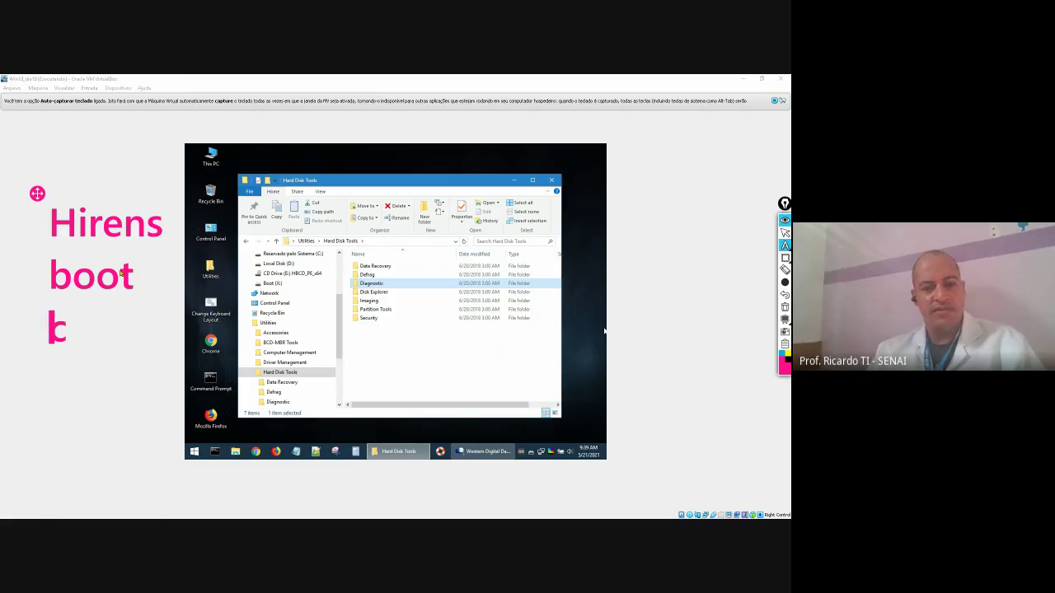
text(d)
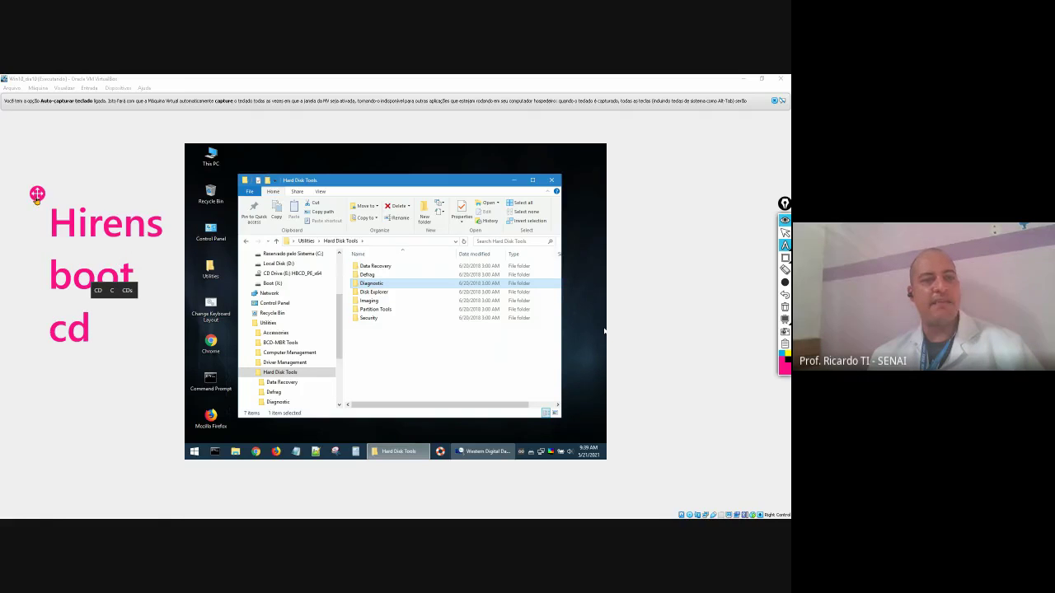
mouse_move(37, 195)
mouse_down()
mouse_move(12, 179)
mouse_move(26, 175)
mouse_up()
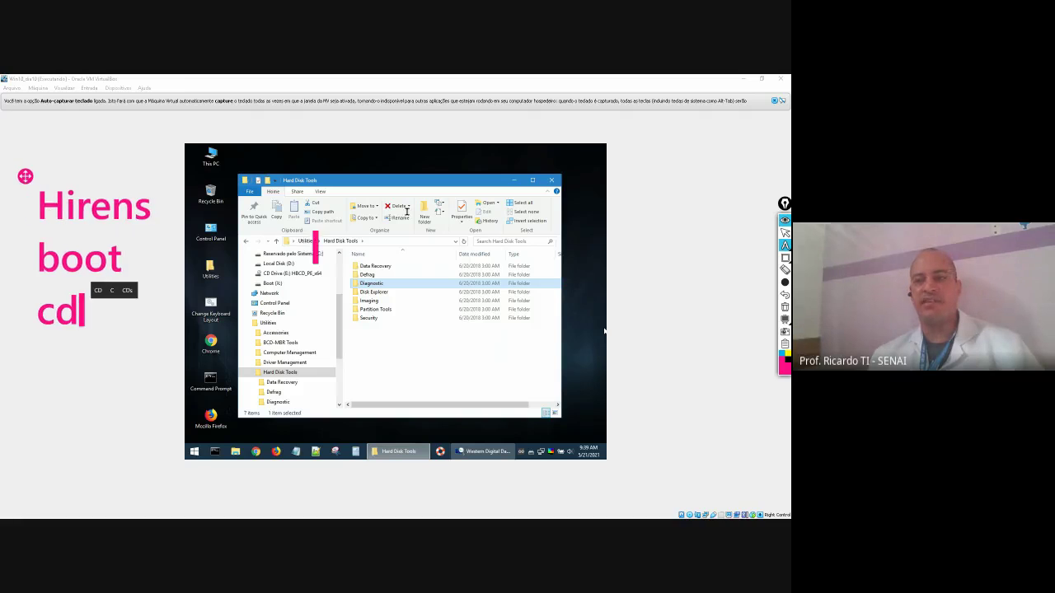
click(75, 383)
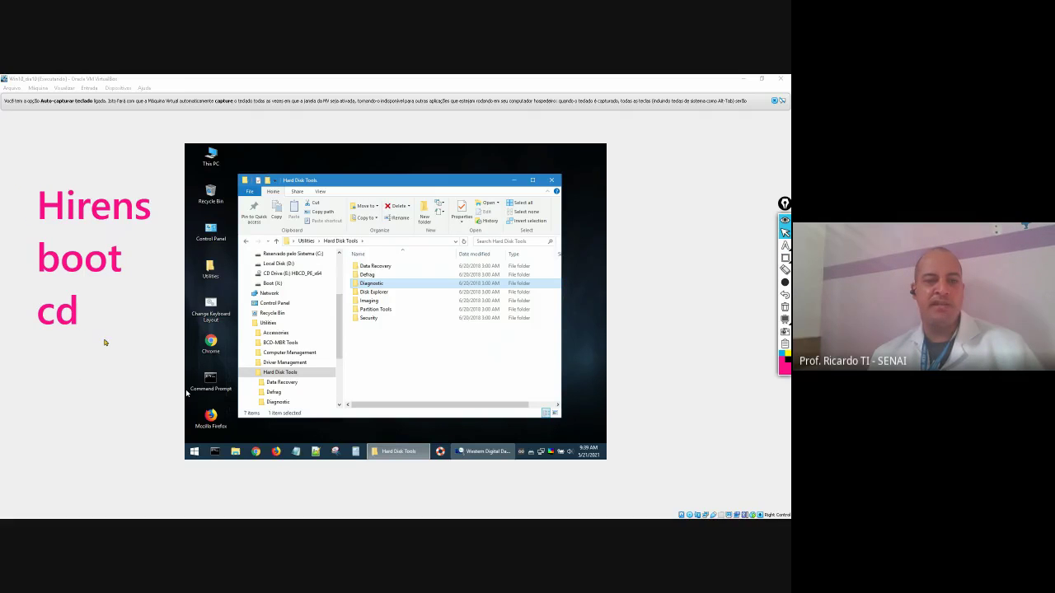
Add a second text note containing a nine-digit number below the title.
click(785, 244)
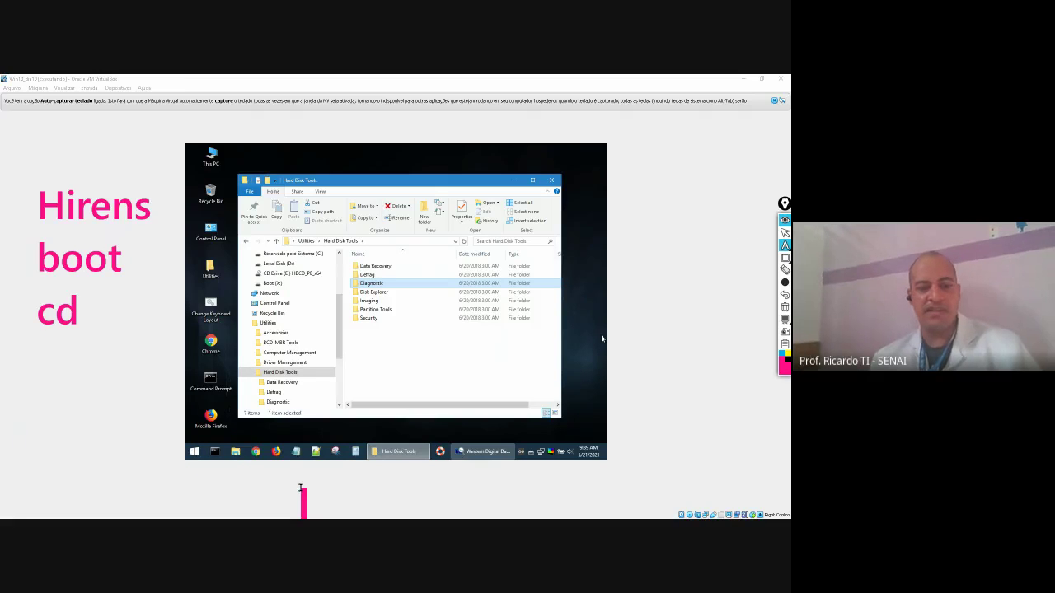
text(62819)
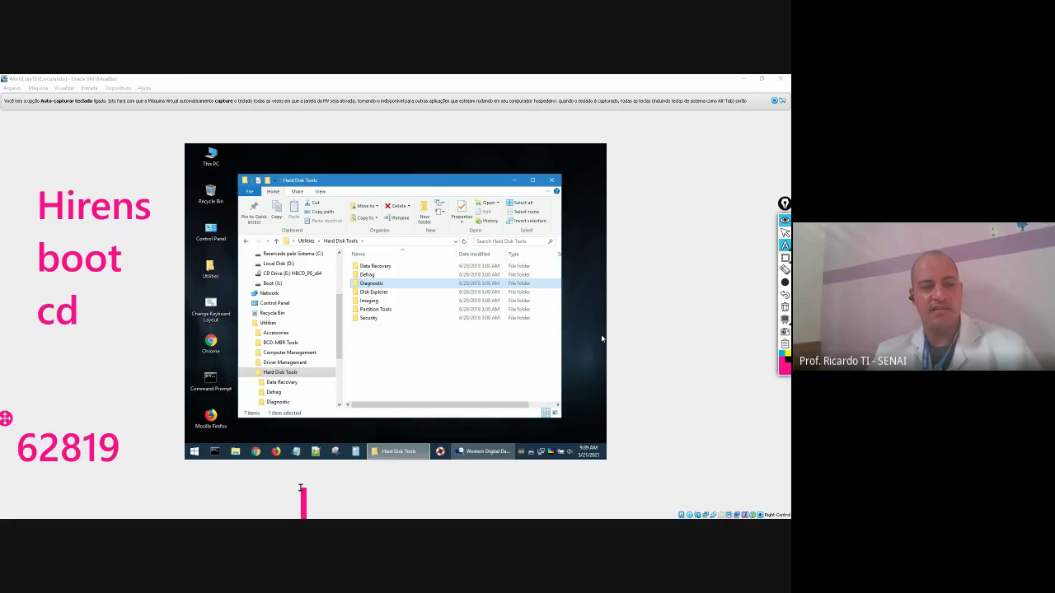
text(9000)
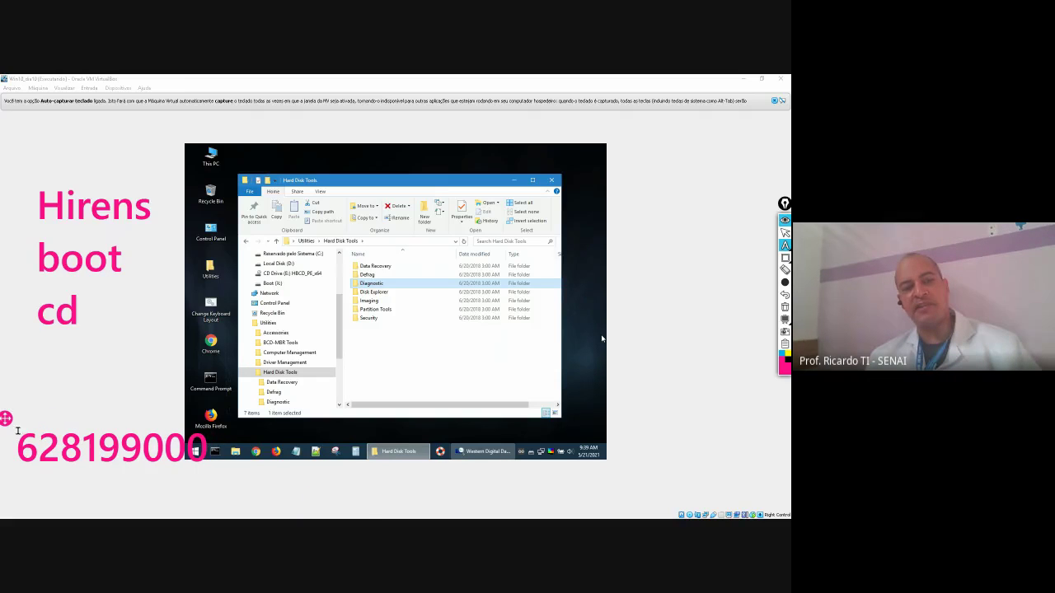
click(785, 233)
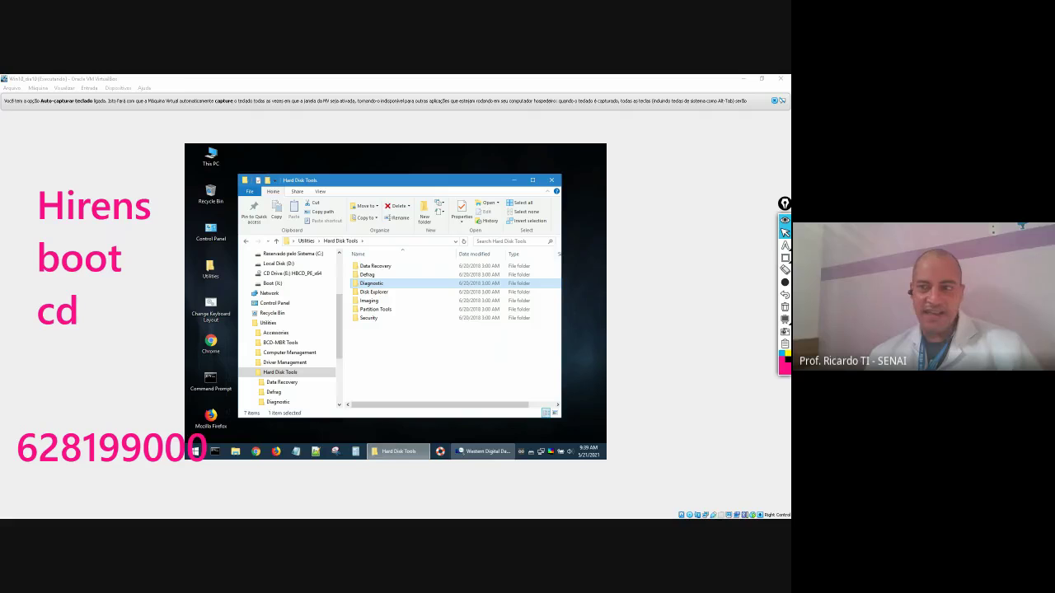
click(785, 307)
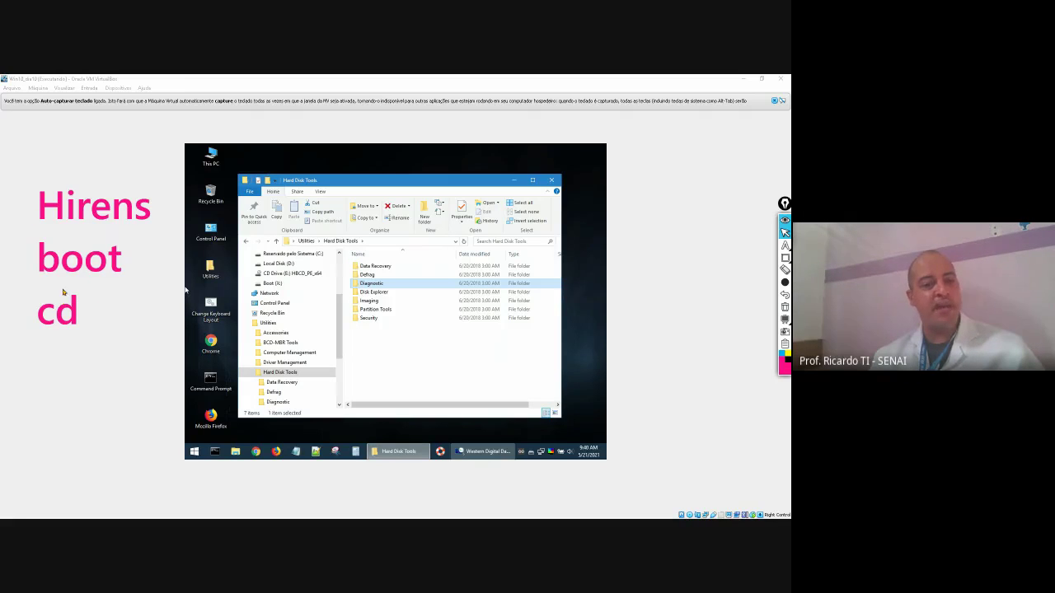
double_click(386, 300)
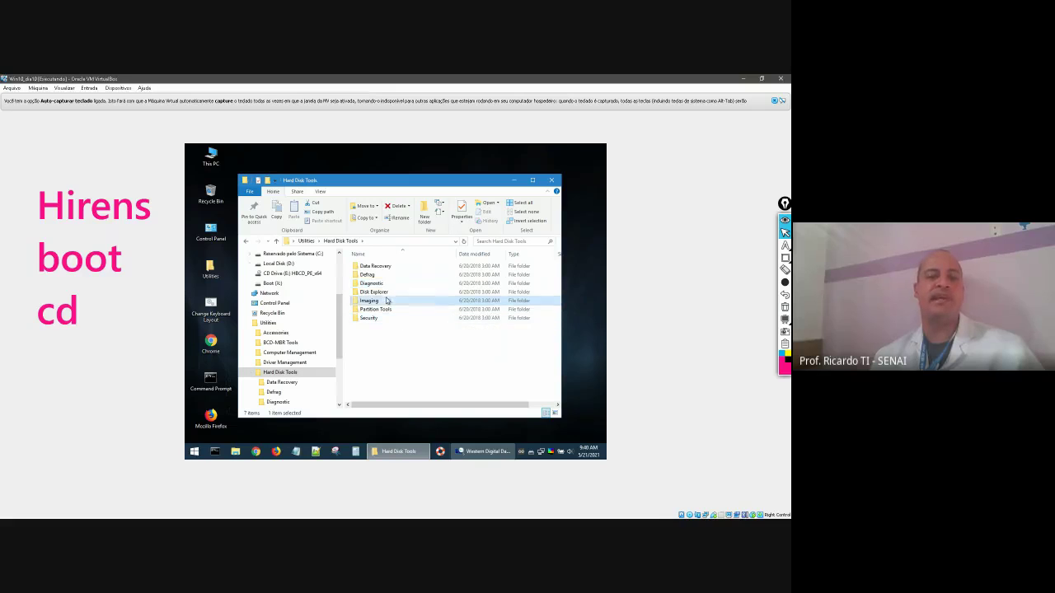
key(BackSpace)
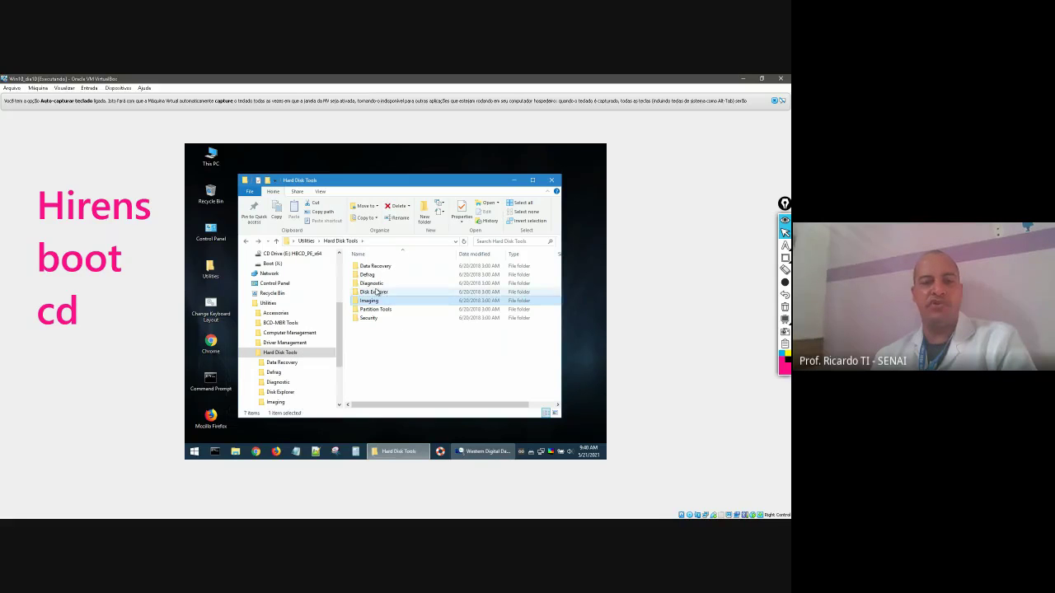
double_click(376, 292)
key(BackSpace)
key(Up)
key(Up)
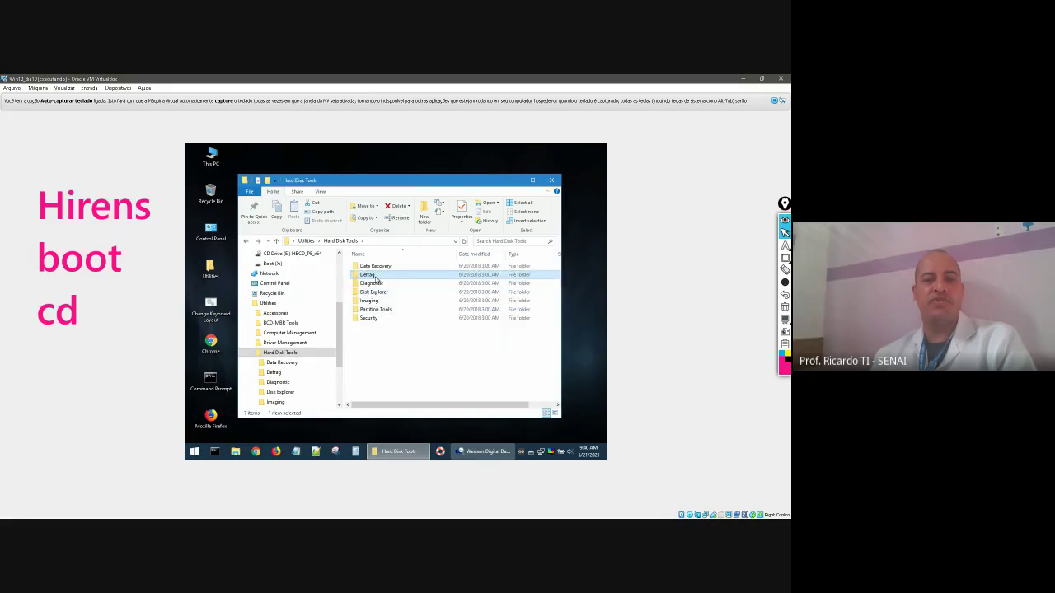
key(Return)
key(BackSpace)
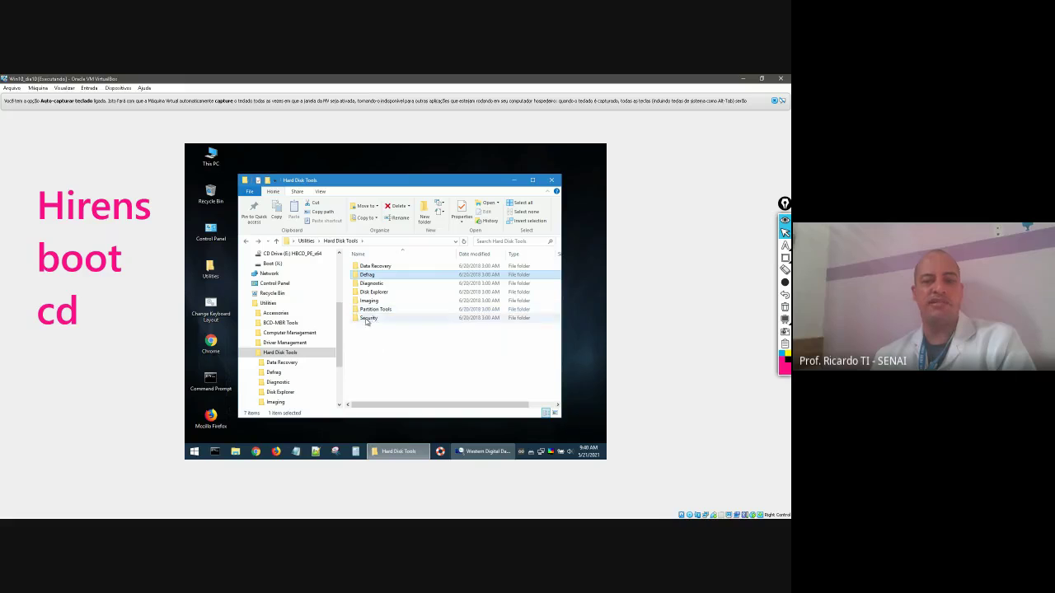
double_click(367, 323)
key(BackSpace)
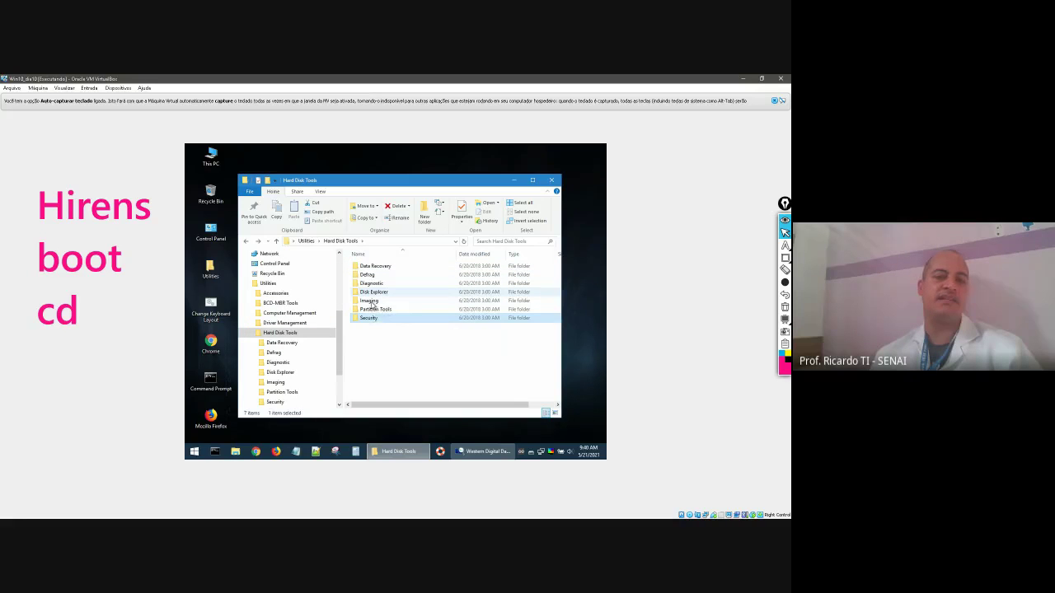
click(391, 360)
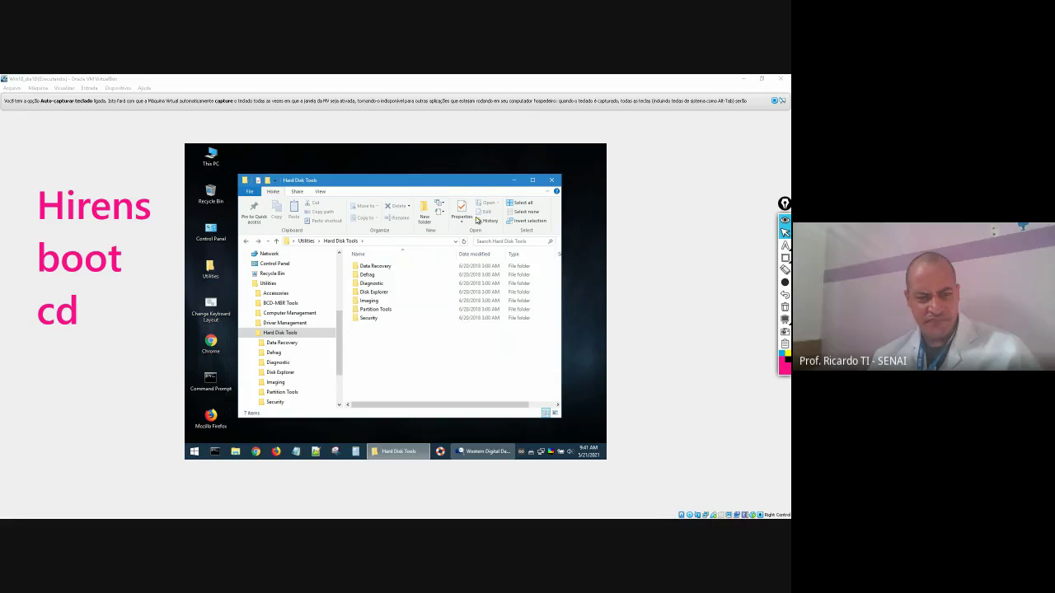
click(375, 348)
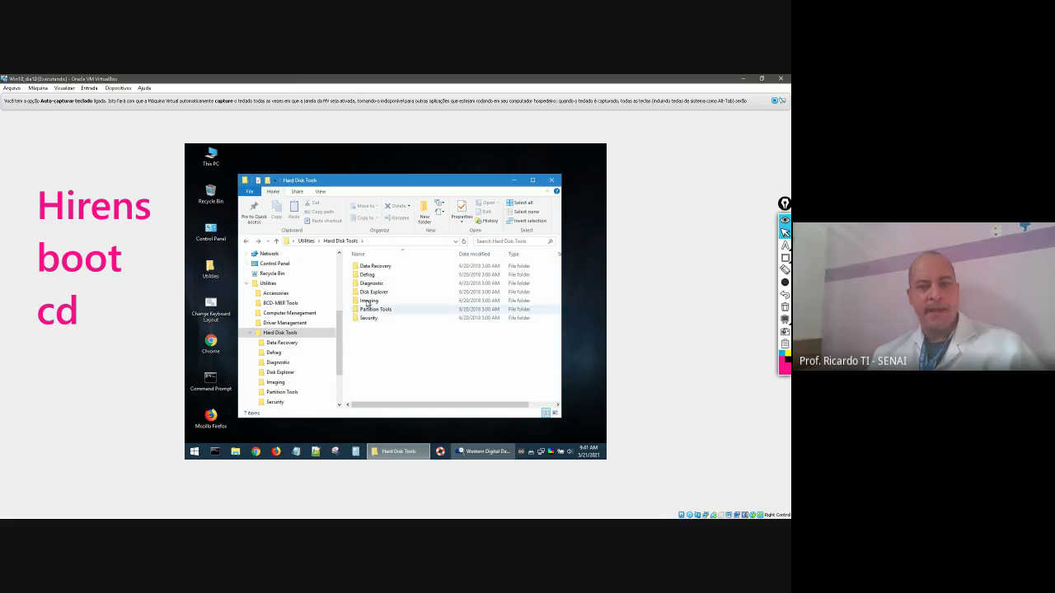
Peek into Disk Explorer, then open Partition Tools showing AOMEI Partition Assistant and Macrorit Partition Extender.
double_click(375, 292)
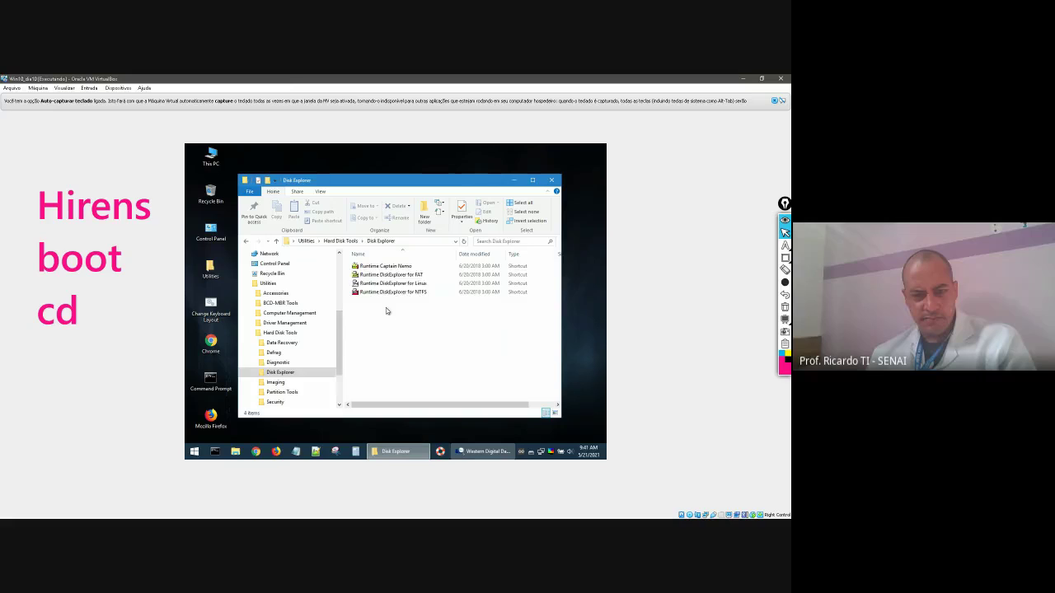
key(BackSpace)
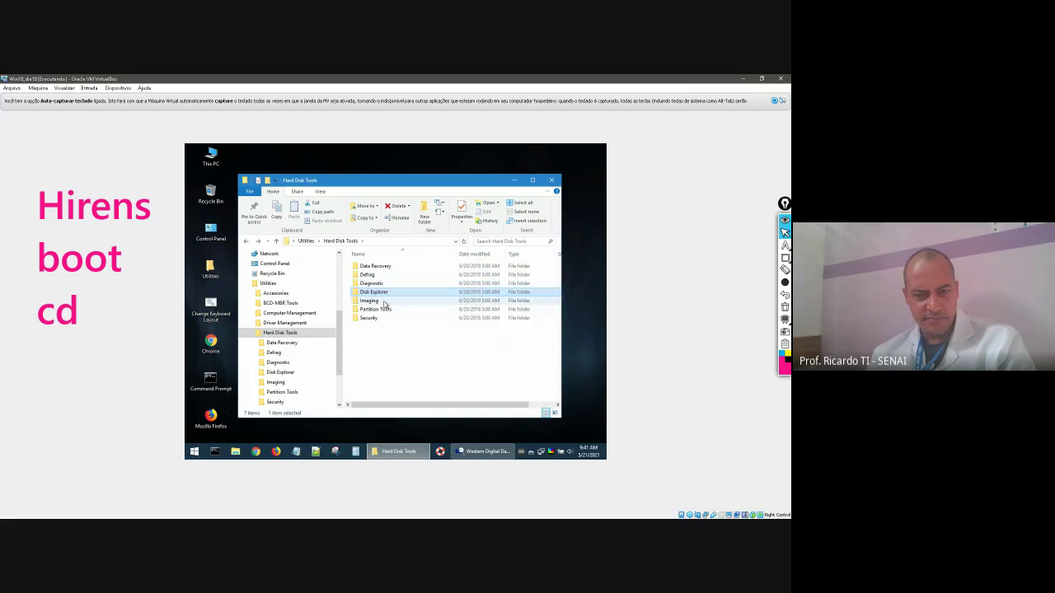
double_click(385, 309)
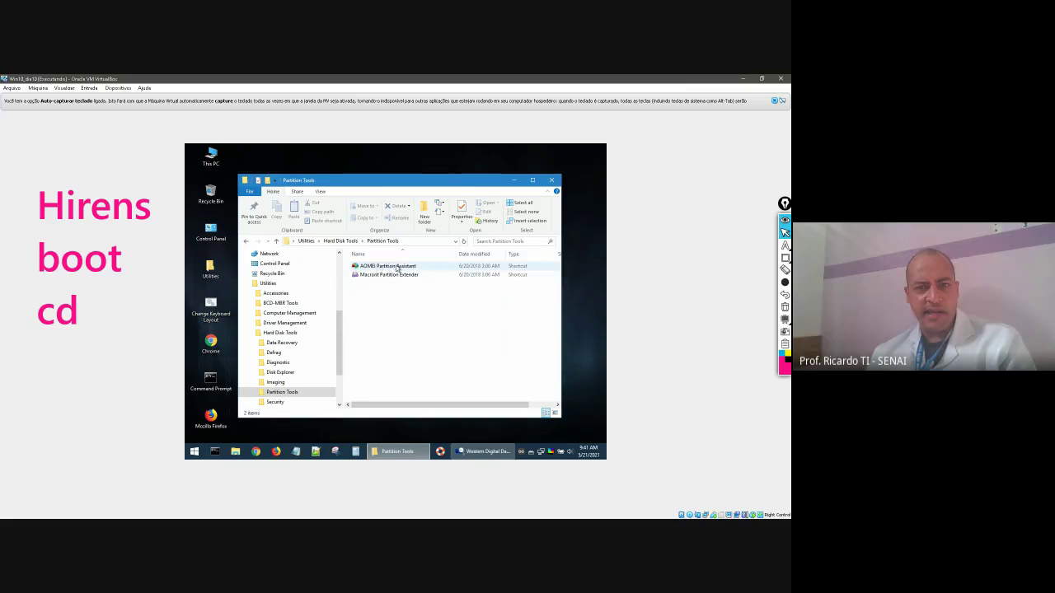
key(alt+Left)
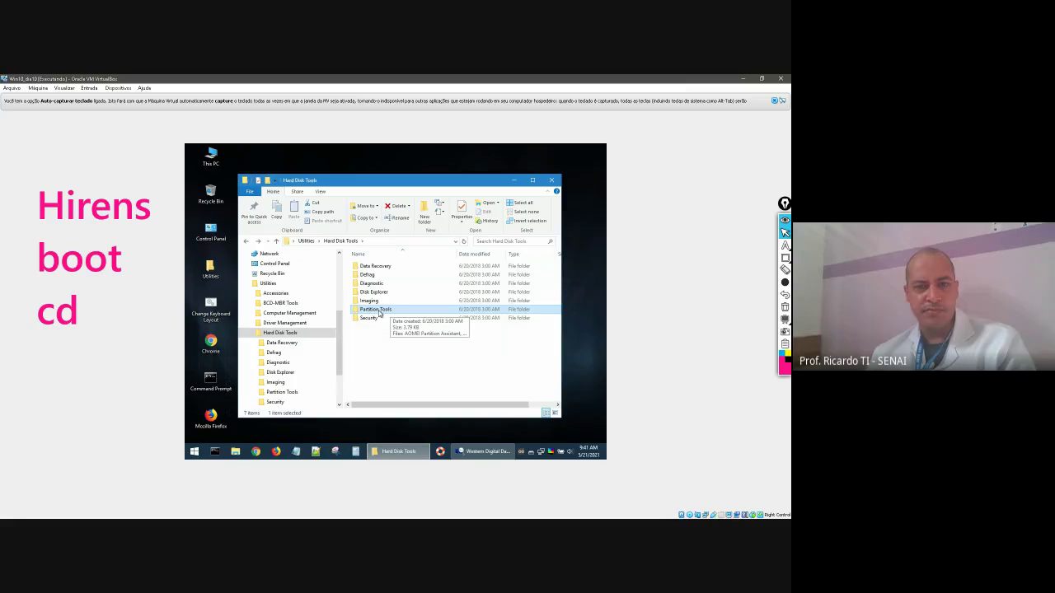
double_click(379, 313)
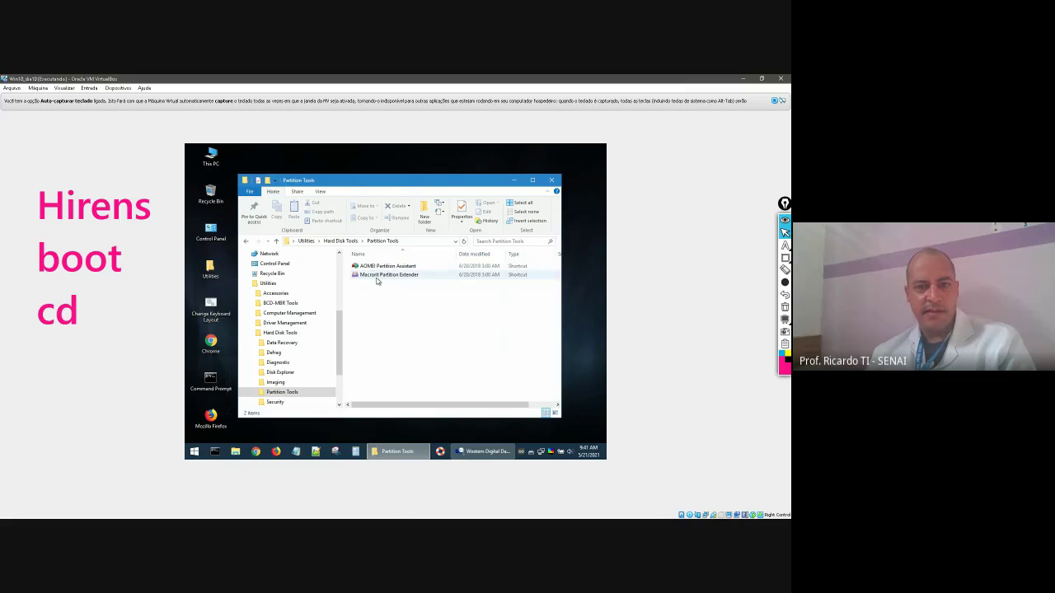
Launch Macrorit Partition Extender, dismiss the update notice, and maximize it to show Disk 0's partitions.
click(377, 278)
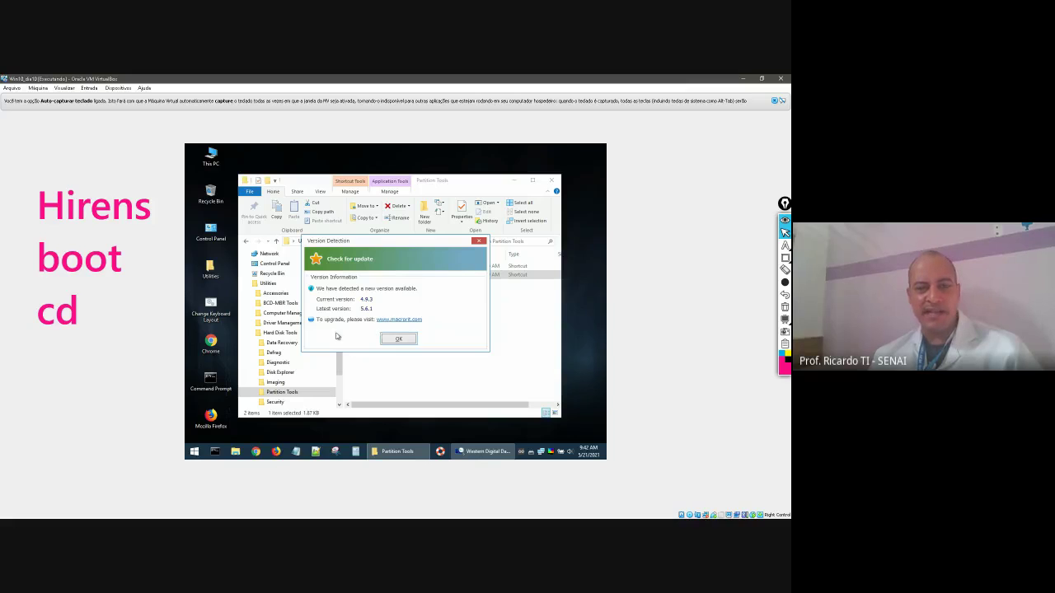
click(400, 341)
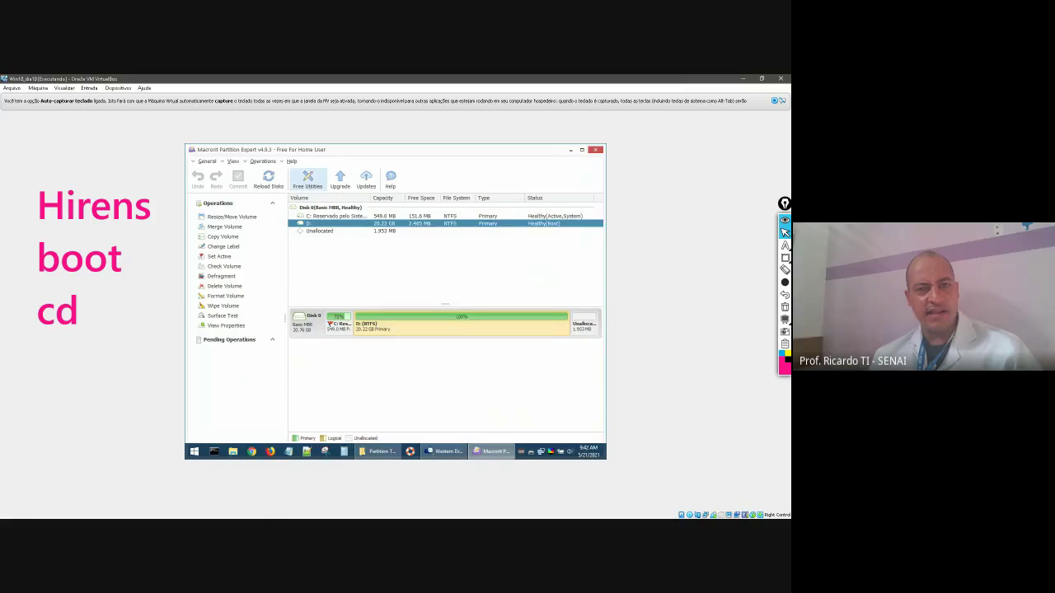
drag(290, 150, 363, 145)
click(288, 158)
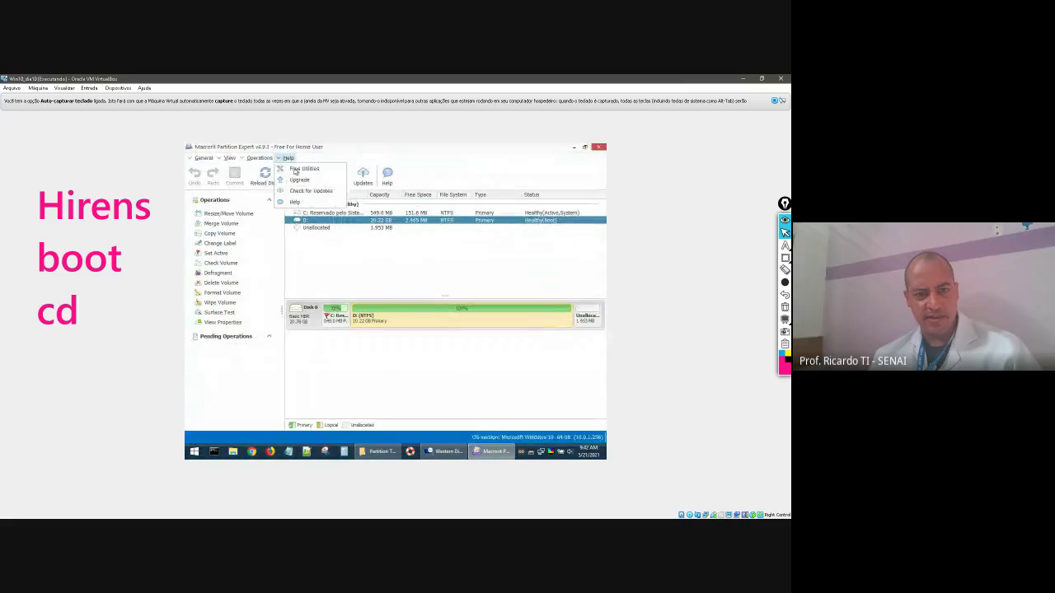
click(319, 255)
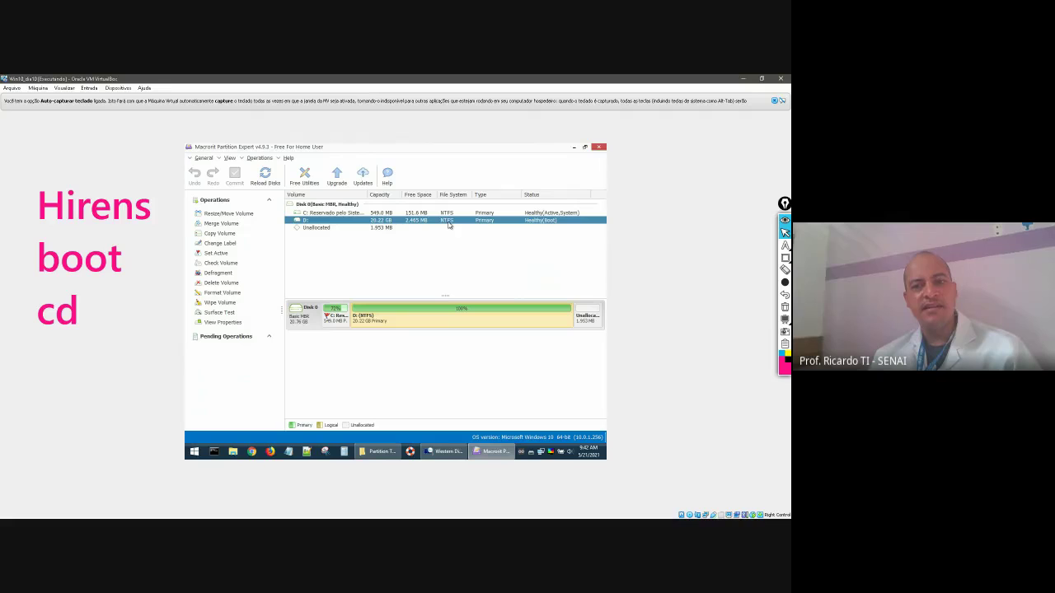
right_click(419, 315)
right_click(376, 316)
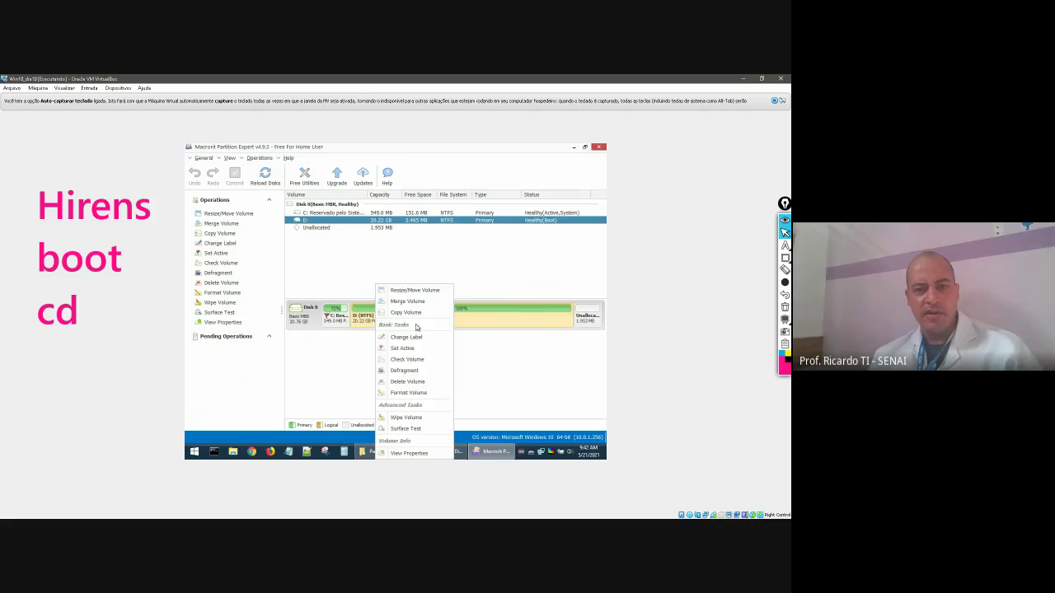
click(412, 393)
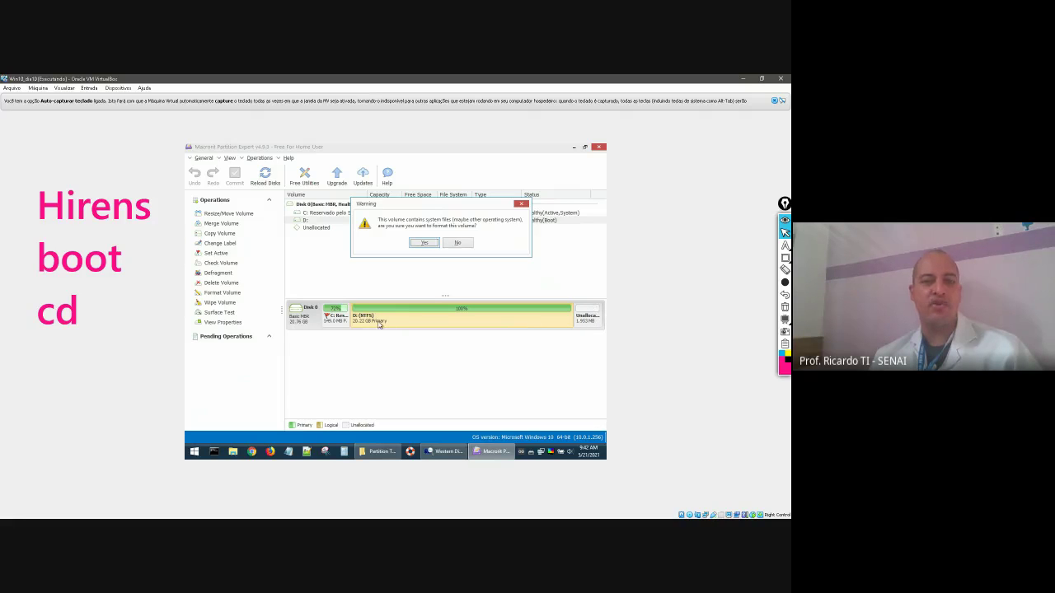
click(458, 244)
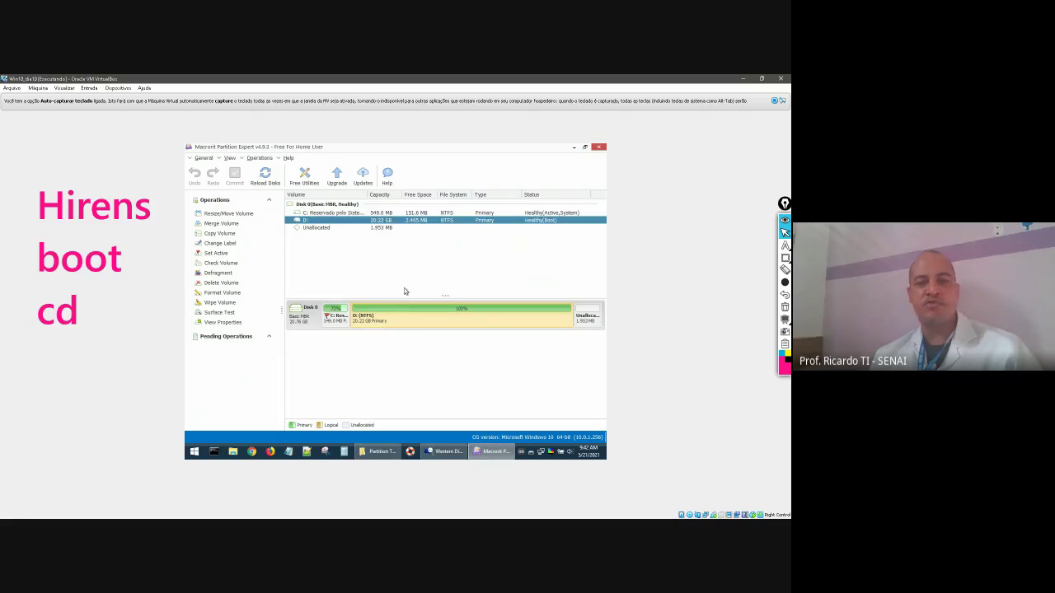
click(573, 321)
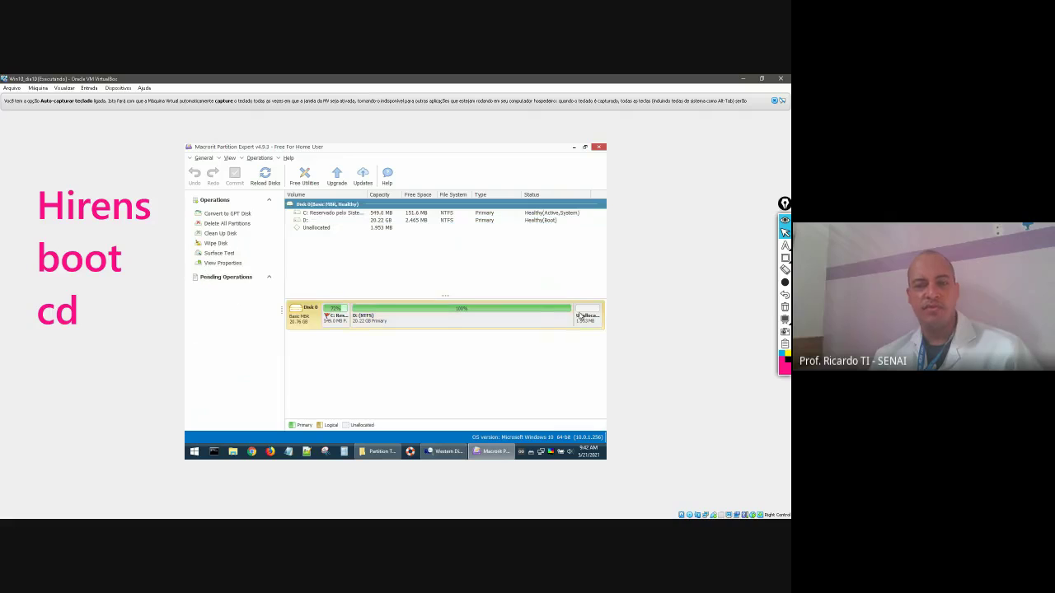
click(585, 318)
click(531, 323)
click(593, 322)
click(500, 321)
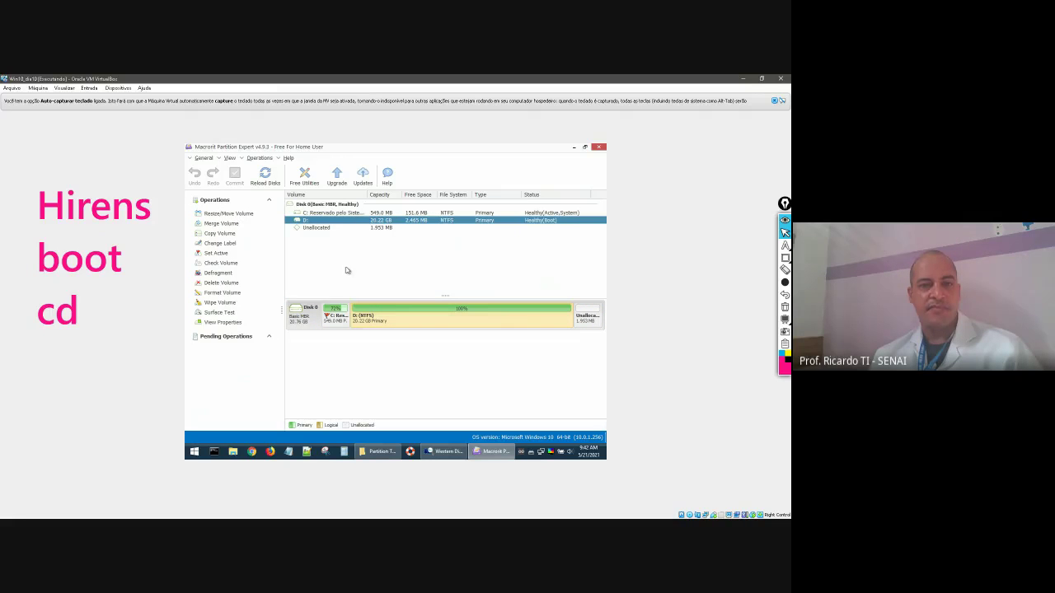
click(589, 325)
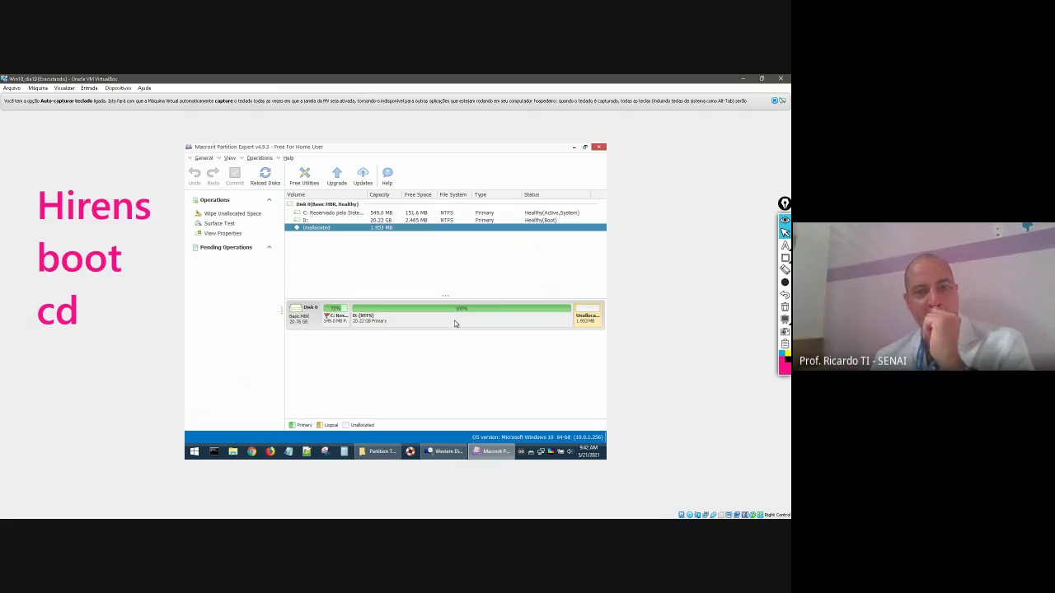
click(219, 224)
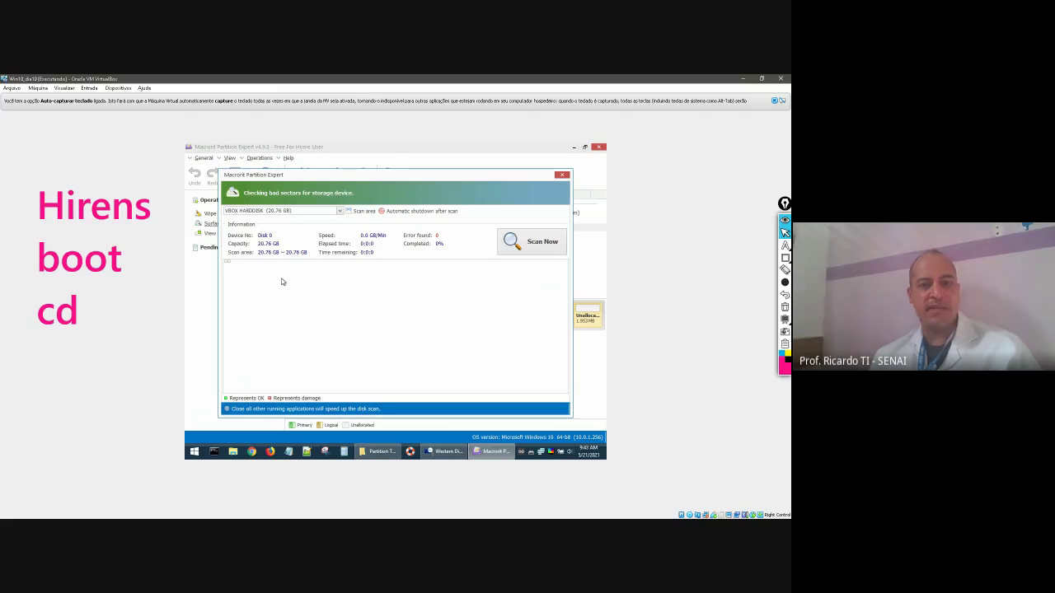
click(541, 242)
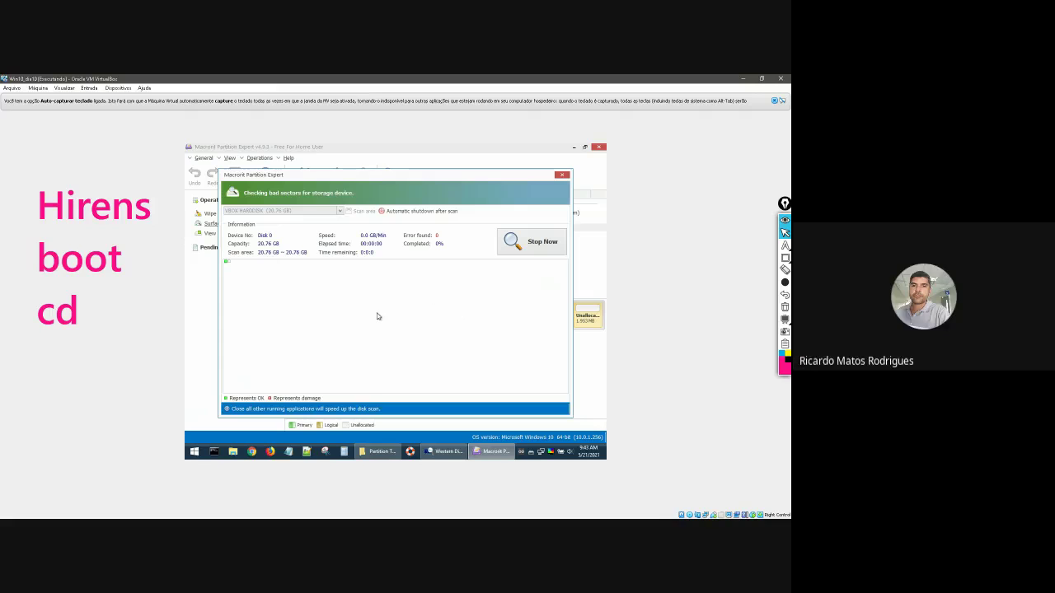
click(560, 176)
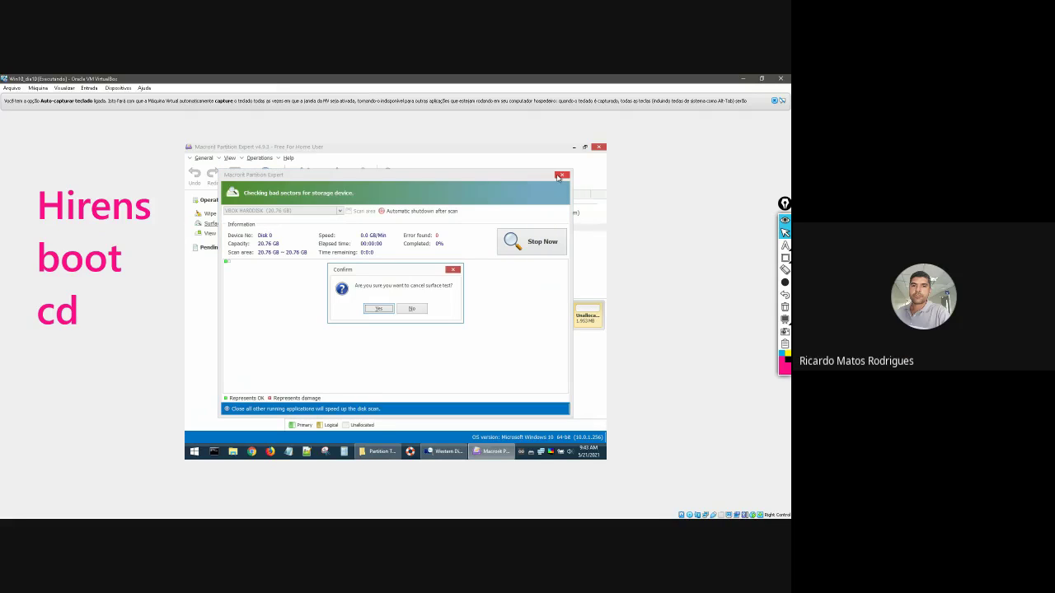
click(381, 309)
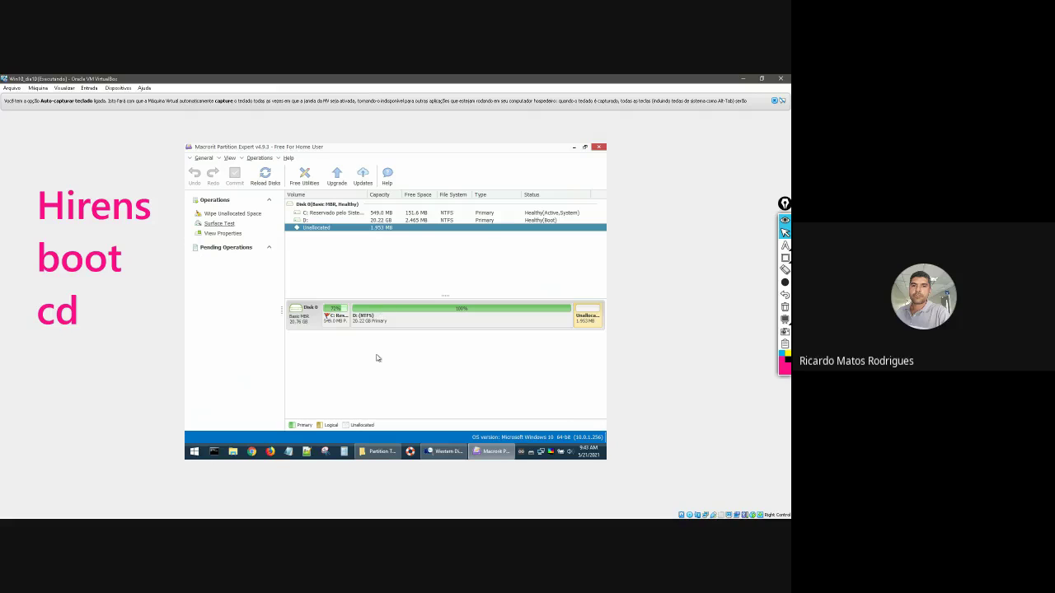
Close both Macrorit Partition Expert and AOMEI Partition Assistant windows.
click(599, 148)
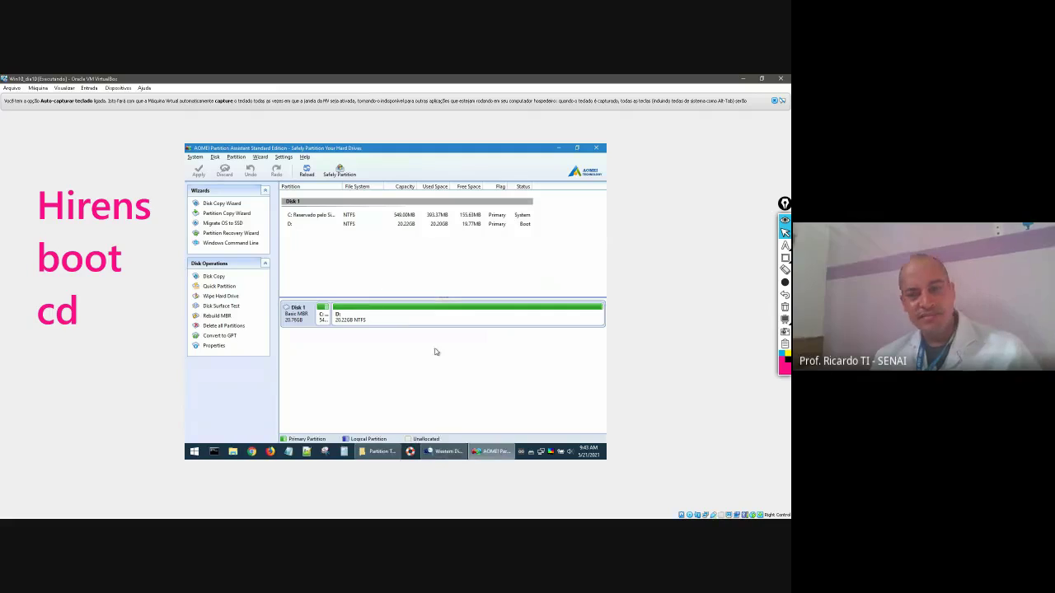
click(596, 149)
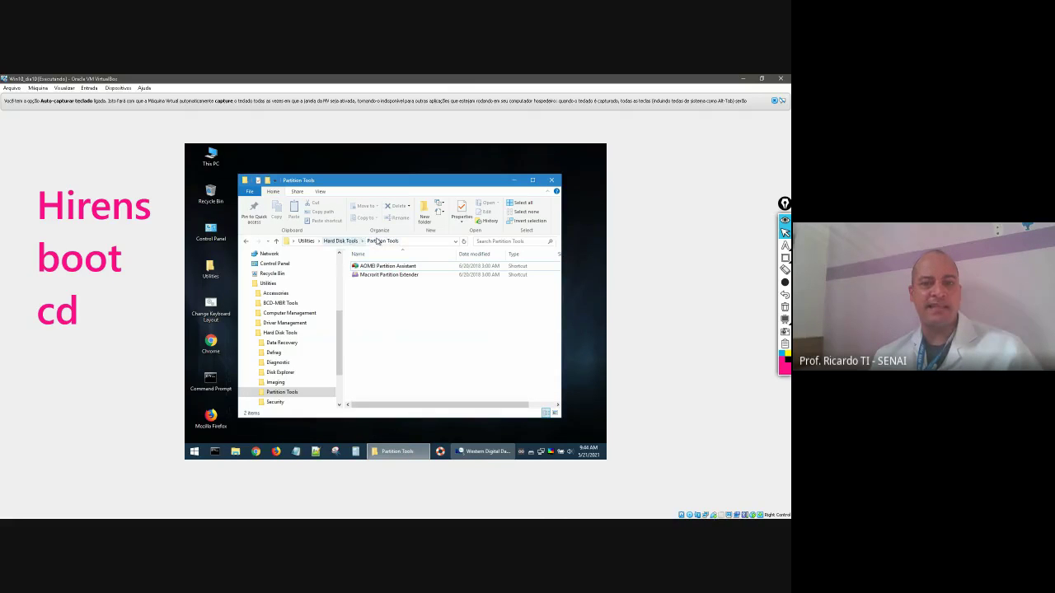
Return to Hard Disk Tools, reopen Partition Tools, and launch AOMEI Partition Assistant.
click(339, 242)
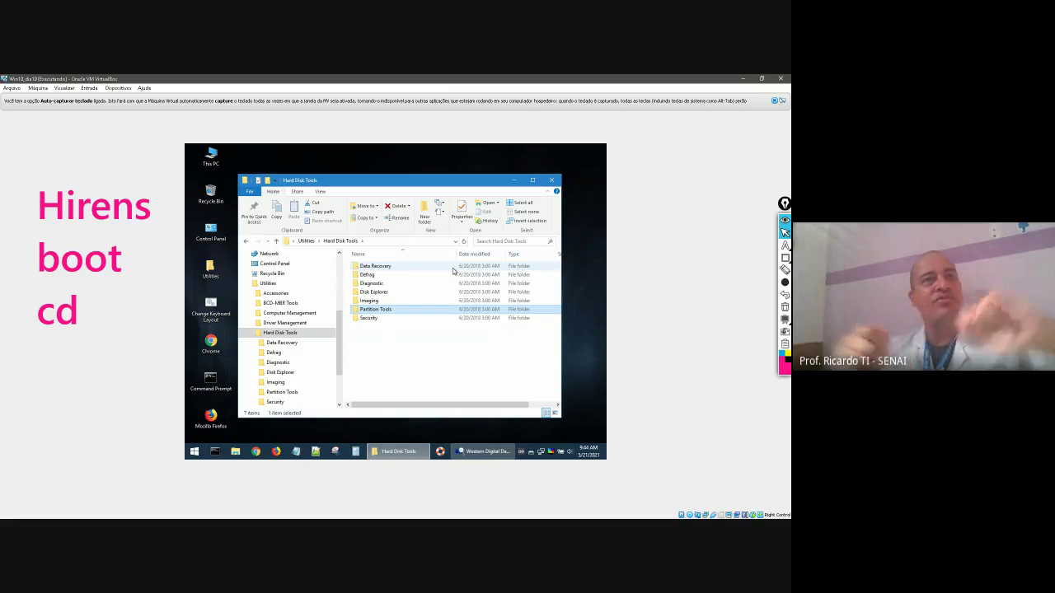
double_click(399, 311)
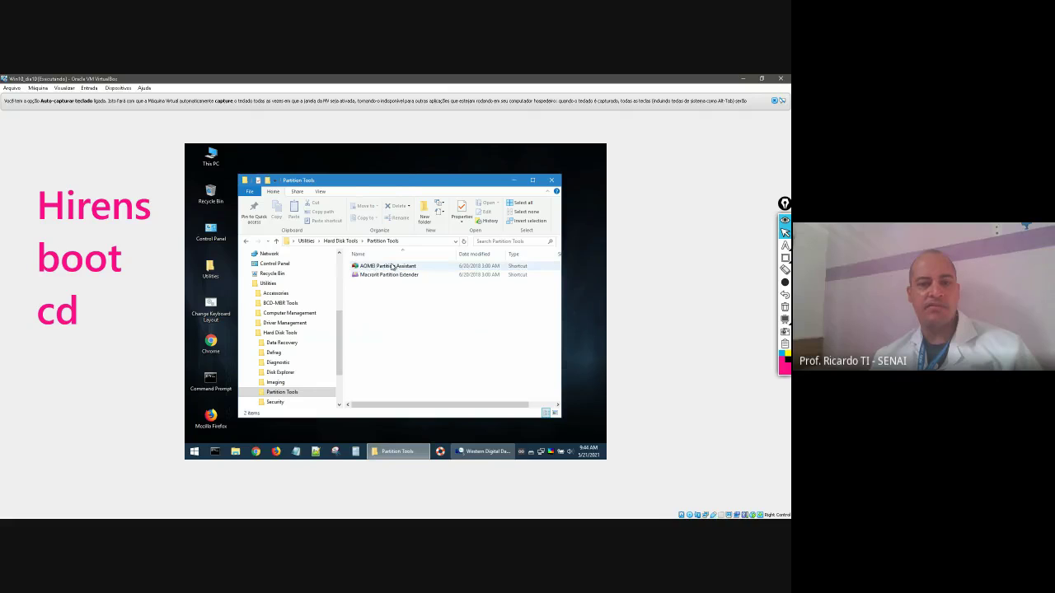
click(387, 266)
click(373, 276)
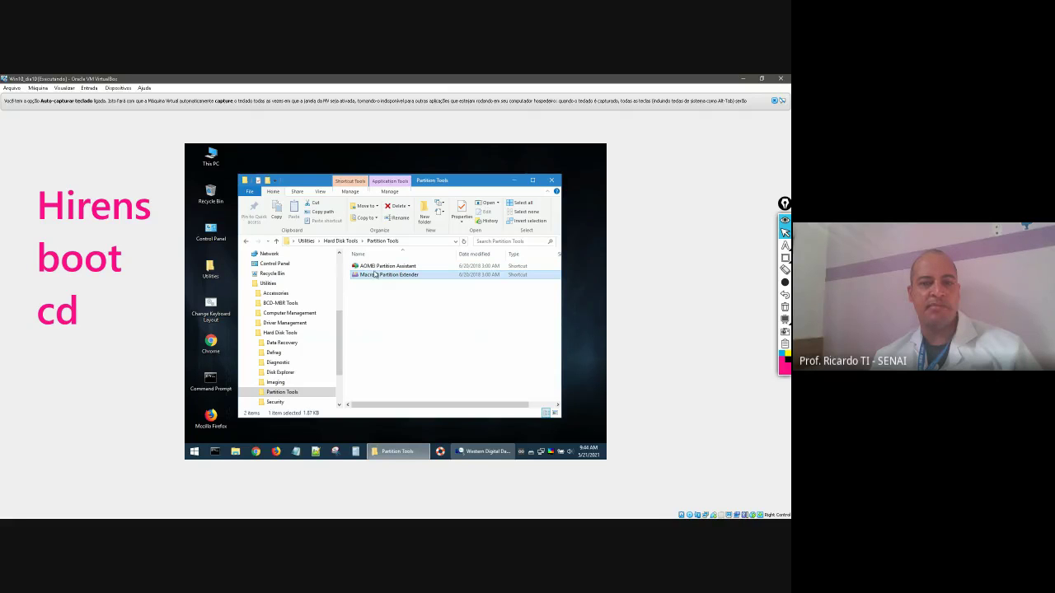
double_click(375, 266)
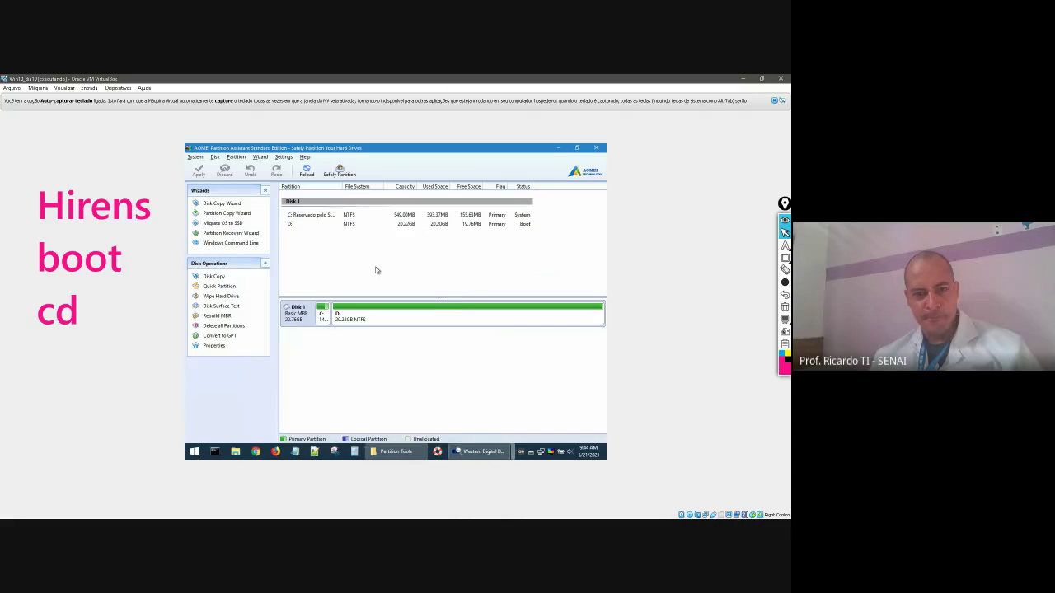
click(353, 320)
right_click(401, 317)
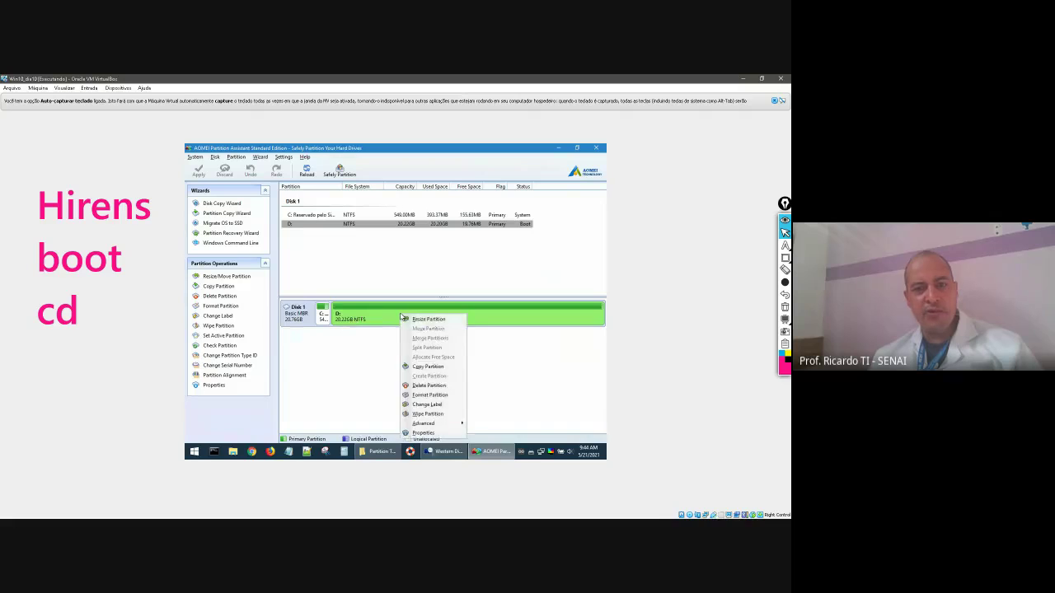
right_click(460, 313)
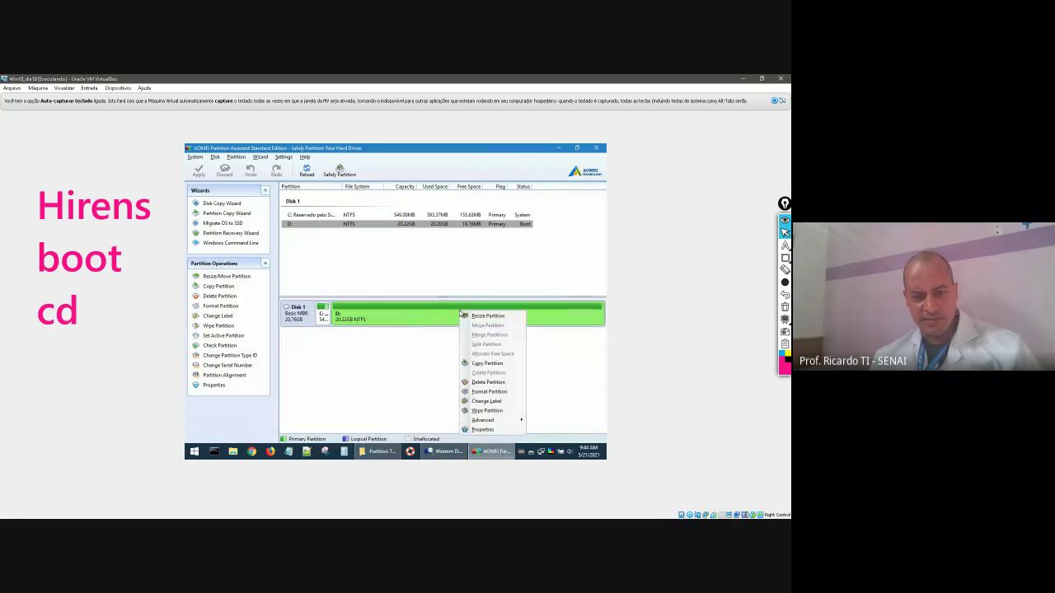
click(521, 396)
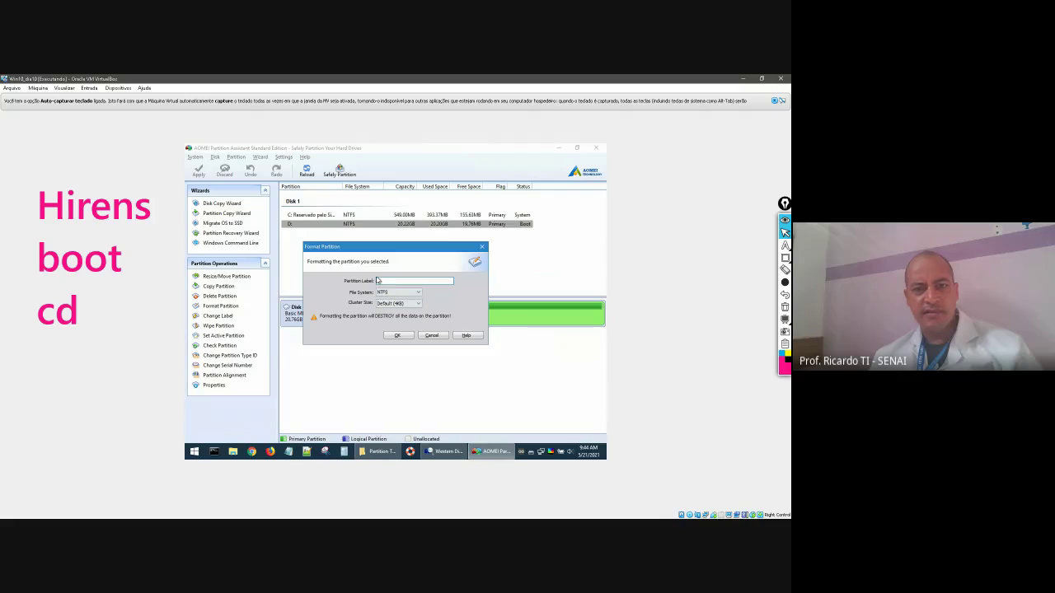
click(432, 336)
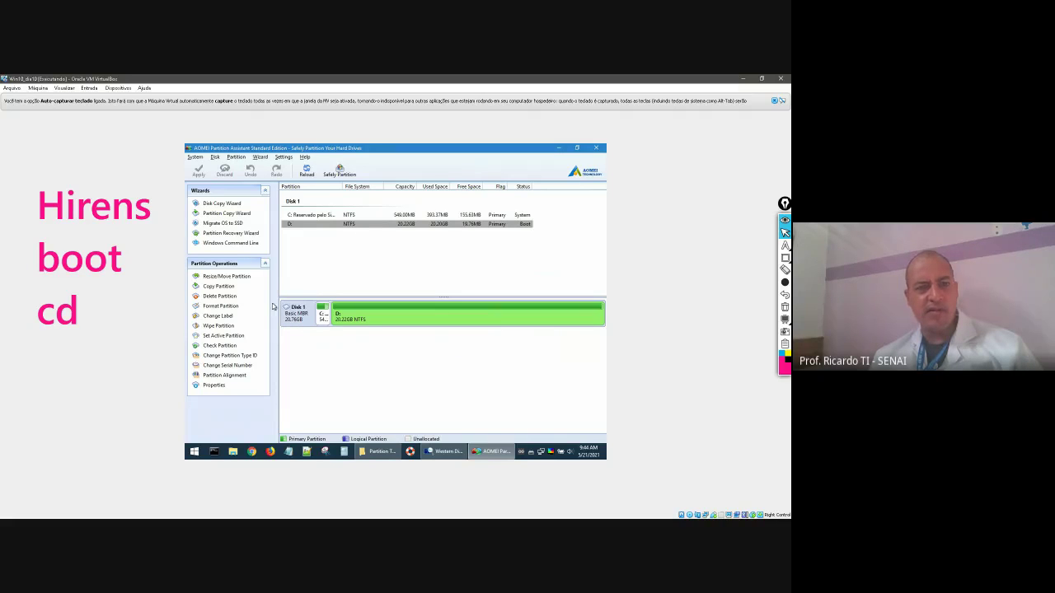
click(367, 284)
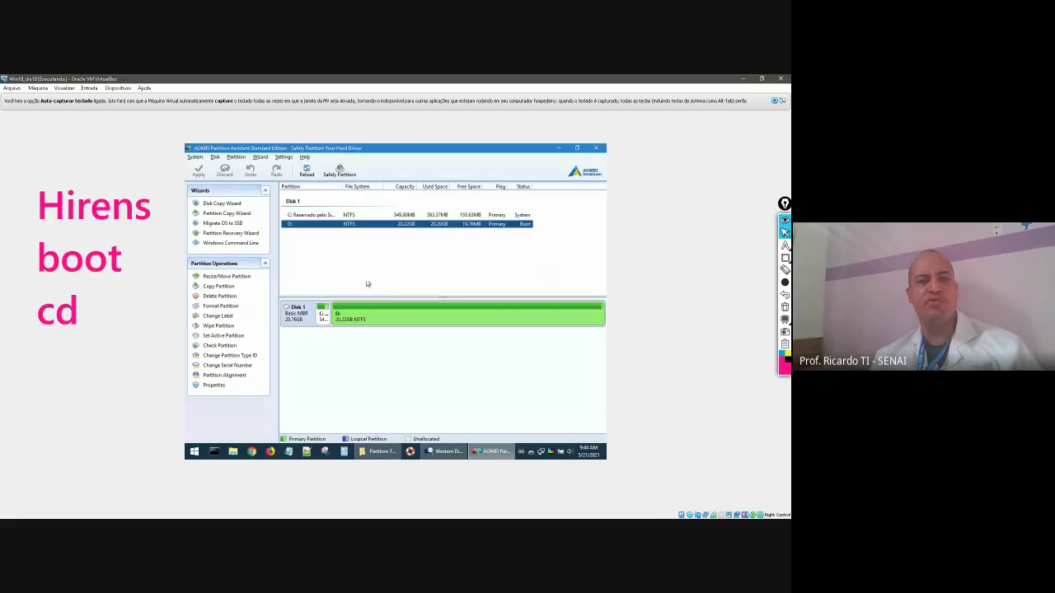
Close AOMEI, then run HDD Low Level Format Tool from Hard Disk Tools > Security.
click(596, 148)
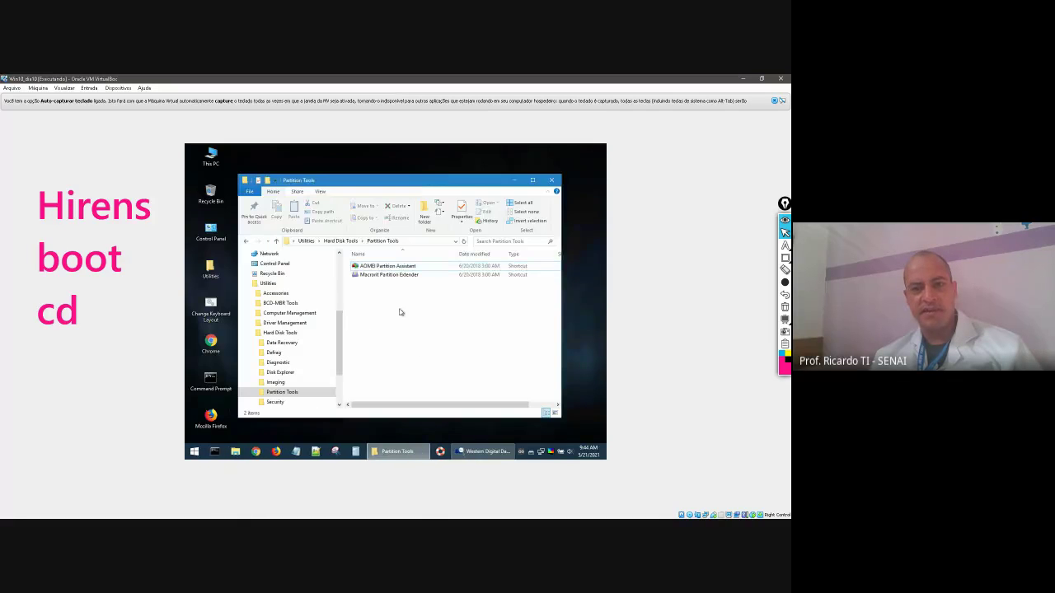
click(342, 241)
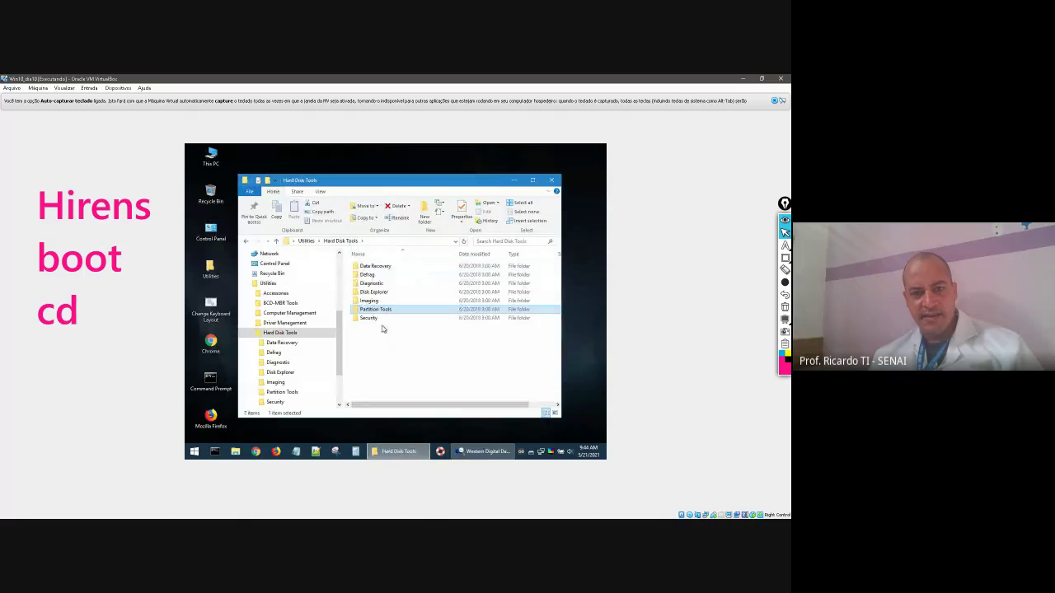
double_click(379, 321)
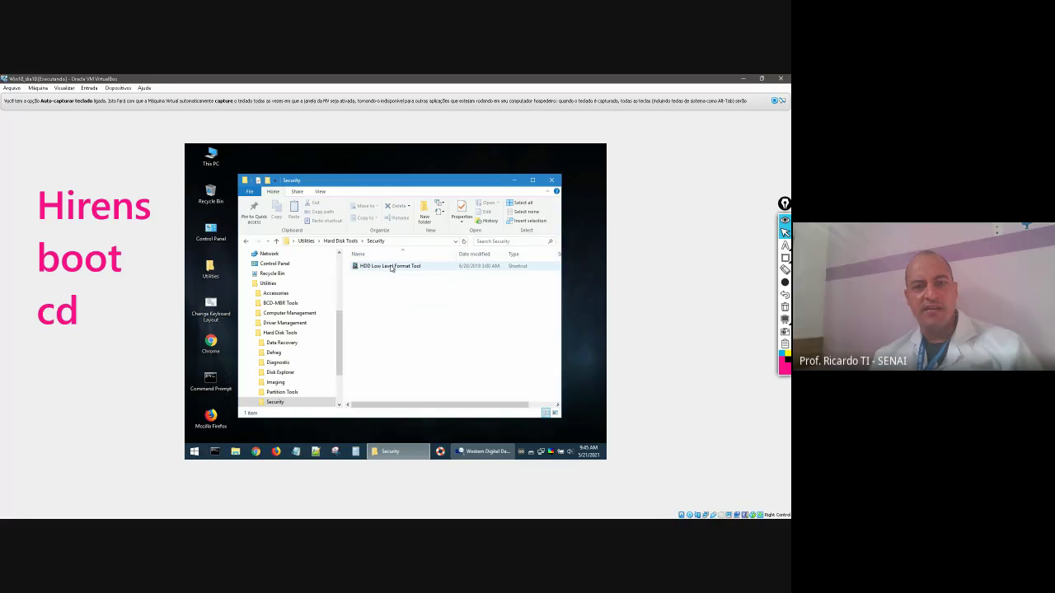
double_click(417, 266)
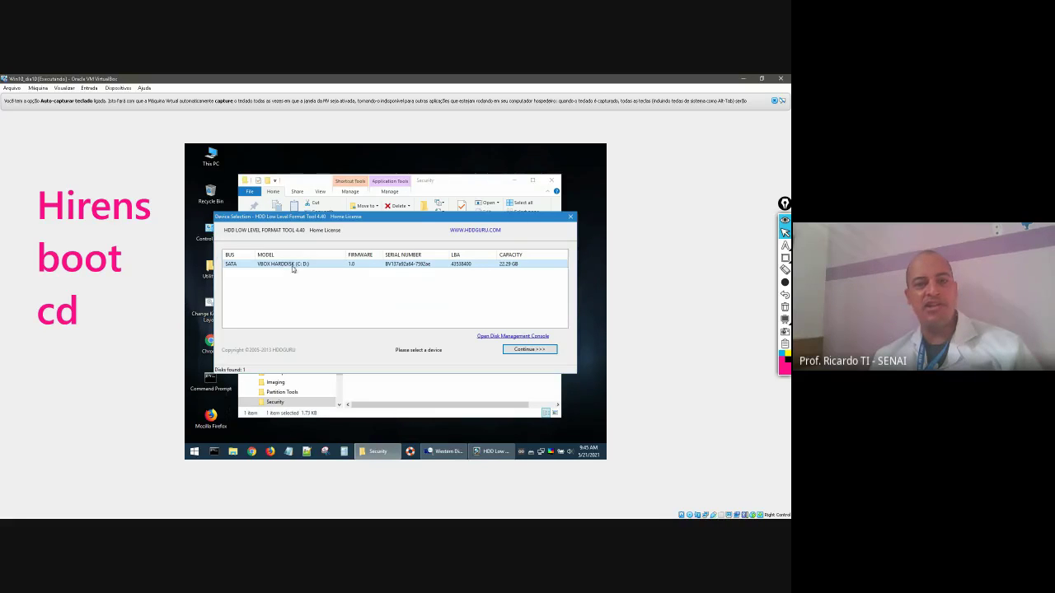
Continue with the VBOX HARDDISK, scroll through its device details, then close the tool.
click(529, 350)
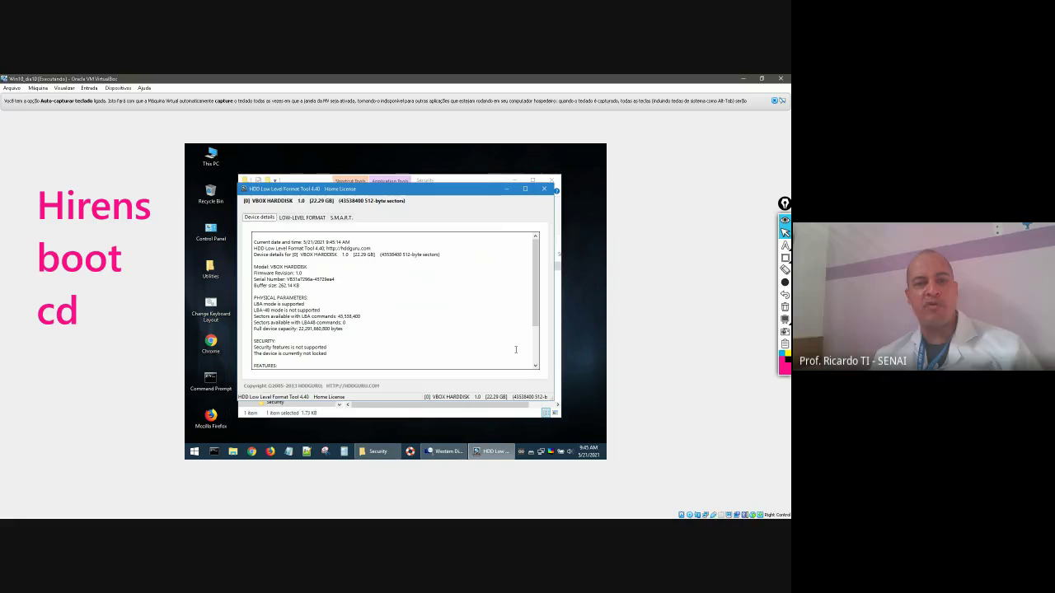
scroll(423, 348, down, 3)
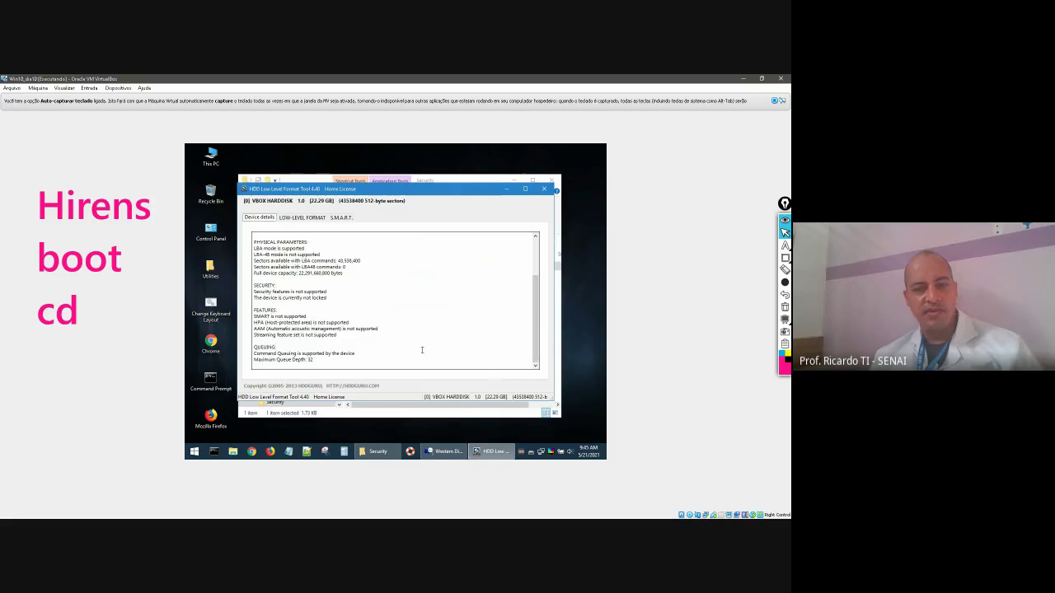
scroll(422, 349, up, 3)
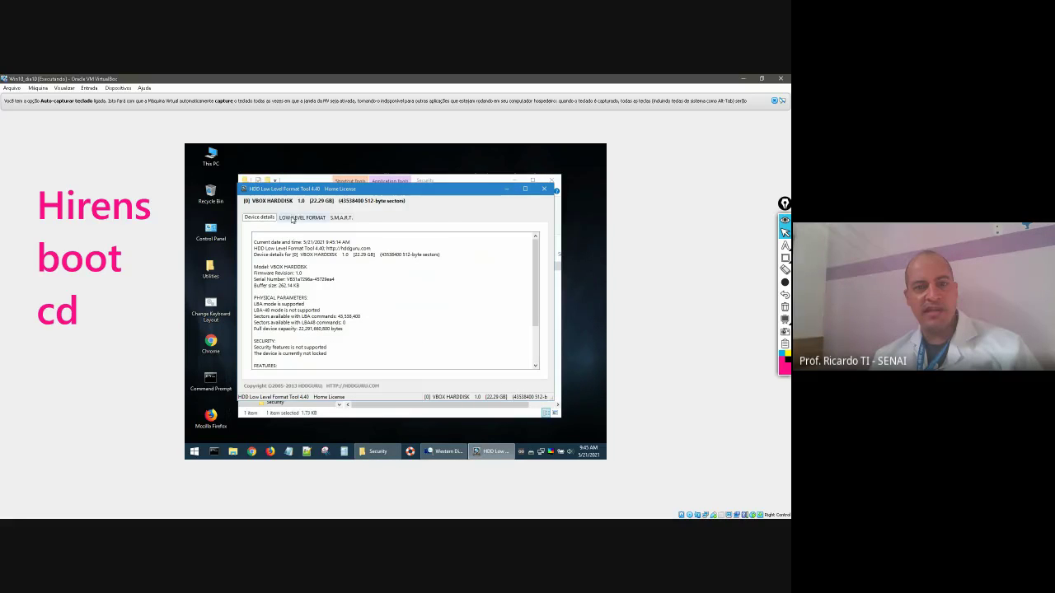
click(545, 190)
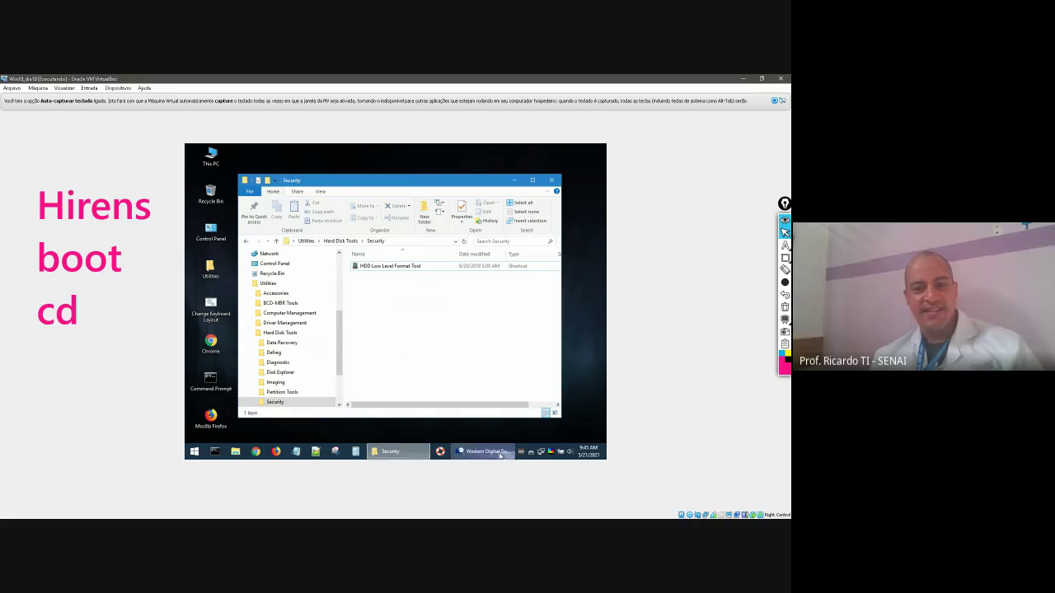
Close the Western Digital Data LifeGuard window and browse Hard Disk Tools into its Security folder.
click(493, 451)
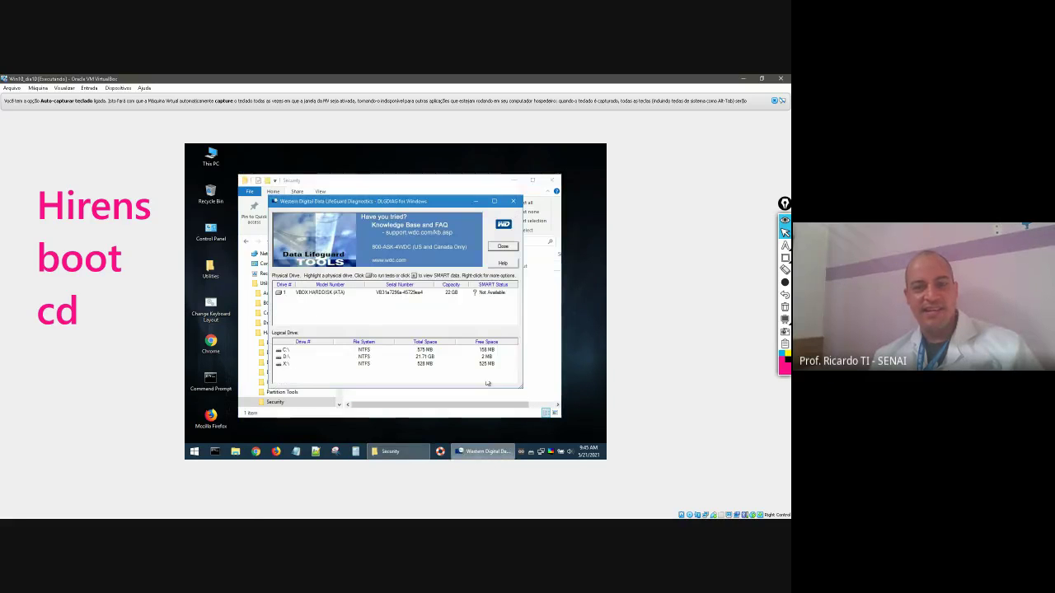
click(519, 202)
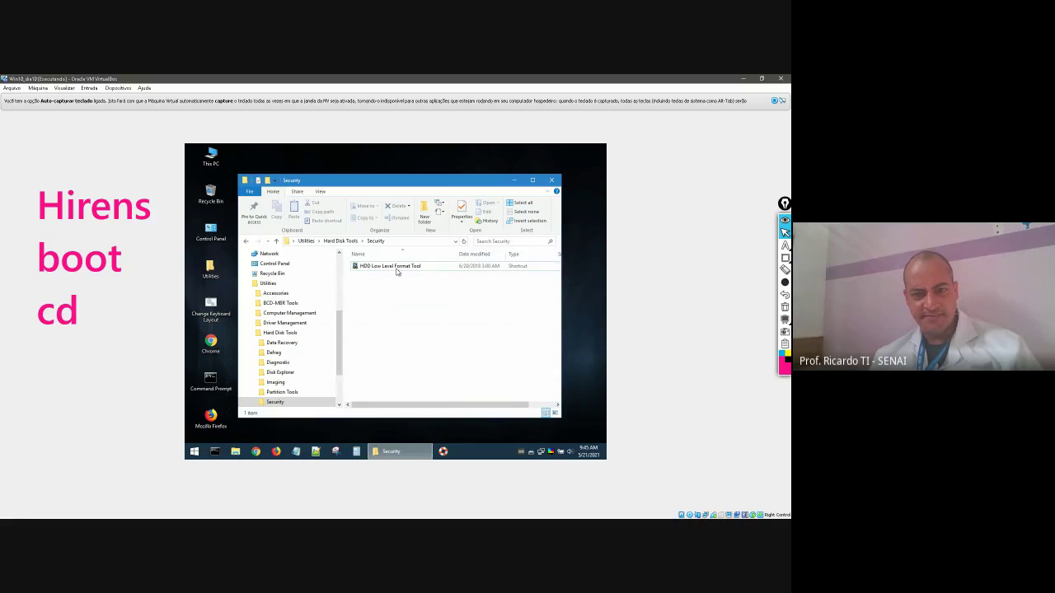
click(340, 241)
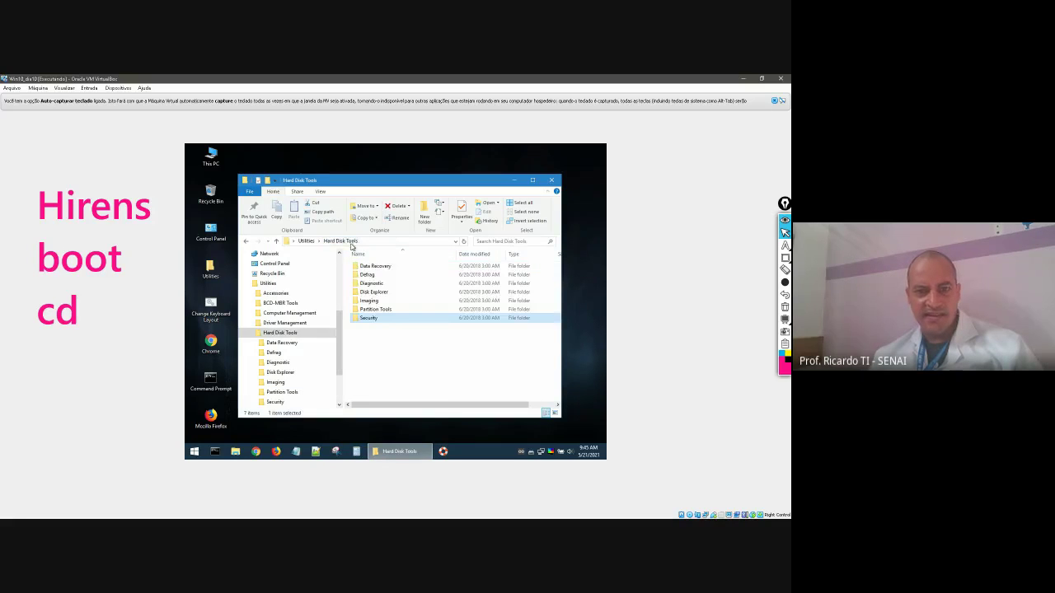
click(373, 310)
click(368, 301)
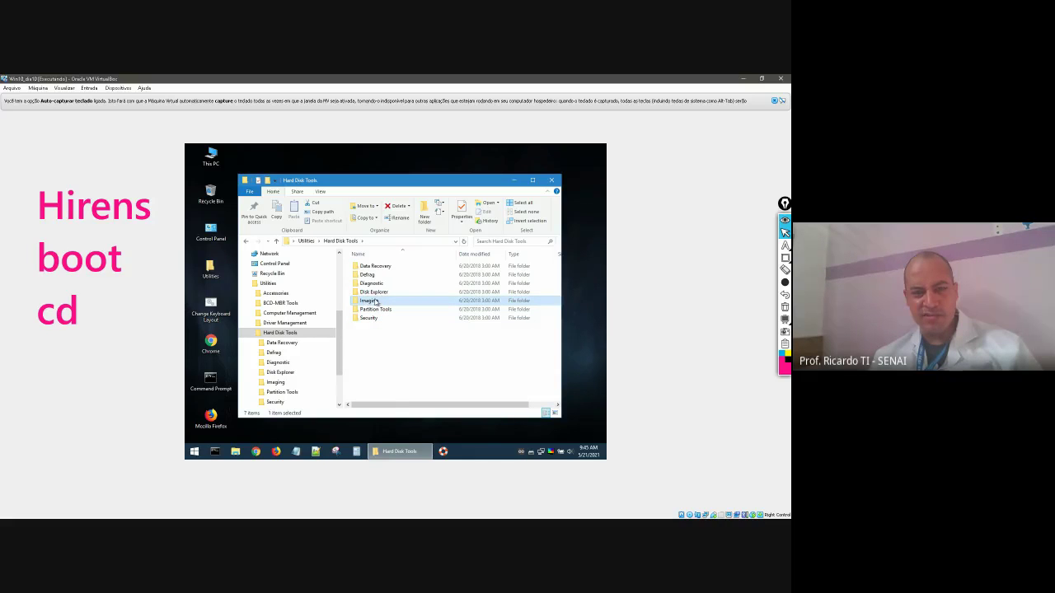
key(Up)
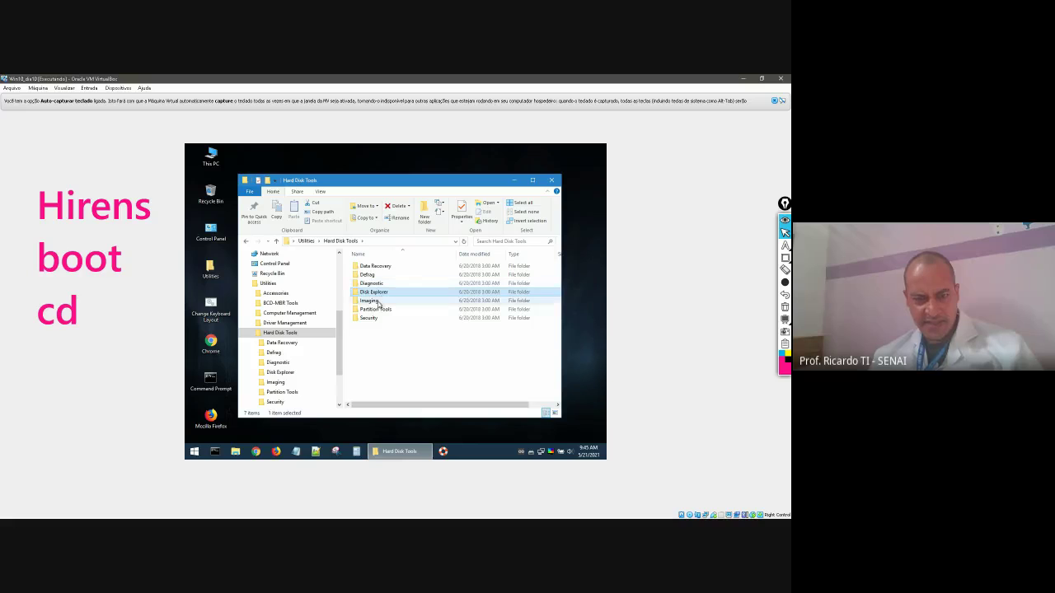
click(378, 321)
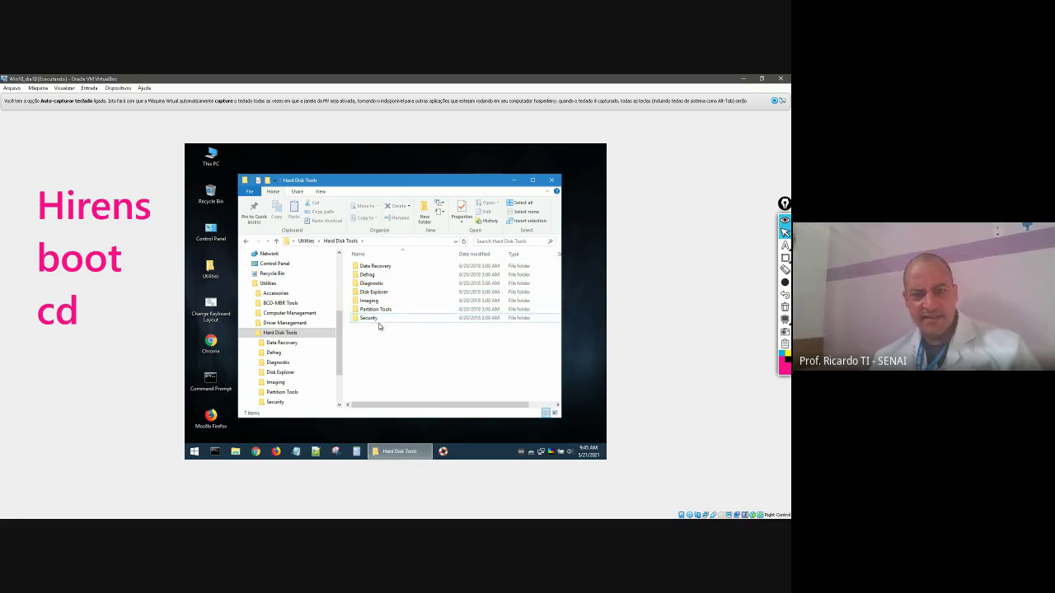
double_click(379, 321)
Peek into Disk Explorer and Data Recovery, then open Utilities > Security > AntiVirus.
key(alt+Left)
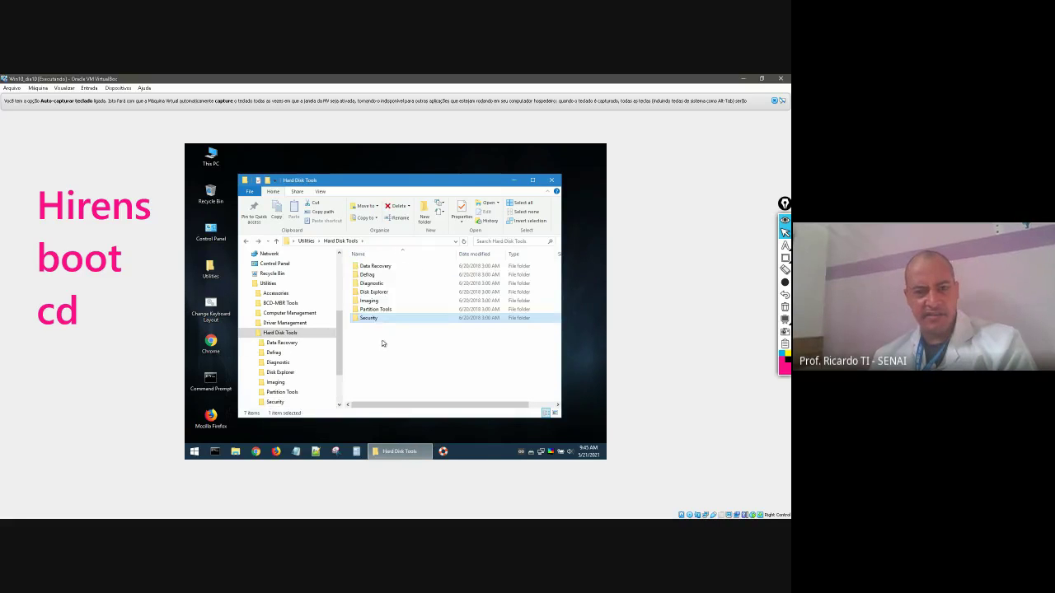
double_click(376, 293)
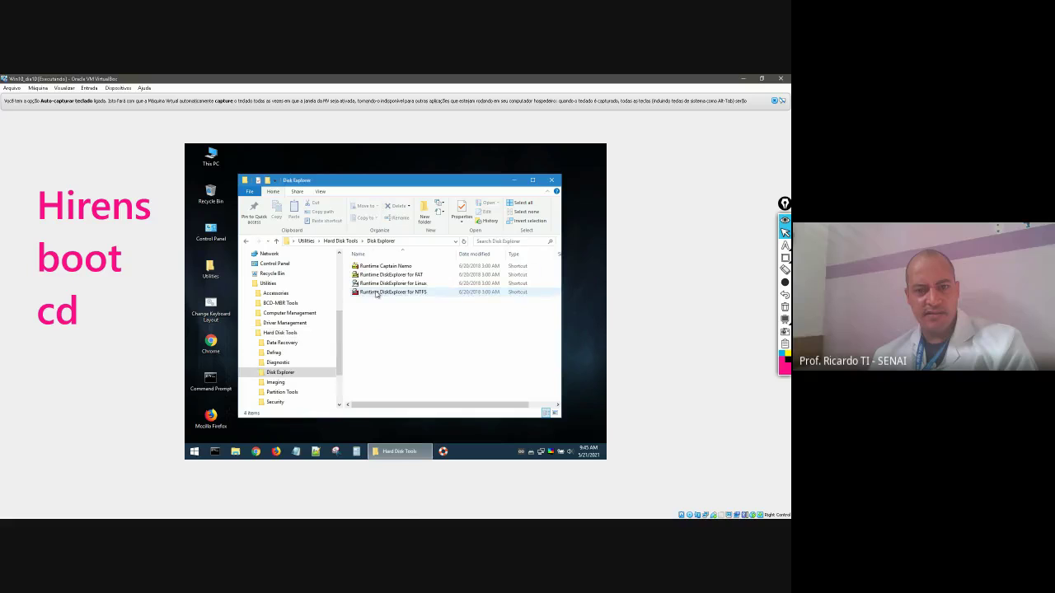
key(alt+Left)
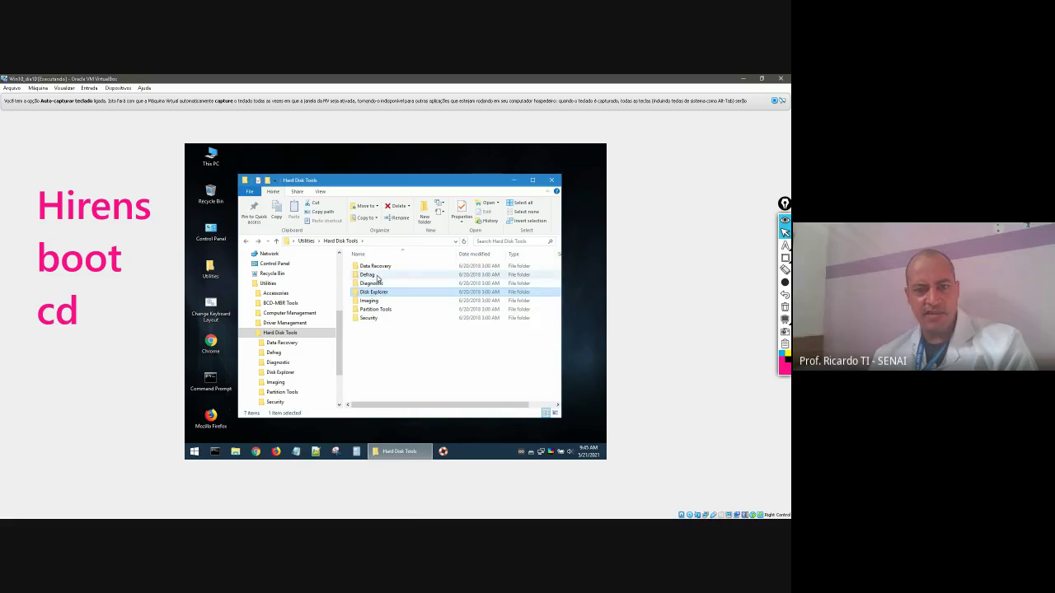
double_click(375, 266)
key(alt+Left)
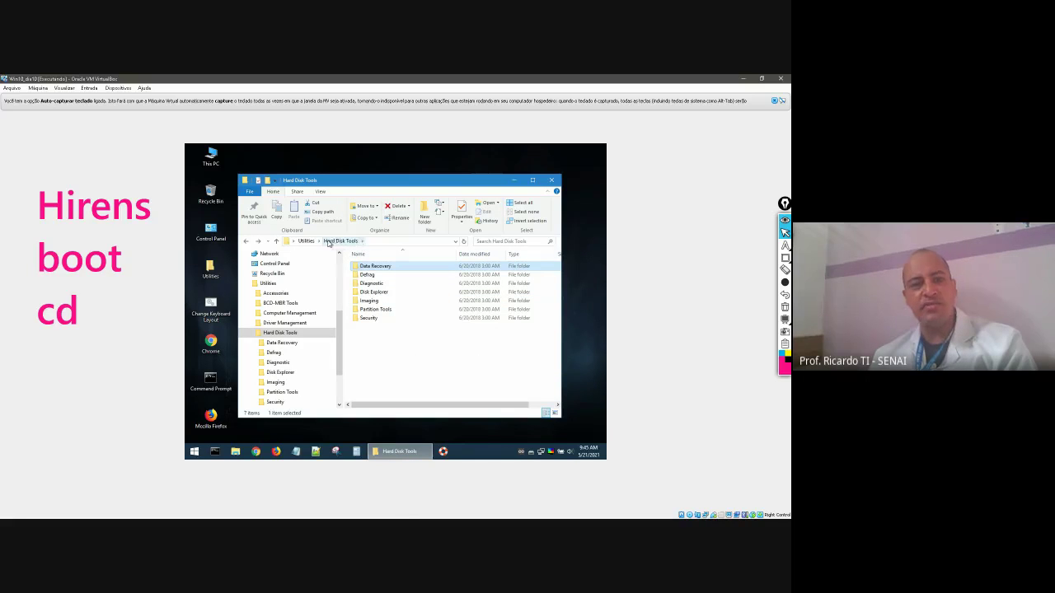
click(306, 241)
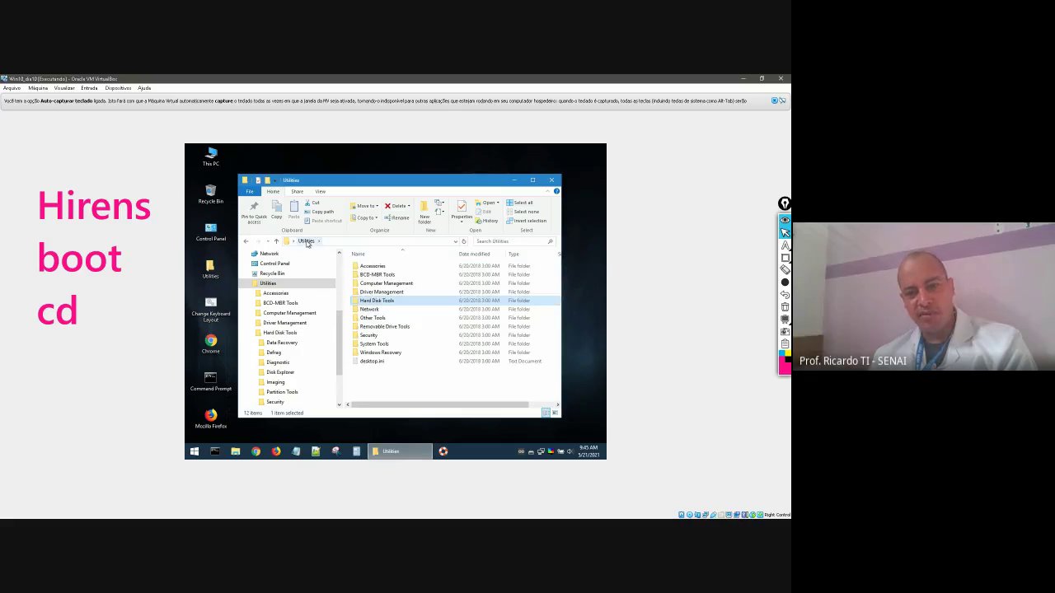
double_click(378, 336)
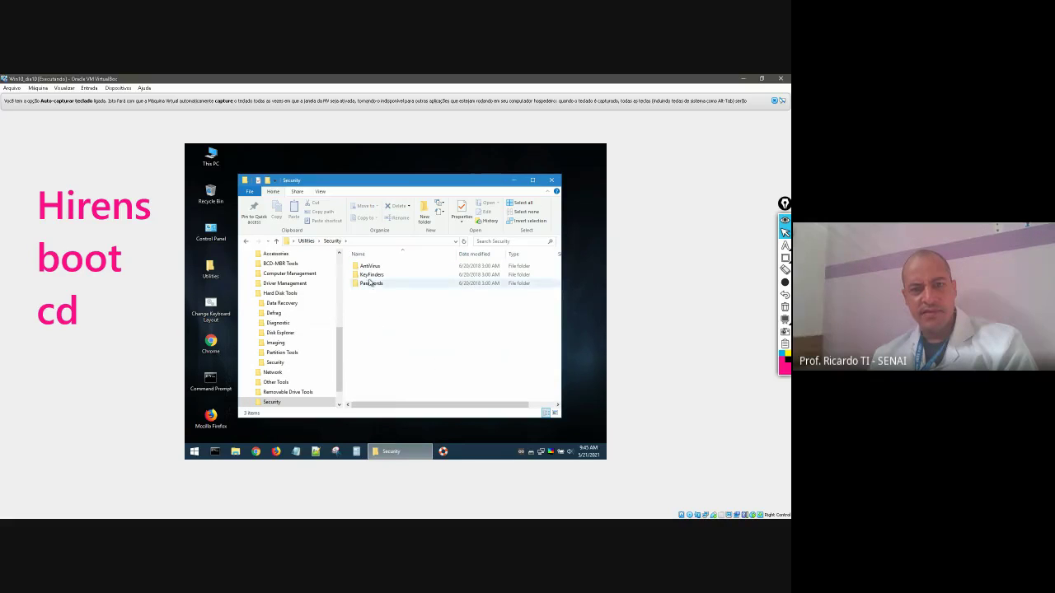
double_click(369, 266)
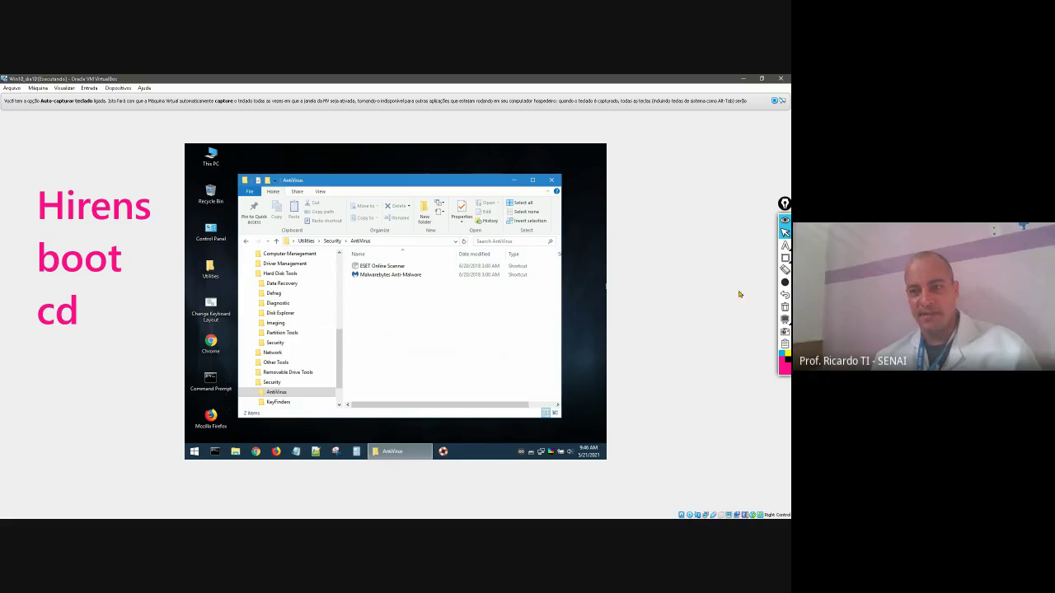
Sketch a pink framed desktop of nested rectangles and crossing lines beside the VM window.
click(784, 258)
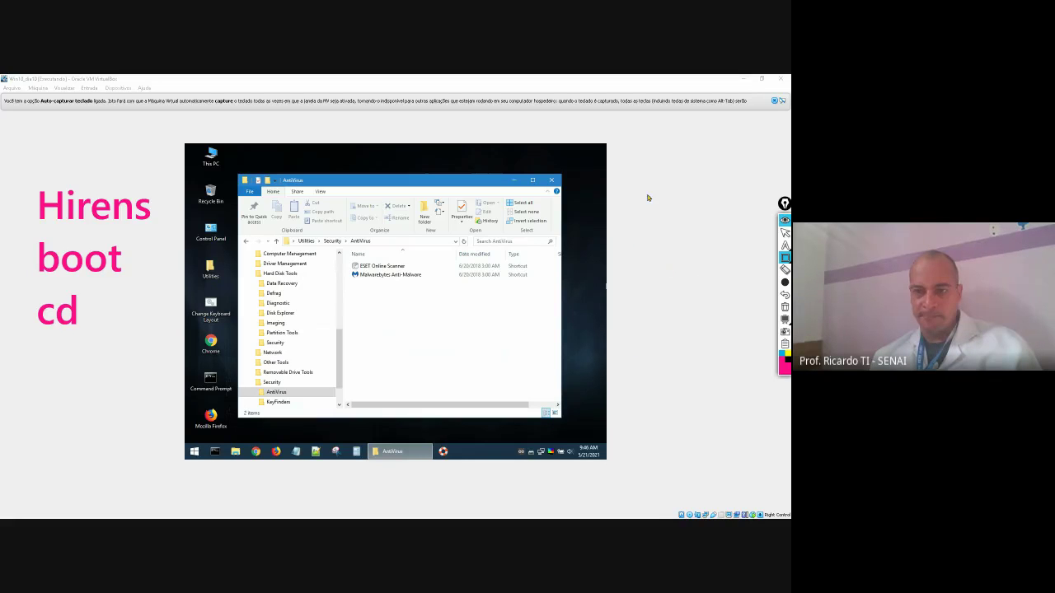
mouse_move(616, 170)
mouse_down()
mouse_move(645, 223)
mouse_move(765, 241)
mouse_move(763, 289)
mouse_up()
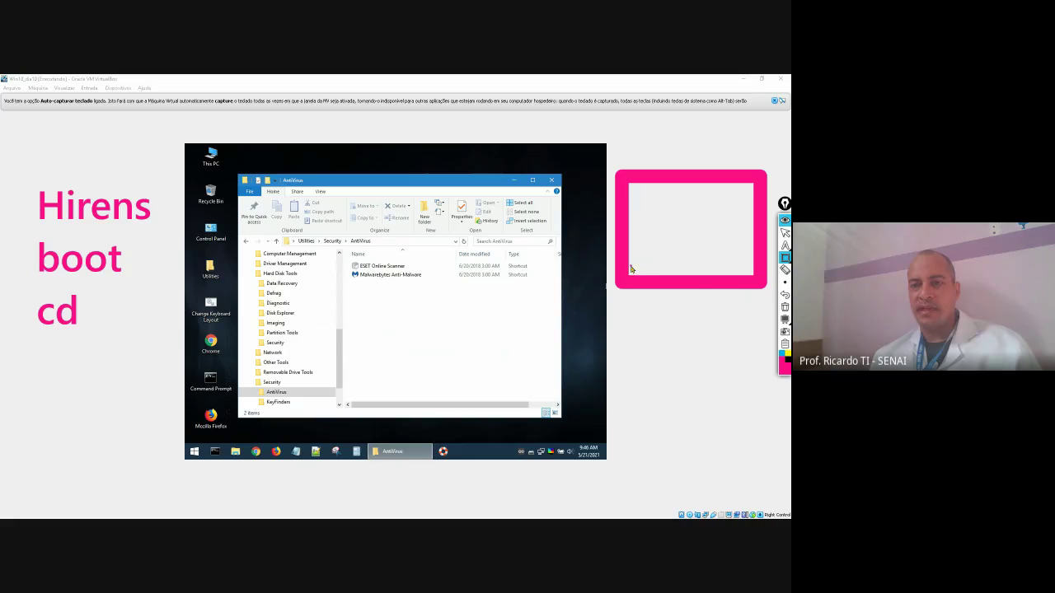
drag(630, 265, 651, 279)
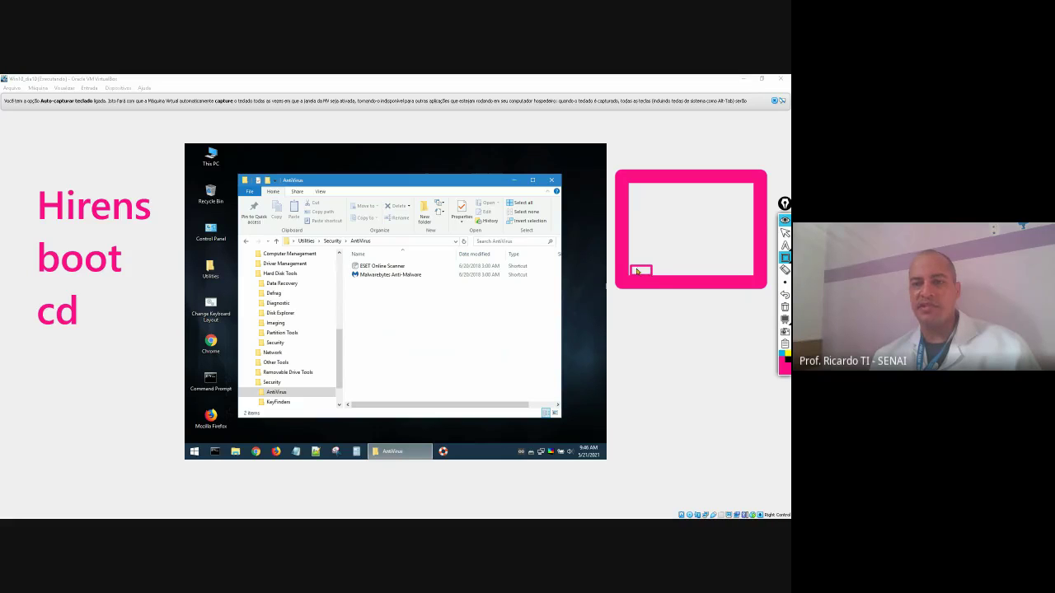
mouse_move(630, 212)
mouse_down()
mouse_move(699, 282)
mouse_move(716, 276)
mouse_up()
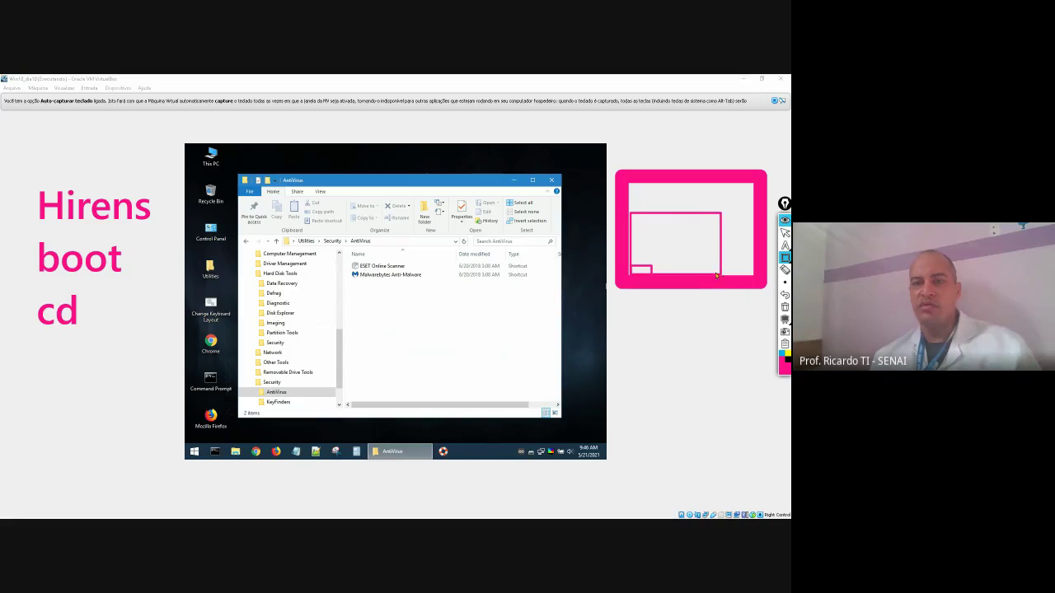
mouse_move(664, 220)
mouse_down()
mouse_move(707, 229)
mouse_move(677, 255)
mouse_move(710, 253)
mouse_up()
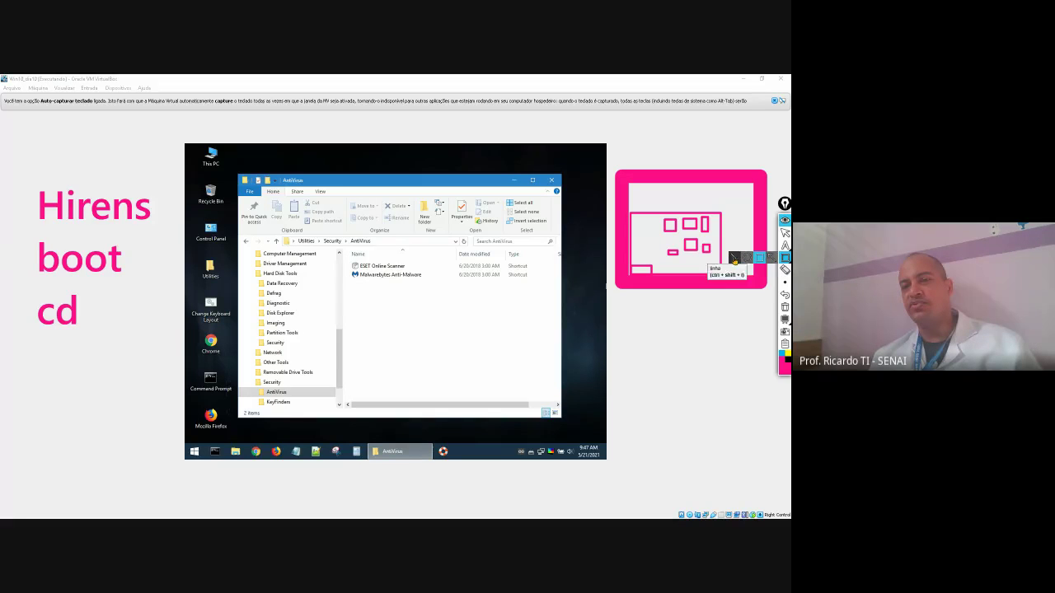
click(748, 261)
mouse_move(680, 240)
mouse_down()
mouse_move(704, 253)
mouse_move(657, 220)
mouse_move(680, 272)
mouse_move(666, 273)
mouse_up()
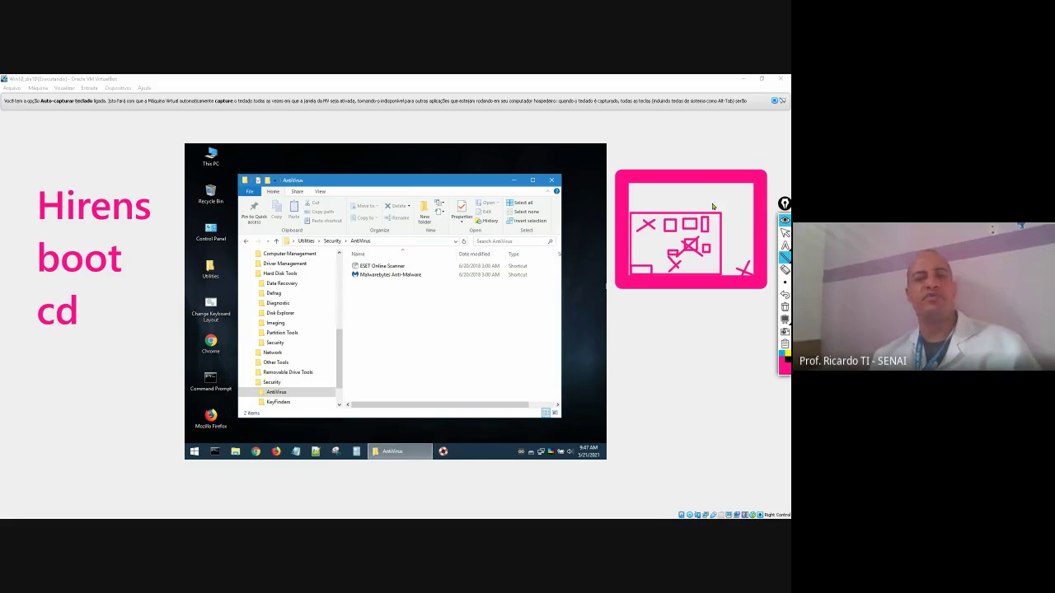
mouse_move(774, 246)
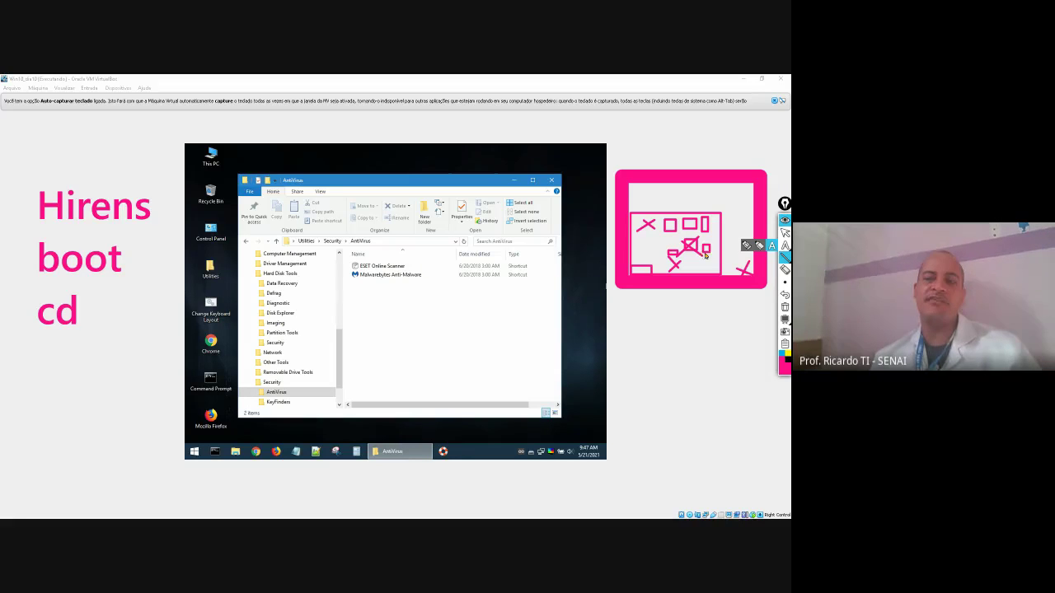
click(784, 232)
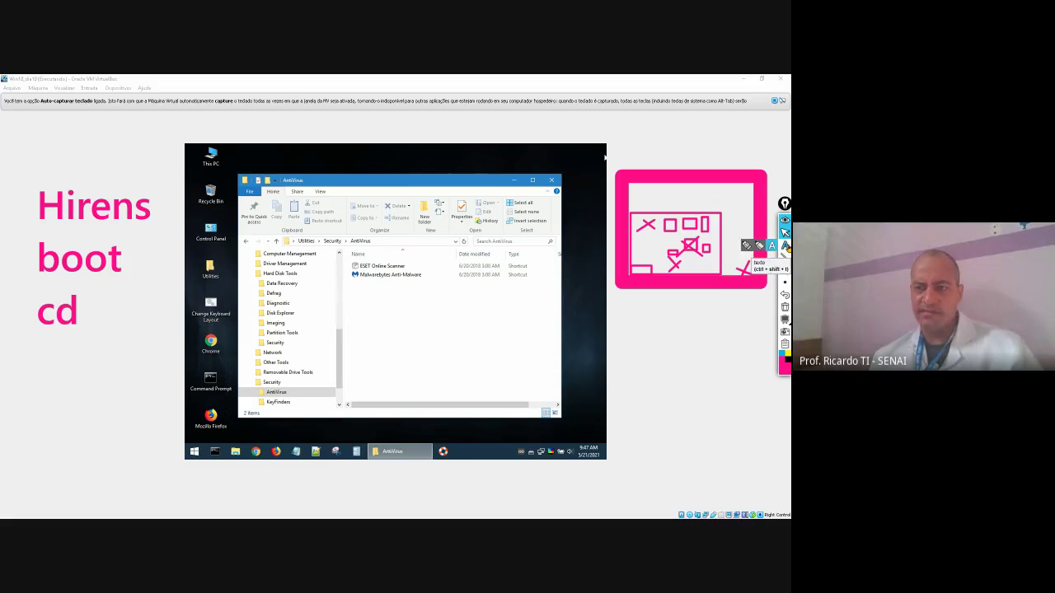
Draw arrows at the VM screen and the Command Prompt icon, then erase all annotations.
click(782, 258)
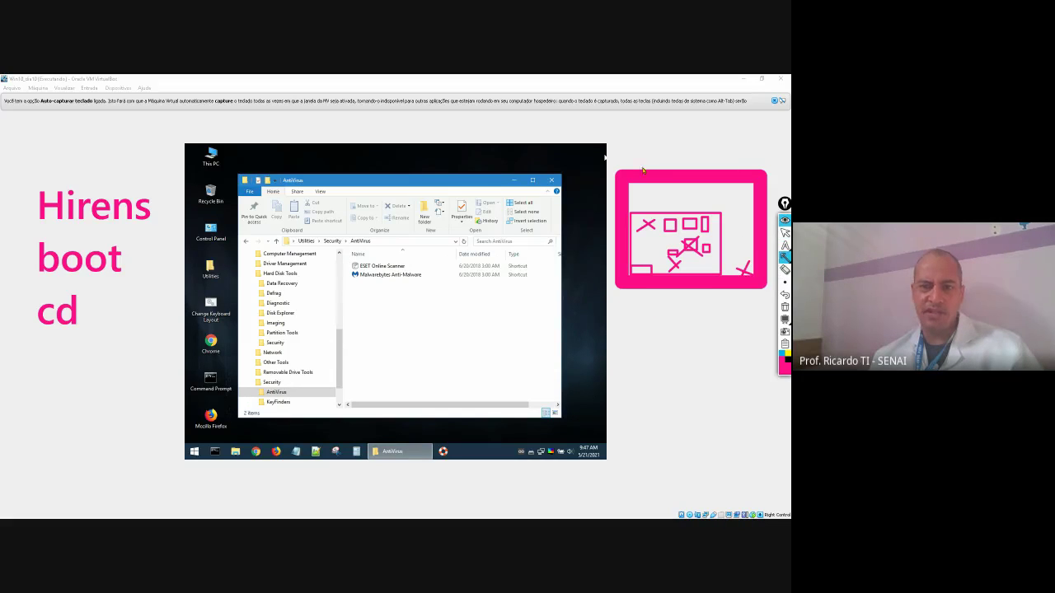
drag(671, 124, 586, 174)
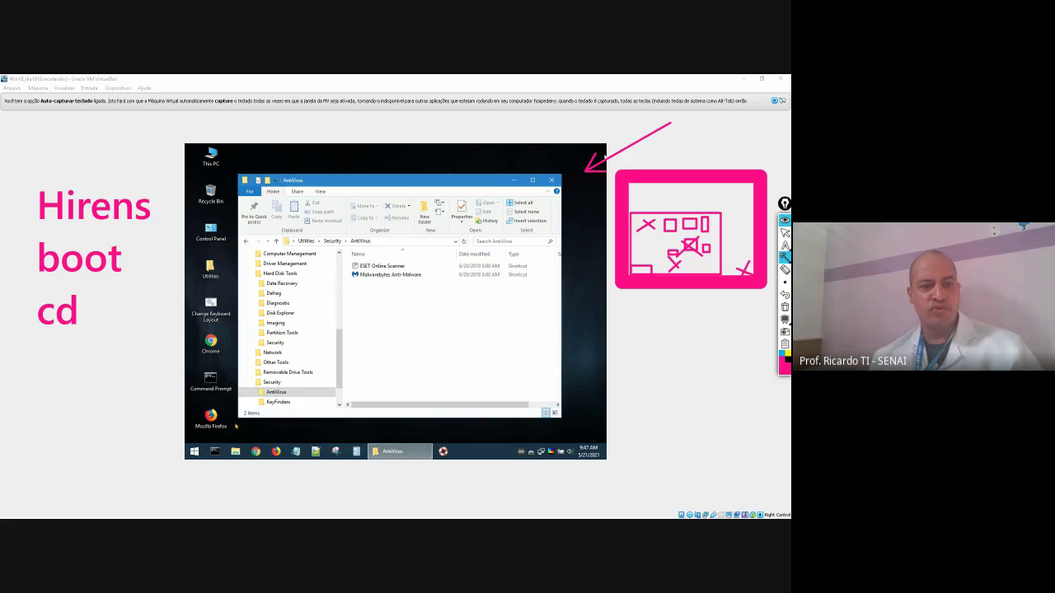
drag(55, 447, 183, 401)
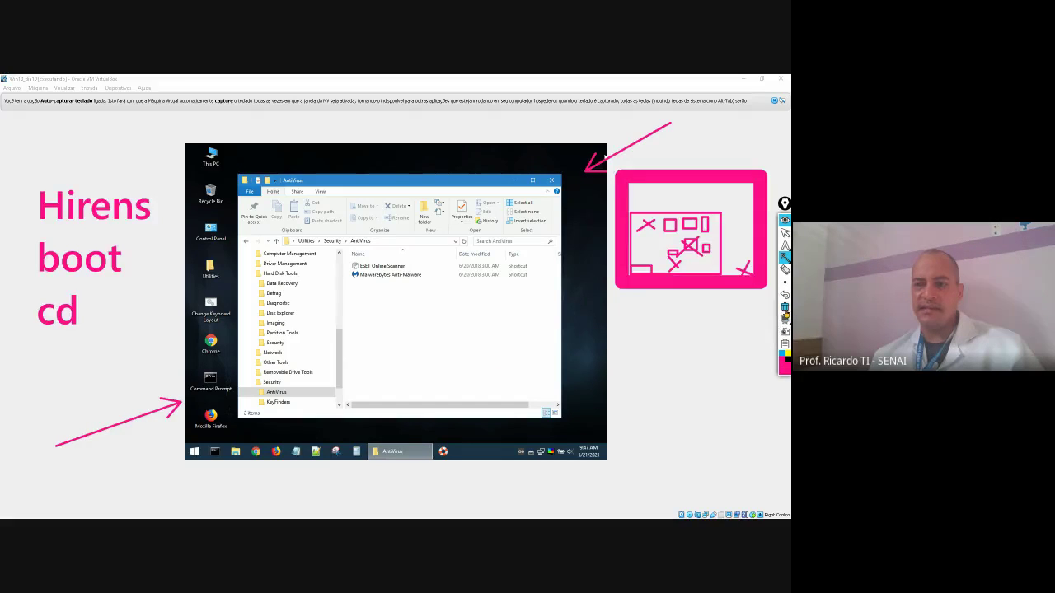
click(785, 306)
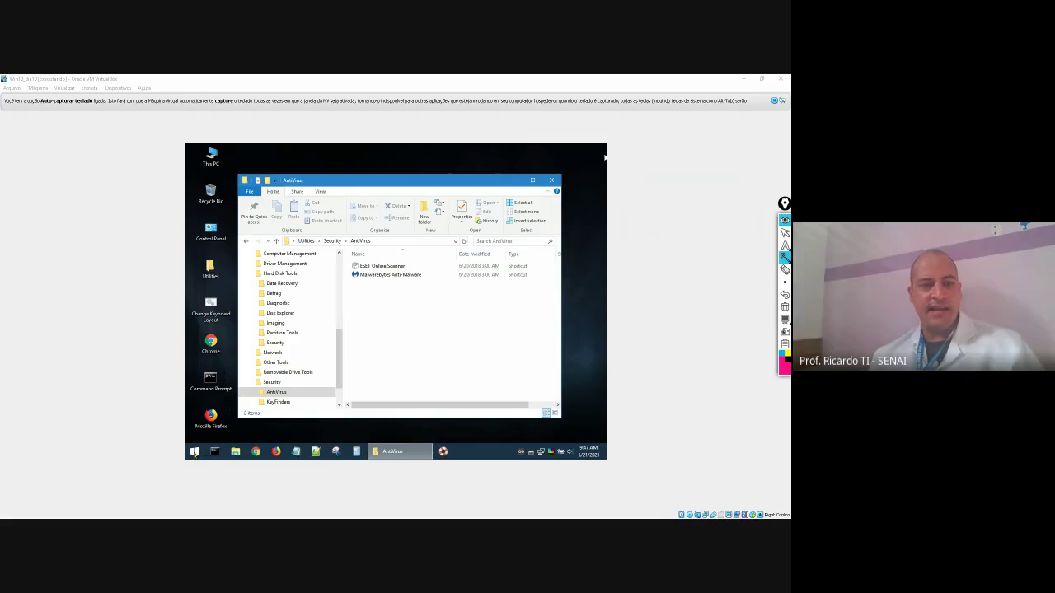
Reopen Utilities > Security > AntiVirus from the desktop and launch ESET Online Scanner.
click(784, 233)
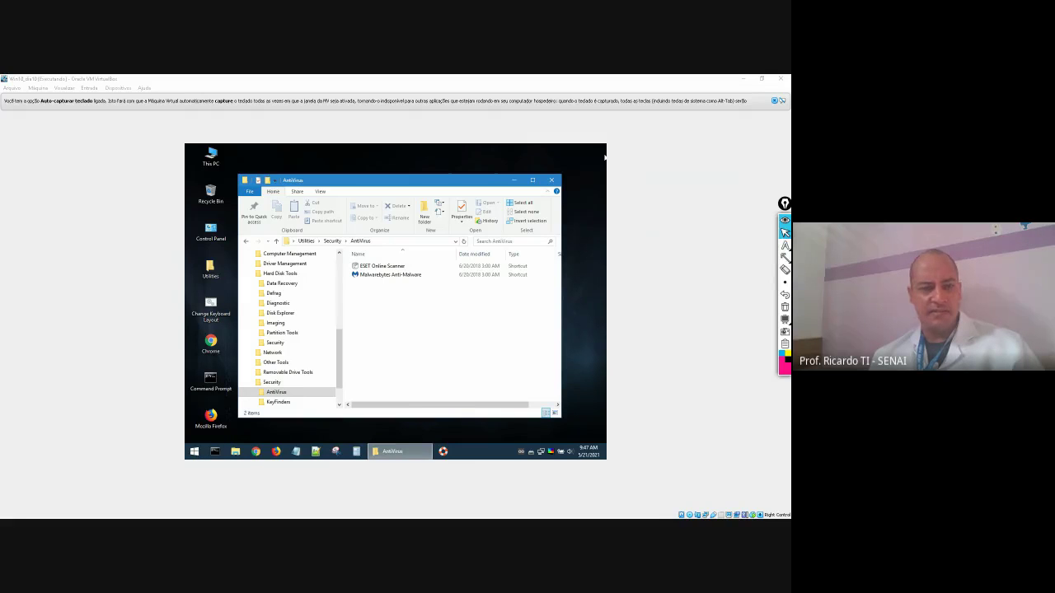
click(552, 180)
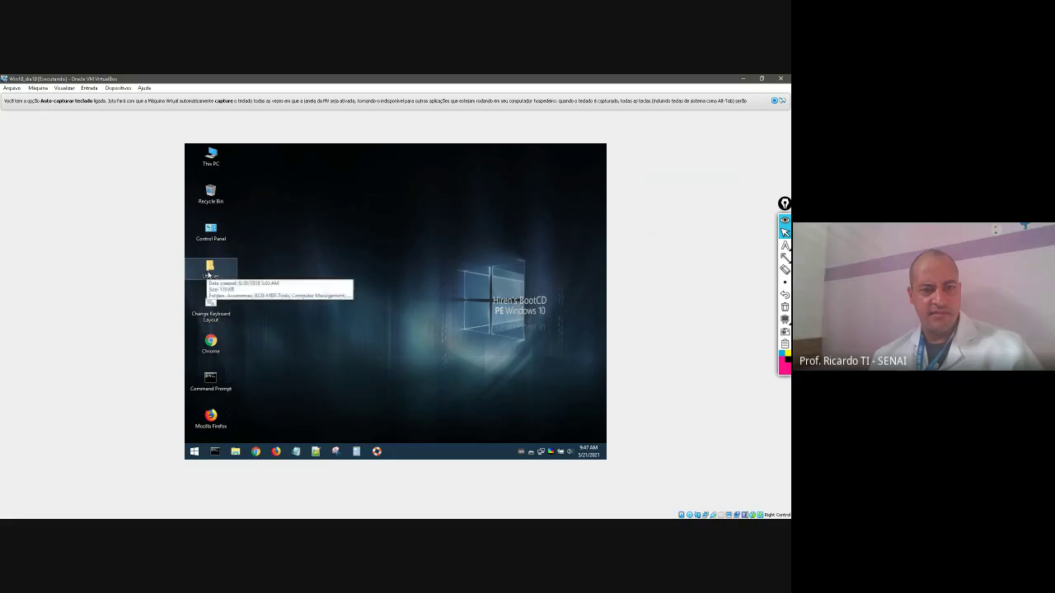
double_click(209, 272)
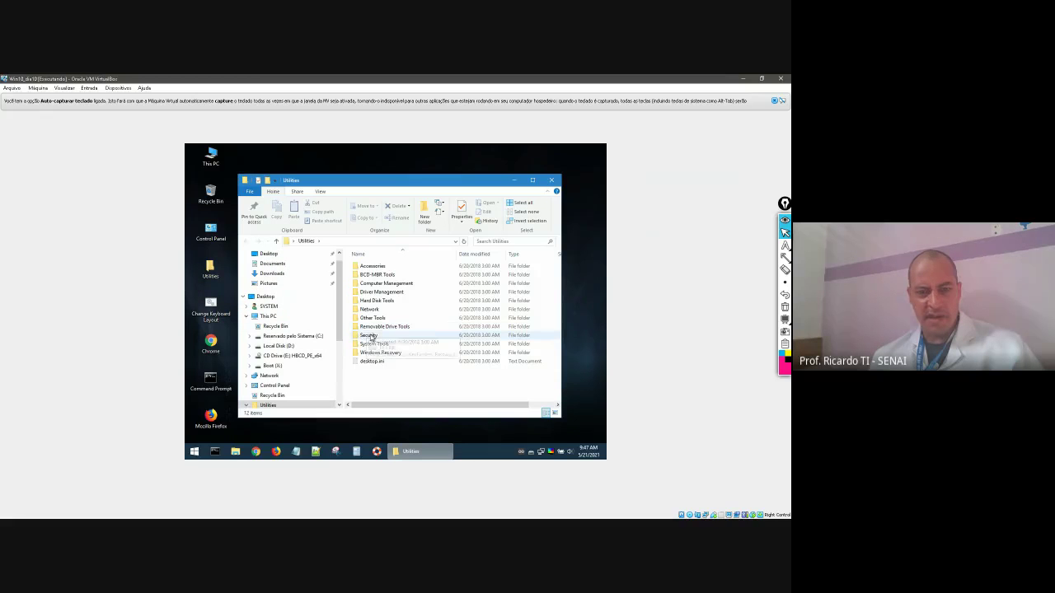
double_click(369, 335)
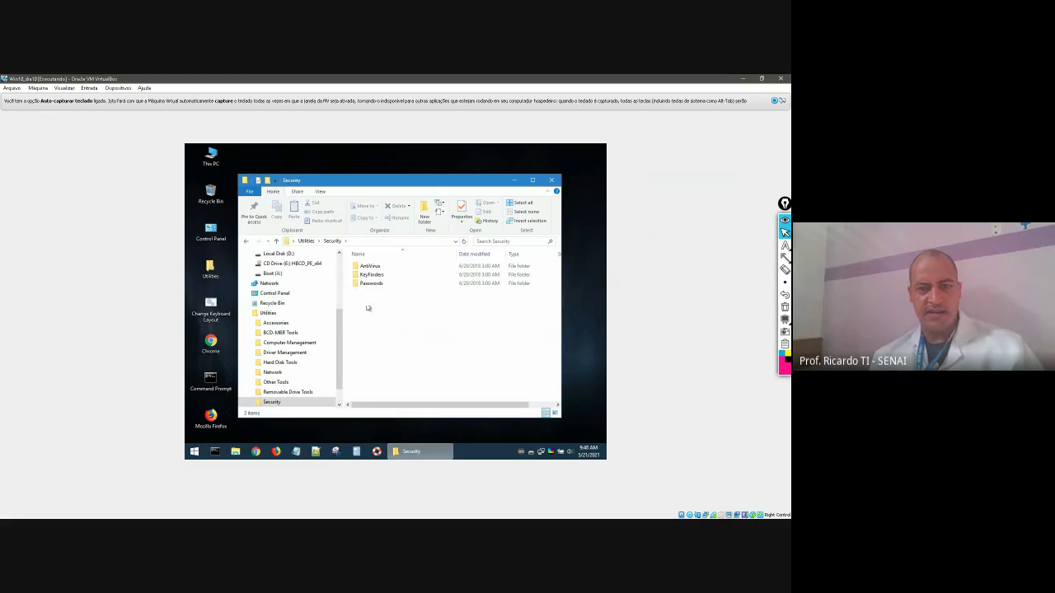
double_click(369, 267)
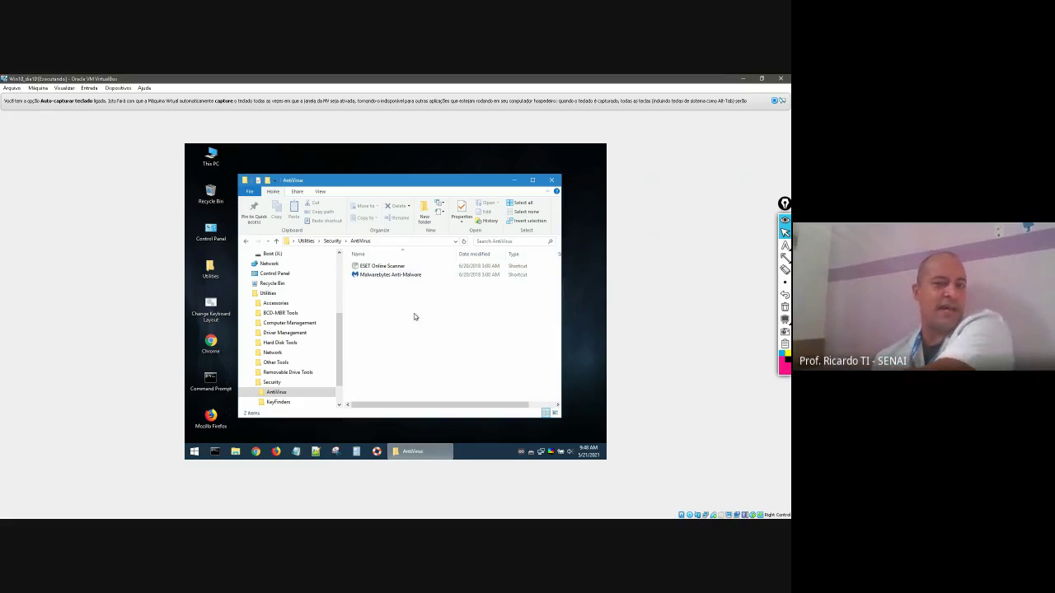
double_click(384, 266)
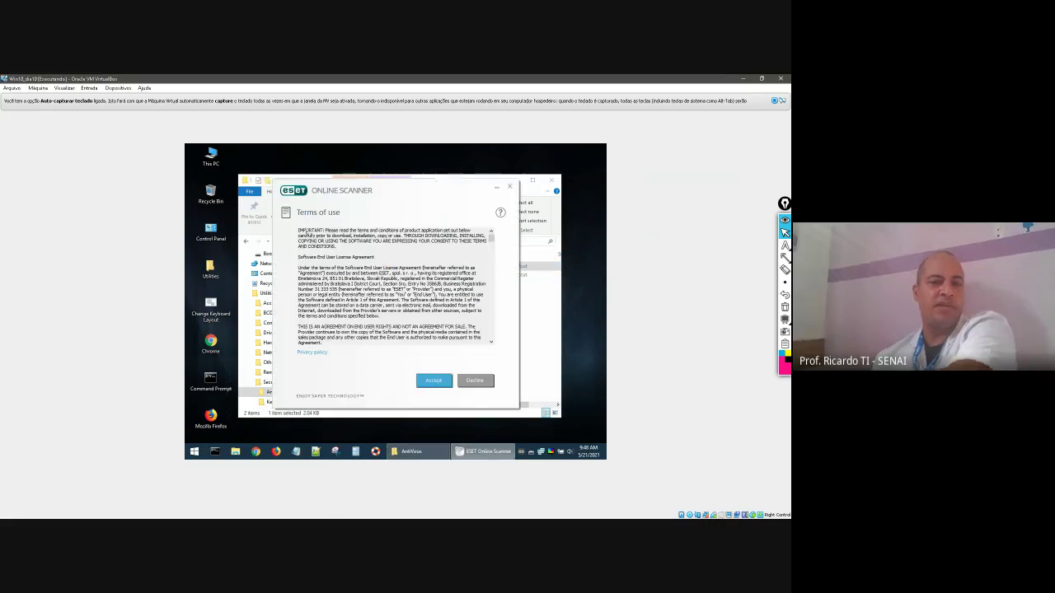
Accept the ESET terms and enable potentially unsafe application detection, leaving automatic cleaning off.
click(435, 381)
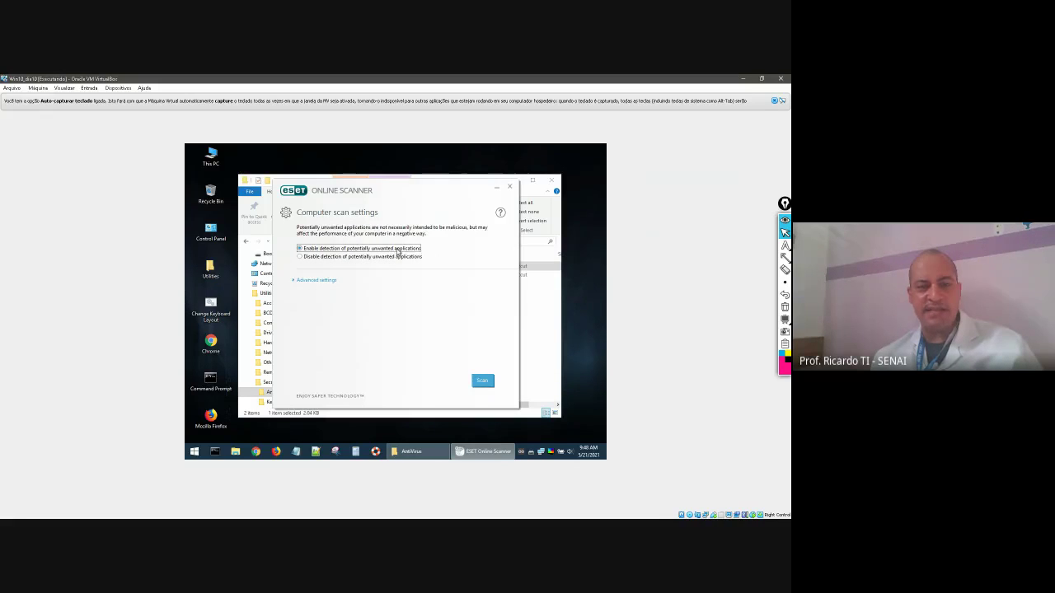
click(309, 281)
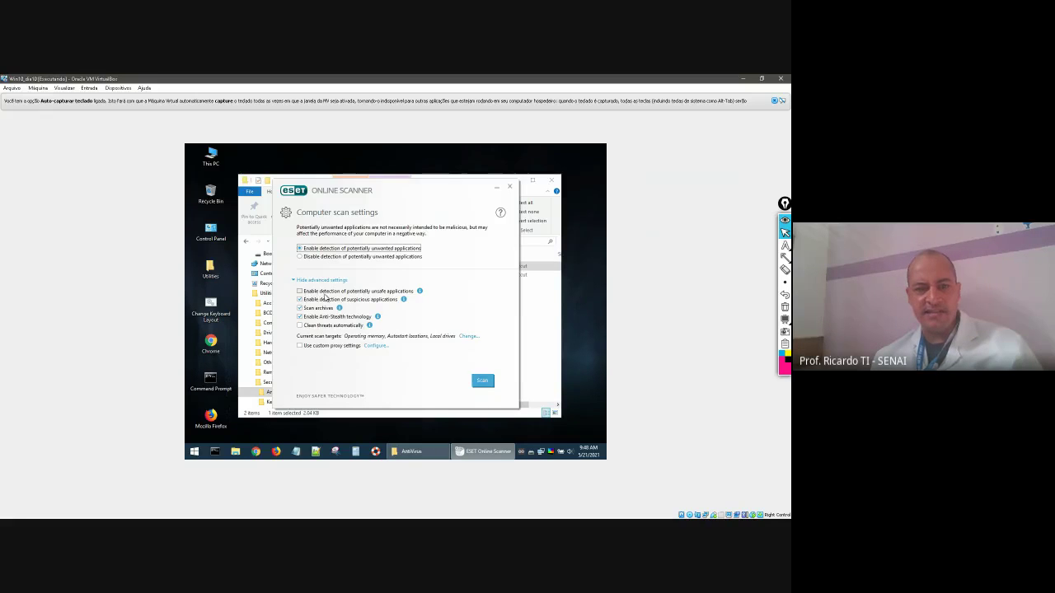
click(362, 292)
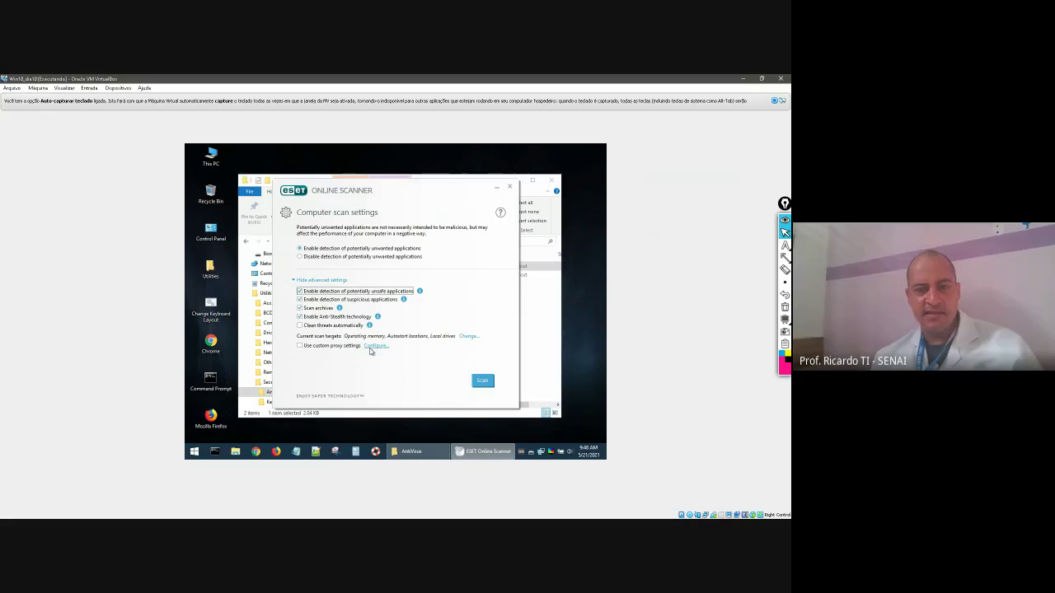
click(320, 328)
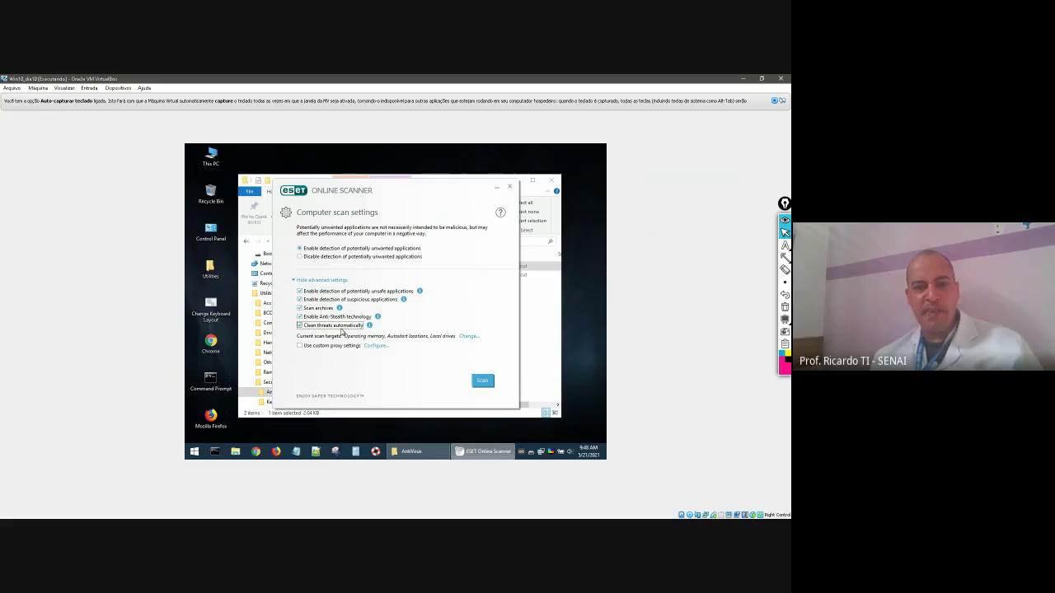
click(343, 329)
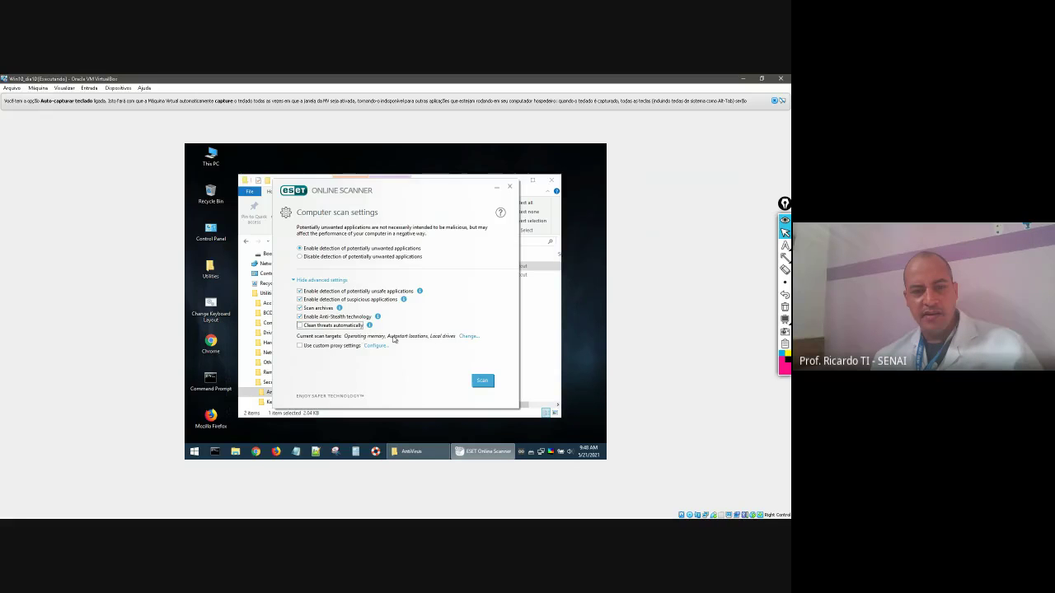
Confirm drives C:, D: and X: as scan targets and start the ESET scan.
click(467, 336)
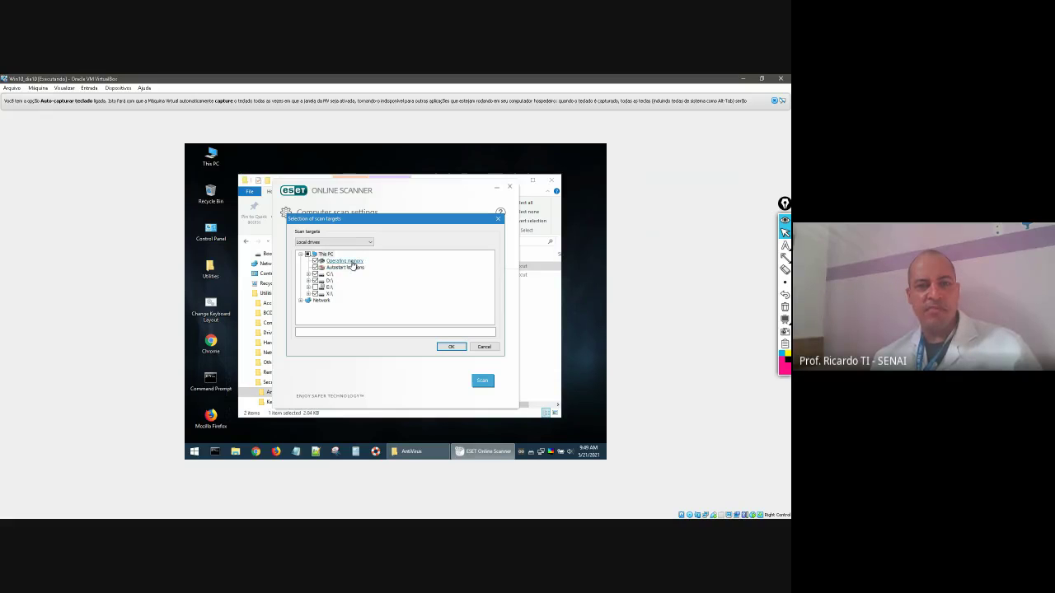
click(451, 347)
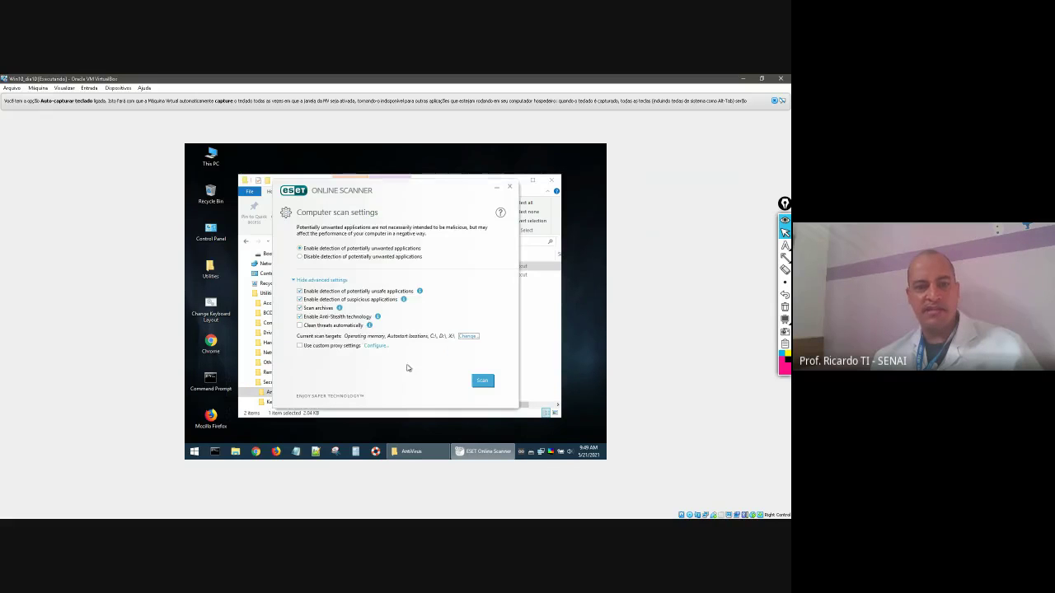
click(480, 384)
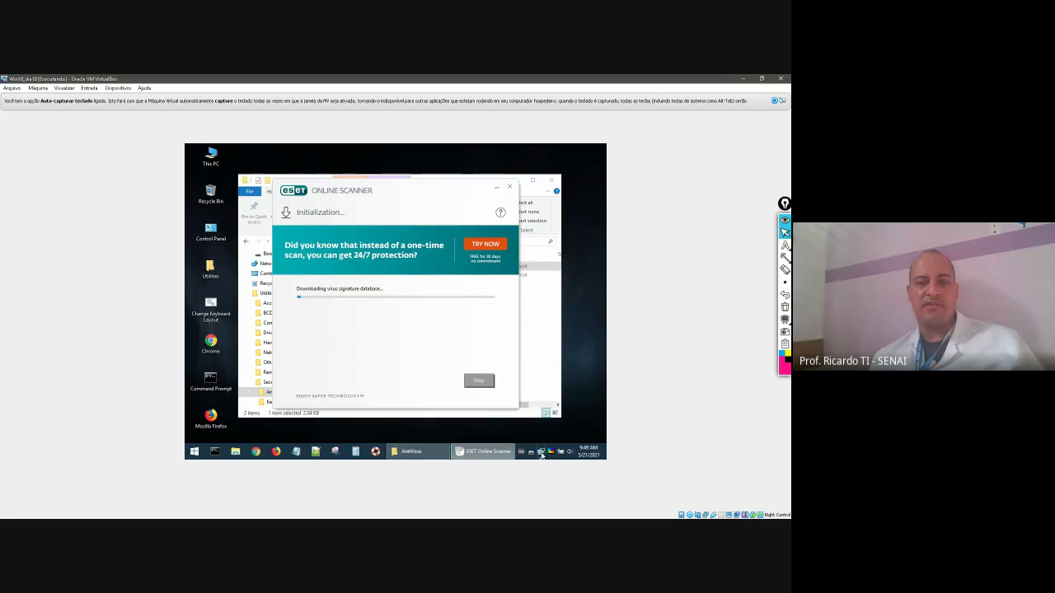
Wait during ESET's signature download, then bring the AntiVirus folder window to the front.
mouse_move(541, 453)
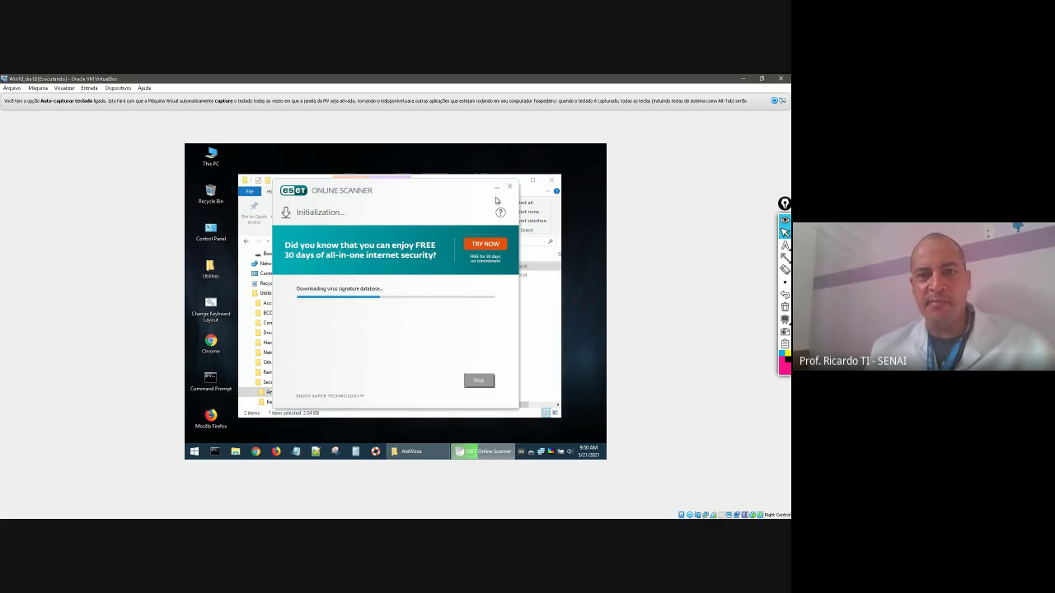
click(544, 335)
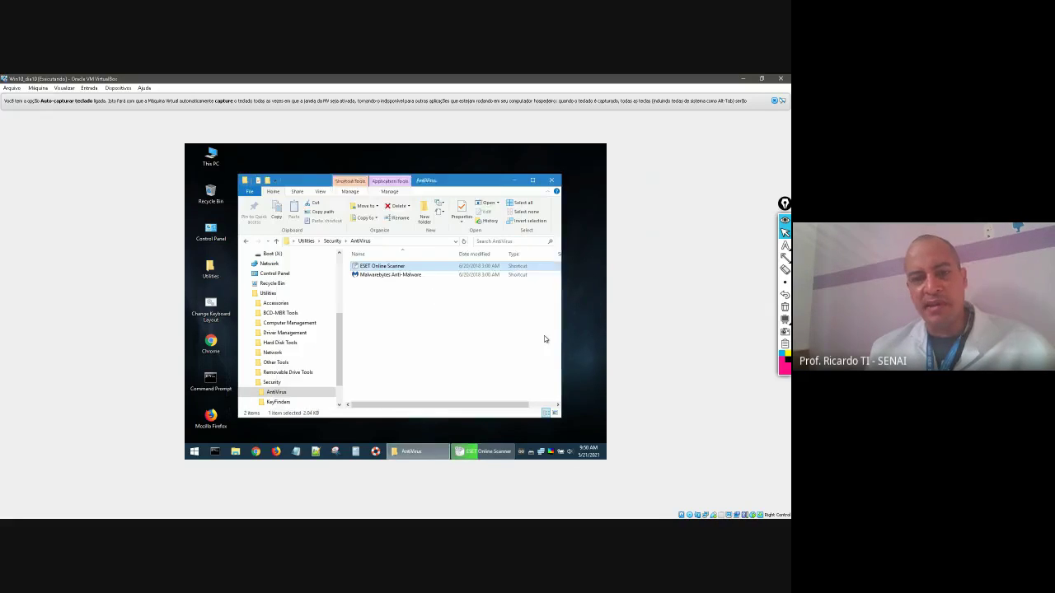
Select the Malwarebytes shortcut, close ESET Online Scanner, and launch Malwarebytes from the AntiVirus folder.
click(381, 275)
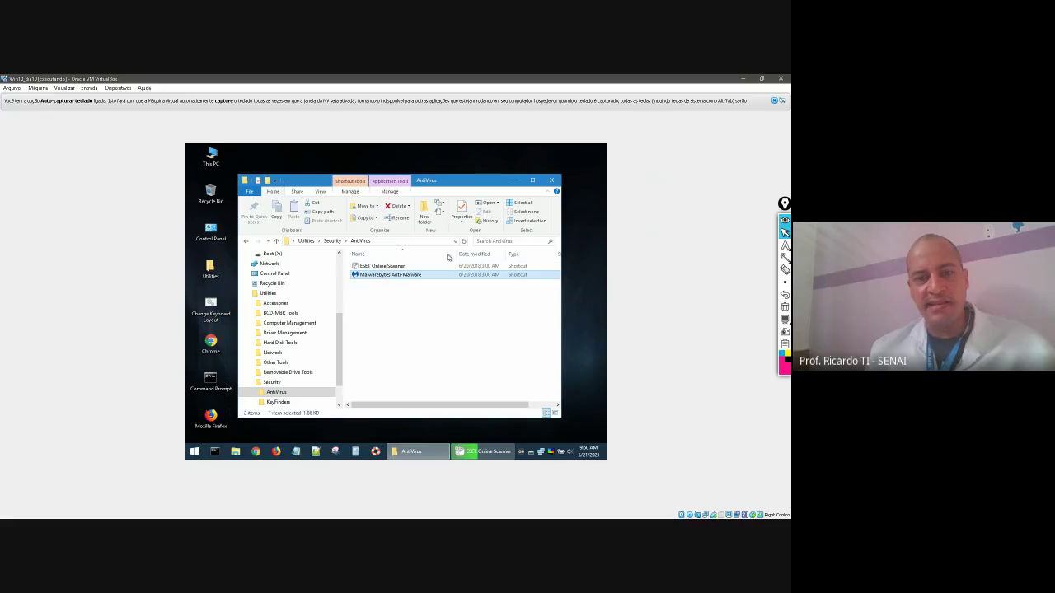
click(515, 184)
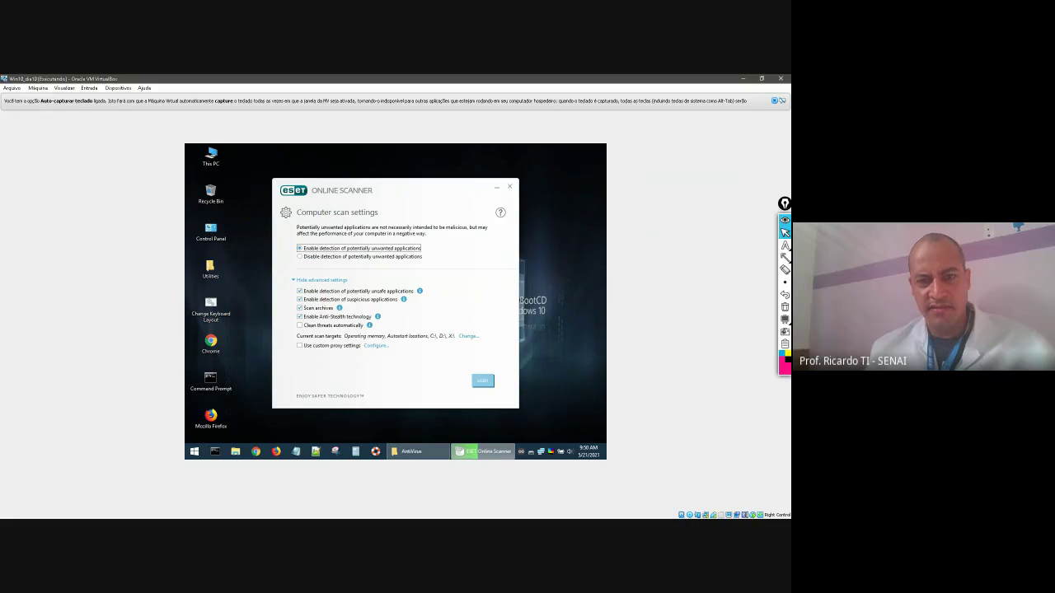
click(511, 187)
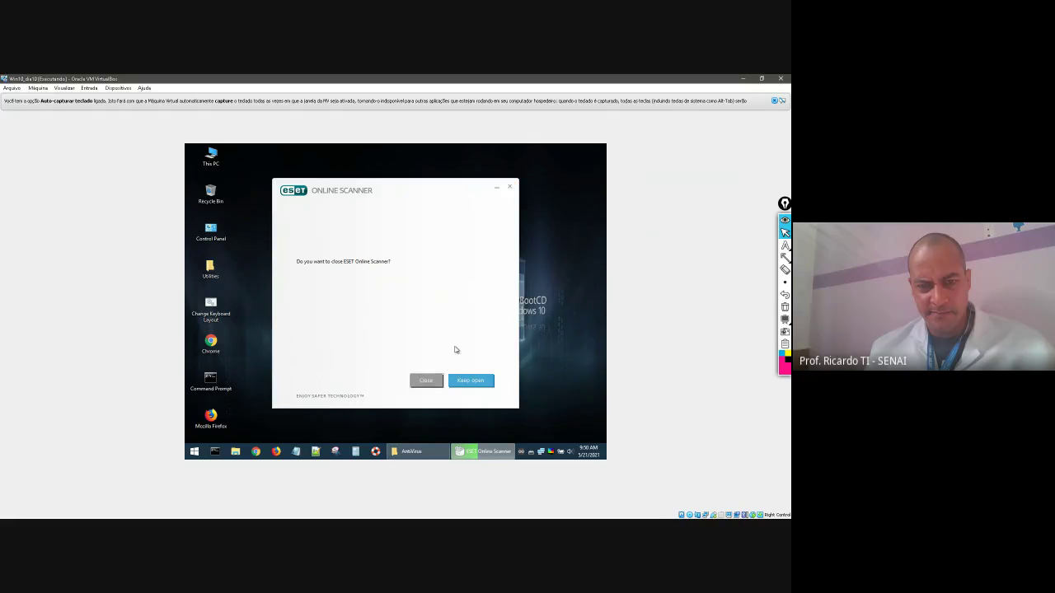
click(428, 384)
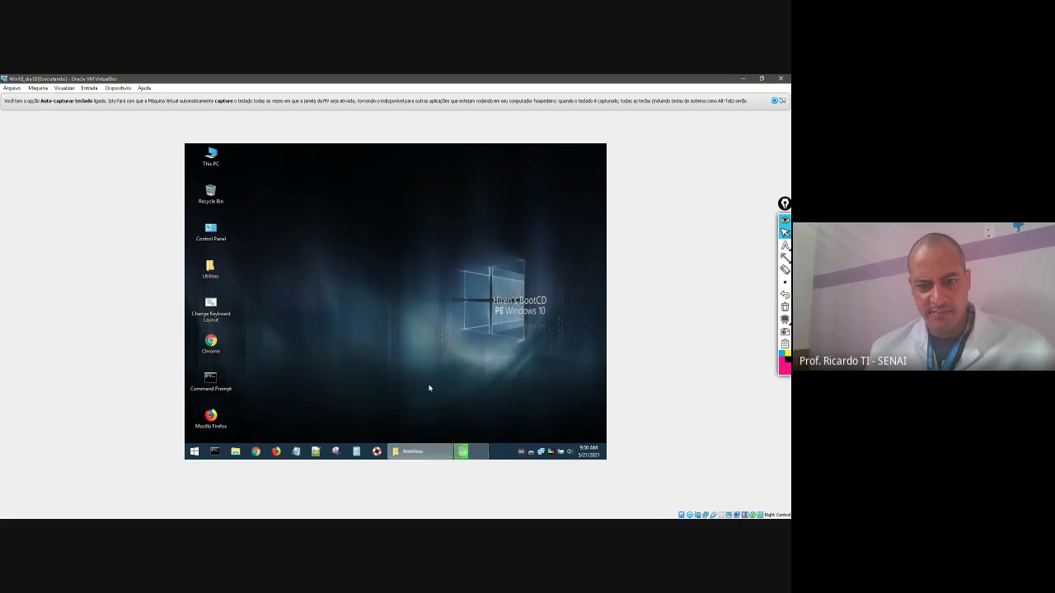
click(412, 452)
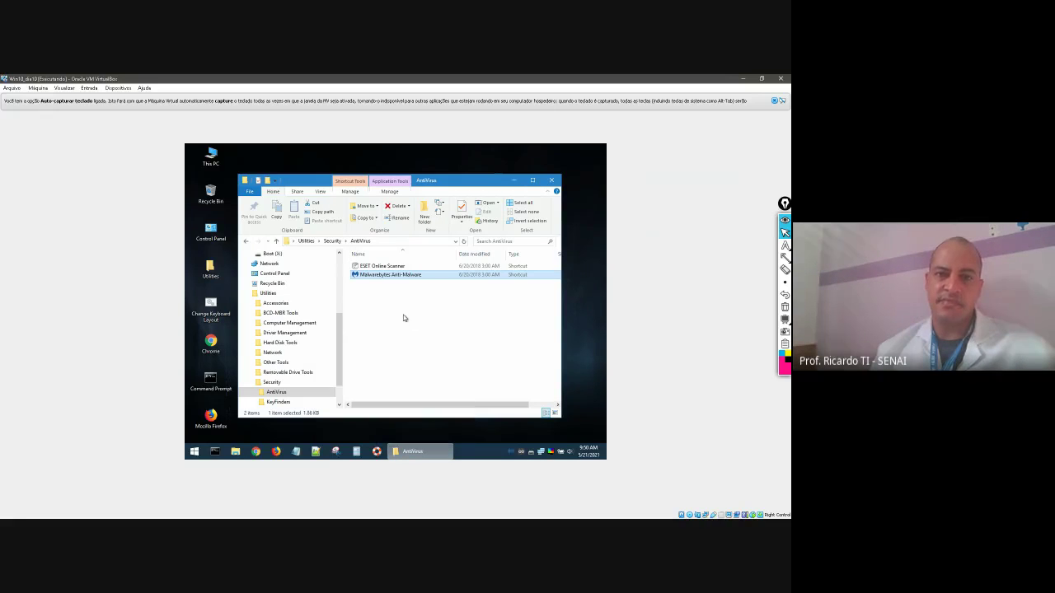
key(Return)
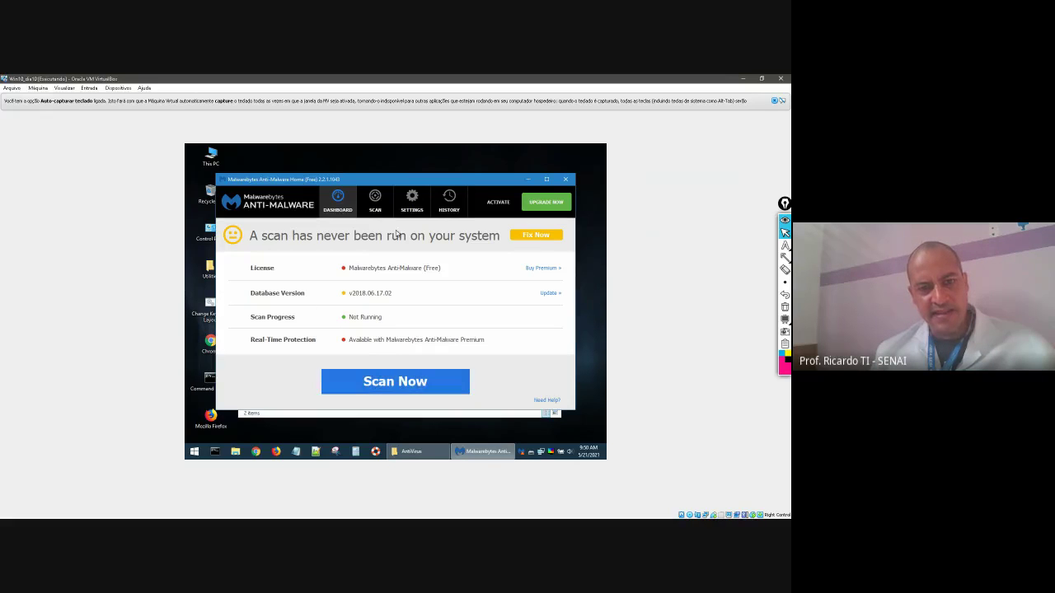
Settle on the Custom Scan type after comparing it with Threat Scan, and open Configure Scan.
click(375, 204)
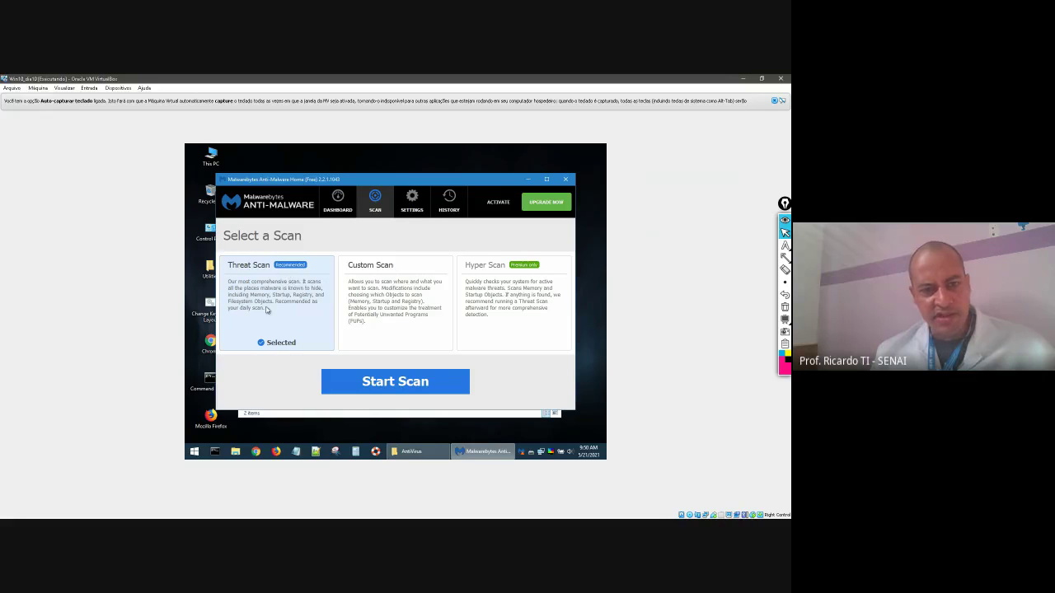
click(381, 292)
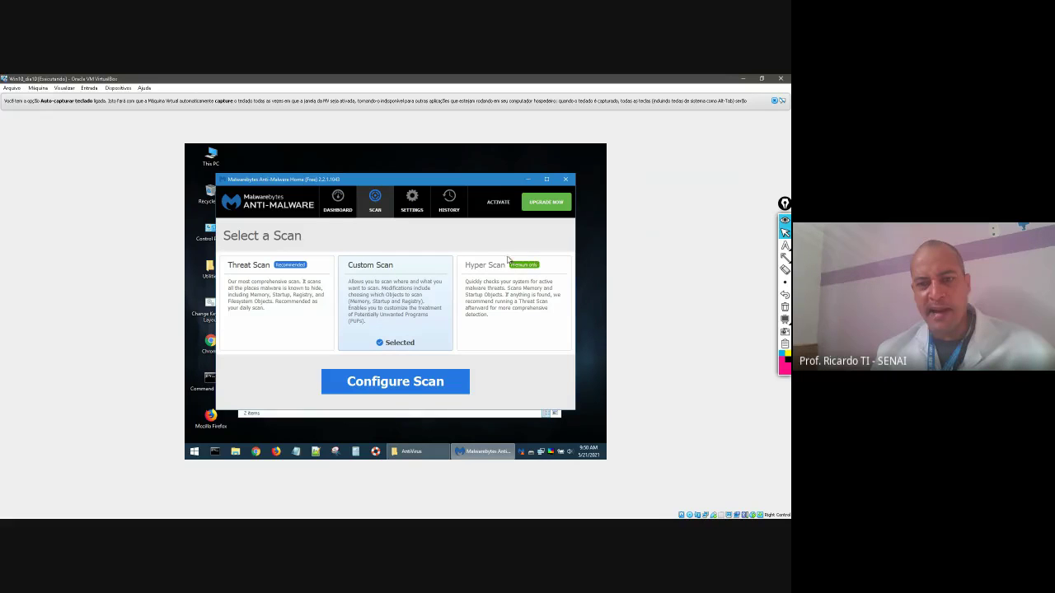
click(279, 300)
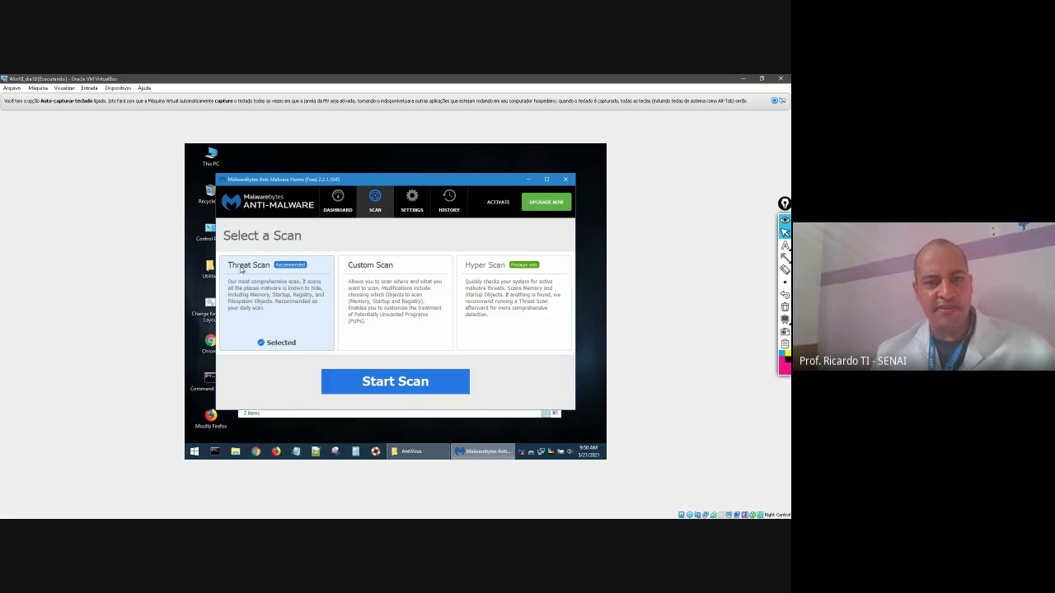
click(390, 300)
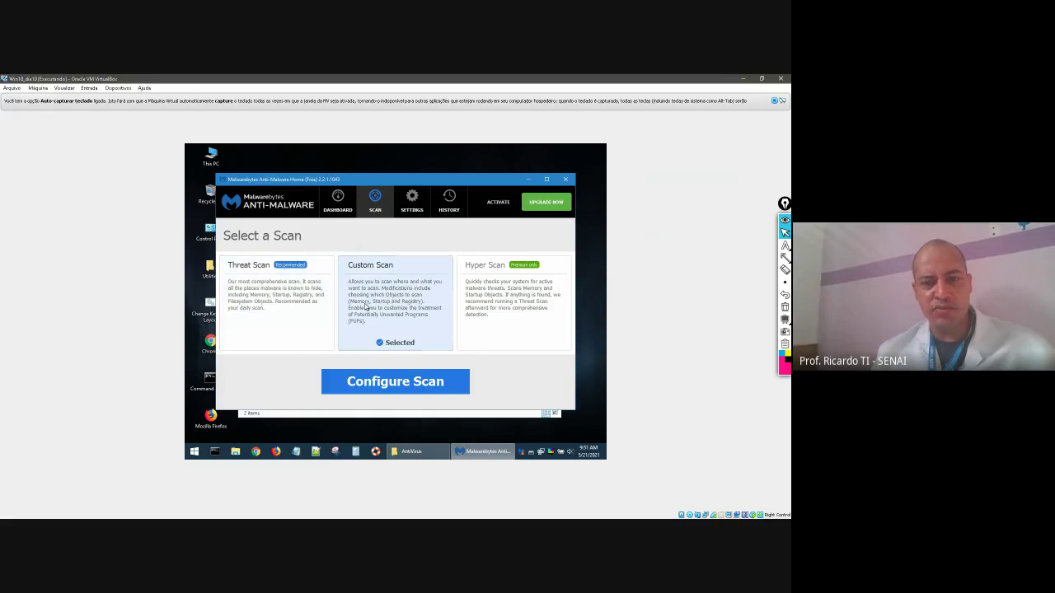
click(288, 301)
click(372, 313)
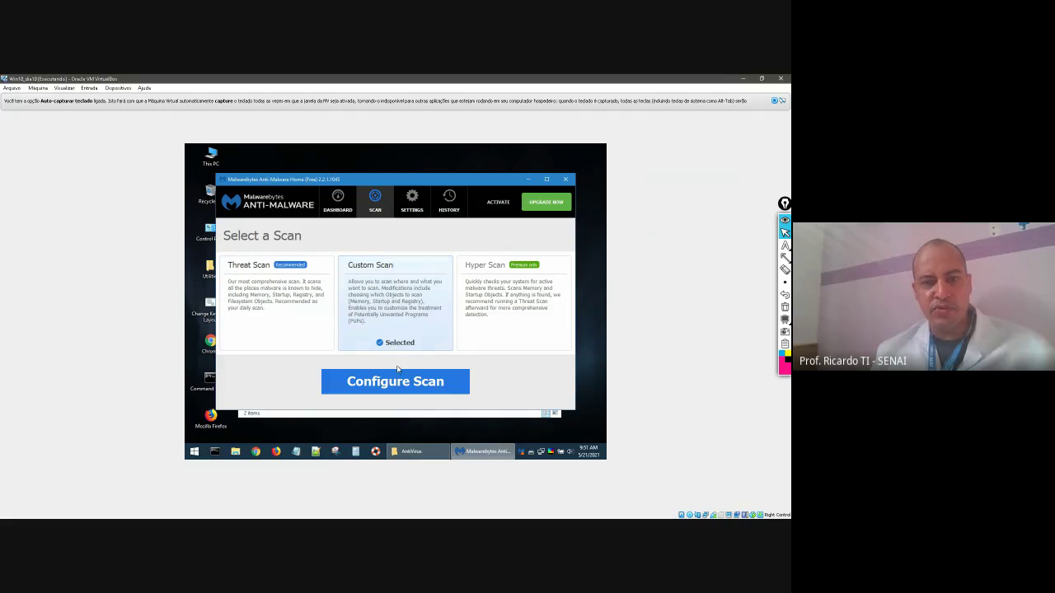
click(306, 338)
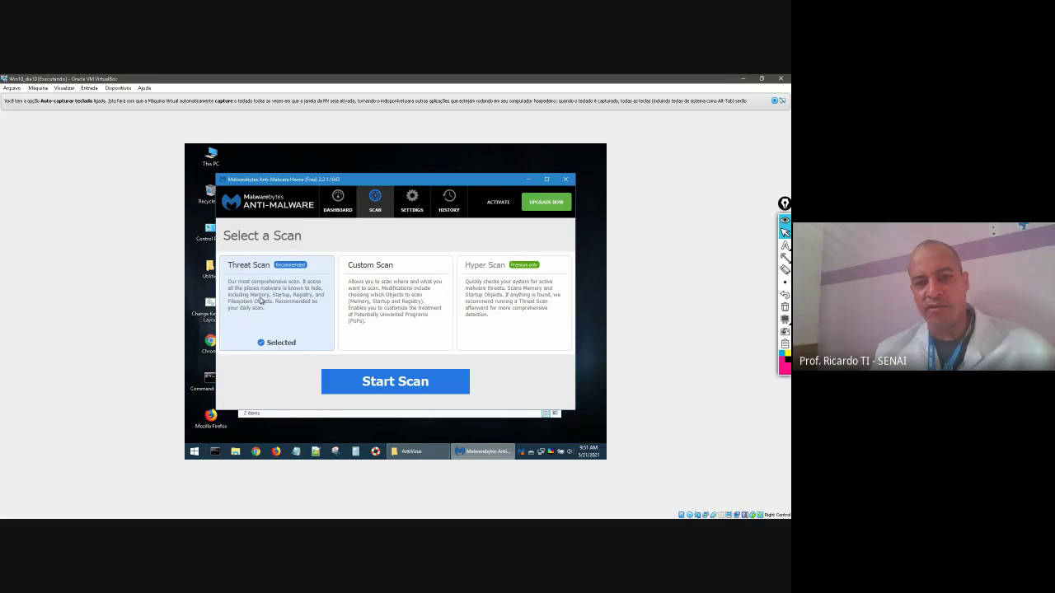
click(392, 330)
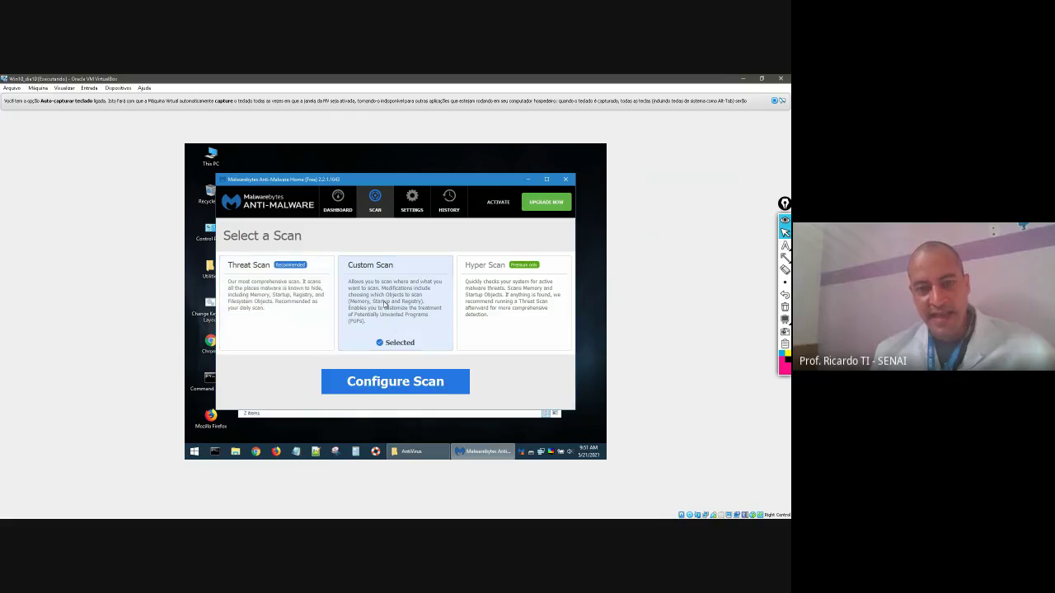
click(388, 384)
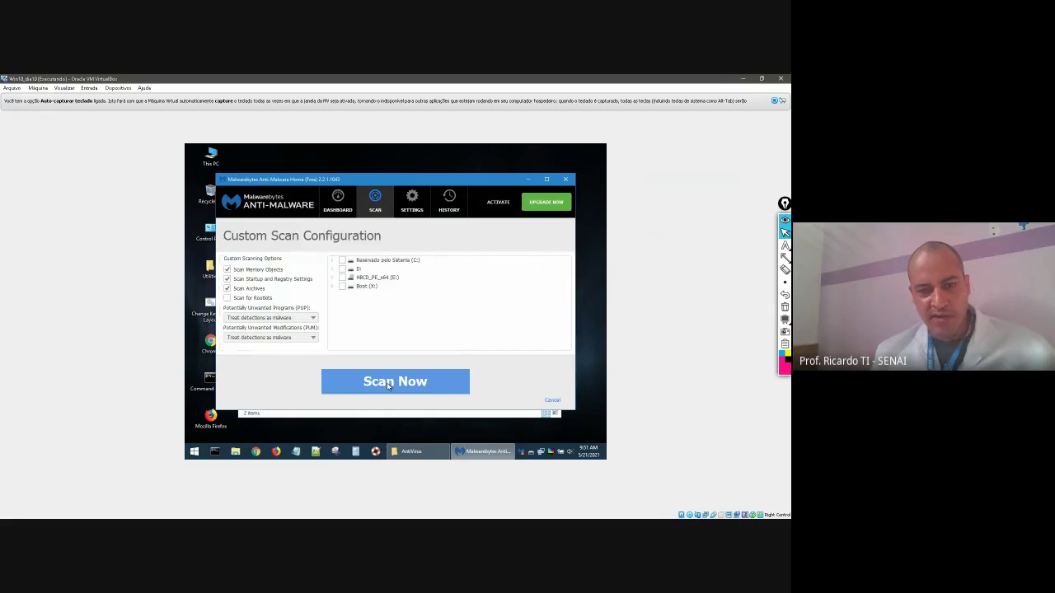
Start a custom scan of drive D: with rootkit scanning and PUP handling unchanged, then close Malwarebytes.
click(343, 270)
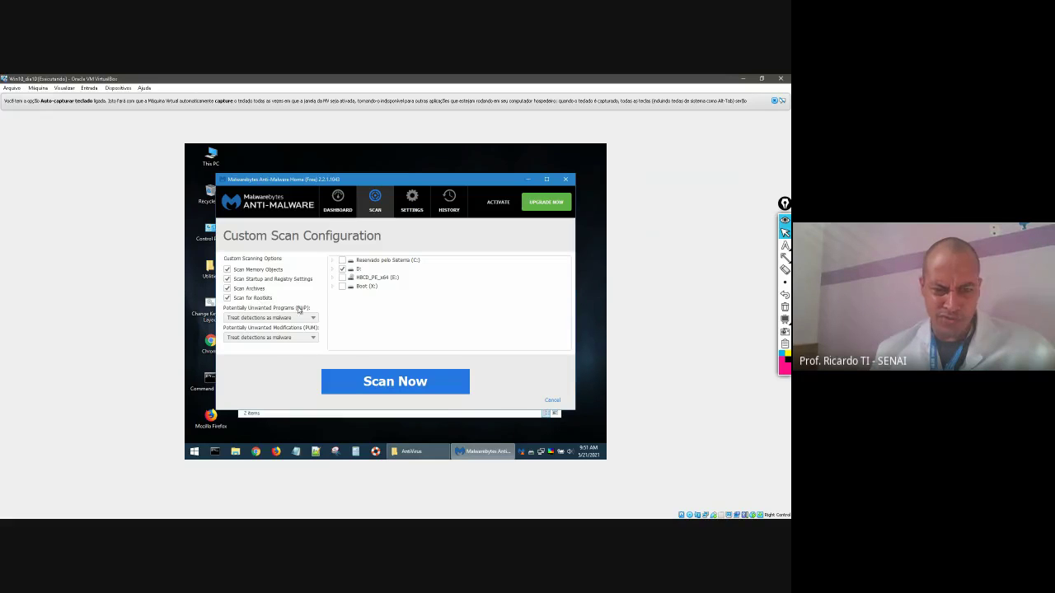
click(301, 320)
click(302, 319)
click(302, 320)
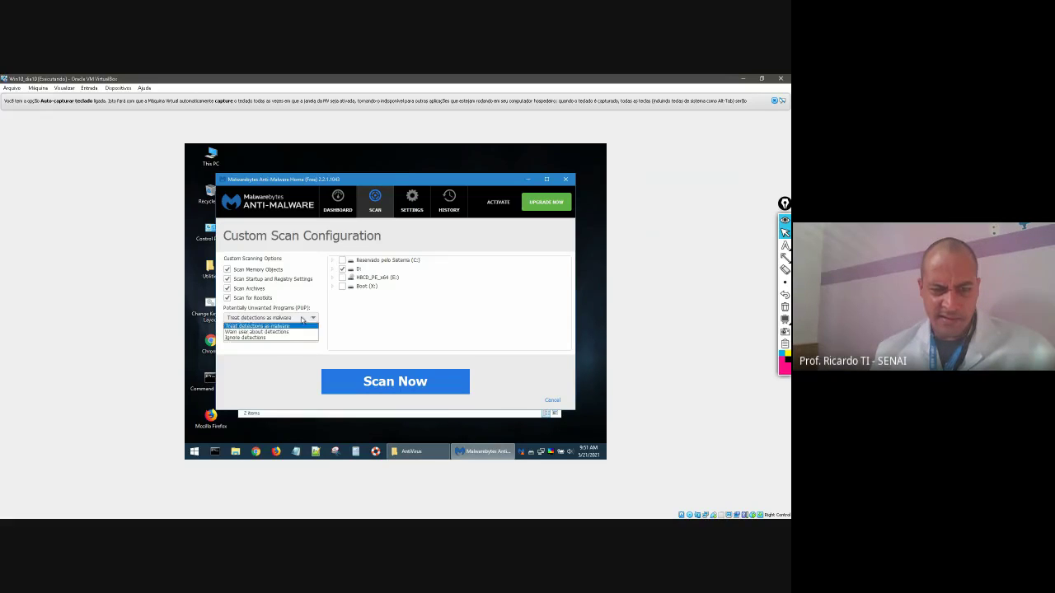
click(302, 320)
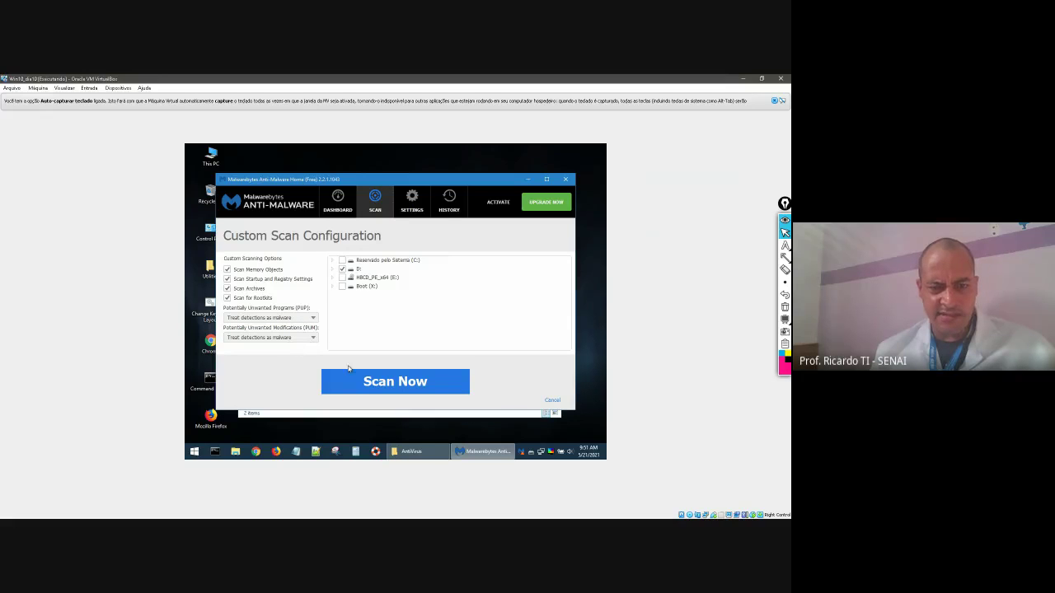
click(381, 388)
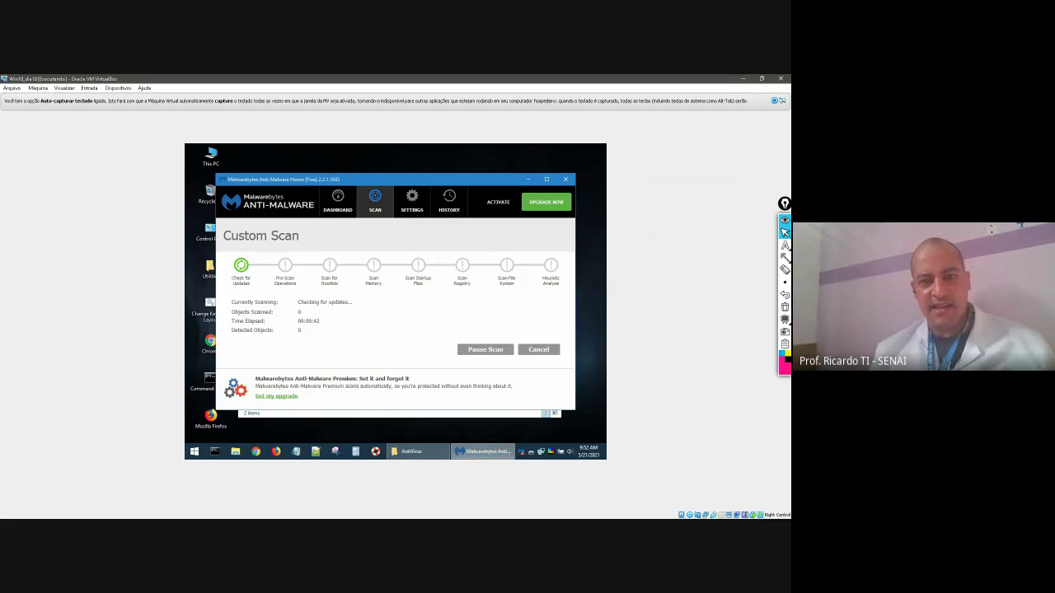
click(565, 179)
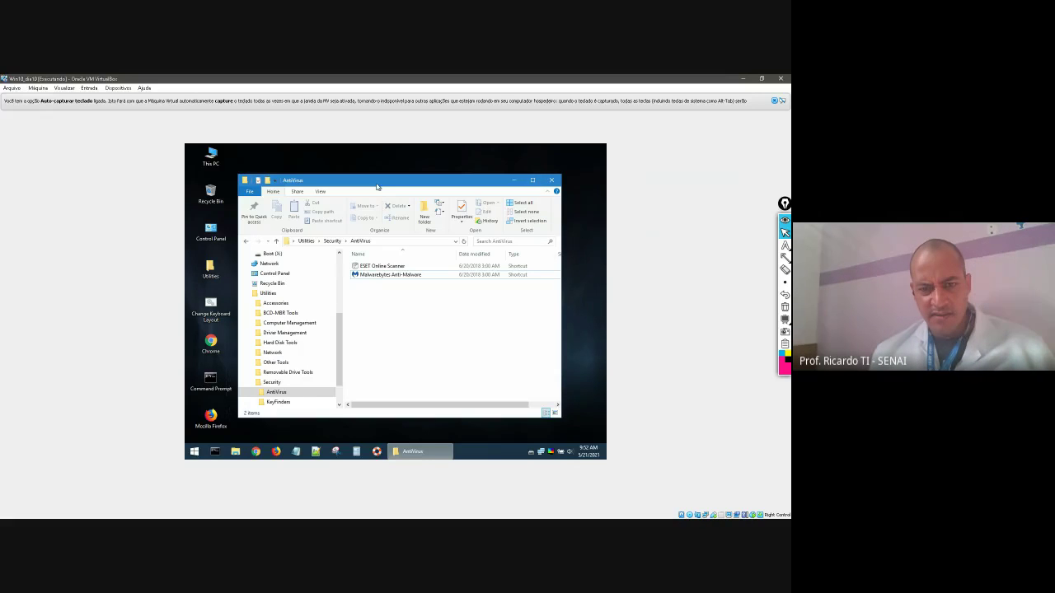
Go up to the Security folder, then minimize the Hiren's BootCD PE virtual machine window.
click(333, 242)
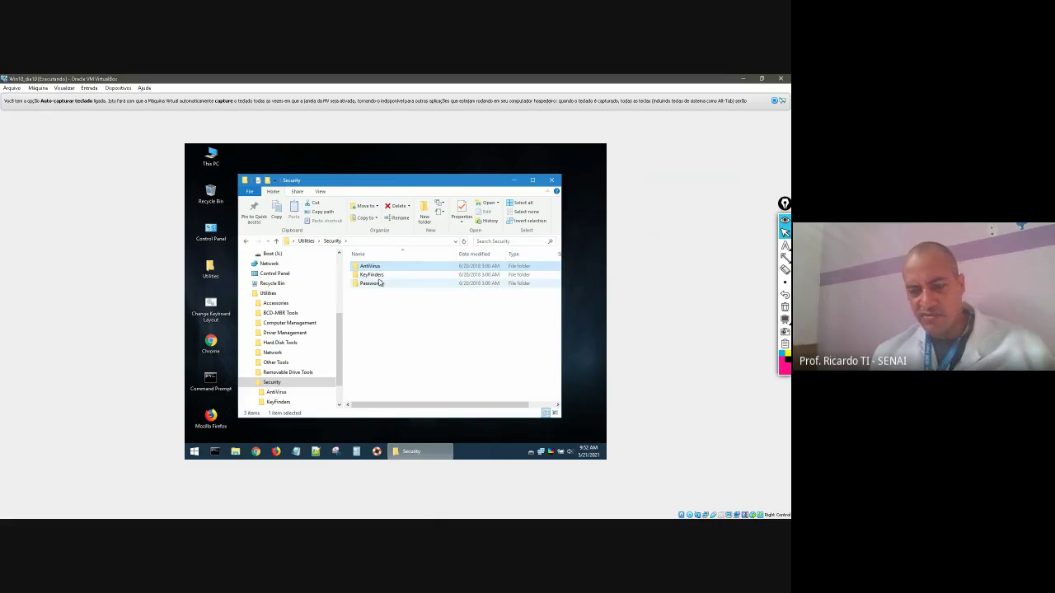
key(super)
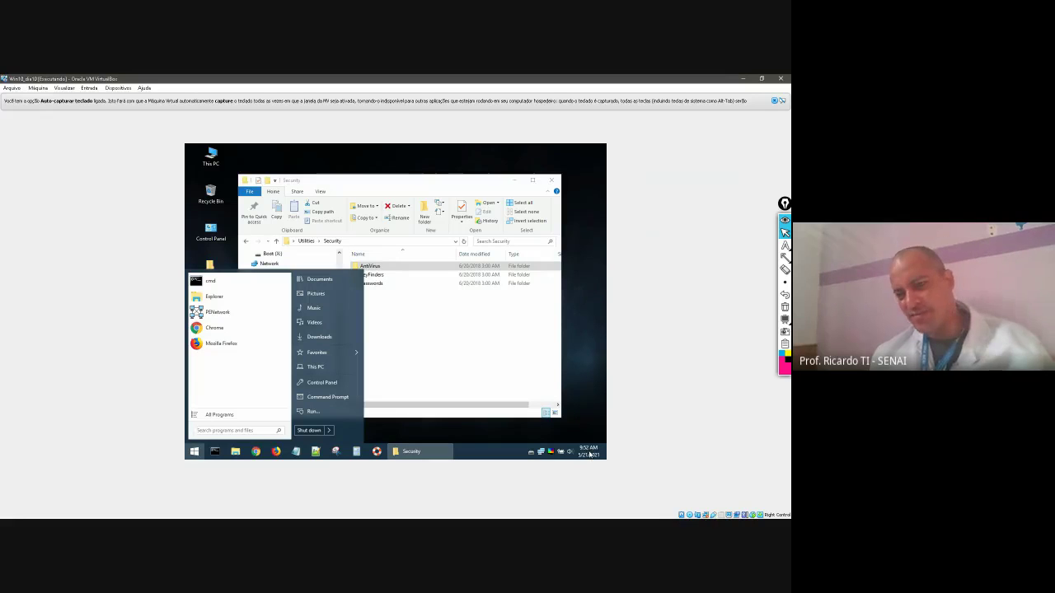
click(527, 379)
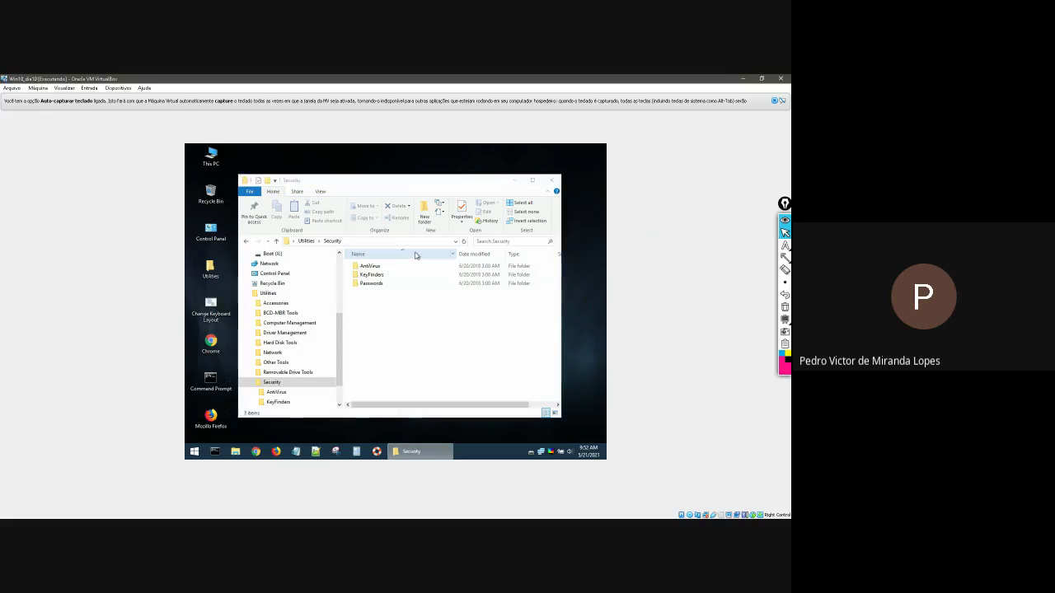
key(super)
click(742, 80)
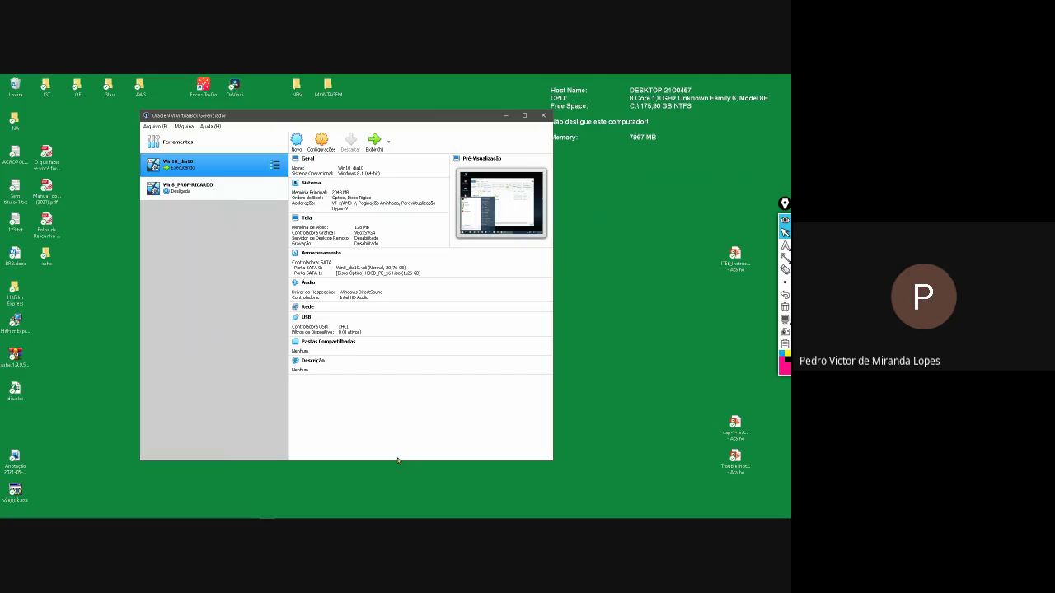
Switch from VirtualBox Manager to the Google Meet window in Opera via its taskbar preview.
key(super)
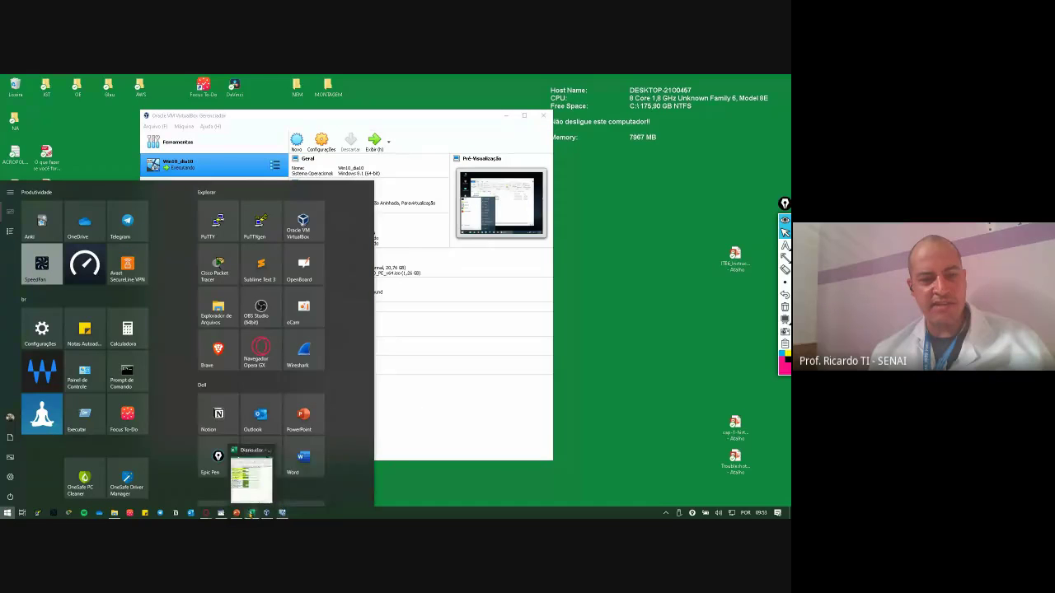
mouse_move(239, 515)
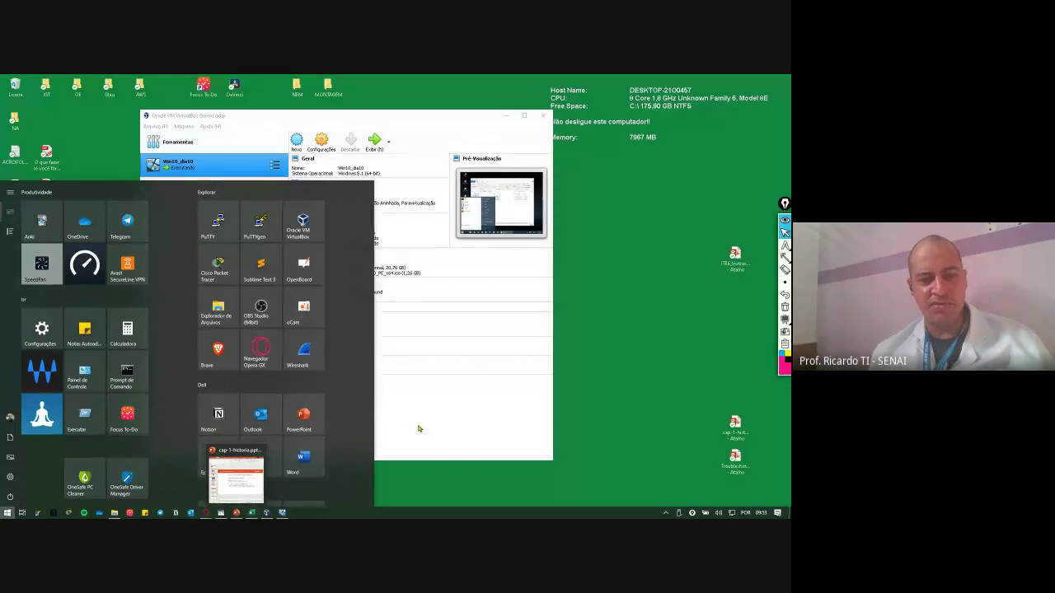
click(437, 409)
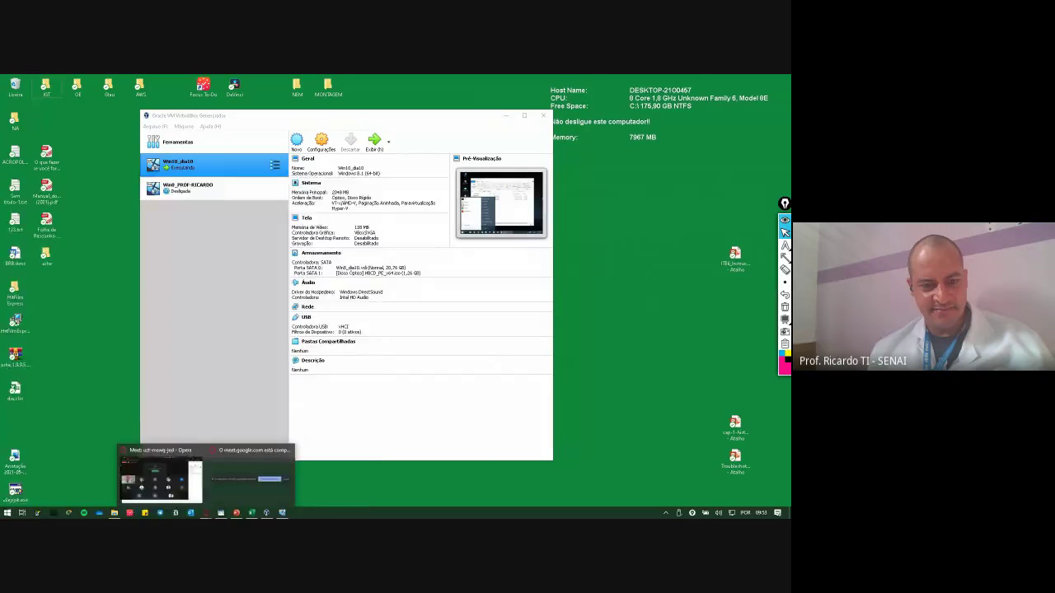
key(super)
mouse_move(282, 512)
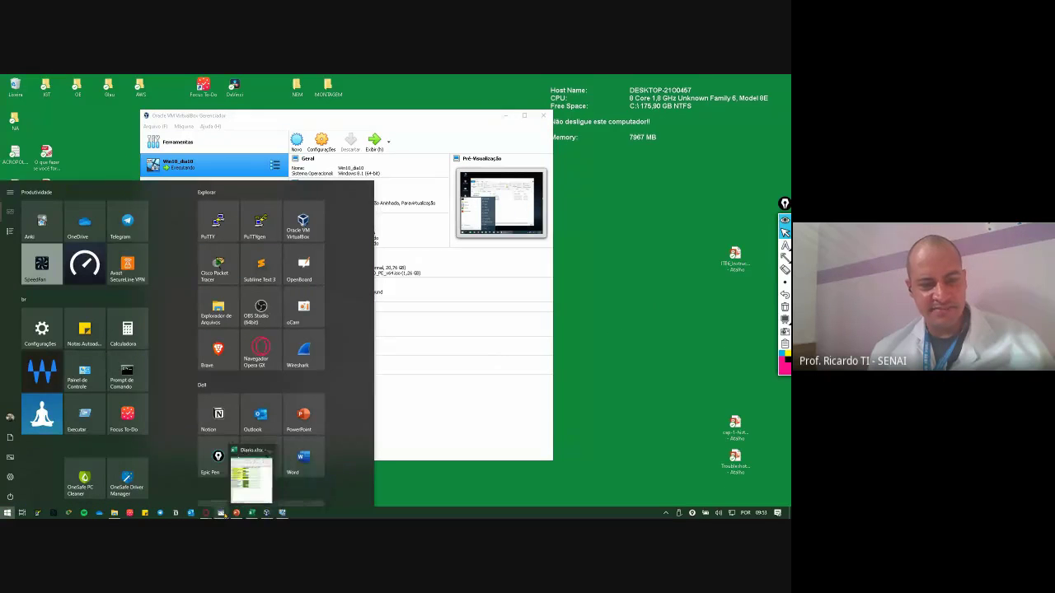
mouse_move(208, 512)
click(189, 480)
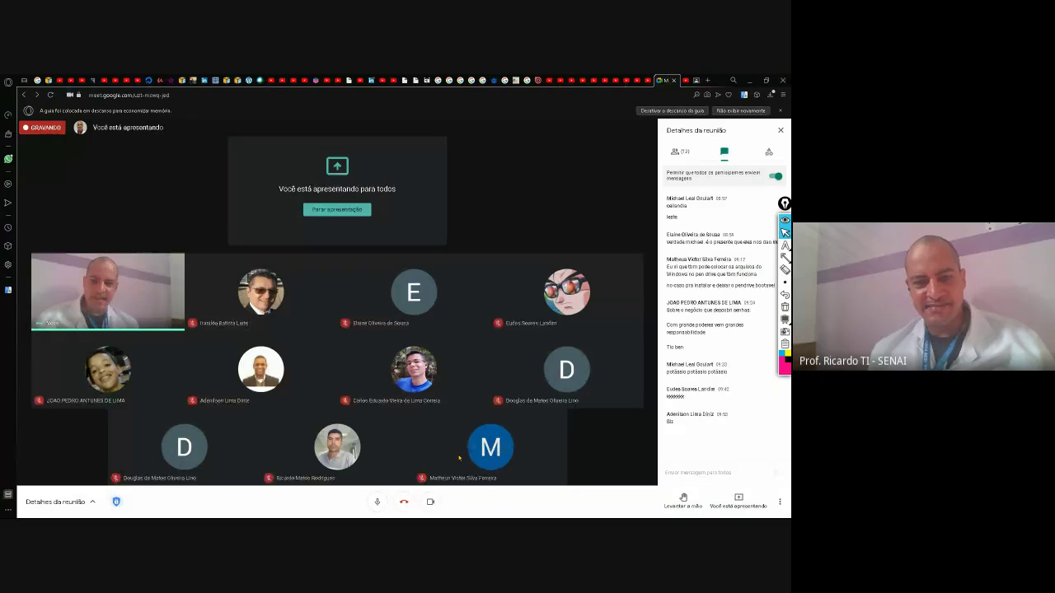
Turn off the camera and post '10:20 voltamos' in the Google Meet chat.
click(430, 501)
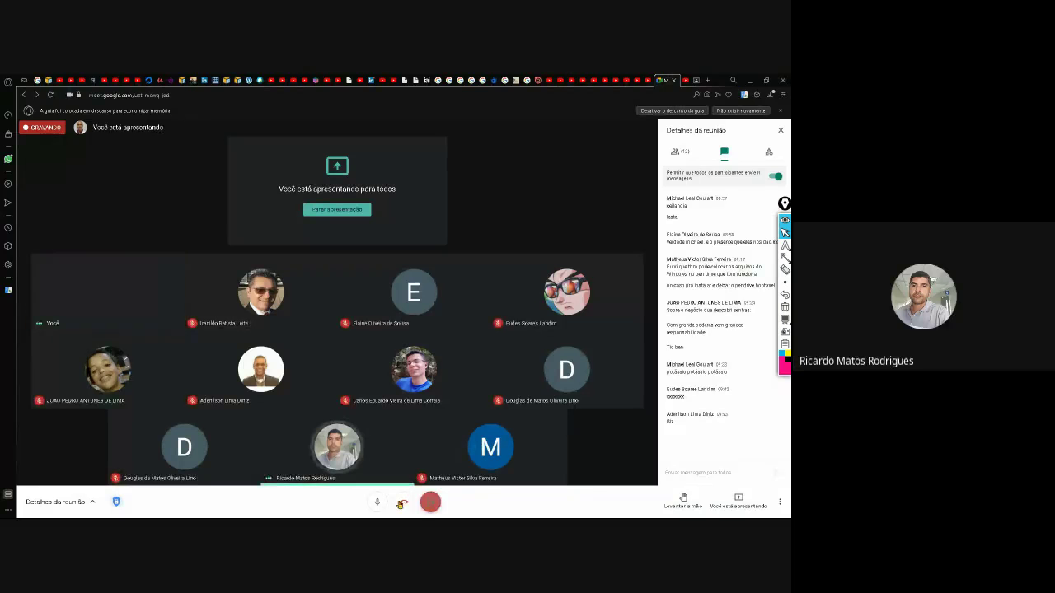
click(377, 501)
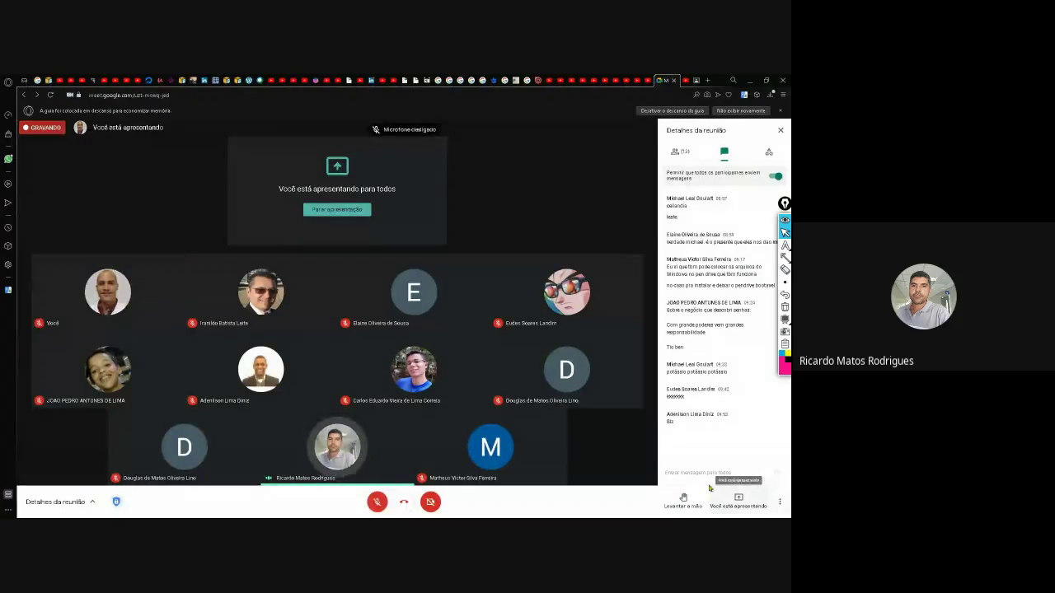
click(695, 476)
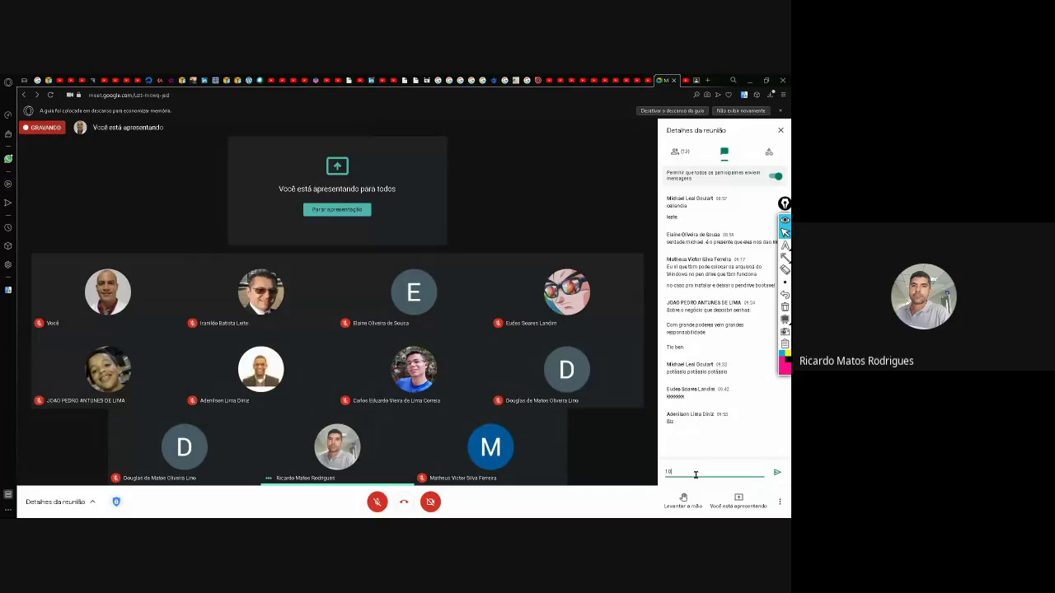
click(377, 500)
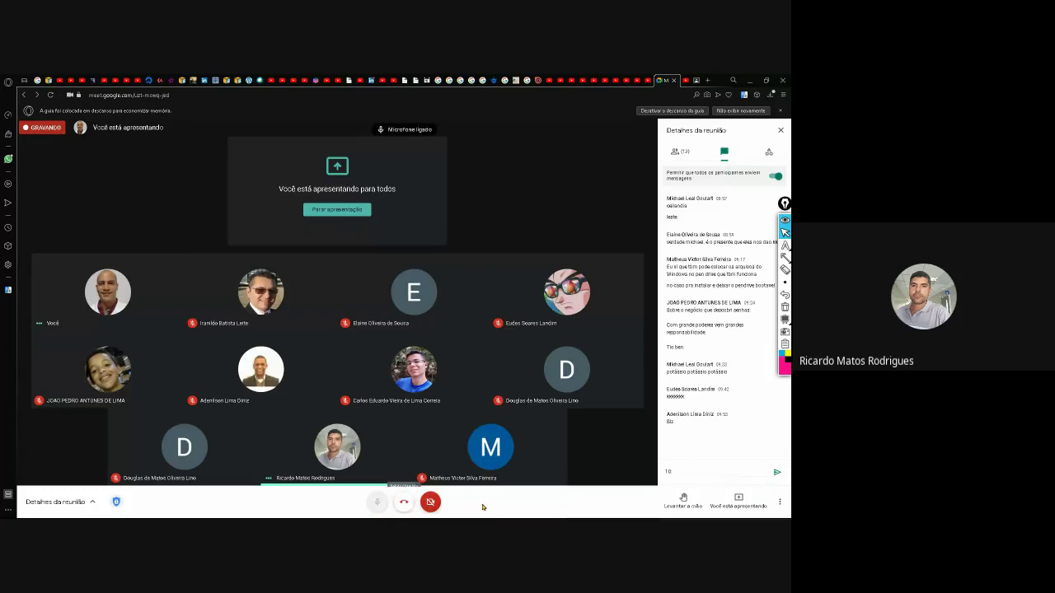
text(10:1)
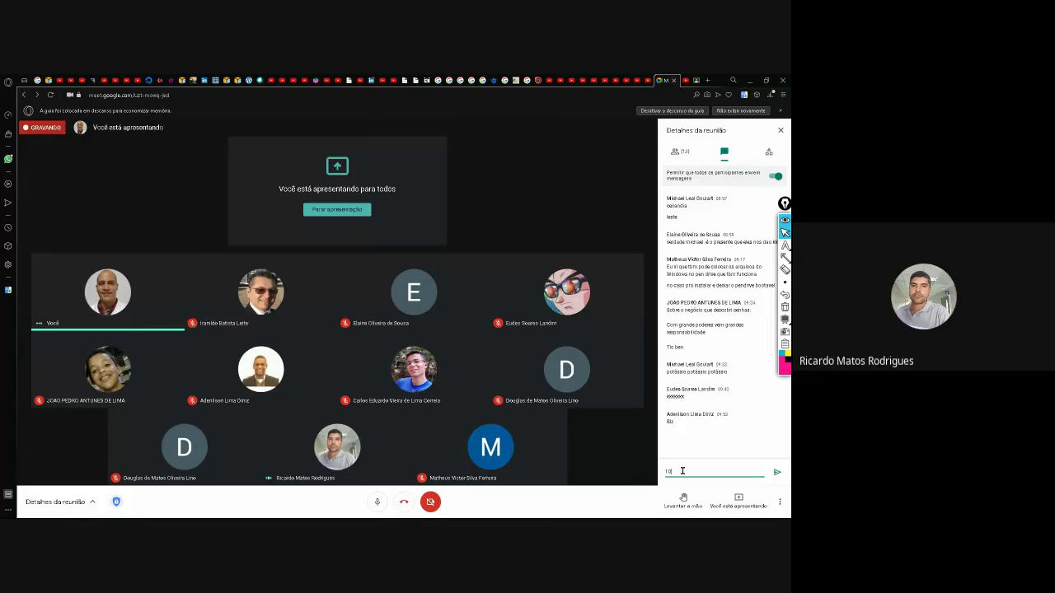
text(5)
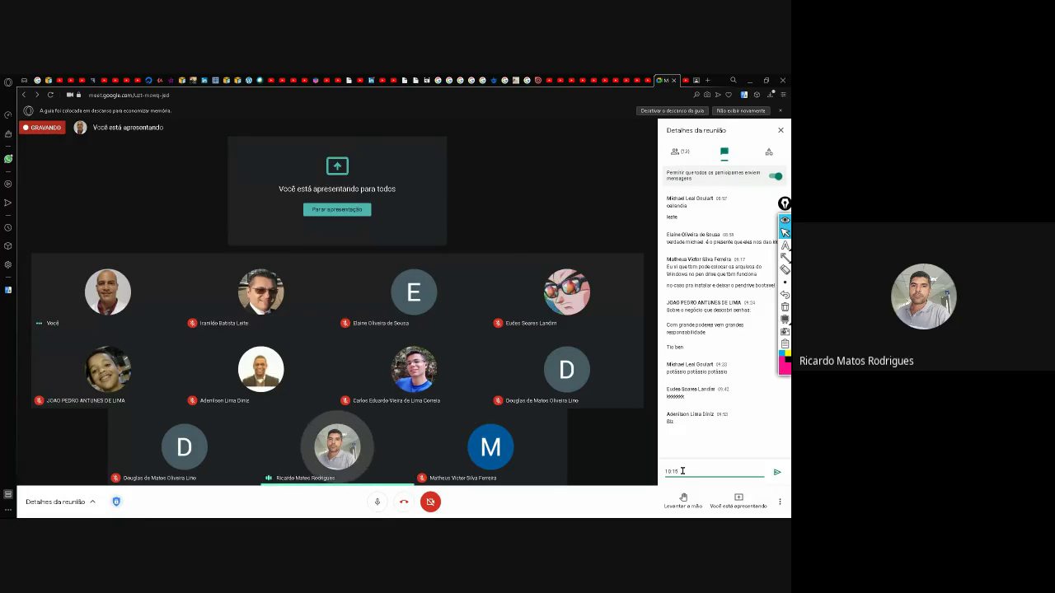
key(BackSpace)
key(BackSpace)
text(20)
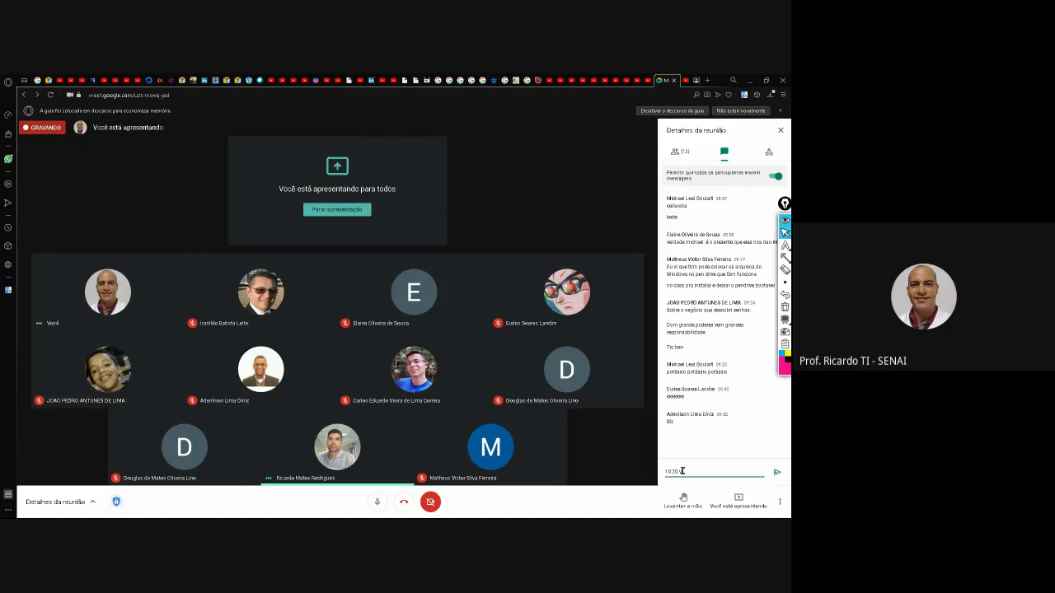
text( voltamos)
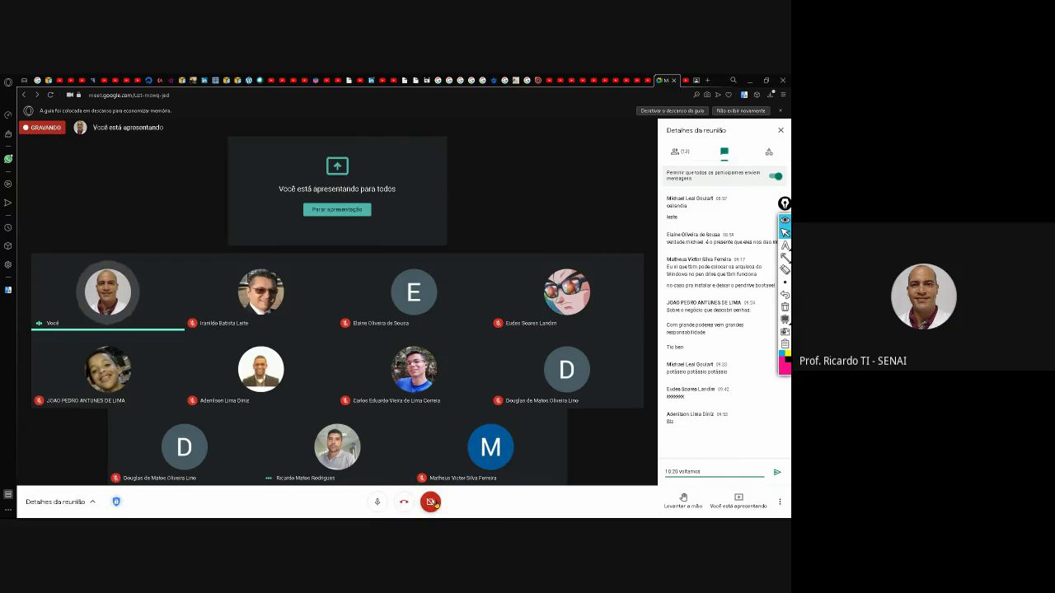
key(Return)
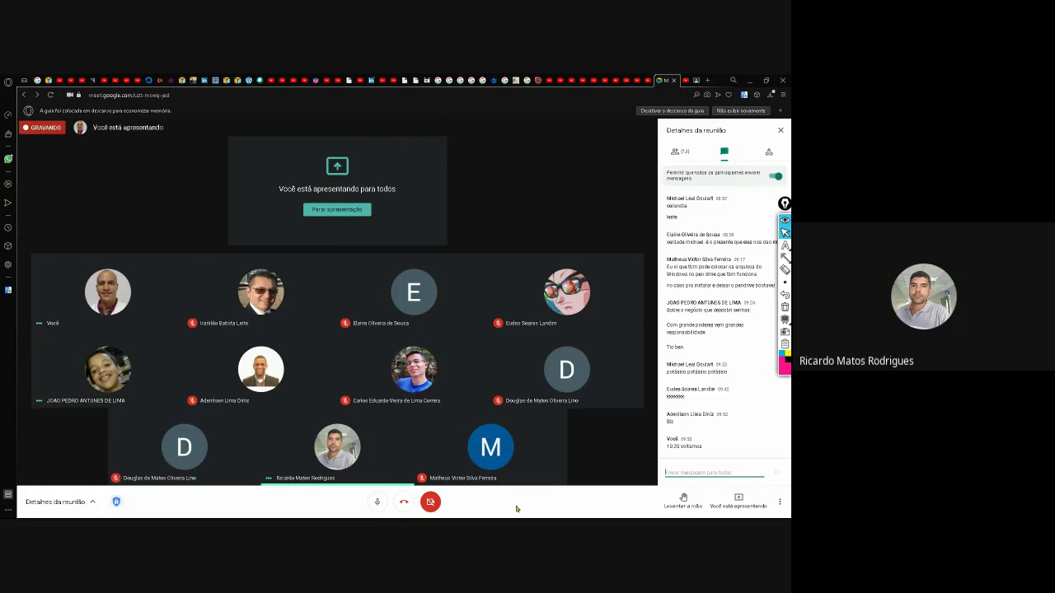
Mute the microphone and stop presenting the screen.
click(377, 502)
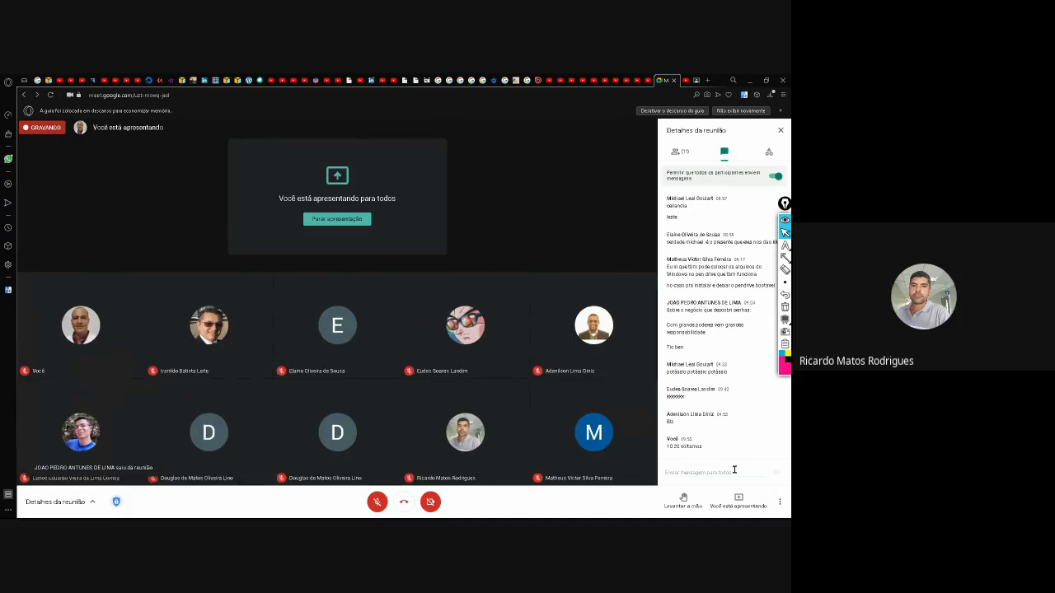
click(738, 504)
click(729, 467)
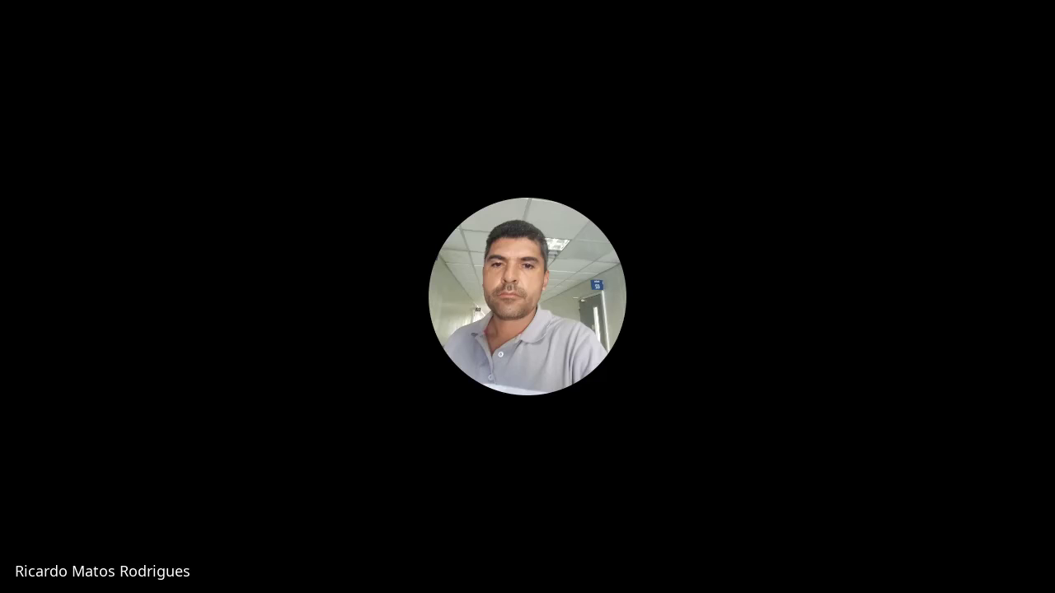
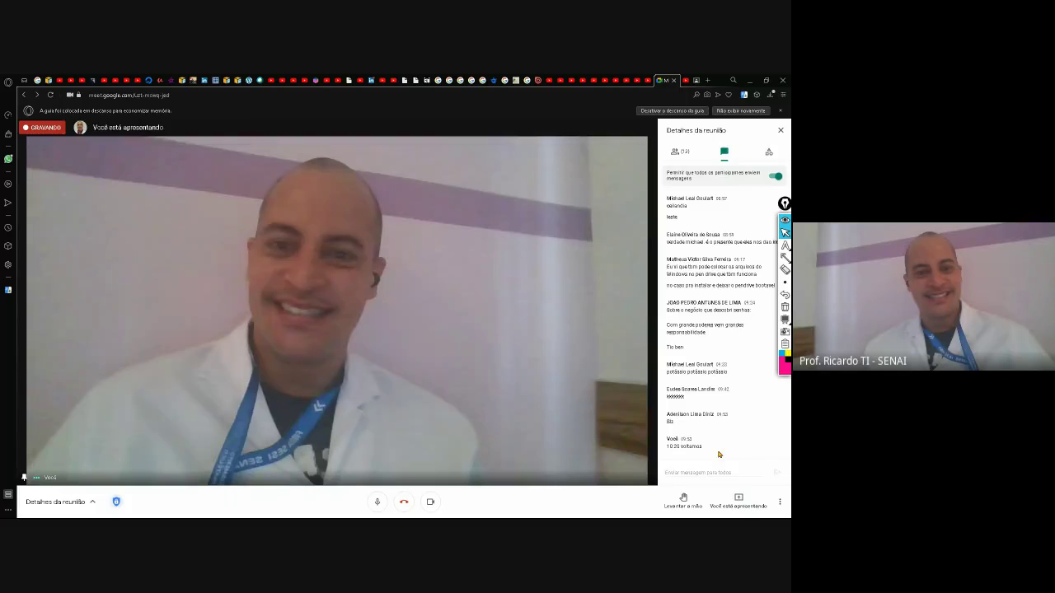
Show Meet's activities options and bring the Diario.xlsx attendance sheet to the front.
click(772, 159)
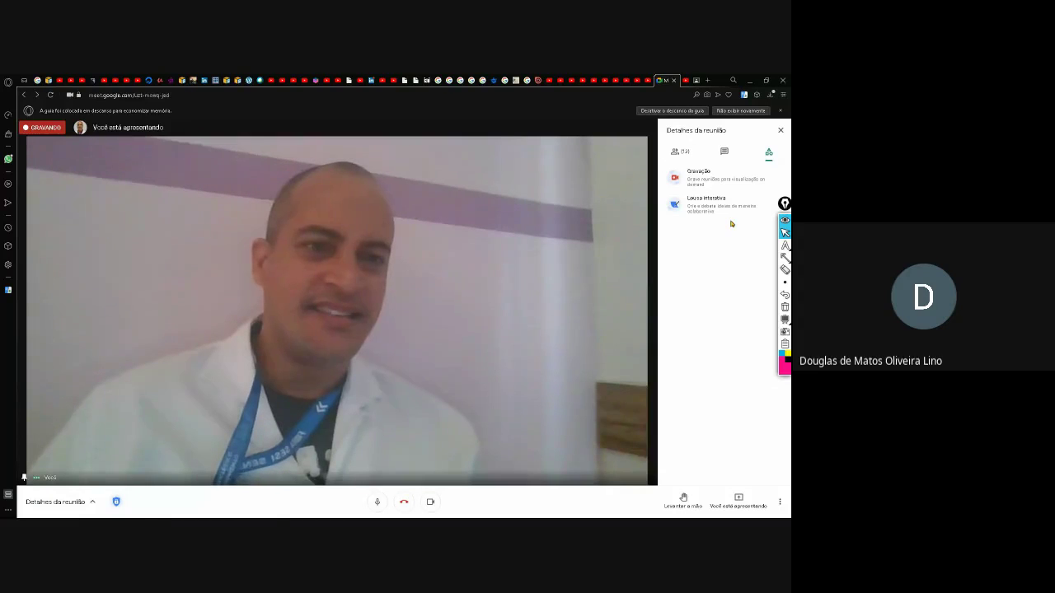
key(super)
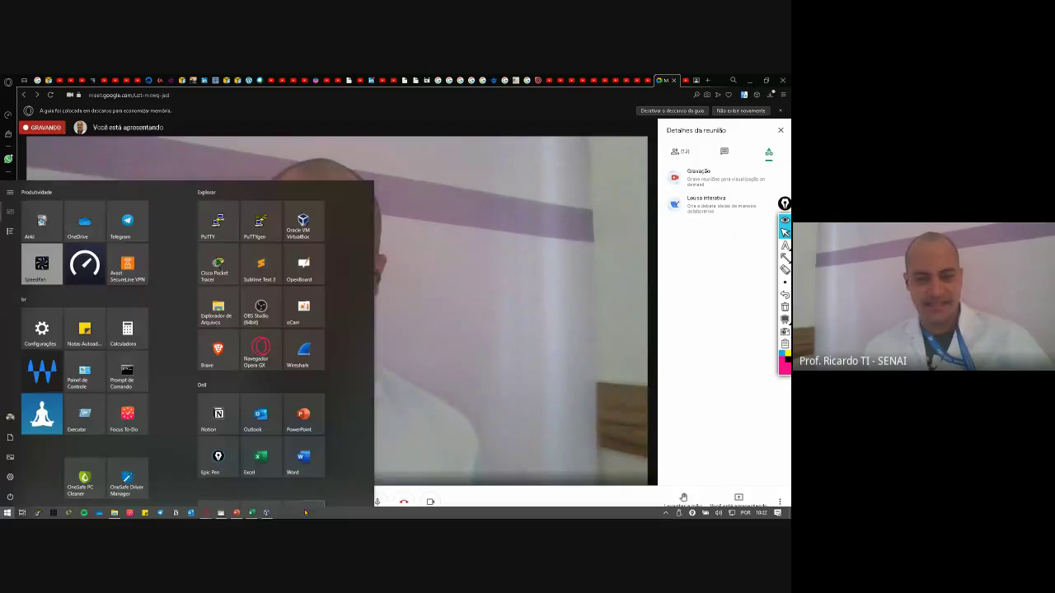
click(252, 513)
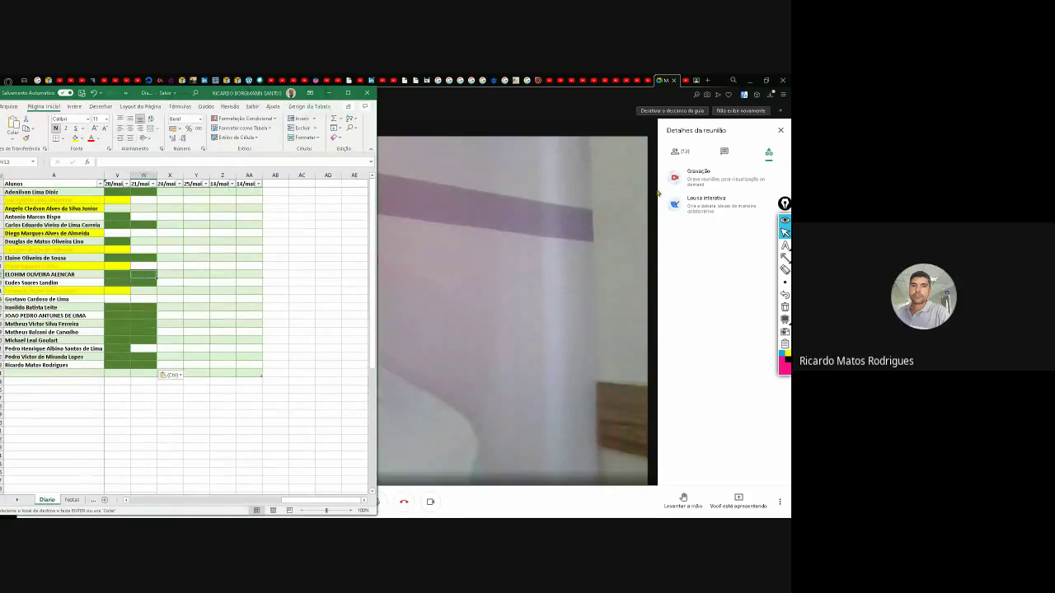
Check the Meet participant list, then return to the Diario.xlsx attendance sheet.
click(691, 151)
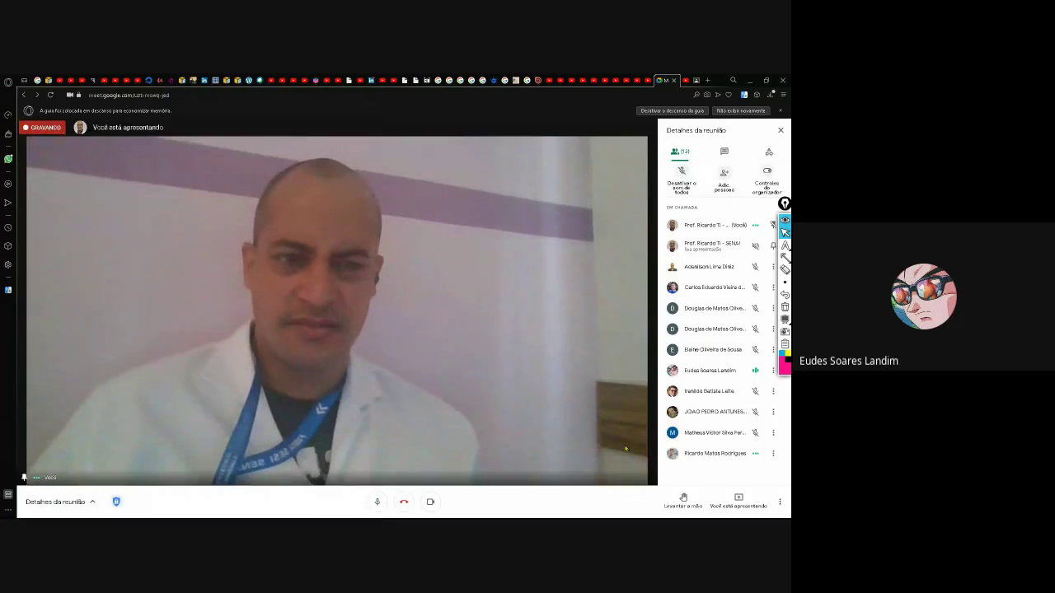
key(super)
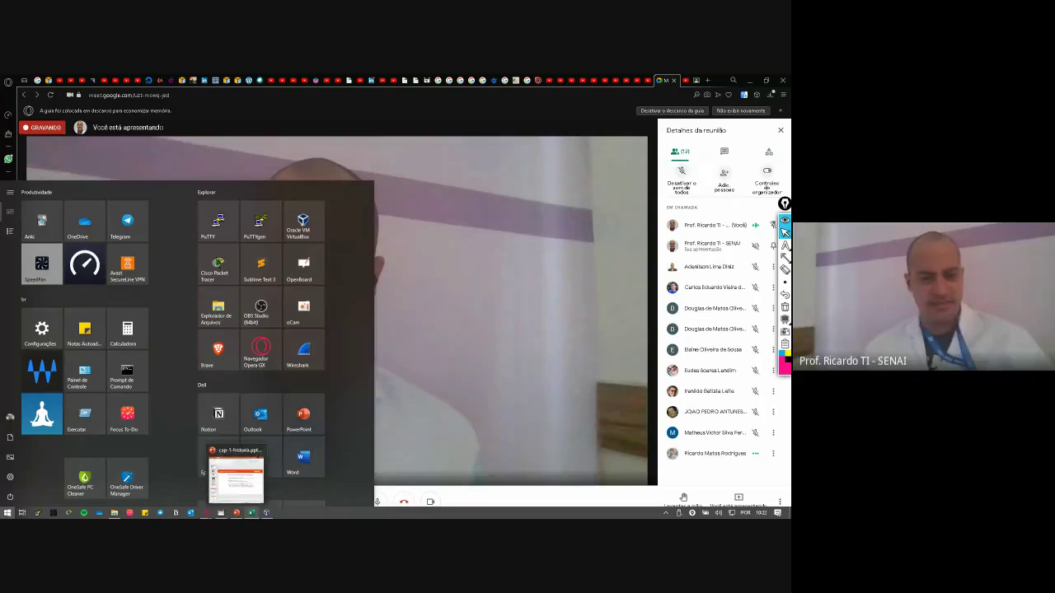
click(252, 512)
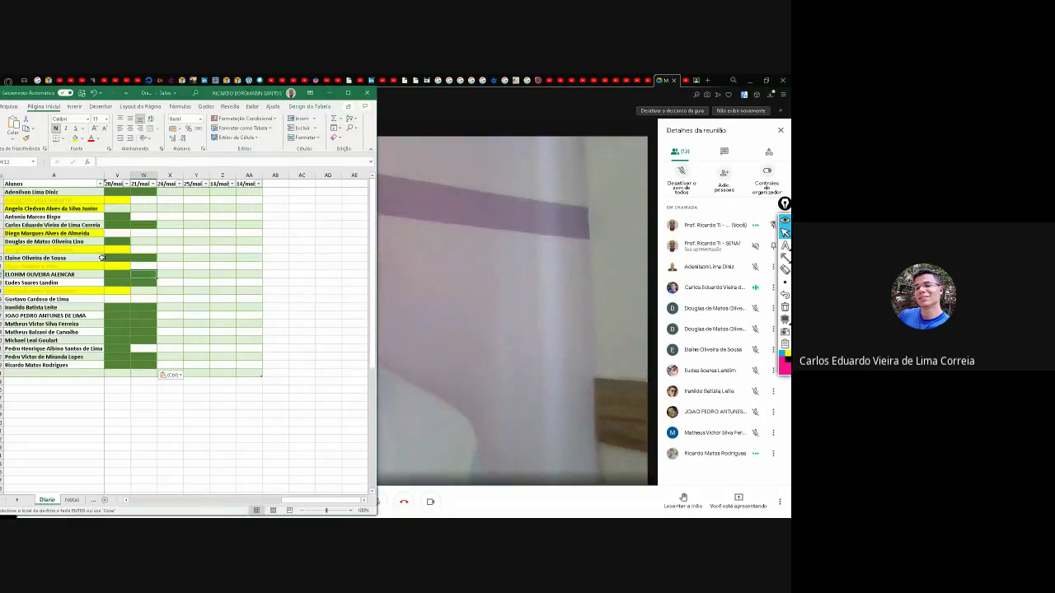
Copy W6's dark green attendance mark into W8, then minimize Excel.
click(141, 223)
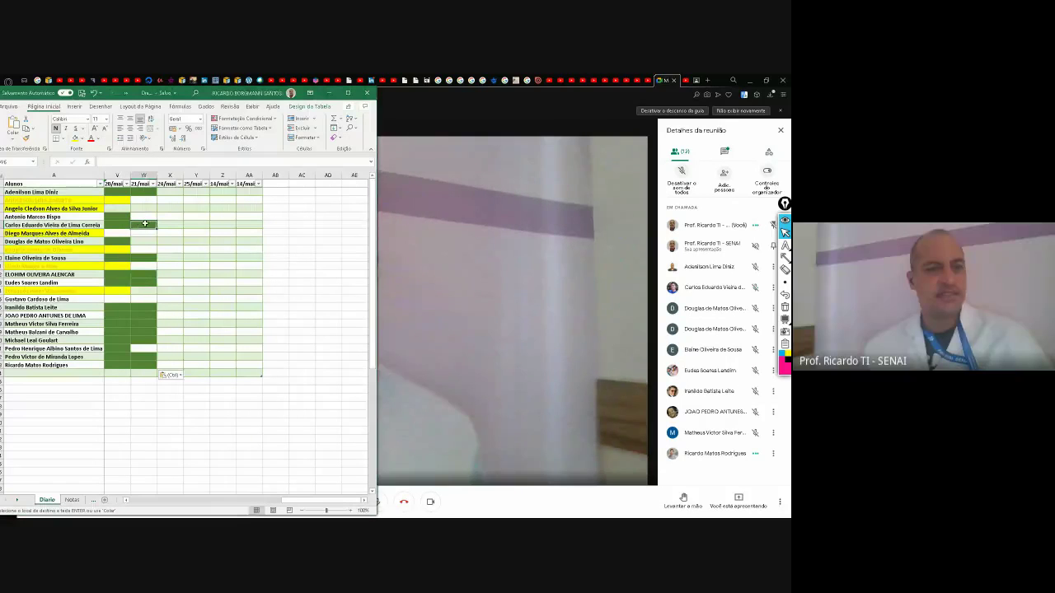
key(ctrl+c)
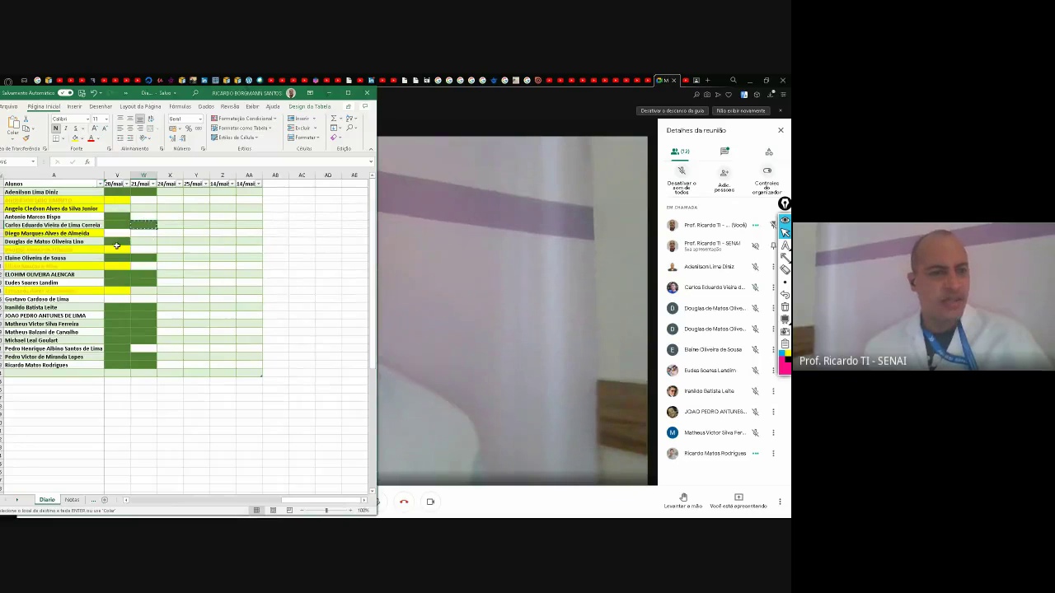
click(144, 285)
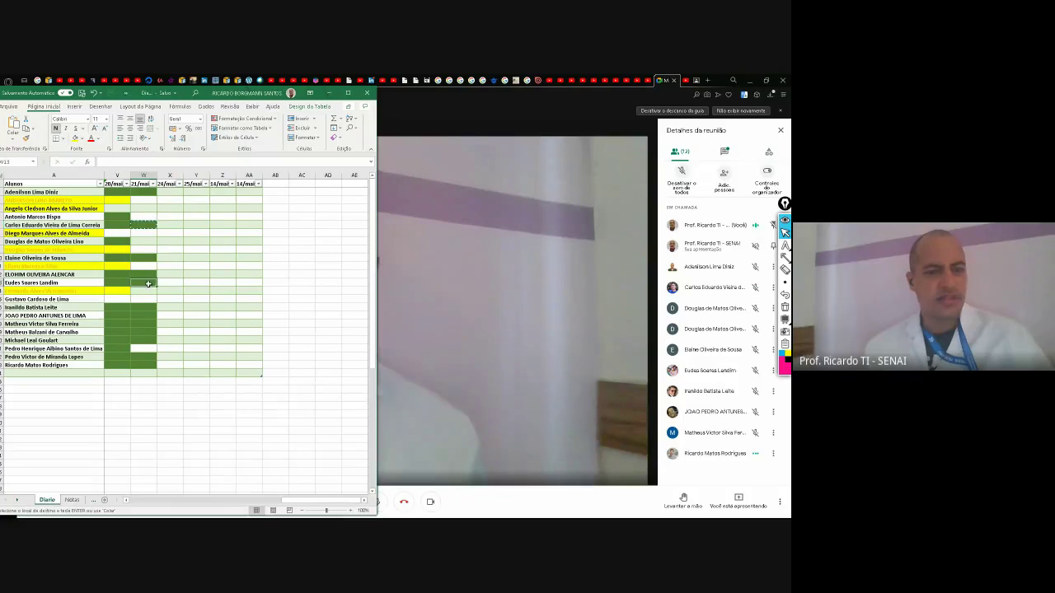
click(140, 215)
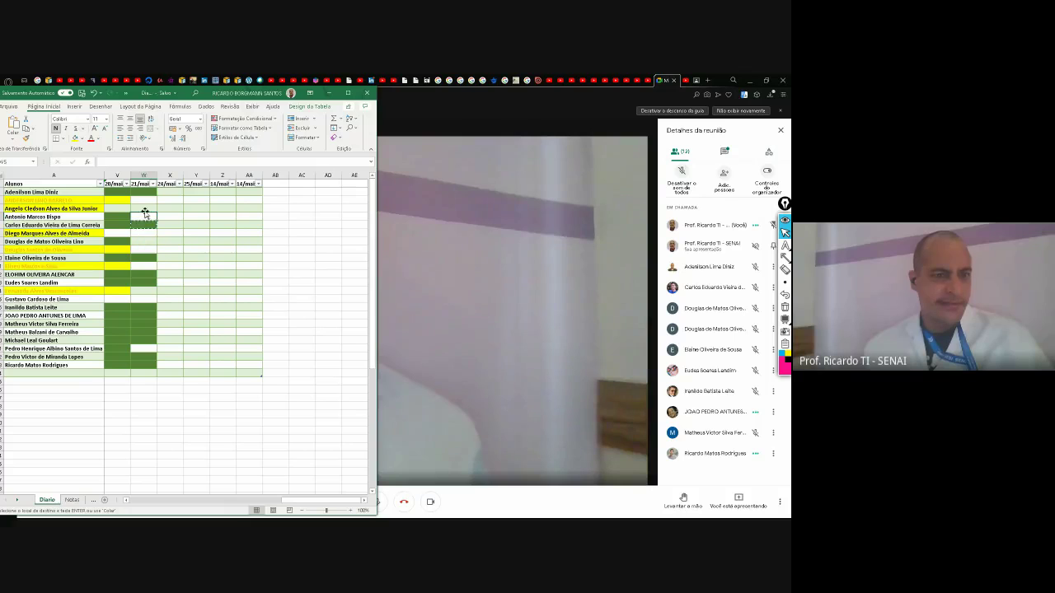
click(140, 209)
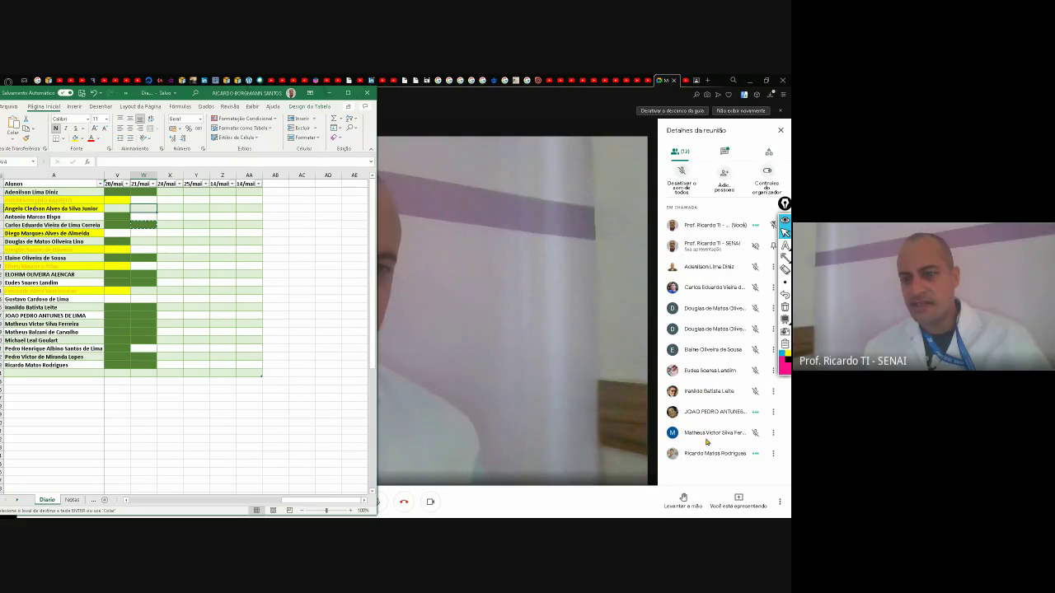
click(139, 241)
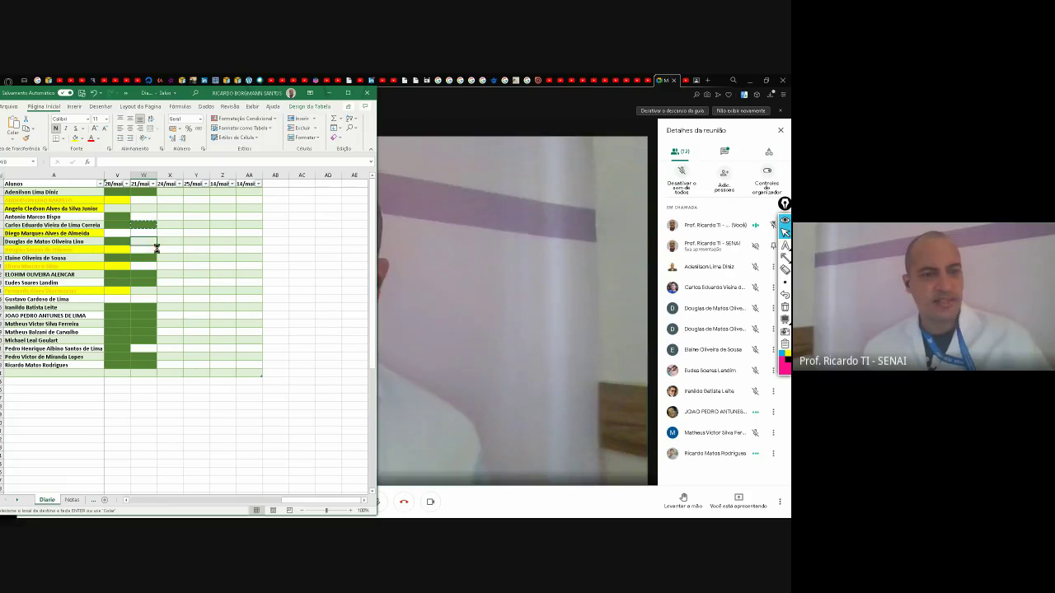
key(ctrl+v)
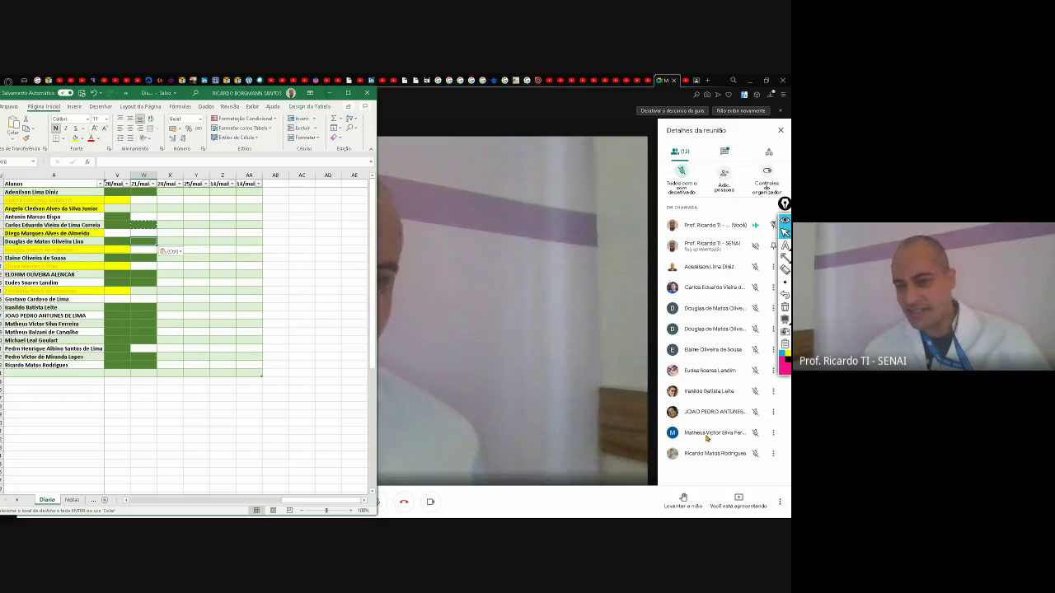
click(275, 356)
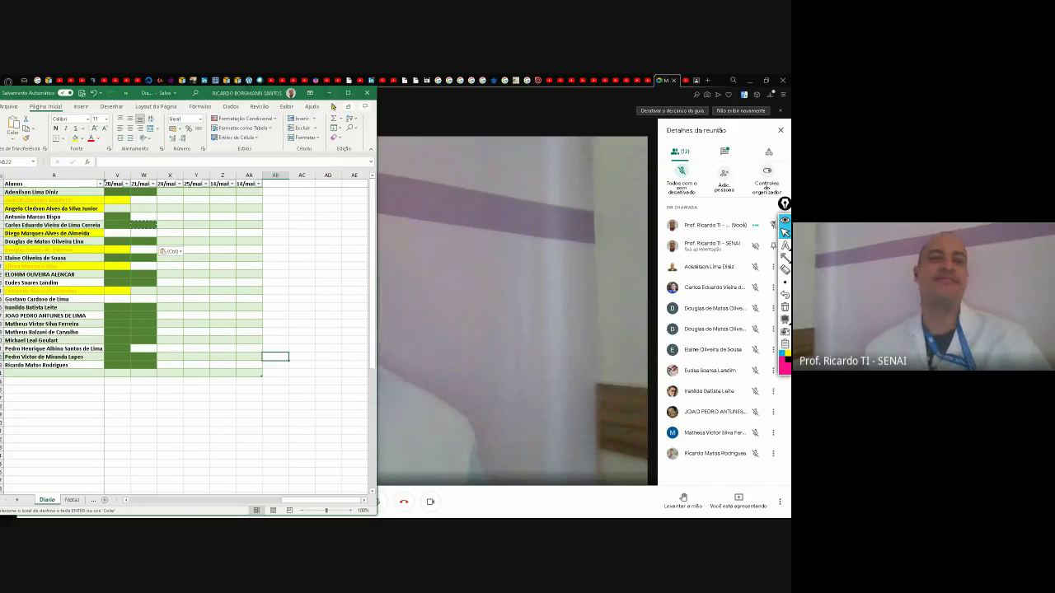
click(328, 92)
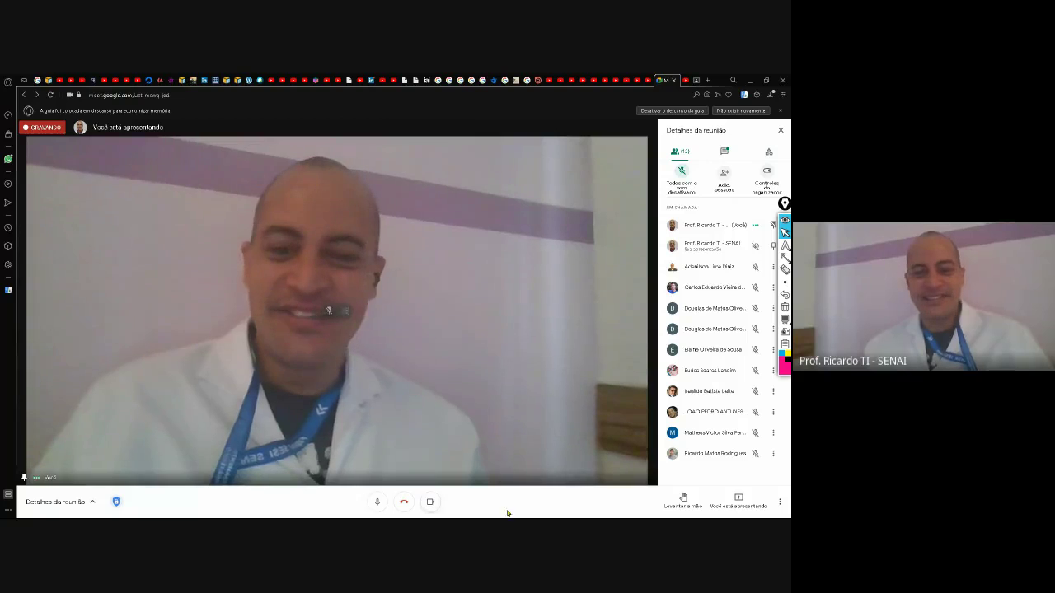
Restore the Meet window to a smaller size, show its chat, and raise VirtualBox Manager.
click(765, 80)
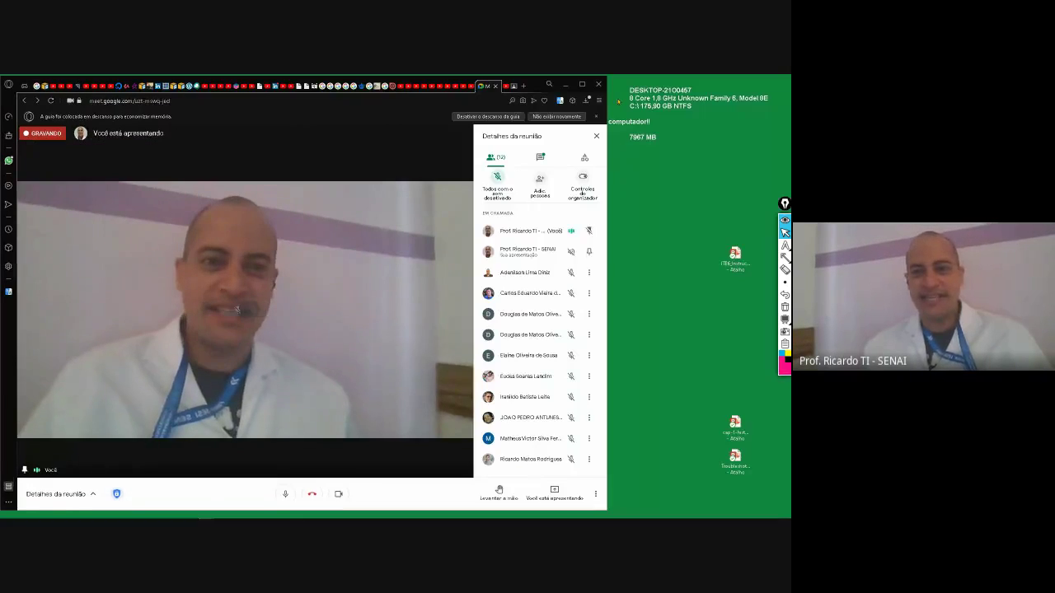
click(541, 158)
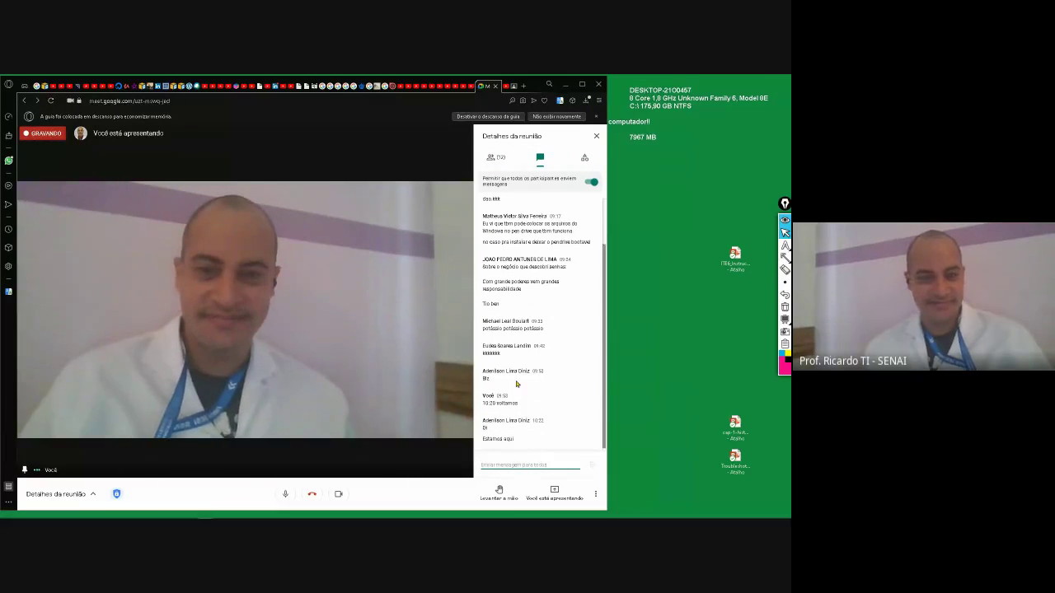
key(super)
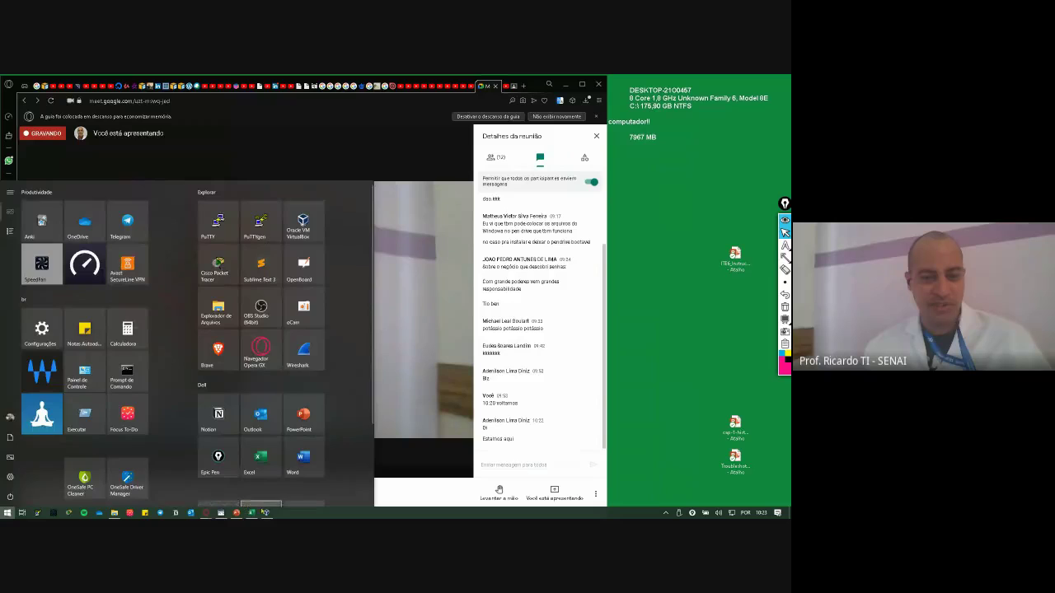
click(289, 482)
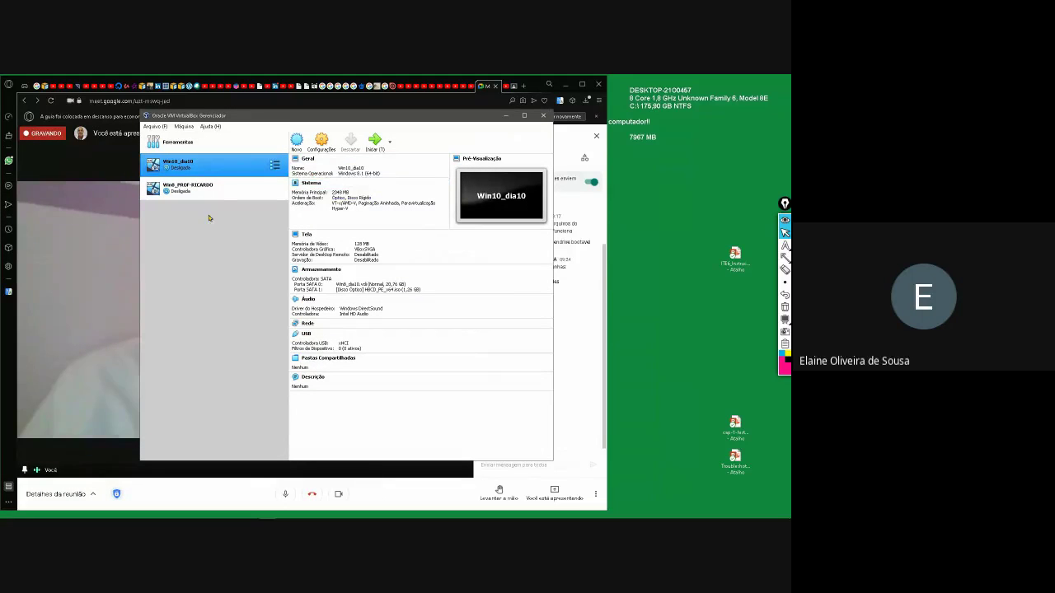
Reposition VirtualBox Manager in front of the Meet window and enlarge it to show Win10_dia10's details.
drag(289, 121, 453, 135)
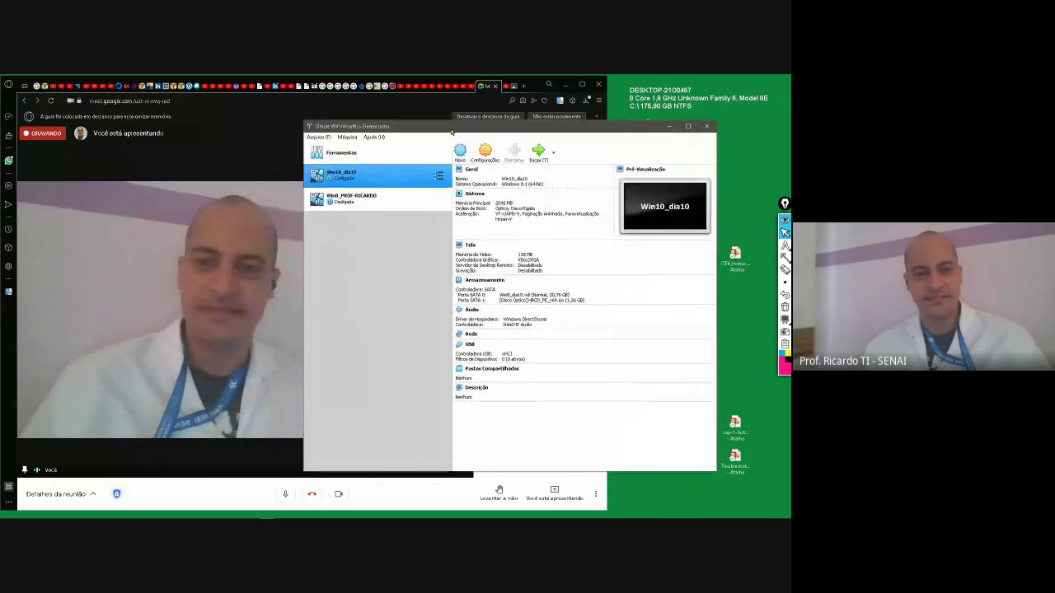
drag(514, 87, 375, 95)
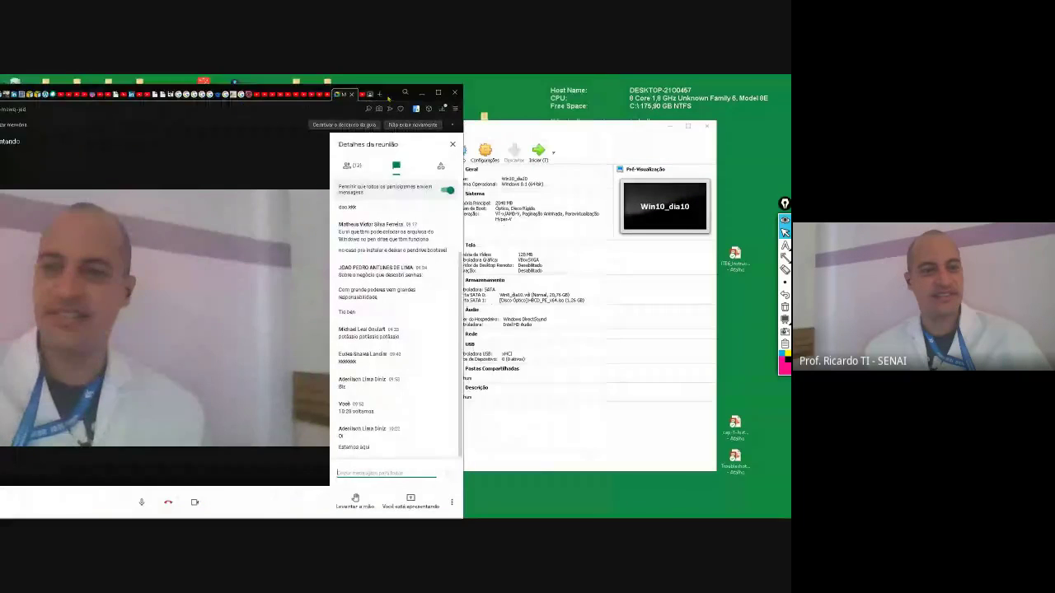
click(504, 132)
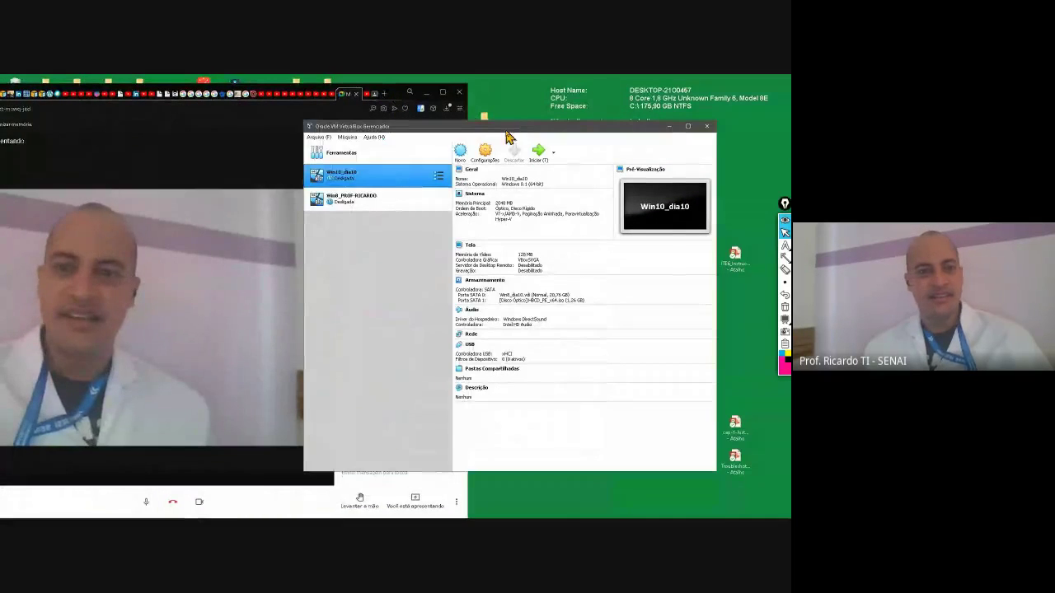
drag(510, 132, 462, 119)
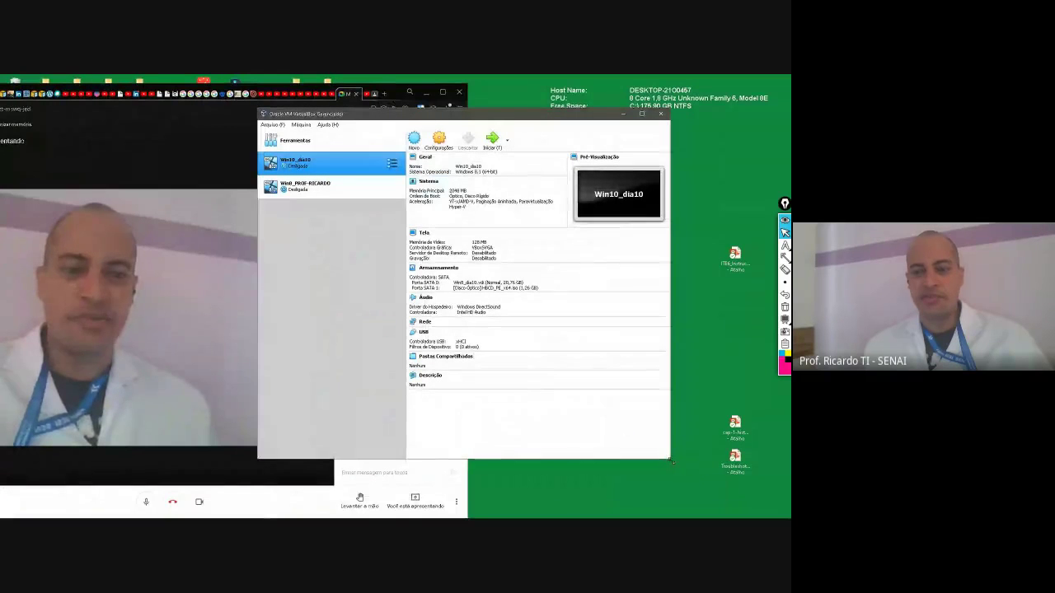
drag(624, 429, 786, 517)
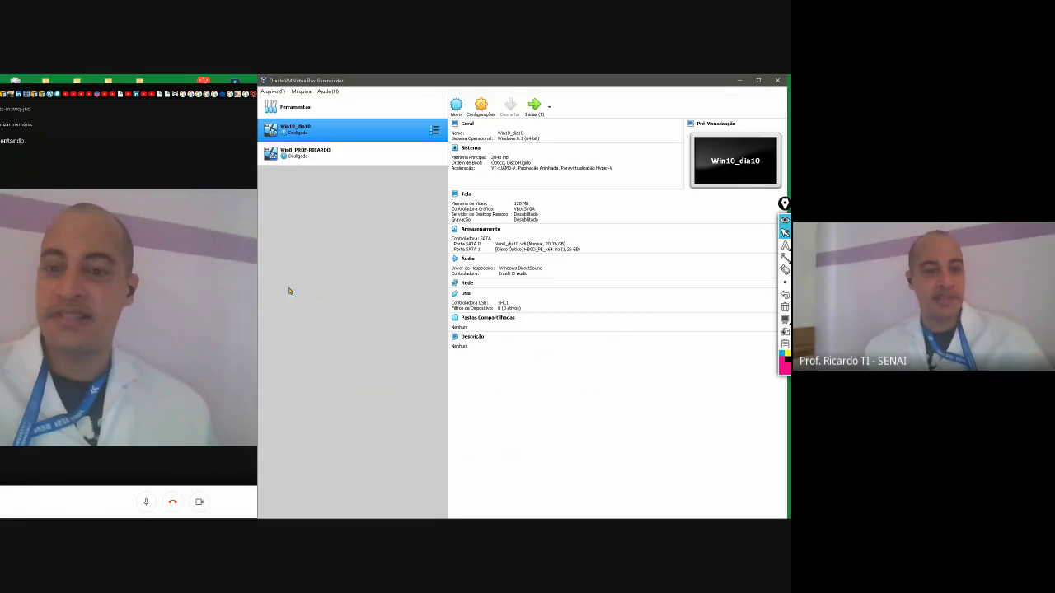
mouse_move(783, 245)
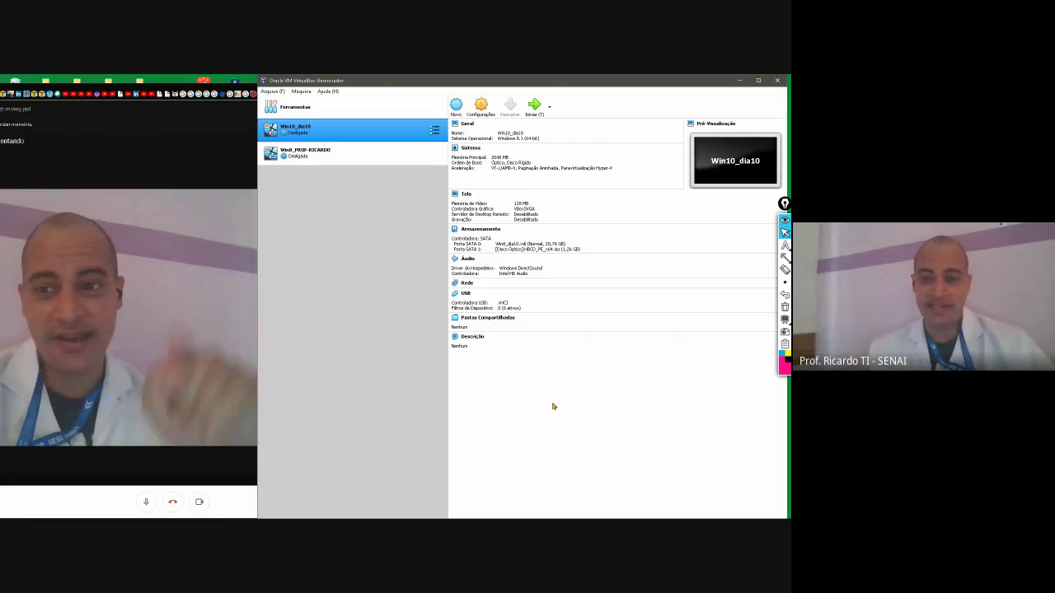
Open Win10_dia10's settings and enable the optical drive in the System boot order.
right_click(335, 133)
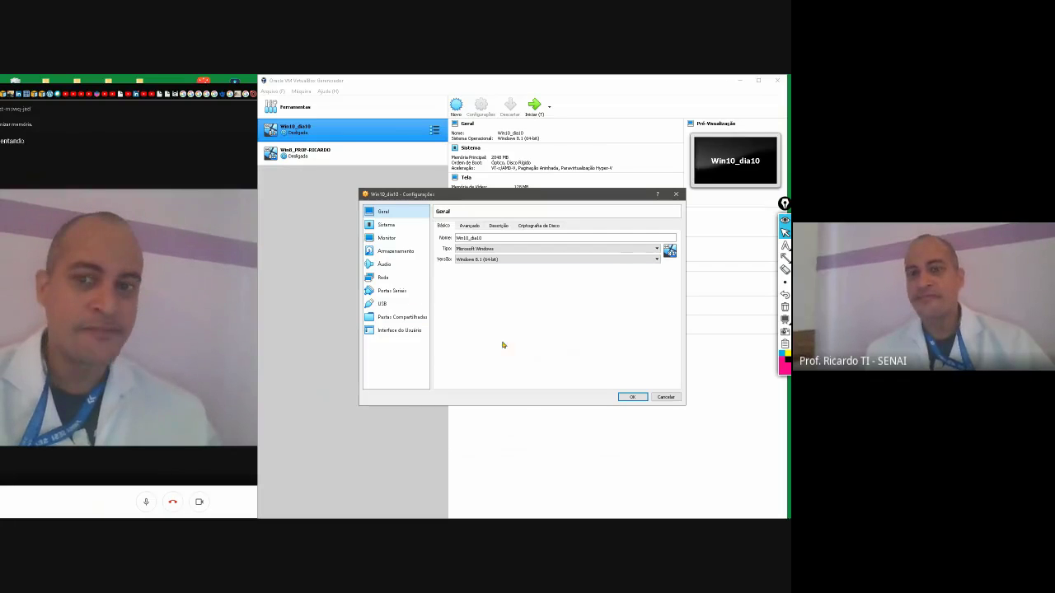
click(386, 224)
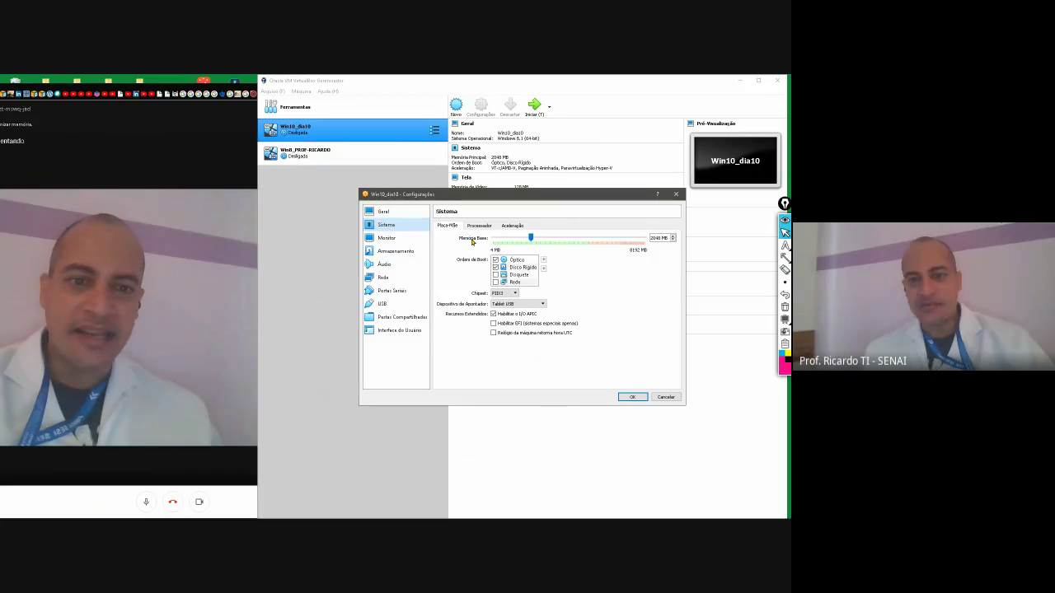
click(522, 261)
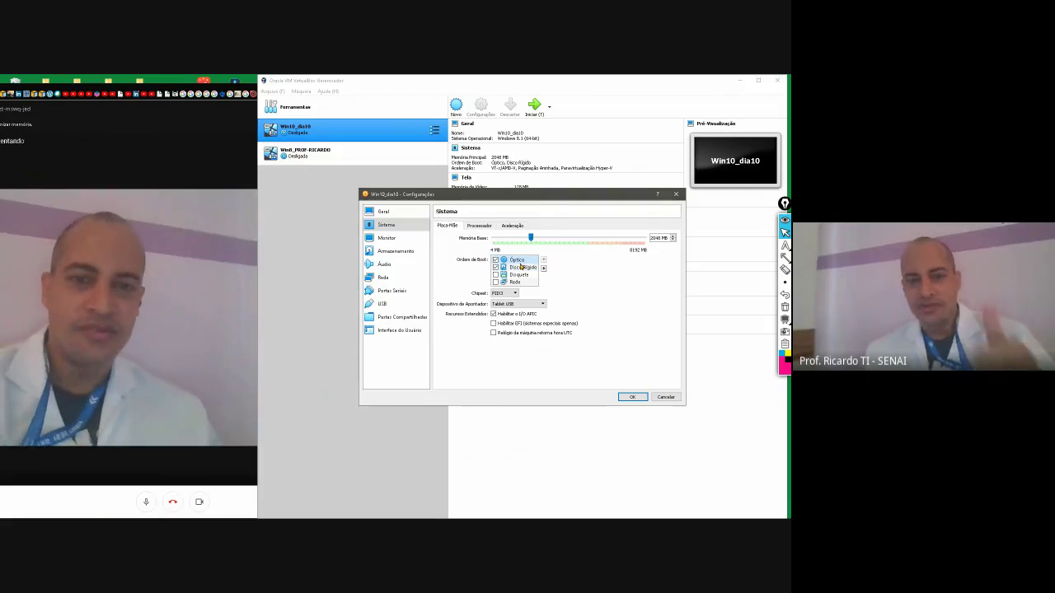
Load HBCD_PE_x64.iso into the SATA optical drive under Storage and save with OK.
click(396, 253)
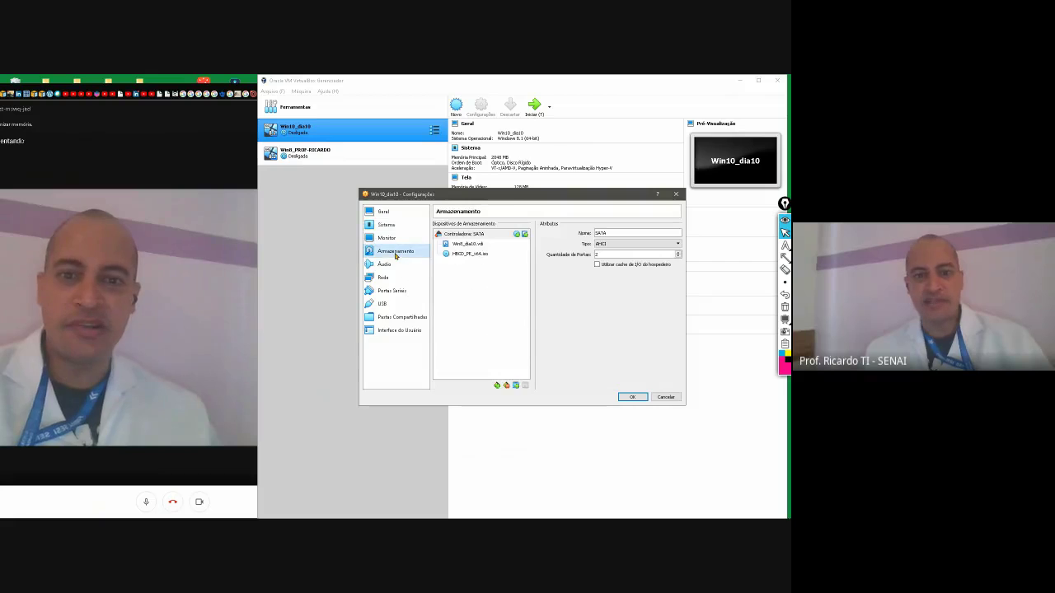
click(469, 254)
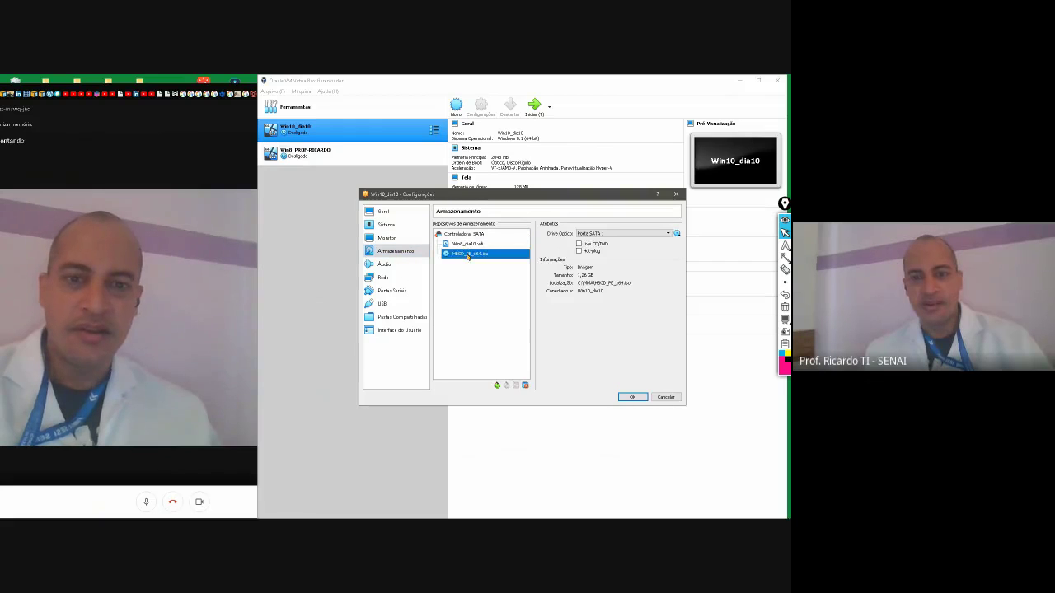
click(677, 235)
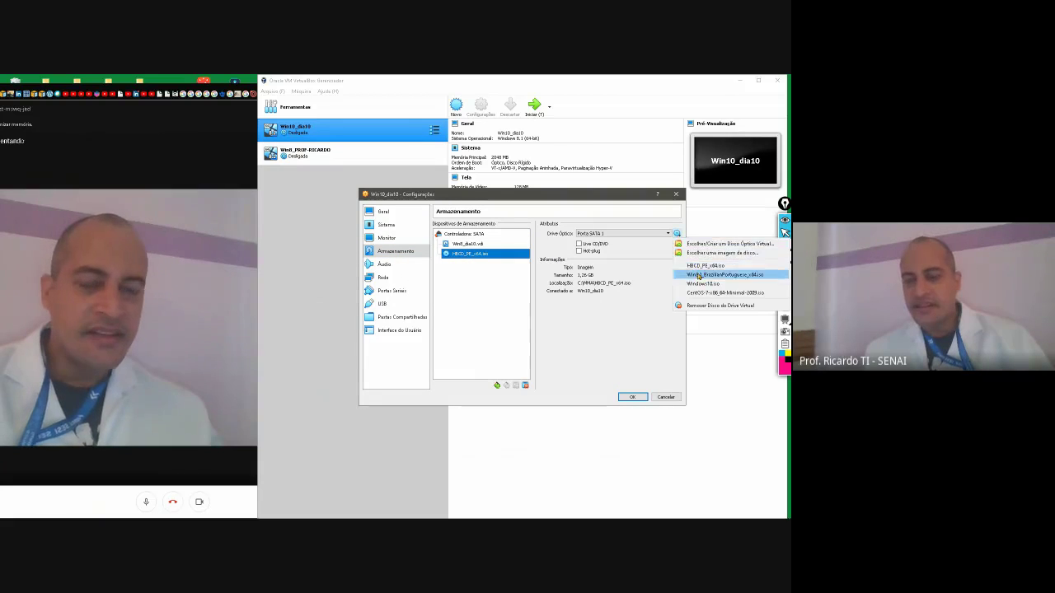
click(704, 244)
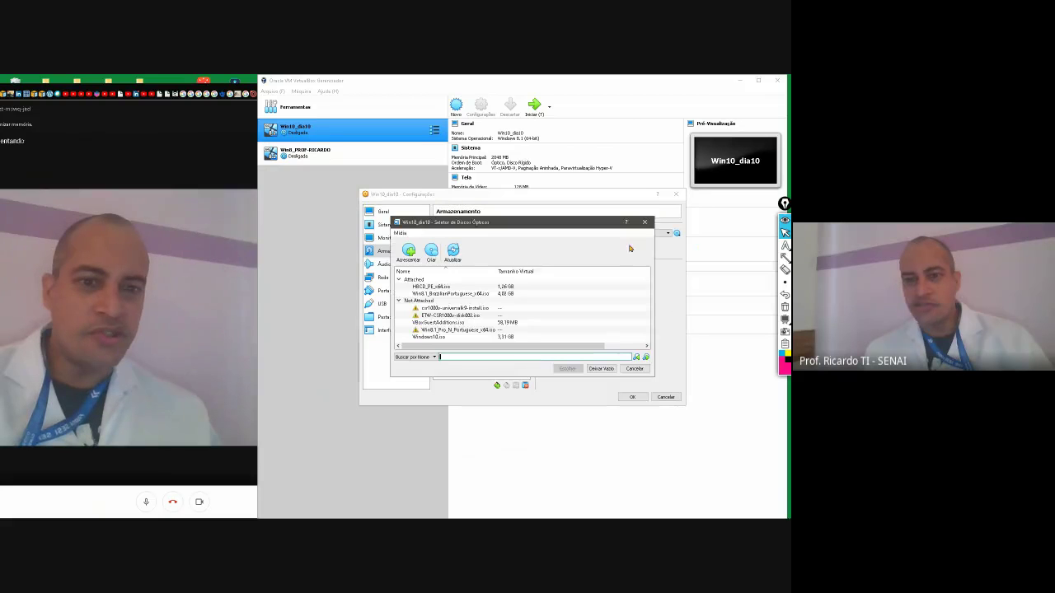
click(435, 287)
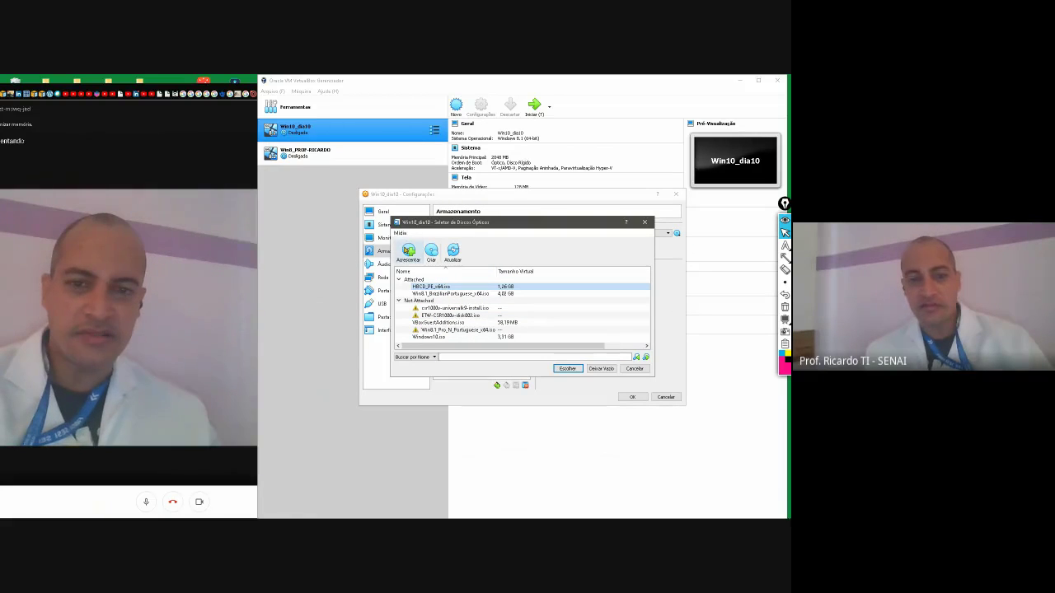
click(414, 253)
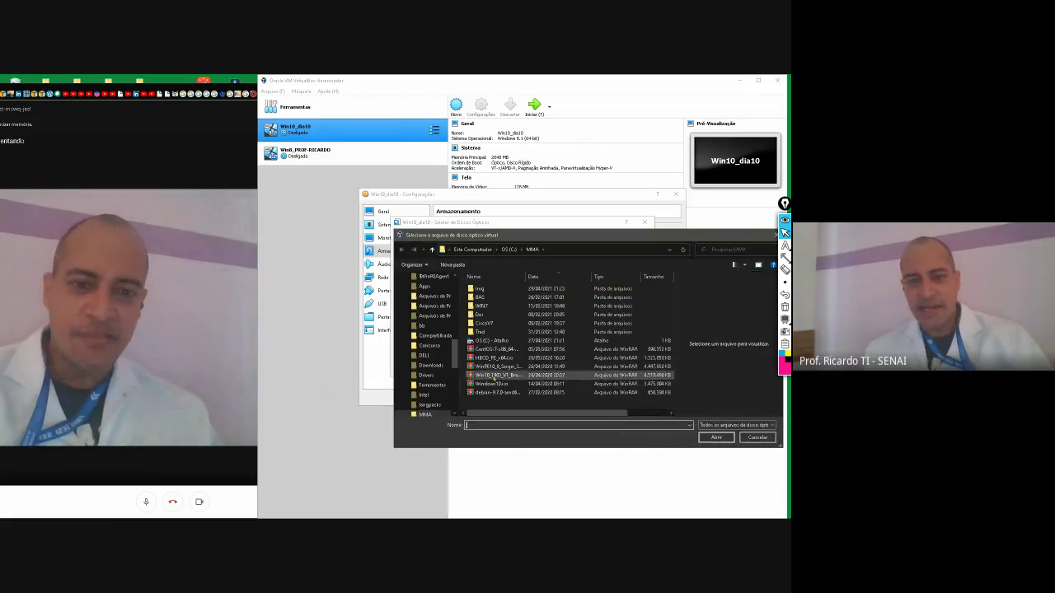
click(493, 358)
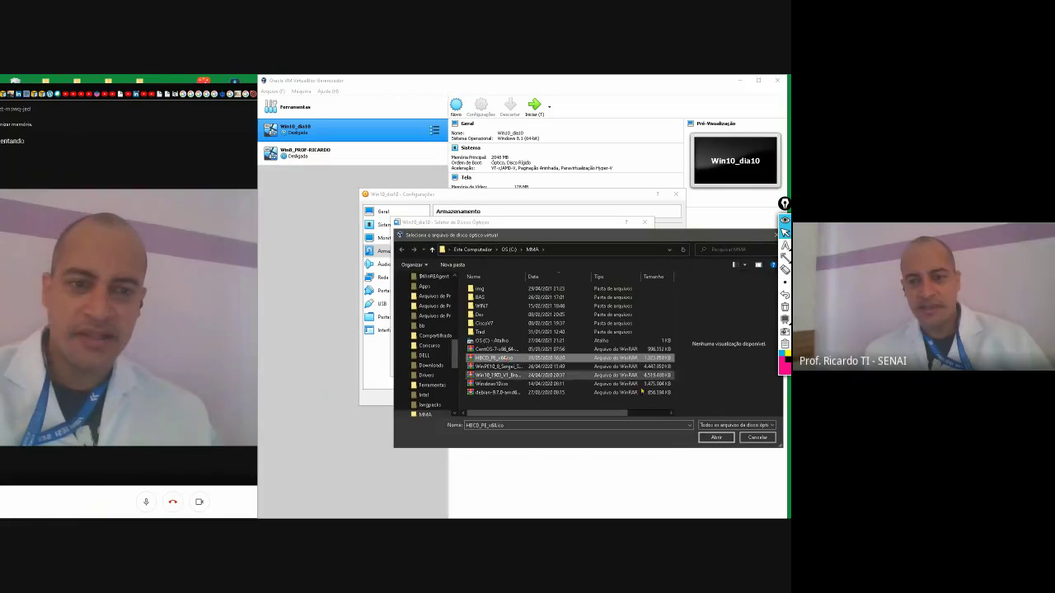
click(752, 438)
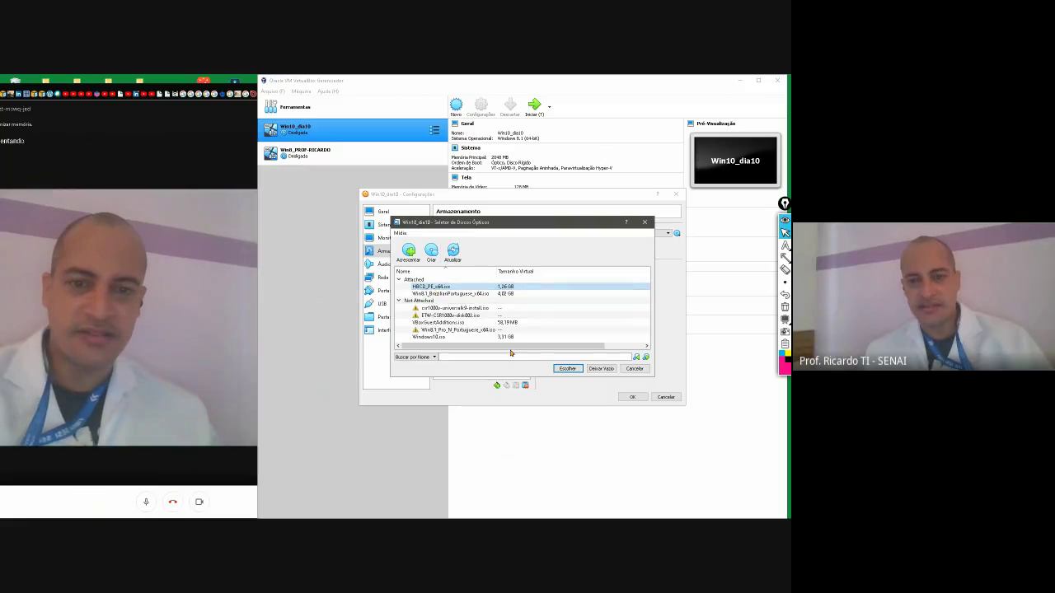
click(568, 369)
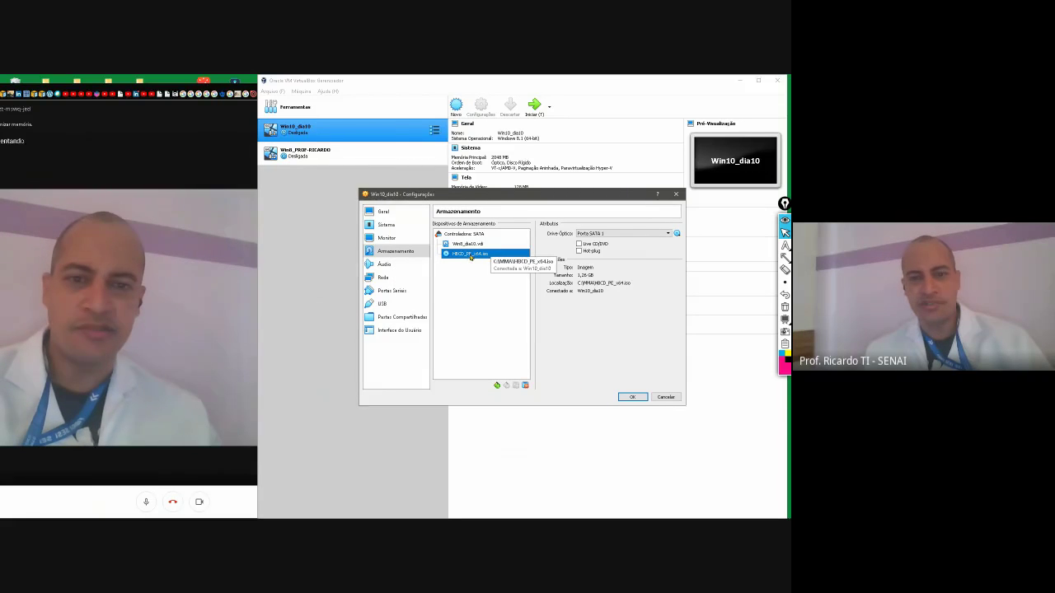
click(633, 398)
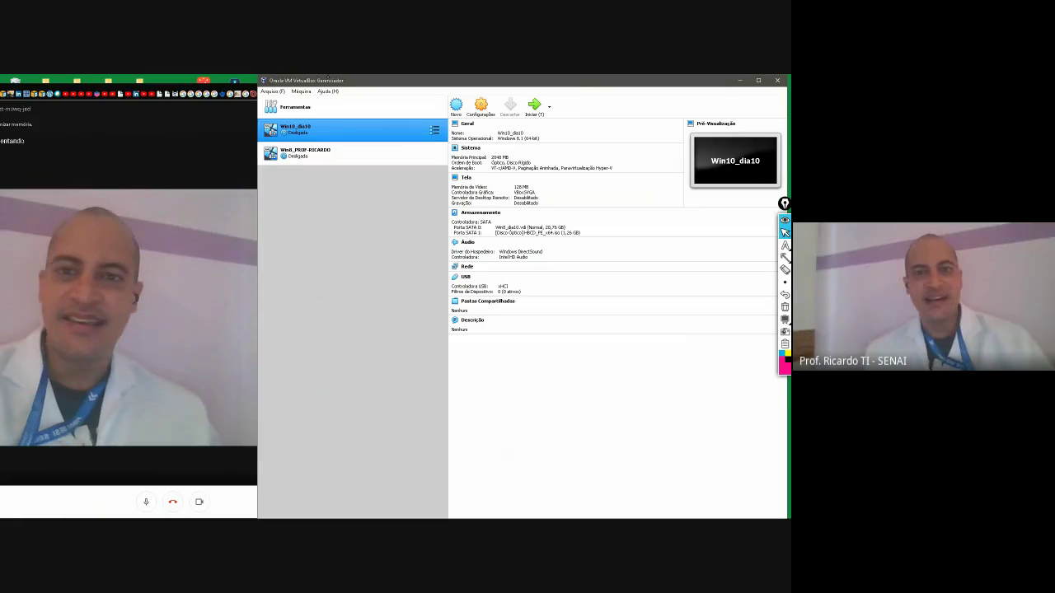
Start Win10_dia10 and press Enter at the prompt to boot from the Hiren's BootCD PE disc.
click(534, 105)
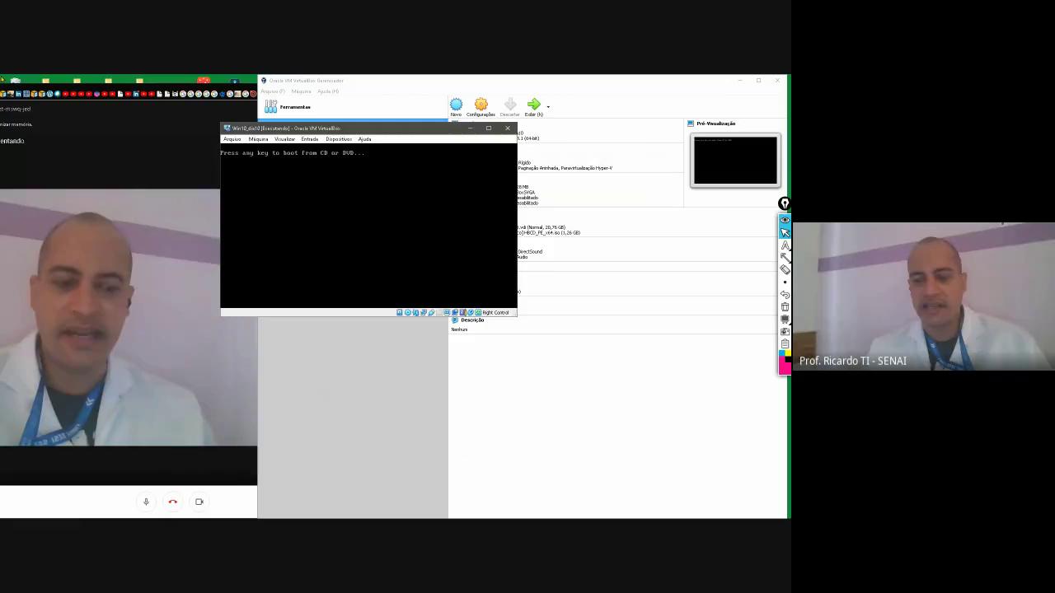
key(Return)
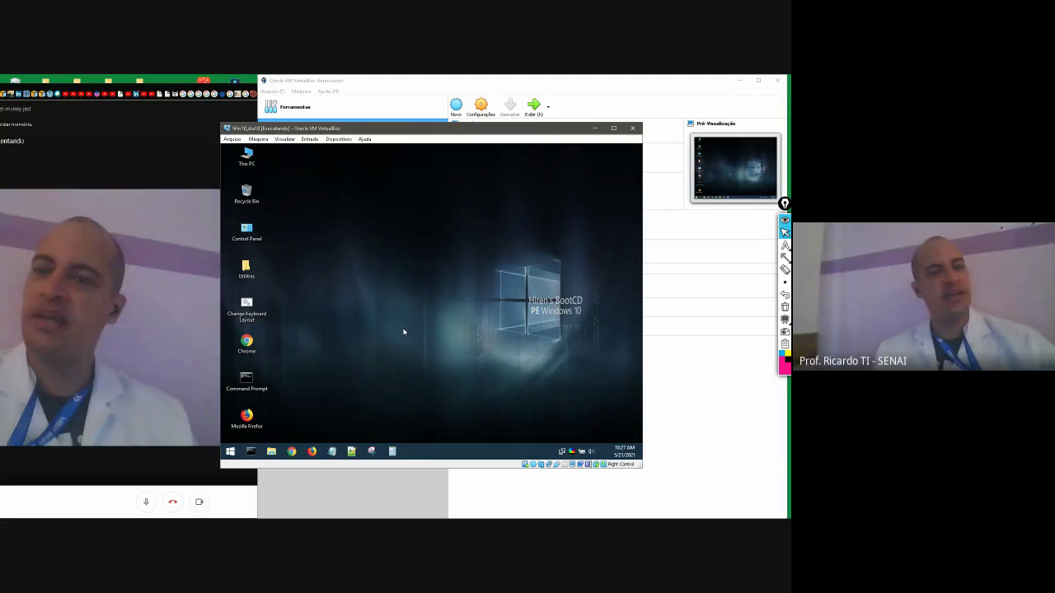
Open Utilities, then Security, then Passwords to reveal Lazesoft Password Recovery and NT Password Edit.
double_click(247, 268)
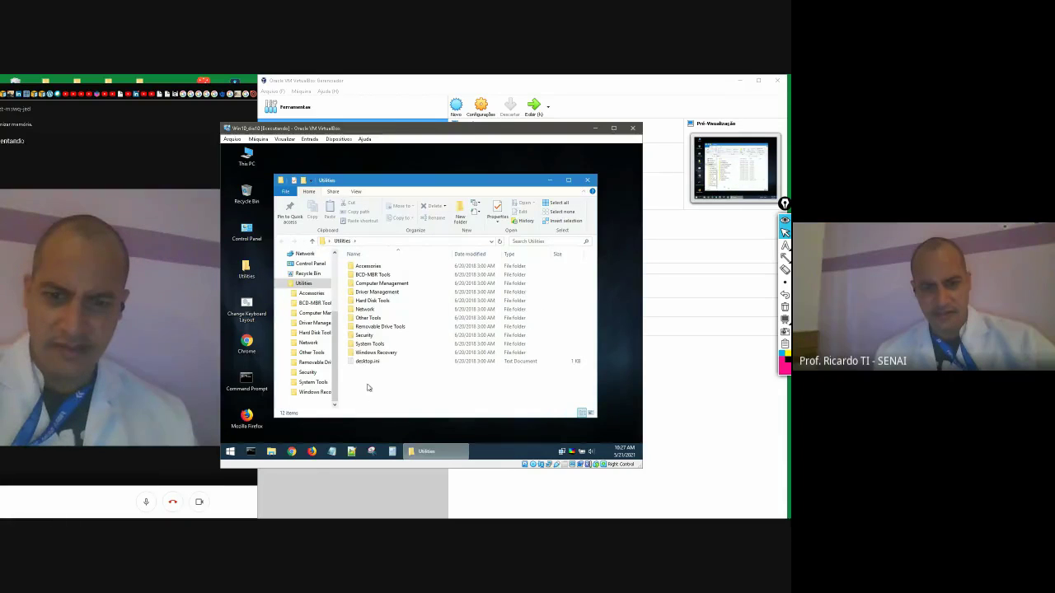
double_click(367, 339)
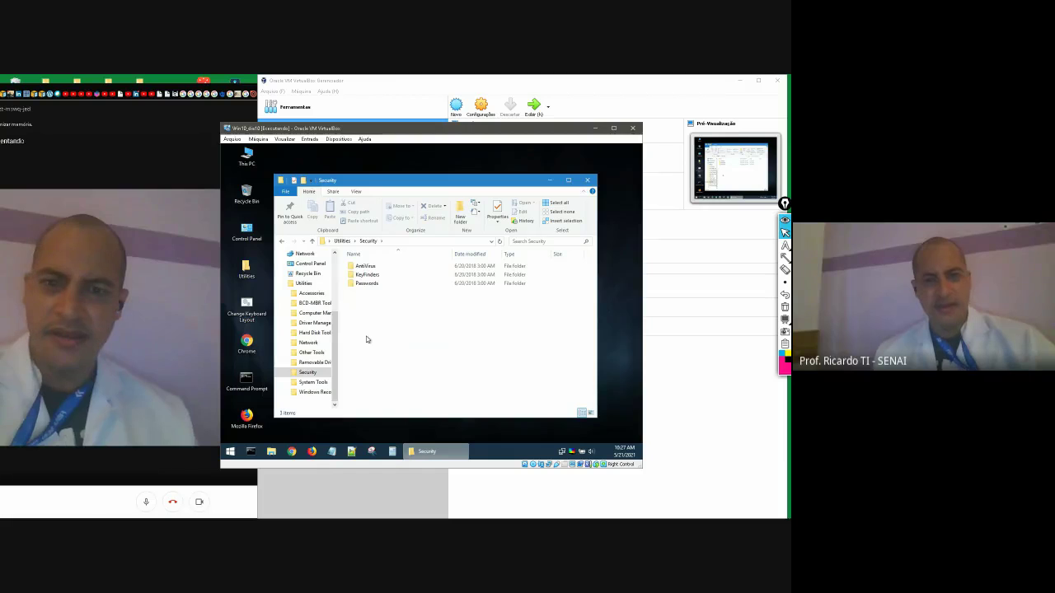
double_click(368, 284)
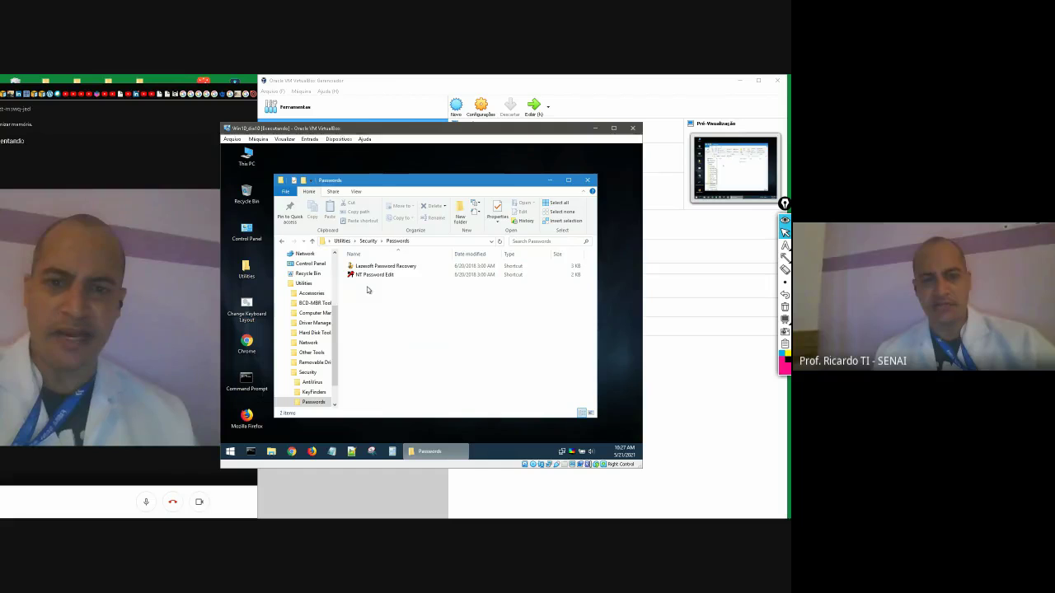
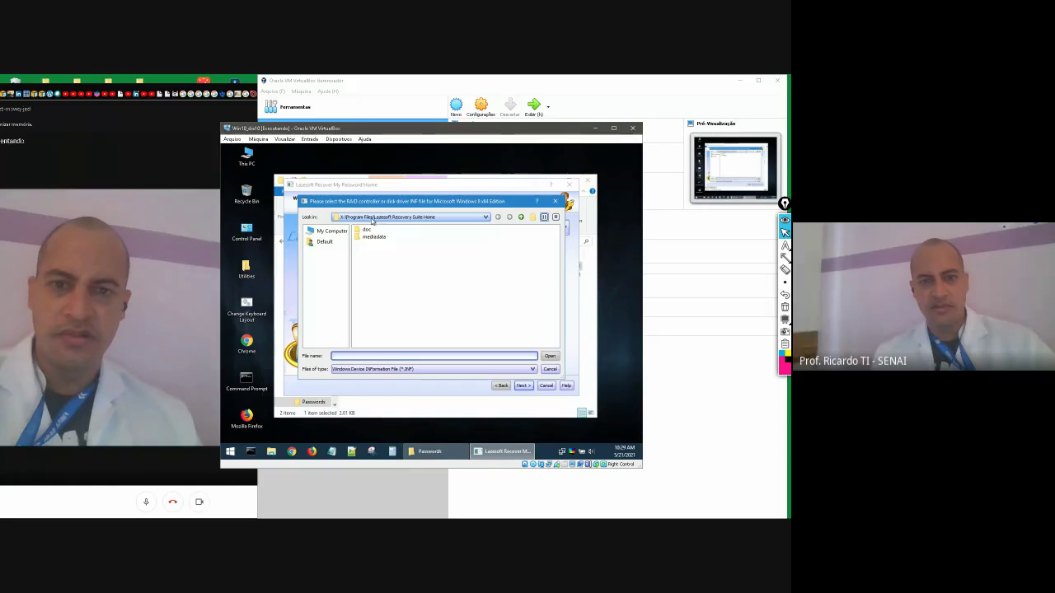
Show My Computer's drives in the driver INF file browser to reach drive D:.
click(332, 233)
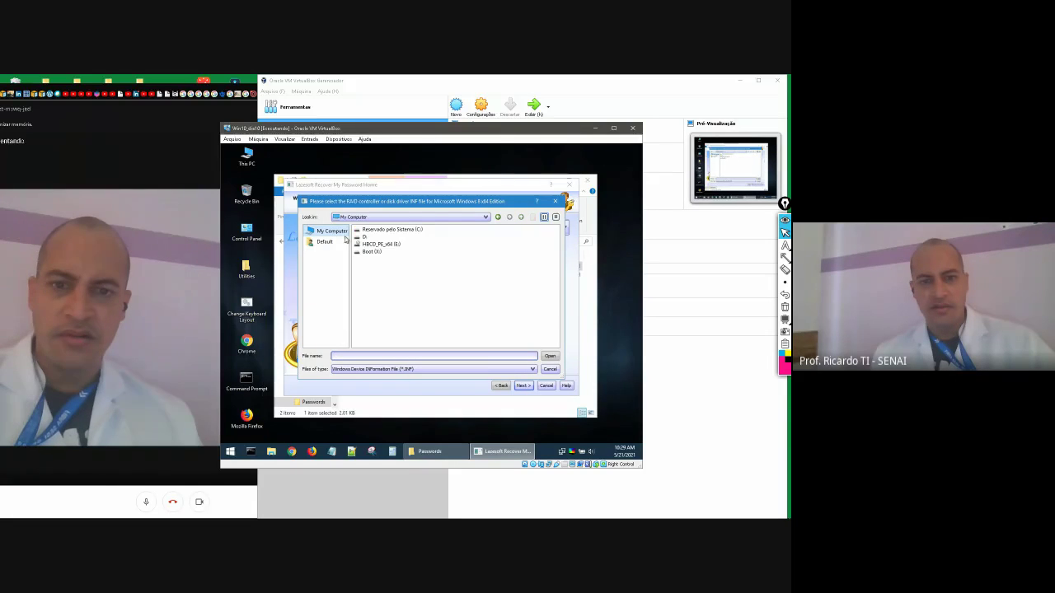
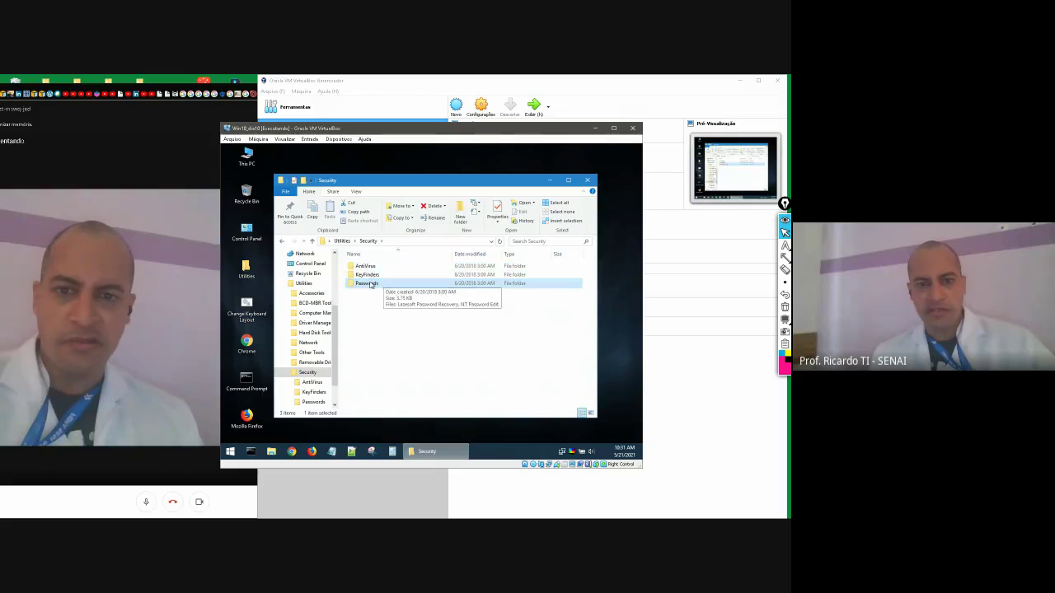
Browse the Security > KeyFinders and System Tools > Windows Setup folders in File Explorer.
double_click(371, 275)
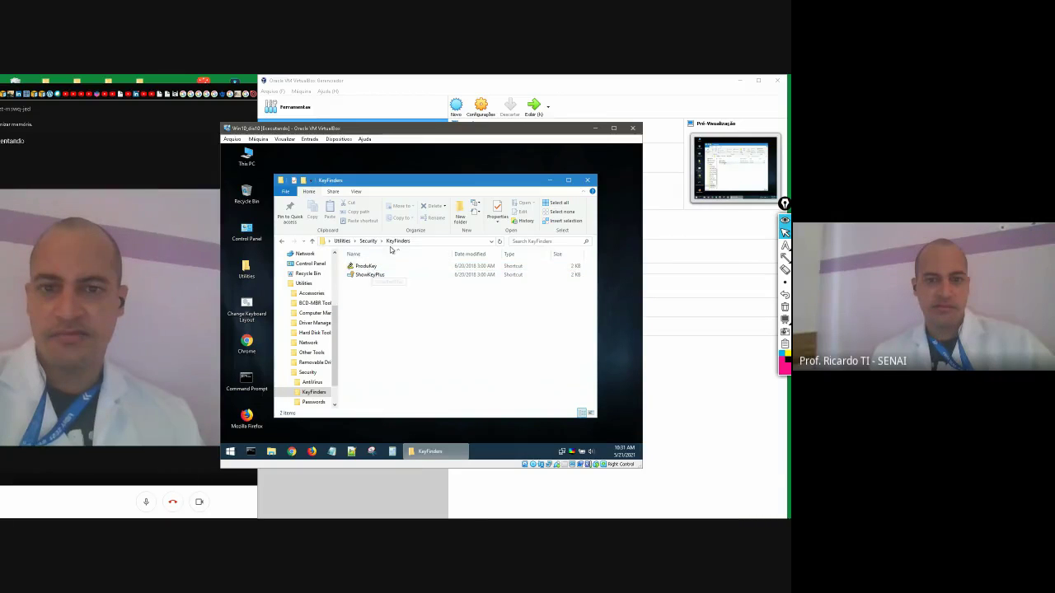
click(368, 240)
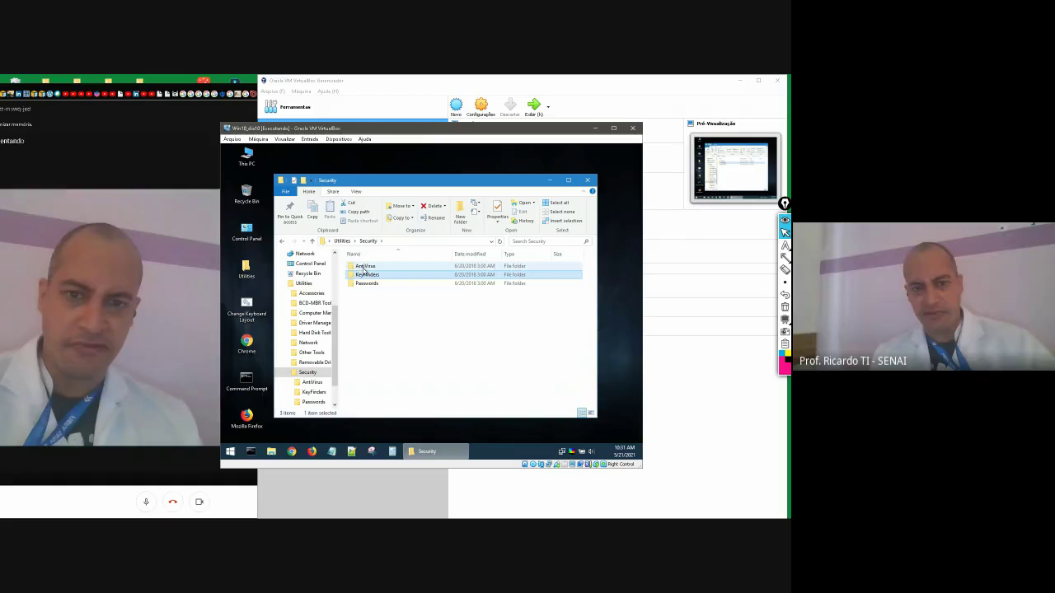
click(366, 240)
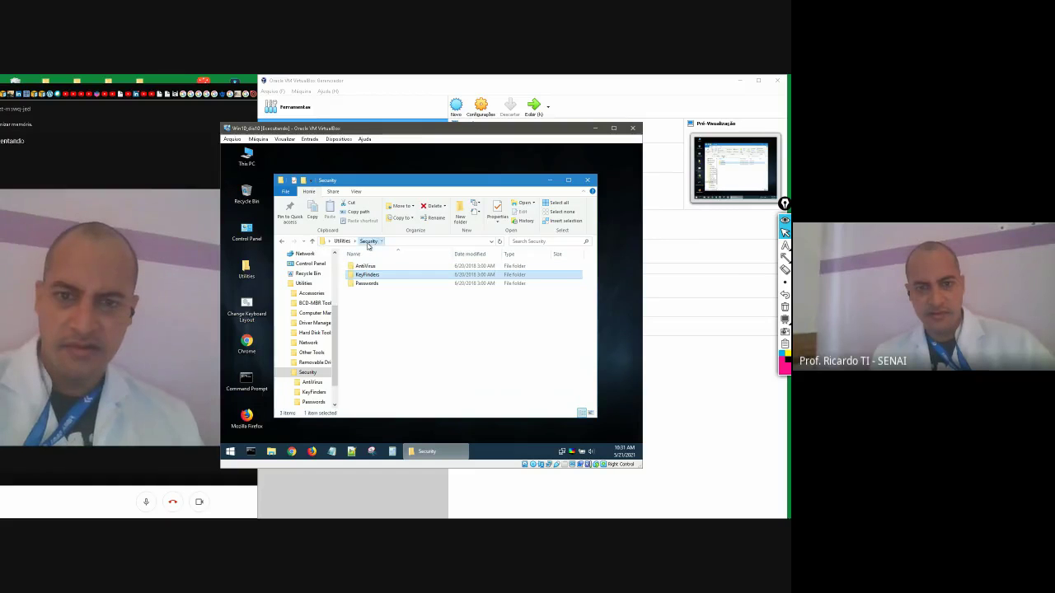
click(340, 241)
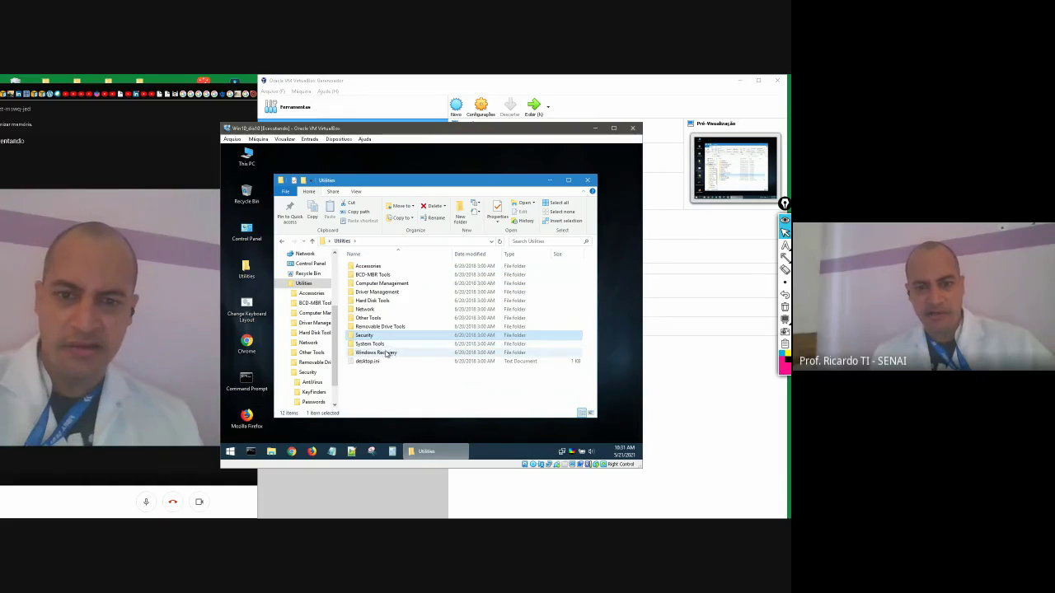
double_click(378, 344)
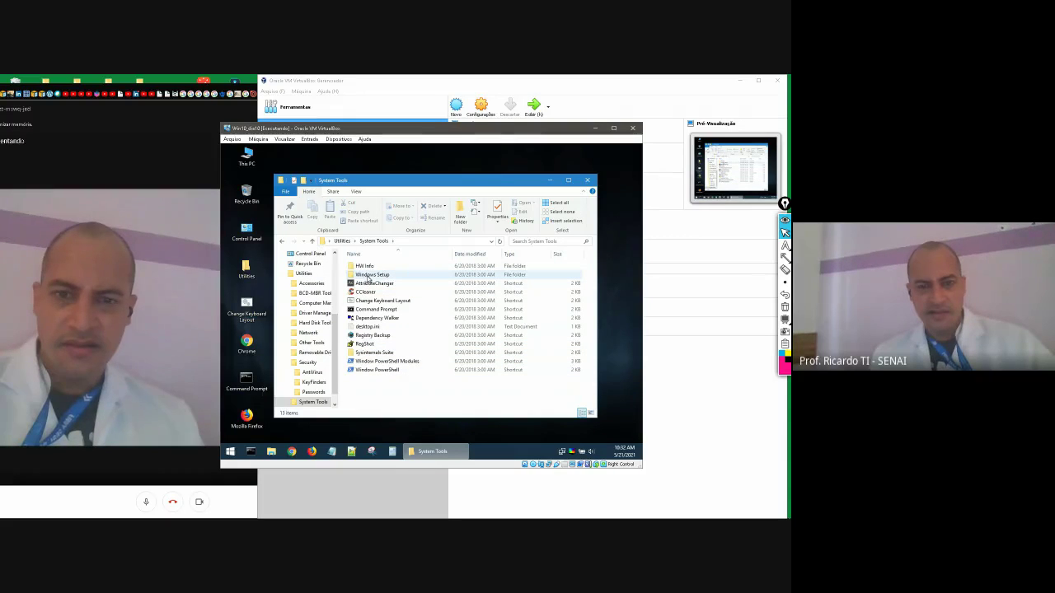
double_click(370, 276)
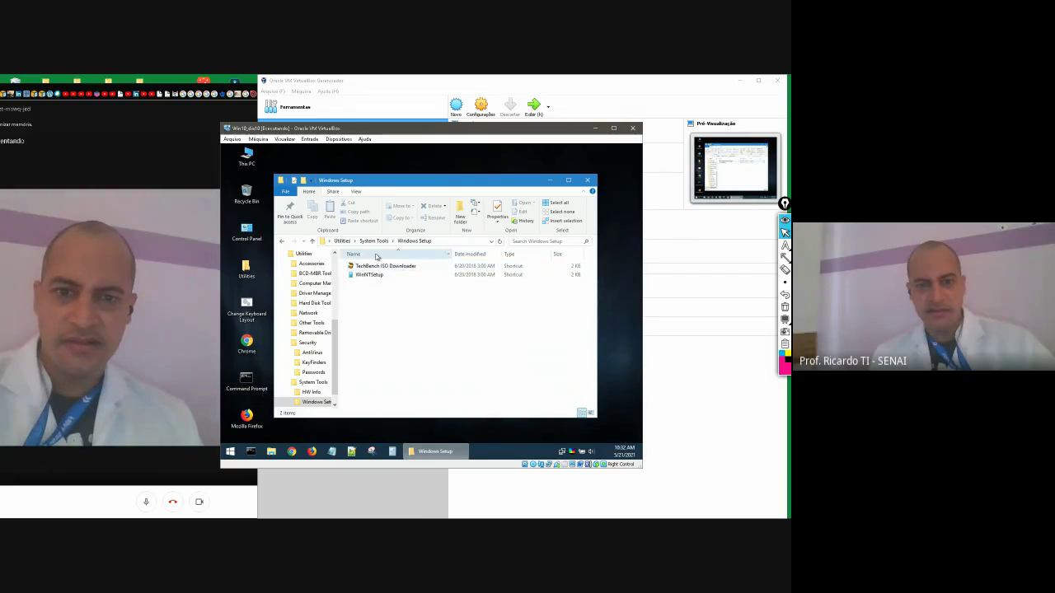
click(370, 243)
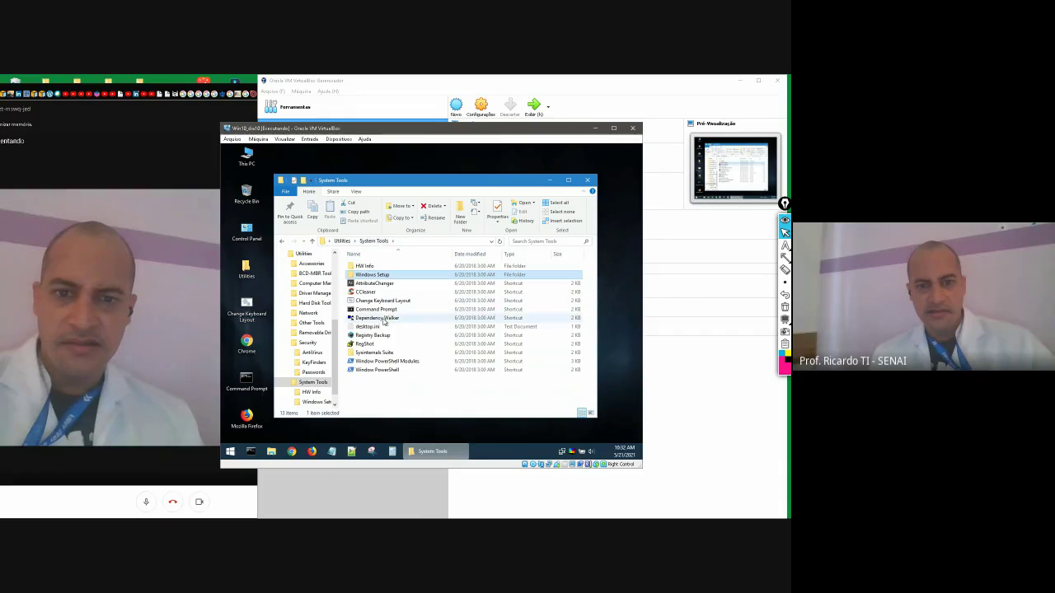
Open the HW Info folder and launch HWiNFO64 from its HWInfo shortcut.
double_click(363, 267)
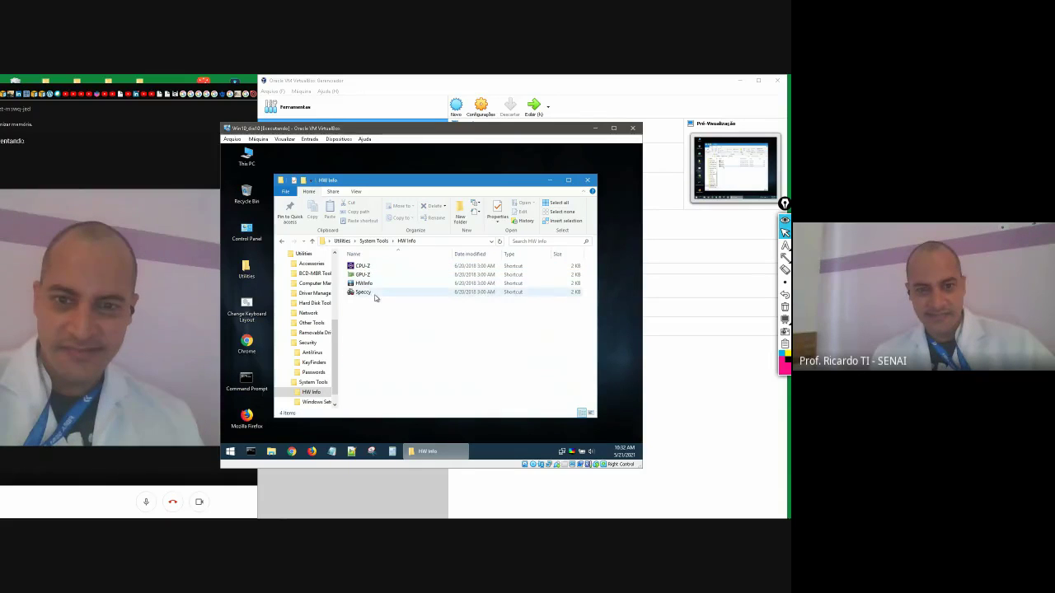
click(367, 284)
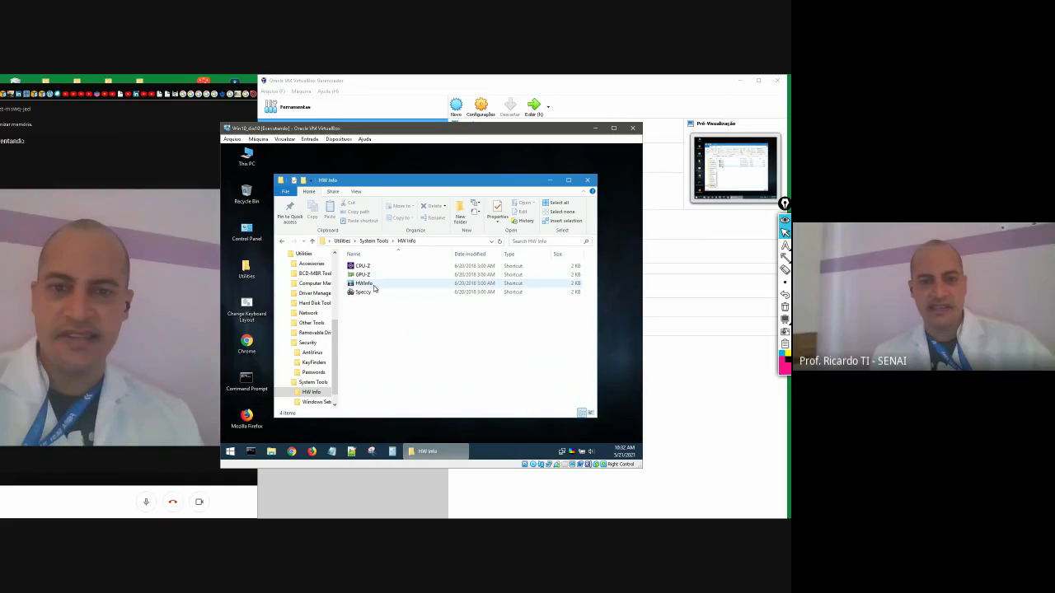
double_click(369, 284)
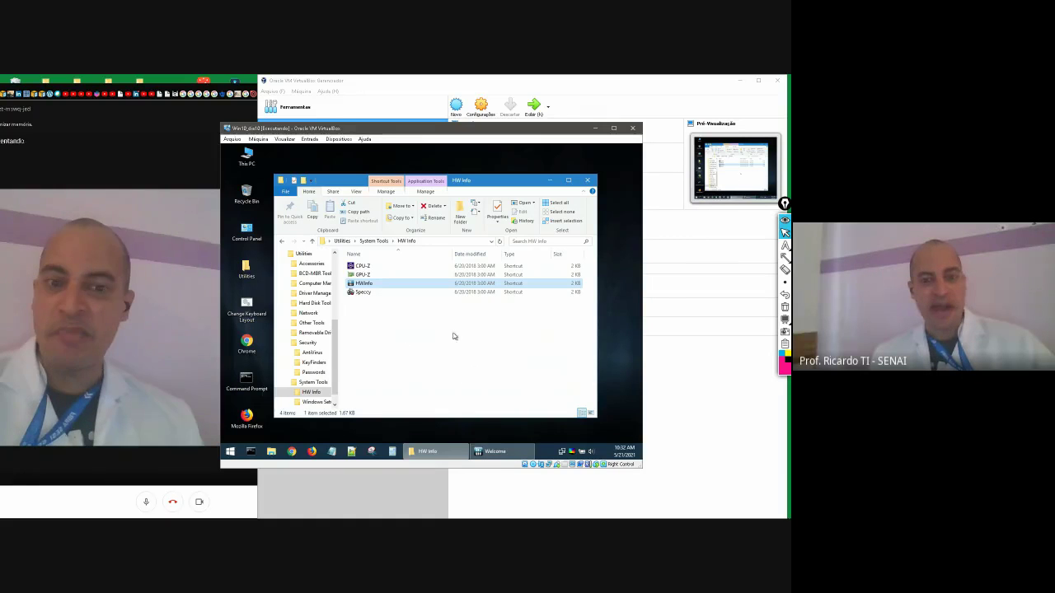
click(494, 450)
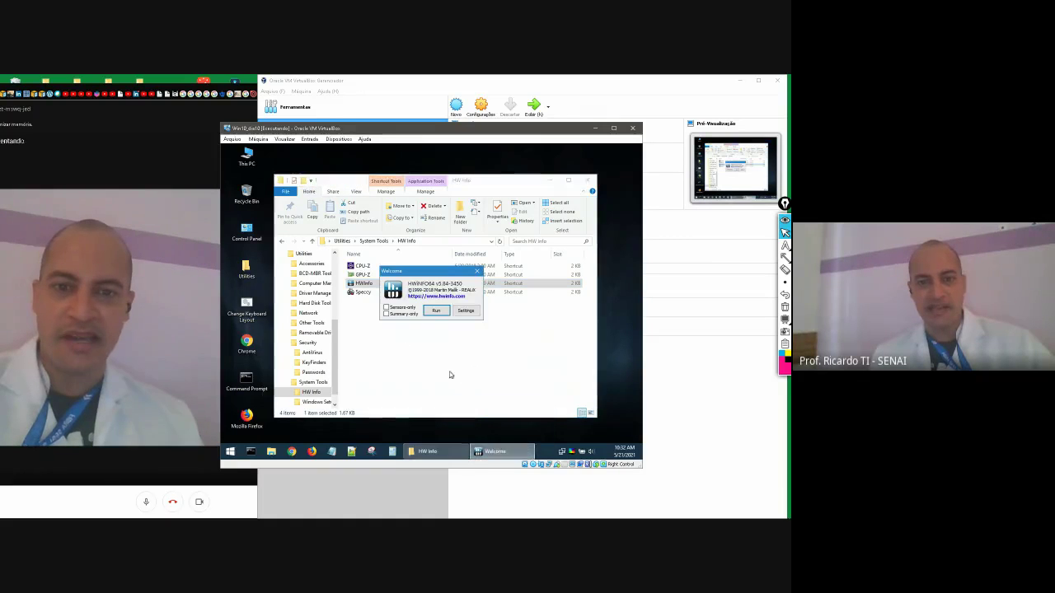
Run HWiNFO64's hardware scan and dismiss the update notice.
click(432, 312)
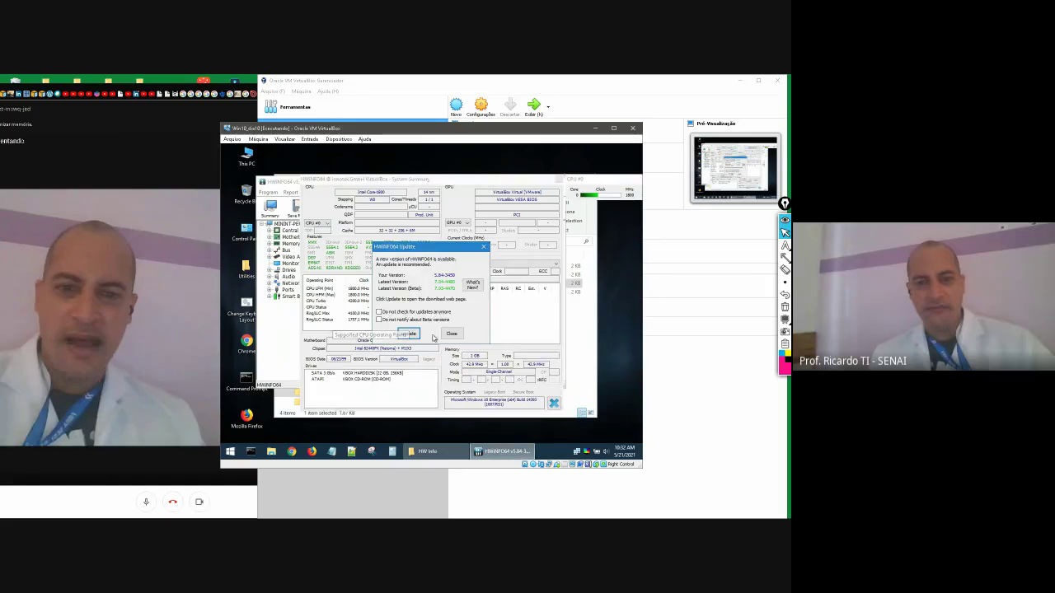
click(451, 333)
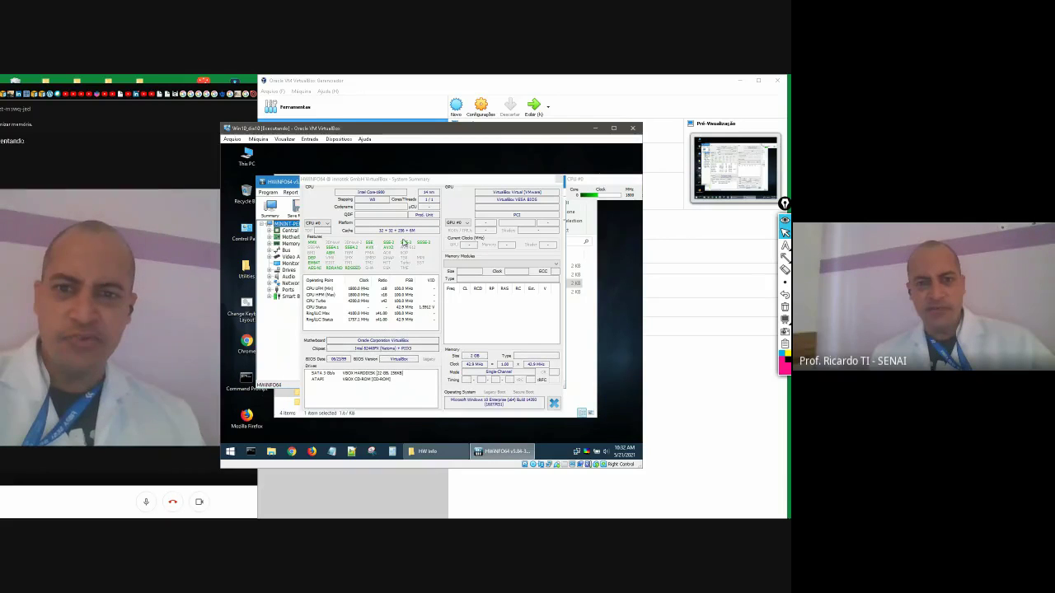
click(514, 404)
Review the CPU HFM, Turbo clock and cache values in the System Summary, then close it.
click(363, 295)
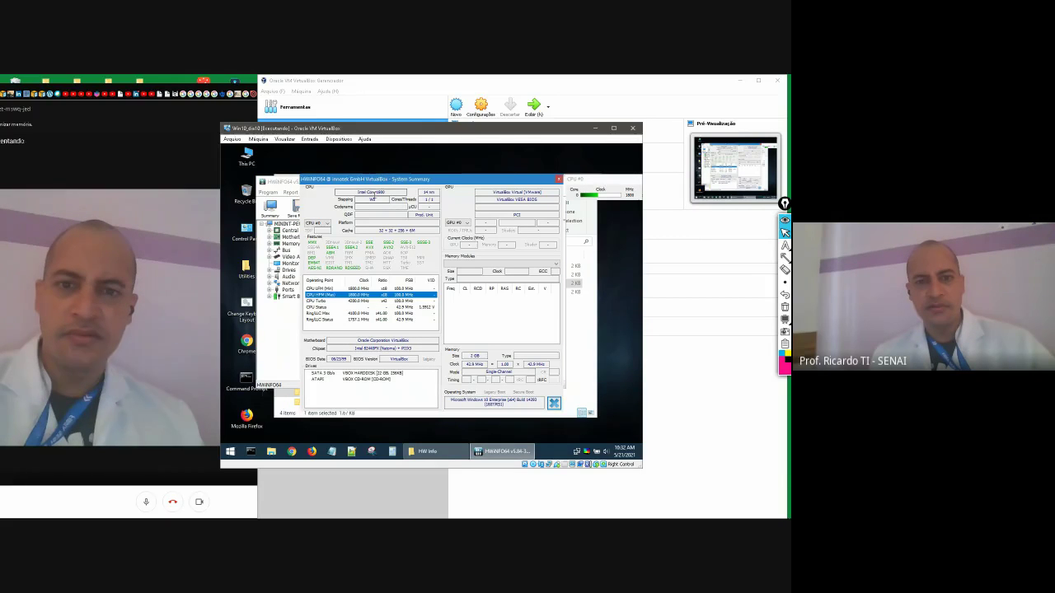
click(372, 196)
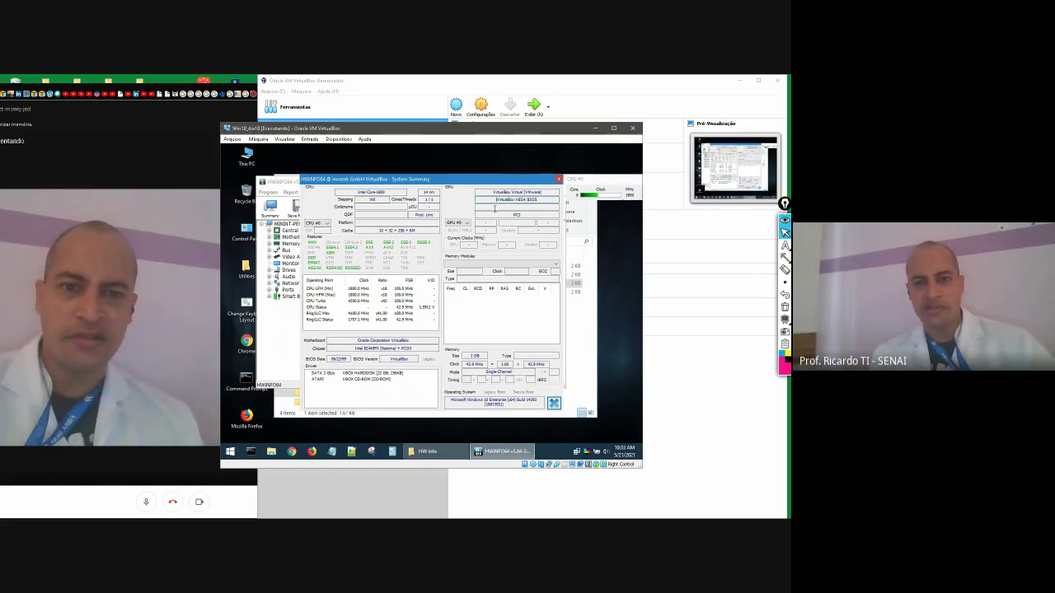
click(326, 302)
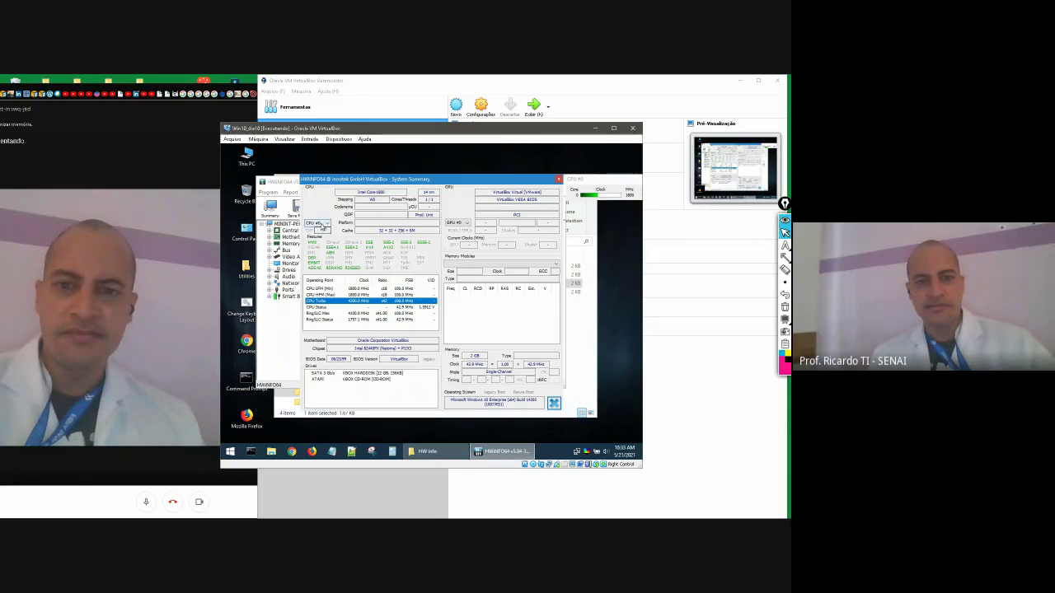
click(321, 226)
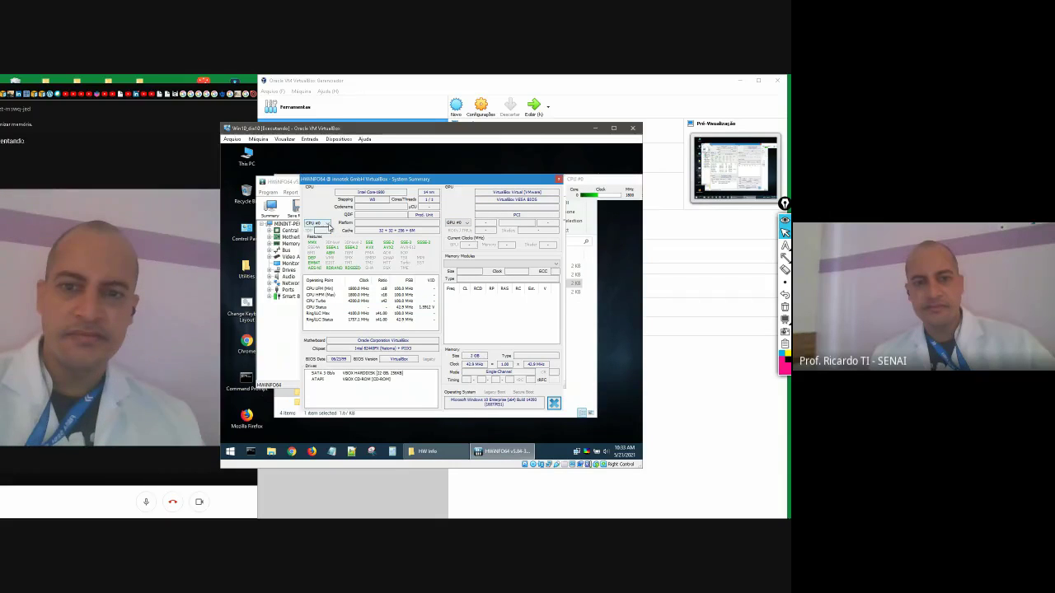
drag(394, 230, 416, 231)
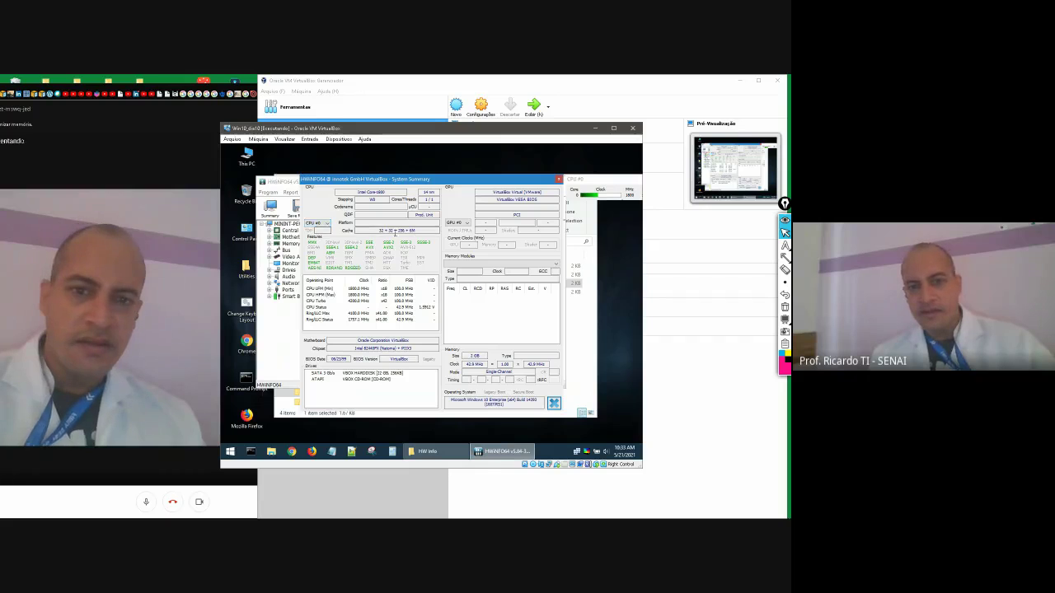
click(554, 403)
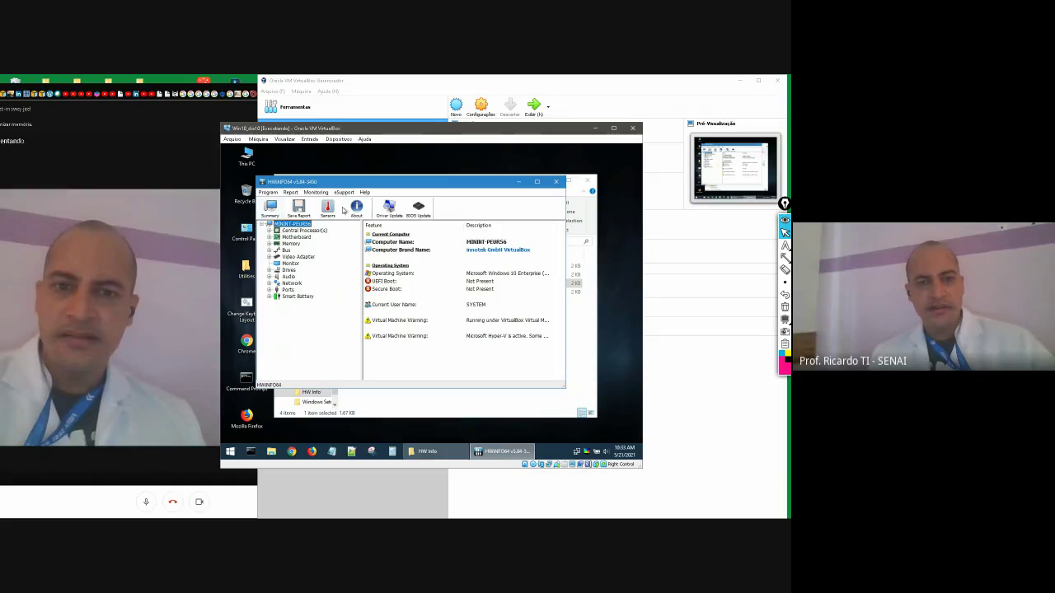
View the Central Processor(s), Motherboard and Memory details, including the individual memory rows.
click(293, 231)
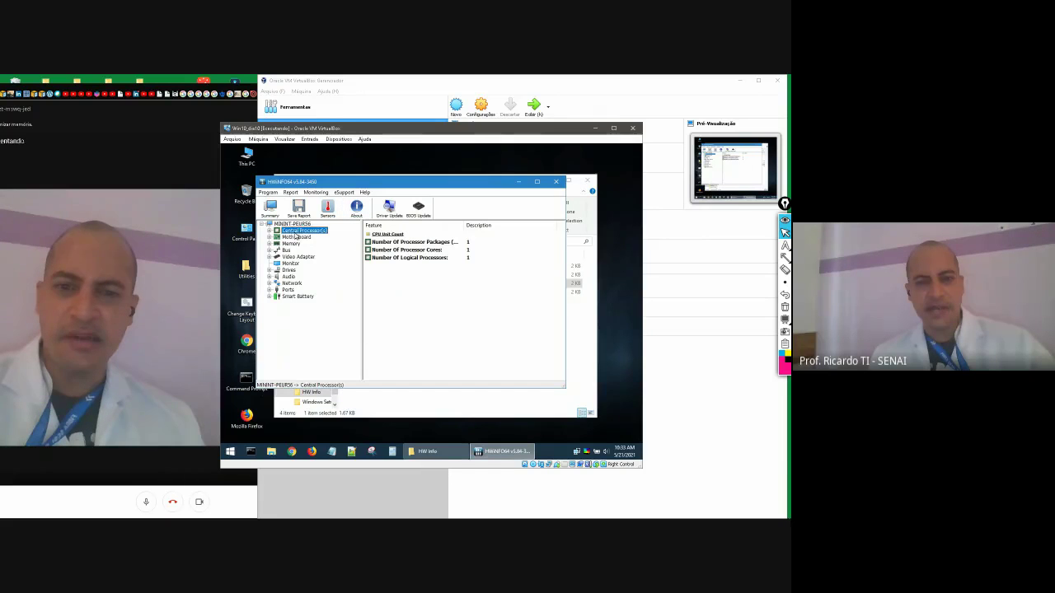
click(297, 237)
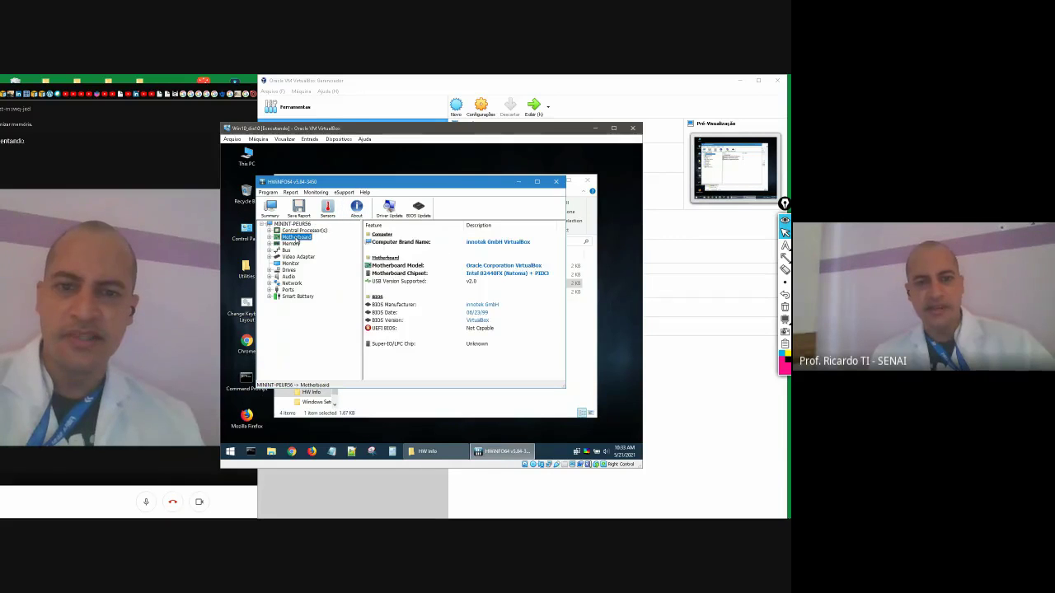
click(291, 244)
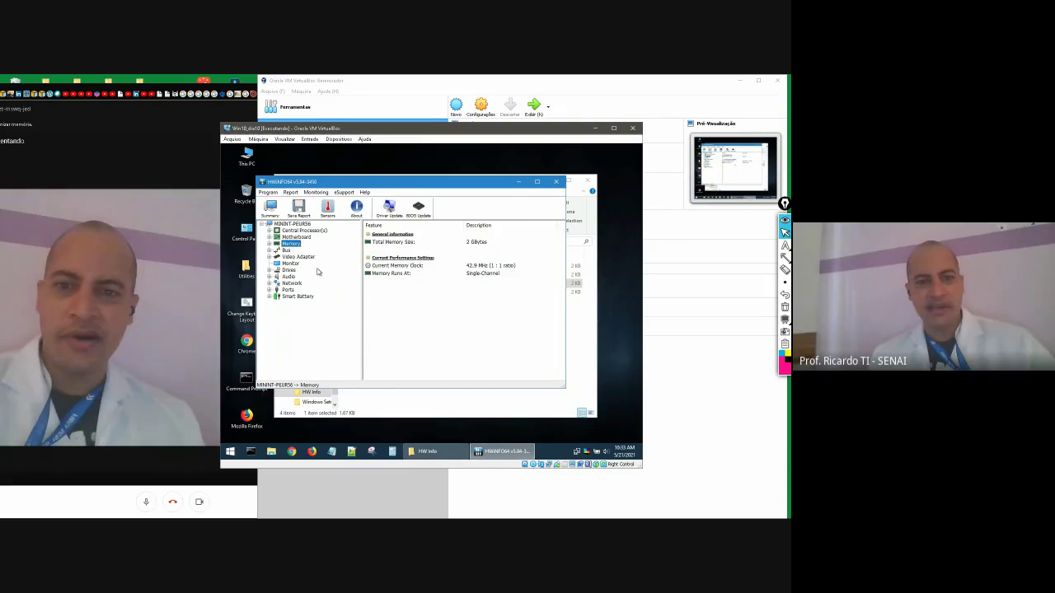
click(269, 245)
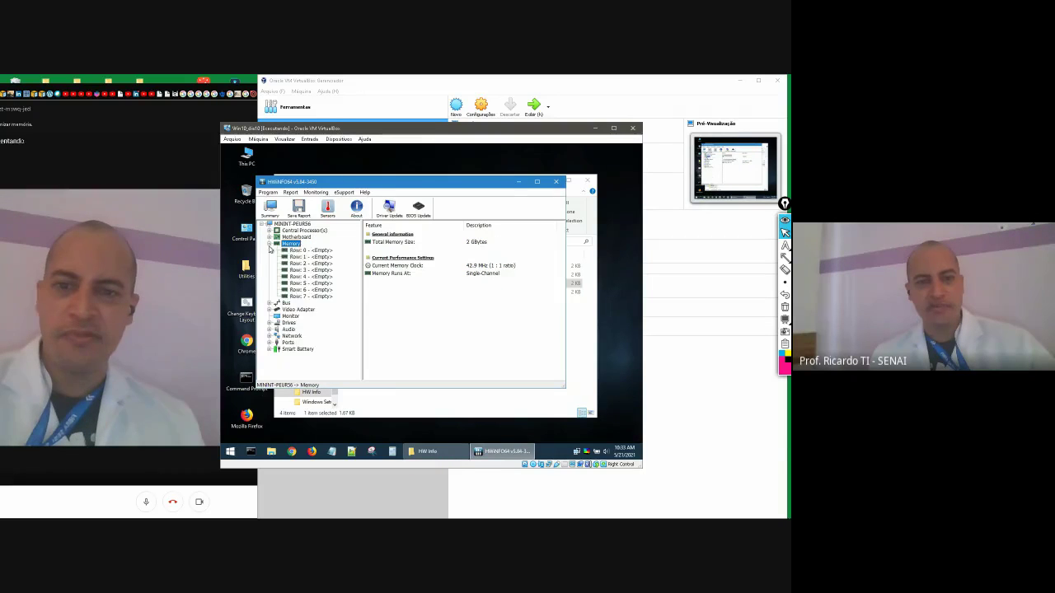
click(312, 264)
click(303, 277)
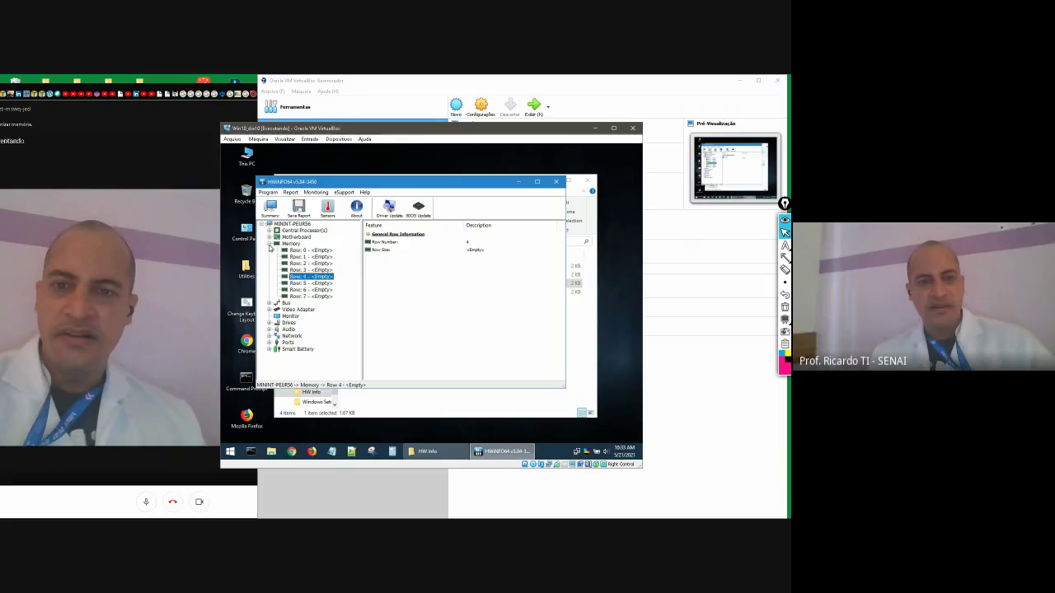
click(270, 244)
View the Video Adapter, Drives and Audio details, then close HWiNFO64.
click(290, 257)
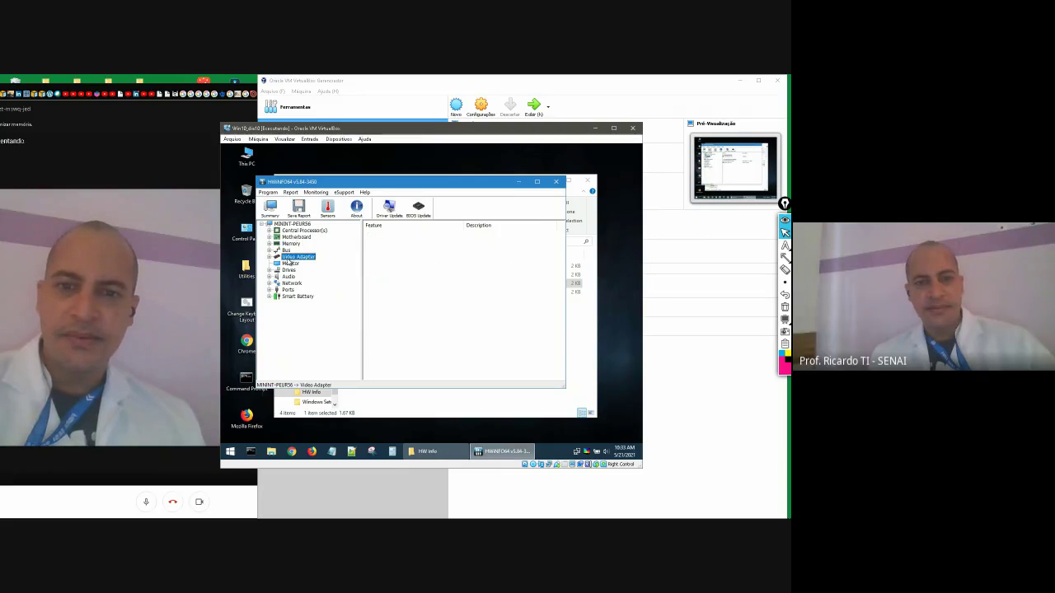
click(288, 270)
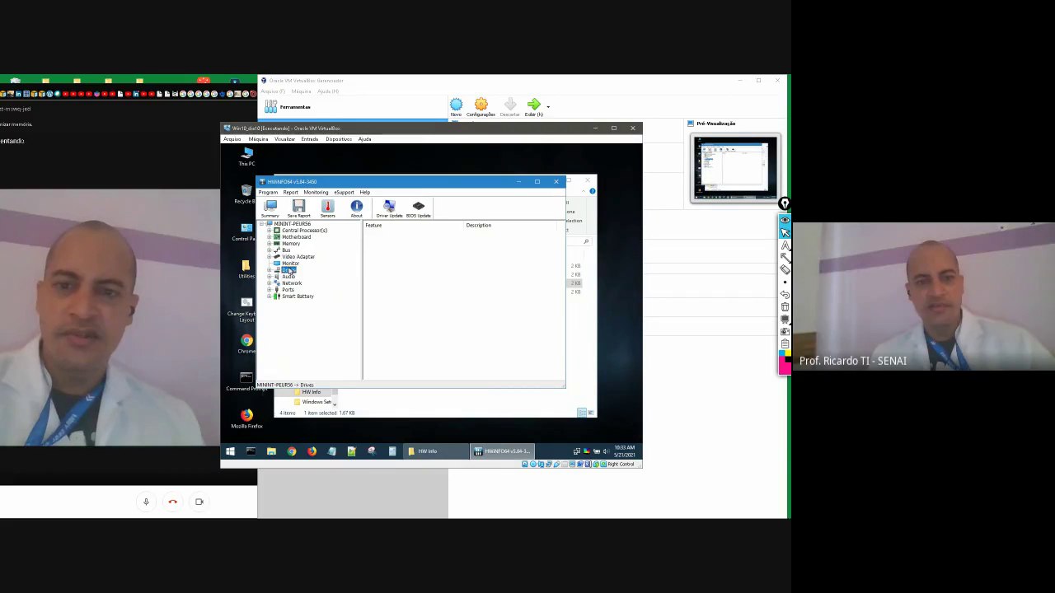
click(289, 277)
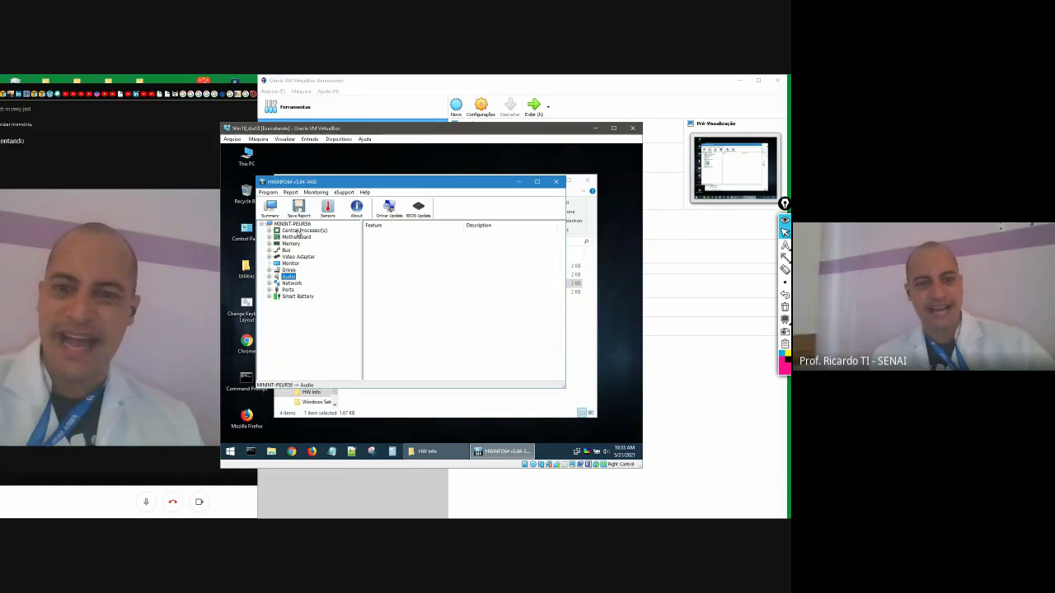
click(550, 182)
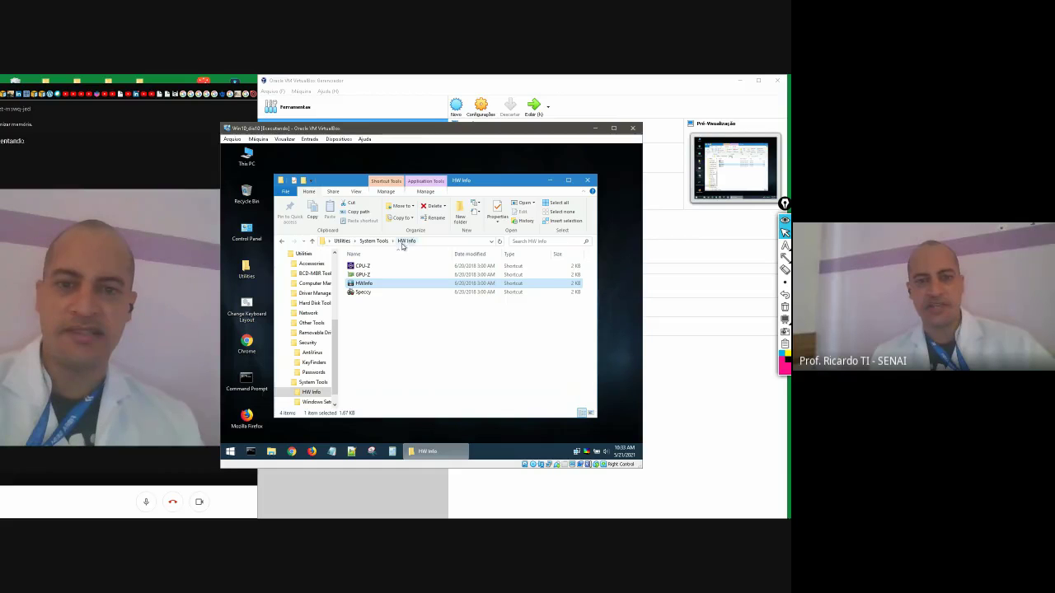
Go from System Tools into the BCD-MBR Tools folder and launch the EasyBCD shortcut.
click(376, 241)
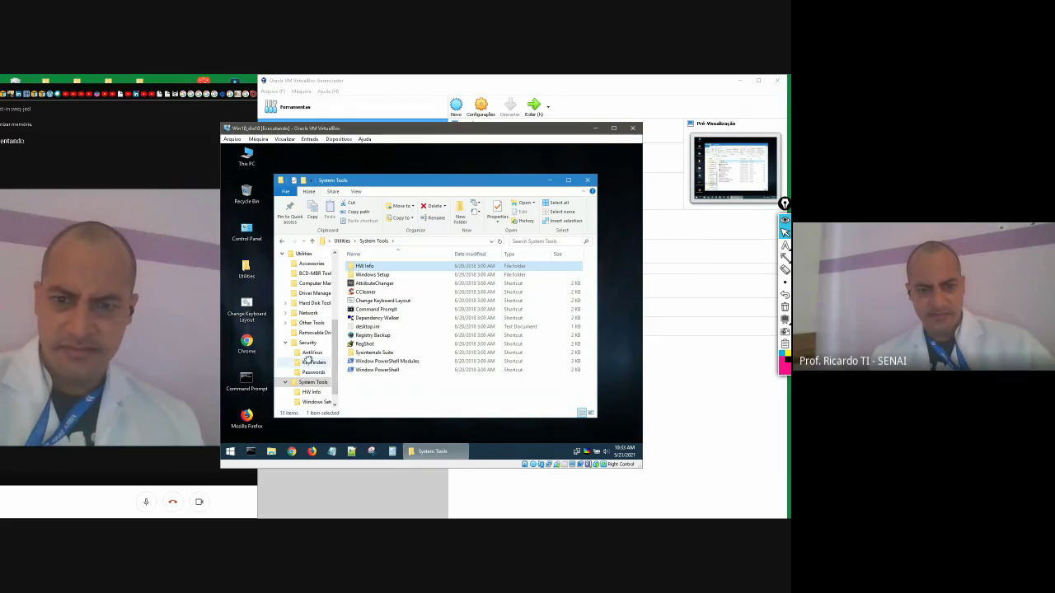
click(313, 275)
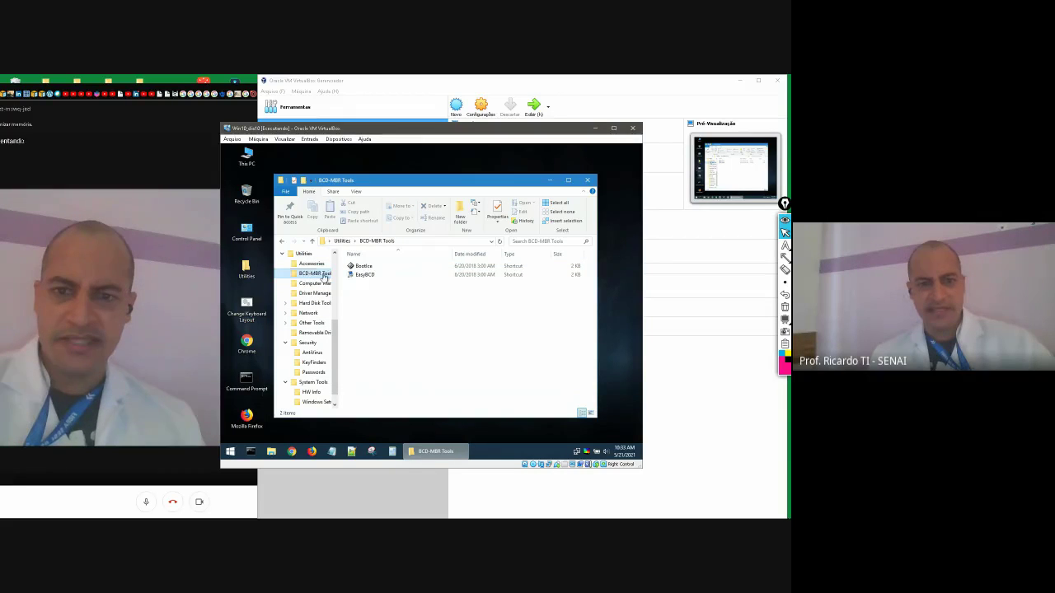
click(366, 278)
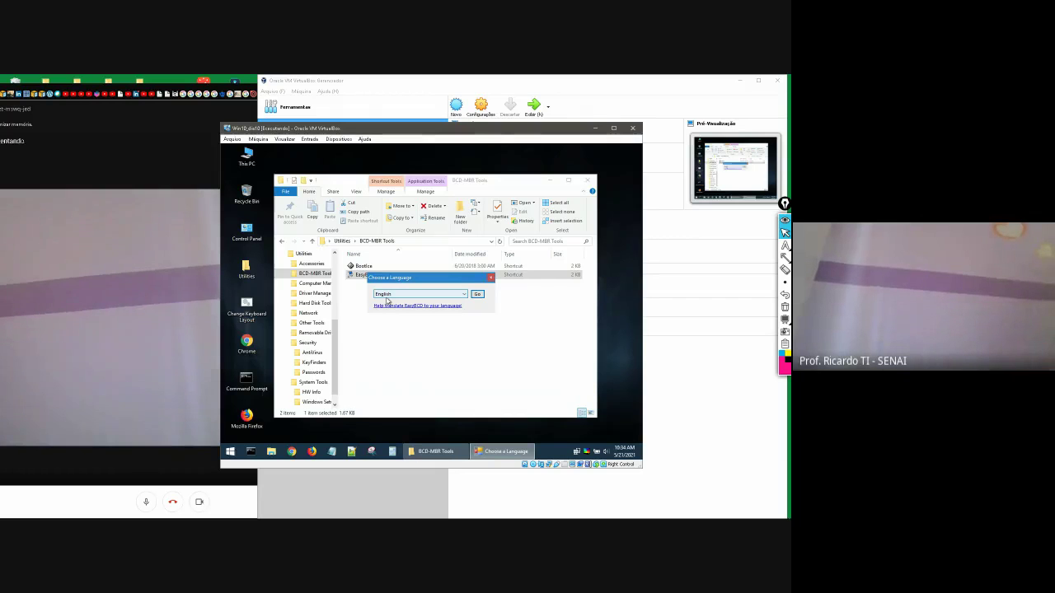
Start EasyBCD in Português and open Editar Menu de Boot with the Windows 10 entry selected.
click(463, 295)
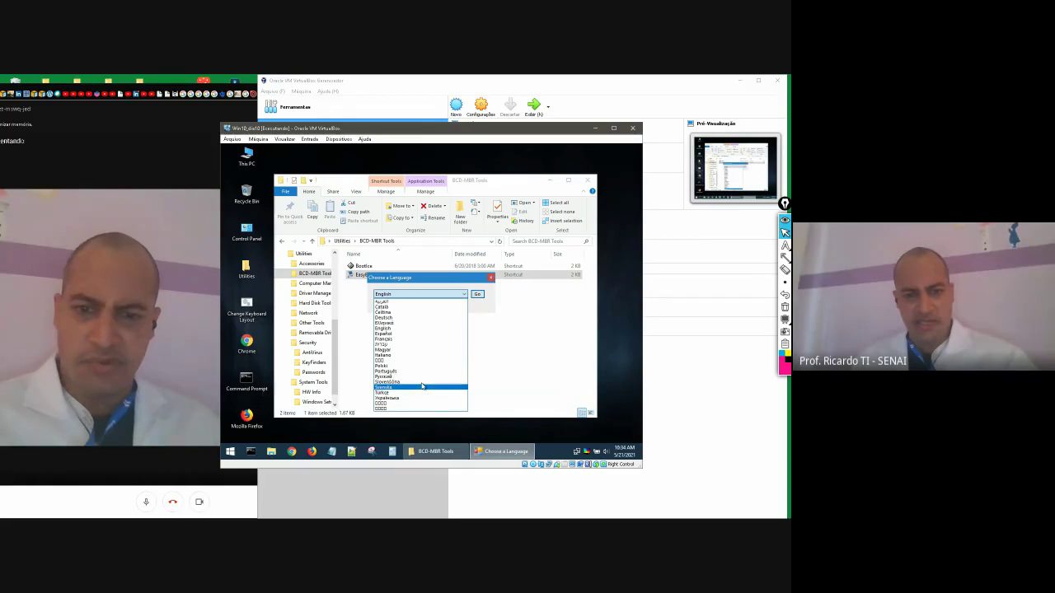
click(420, 371)
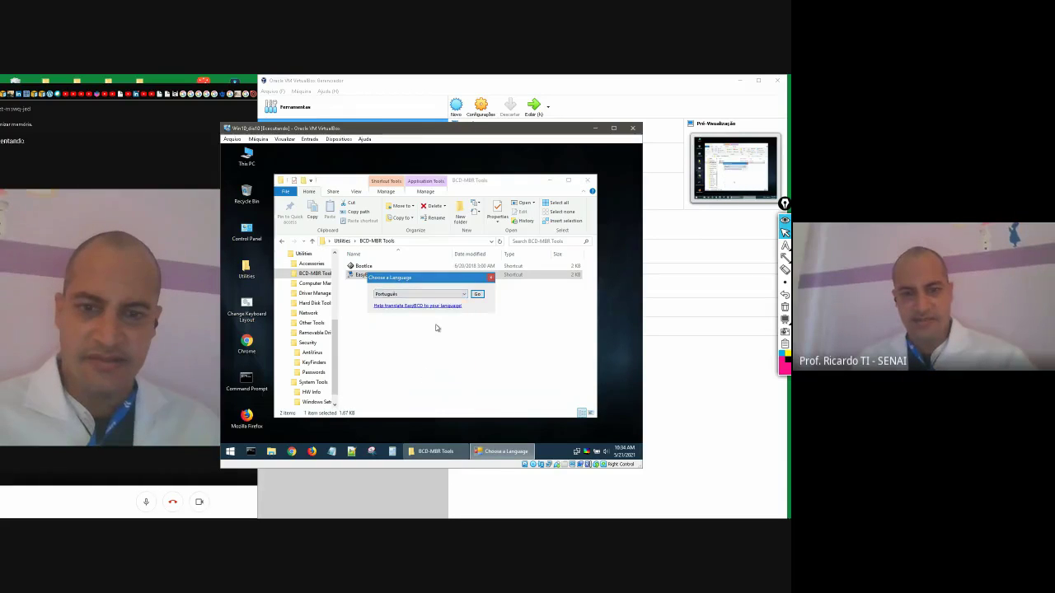
click(479, 295)
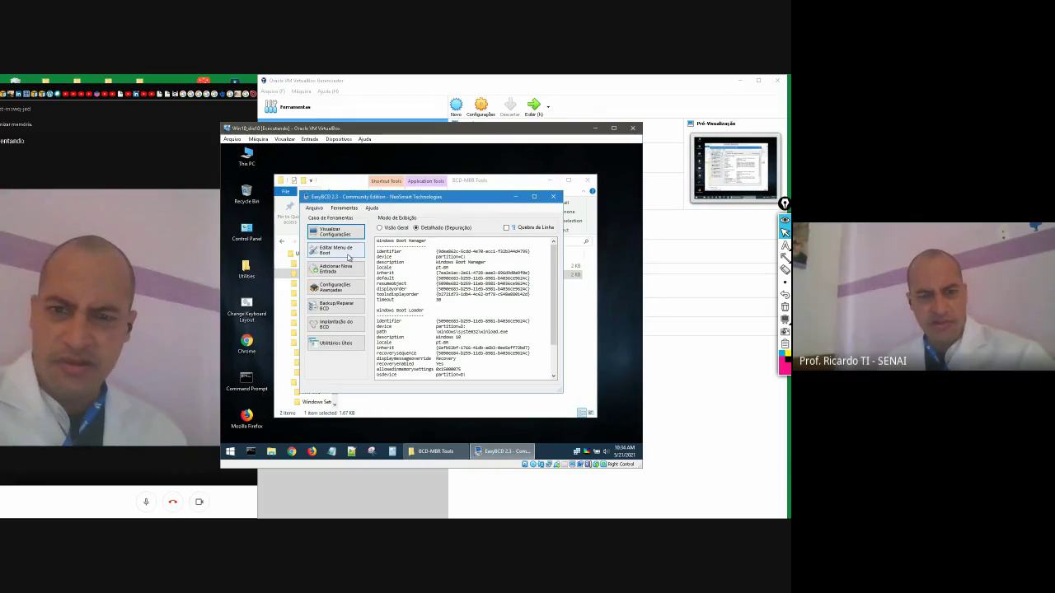
click(344, 258)
click(403, 250)
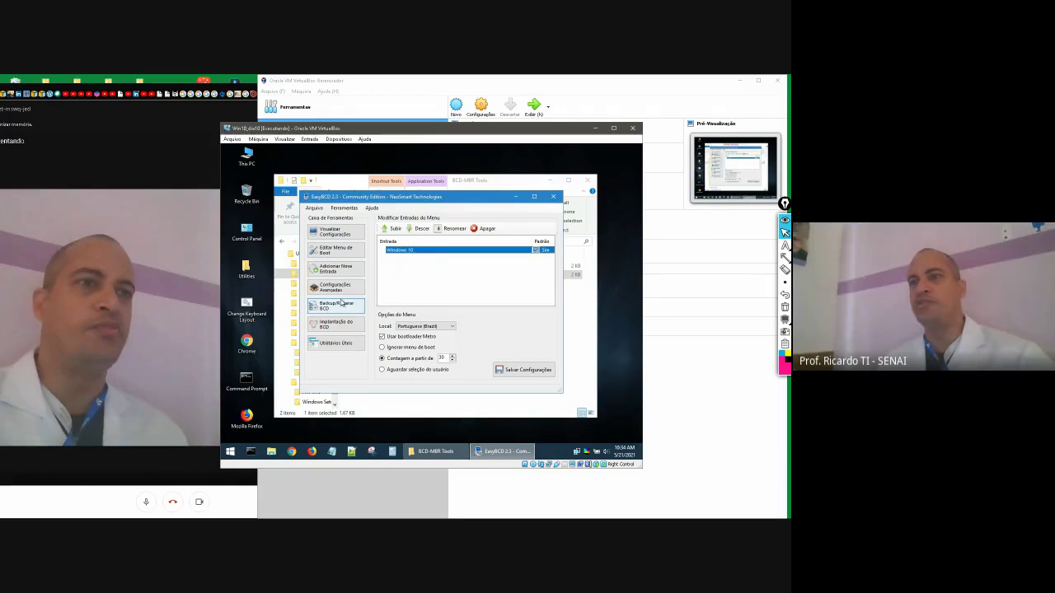
Rename the Windows 10 boot entry, keeping the name Windows 10.
click(428, 264)
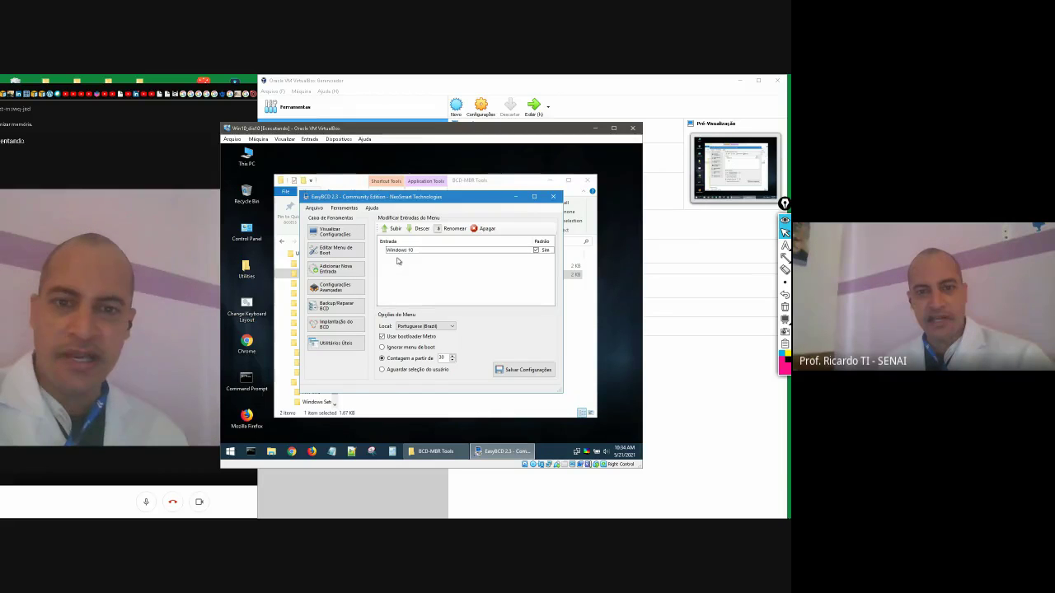
key(Return)
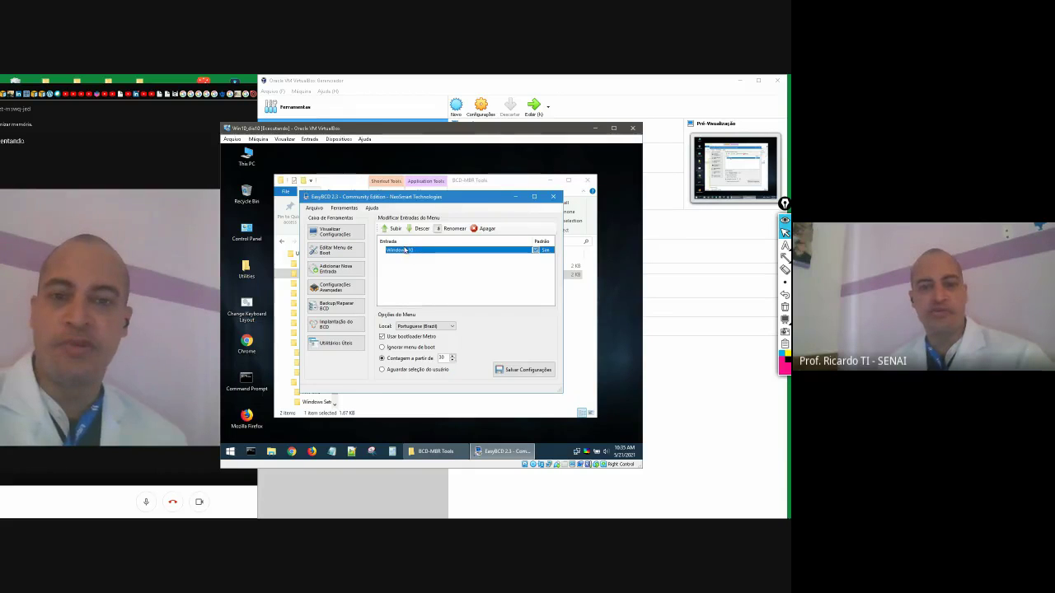
click(450, 229)
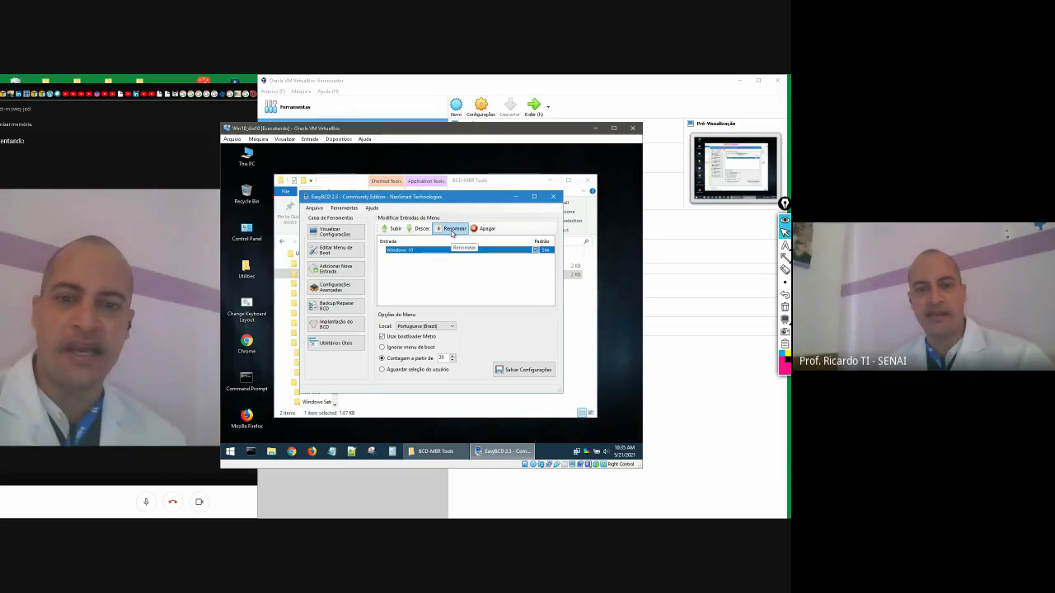
click(414, 279)
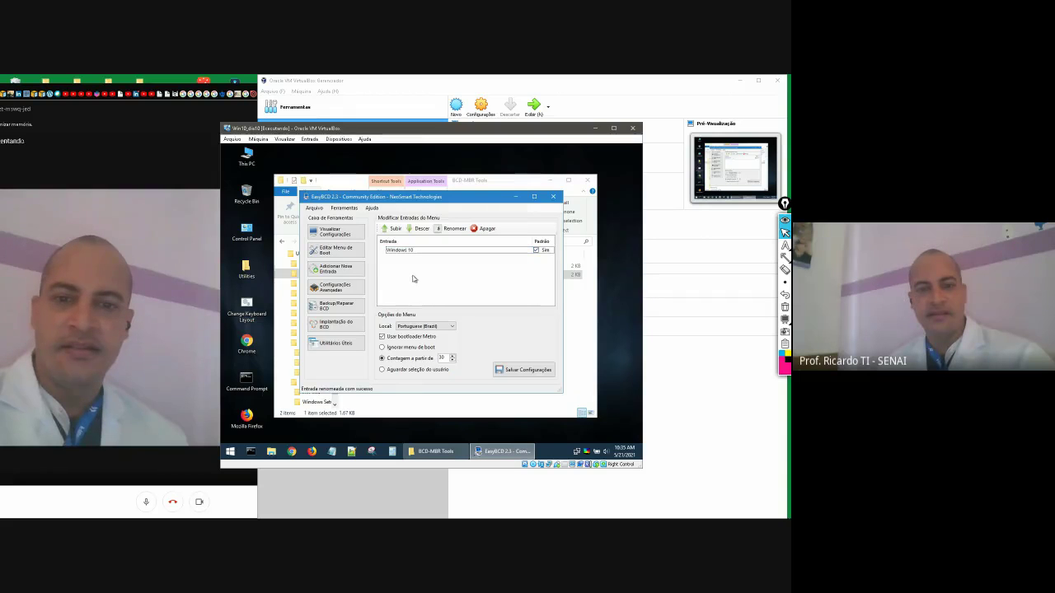
View the boot configuration listing, then bring up the Adicionar Nova Entrada page.
click(335, 237)
click(336, 251)
click(335, 270)
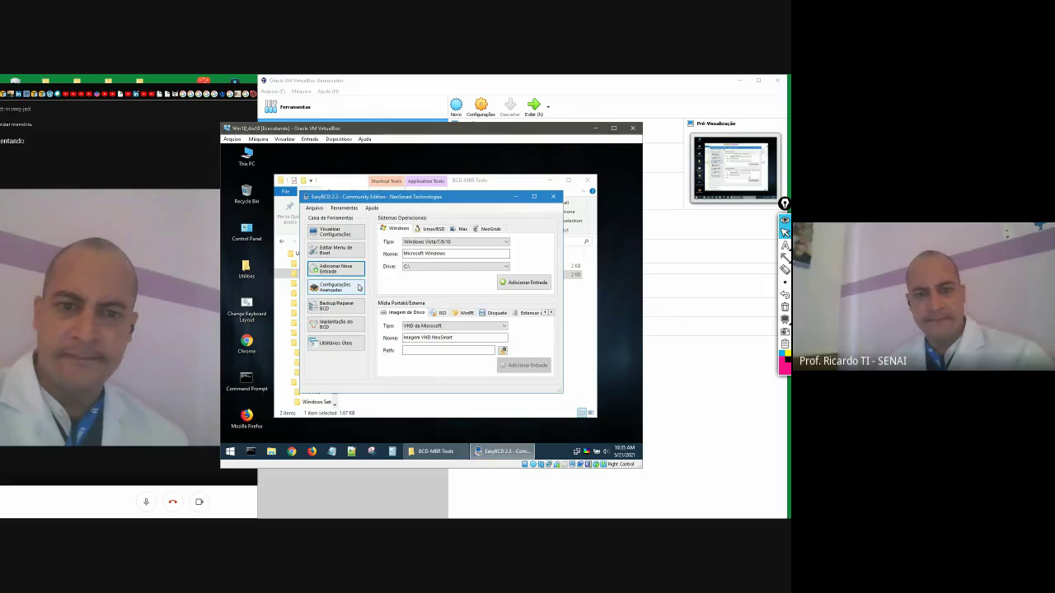
Review the Windows 10 entry's Configurações Avançadas, close EasyBCD, and open Computer Management.
click(341, 288)
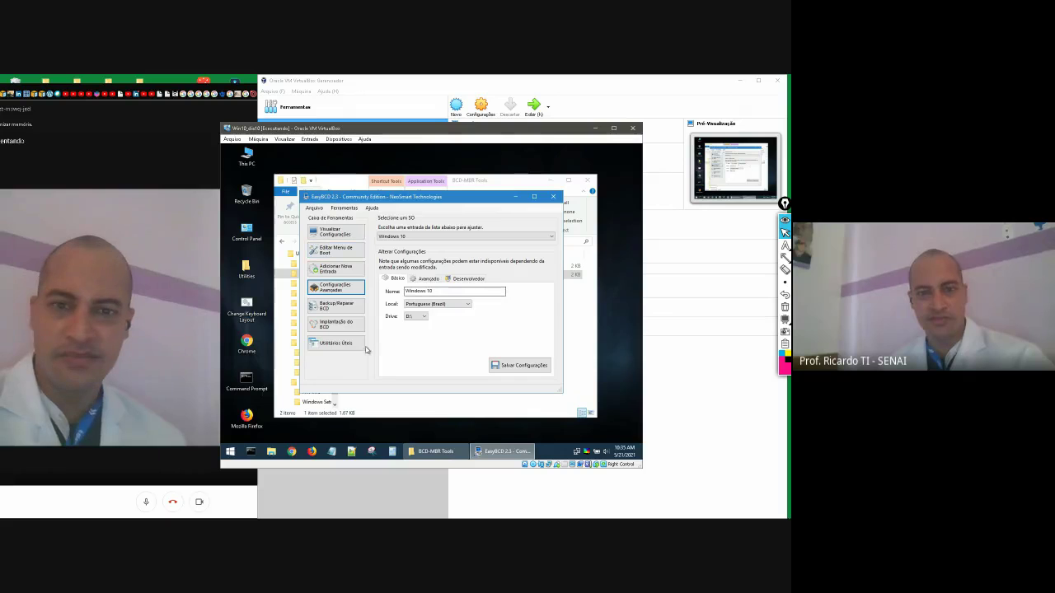
click(553, 197)
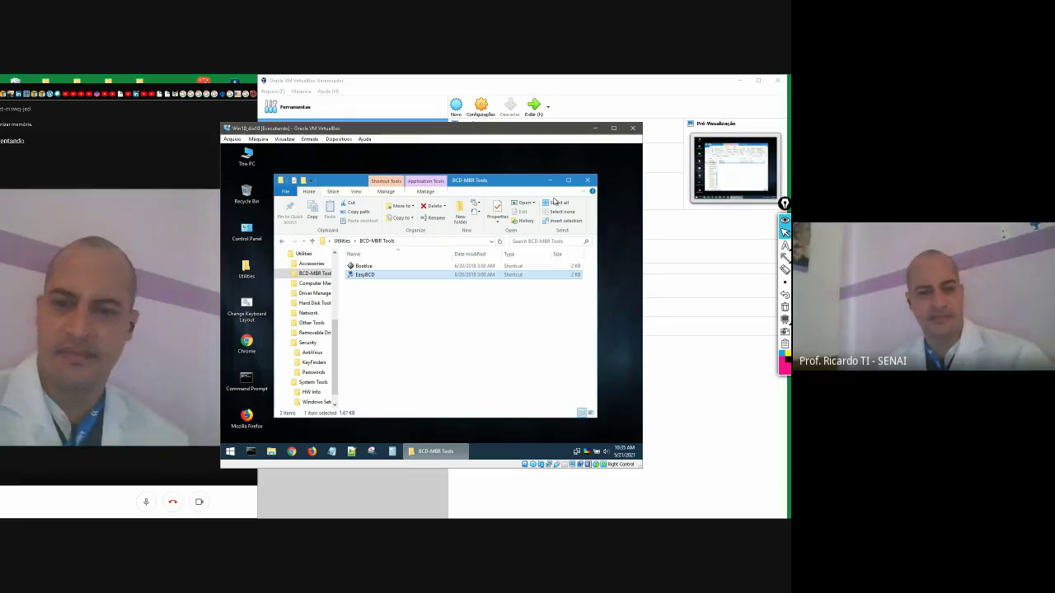
click(317, 283)
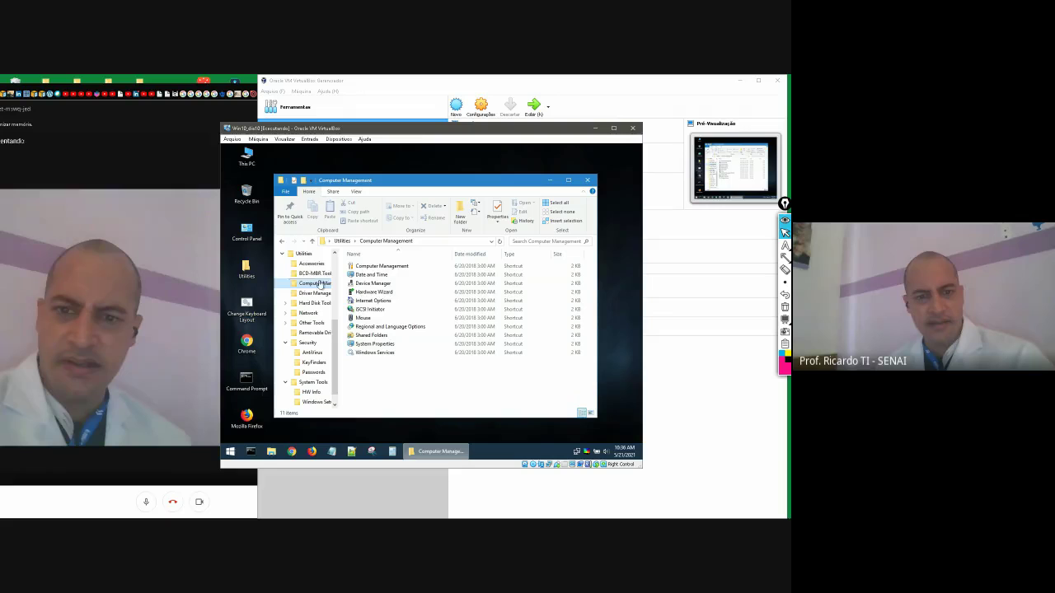
Browse the Accessories, Hard Disk Tools and Network folders, then launch Chrome from Network.
click(317, 263)
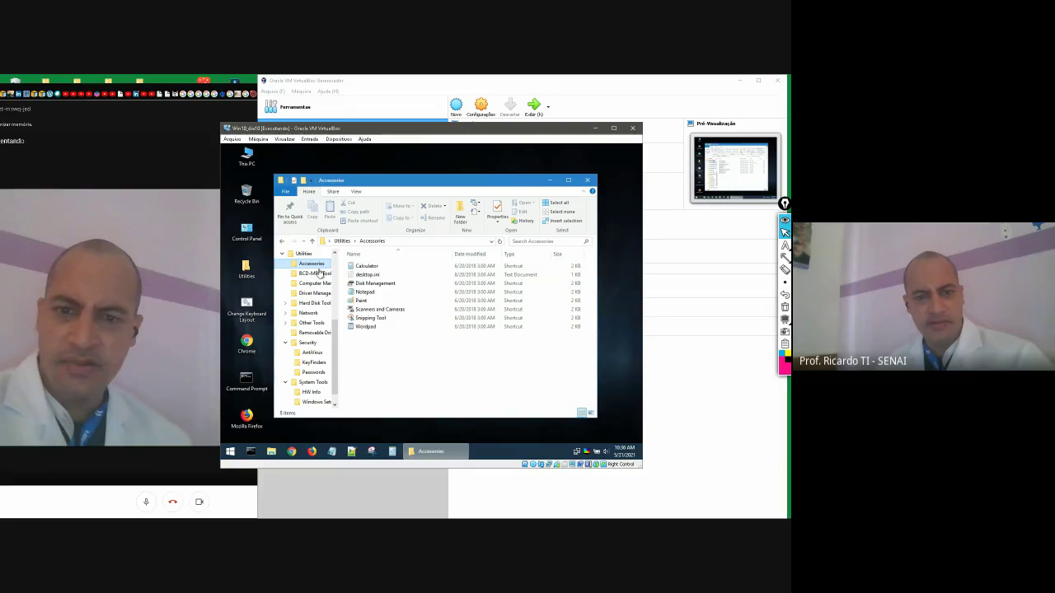
click(314, 304)
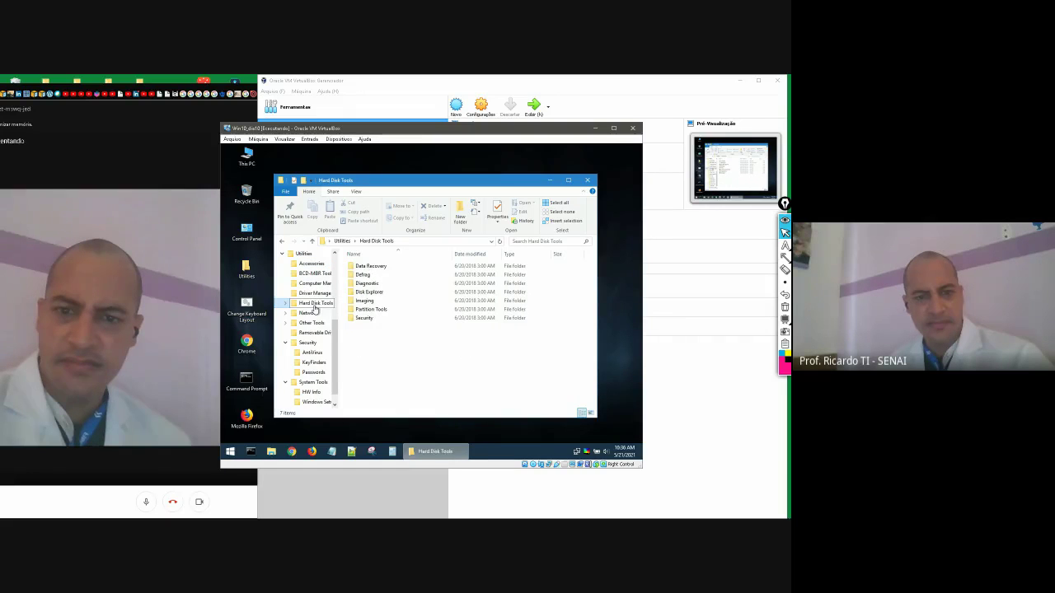
click(307, 314)
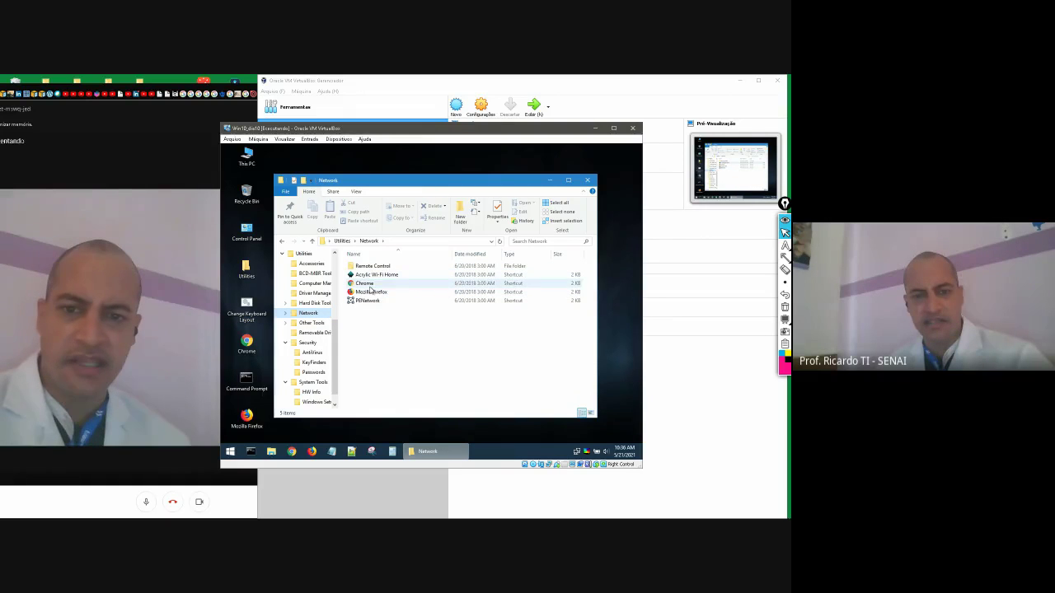
click(367, 284)
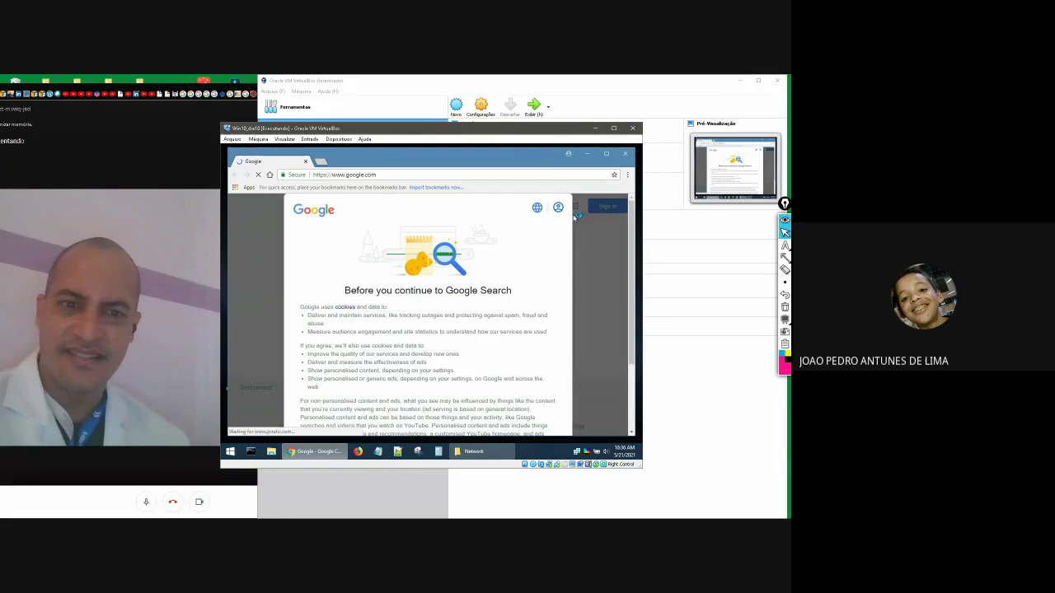
Scroll through Google's consent notice and accept it with I agree.
scroll(614, 291, down, 5)
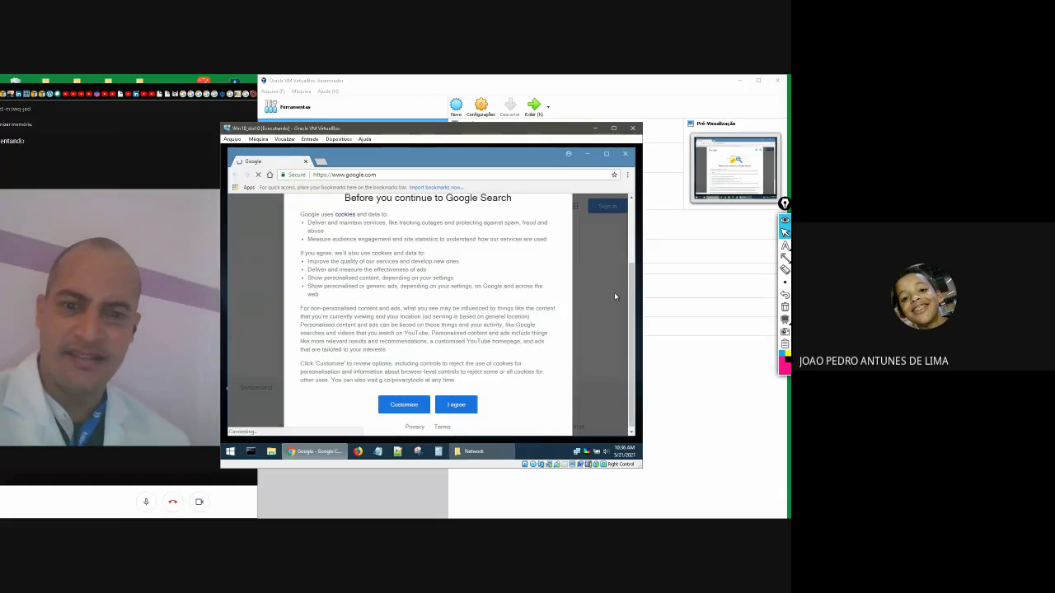
scroll(500, 403, up, 4)
scroll(501, 403, down, 5)
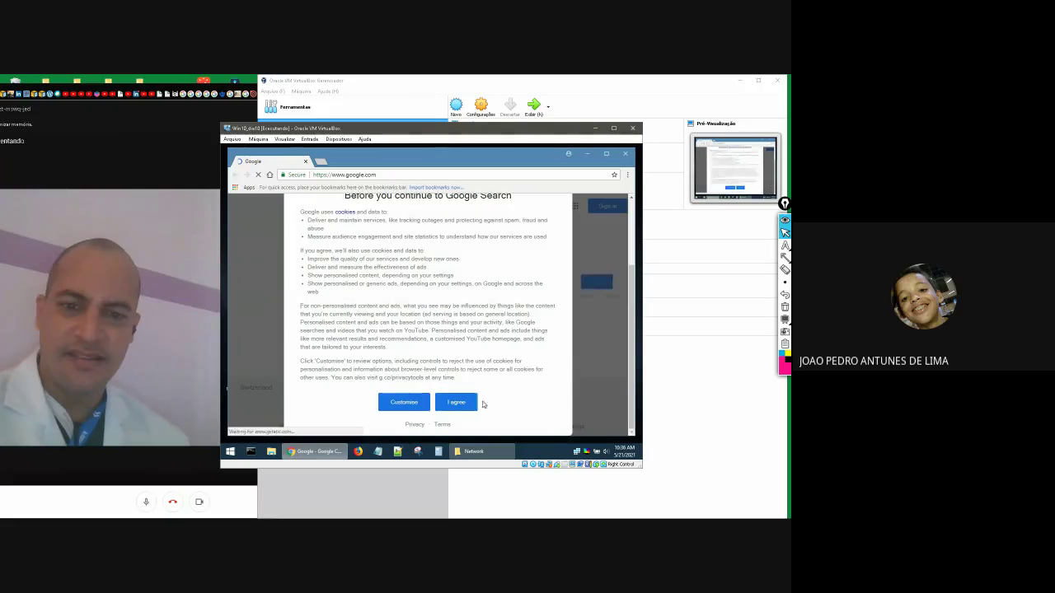
click(455, 402)
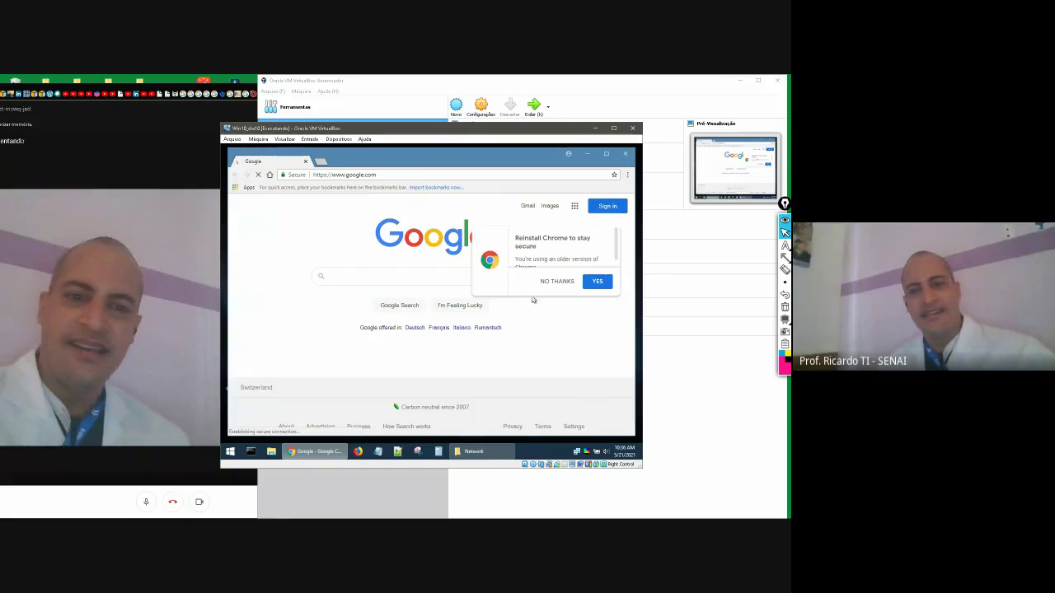
Search Google for 'Senai play', then close Chrome.
click(353, 275)
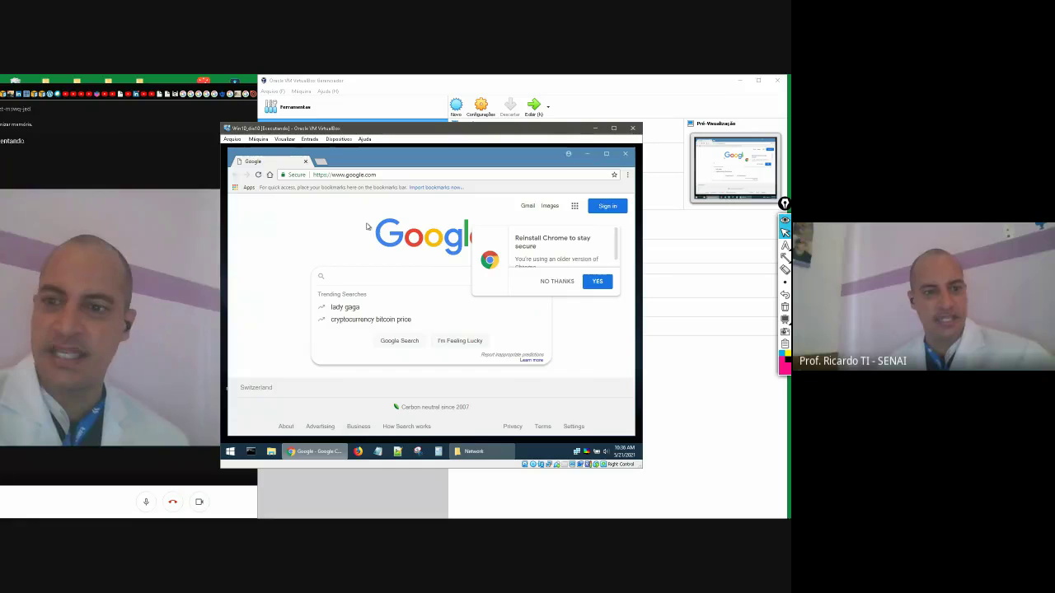
click(306, 236)
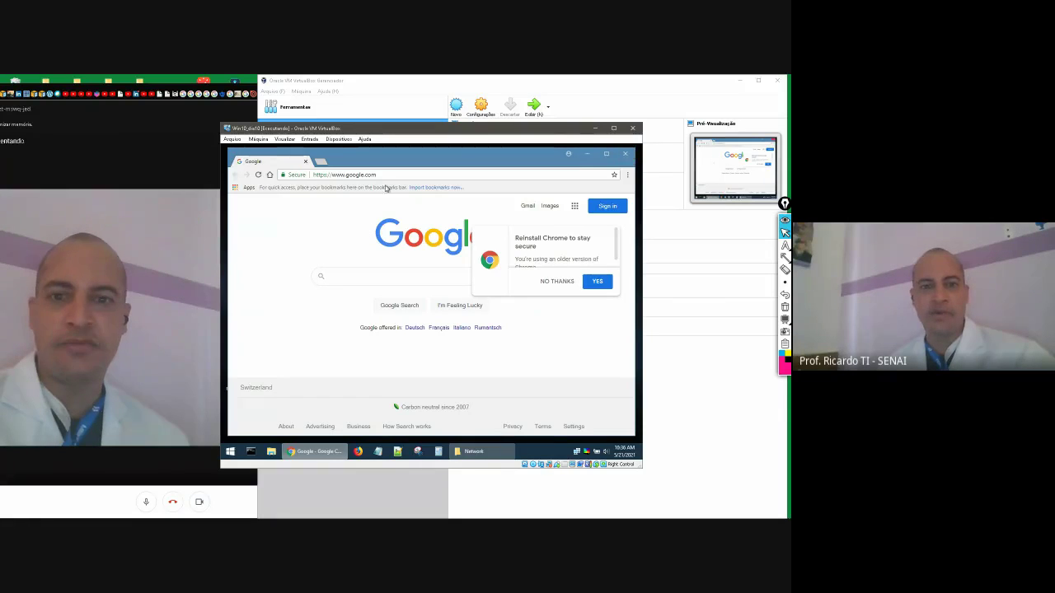
click(349, 277)
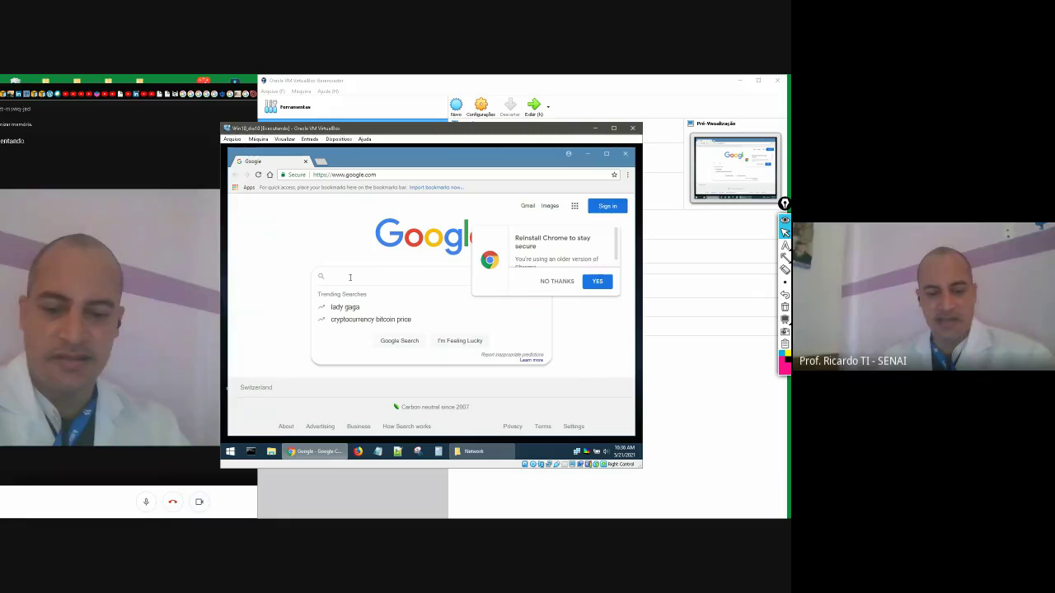
text(Senai play)
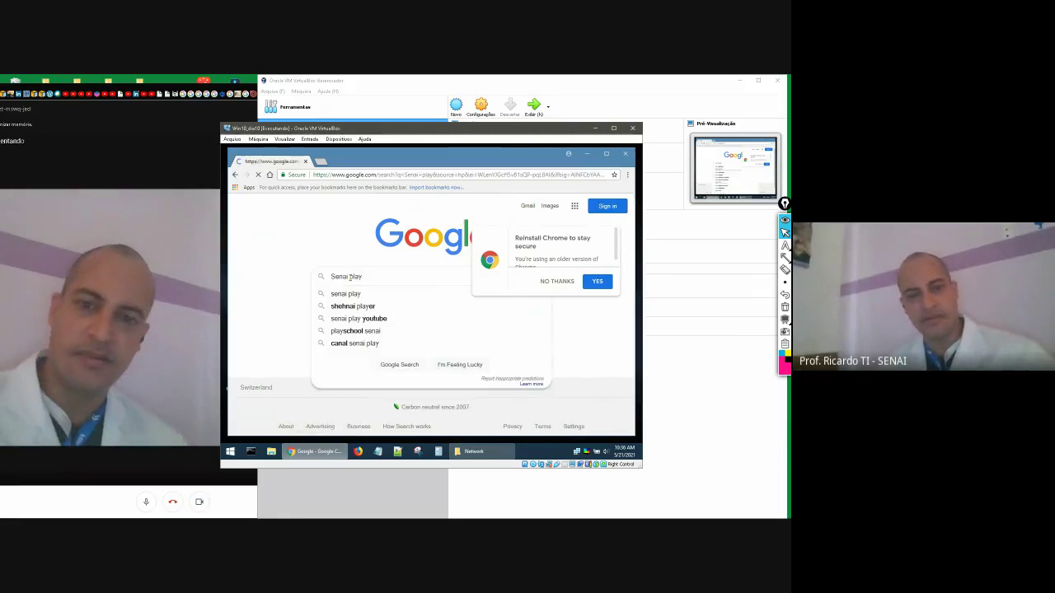
key(Return)
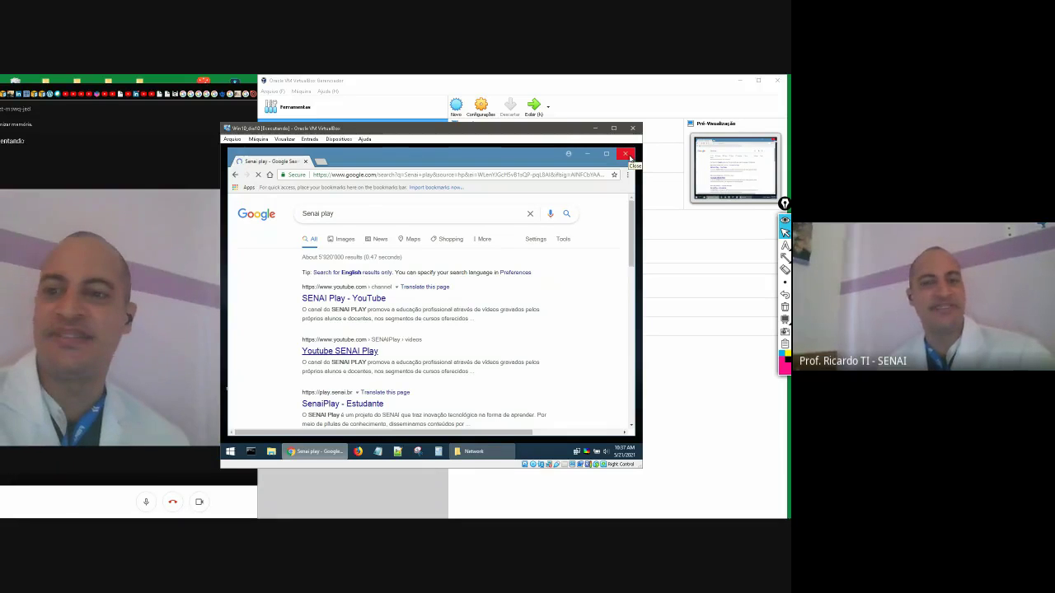
click(626, 155)
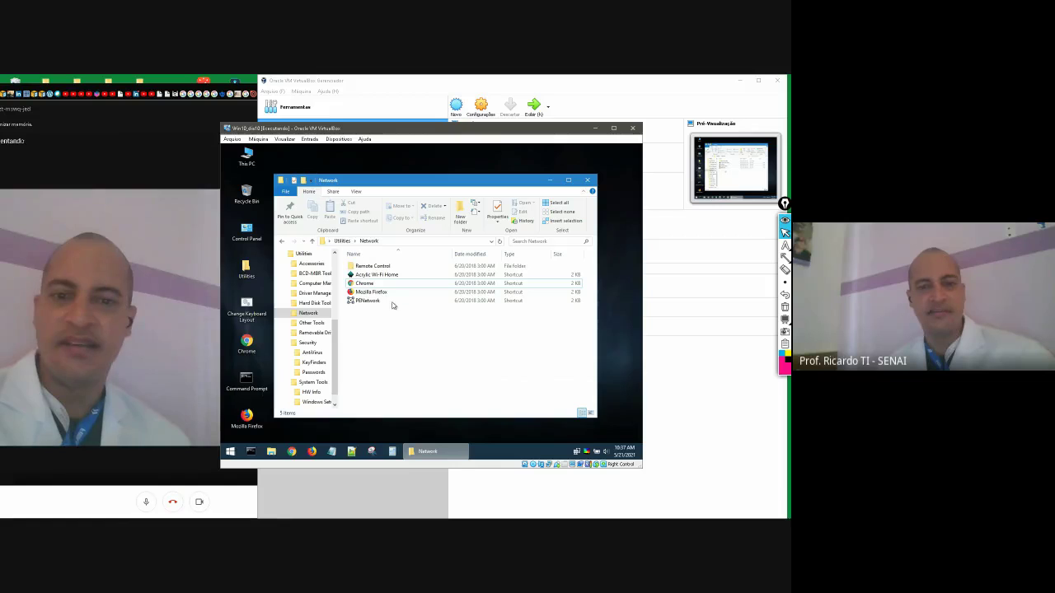
Browse the Other Tools, Security, KeyFinders and Passwords folders, returning to Utilities.
click(342, 240)
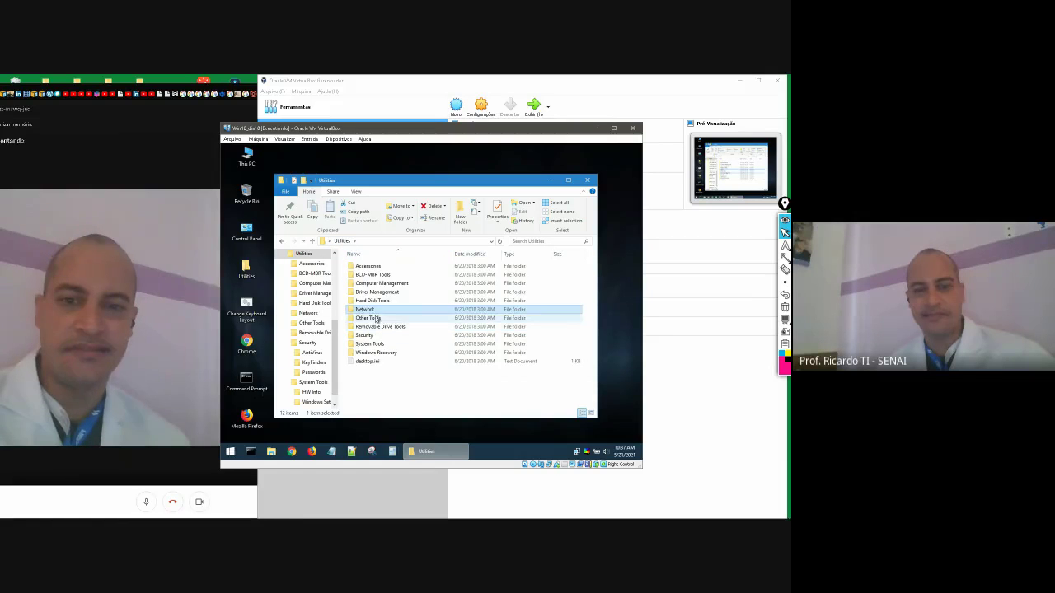
click(377, 319)
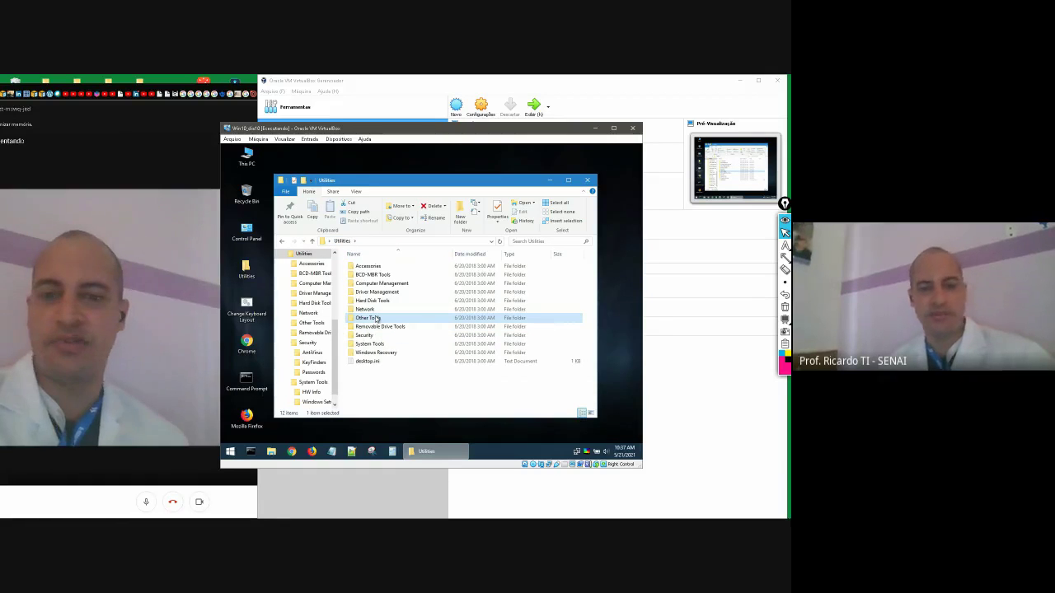
double_click(377, 319)
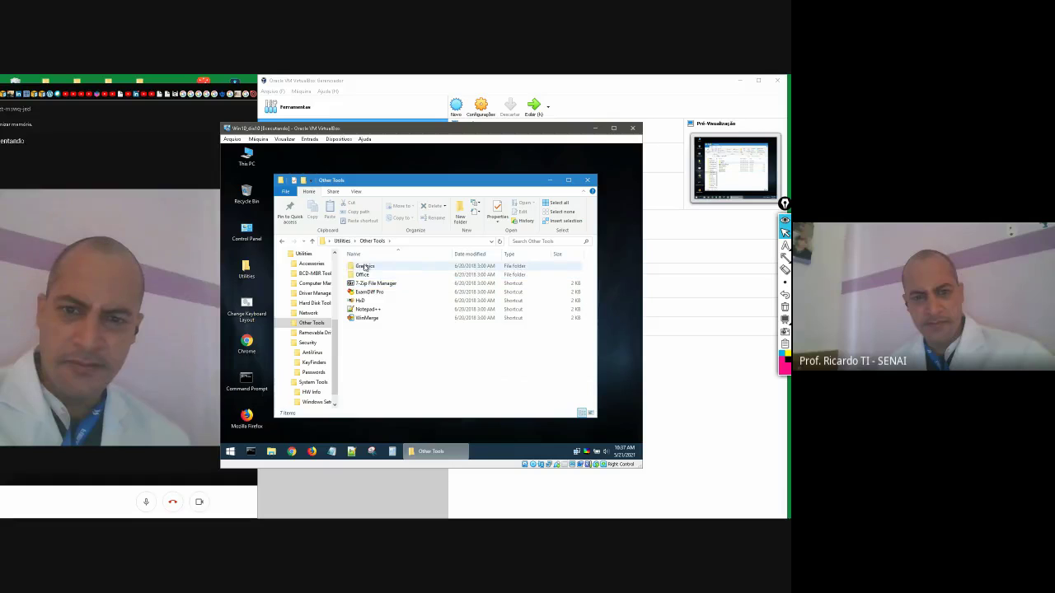
click(342, 241)
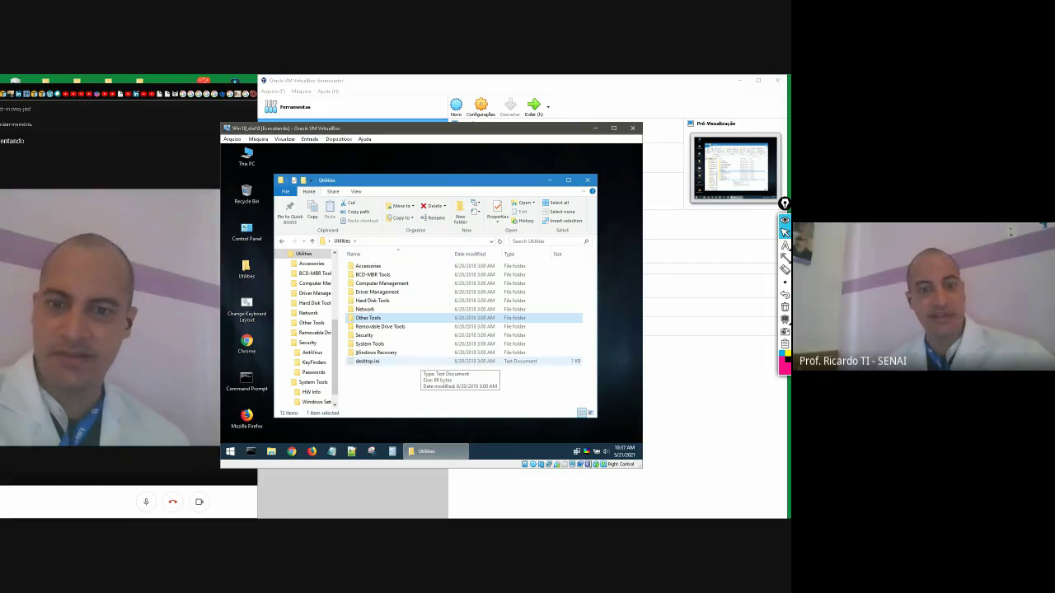
click(366, 335)
double_click(365, 336)
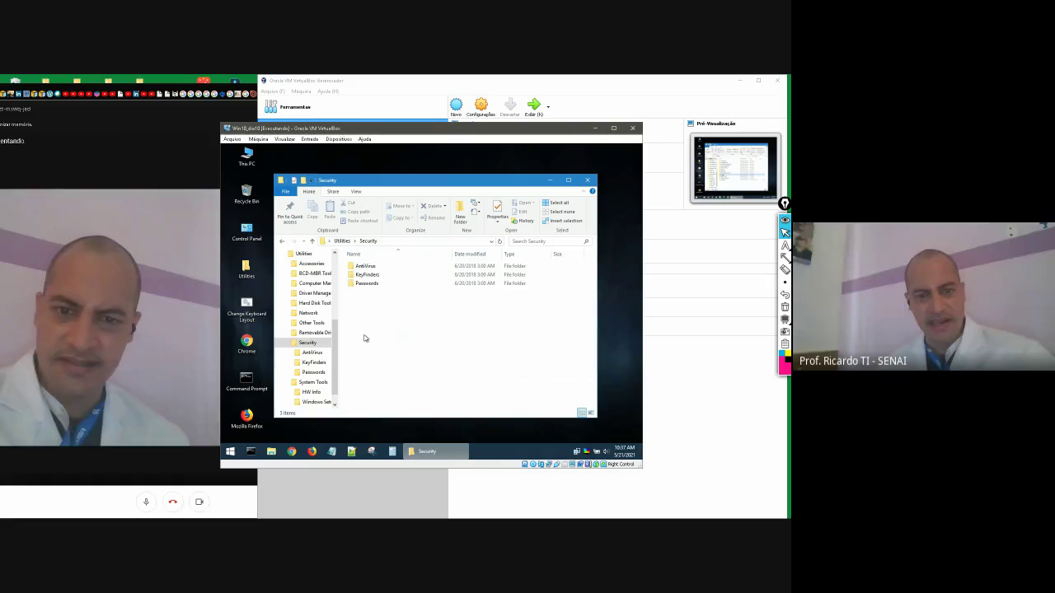
double_click(375, 276)
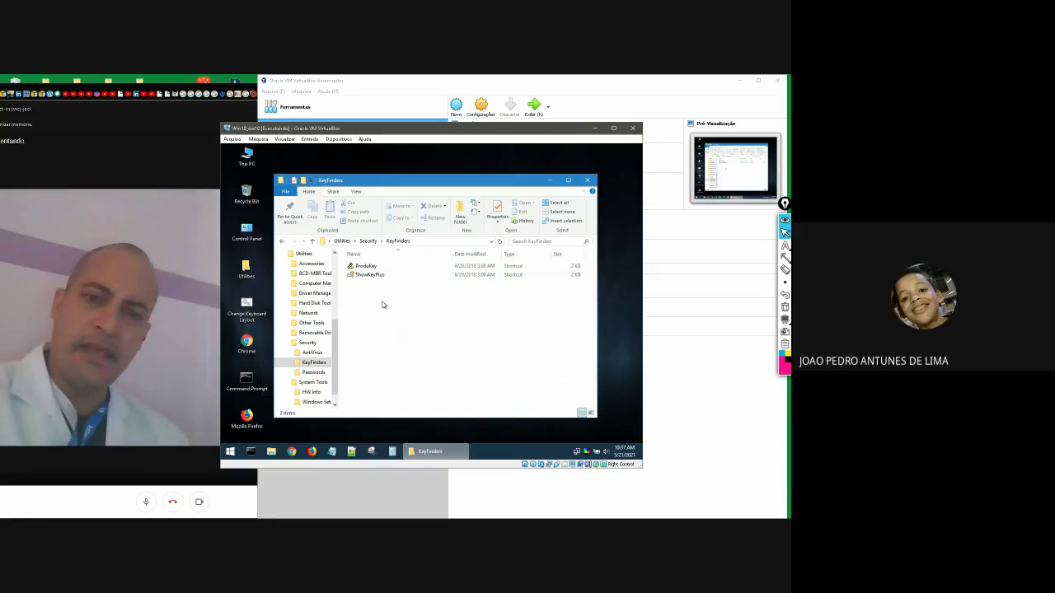
key(alt+Left)
double_click(377, 286)
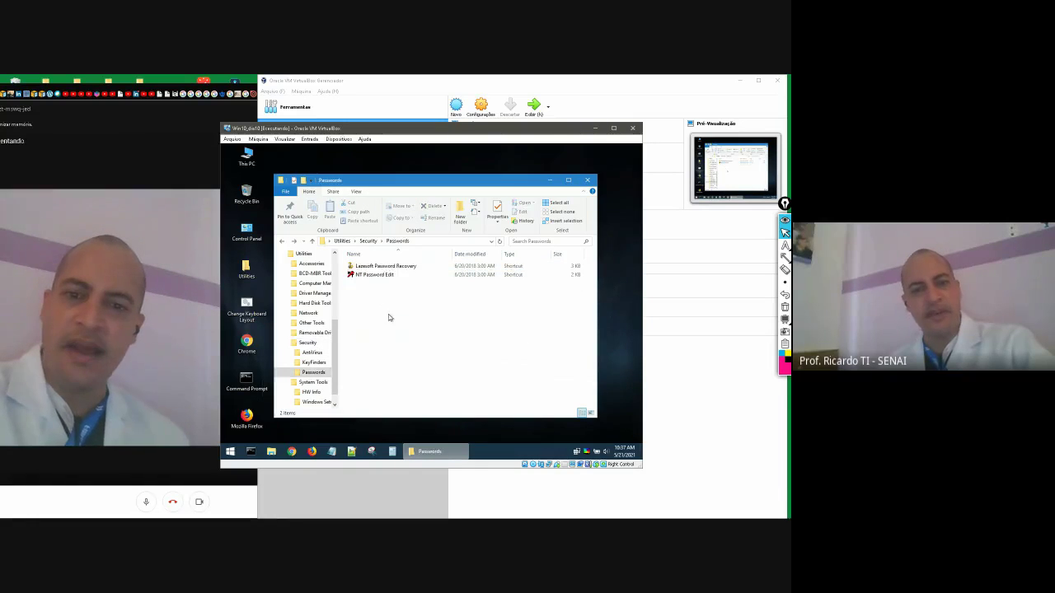
key(alt+Left)
key(alt+Left)
Open System Tools, launch and close CCleaner, then open the Sysinternals Suite folder.
click(370, 343)
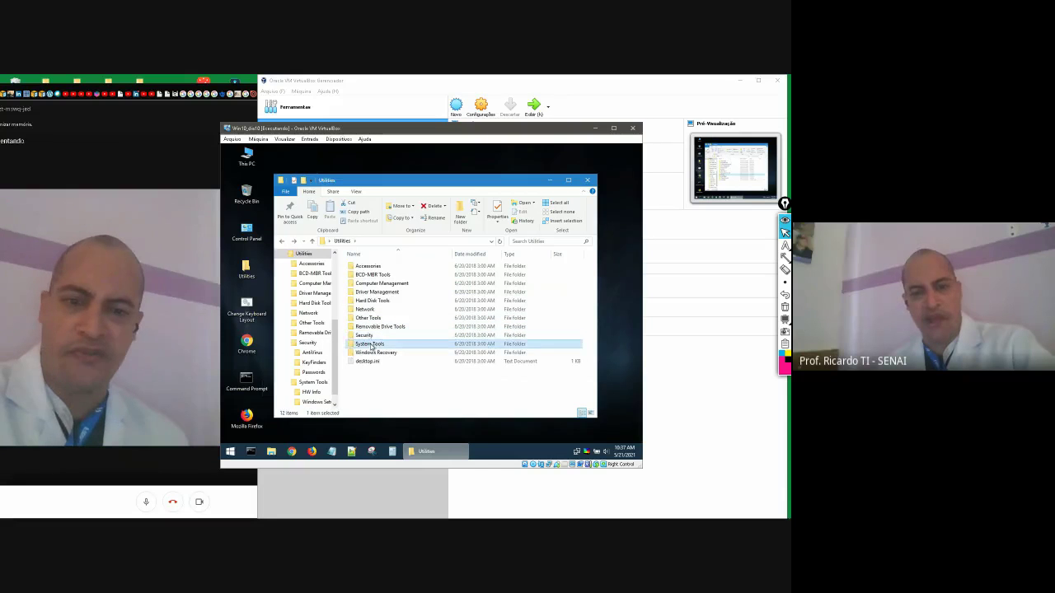
double_click(370, 344)
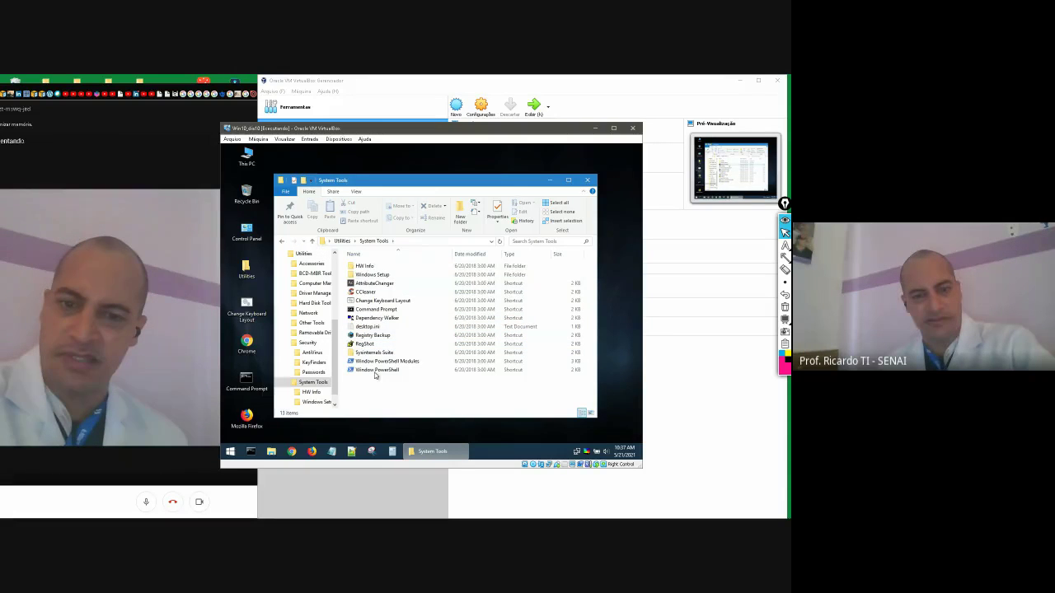
click(368, 293)
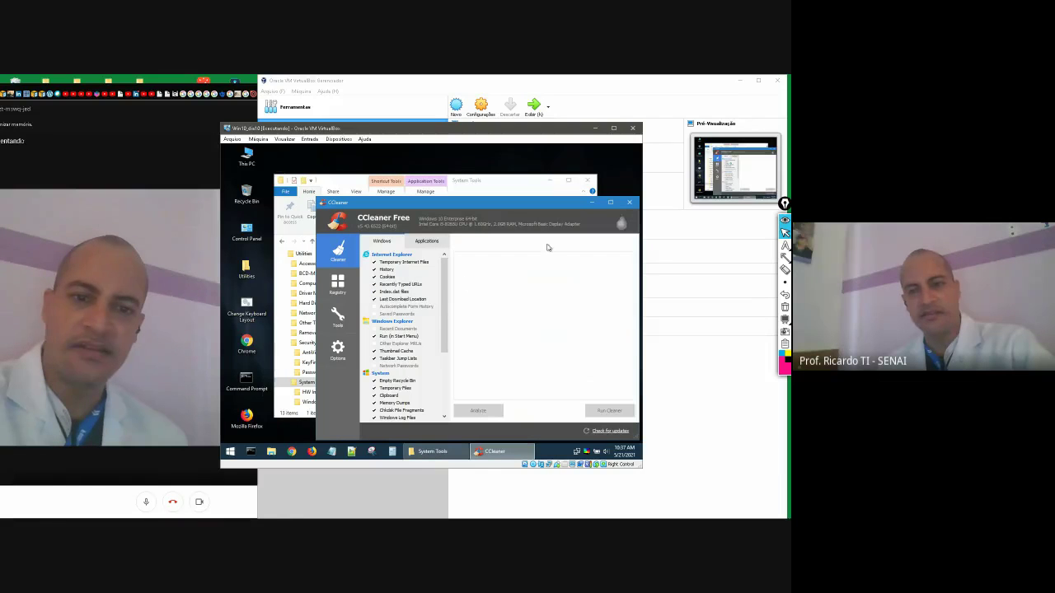
click(629, 203)
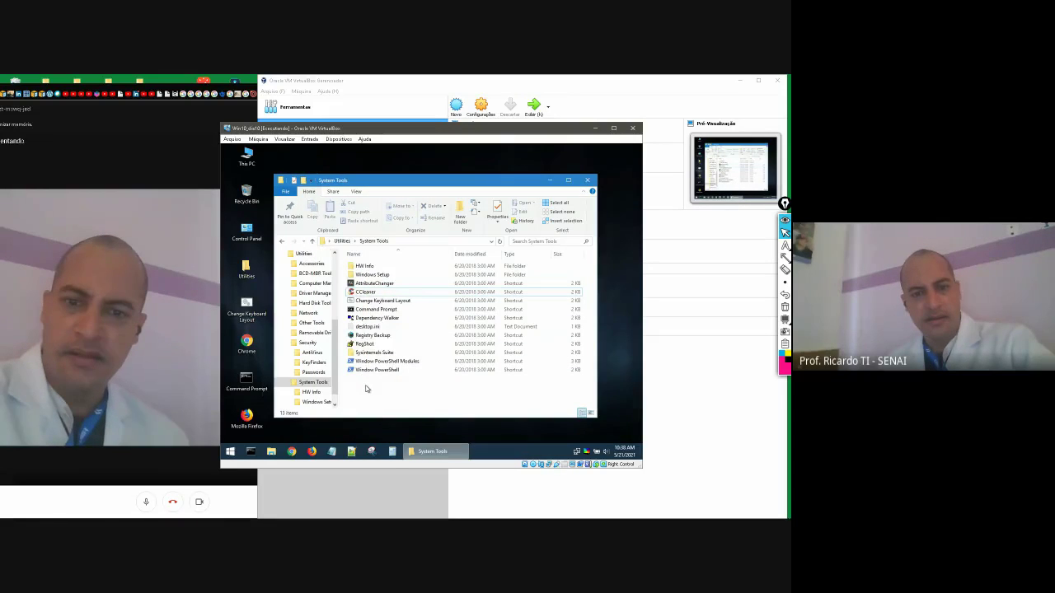
key(BackSpace)
double_click(373, 347)
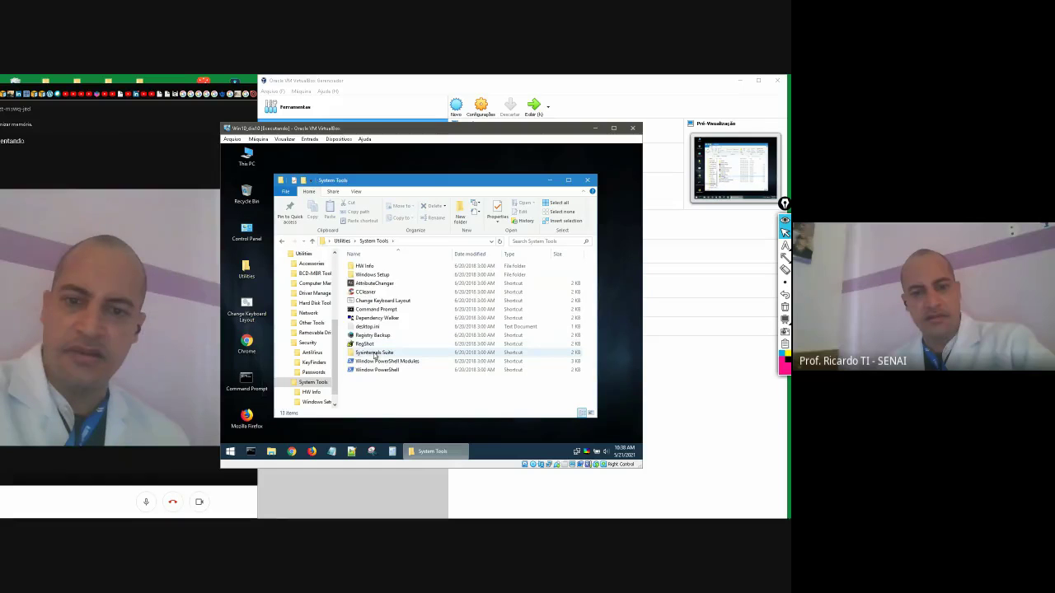
Return from Sysinternals Suite to the System Tools folder, then briefly open and close the guest Start menu.
key(BackSpace)
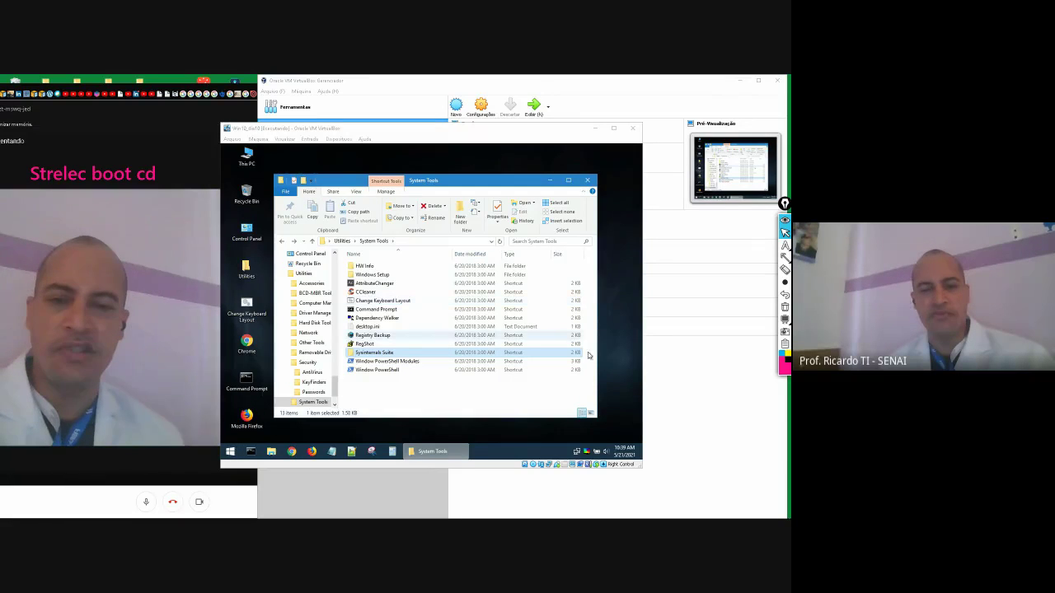
click(522, 311)
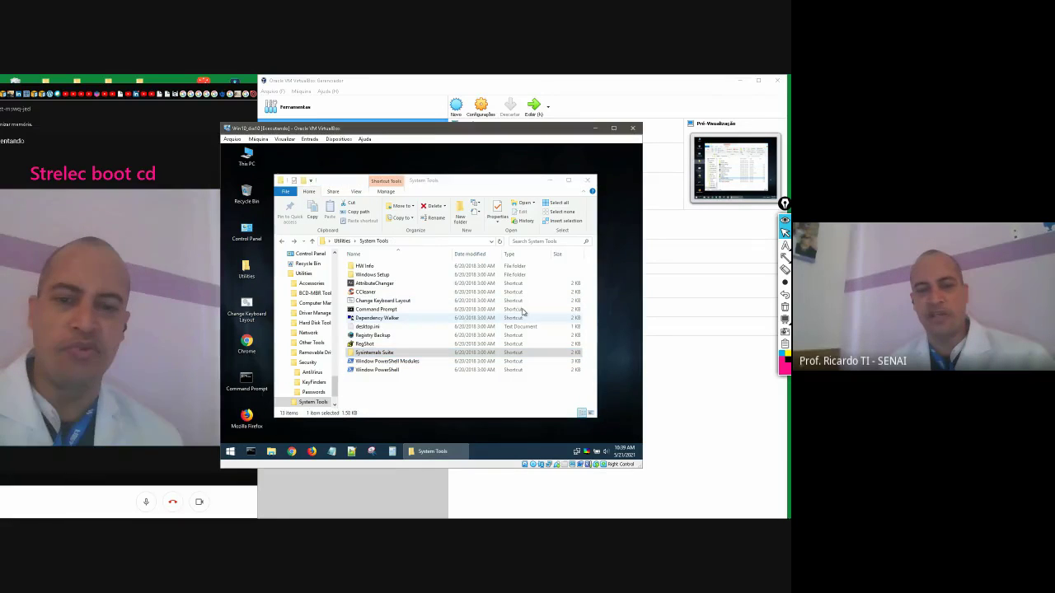
click(230, 454)
click(230, 454)
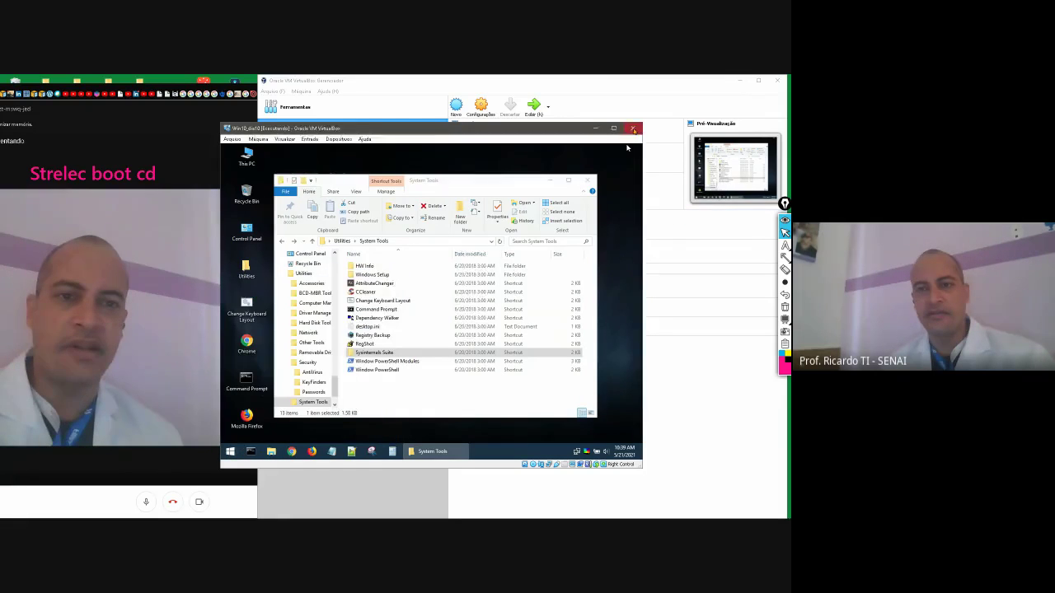
Close the Win10_dia10 window and power the machine off with 'Desligar a máquina'.
click(633, 129)
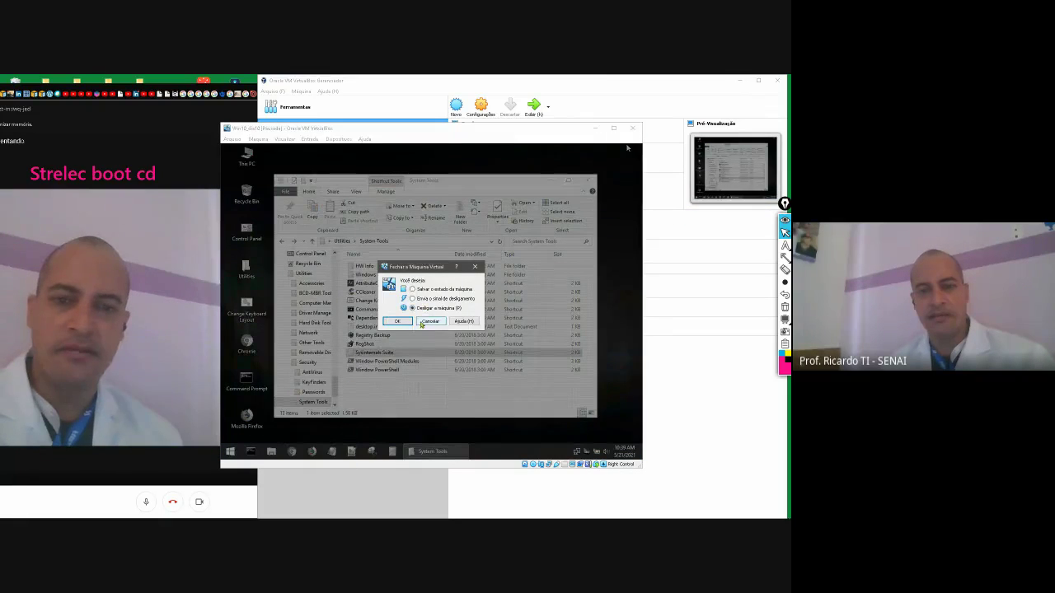
click(396, 321)
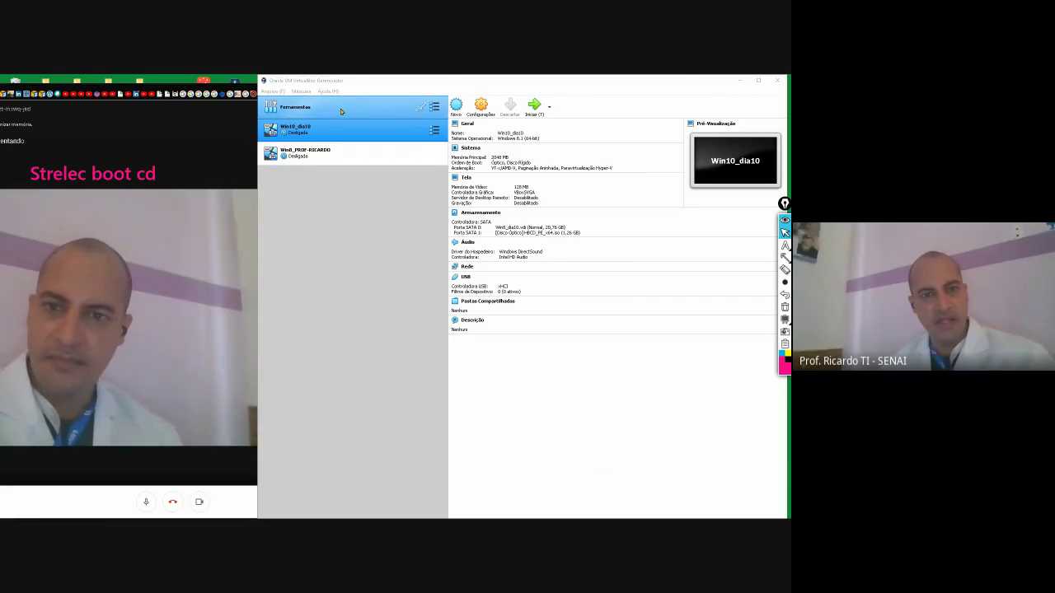
Remove Win10_dia10 via its context menu, choosing 'Apagar todos os arquivos' to delete all files.
right_click(340, 138)
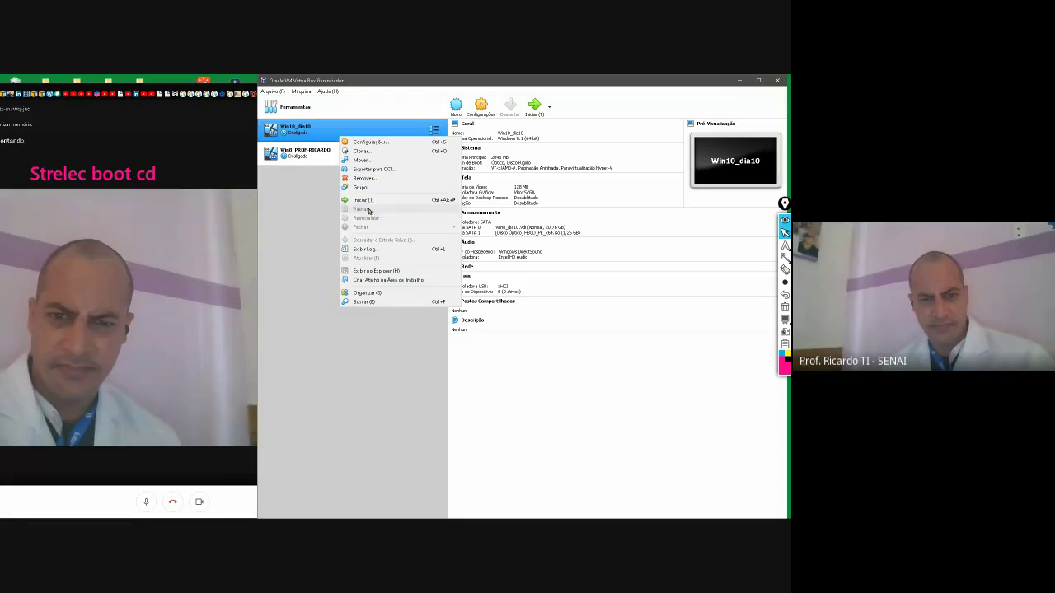
click(363, 178)
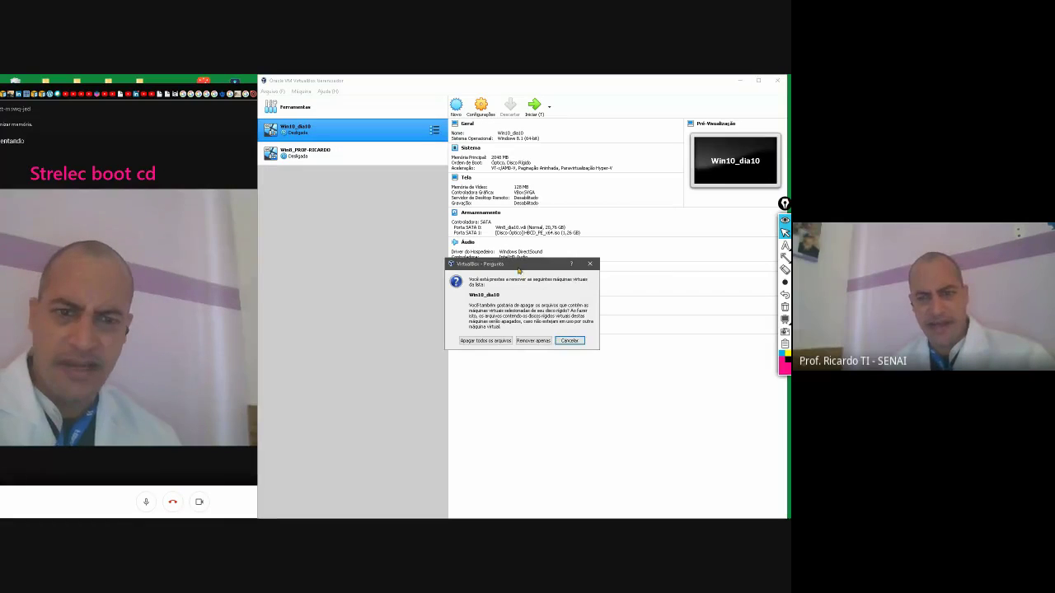
drag(518, 267, 346, 241)
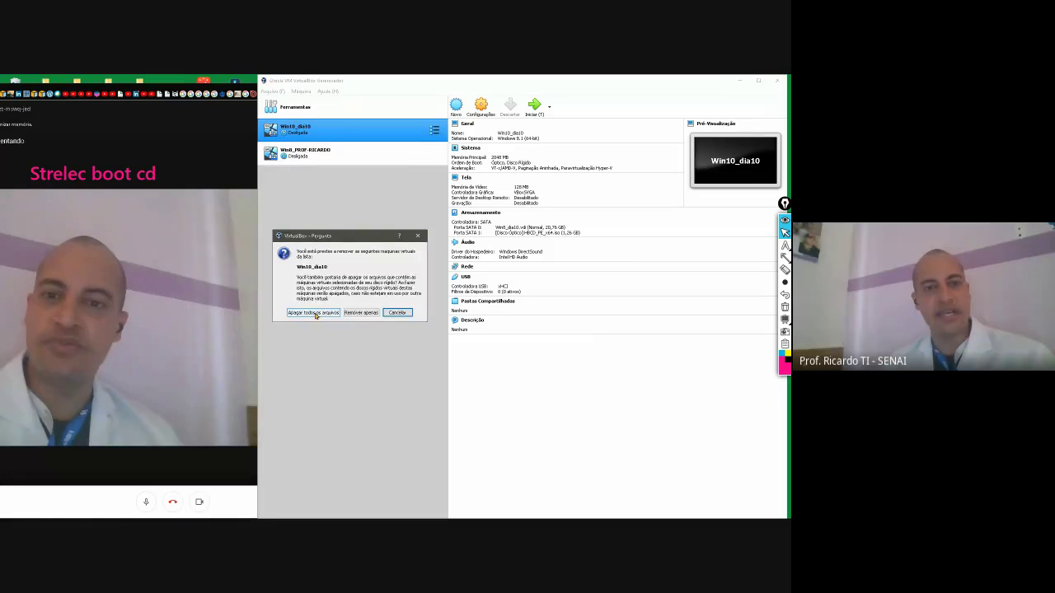
click(313, 313)
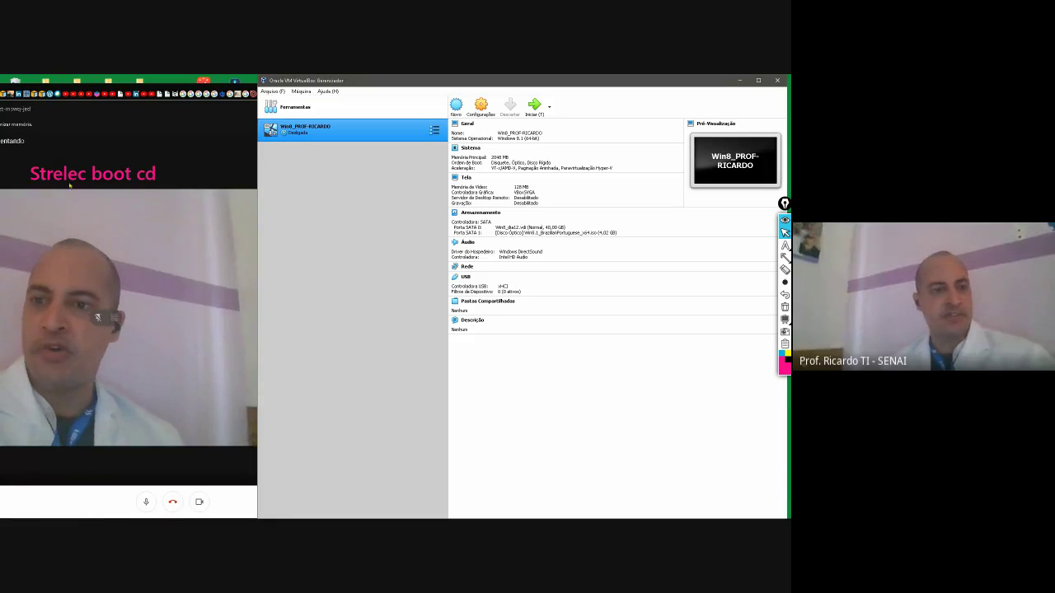
Bring Opera forward, enlarge it and search Google for 'strelec boot cd'.
click(171, 125)
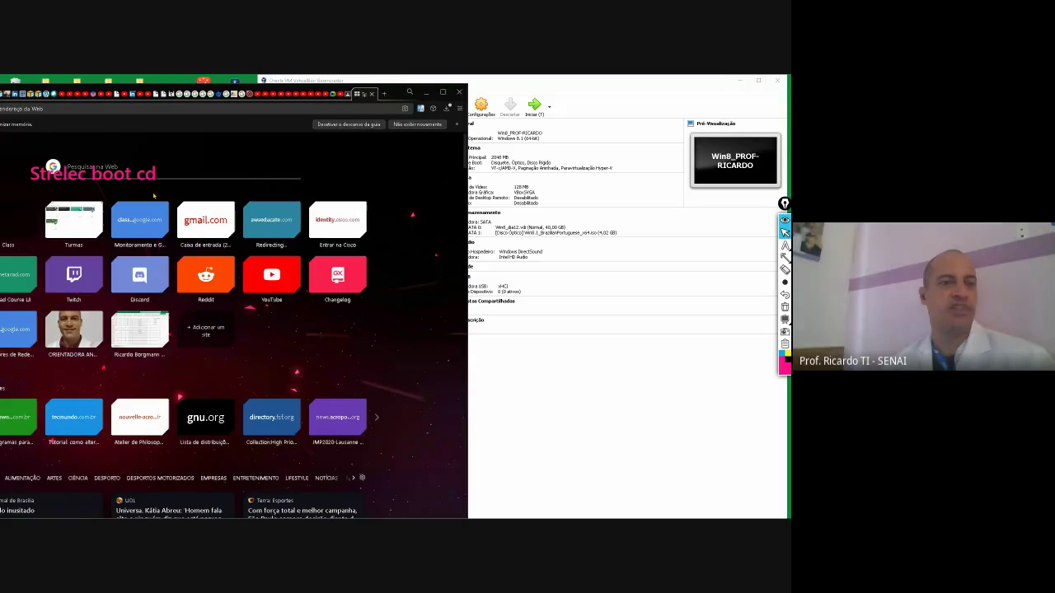
double_click(402, 97)
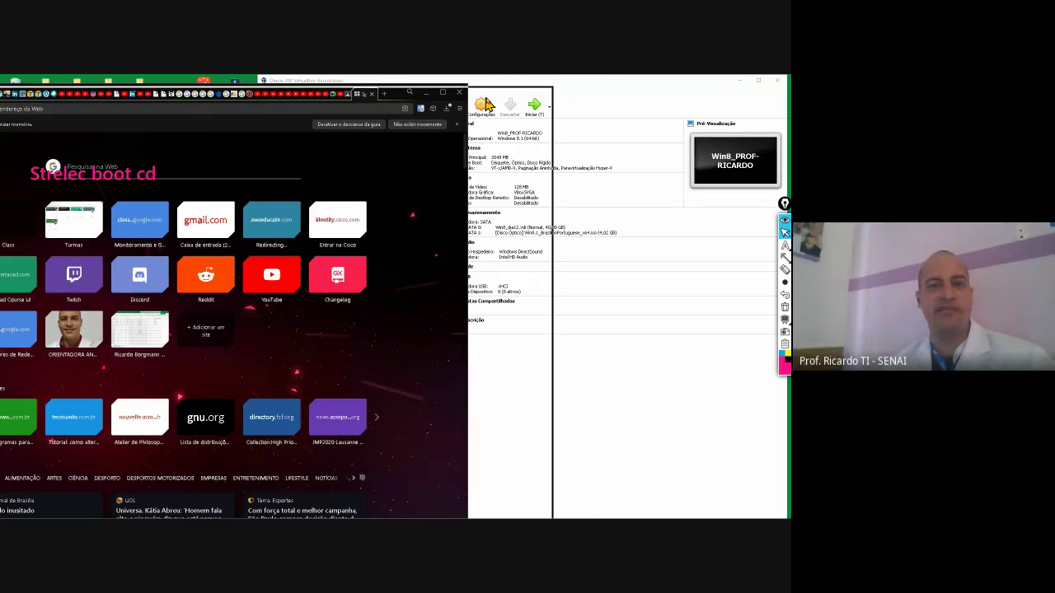
text(strle)
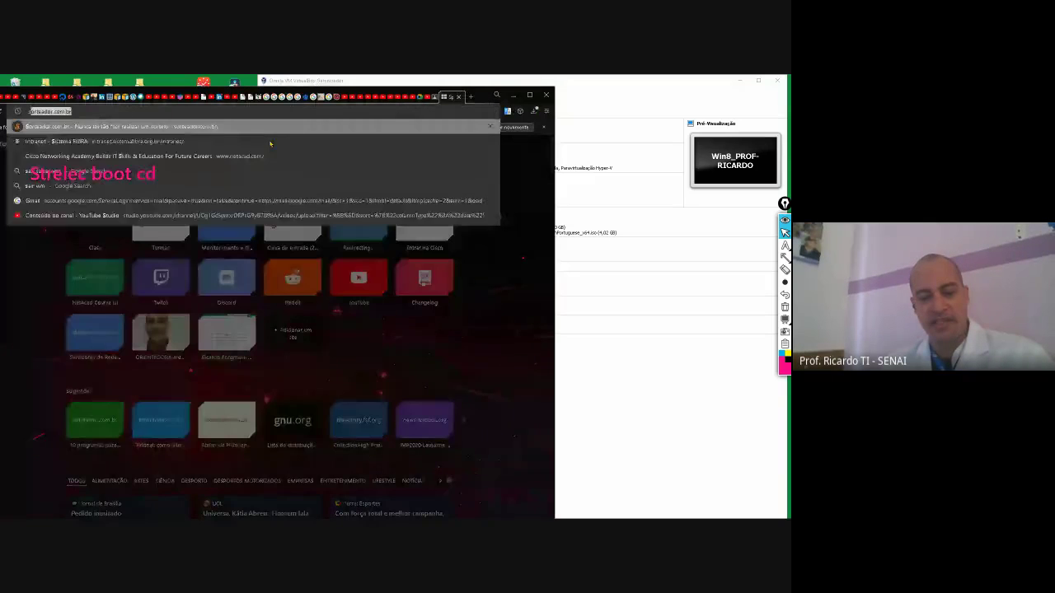
text(c)
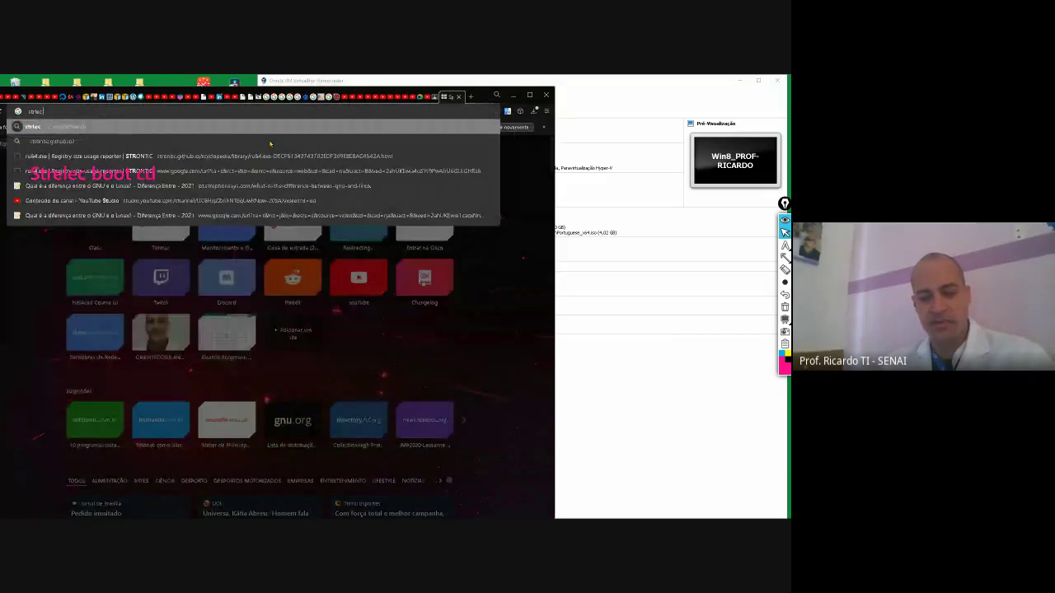
text( boot )
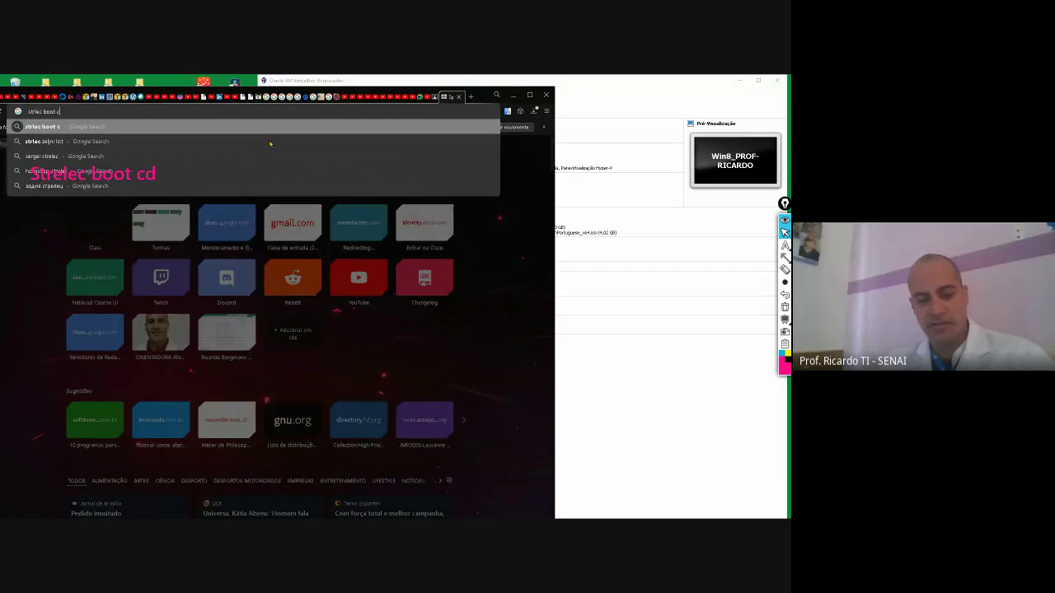
text(cd)
key(Return)
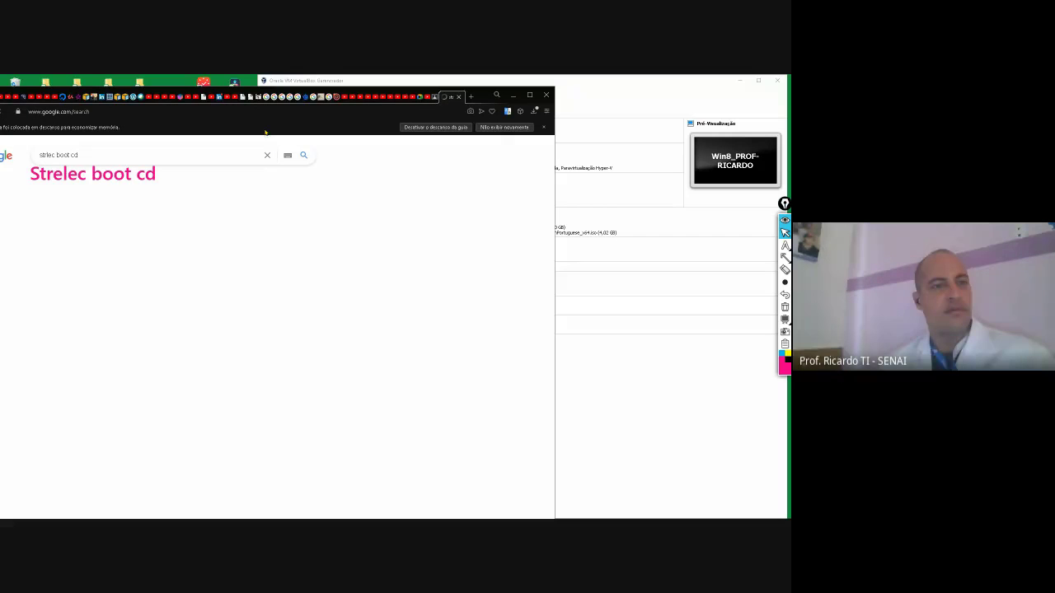
click(194, 155)
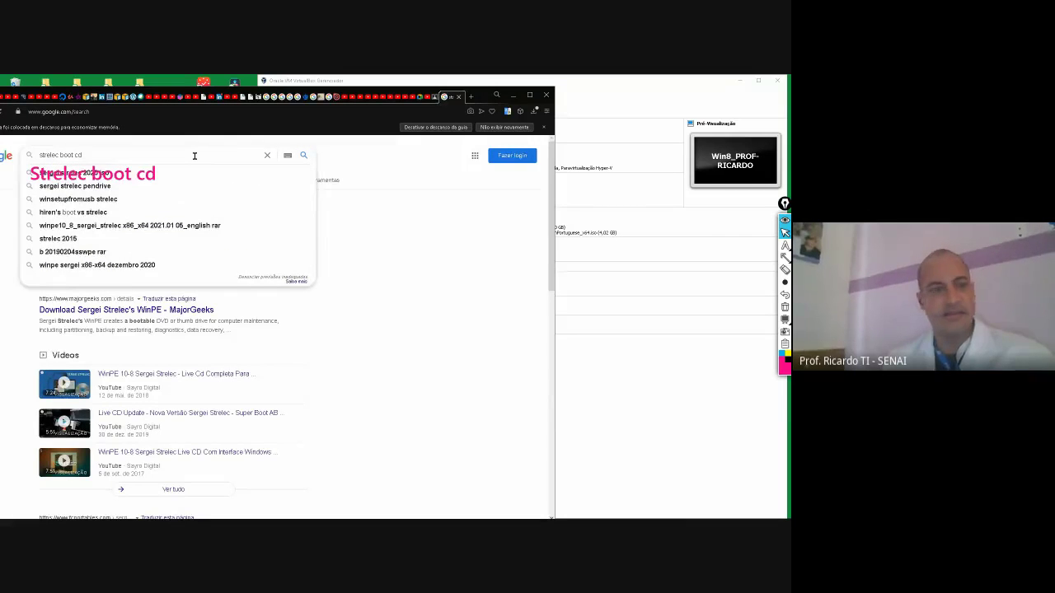
key(Return)
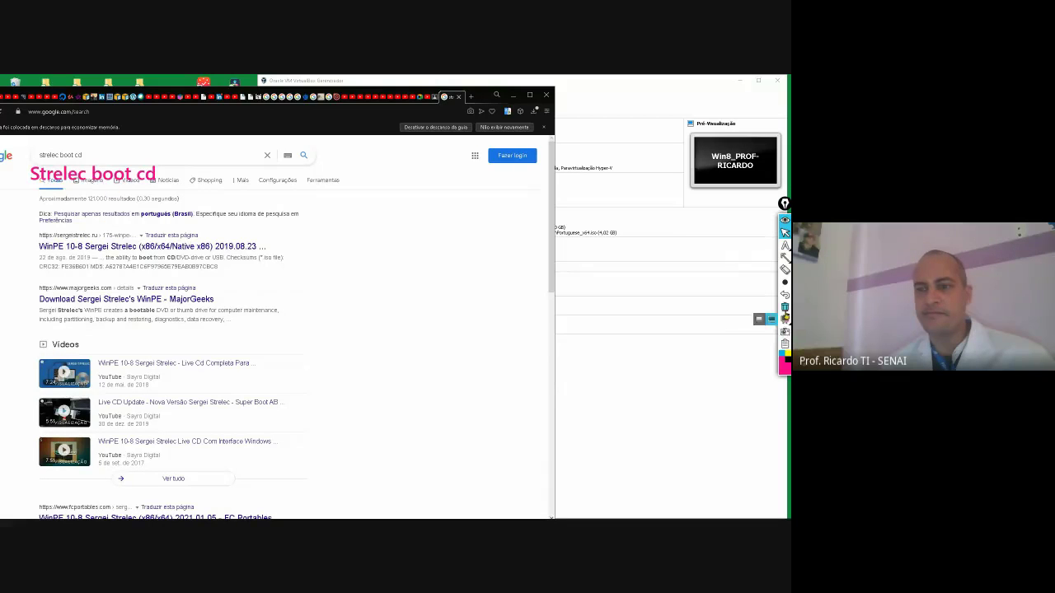
Clear the on-screen annotation and open the first sergeistrelec.ru WinPE 10-8 result.
click(784, 306)
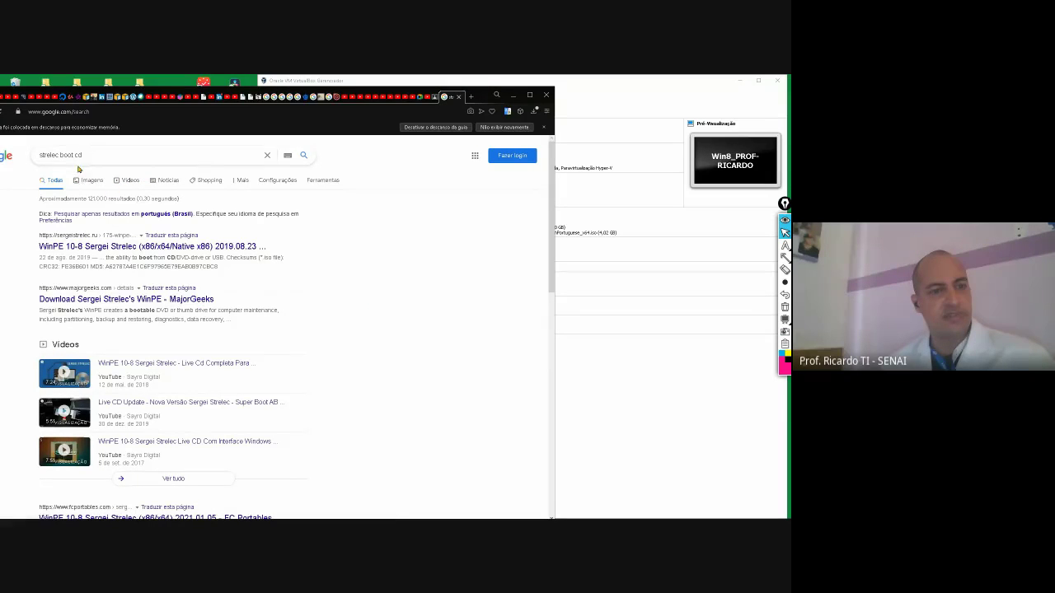
click(70, 246)
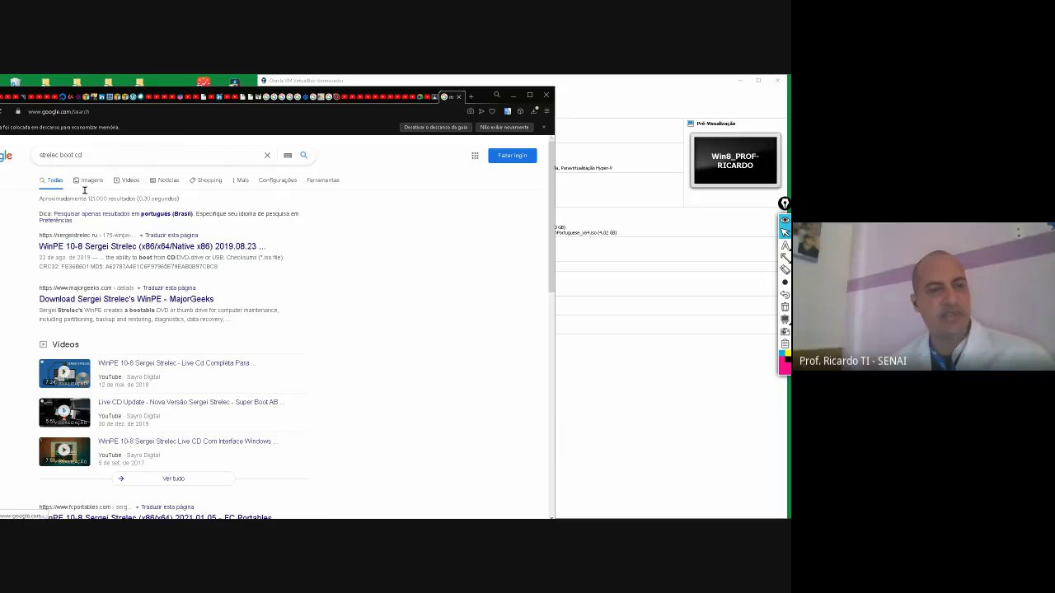
click(81, 247)
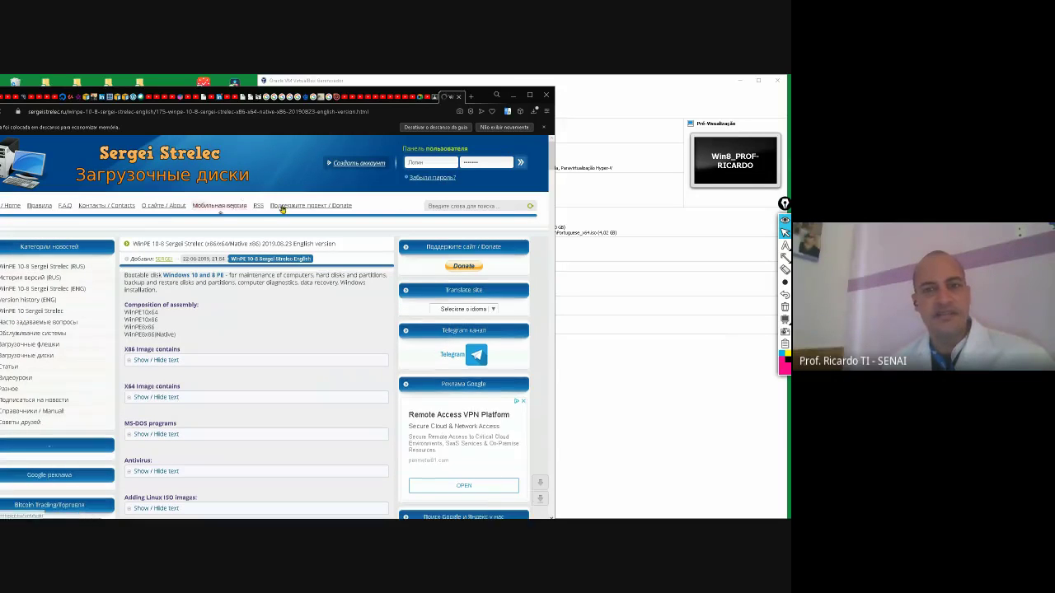
Open and skim the WinPE 10-8 (RUS) posts past the ad, then open 'Забыли пароль?'.
click(526, 97)
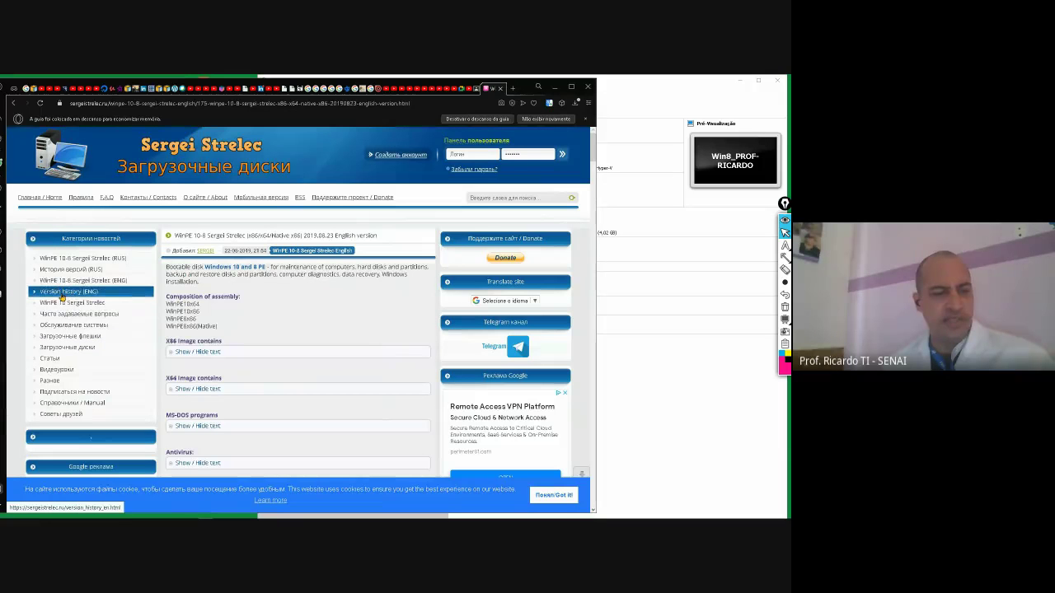
click(33, 261)
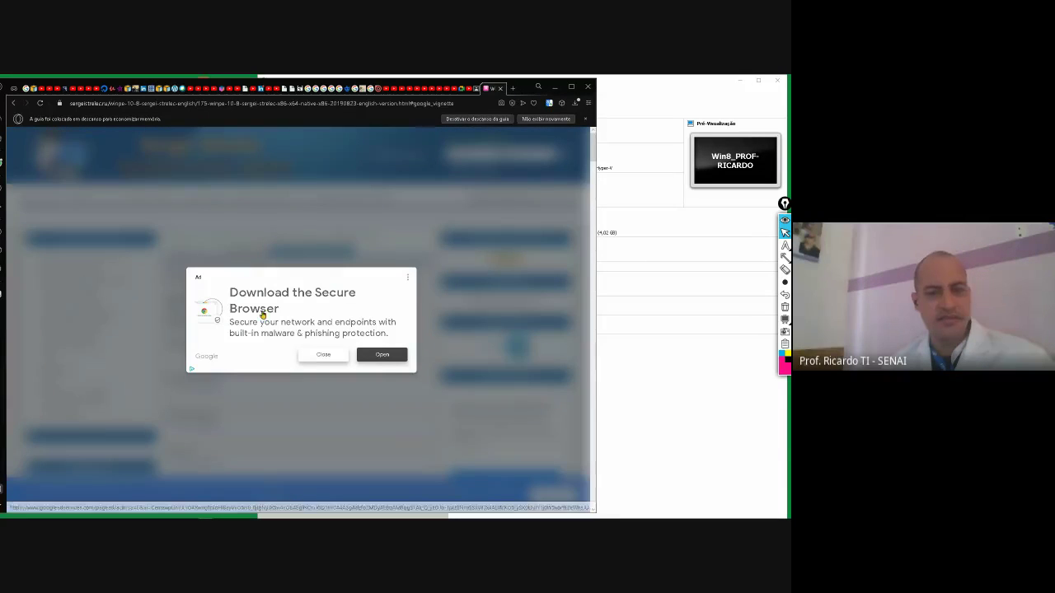
click(319, 354)
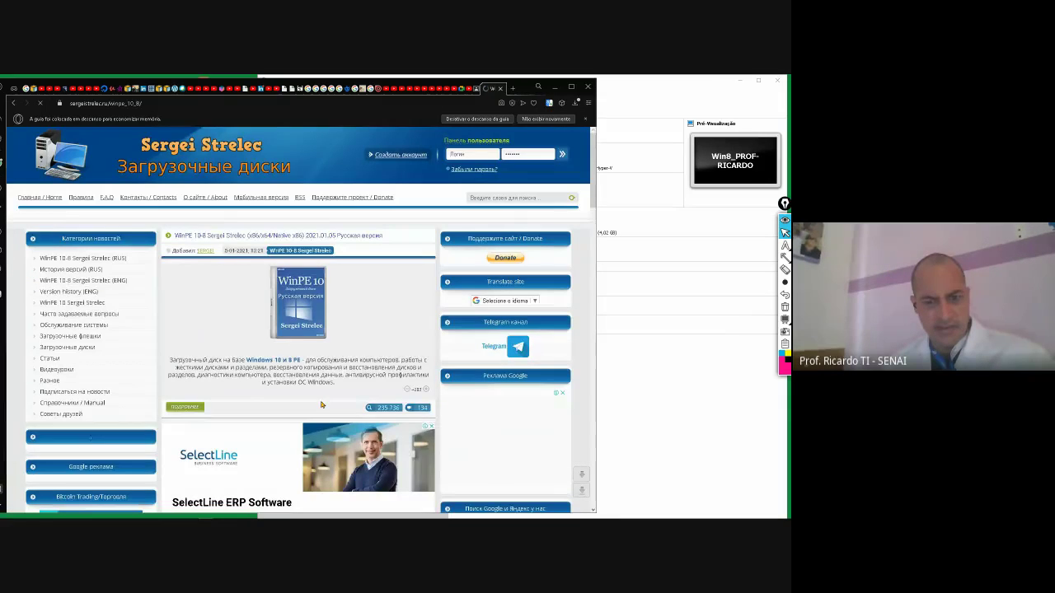
scroll(282, 370, down, 10)
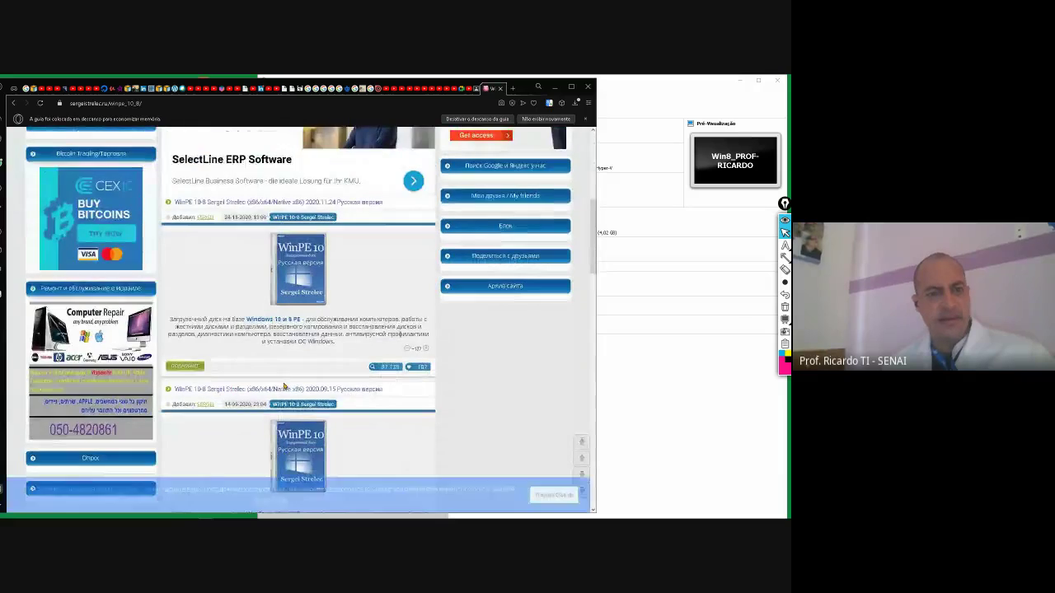
scroll(247, 396, down, 3)
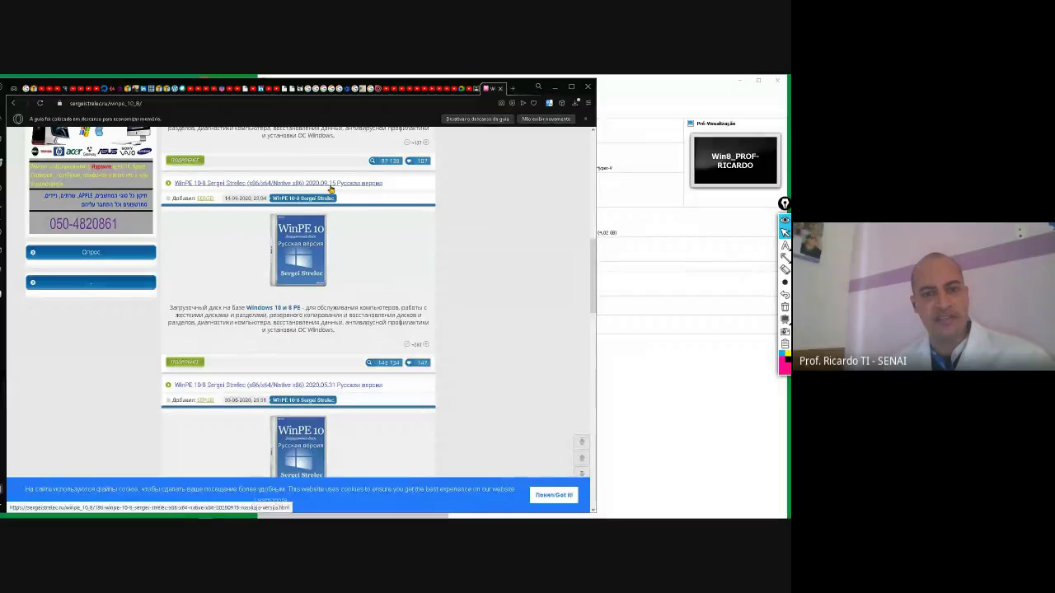
scroll(485, 378, up, 3)
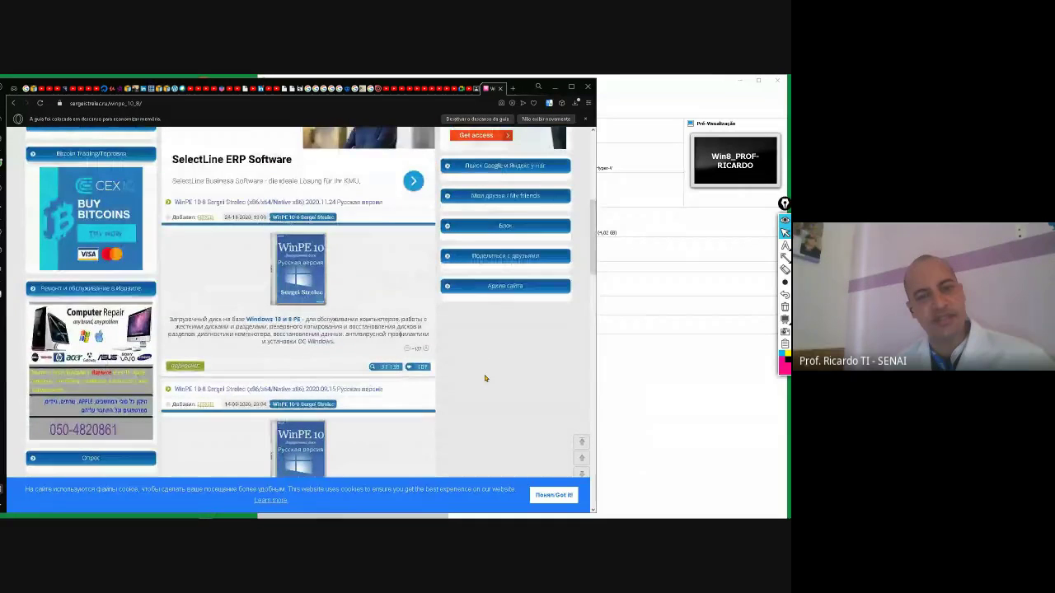
scroll(466, 403, up, 3)
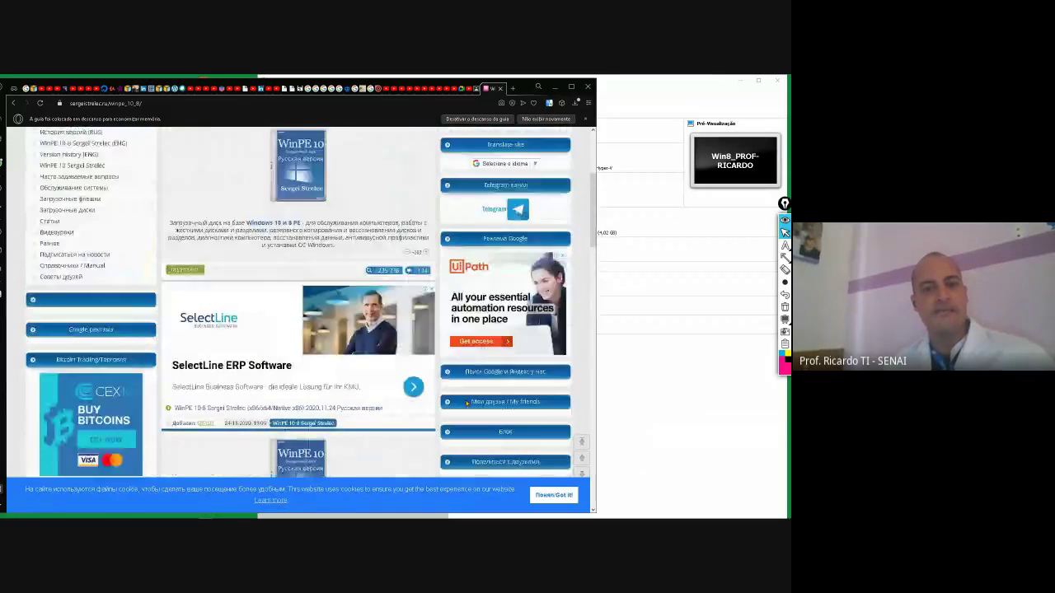
scroll(466, 403, up, 2)
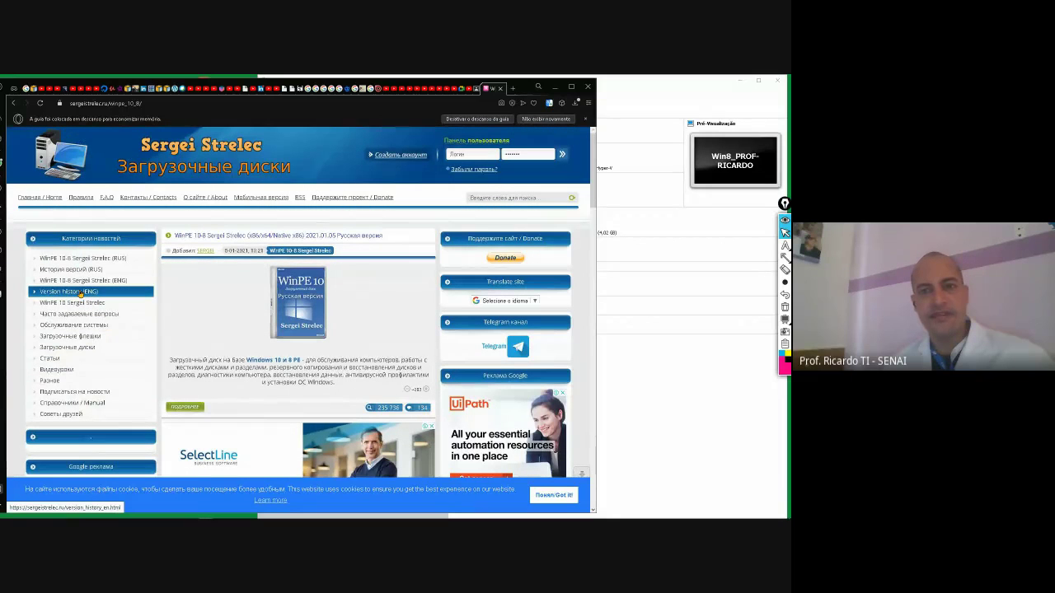
click(515, 198)
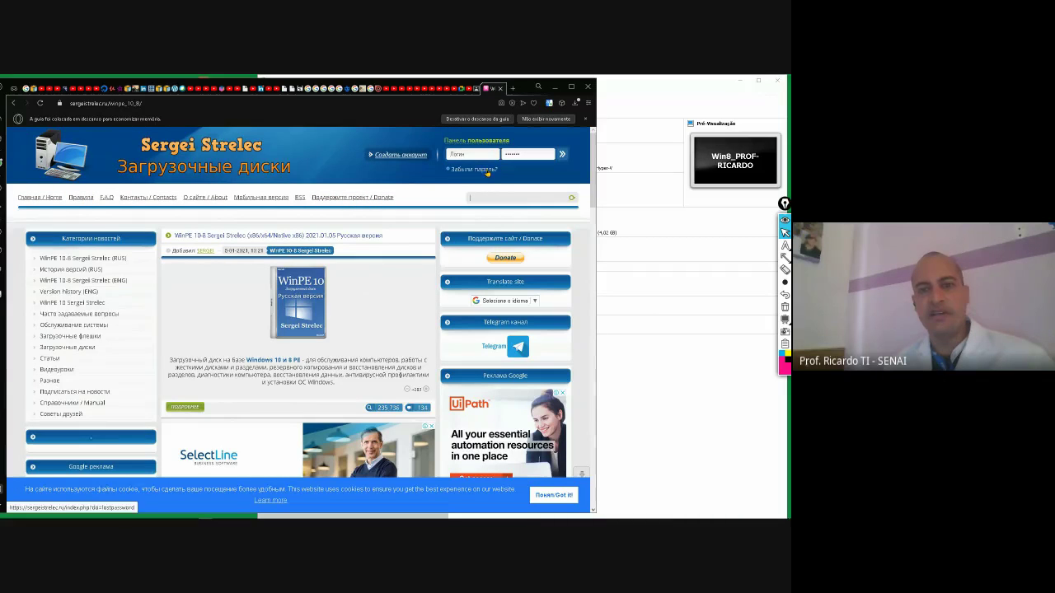
click(449, 170)
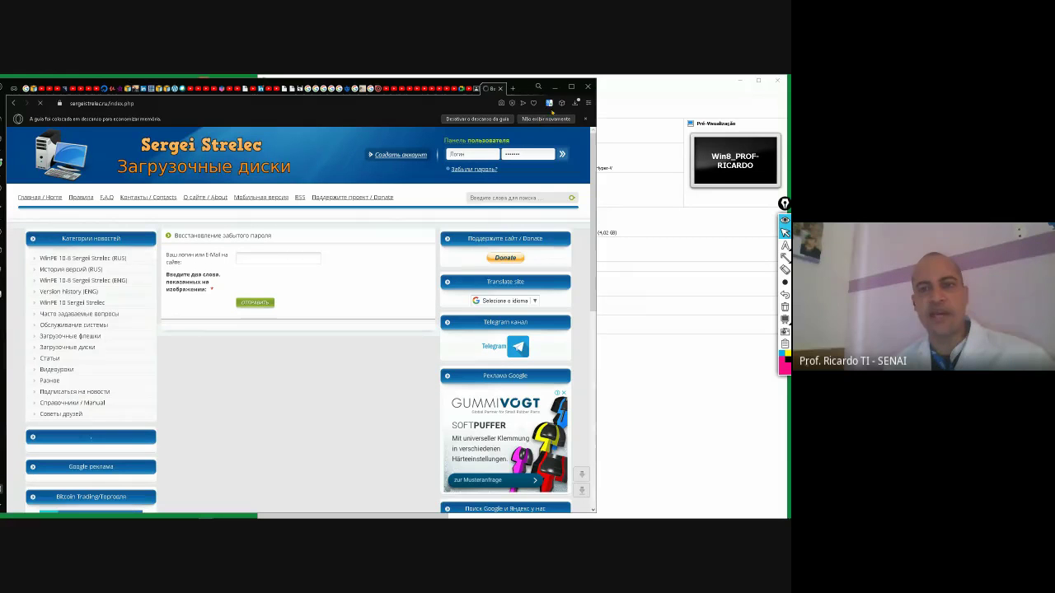
Translate the Sergei Strelec site into Português with the Google Translate widget.
click(396, 159)
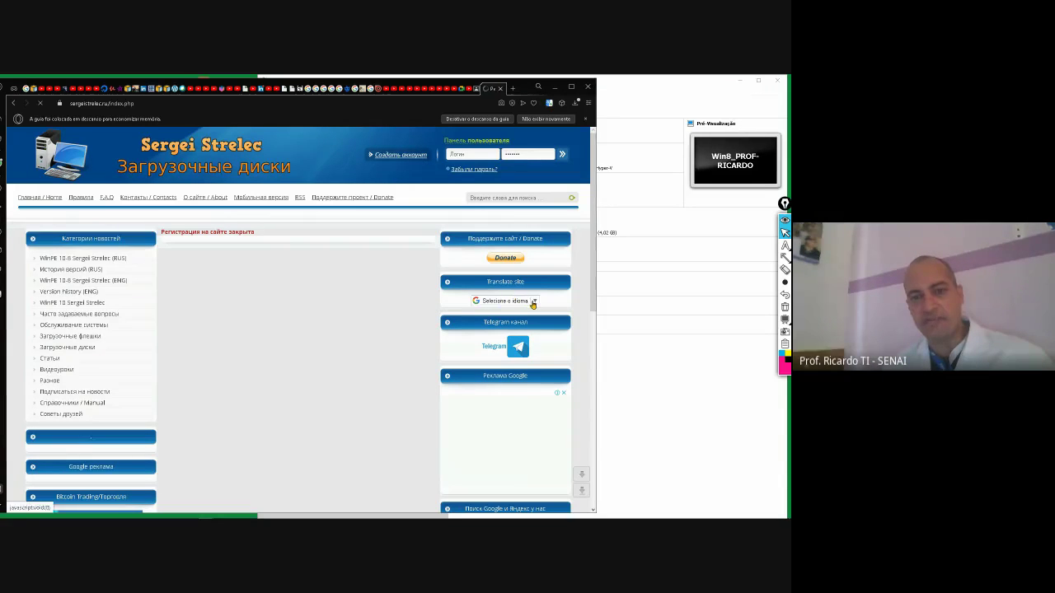
click(535, 301)
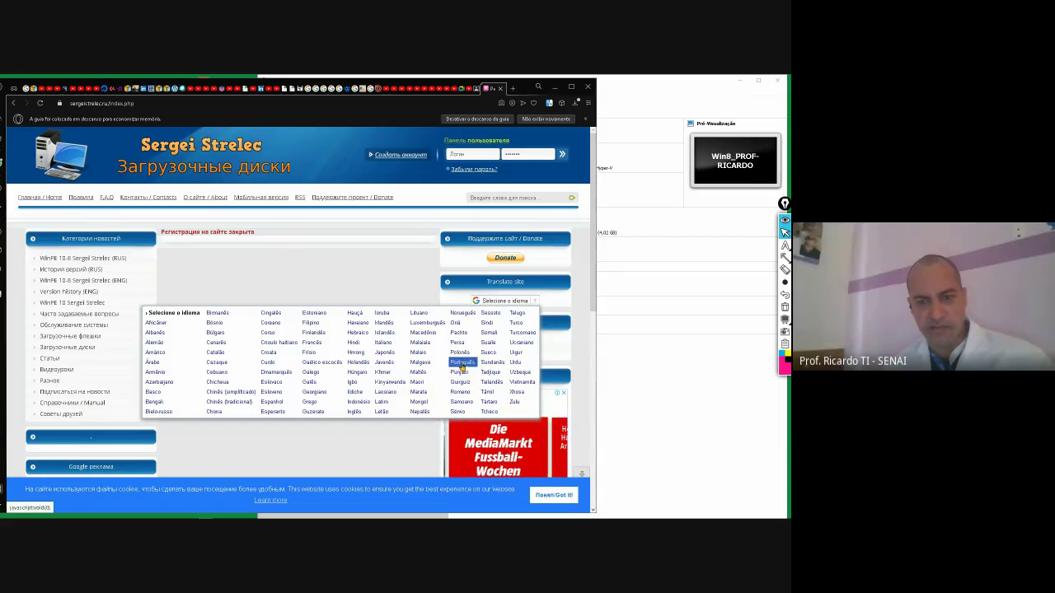
click(463, 362)
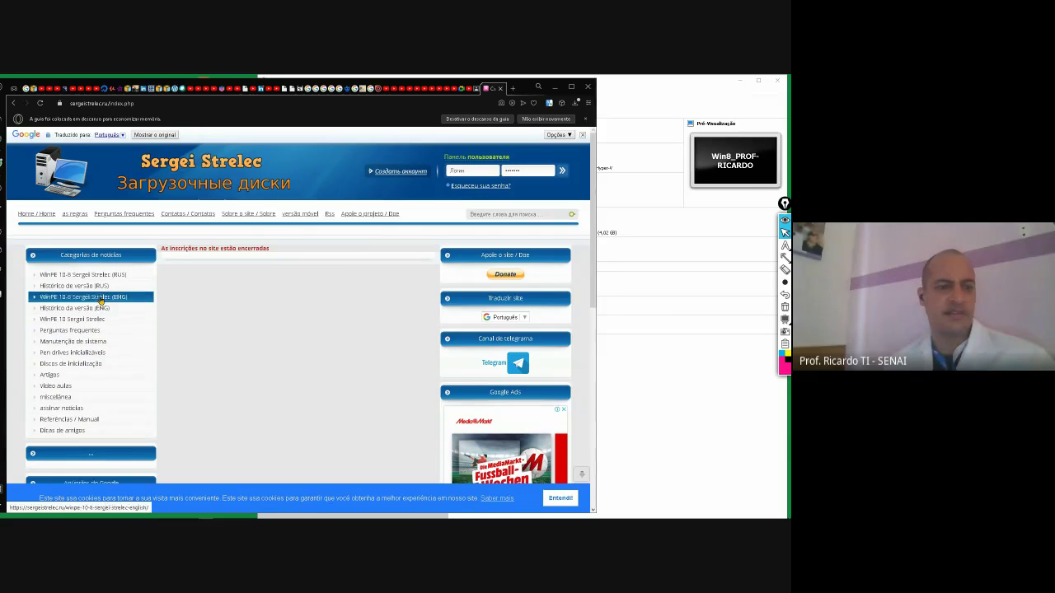
Open the WinPE 10-8 Sergei Strelec (RUS) category and its latest 2021.01.05 post.
mouse_move(81, 272)
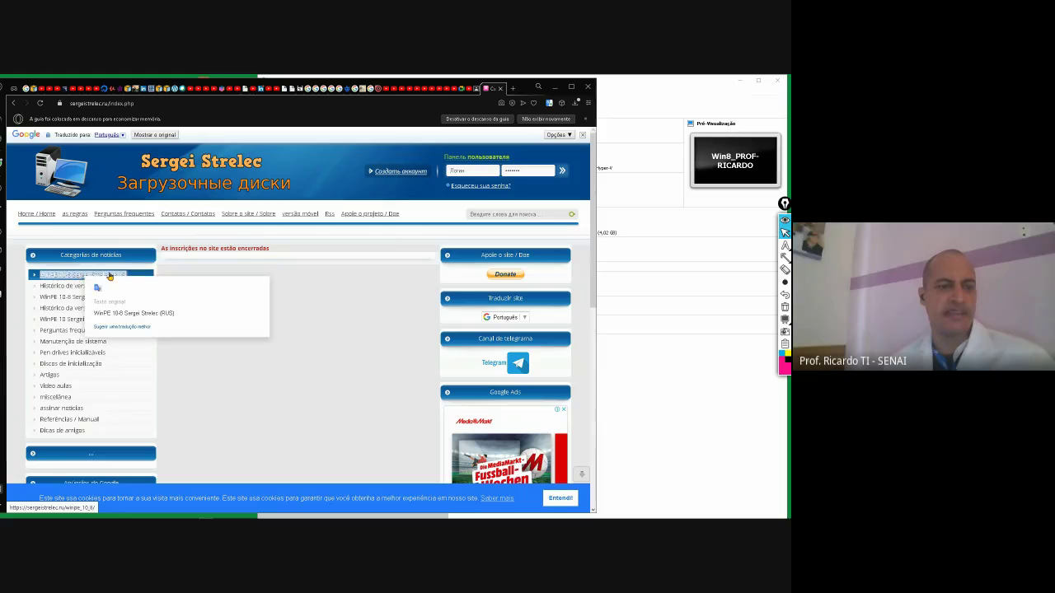
click(109, 276)
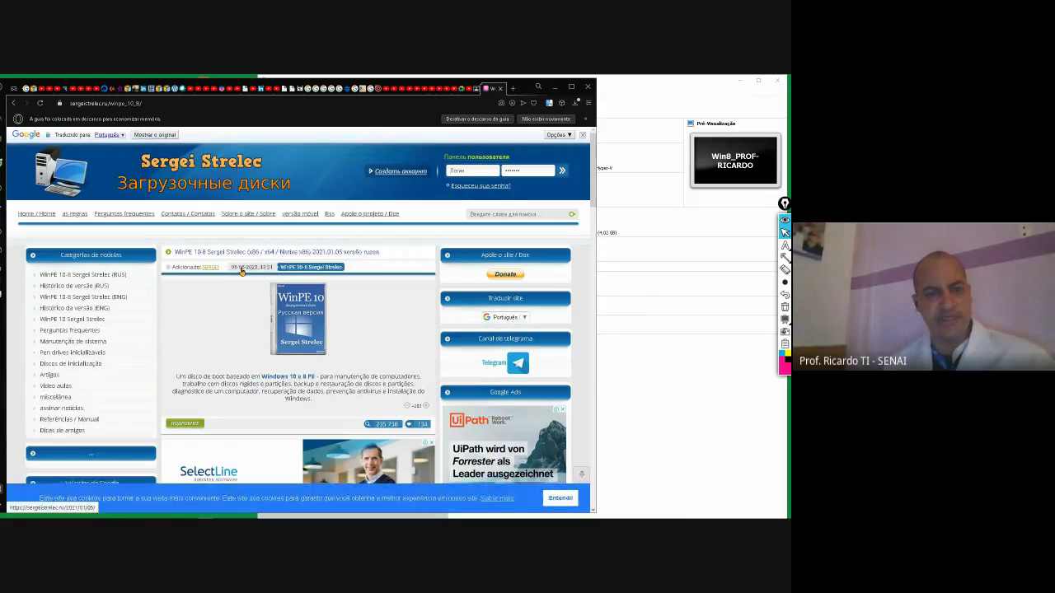
mouse_move(262, 272)
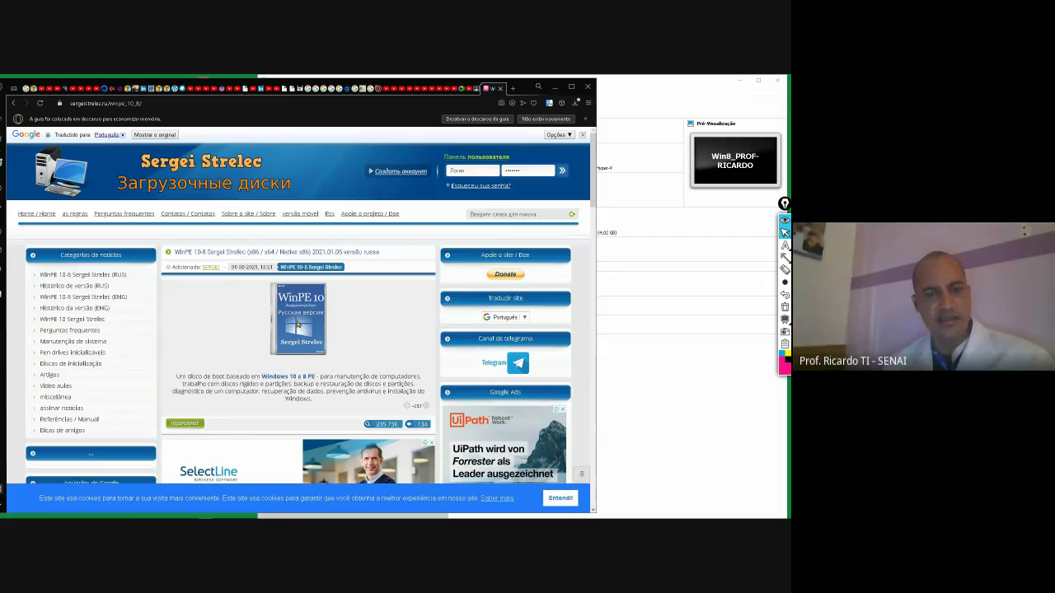
click(237, 254)
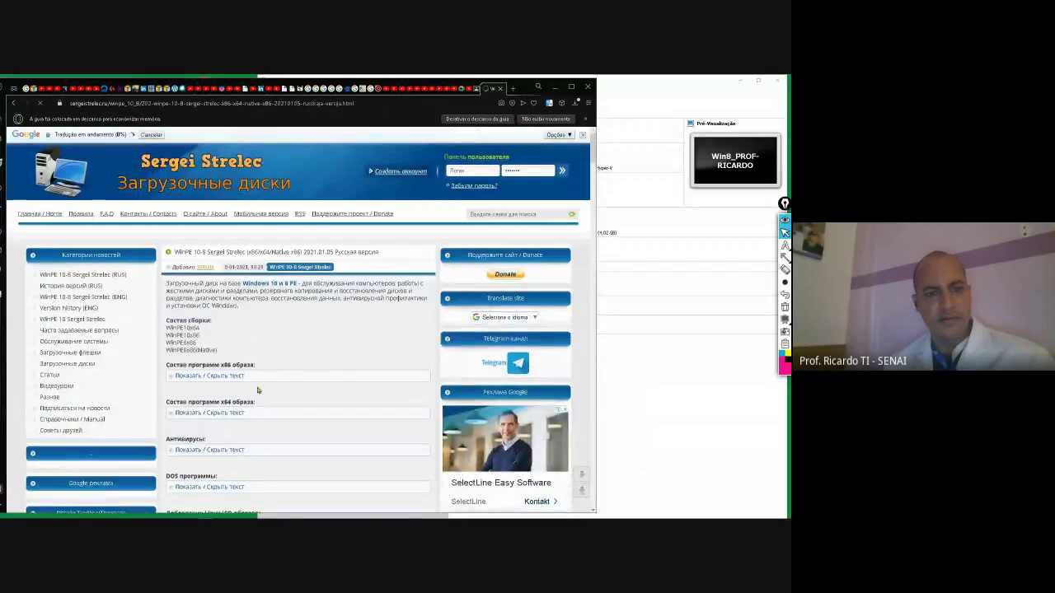
Expand the x86 program list and highlight StorageCraft and Symantec in the backup list.
scroll(276, 385, down, 1)
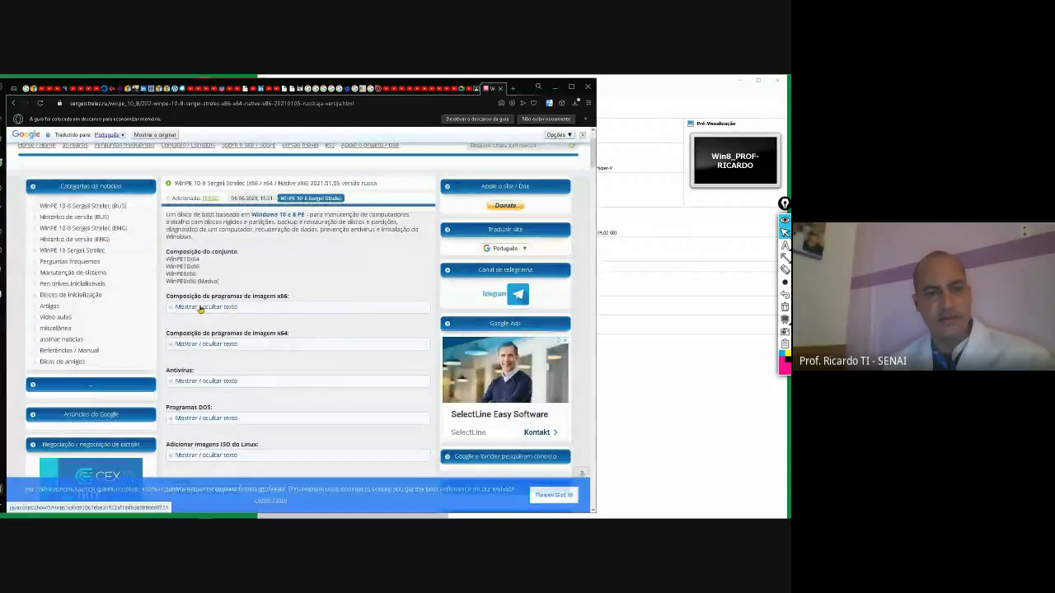
scroll(196, 314, down, 1)
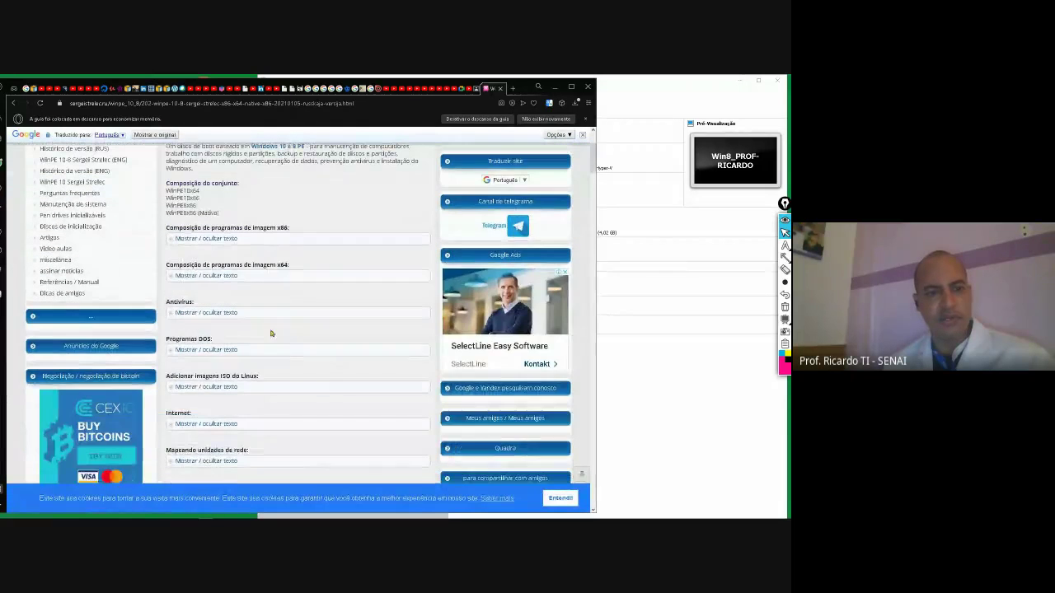
click(169, 239)
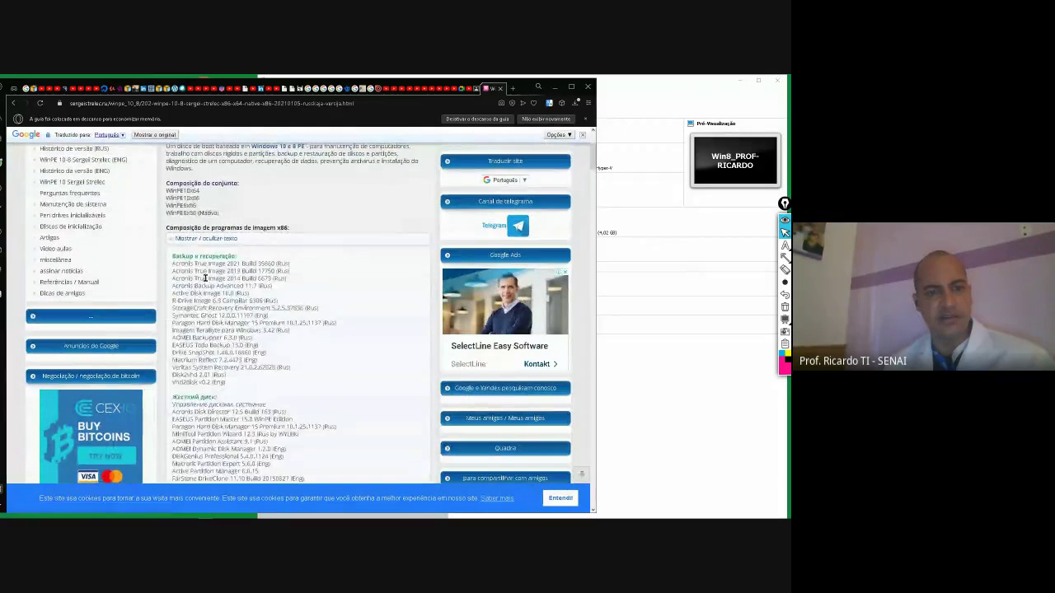
scroll(324, 351, down, 1)
drag(189, 224, 248, 225)
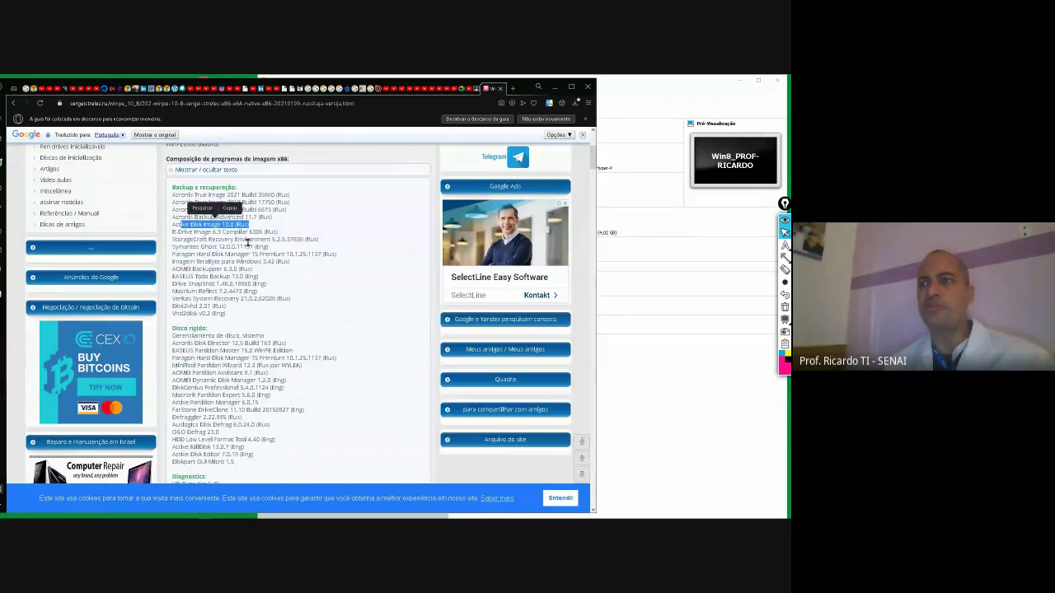
mouse_move(233, 223)
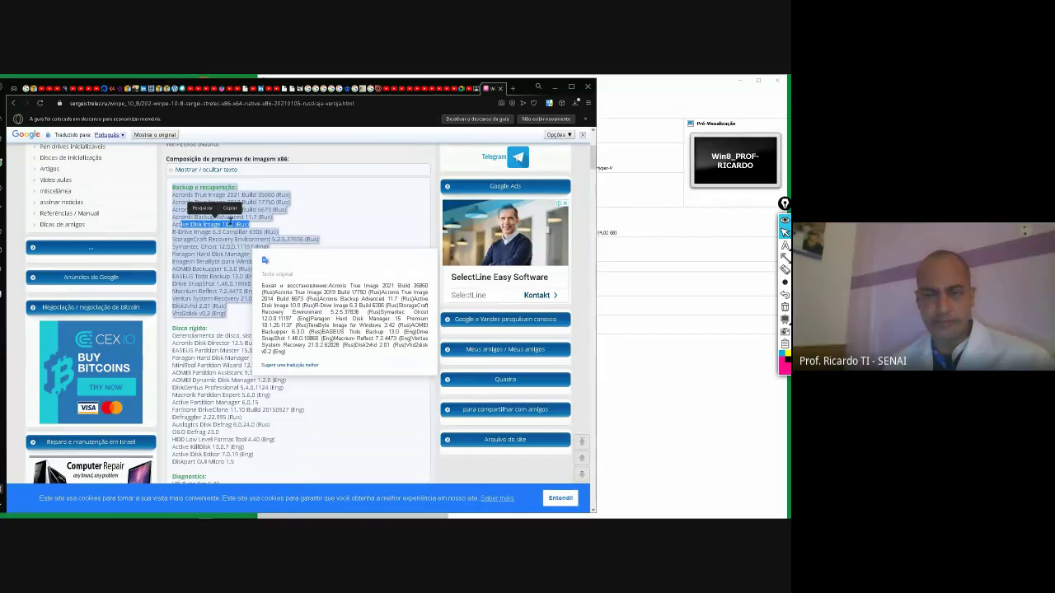
click(189, 254)
drag(187, 245, 234, 233)
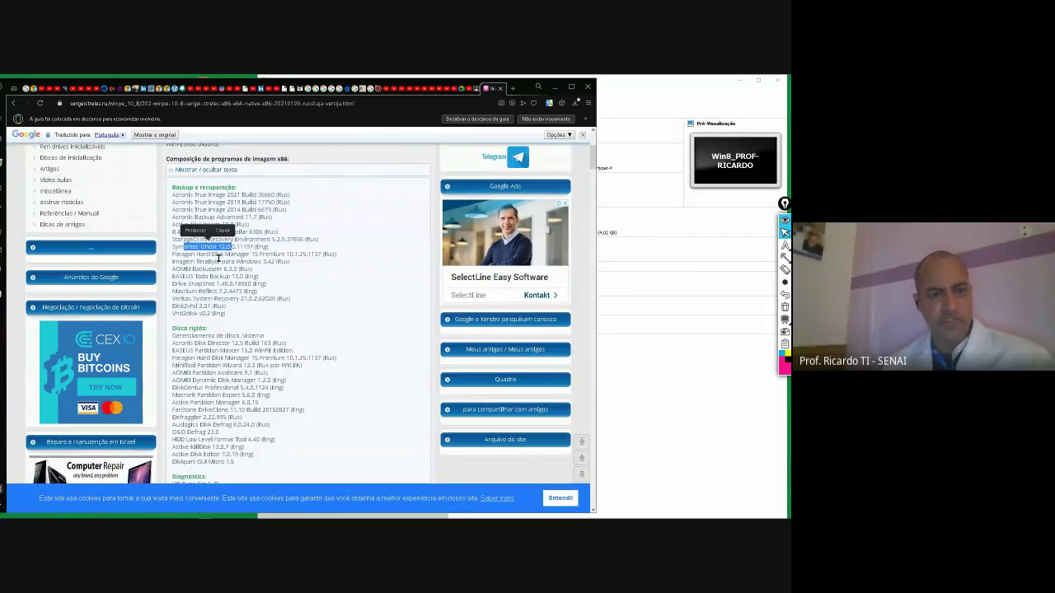
click(196, 249)
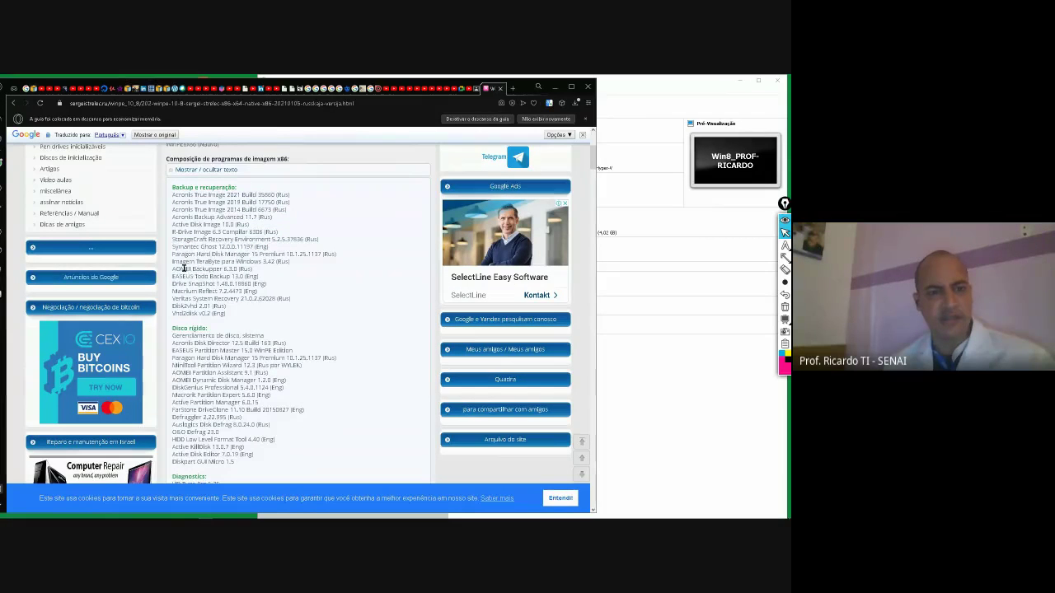
Highlight Drive SnapShot, Macrium, Veritas and Disk2vhd, then the whole backup paragraph.
drag(184, 269, 202, 286)
click(200, 266)
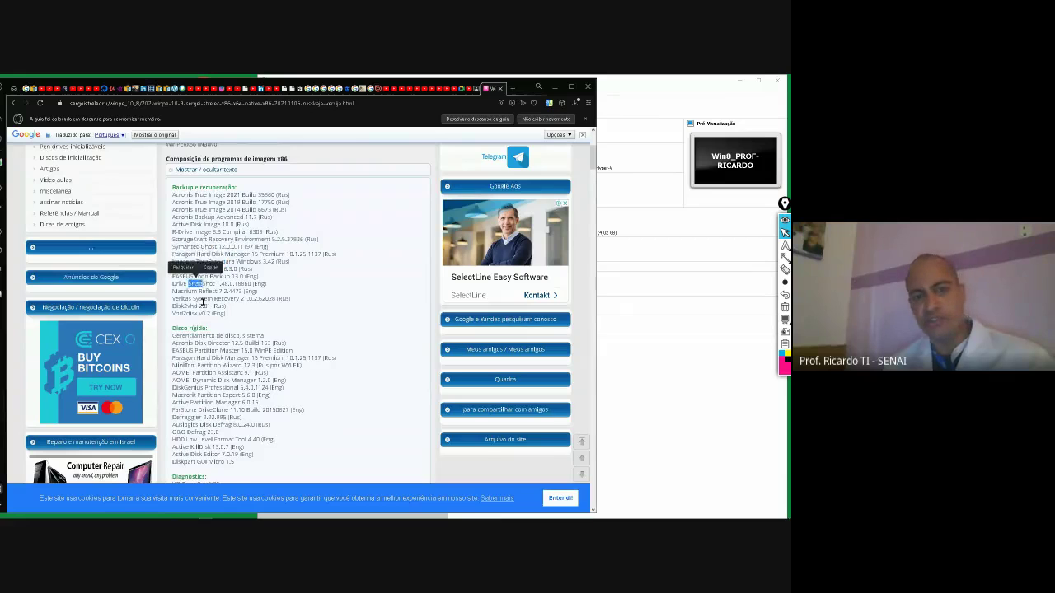
click(202, 301)
scroll(235, 274, down, 1)
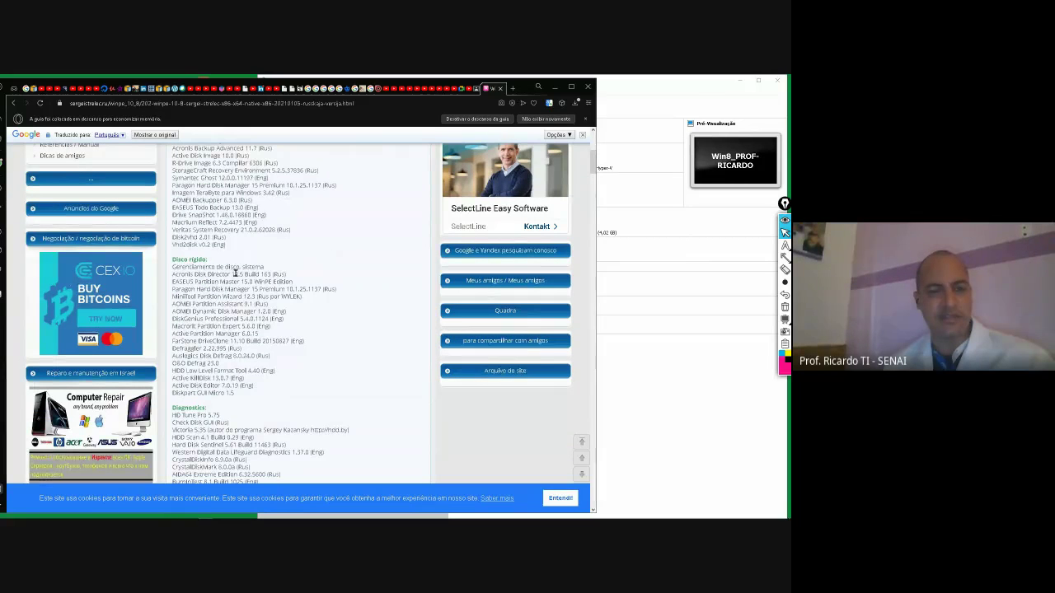
mouse_move(215, 230)
mouse_down()
mouse_move(198, 213)
mouse_move(212, 238)
mouse_up()
click(213, 241)
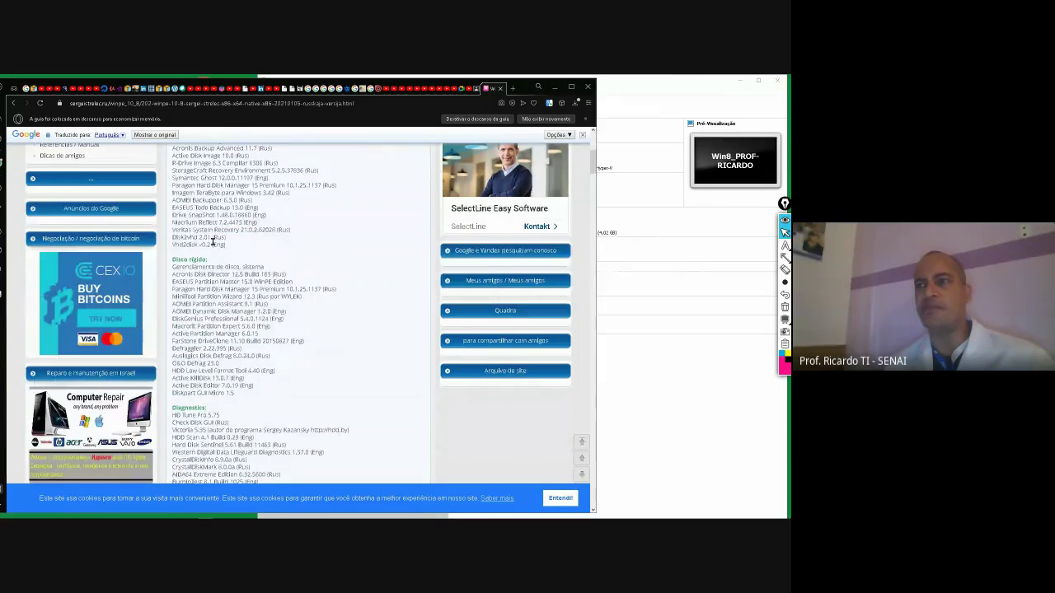
triple_click(212, 241)
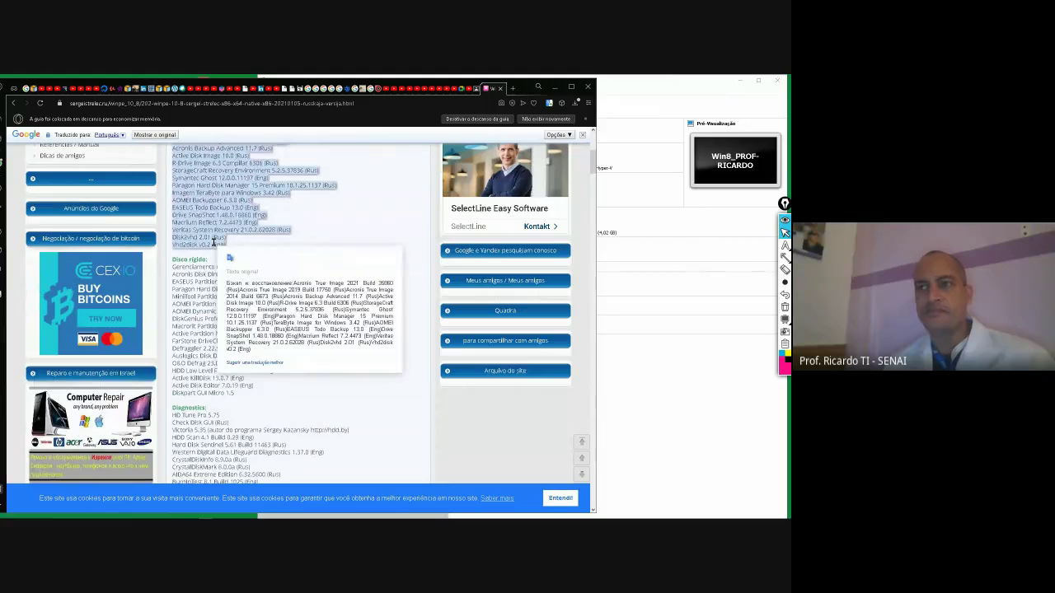
click(191, 283)
Highlight the hard disk tools list, including Low Level Format Tool 4.40.
scroll(199, 281, down, 1)
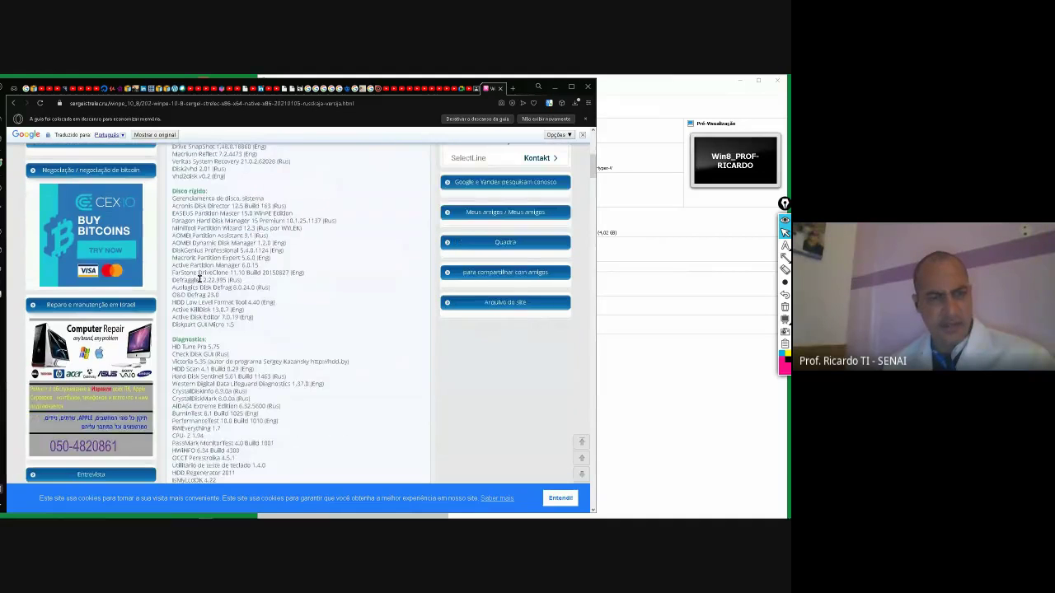
drag(182, 199, 272, 306)
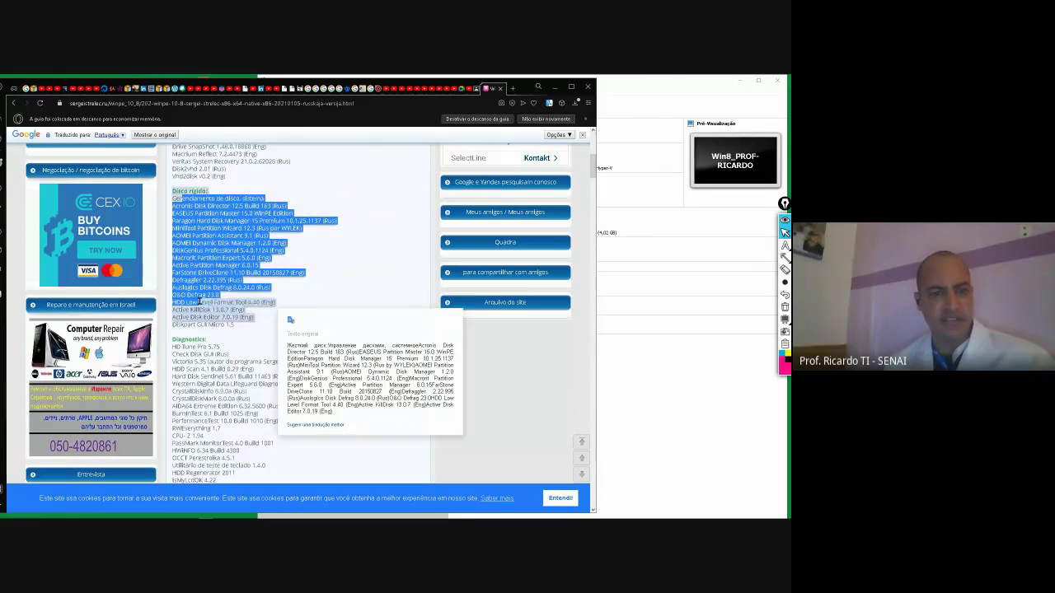
drag(186, 303, 244, 326)
click(211, 322)
scroll(232, 285, down, 1)
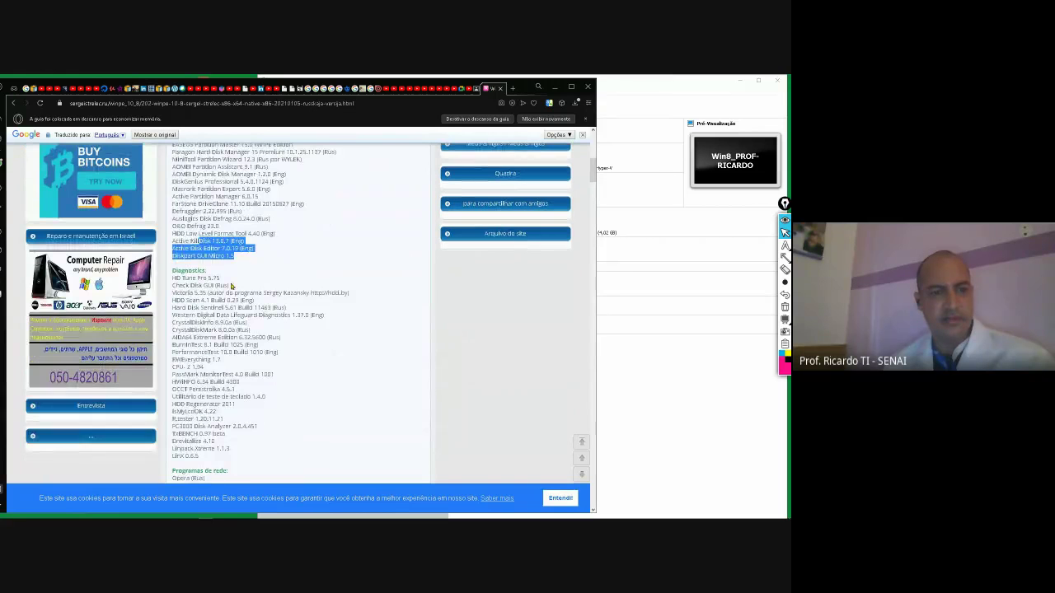
scroll(264, 284, down, 2)
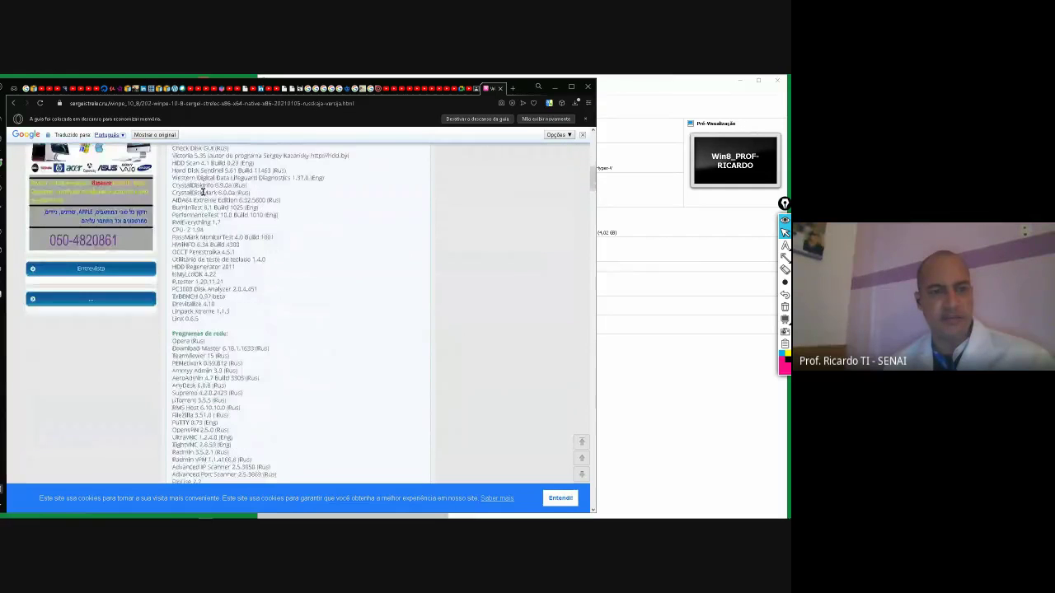
scroll(203, 192, up, 1)
drag(173, 201, 344, 386)
Highlight the network programs from Opera to Radmin.
scroll(347, 338, down, 2)
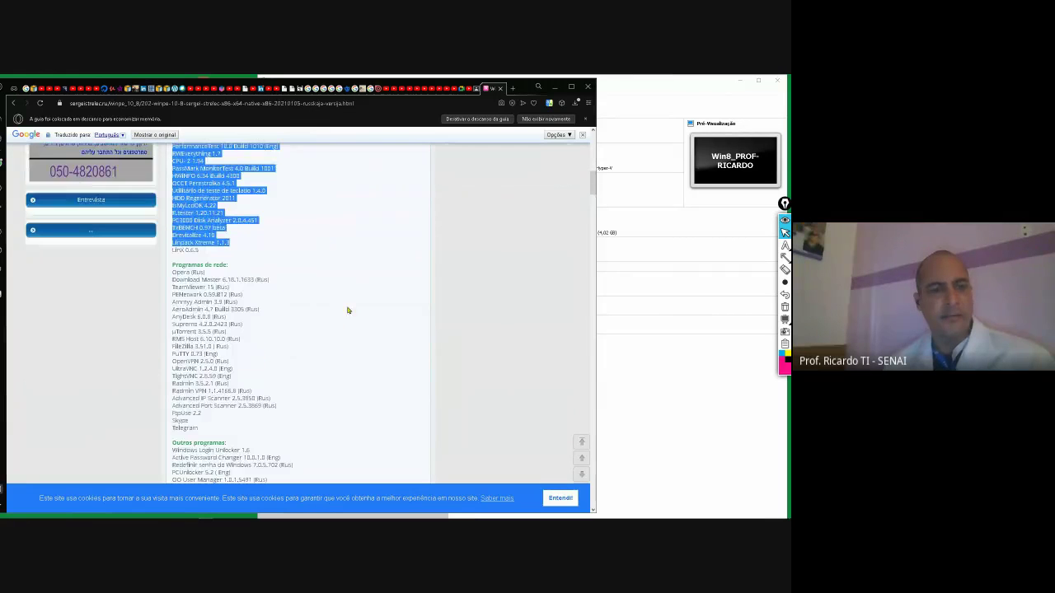
scroll(347, 310, down, 1)
drag(195, 205, 288, 356)
click(295, 308)
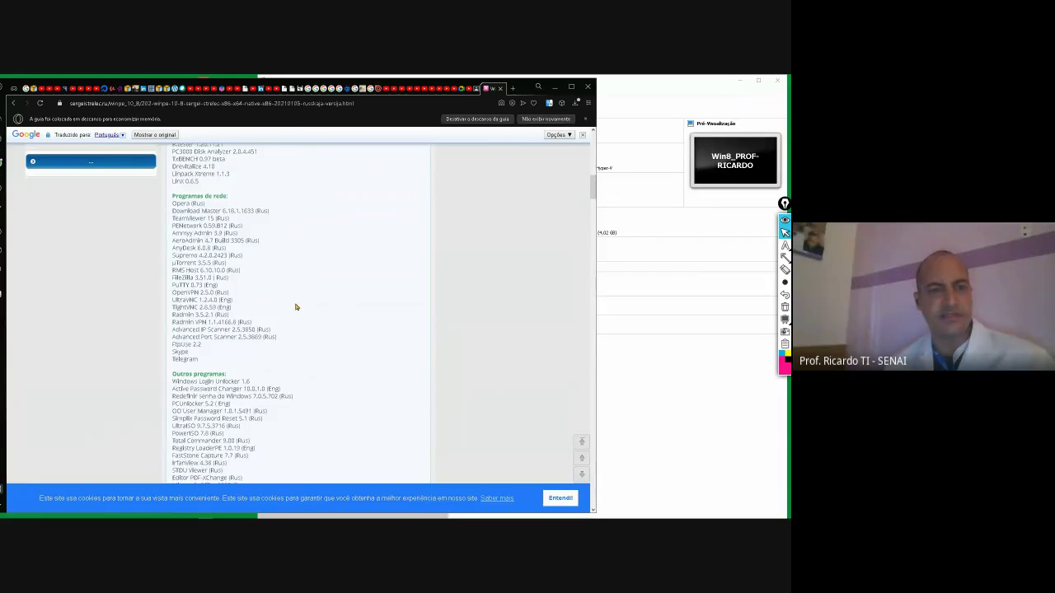
Point out Windows Login Unlocker 1.6, Active Password Changer 10.0.1.0 and Simplix Password Reset.
scroll(295, 308, down, 3)
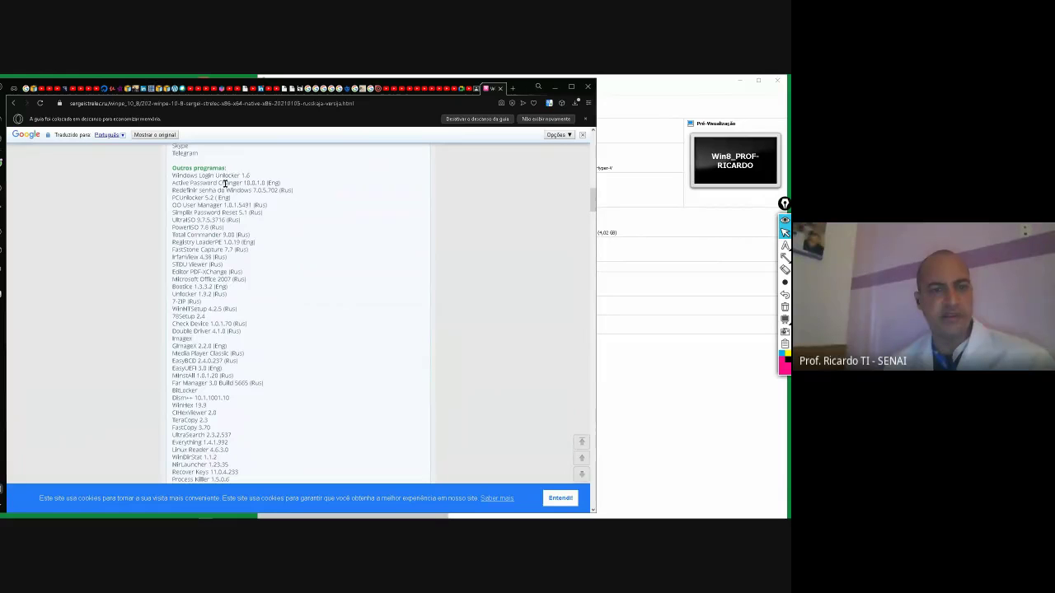
drag(179, 177, 263, 183)
click(188, 178)
click(191, 188)
click(174, 183)
drag(186, 181, 251, 183)
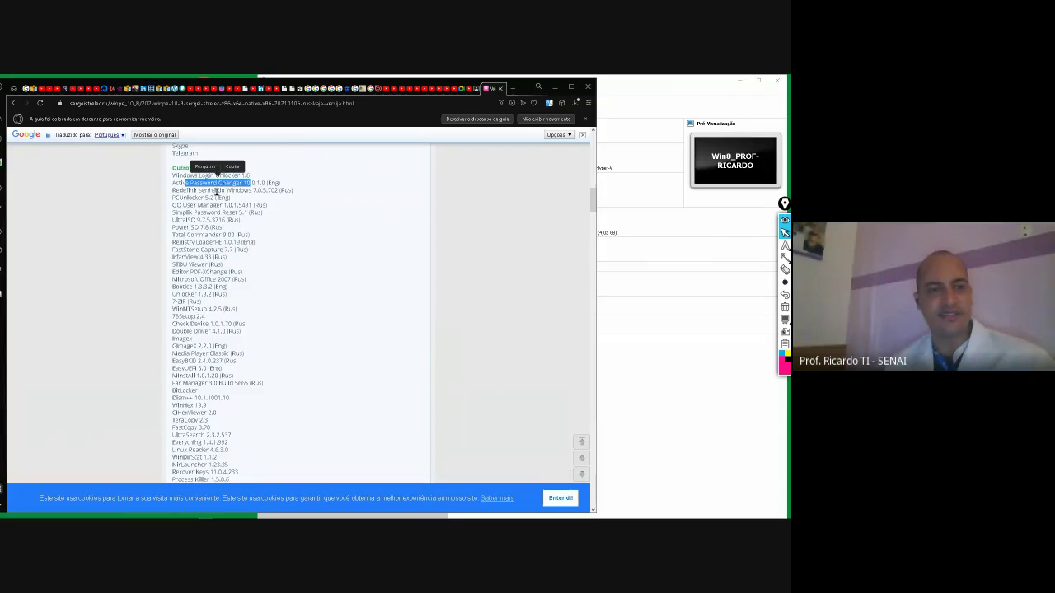
drag(174, 183, 267, 183)
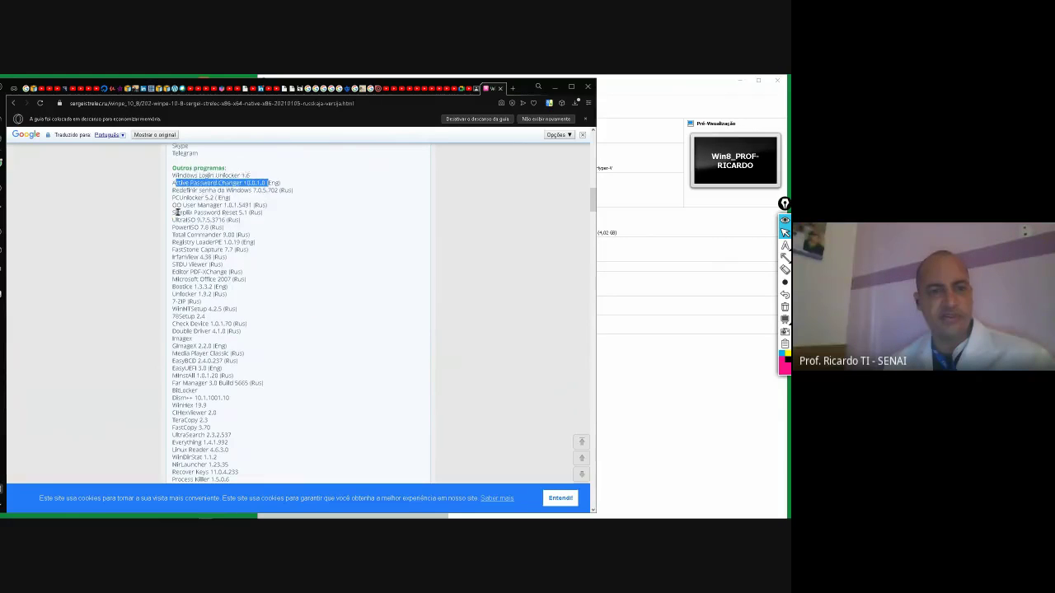
mouse_move(174, 212)
mouse_down()
mouse_move(251, 212)
mouse_move(174, 213)
mouse_up()
click(252, 212)
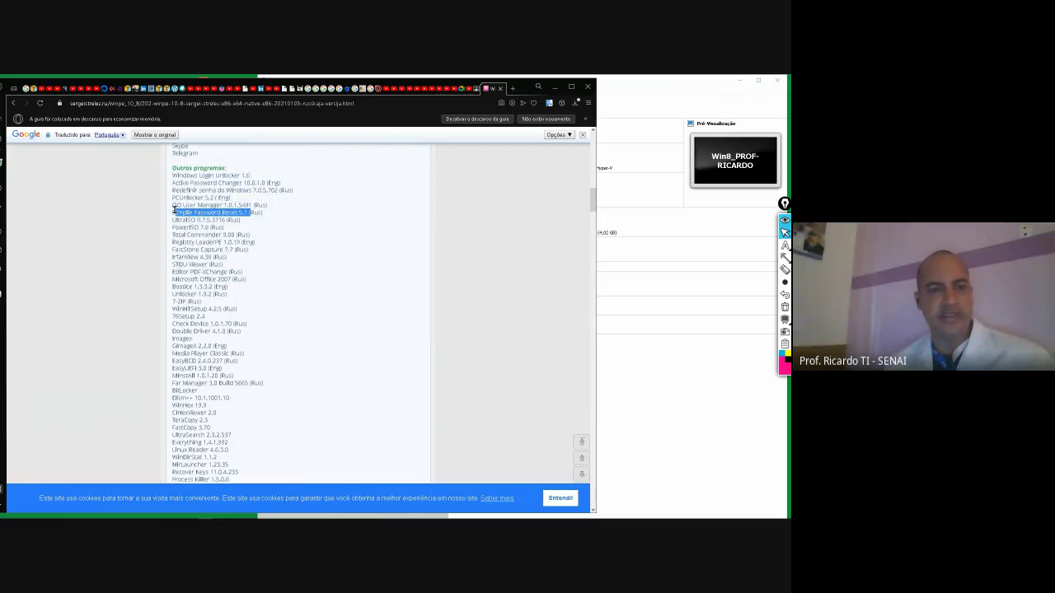
click(233, 234)
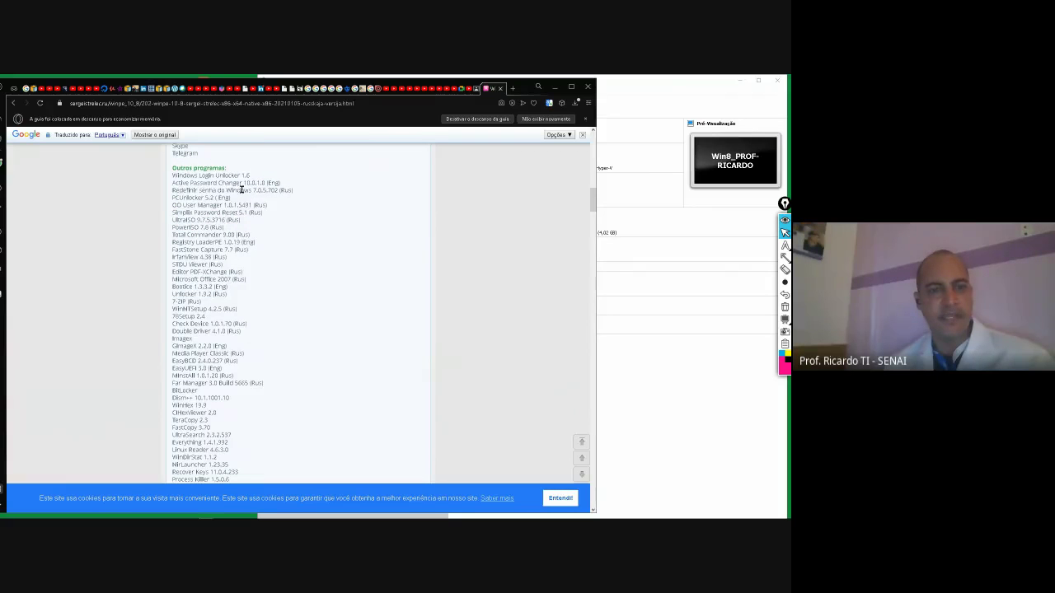
drag(251, 190, 172, 182)
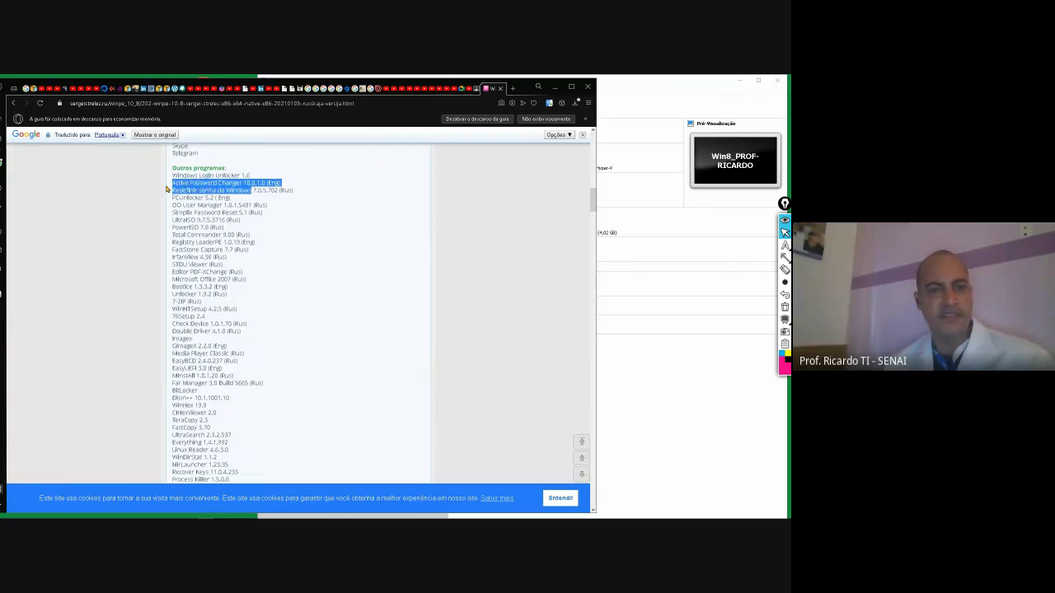
click(200, 226)
Highlight the viewers from Irfanview to STDU Viewer and continue down to the Show/hide sections.
drag(199, 257, 221, 264)
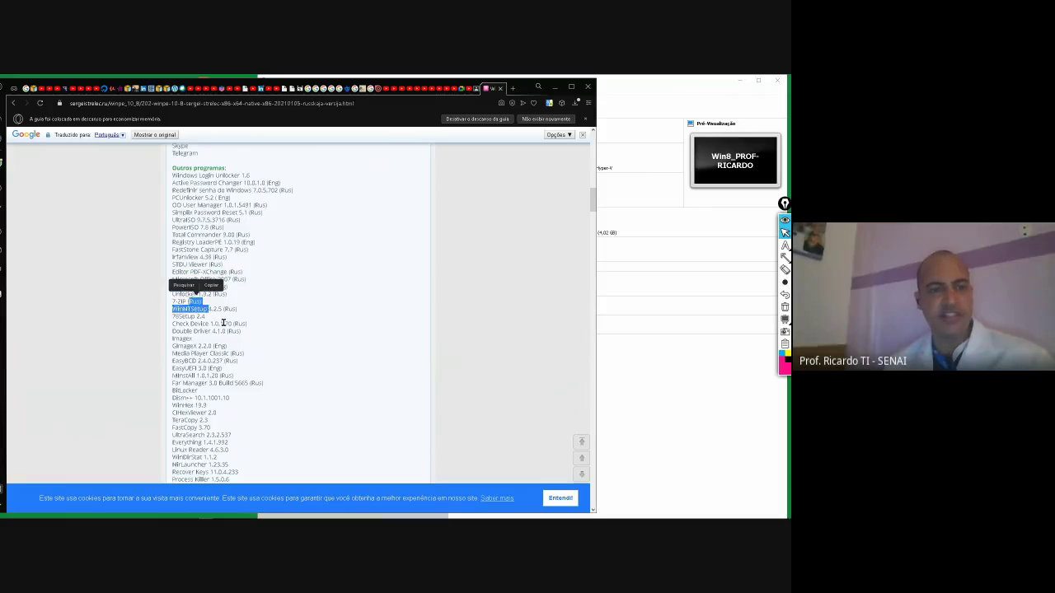
scroll(189, 304, down, 2)
drag(172, 261, 252, 356)
scroll(252, 356, down, 2)
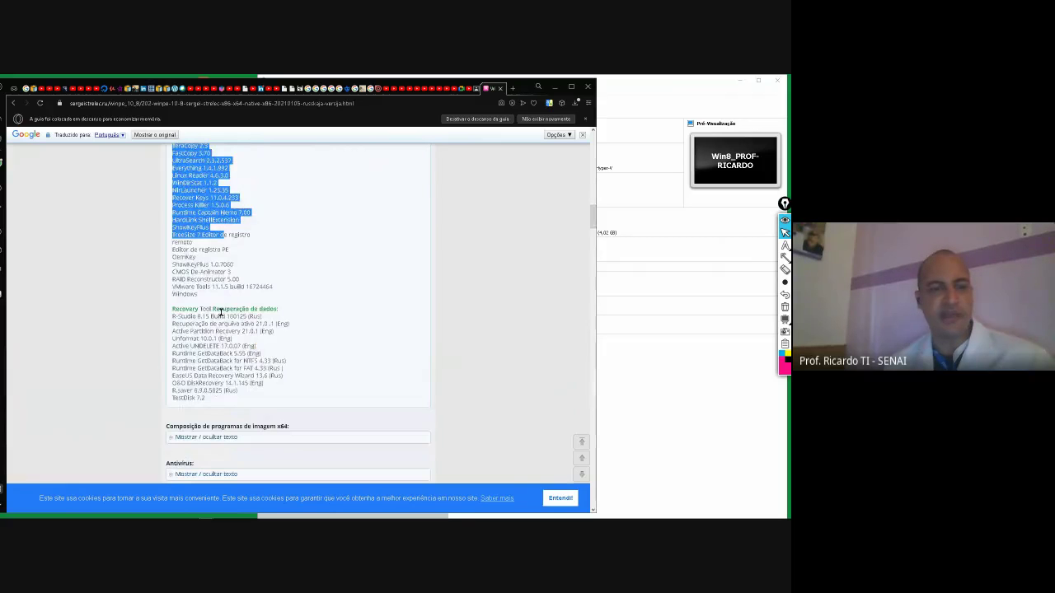
drag(172, 318, 288, 380)
scroll(288, 335, down, 4)
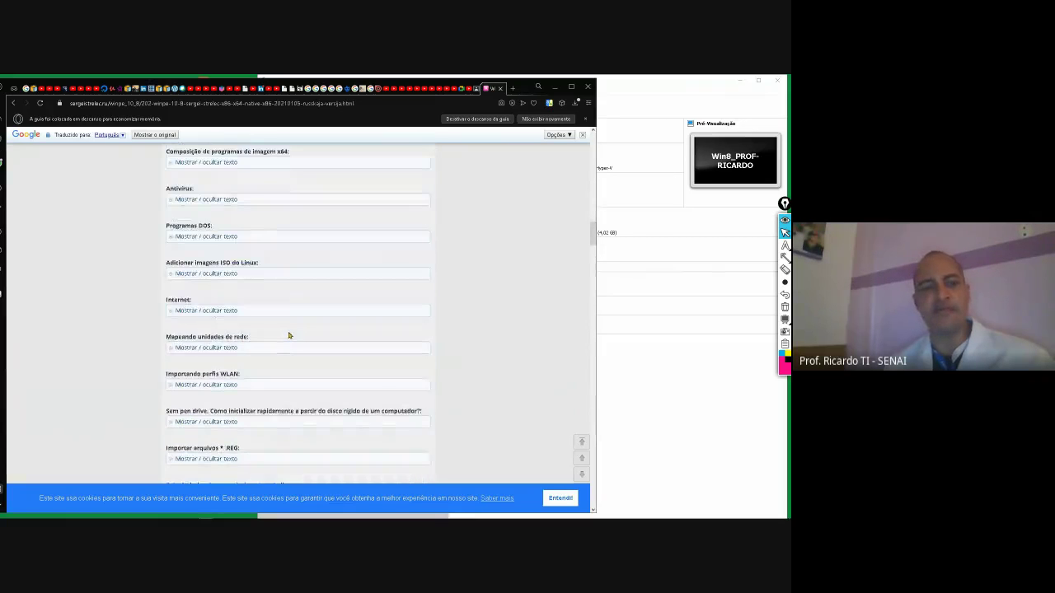
scroll(288, 336, up, 15)
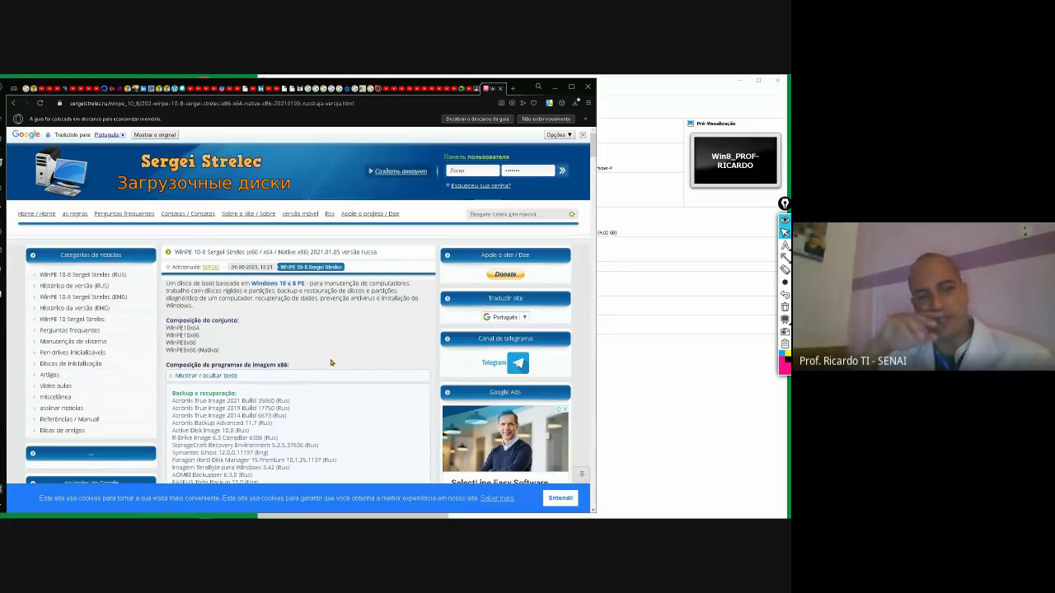
Scroll back to the top of the translated WinPE 10-8 article, showing header and categories.
scroll(394, 383, down, 5)
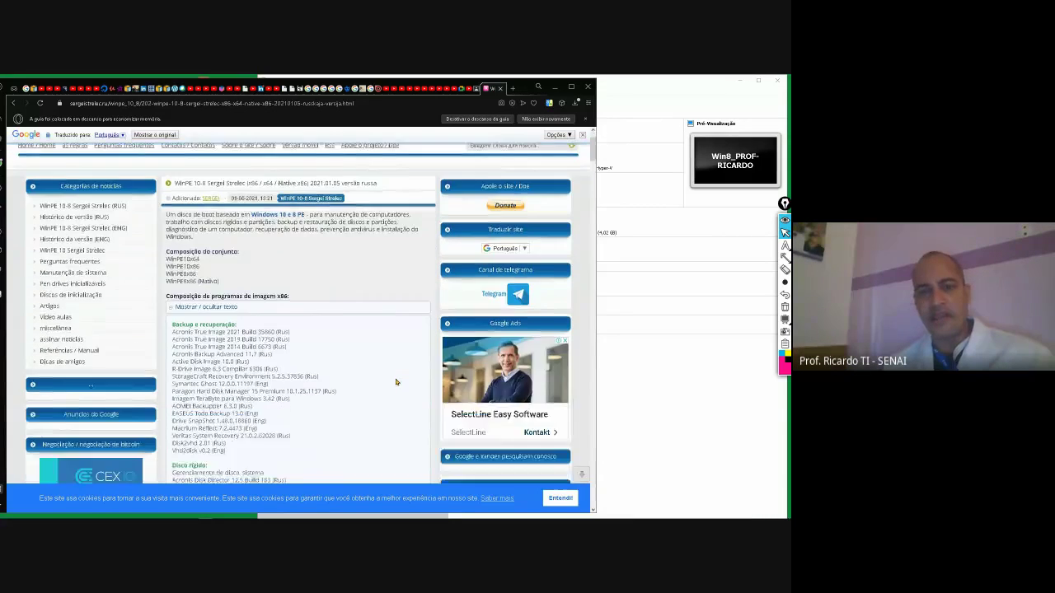
scroll(401, 364, up, 5)
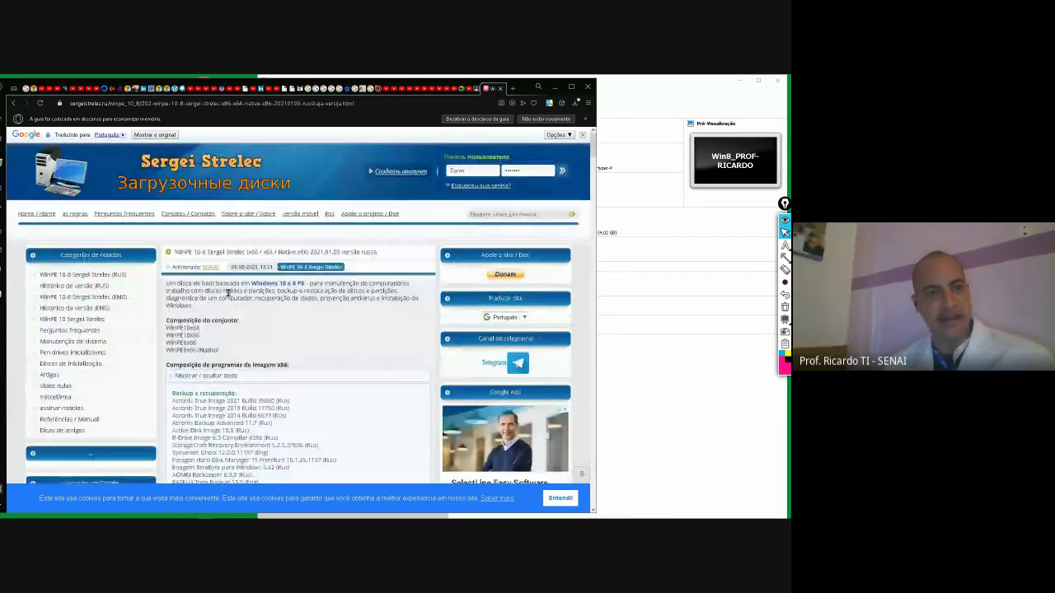
scroll(304, 352, down, 3)
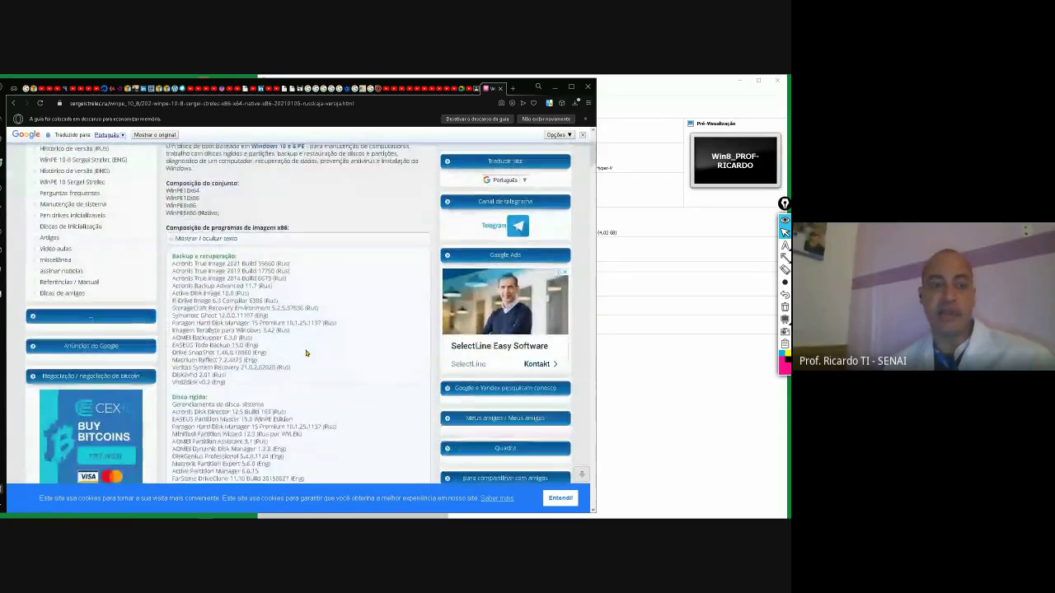
scroll(306, 353, up, 3)
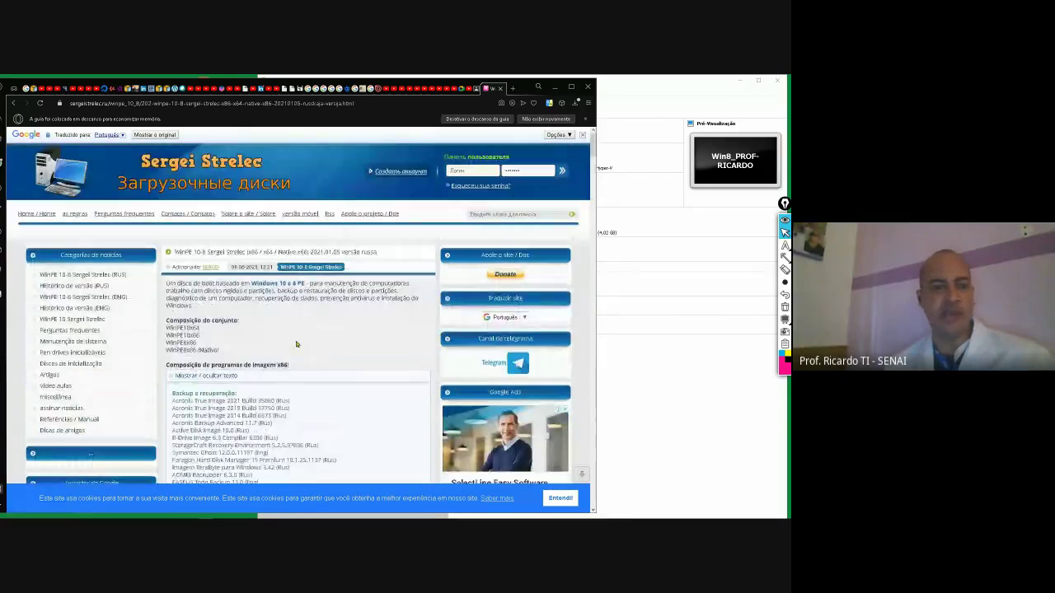
click(83, 311)
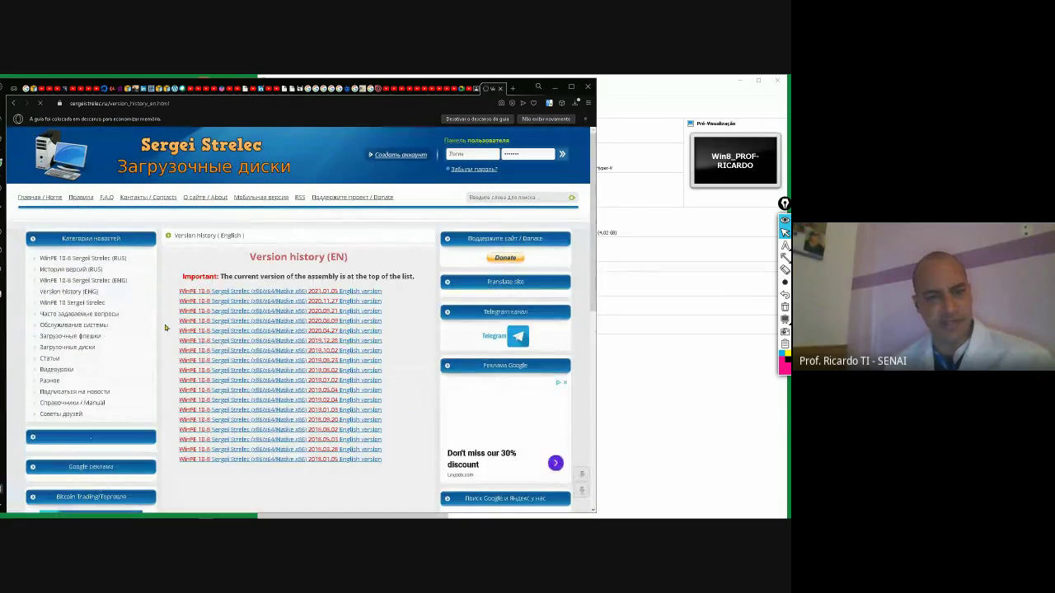
scroll(301, 392, down, 3)
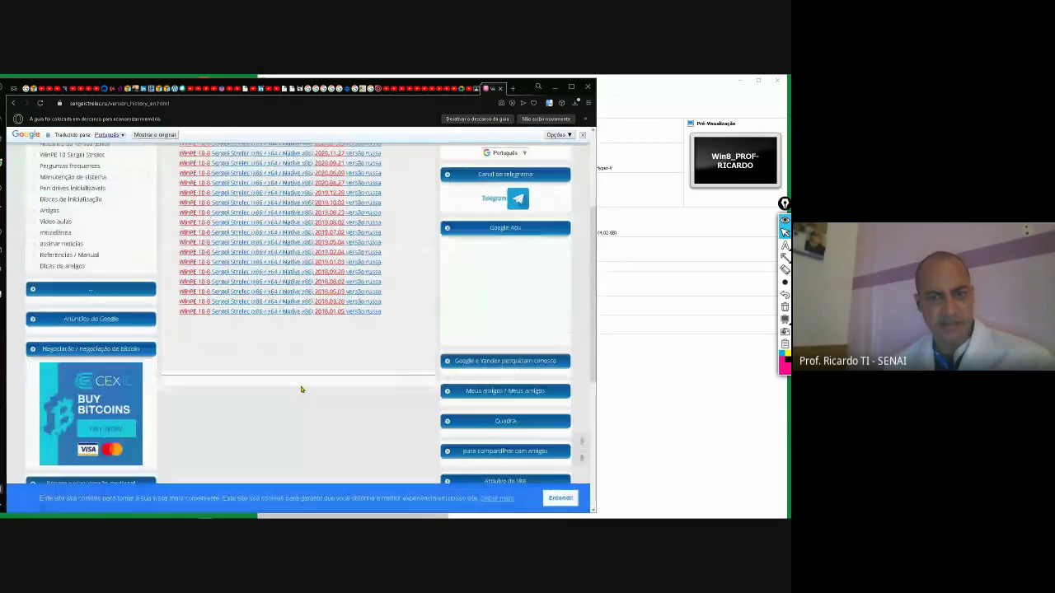
scroll(210, 365, up, 3)
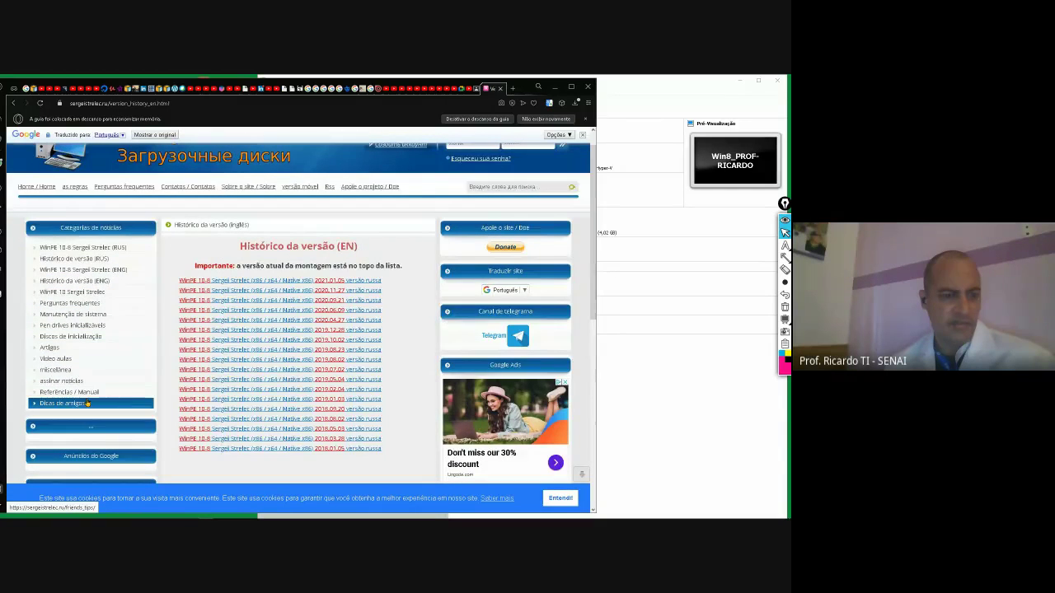
scroll(86, 403, down, 5)
scroll(211, 407, up, 3)
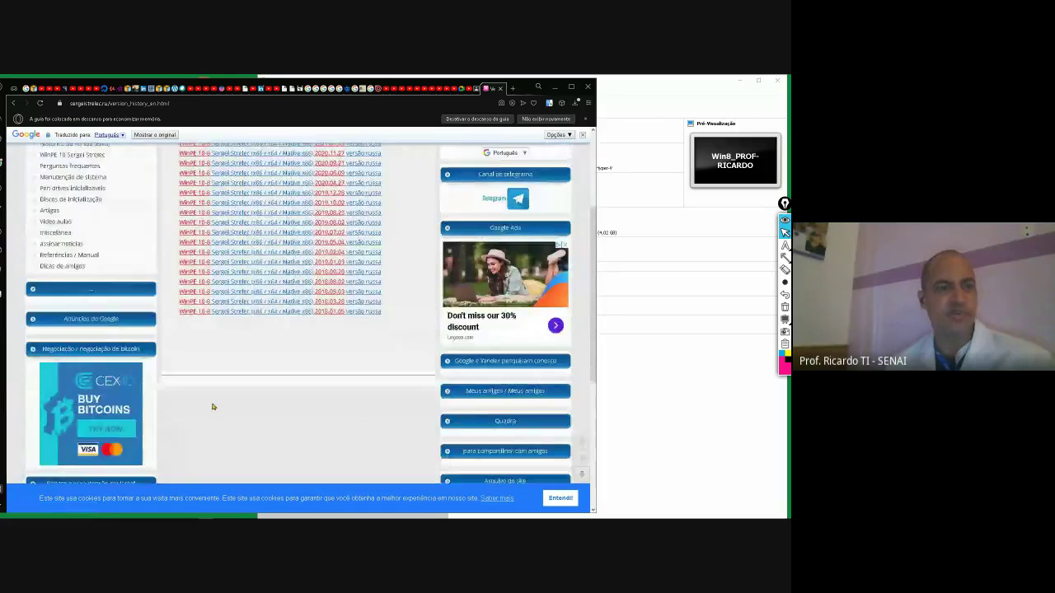
scroll(212, 407, up, 2)
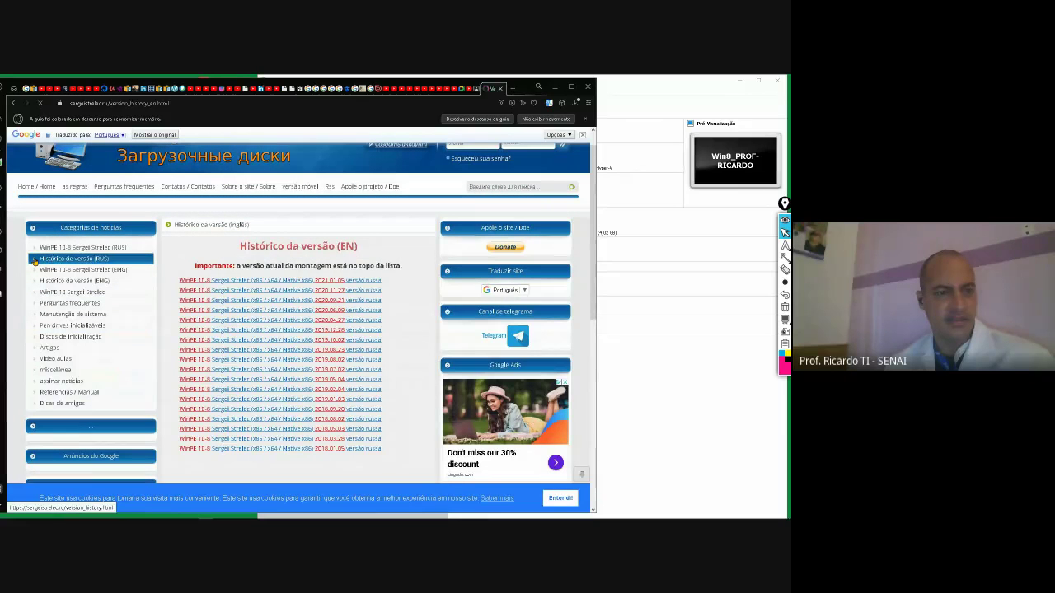
click(36, 260)
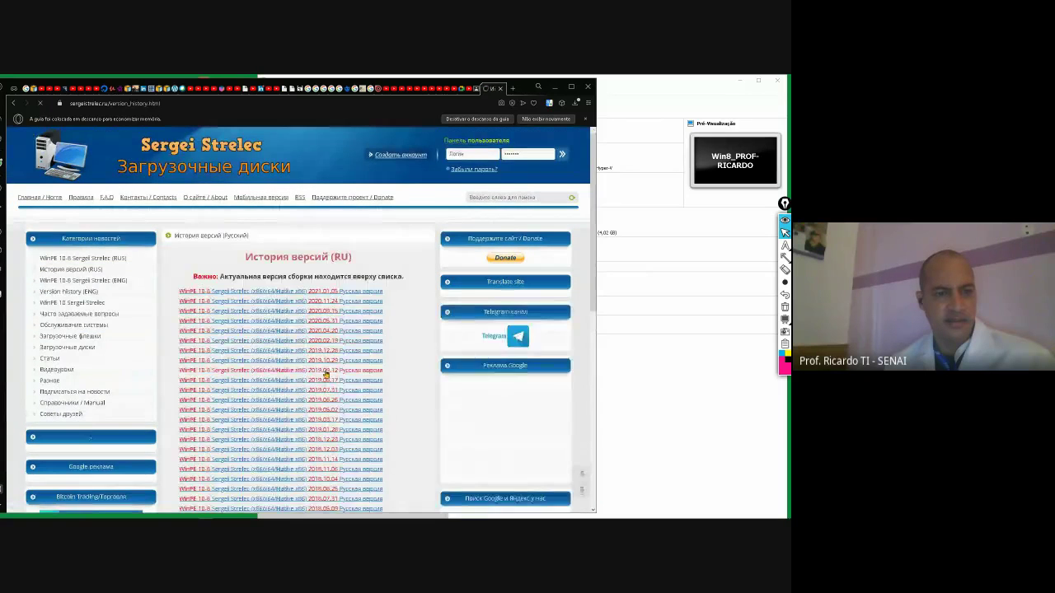
scroll(327, 374, down, 10)
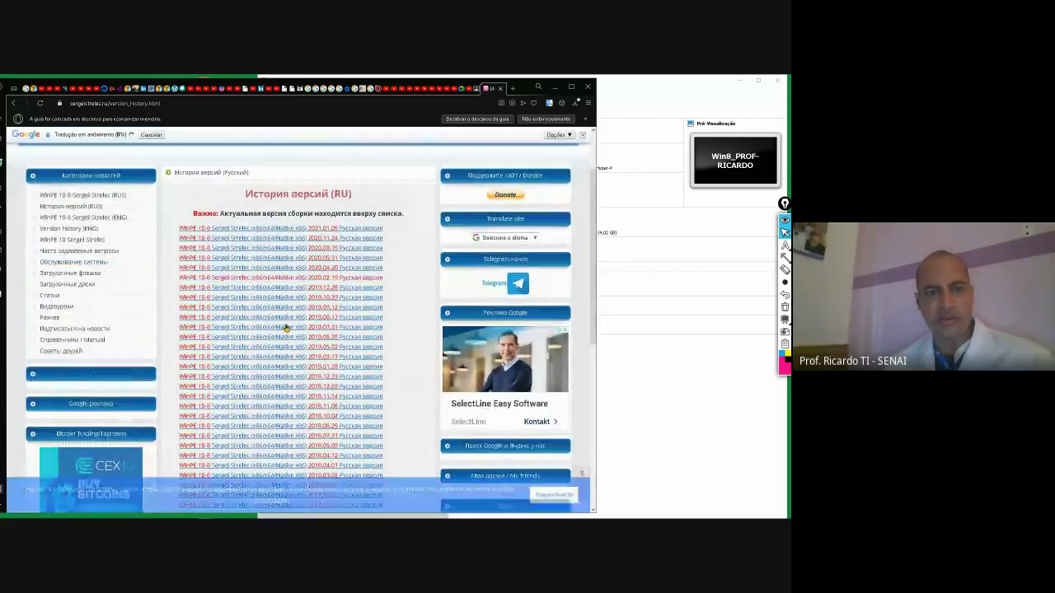
scroll(294, 313, down, 5)
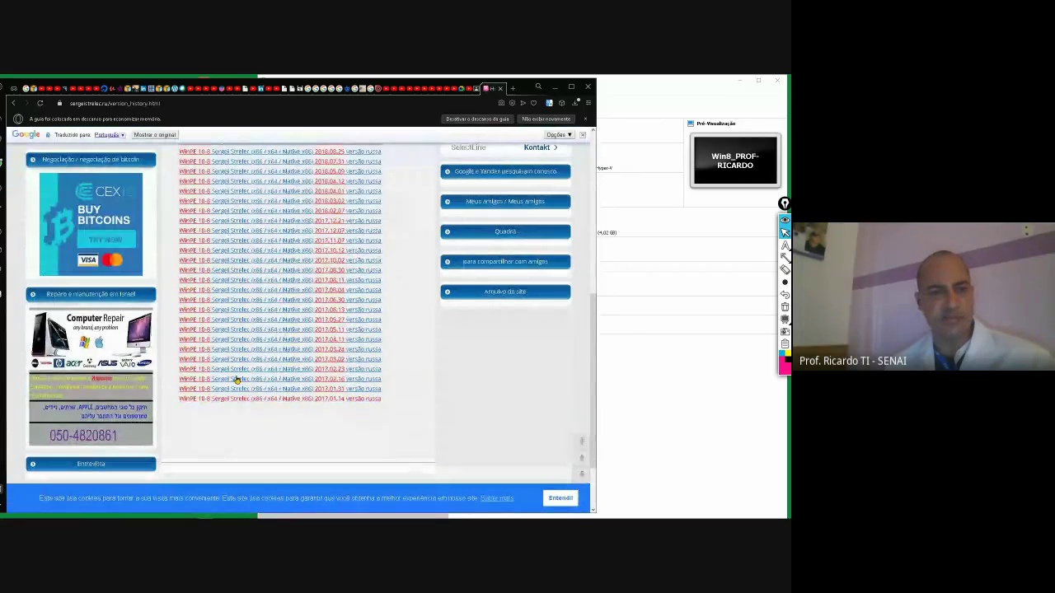
scroll(201, 411, up, 1)
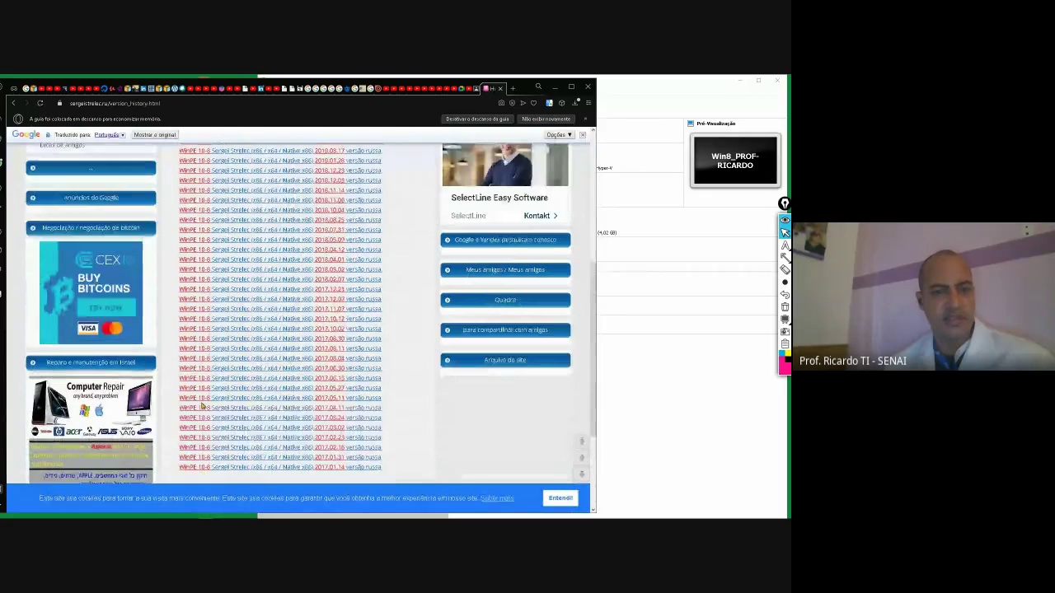
scroll(206, 390, up, 3)
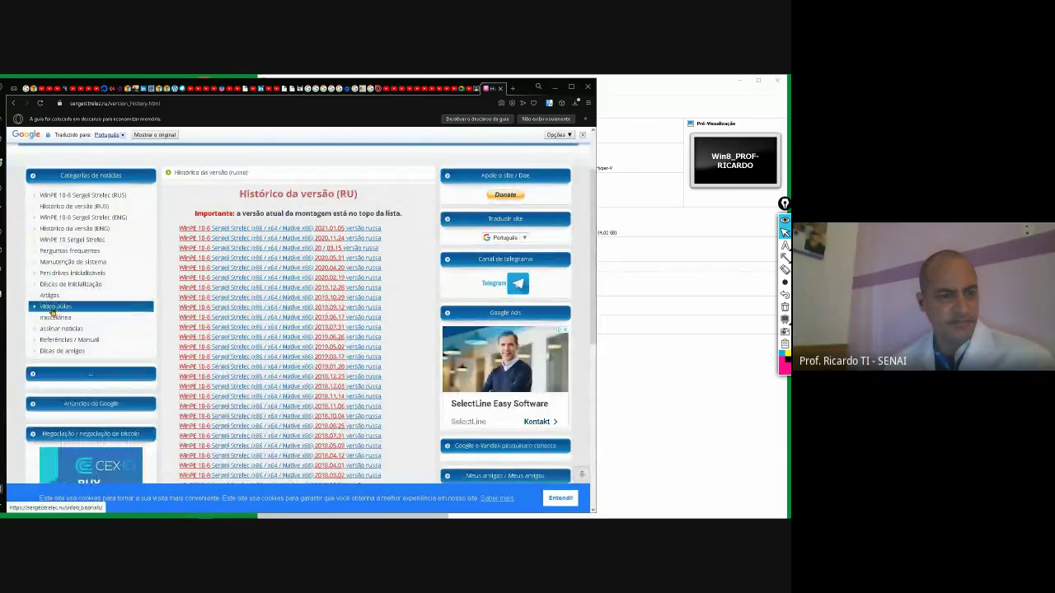
scroll(66, 256, up, 1)
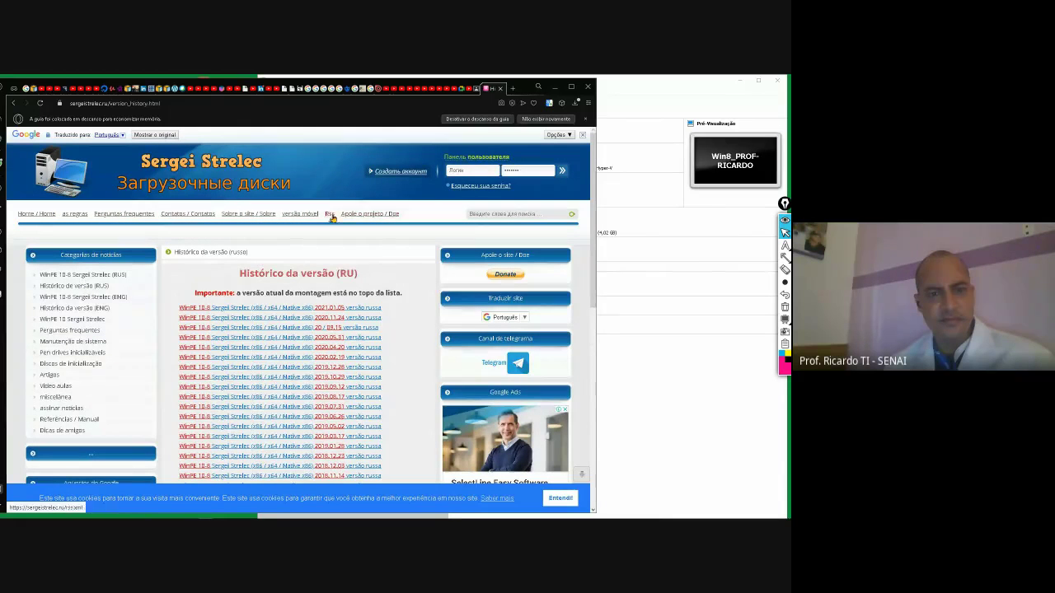
Visit Home and Version history (ENG), then open the WinPE 10-8 Sergei Strelec (ENG) section.
click(33, 216)
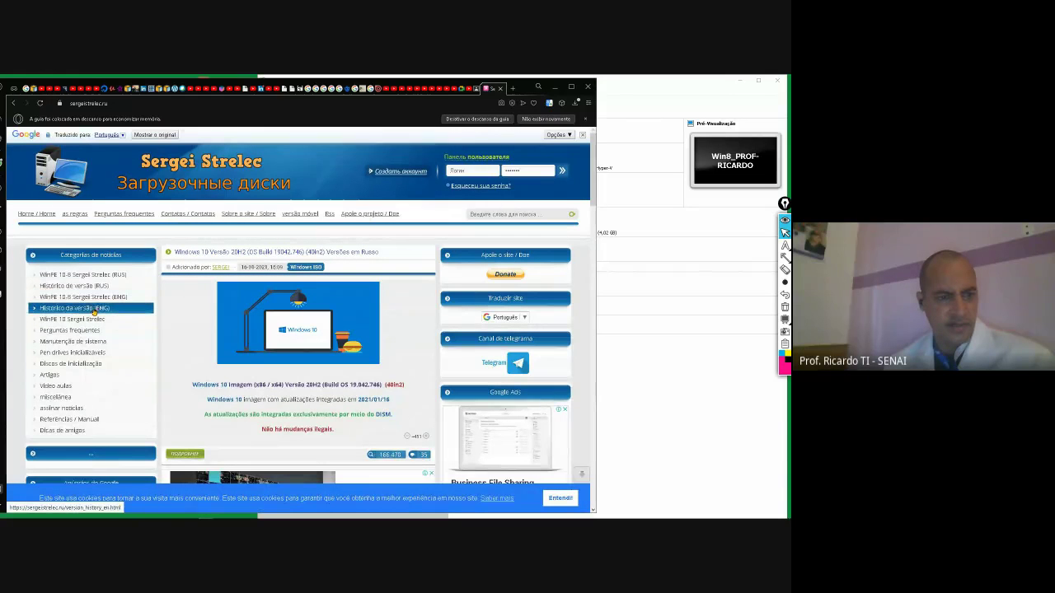
click(52, 313)
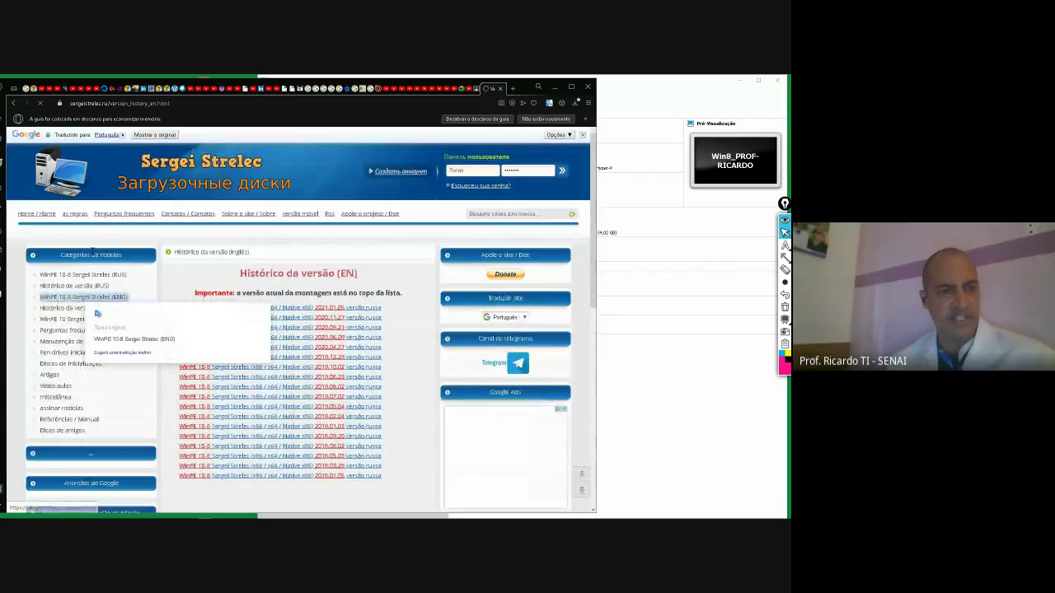
click(45, 214)
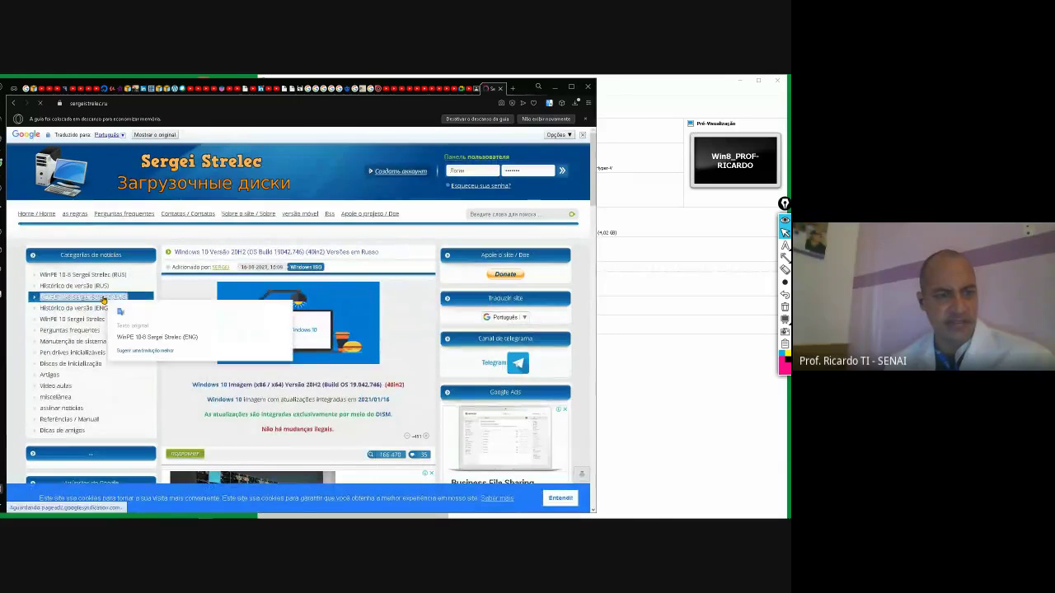
click(101, 299)
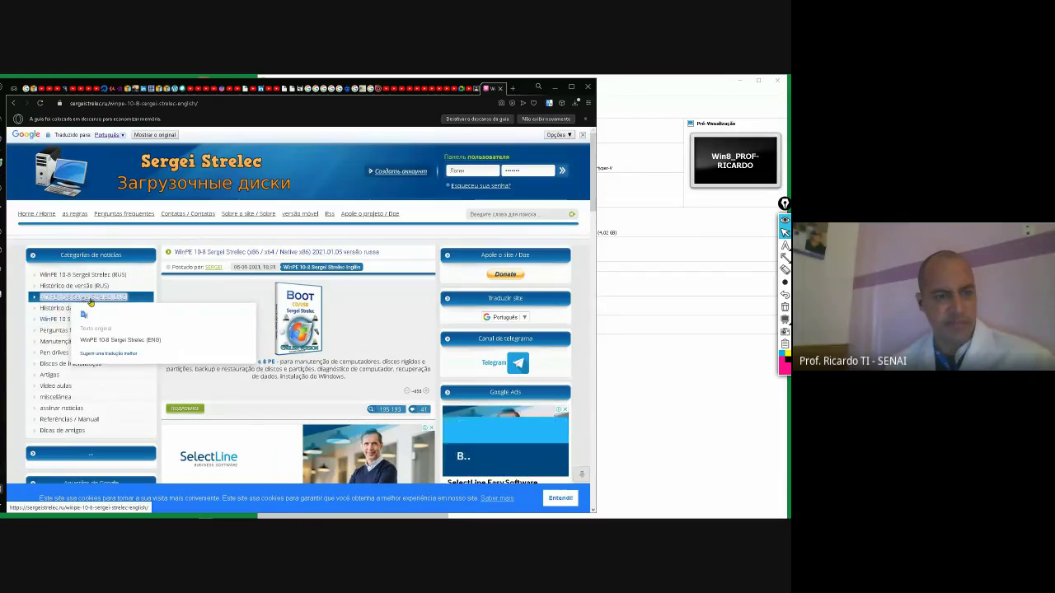
Open the full WinPE 10-8 English post and view a gallery screenshot on FastPic.
click(93, 300)
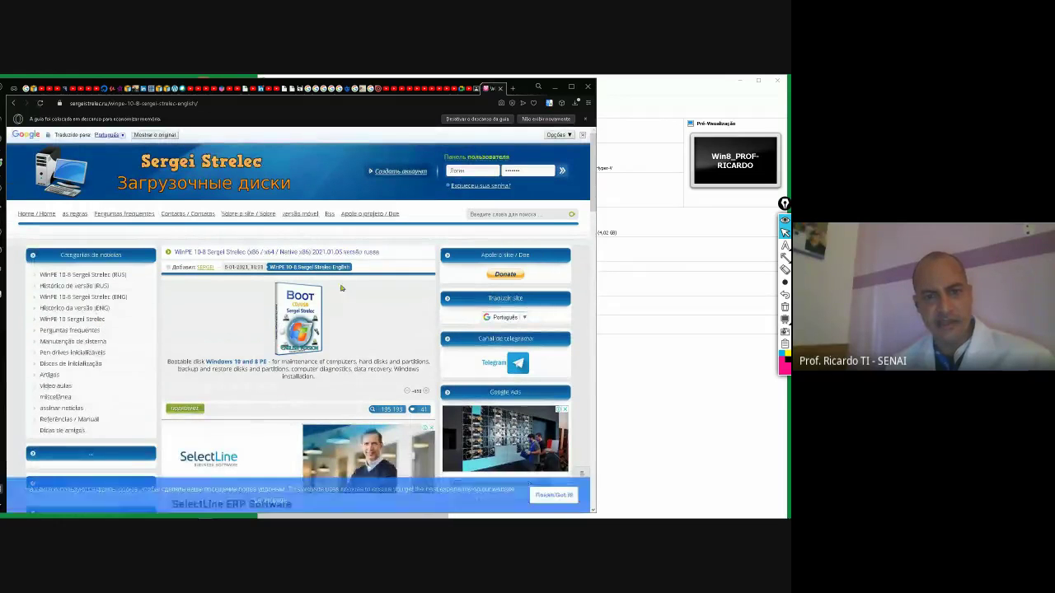
click(183, 411)
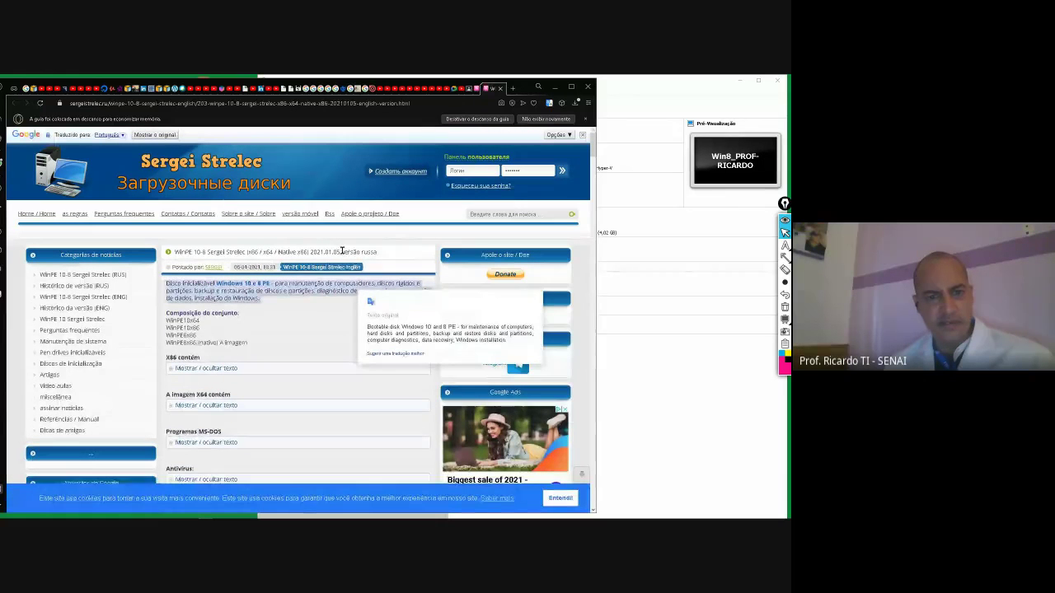
scroll(274, 323, down, 15)
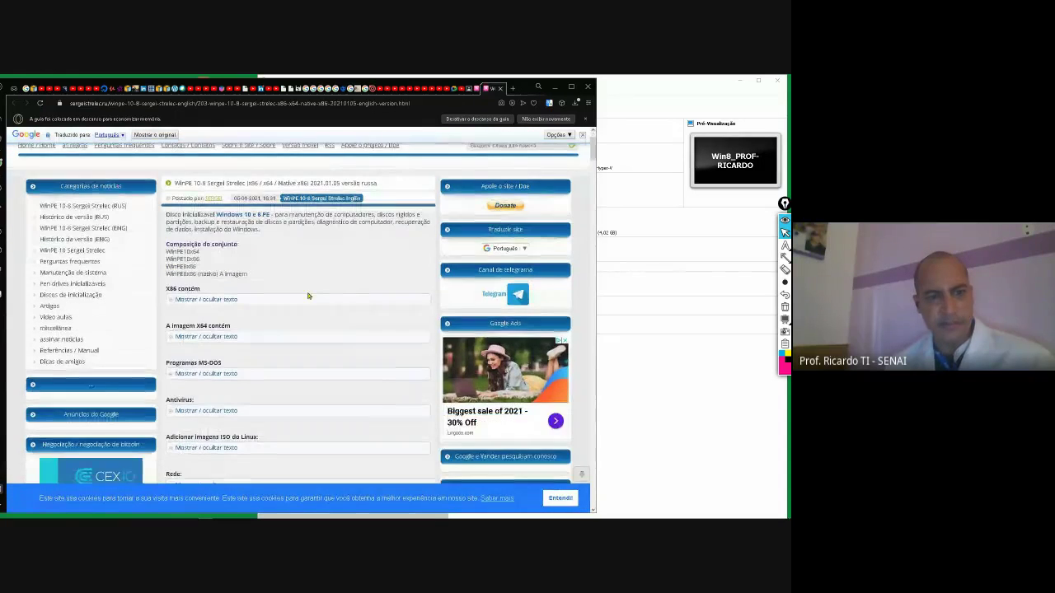
scroll(323, 314, down, 3)
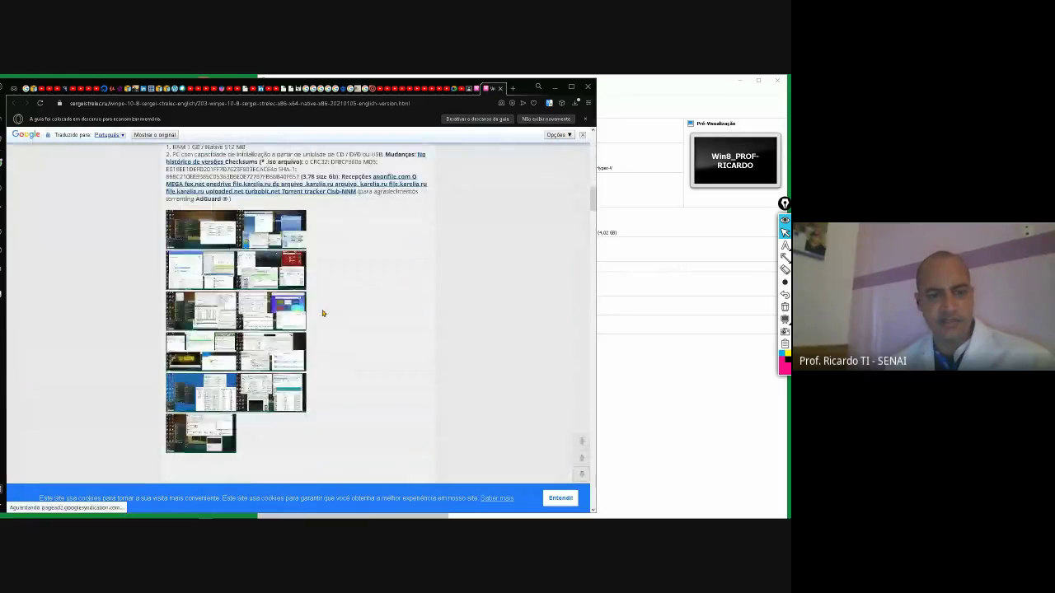
click(258, 269)
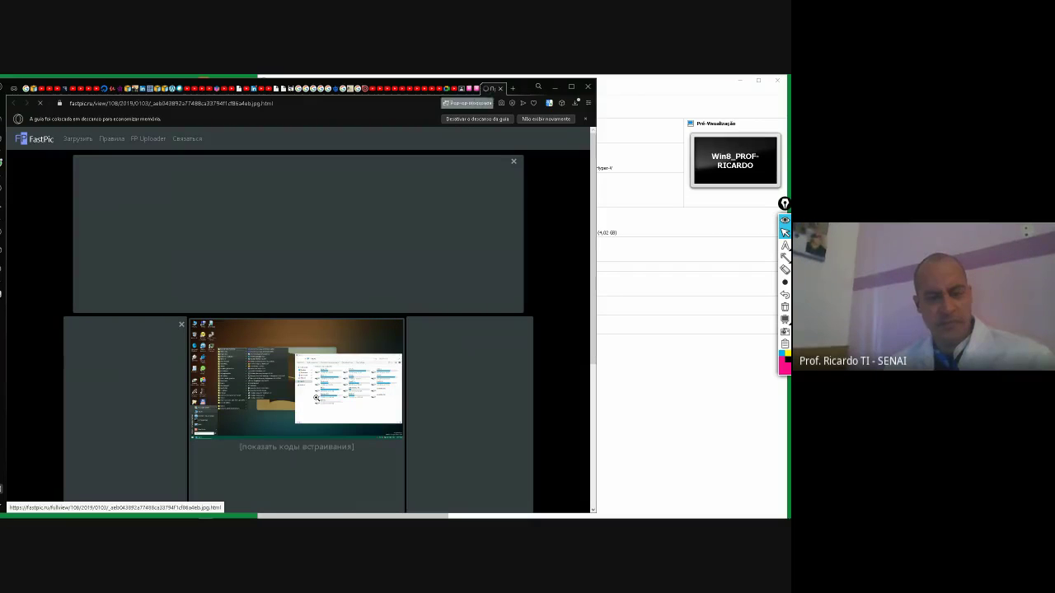
Open the linked WinPE desktop screenshot on FastPic and view it at full size.
click(316, 398)
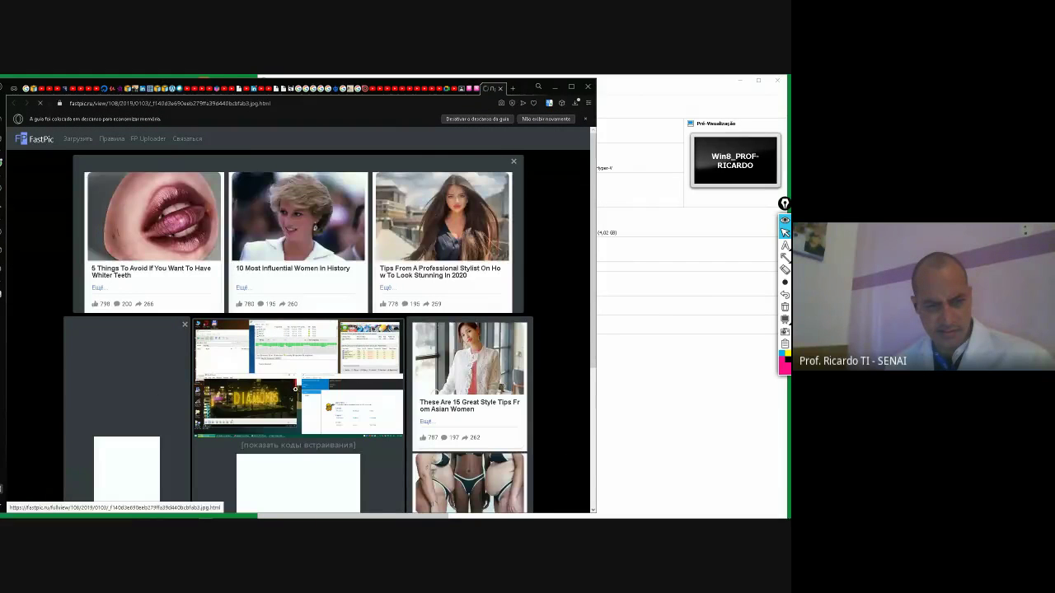
scroll(293, 379, down, 2)
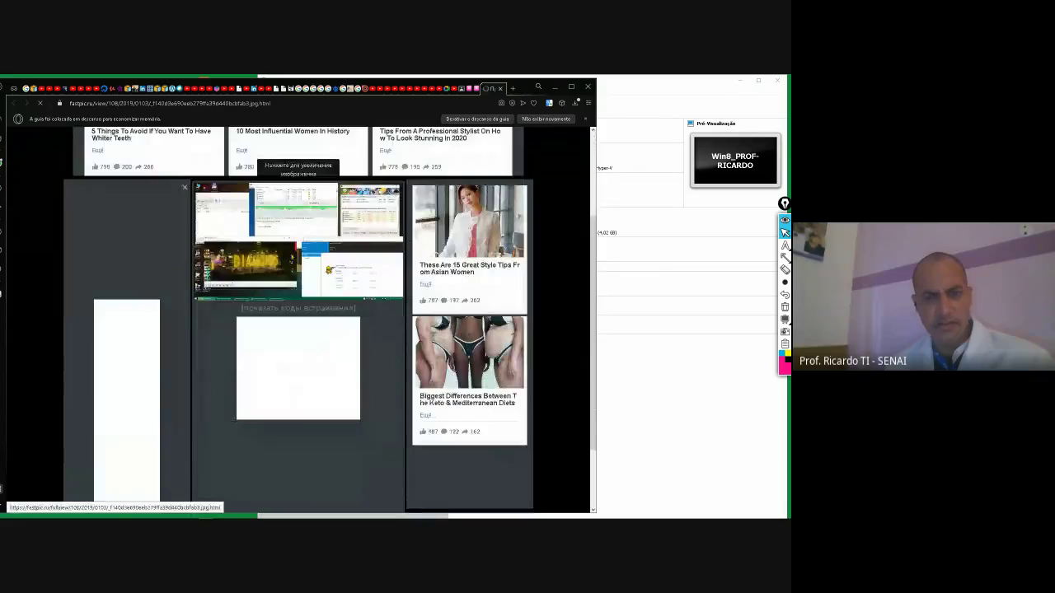
click(291, 258)
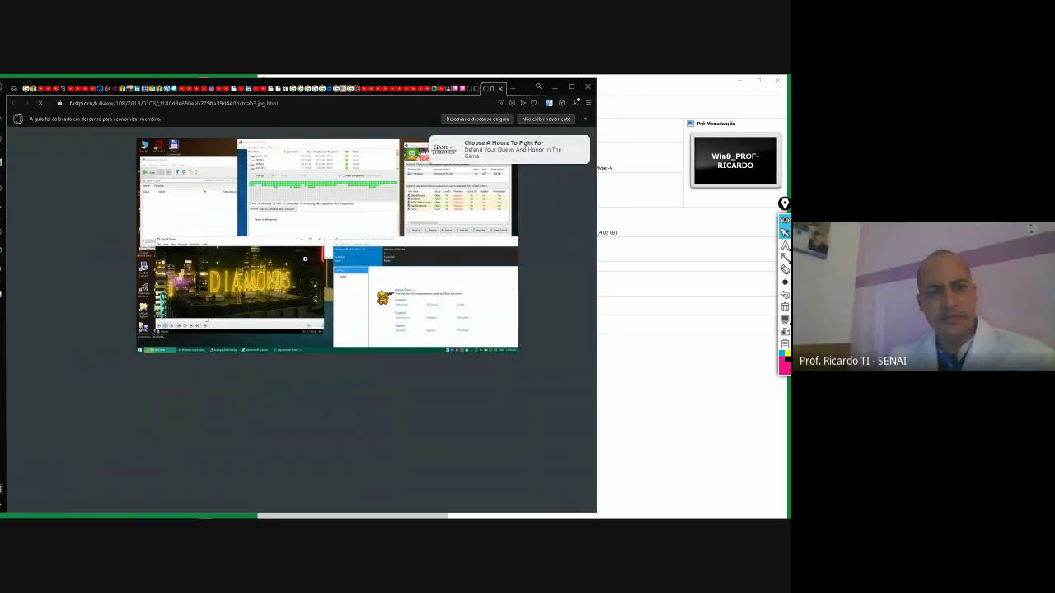
scroll(360, 276, up, 3)
scroll(353, 392, up, 2)
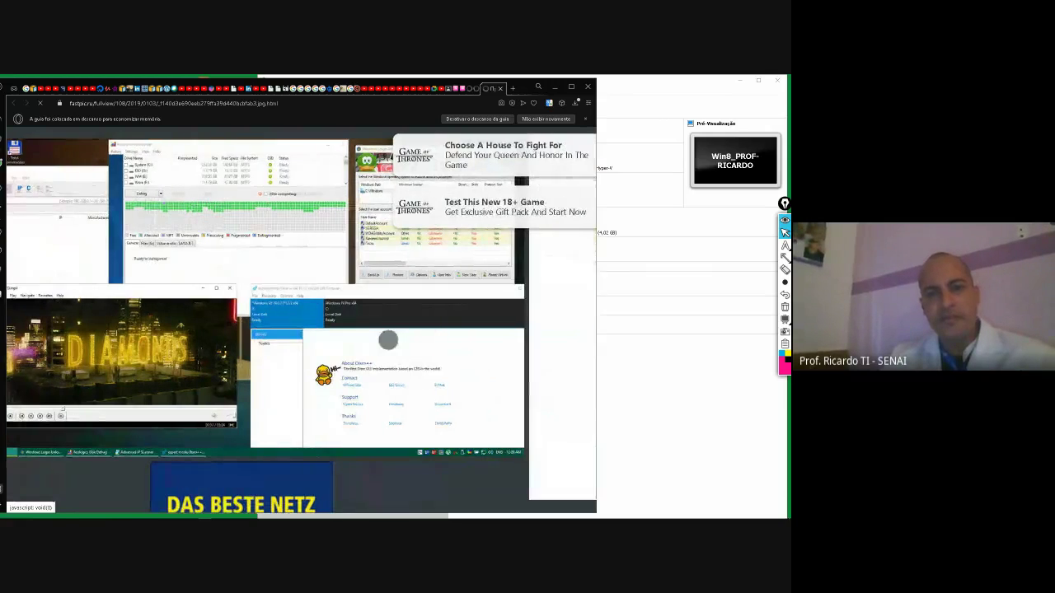
scroll(302, 318, down, 1)
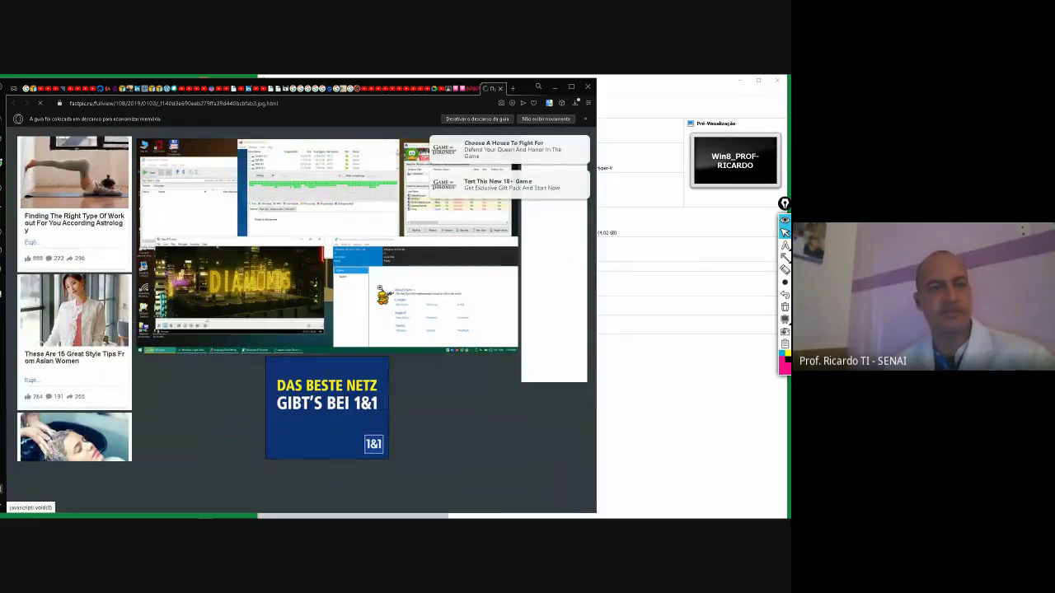
Close the FastPic, ad and Strelec tabs in Opera GX and minimize the browser.
click(500, 89)
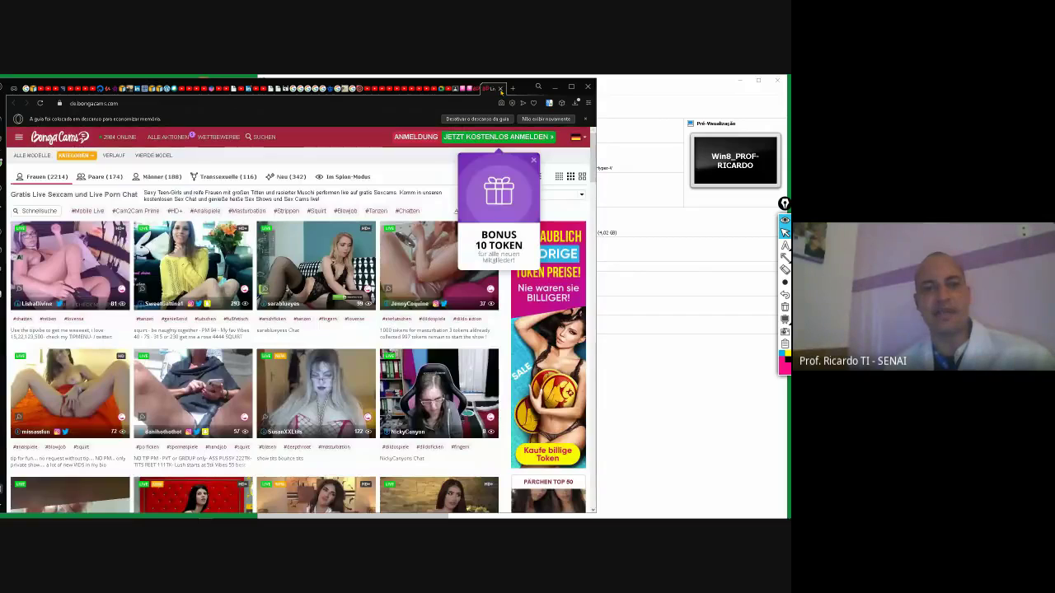
click(500, 88)
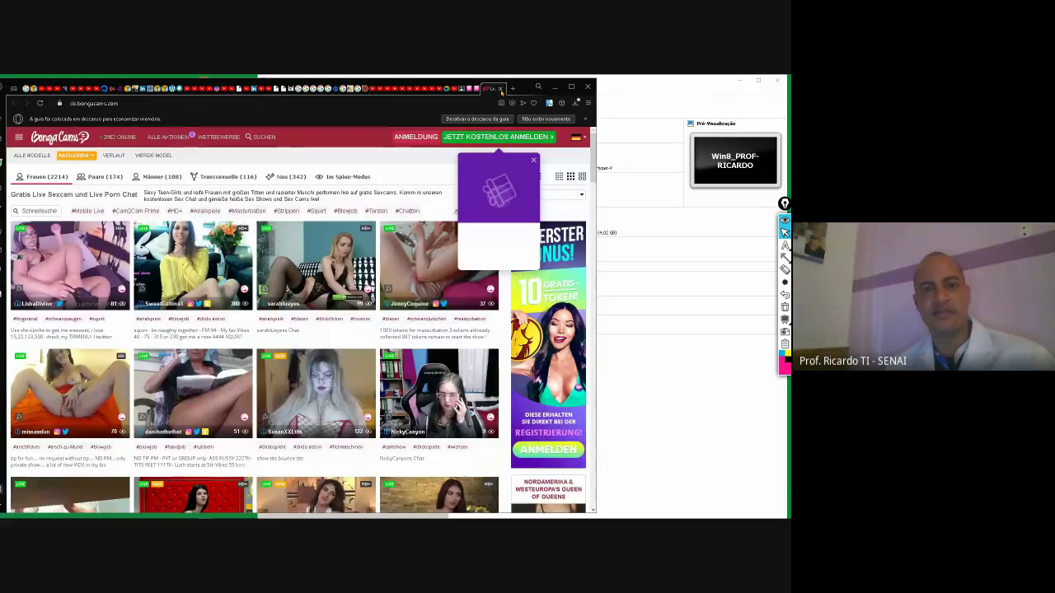
click(500, 89)
click(500, 88)
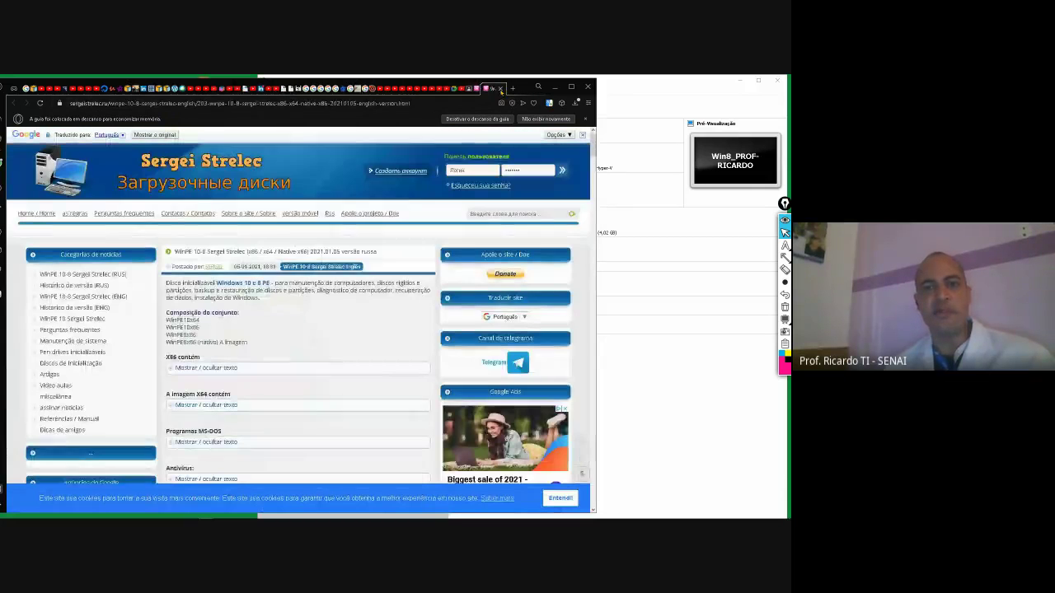
click(500, 88)
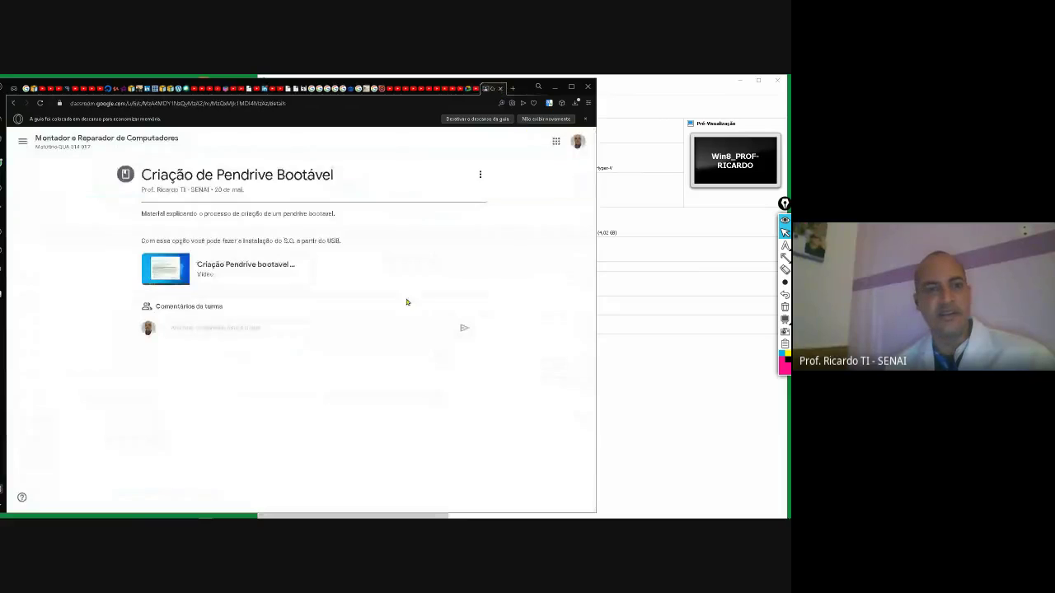
click(554, 86)
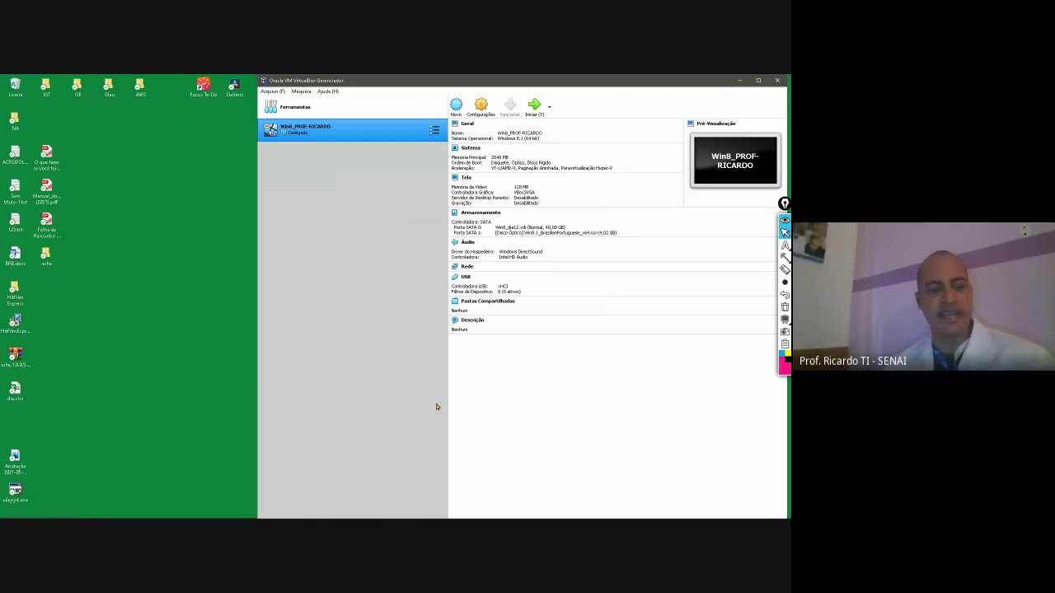
Dismiss the Start menu and minimize the VirtualBox Manager window to reveal the host desktop.
key(super)
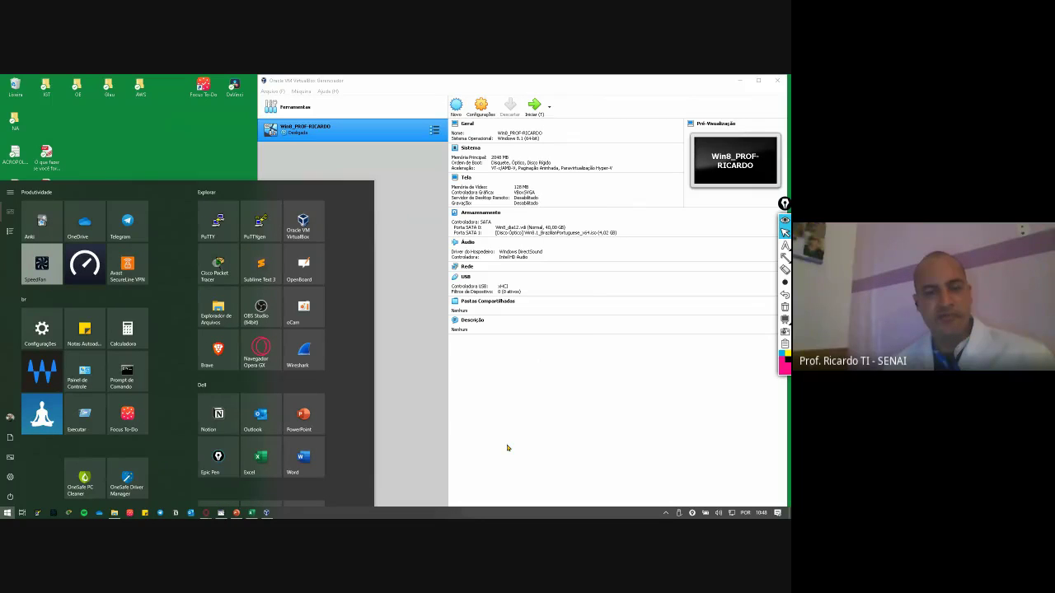
click(739, 81)
click(739, 81)
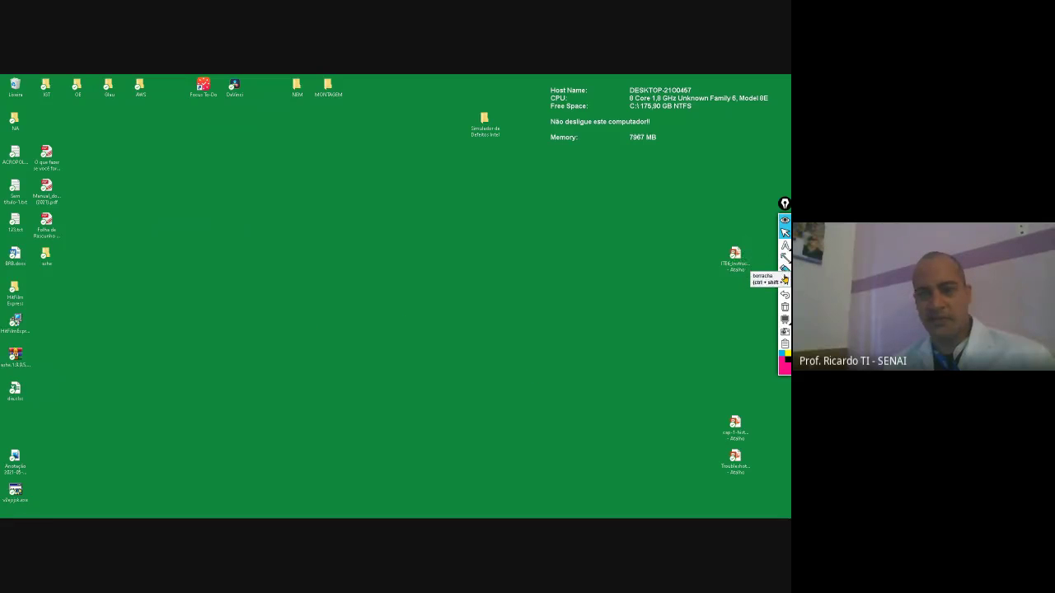
mouse_move(784, 245)
click(195, 212)
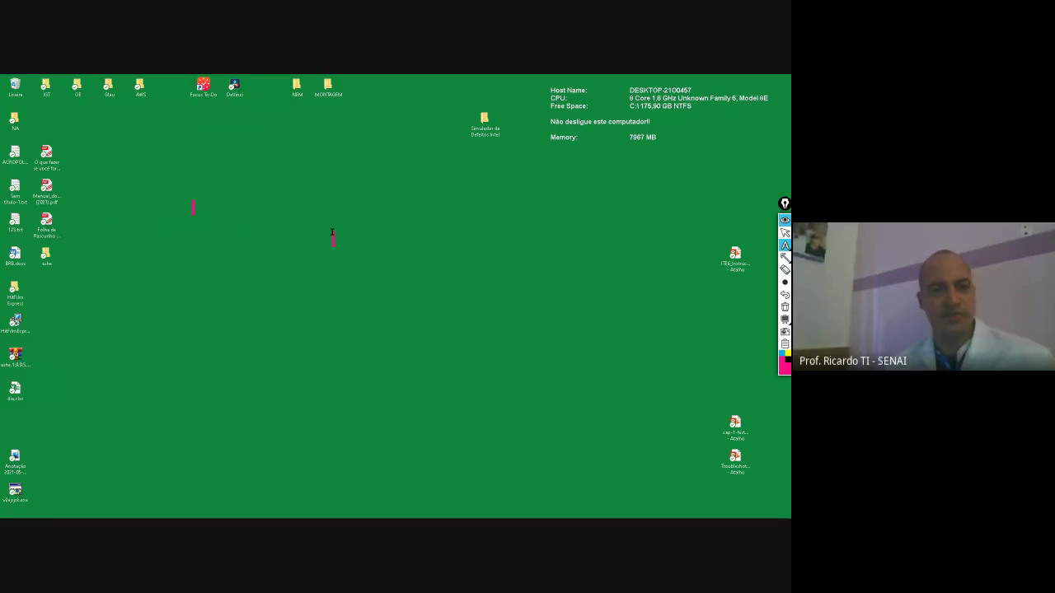
text(LINUX)
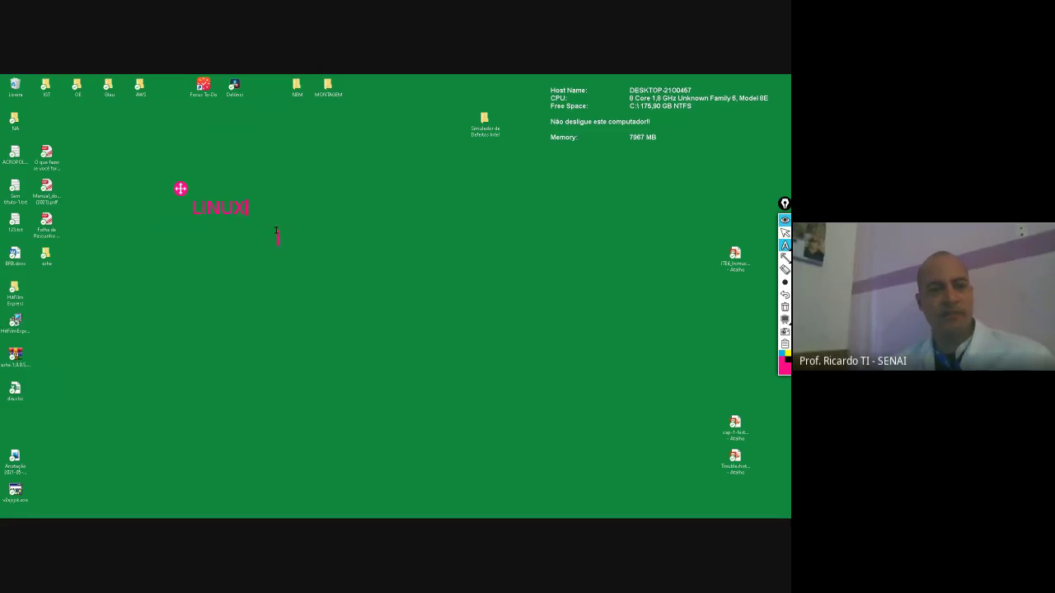
scroll(276, 233, up, 3)
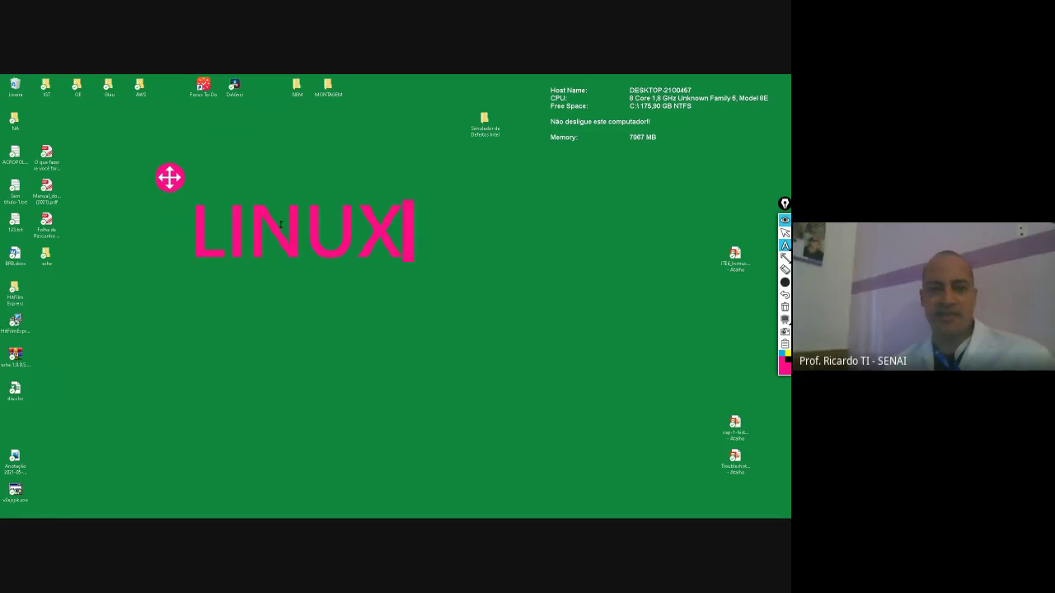
click(784, 233)
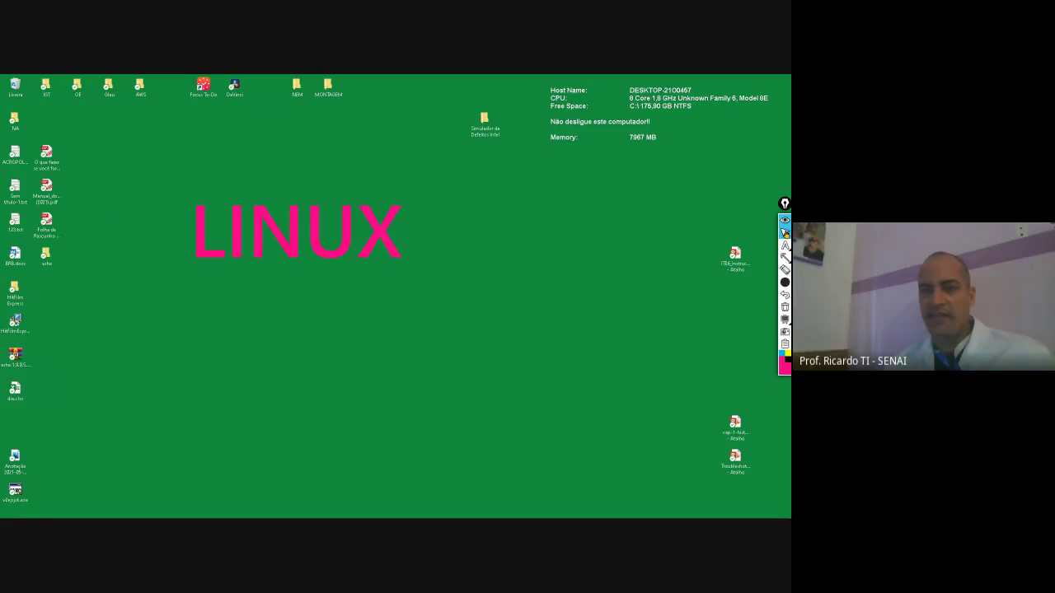
click(784, 307)
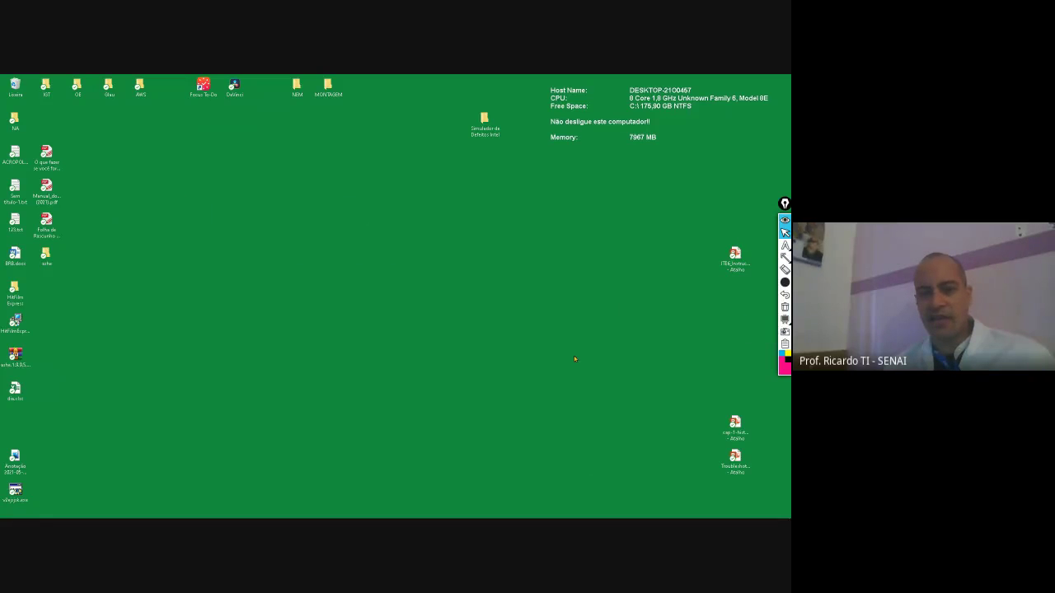
key(super)
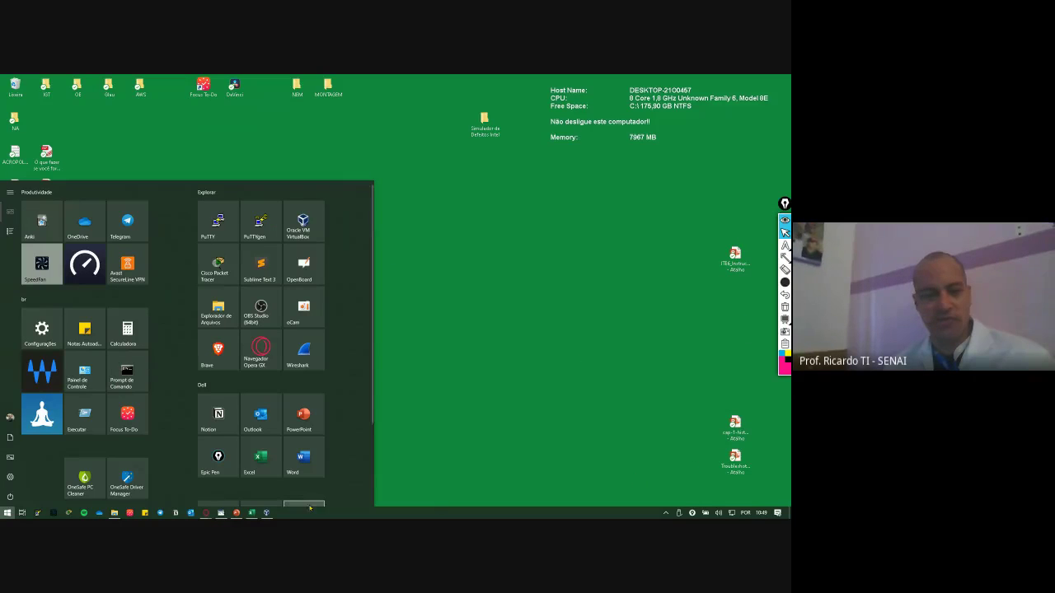
Bring the VirtualBox Manager window to the front from the taskbar.
mouse_move(267, 512)
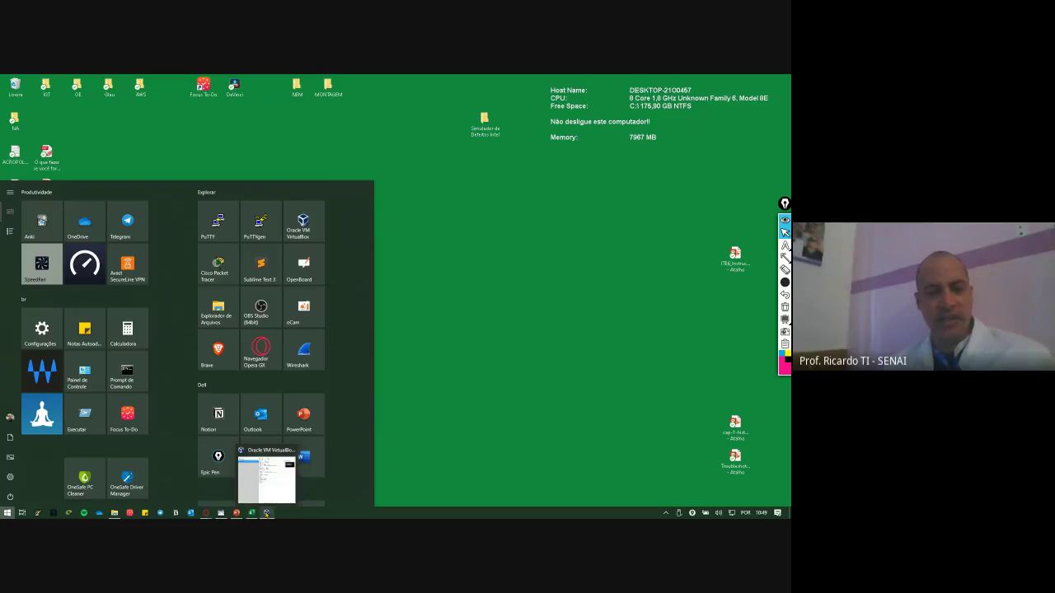
click(274, 493)
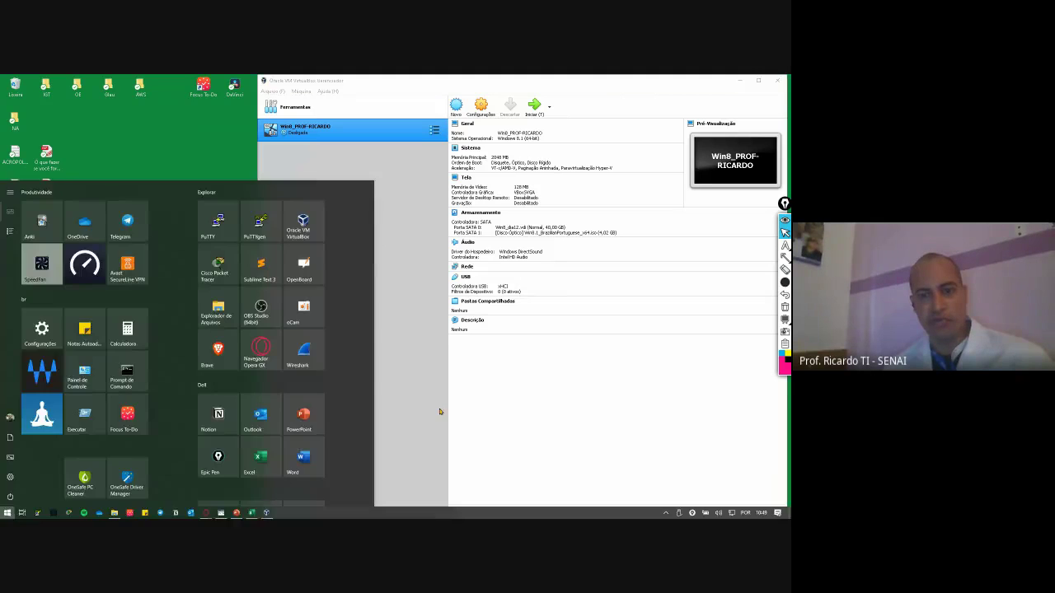
click(420, 368)
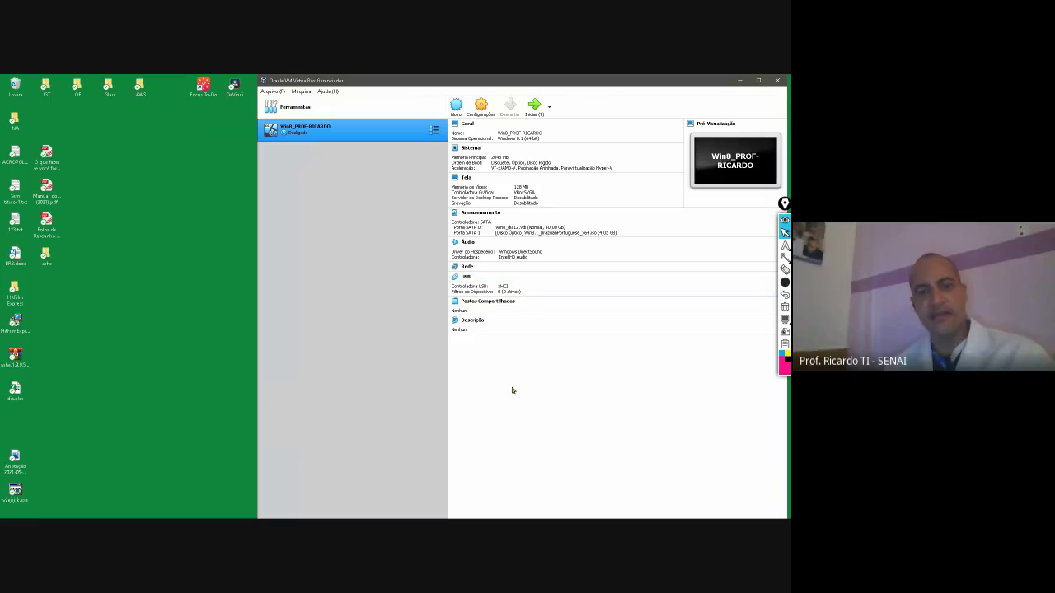
Open File Explorer on This PC and select the OS (C:) drive.
key(super)
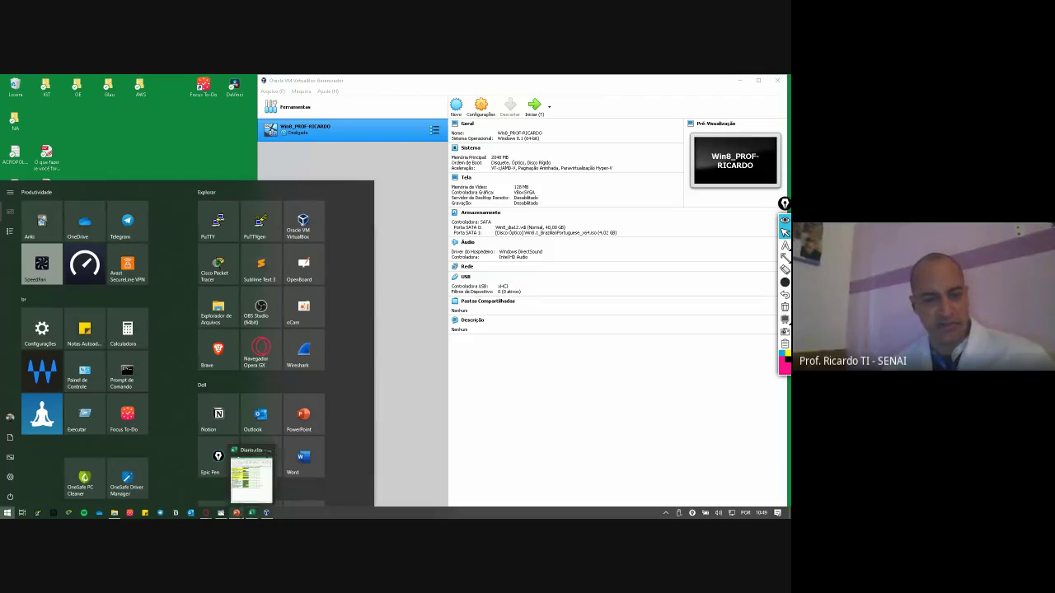
click(109, 515)
click(233, 265)
Open the MMA folder on OS (C:) and sort its files by size, largest first.
double_click(233, 265)
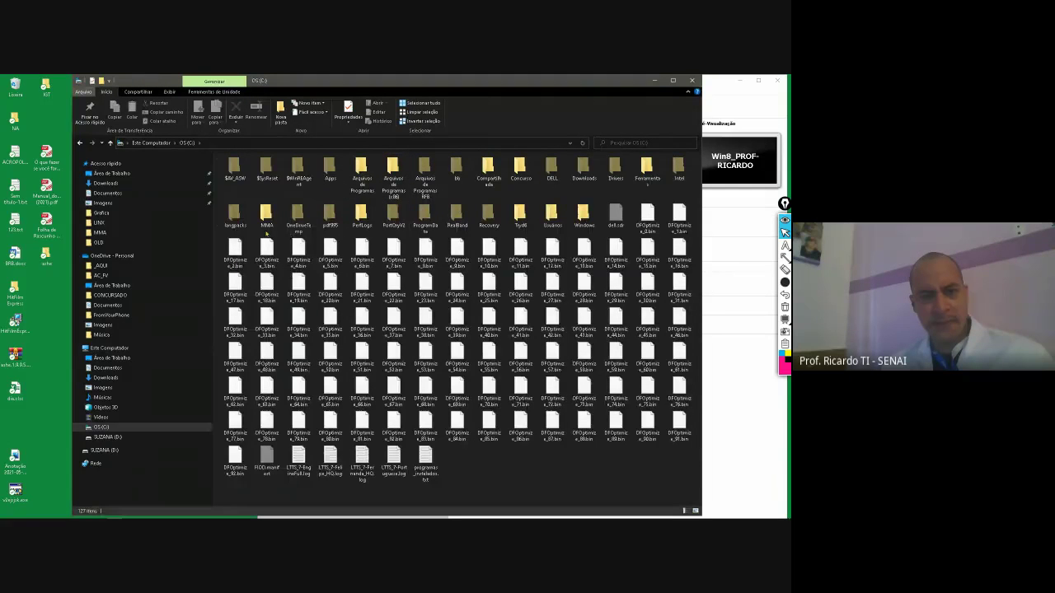
double_click(266, 223)
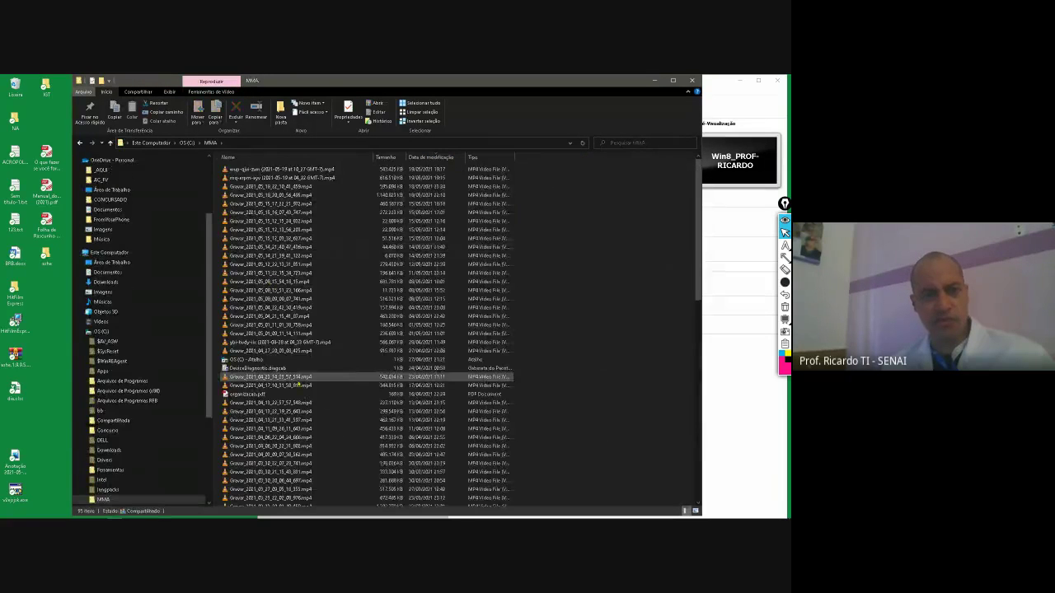
scroll(298, 384, down, 15)
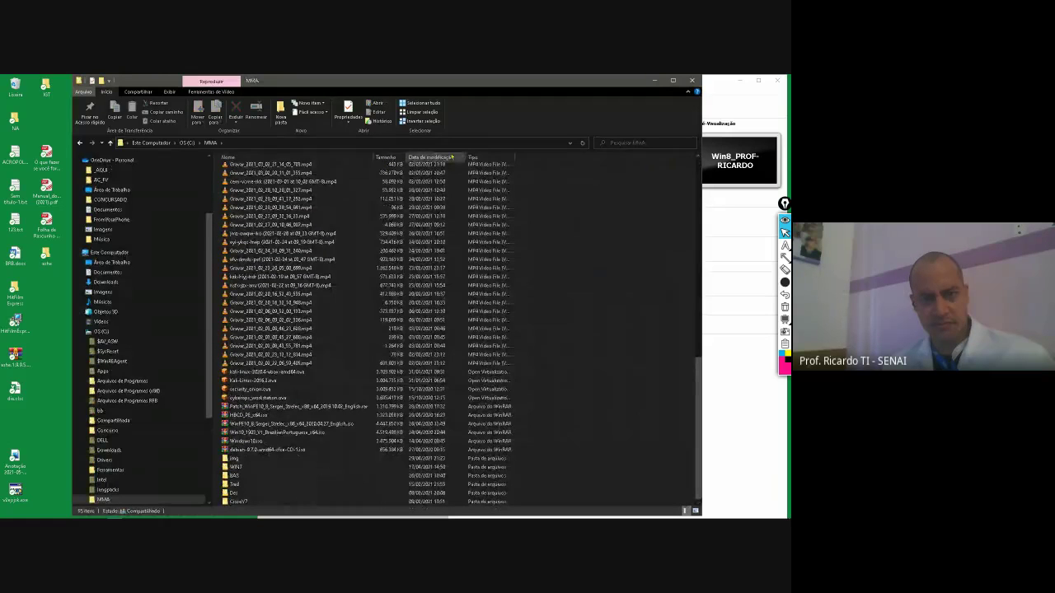
click(387, 157)
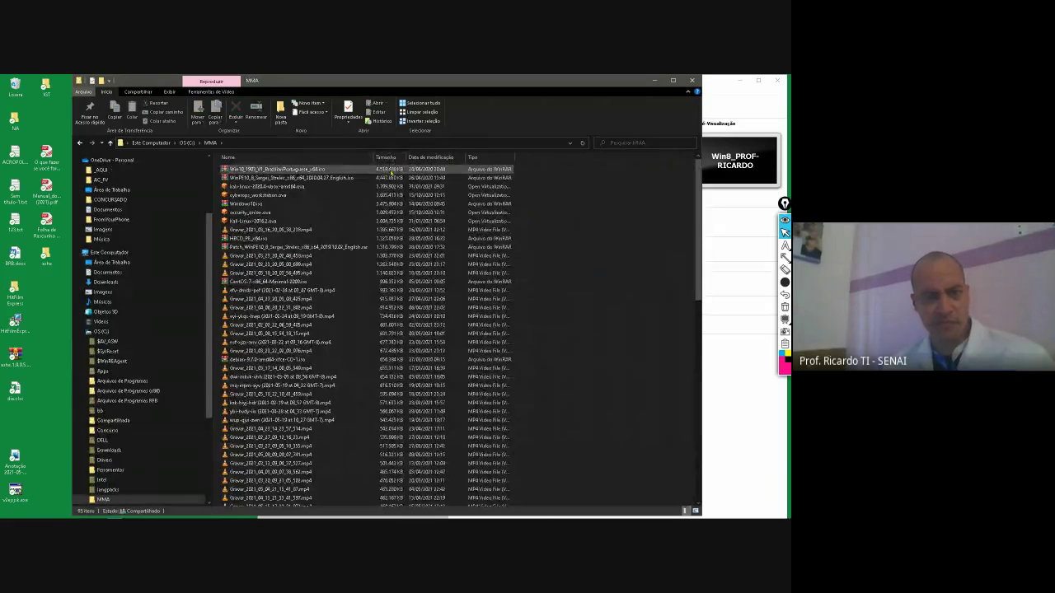
Check the Windows 10 1903, CentOS-7, debian-9.7.0 and kali-linux-2020.4 image sizes, then minimize Explorer.
click(299, 170)
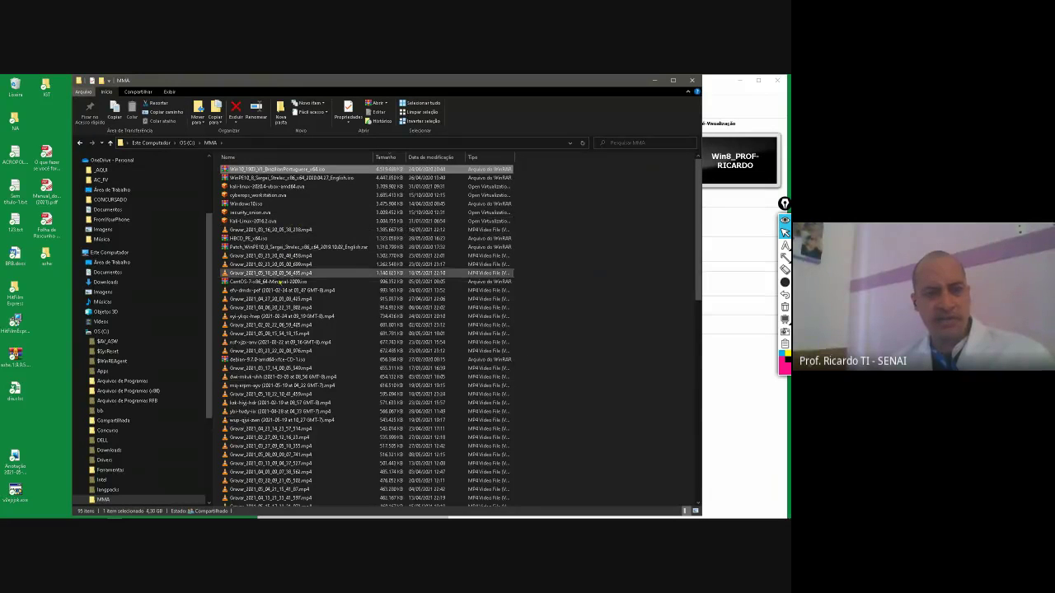
click(282, 282)
click(290, 360)
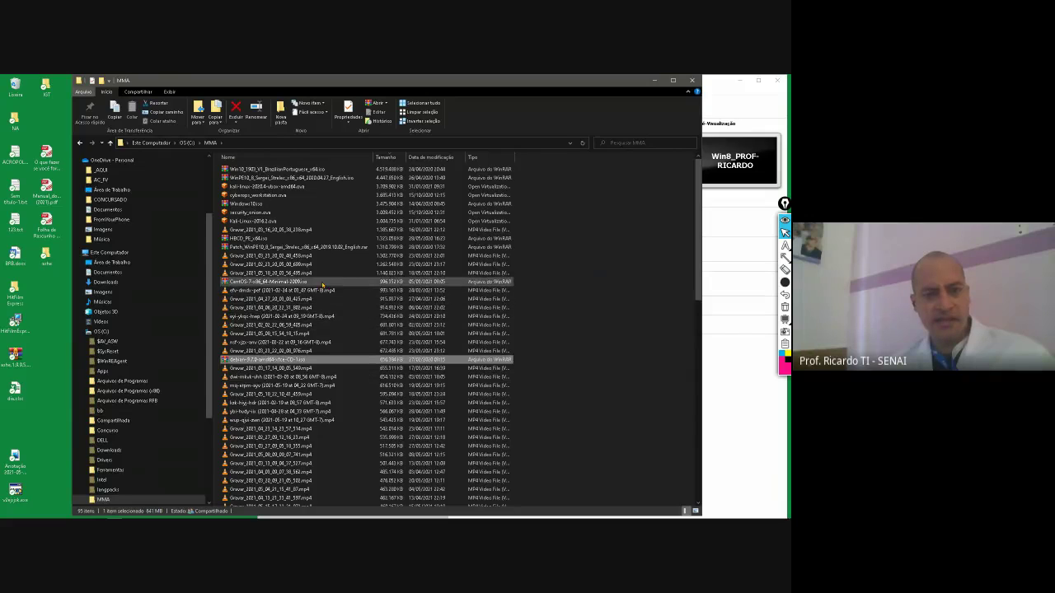
click(323, 284)
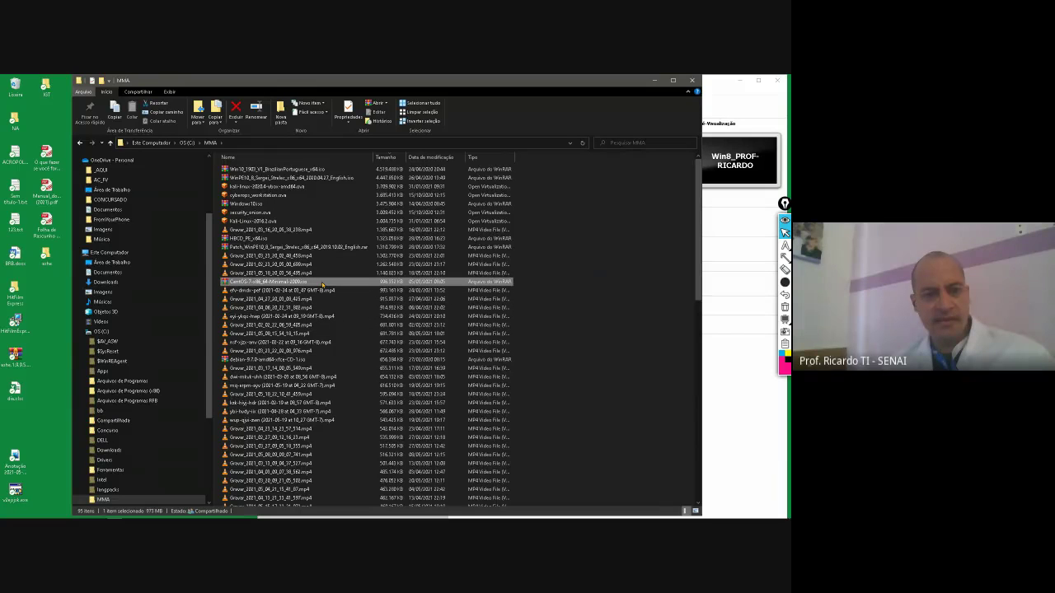
click(312, 186)
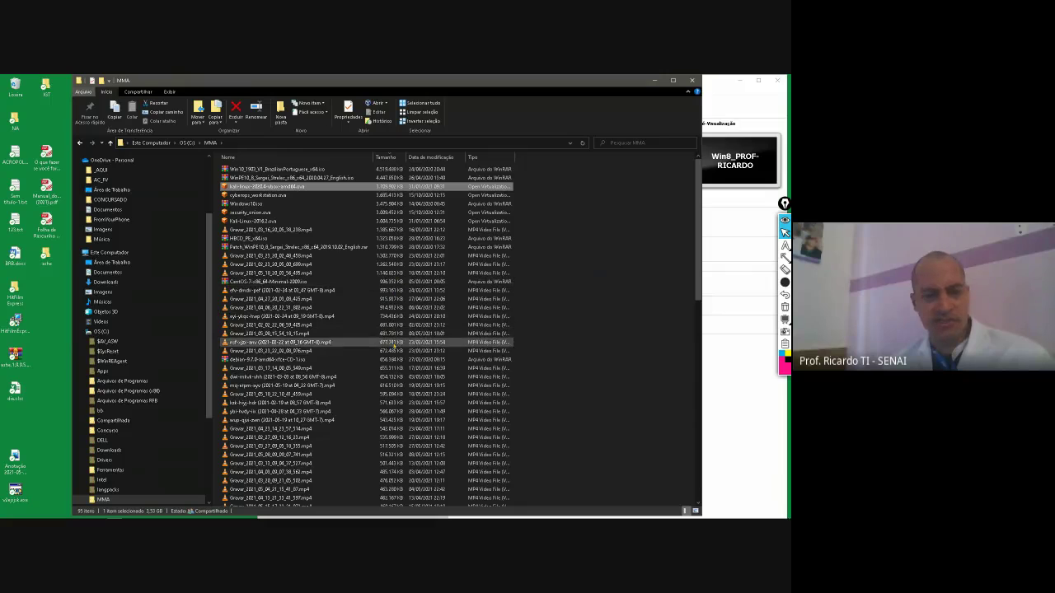
click(371, 360)
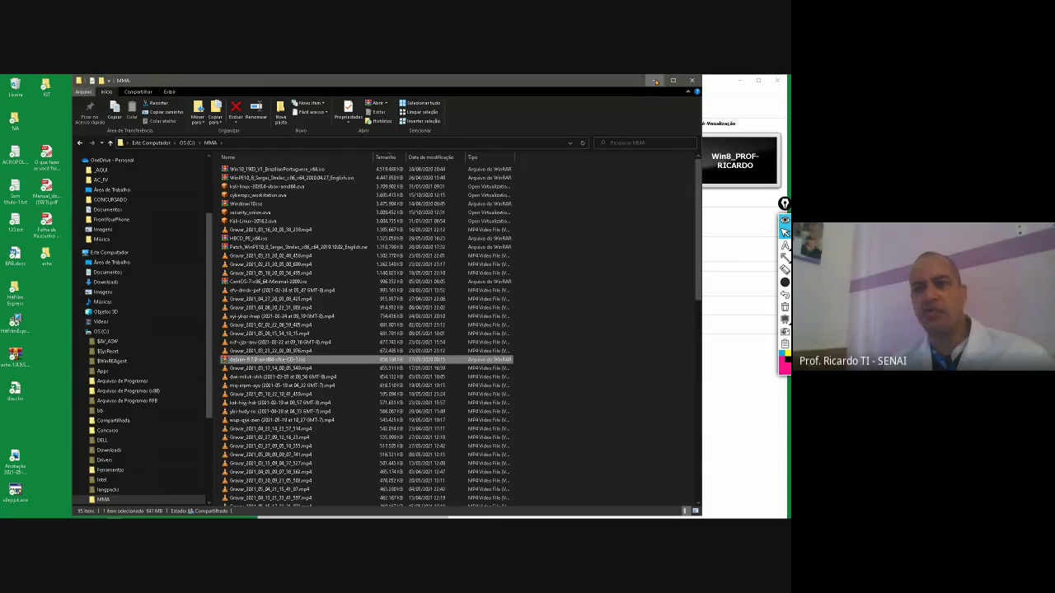
click(655, 80)
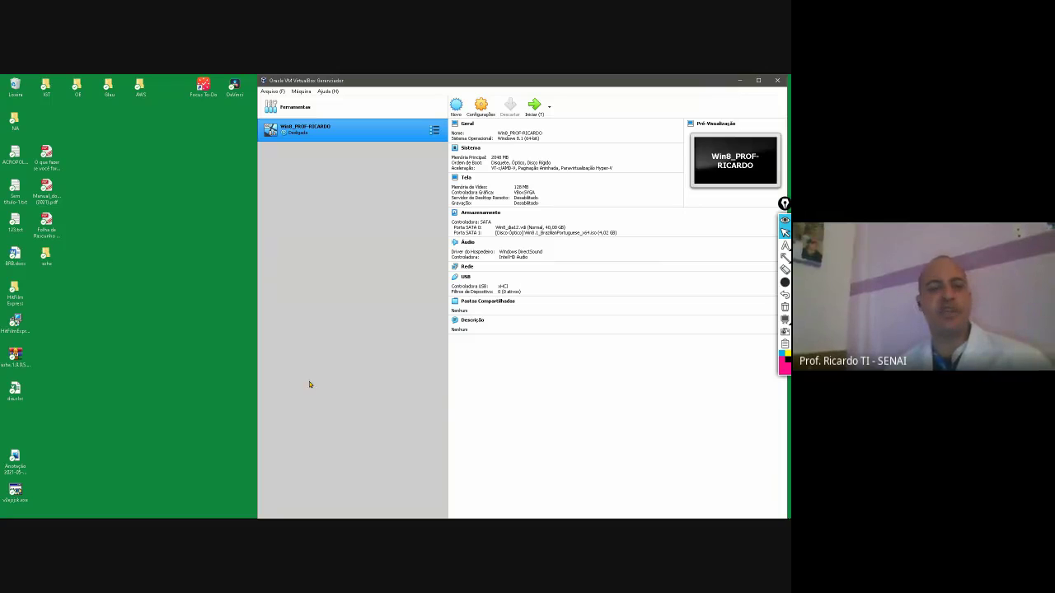
key(super)
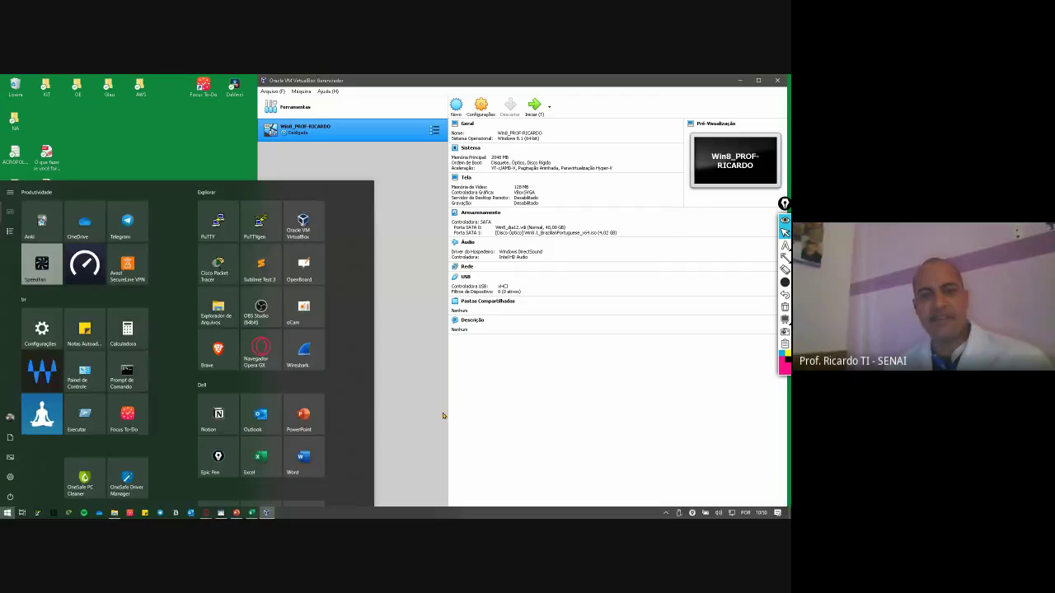
key(super)
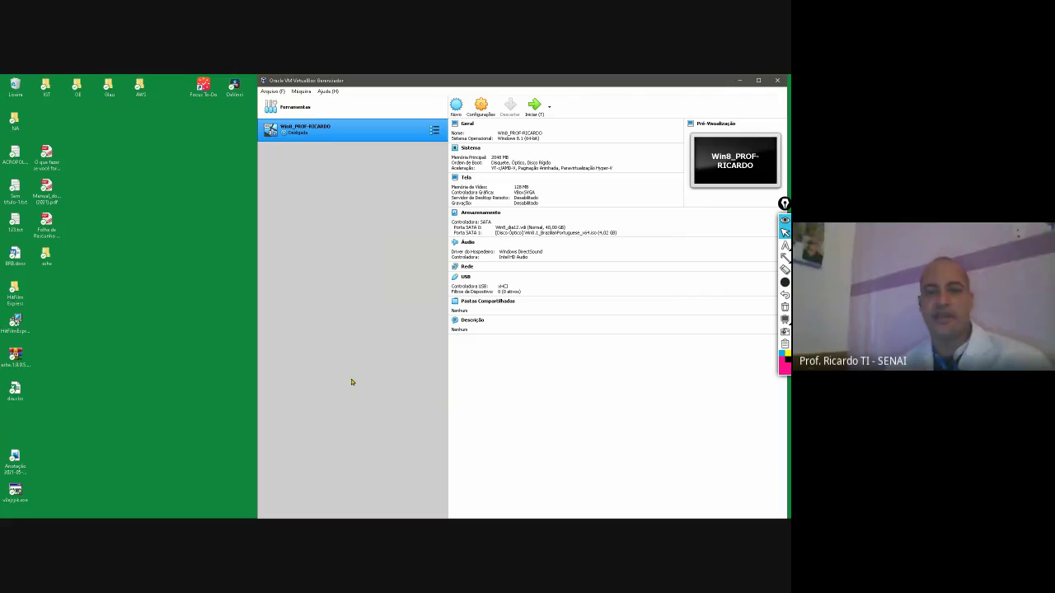
key(super)
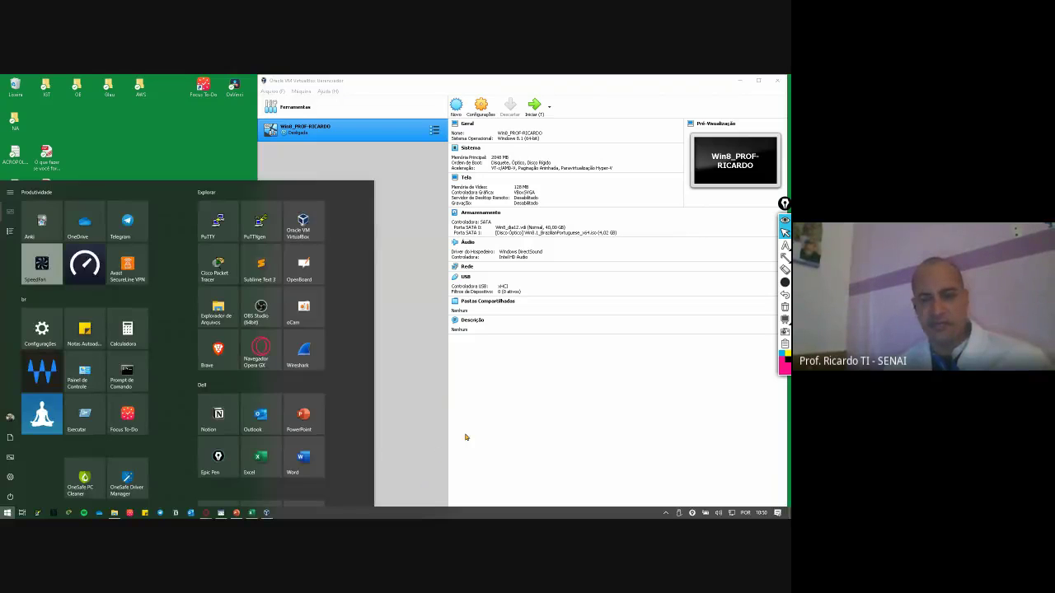
key(super)
key(super)
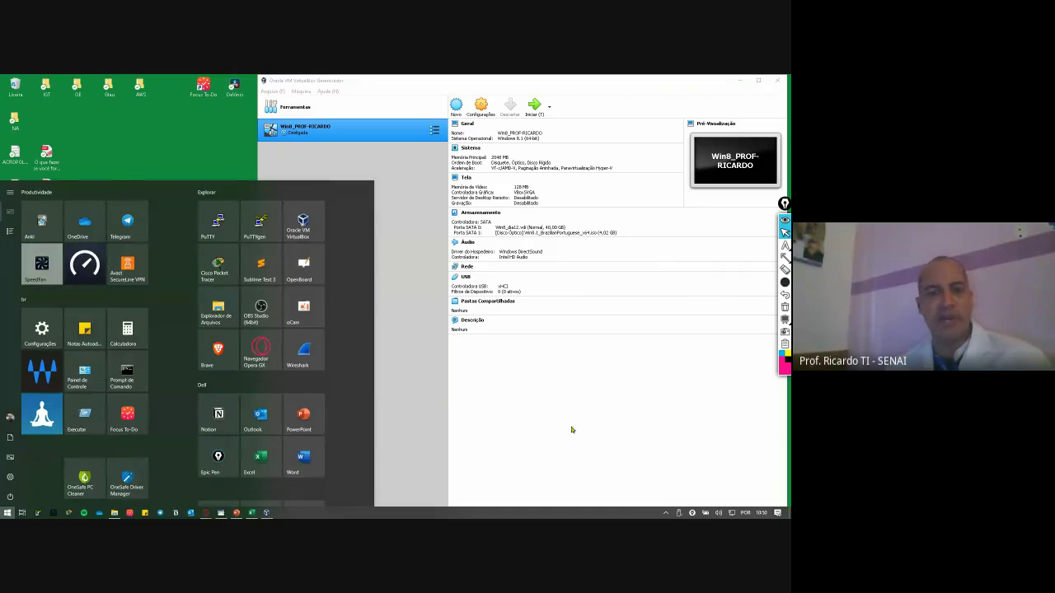
key(super)
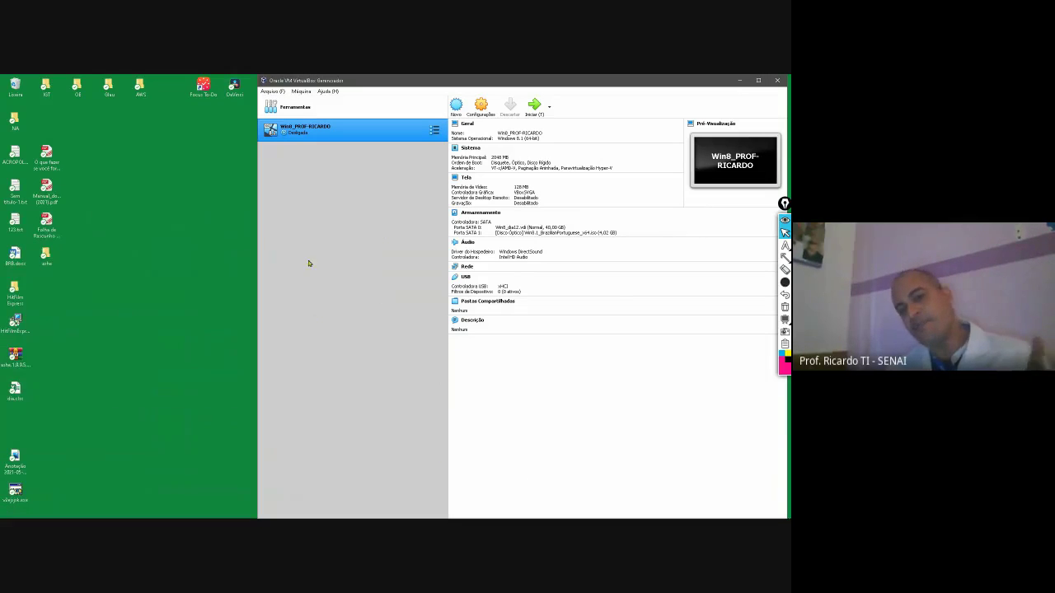
key(super)
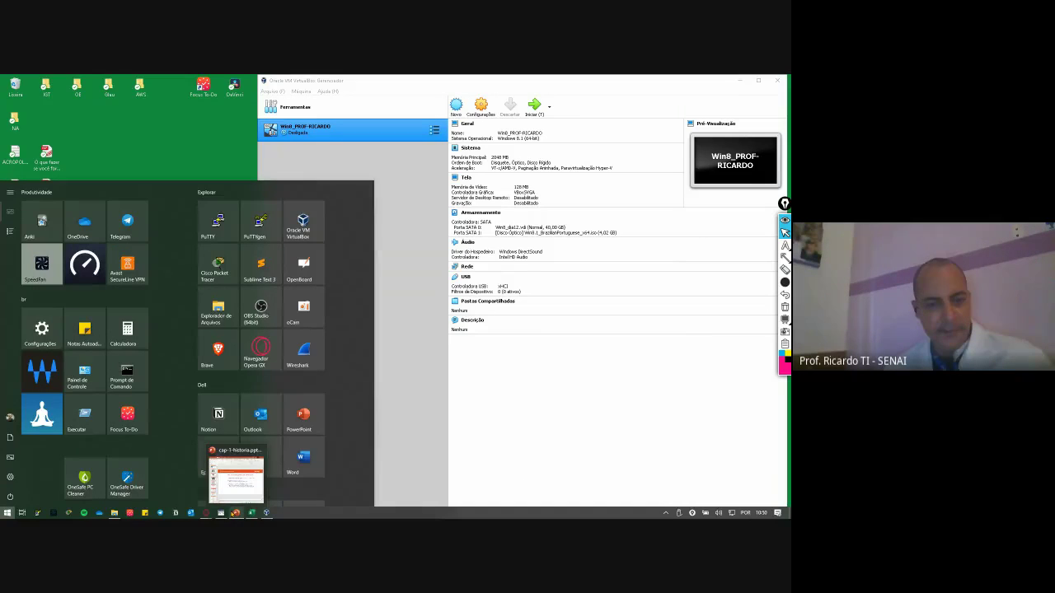
click(236, 512)
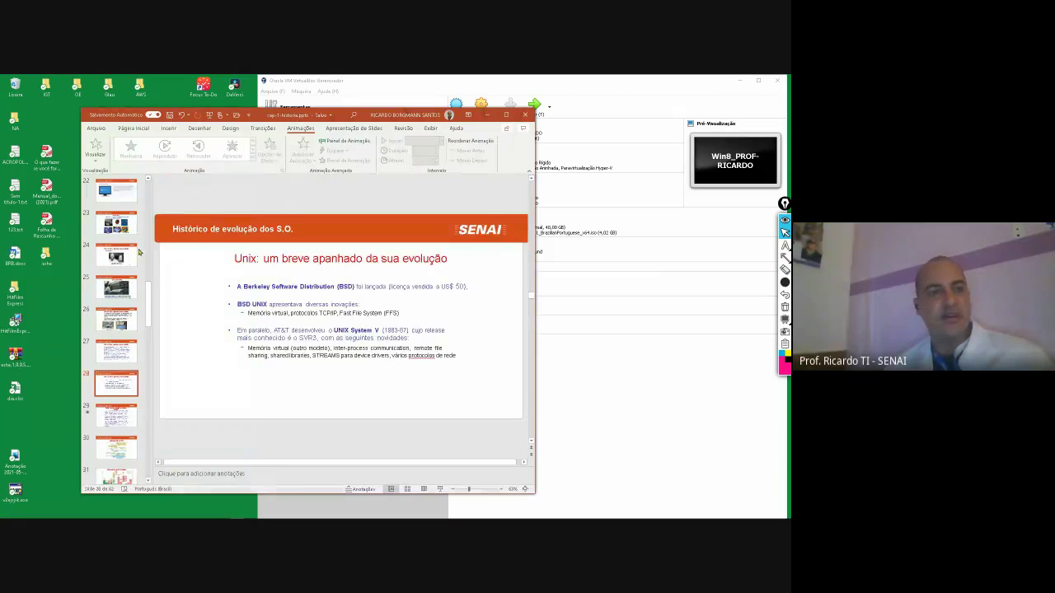
Start the slideshow from slide 3, 'Evolução de Sistemas Operacionais'.
scroll(132, 255, up, 10)
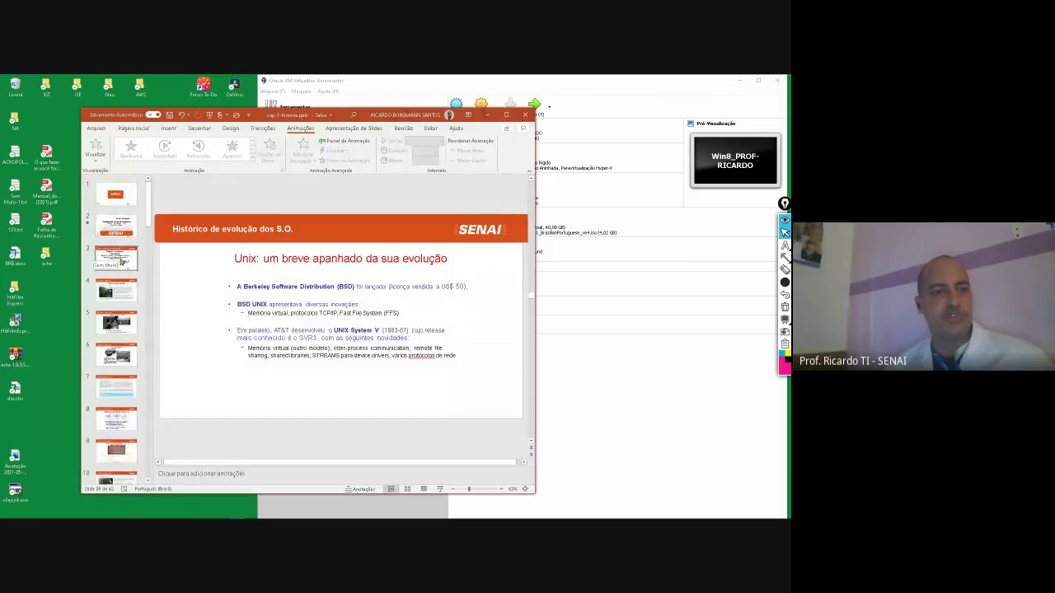
click(122, 262)
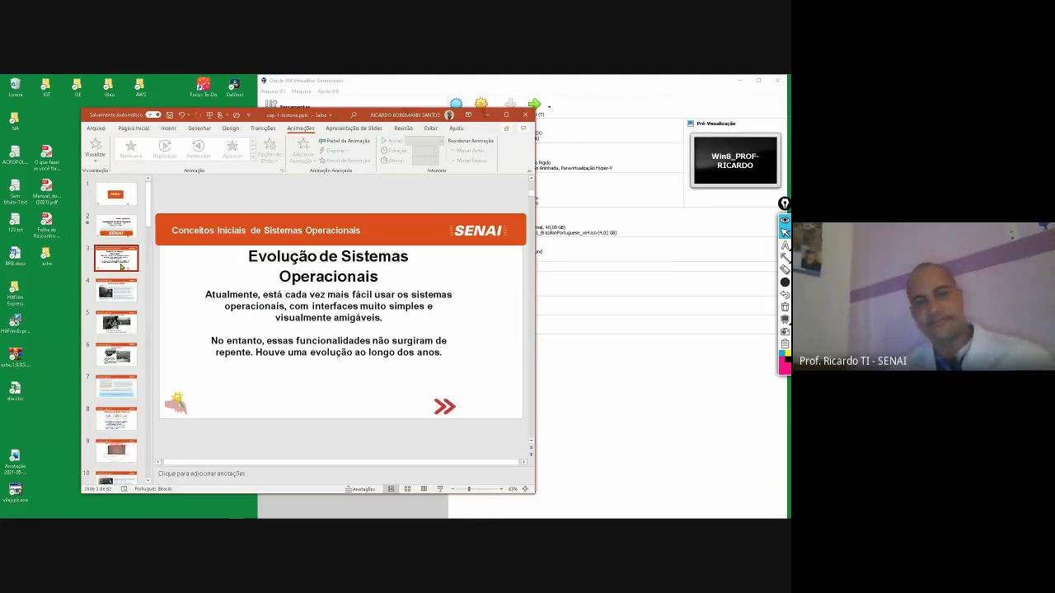
key(shift+F5)
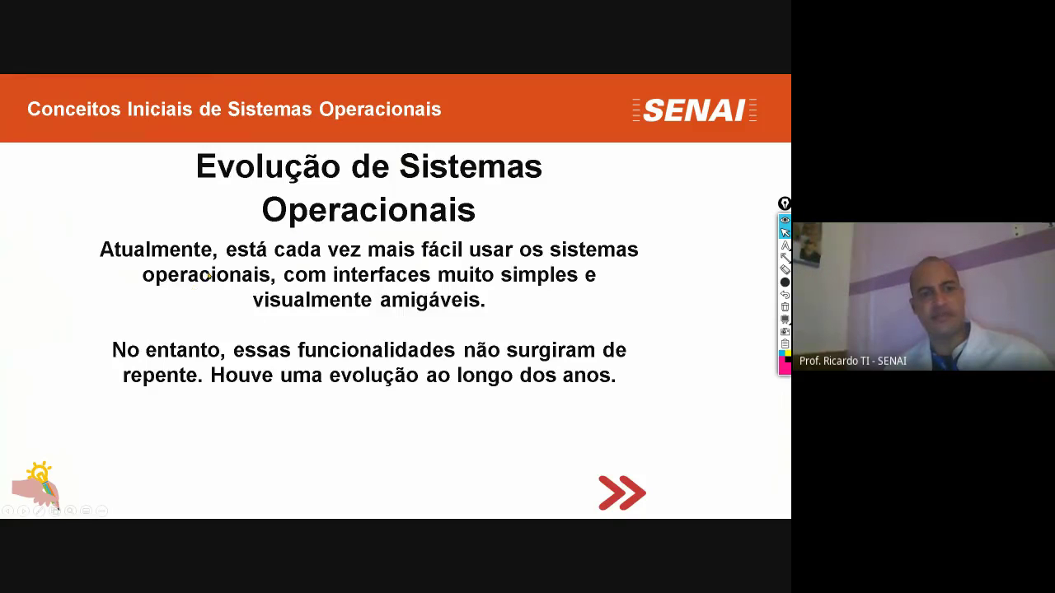